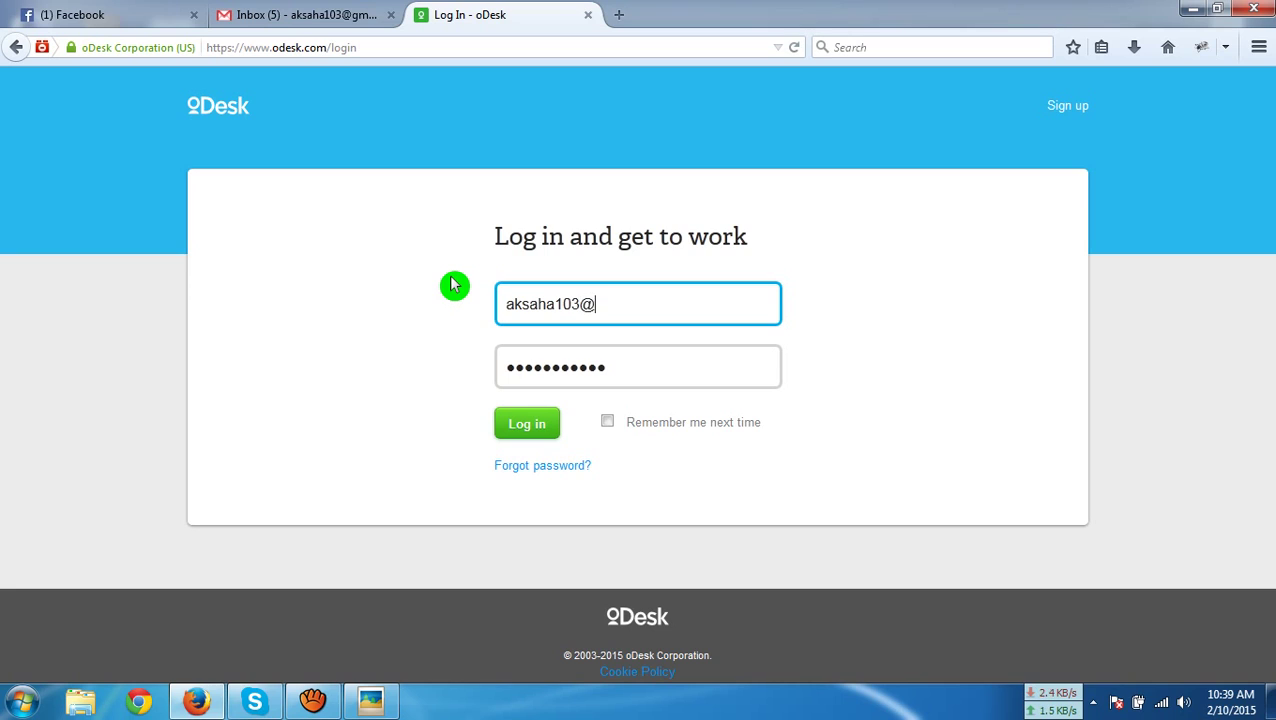
# Complete the Gmail address, re-enter the account password and submit the oDesk login
pyautogui.write('il.com')
pyautogui.press('Tab')
pyautogui.write('•')
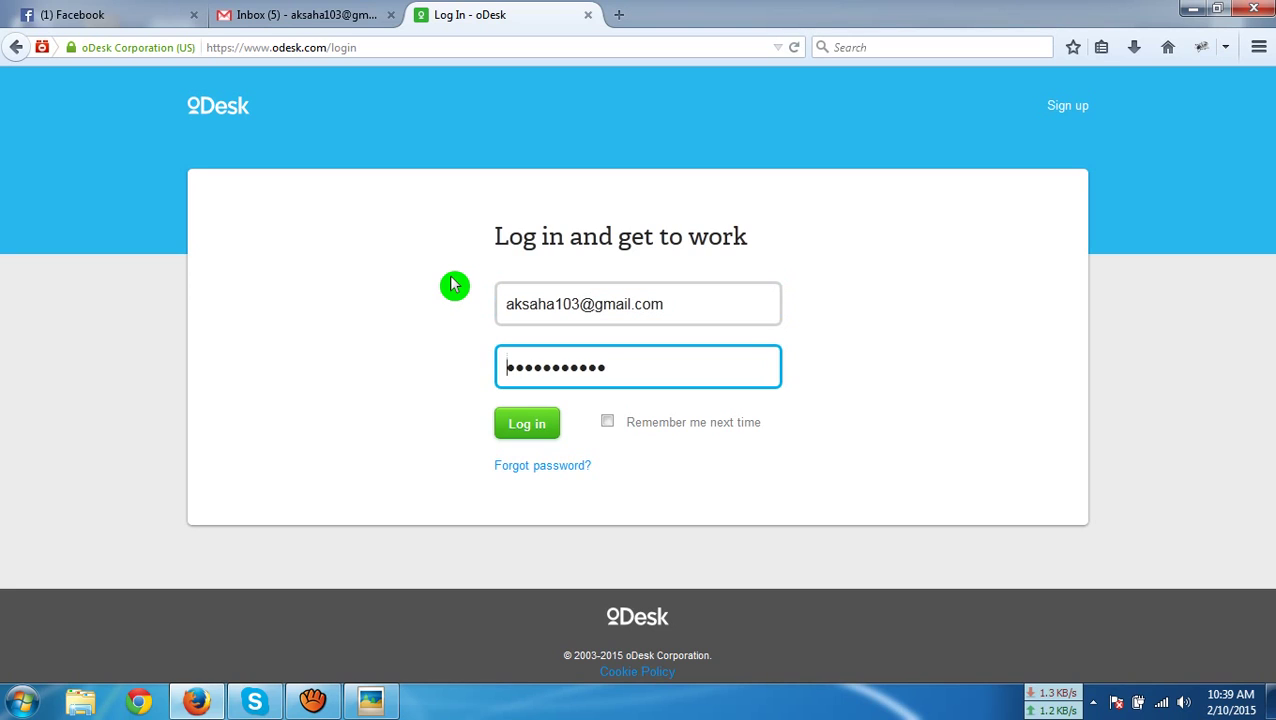
pyautogui.moveTo(630, 372); pyautogui.dragTo(400, 359)
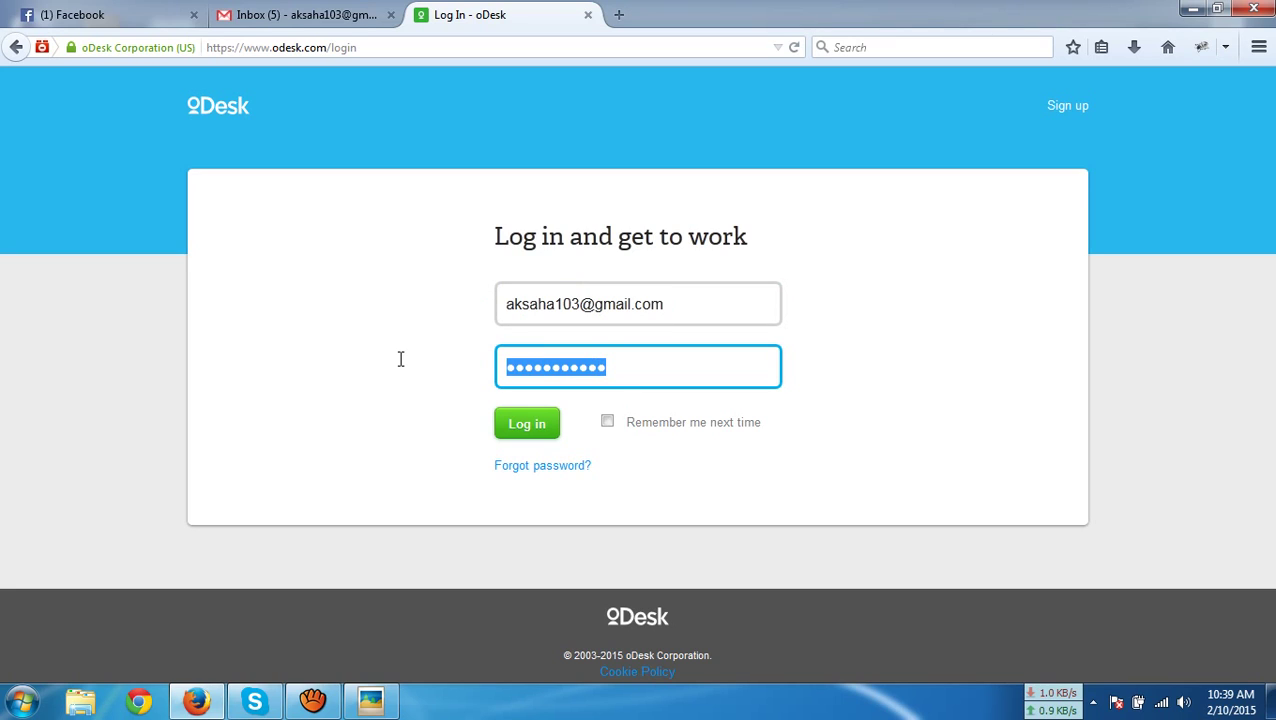
pyautogui.write('•••••')
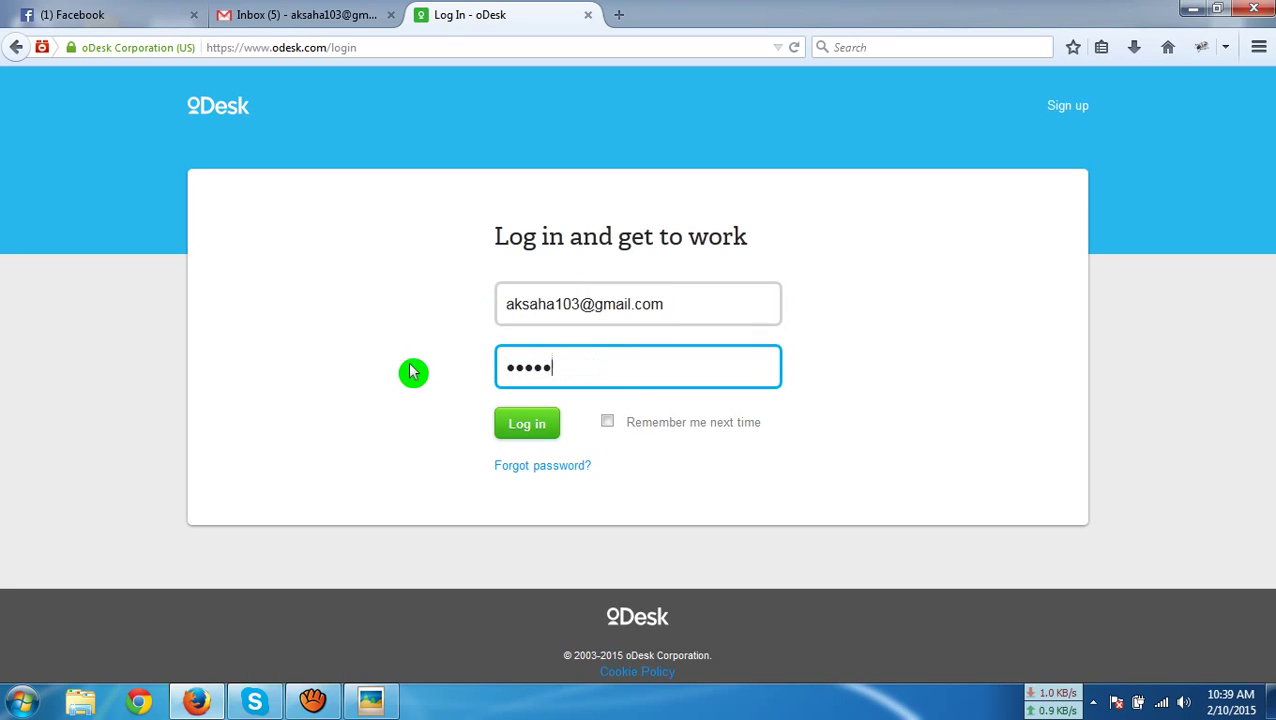
pyautogui.write('•••••')
pyautogui.press('Return')
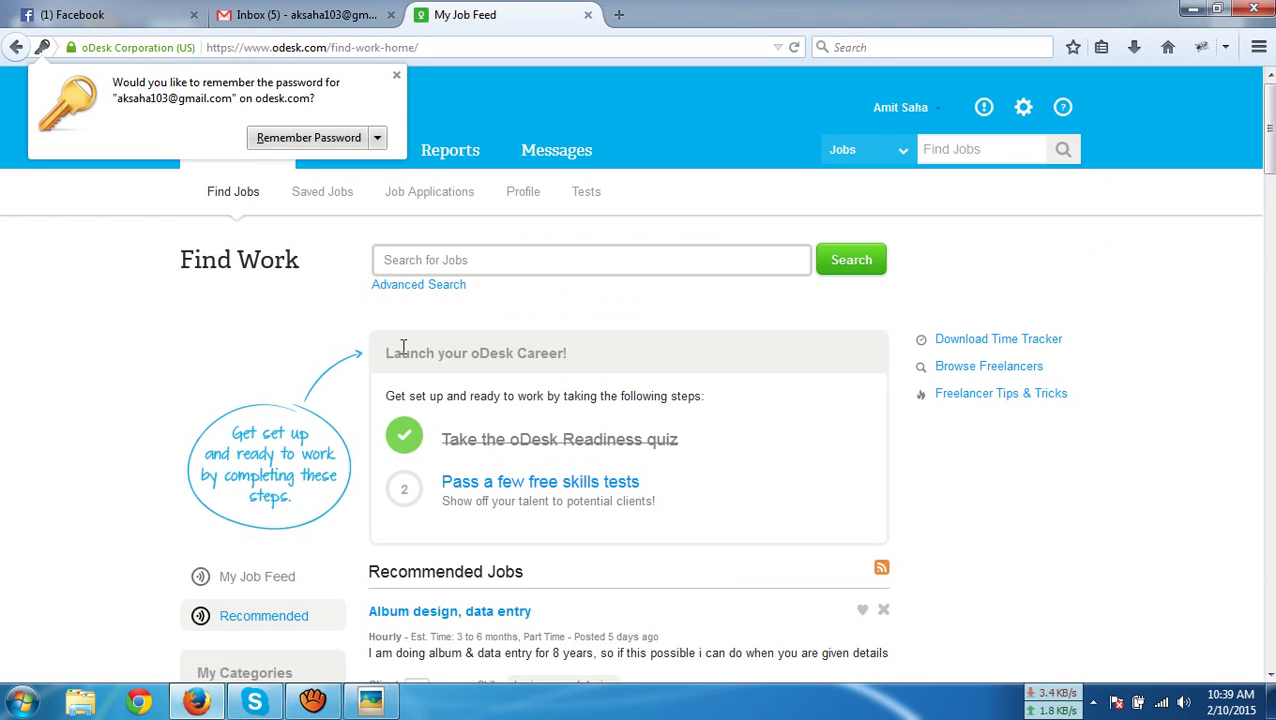
# Dismiss Firefox's remember-password bar on the Find Work job feed
pyautogui.click(403, 88)
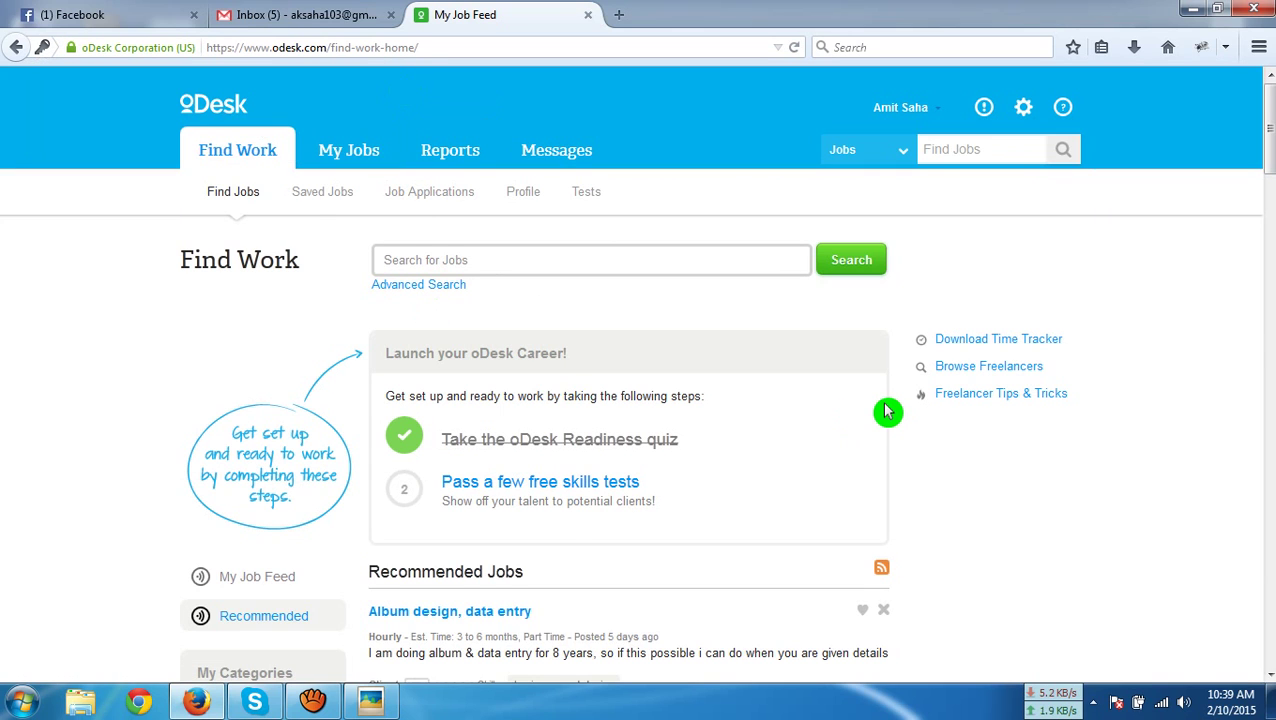
pyautogui.scroll(-3, 886, 411)
pyautogui.scroll(4, 888, 370)
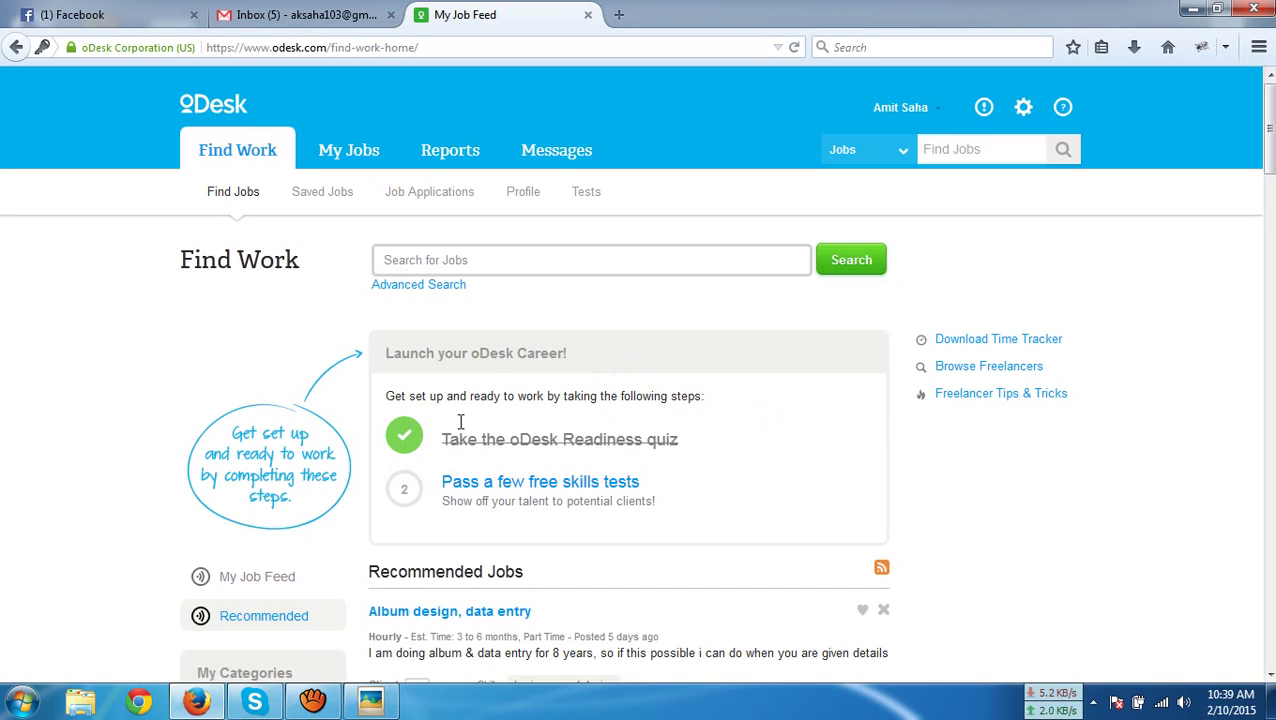
# Go to the account home page from the account menu, then follow the Profile link
pyautogui.click(918, 108)
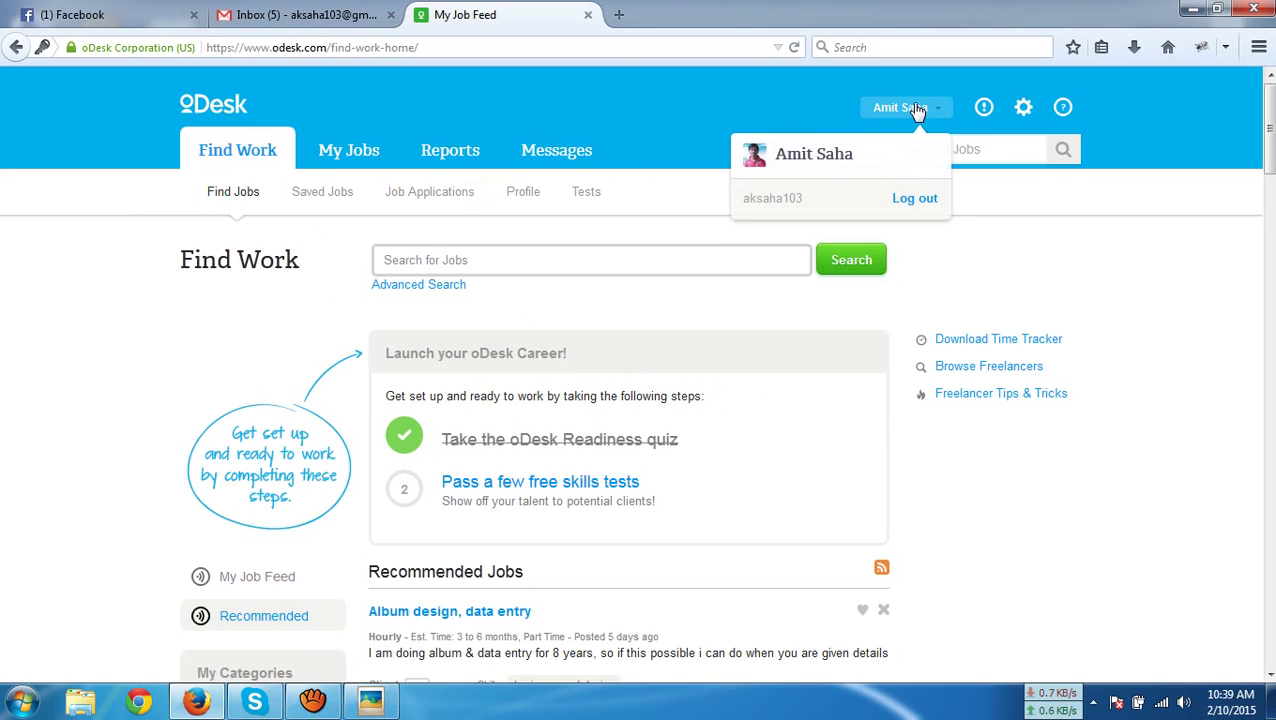
pyautogui.click(822, 148)
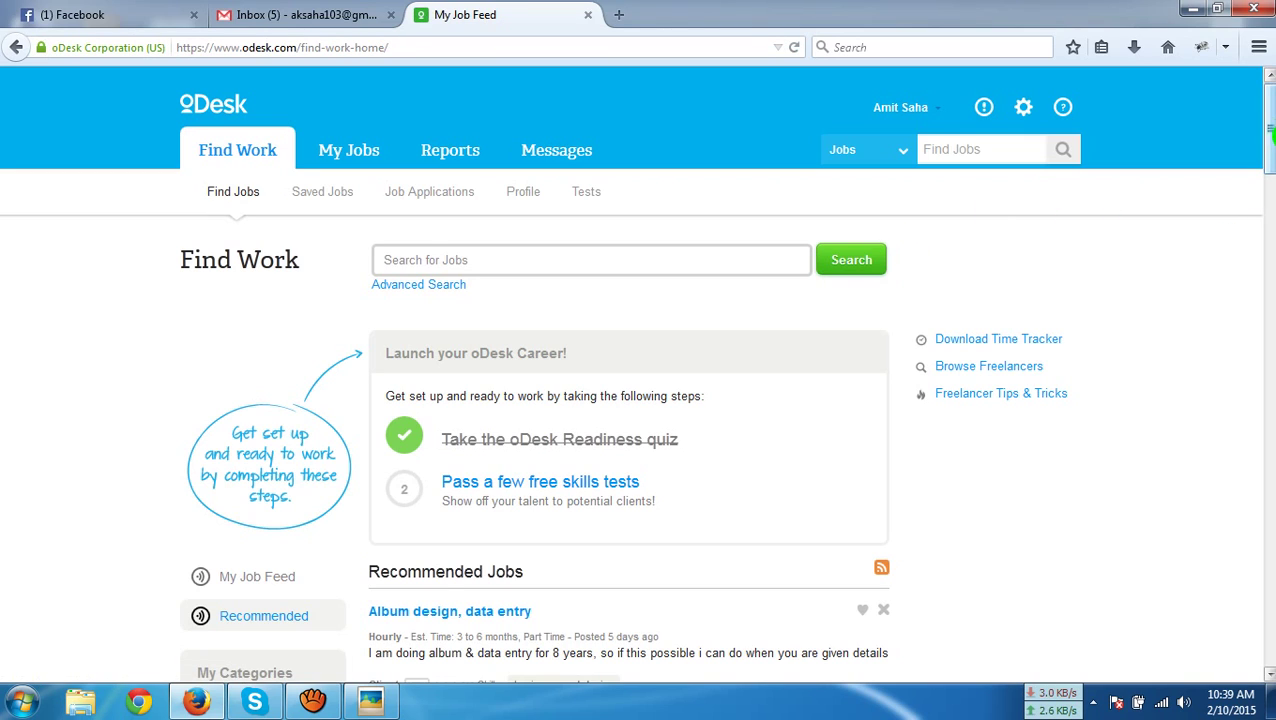
pyautogui.scroll(-20, 1270, 140)
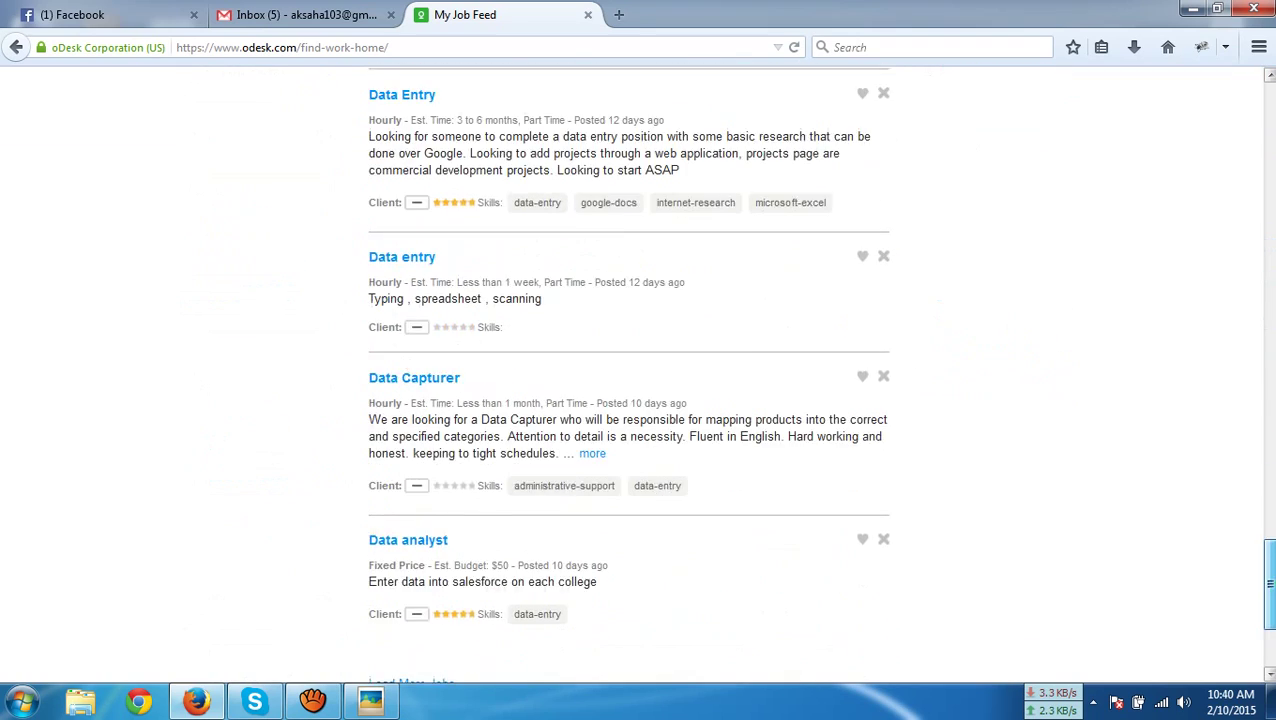
pyautogui.moveTo(1270, 587); pyautogui.dragTo(1246, 115)
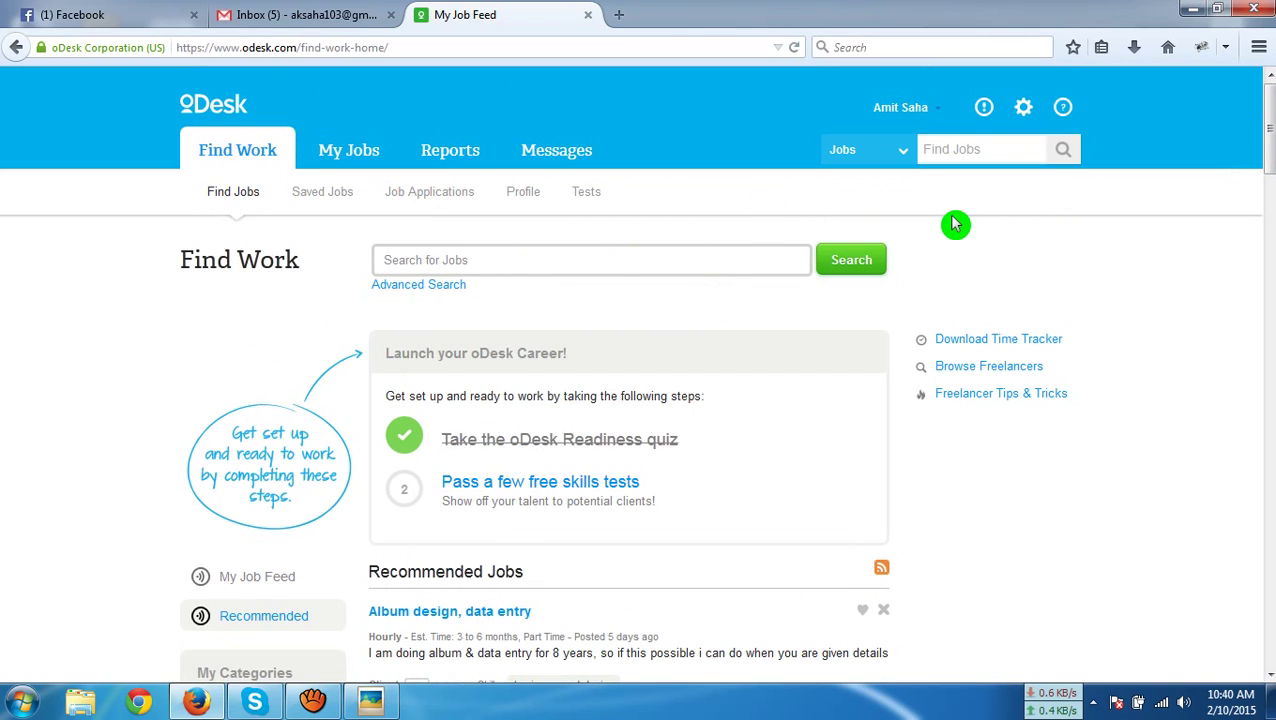
pyautogui.scroll(-3, 712, 327)
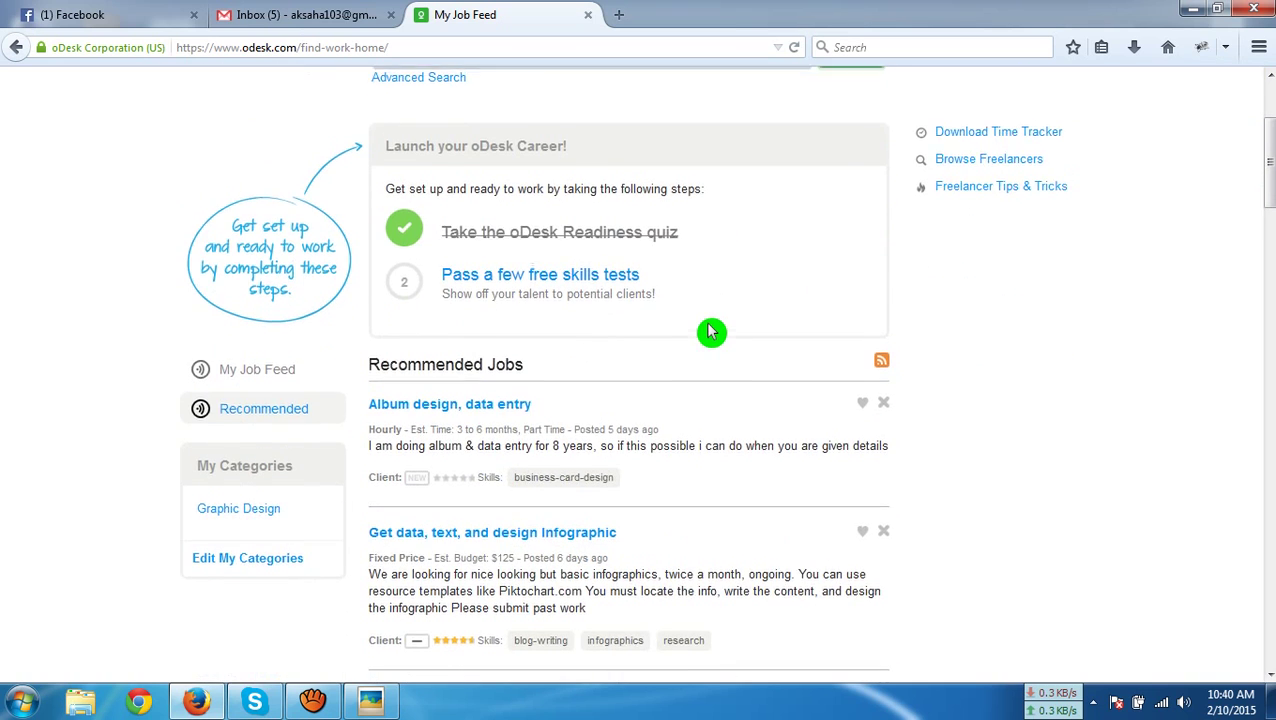
pyautogui.scroll(3, 710, 331)
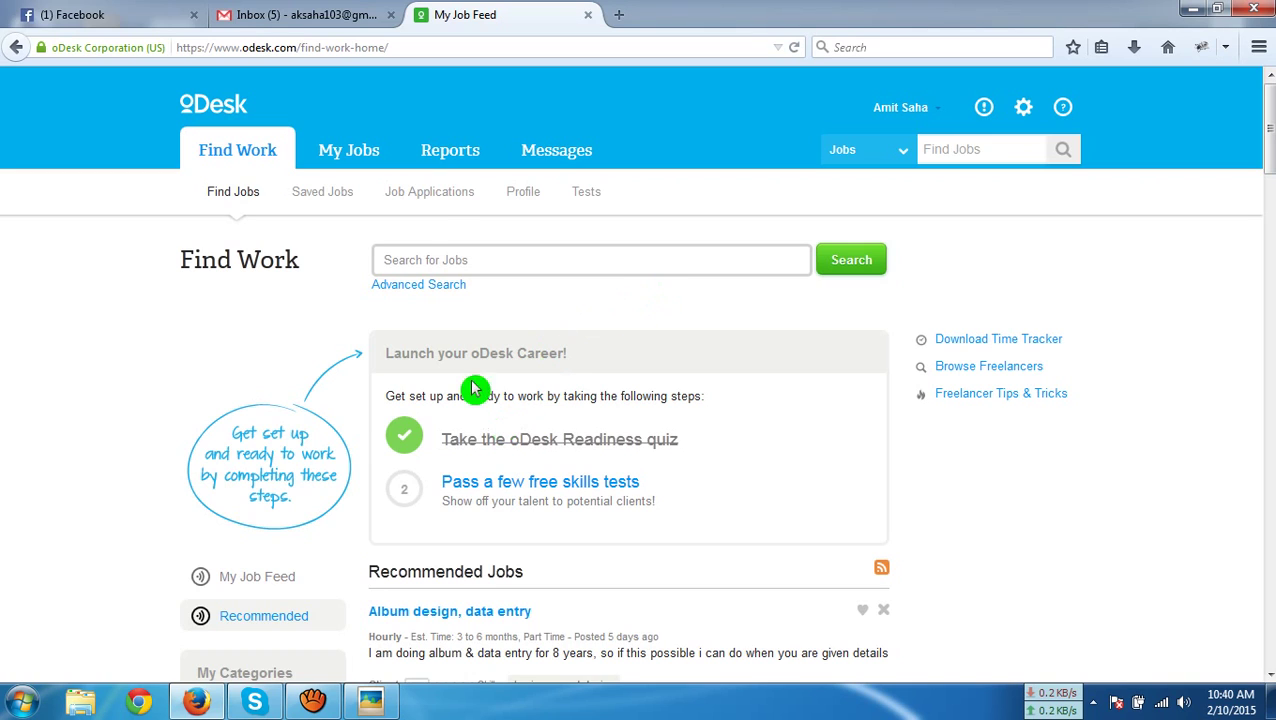
pyautogui.click(520, 199)
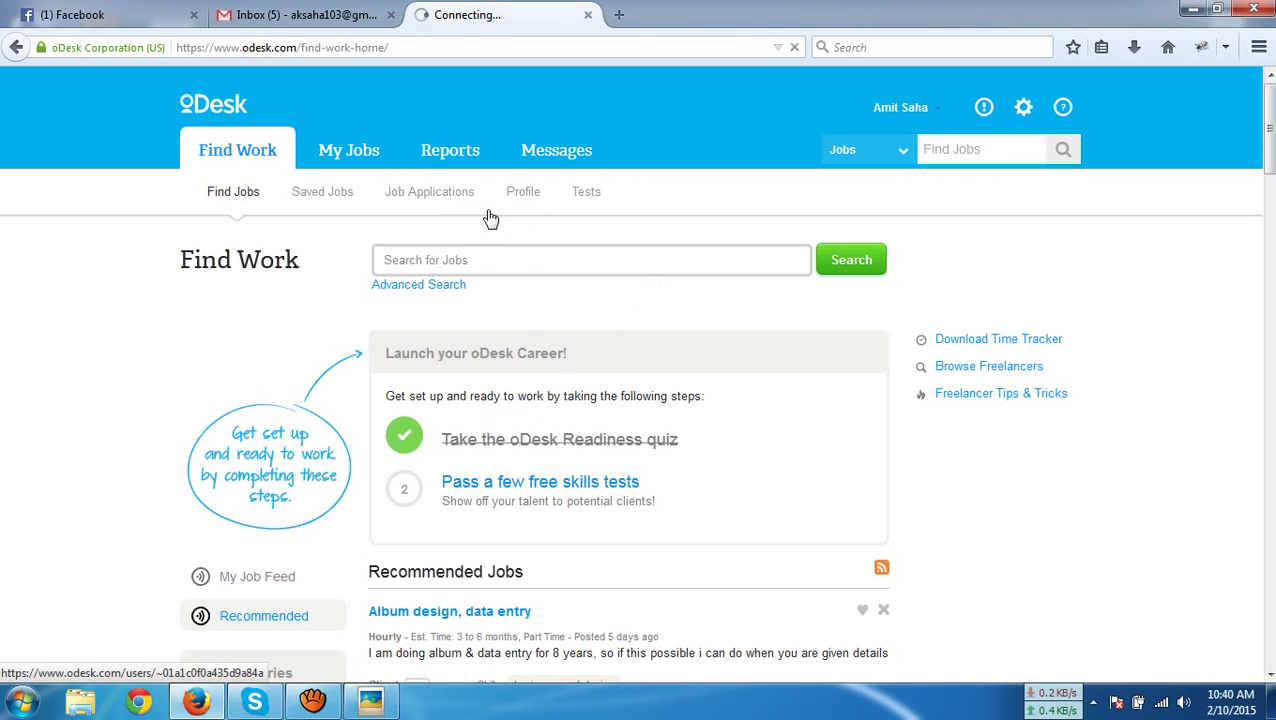
# Open the freelancer Profile page and resubmit the profile for review
pyautogui.click(500, 222)
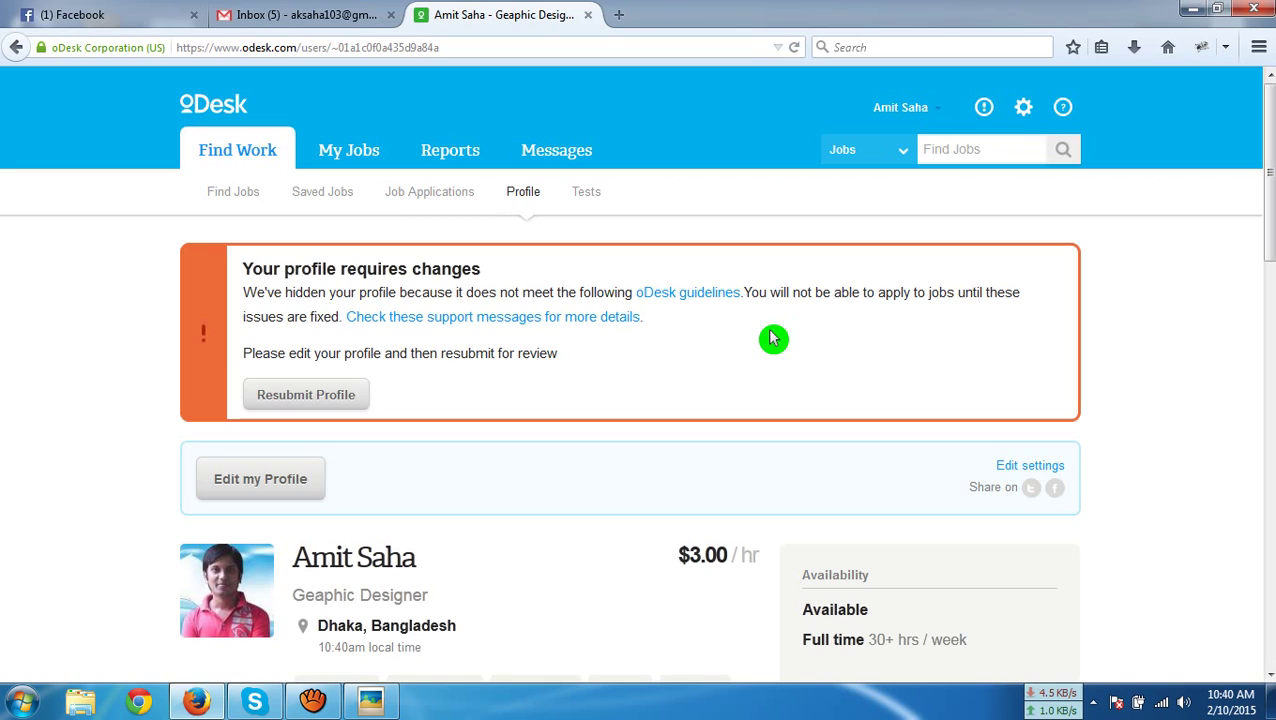
pyautogui.click(307, 397)
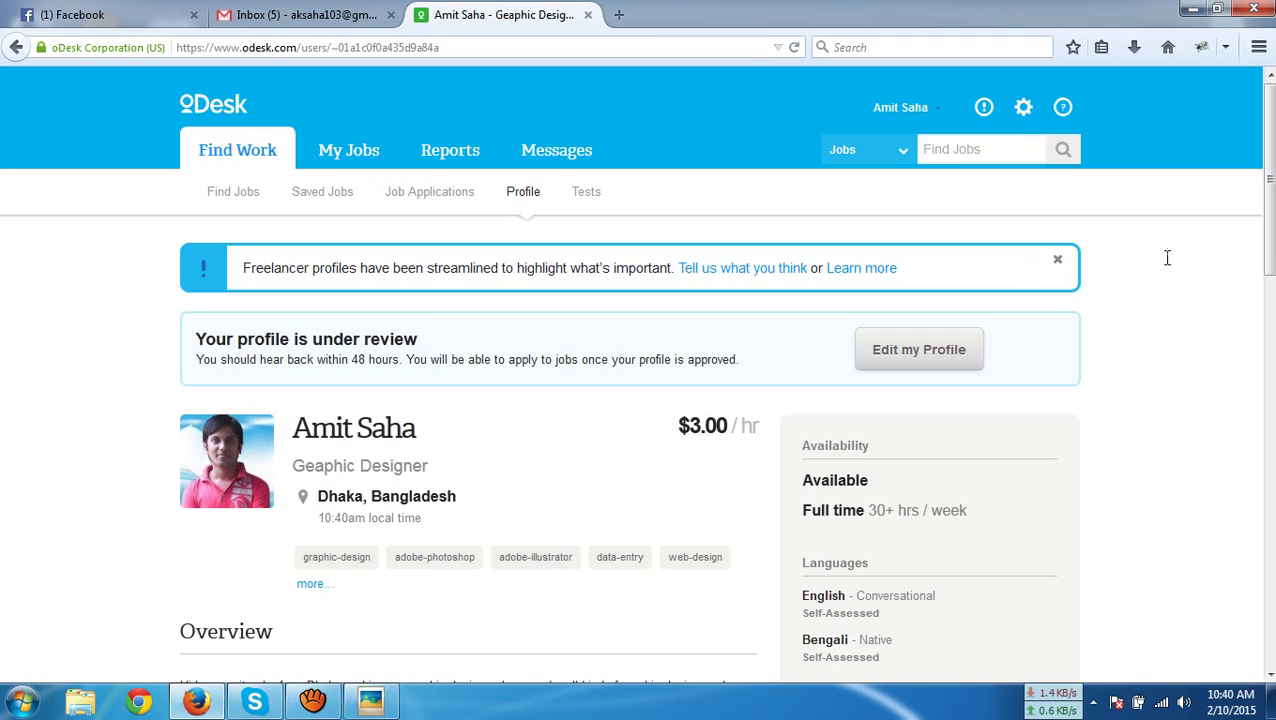
pyautogui.click(912, 112)
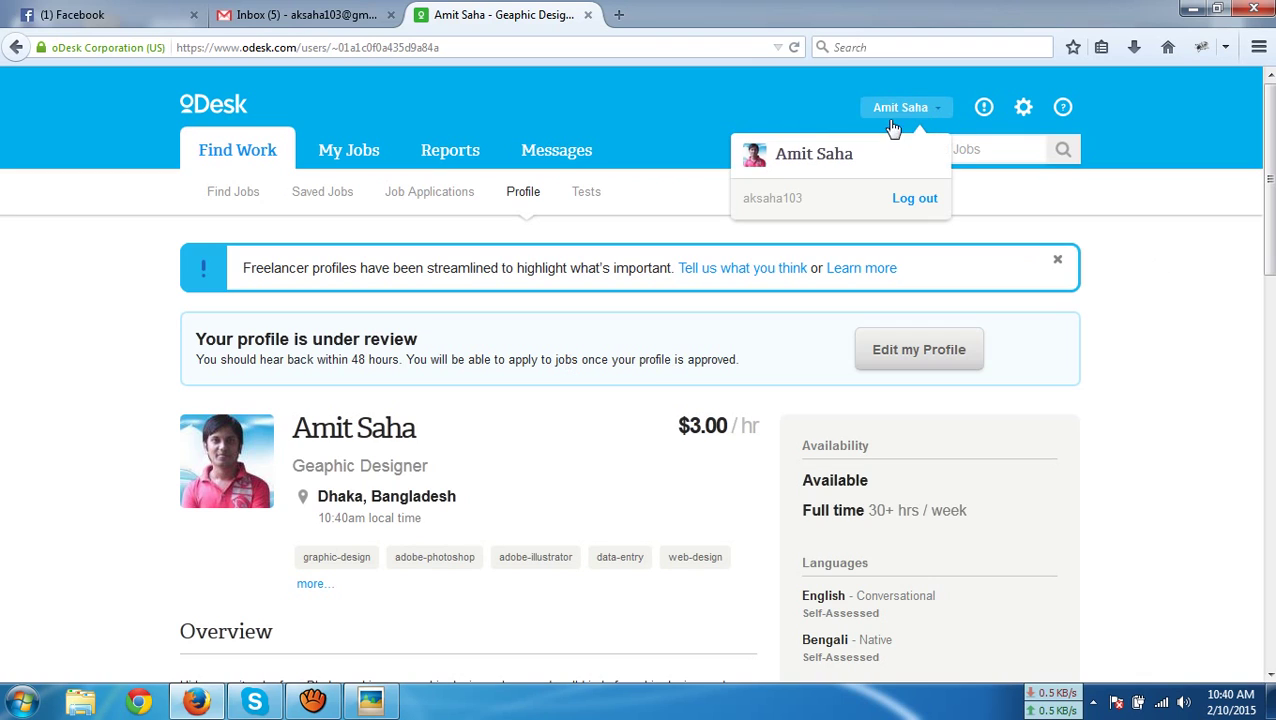
pyautogui.click(818, 160)
pyautogui.click(828, 167)
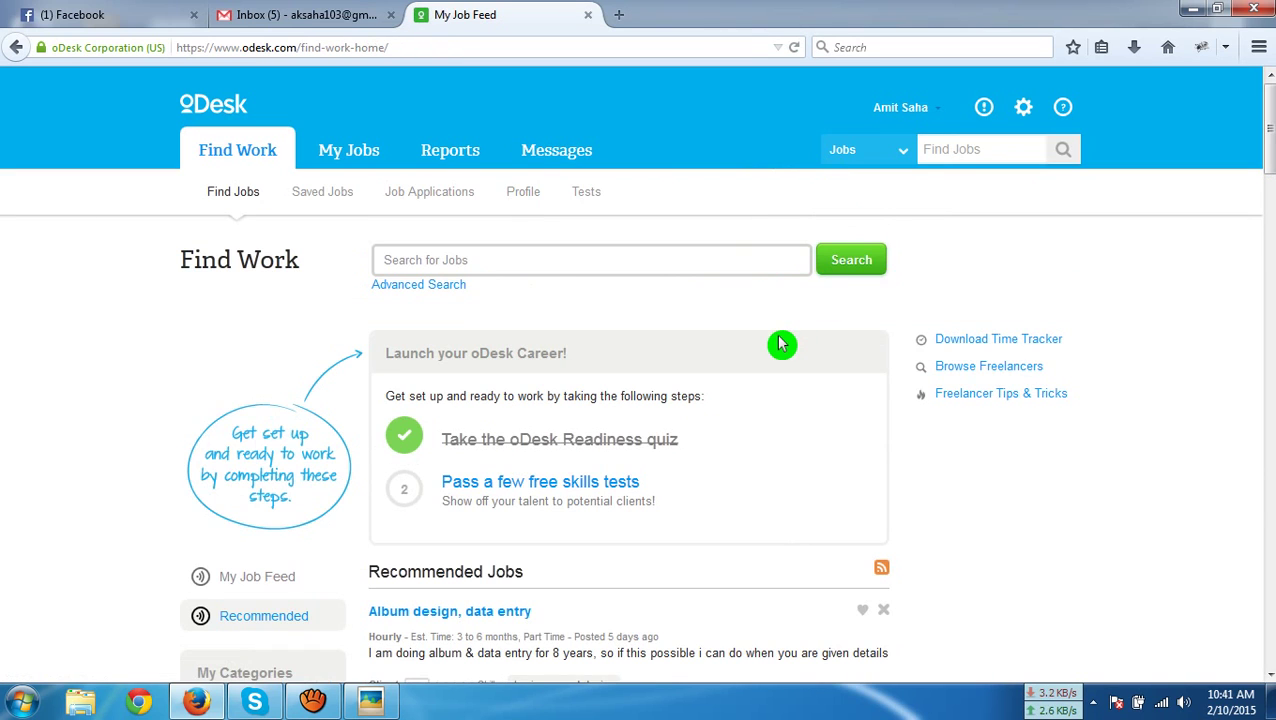
pyautogui.scroll(-5, 783, 345)
pyautogui.scroll(-6, 783, 345)
pyautogui.scroll(10, 783, 345)
pyautogui.click(523, 195)
pyautogui.click(839, 222)
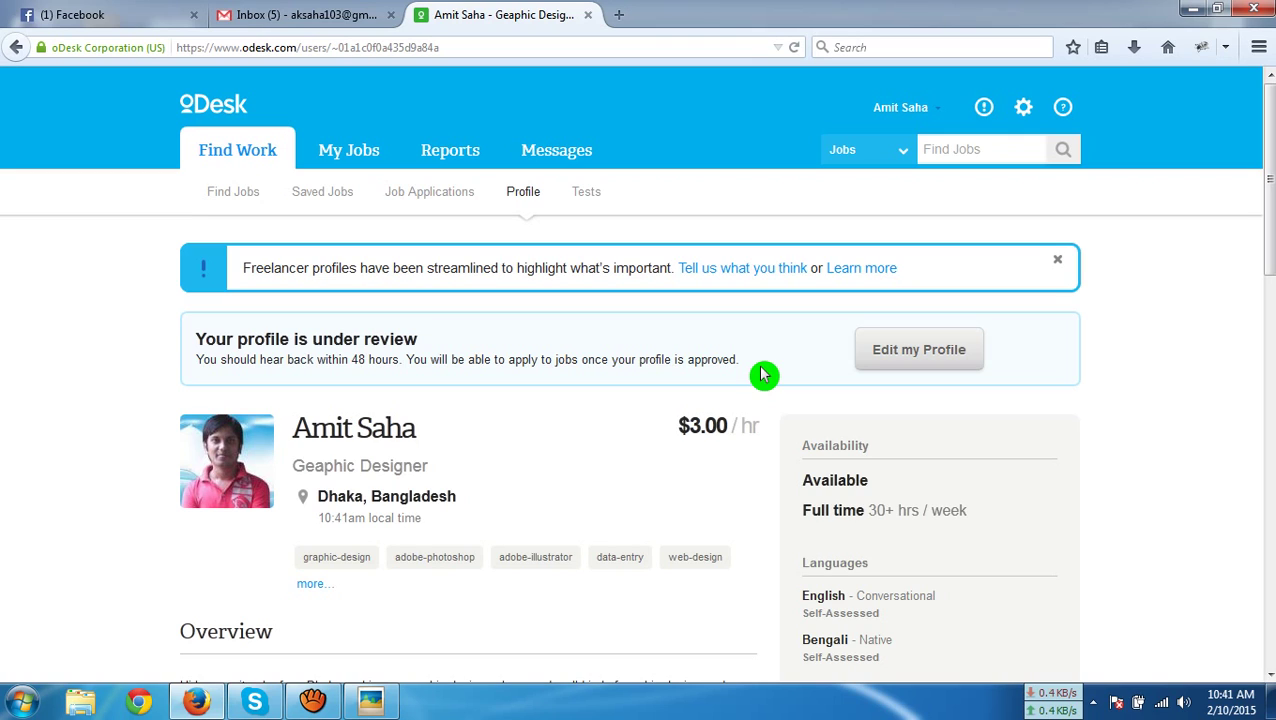
# Put the profile into edit mode and scroll down to the empty Other Experiences section
pyautogui.click(895, 352)
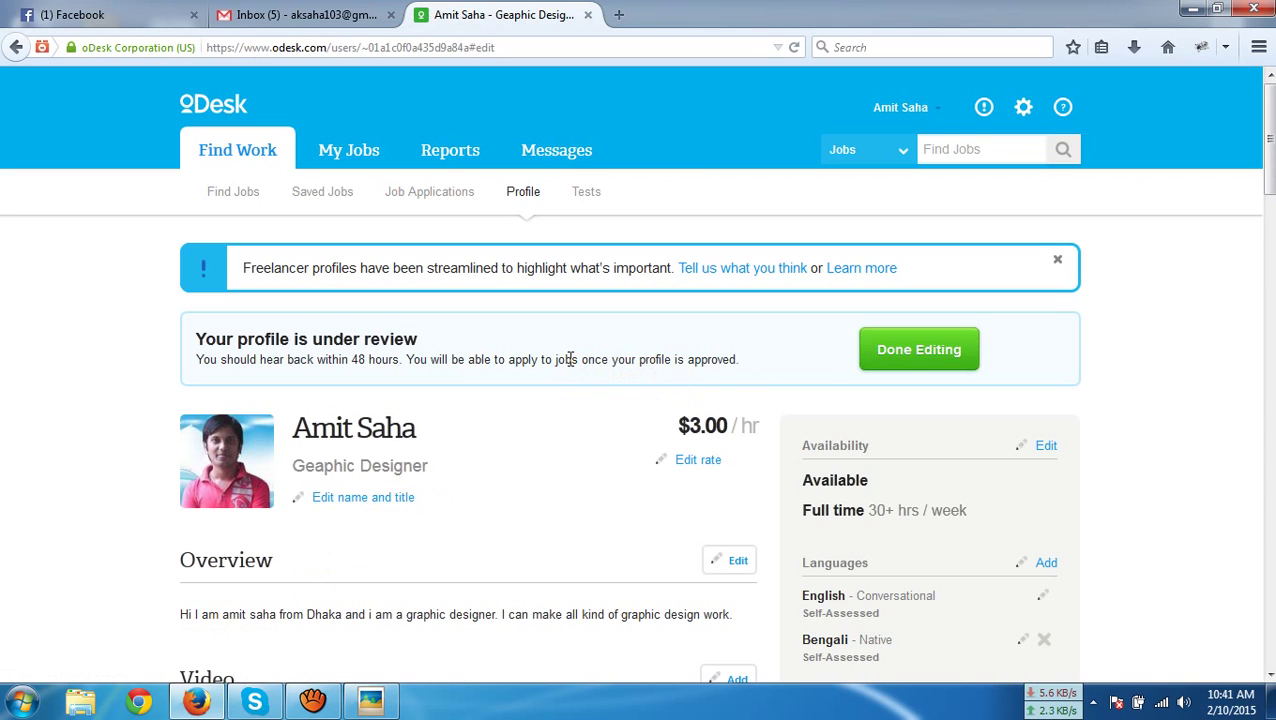
pyautogui.scroll(-7, 706, 356)
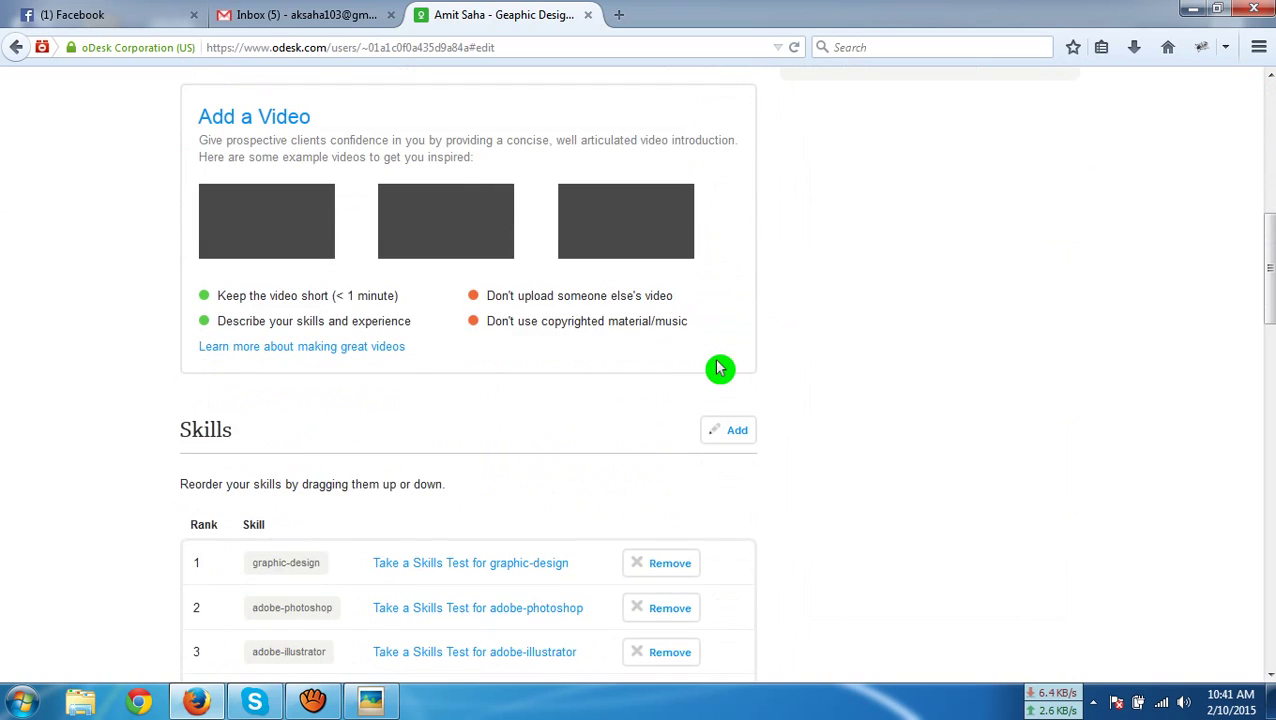
pyautogui.scroll(3, 718, 365)
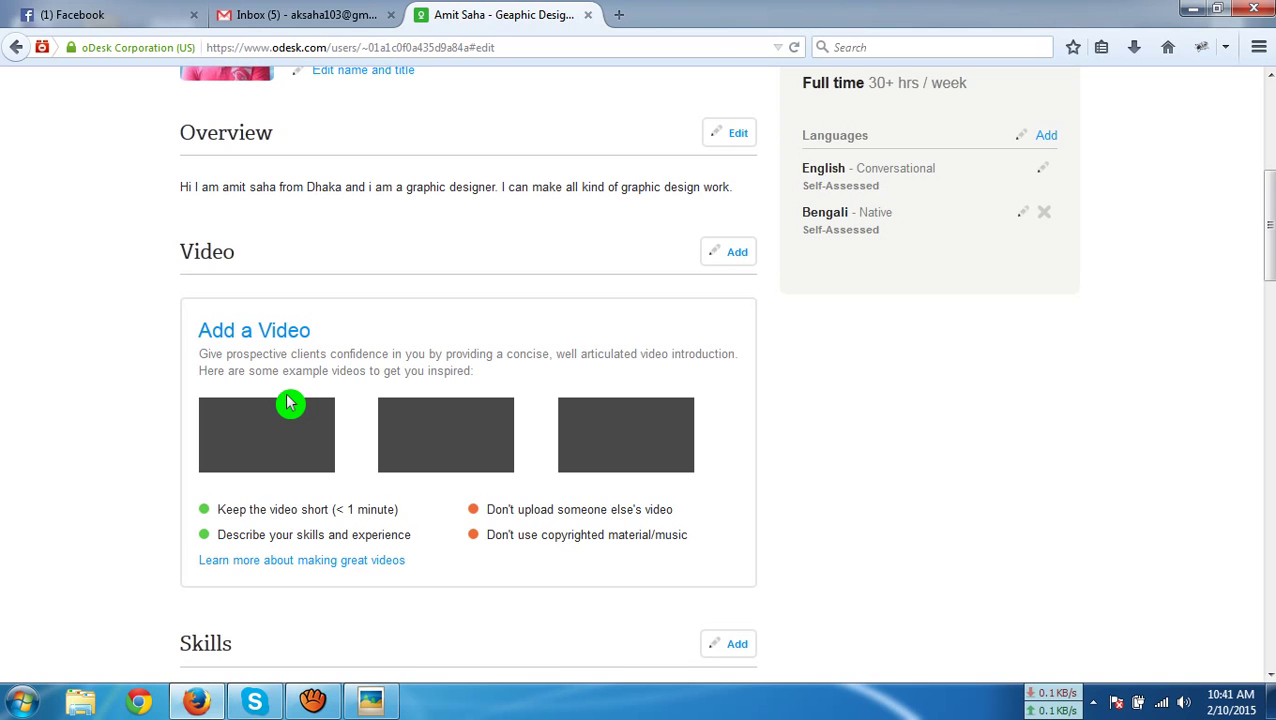
pyautogui.scroll(-4, 300, 390)
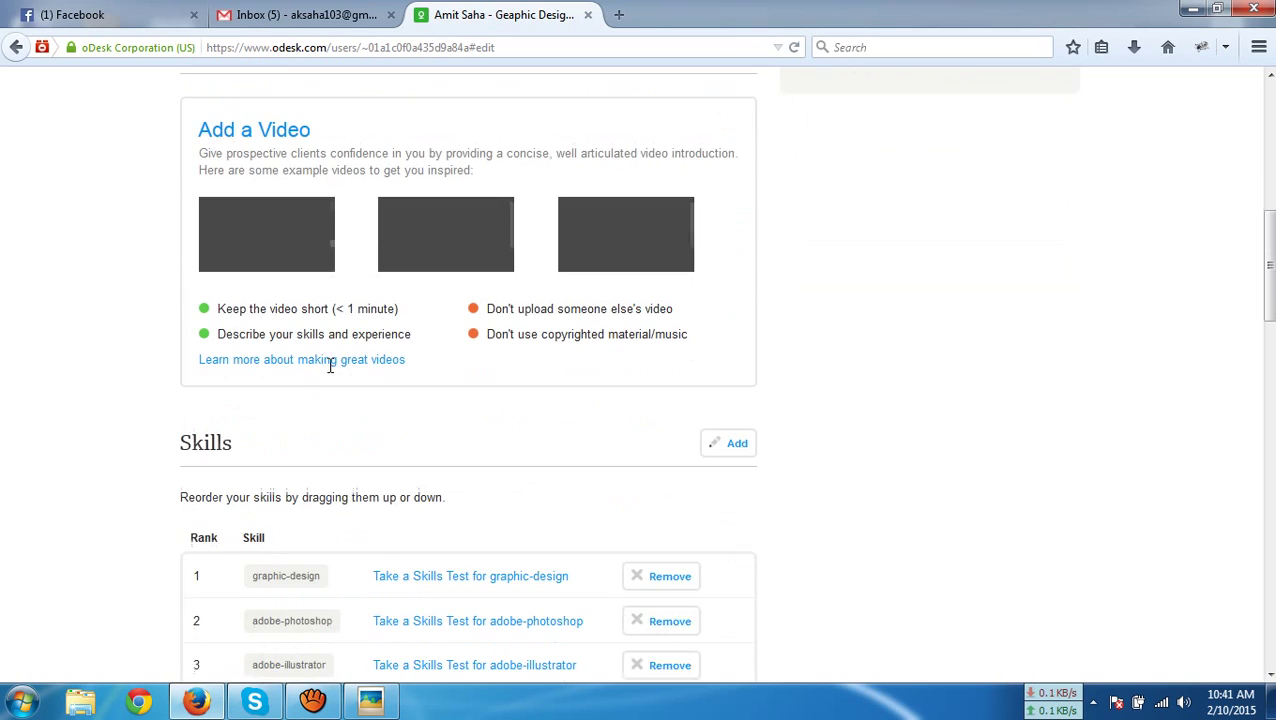
pyautogui.scroll(-3, 341, 377)
pyautogui.scroll(-1, 341, 377)
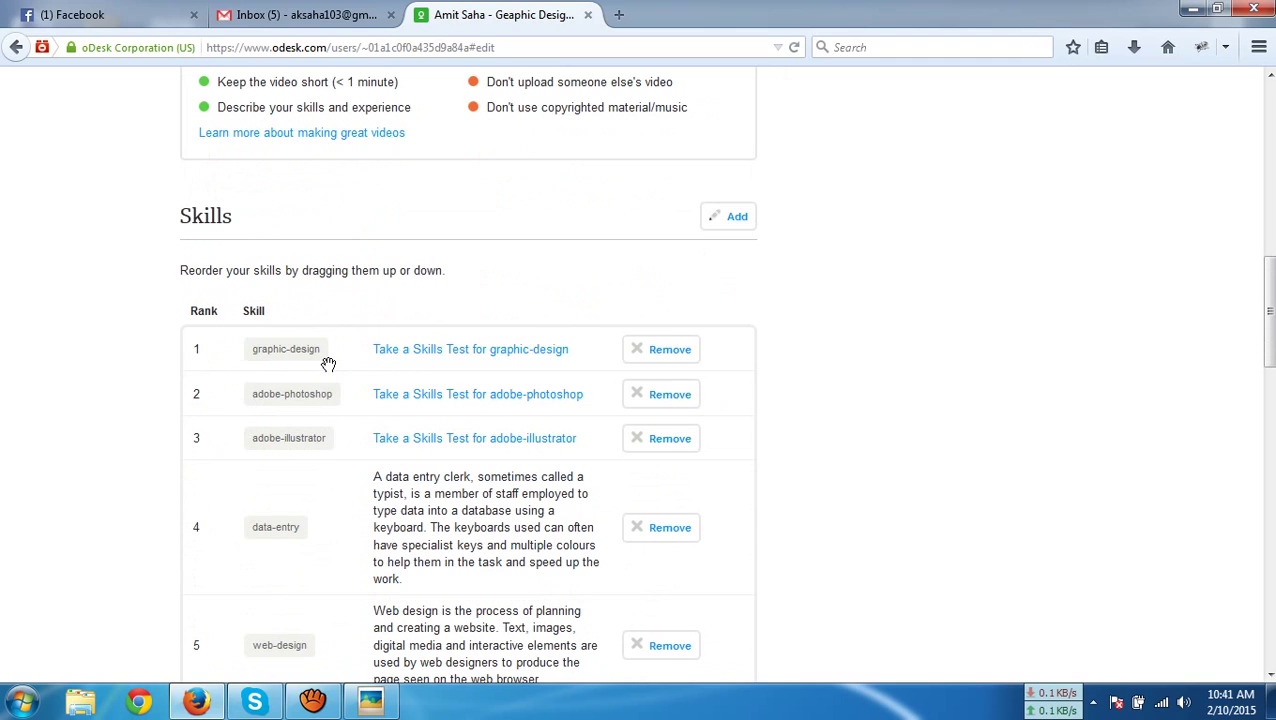
pyautogui.scroll(-12, 328, 364)
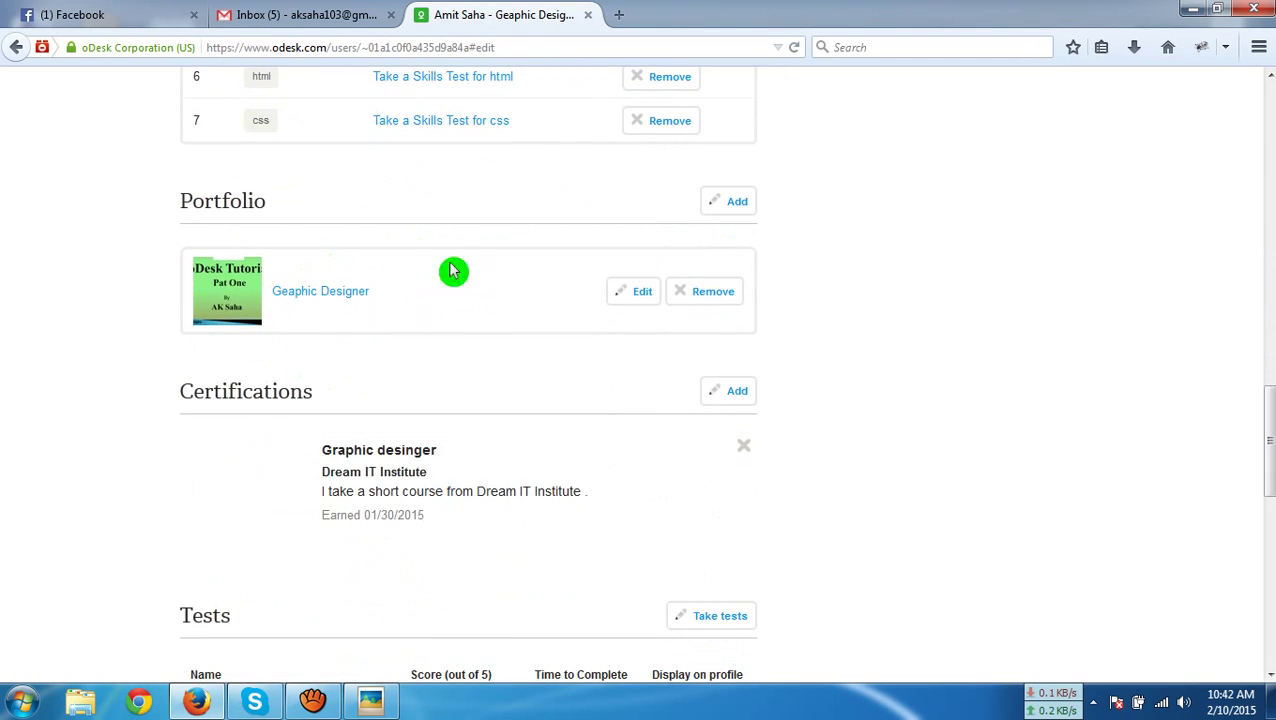
pyautogui.scroll(-6, 432, 368)
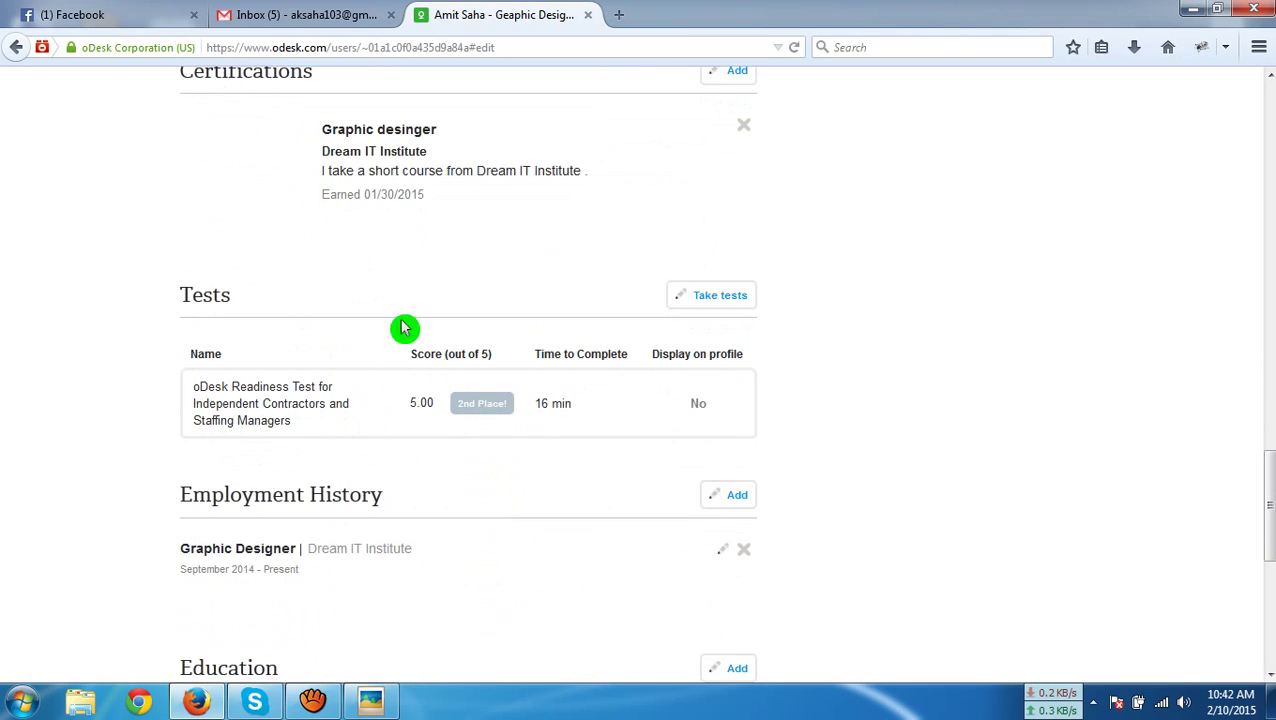
pyautogui.scroll(-4, 584, 427)
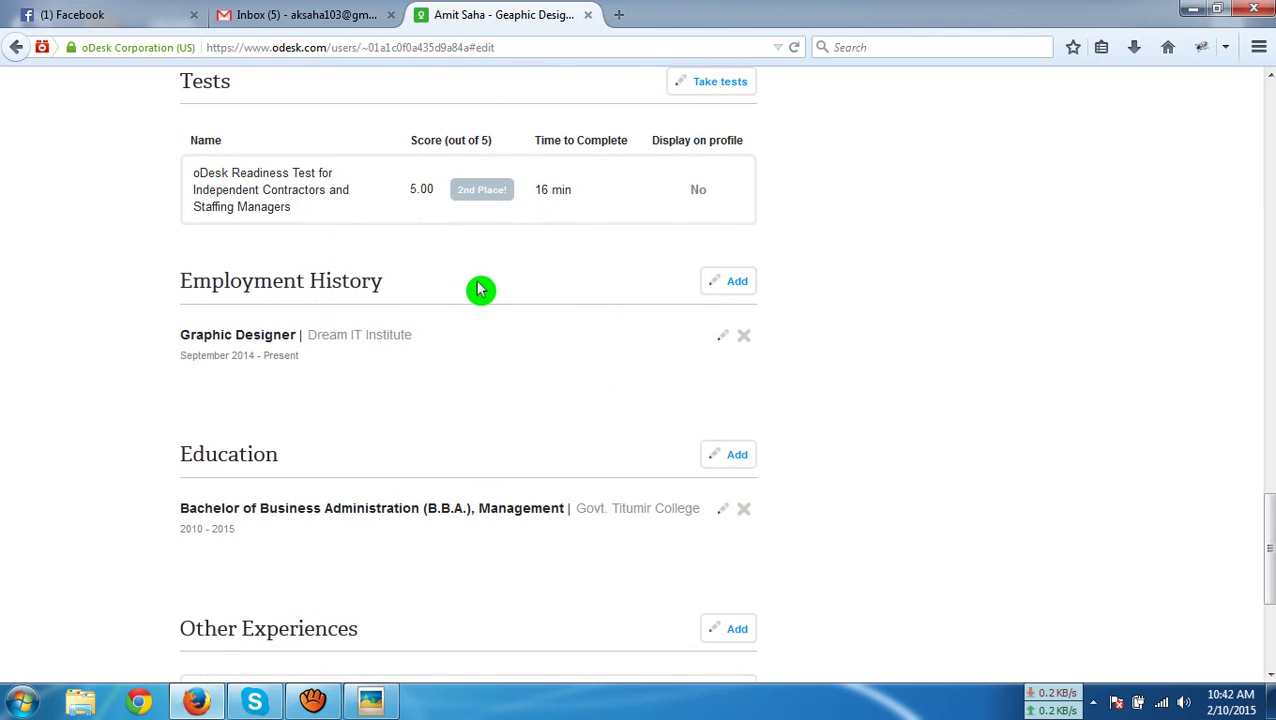
pyautogui.scroll(-2, 478, 289)
pyautogui.scroll(-2, 436, 310)
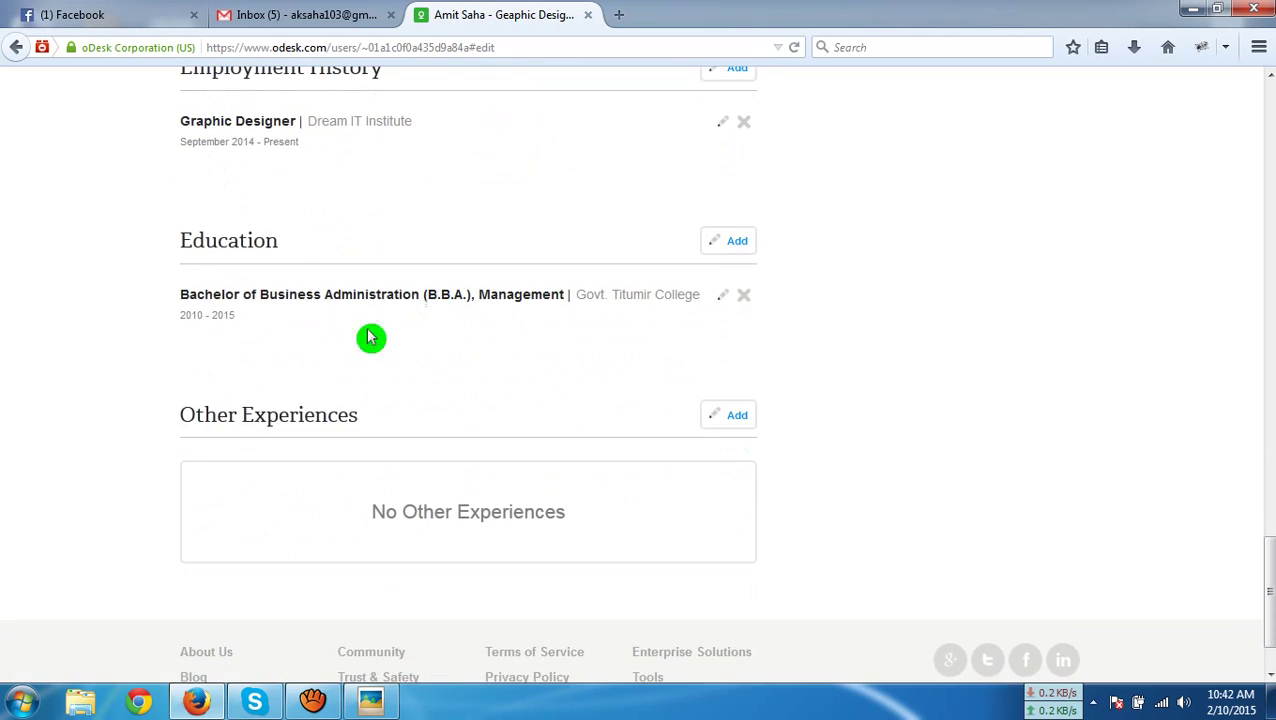
pyautogui.scroll(-2, 370, 346)
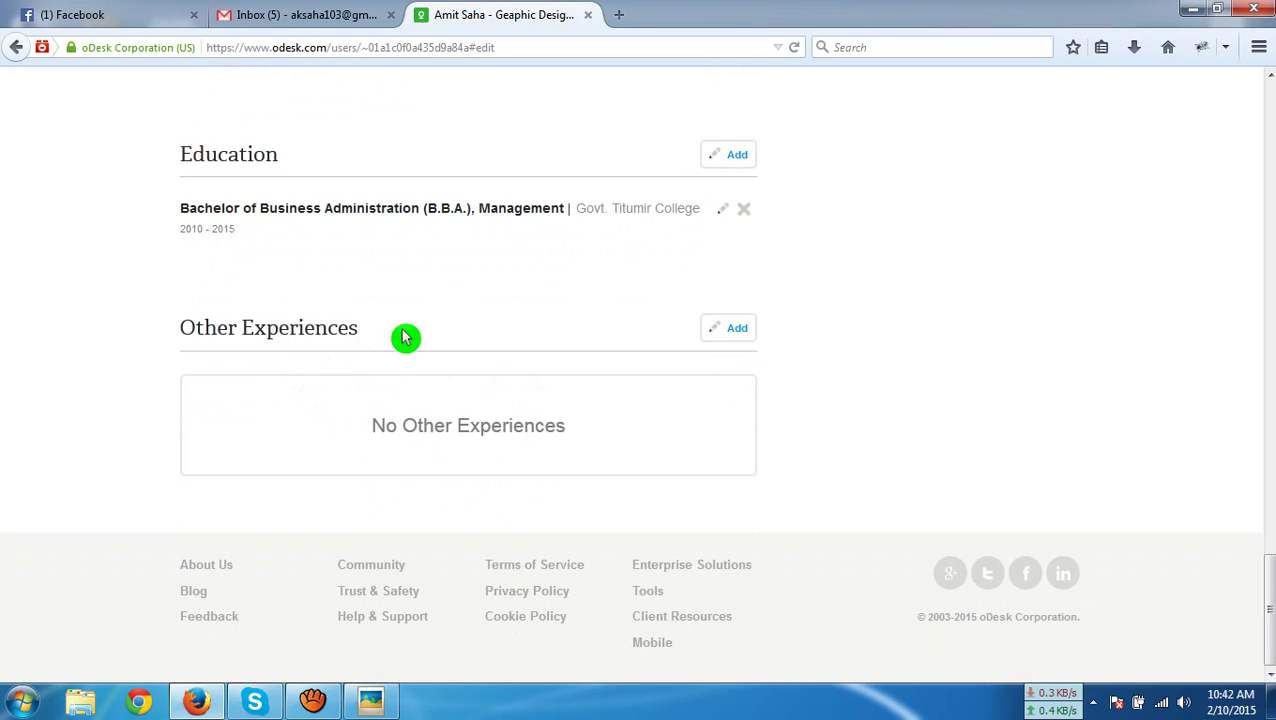
# Add experience 'Basic Computer Skill': 'I have basic knowledge on using computer and internet', then Save and Add More
pyautogui.click(729, 331)
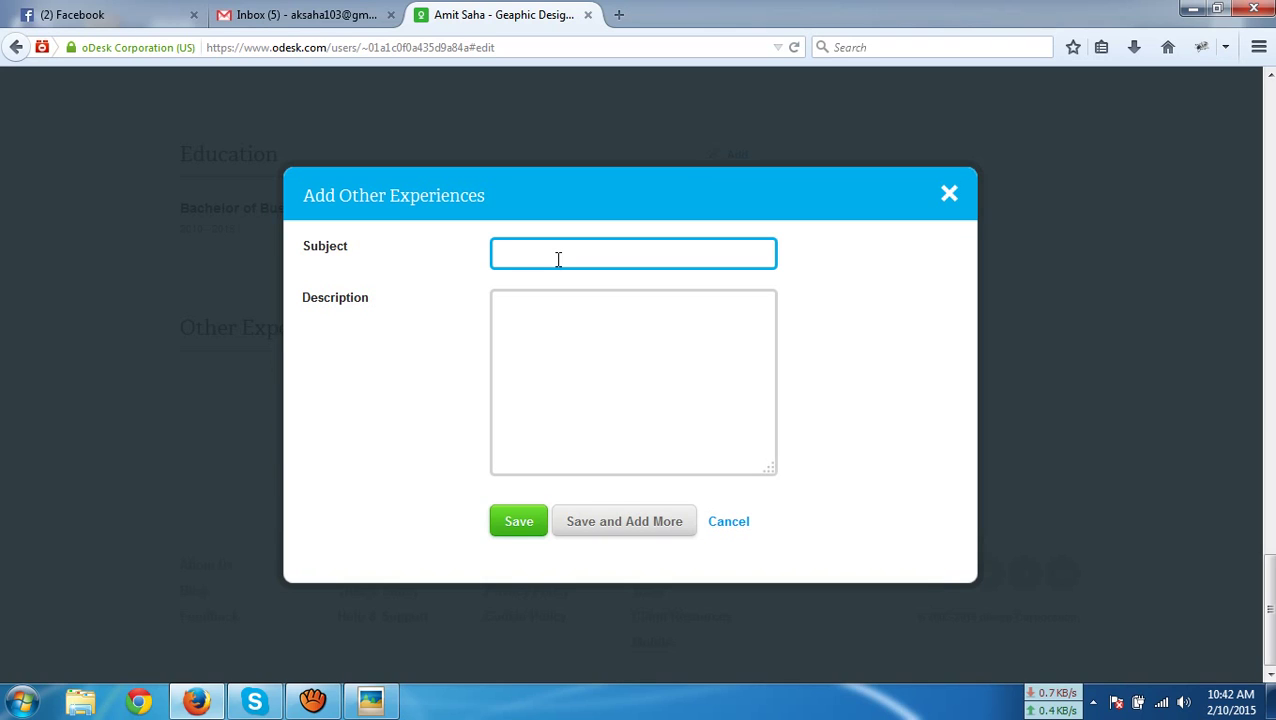
pyautogui.write('Basic Computer skill')
pyautogui.moveTo(602, 257); pyautogui.dragTo(594, 260)
pyautogui.write('S')
pyautogui.click(560, 342)
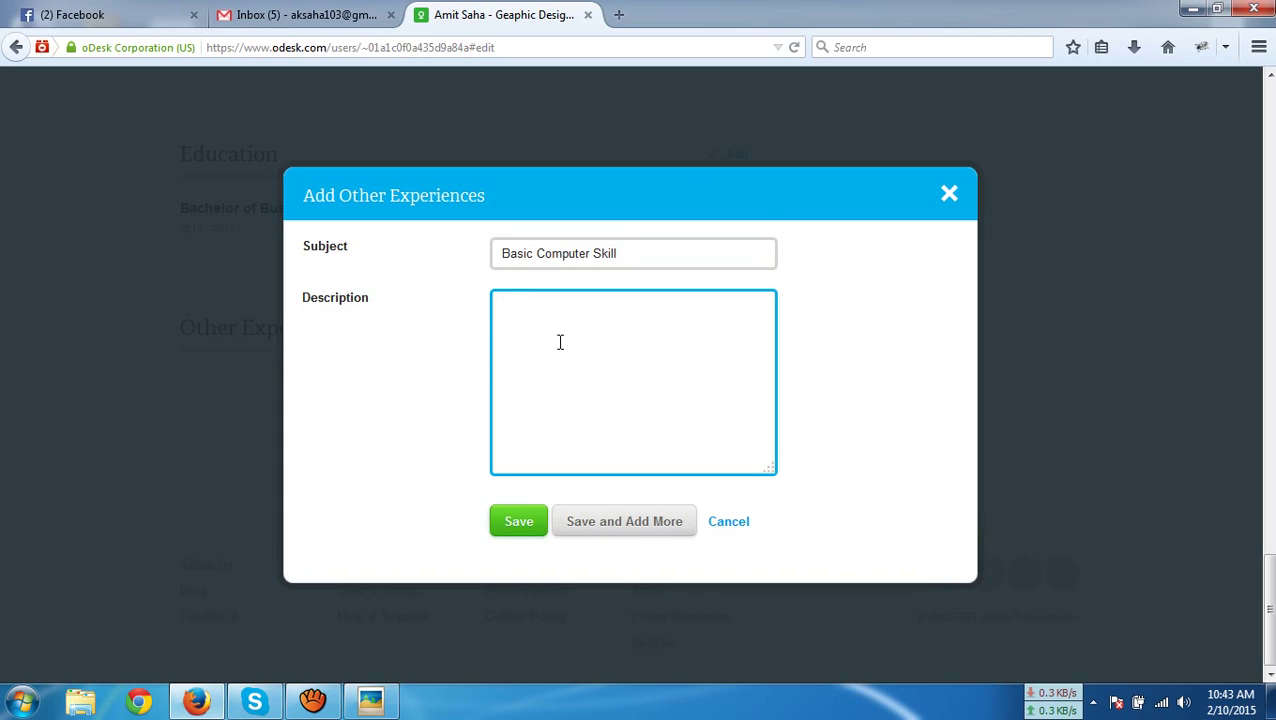
pyautogui.write('I have basic knowledge on basic ')
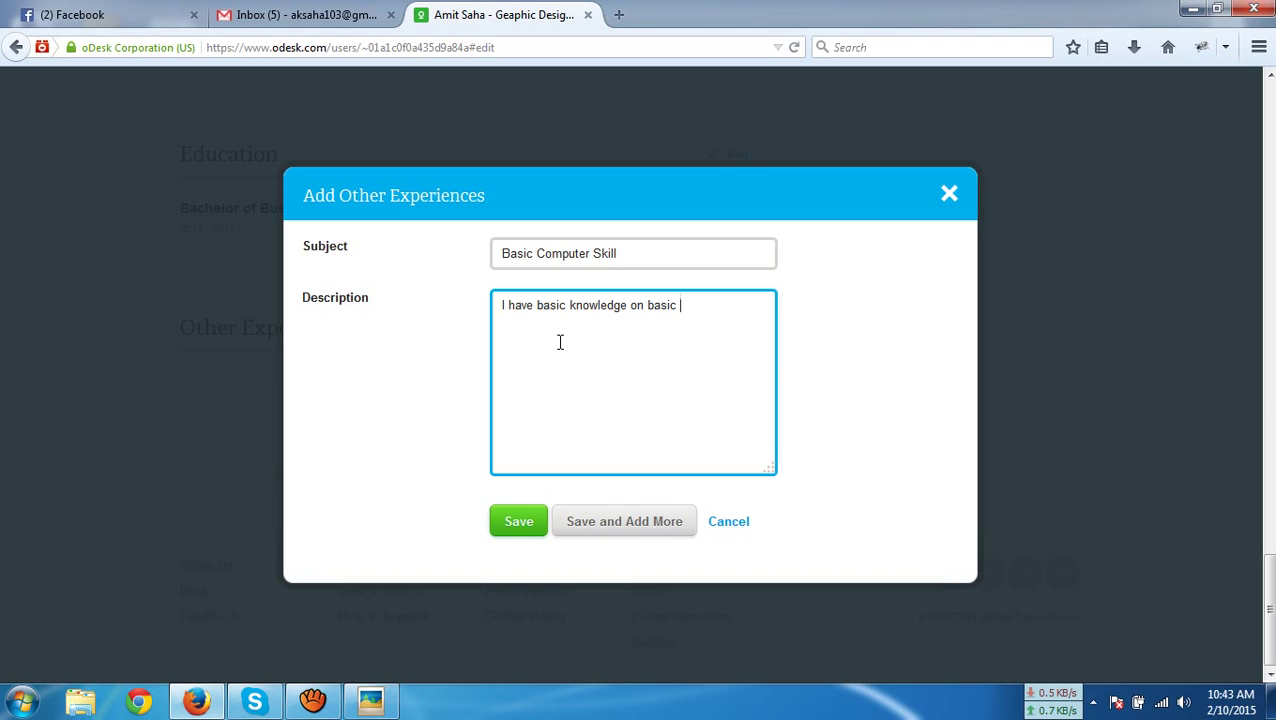
pyautogui.write('com')
pyautogui.press('BackSpace')
pyautogui.press('BackSpace')
pyautogui.press('BackSpace')
pyautogui.press('BackSpace')
pyautogui.press('BackSpace')
pyautogui.press('BackSpace')
pyautogui.press('BackSpace')
pyautogui.press('BackSpace')
pyautogui.press('BackSpace')
pyautogui.write('using computer and internet.')
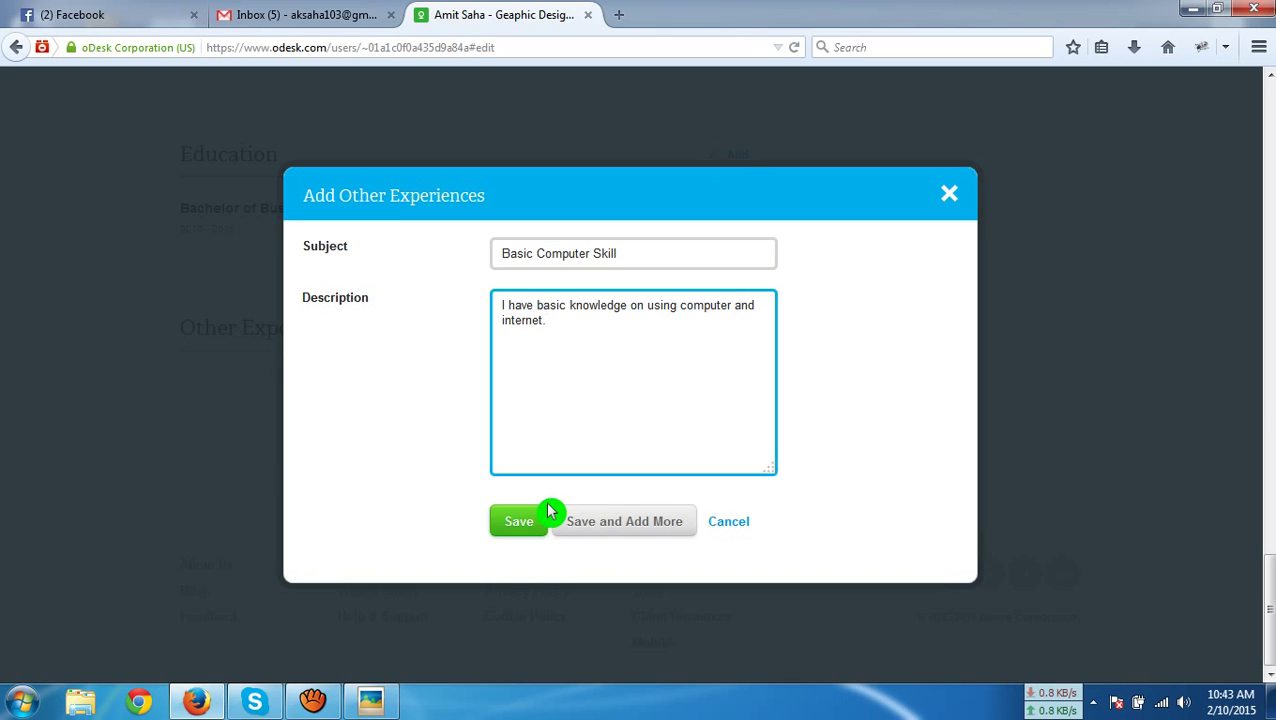
pyautogui.click(612, 528)
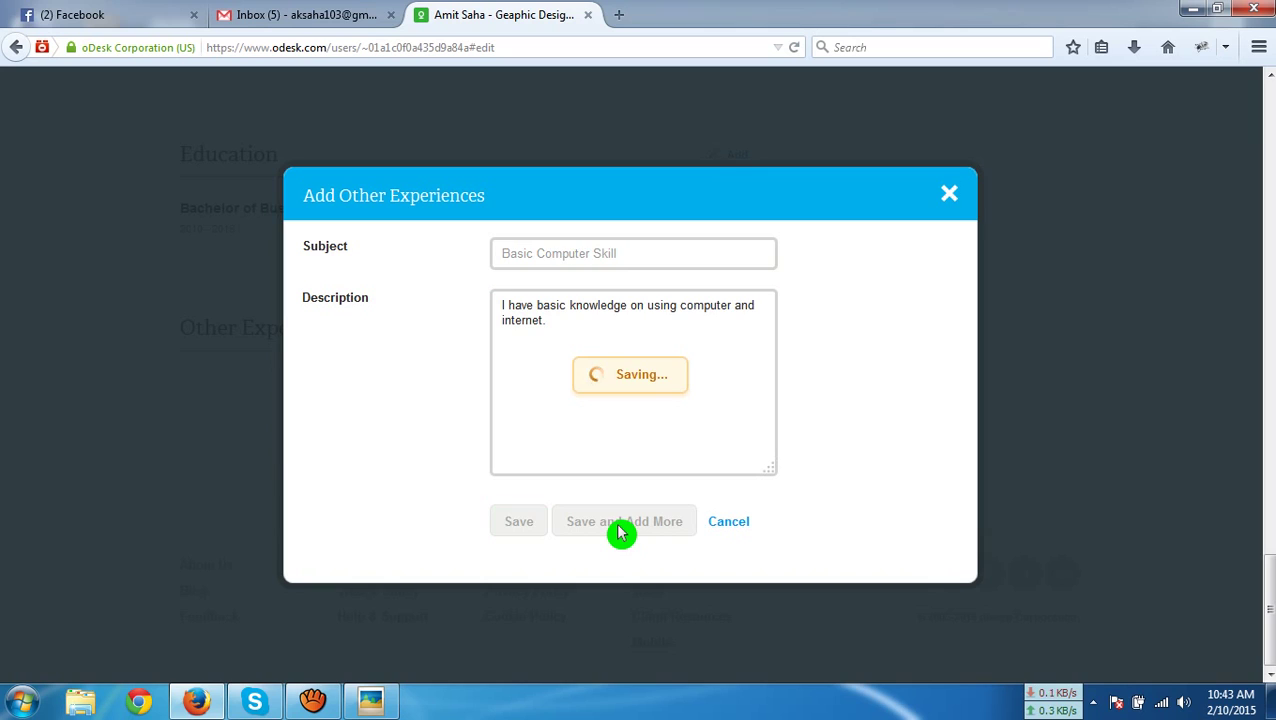
# Add and save experience 'Photograpy' described as 'I have other experience on photography.'
pyautogui.click(648, 276)
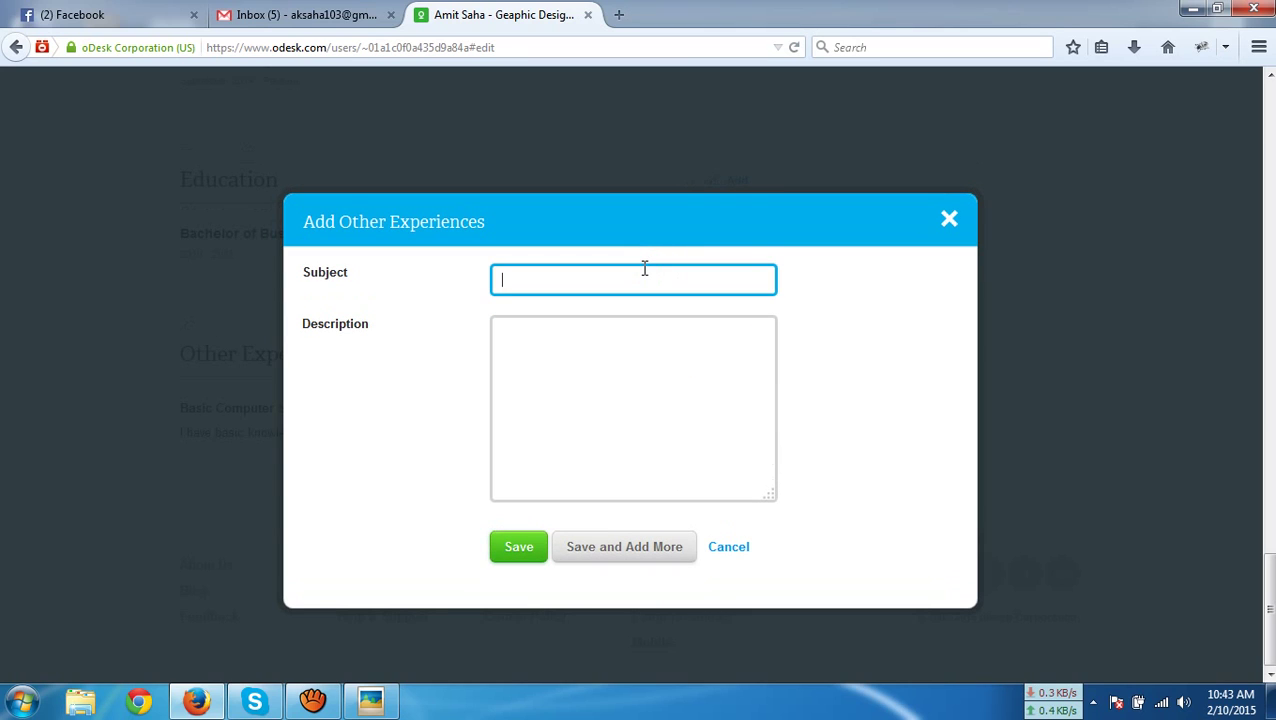
pyautogui.write('Photograpy')
pyautogui.click(593, 349)
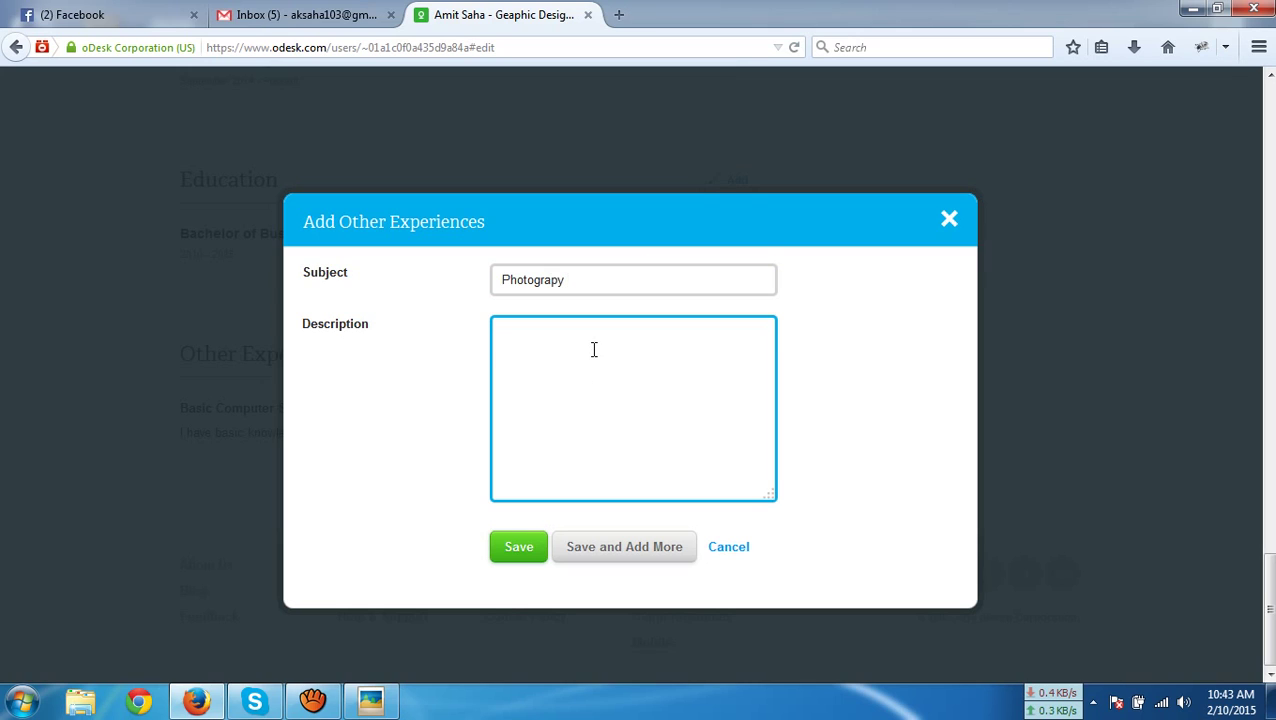
pyautogui.write('I have ')
pyautogui.write('other ')
pyautogui.write('experien')
pyautogui.write('ces')
pyautogui.press('BackSpace')
pyautogui.press('BackSpace')
pyautogui.write('on photography')
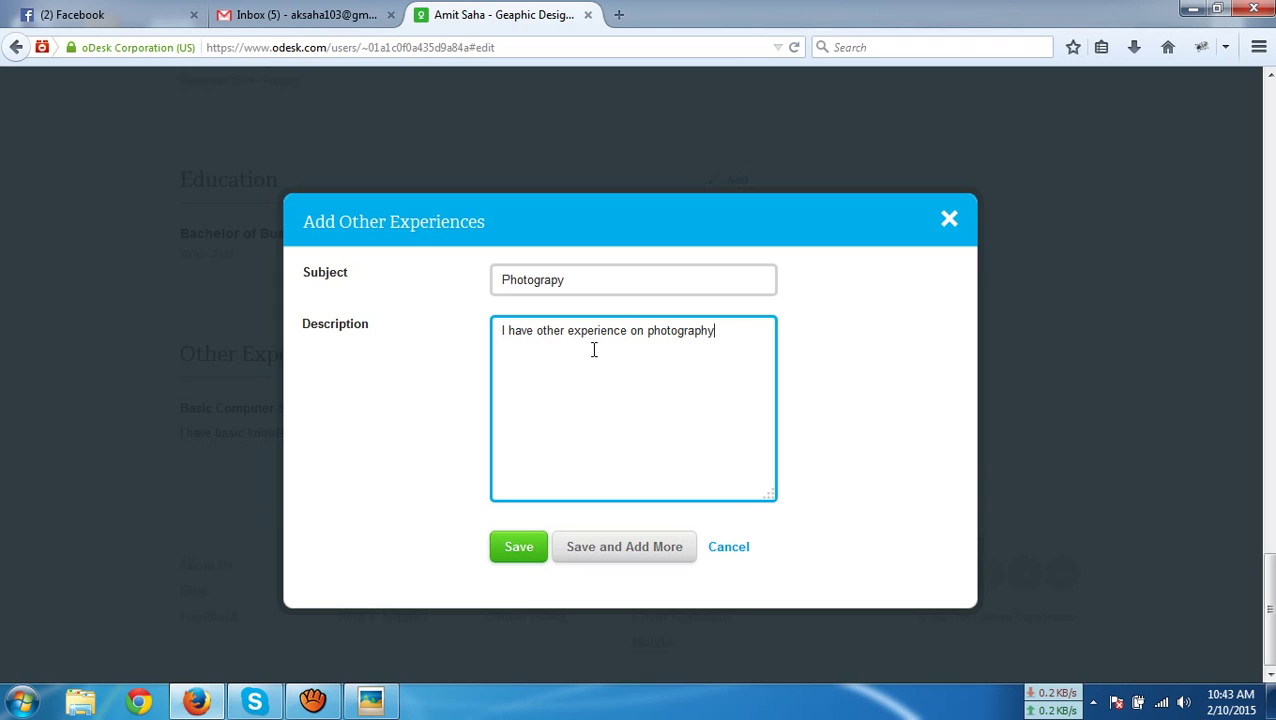
pyautogui.write('.')
pyautogui.click(812, 447)
pyautogui.click(568, 581)
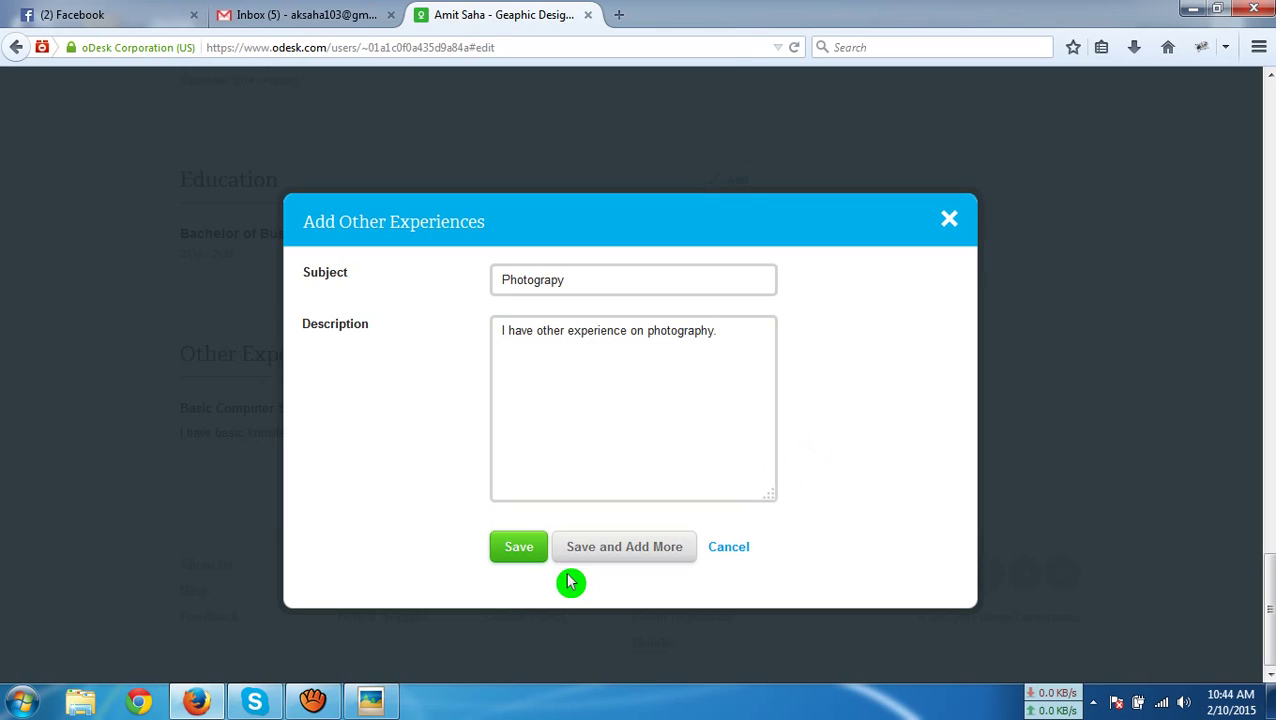
pyautogui.click(517, 548)
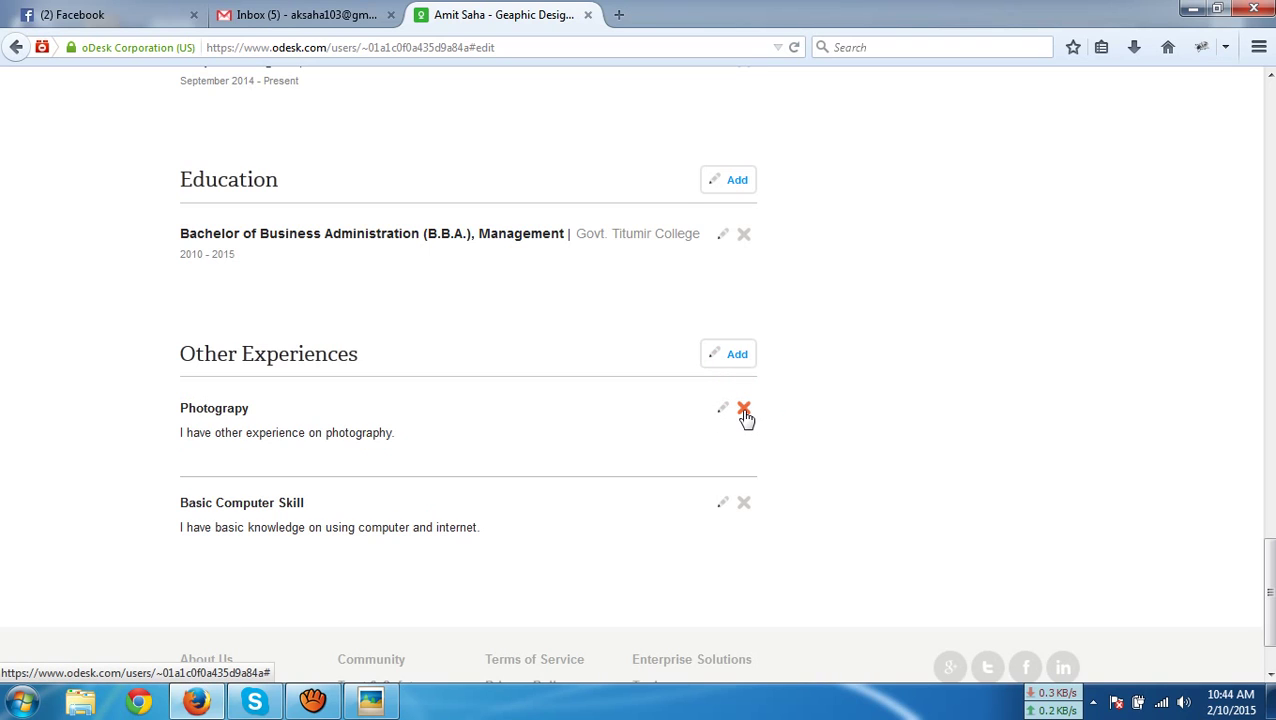
pyautogui.click(744, 414)
pyautogui.scroll(15, 750, 420)
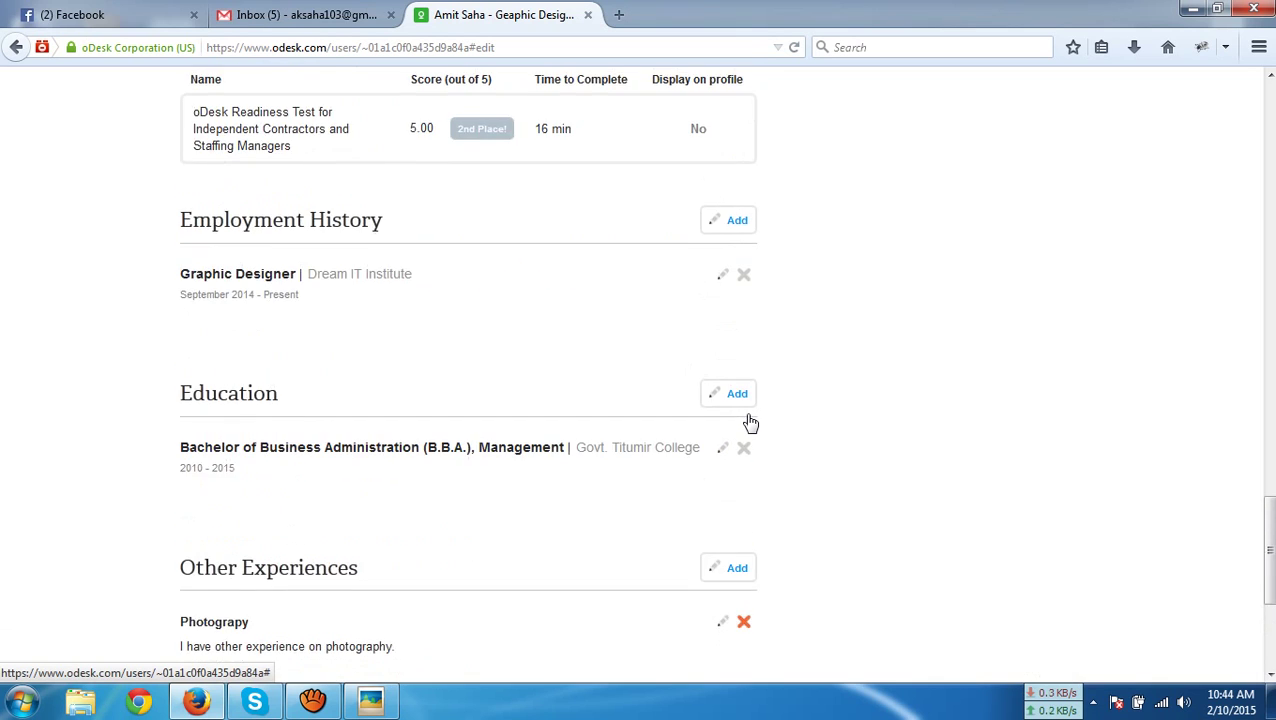
pyautogui.scroll(5, 760, 428)
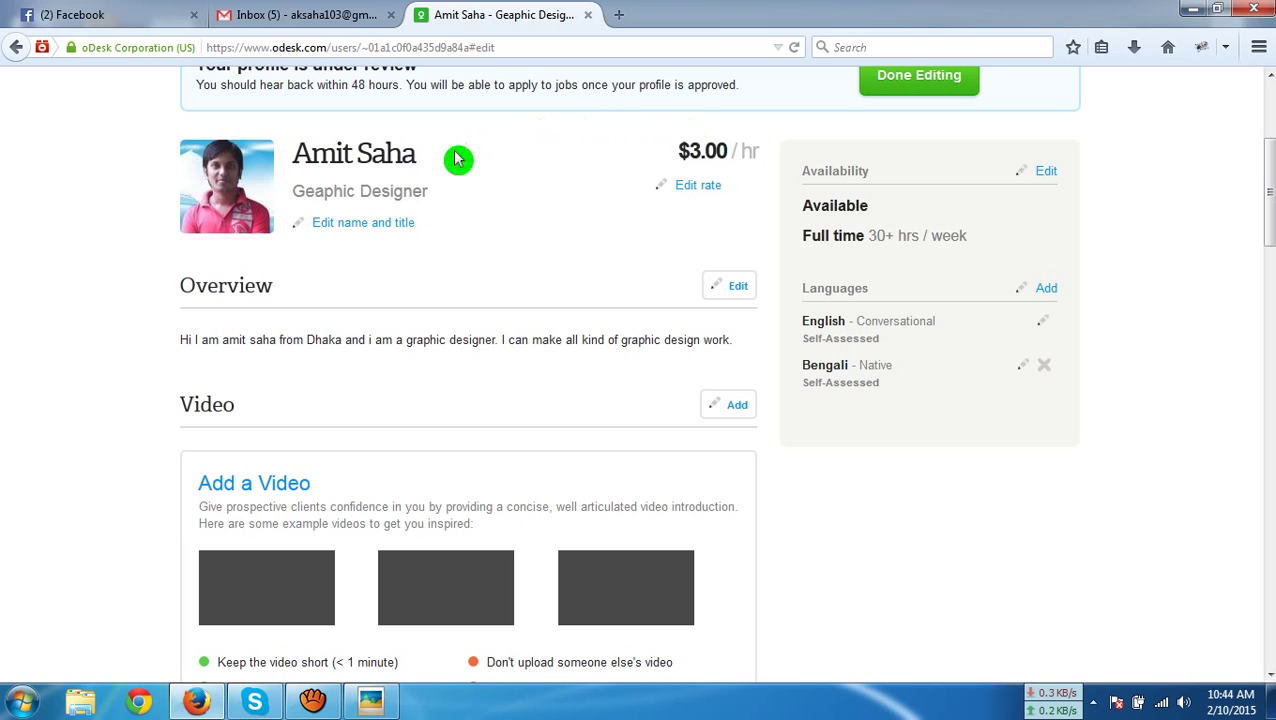
pyautogui.scroll(-2, 540, 285)
pyautogui.scroll(-2, 547, 293)
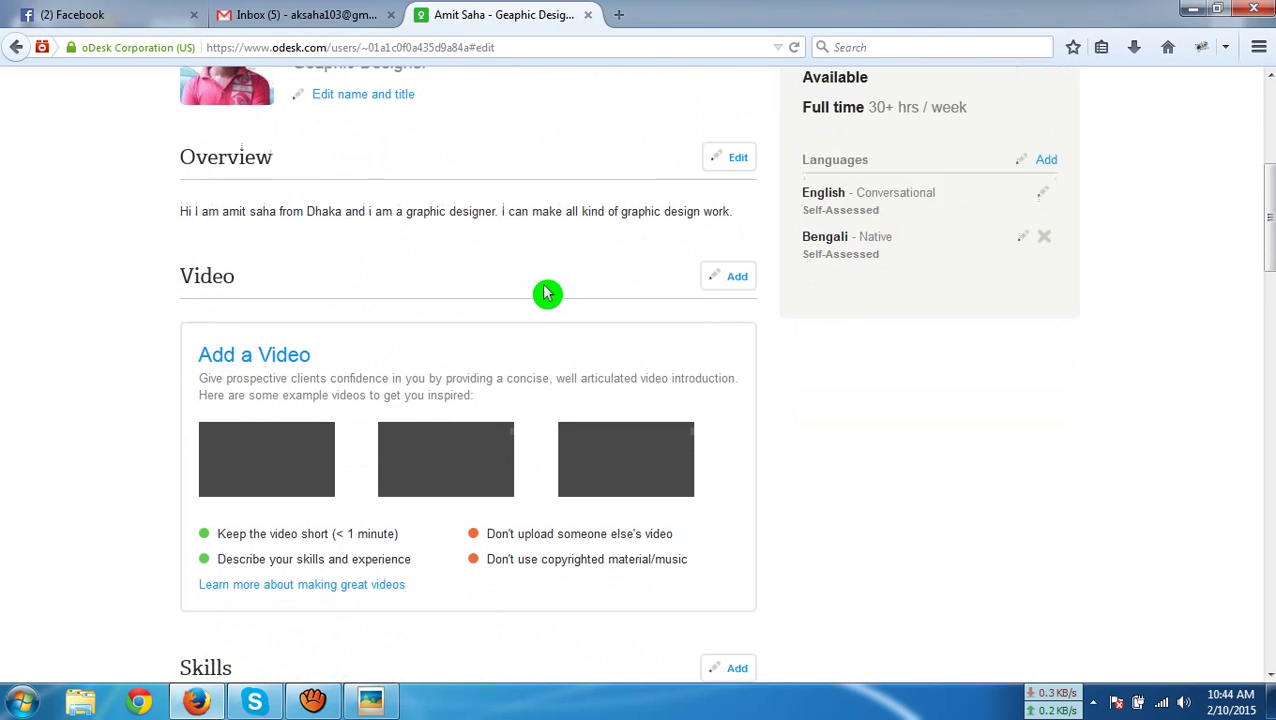
pyautogui.scroll(2, 547, 293)
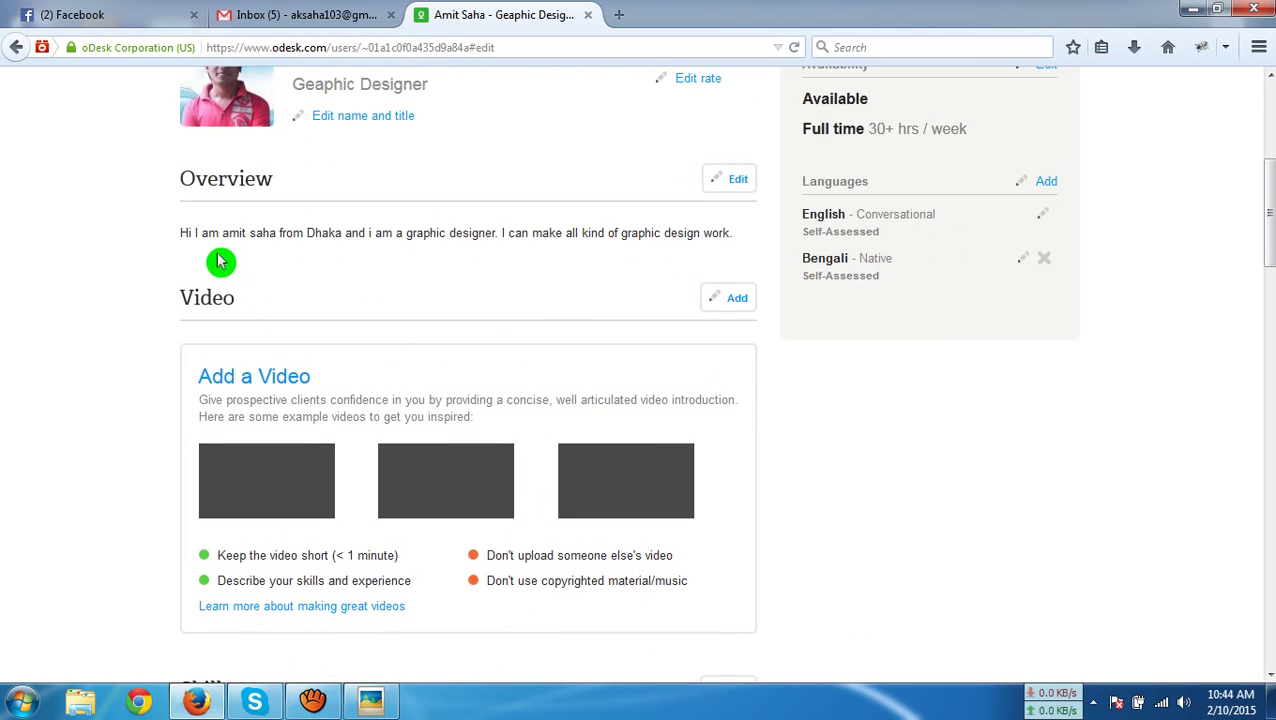
pyautogui.click(598, 288)
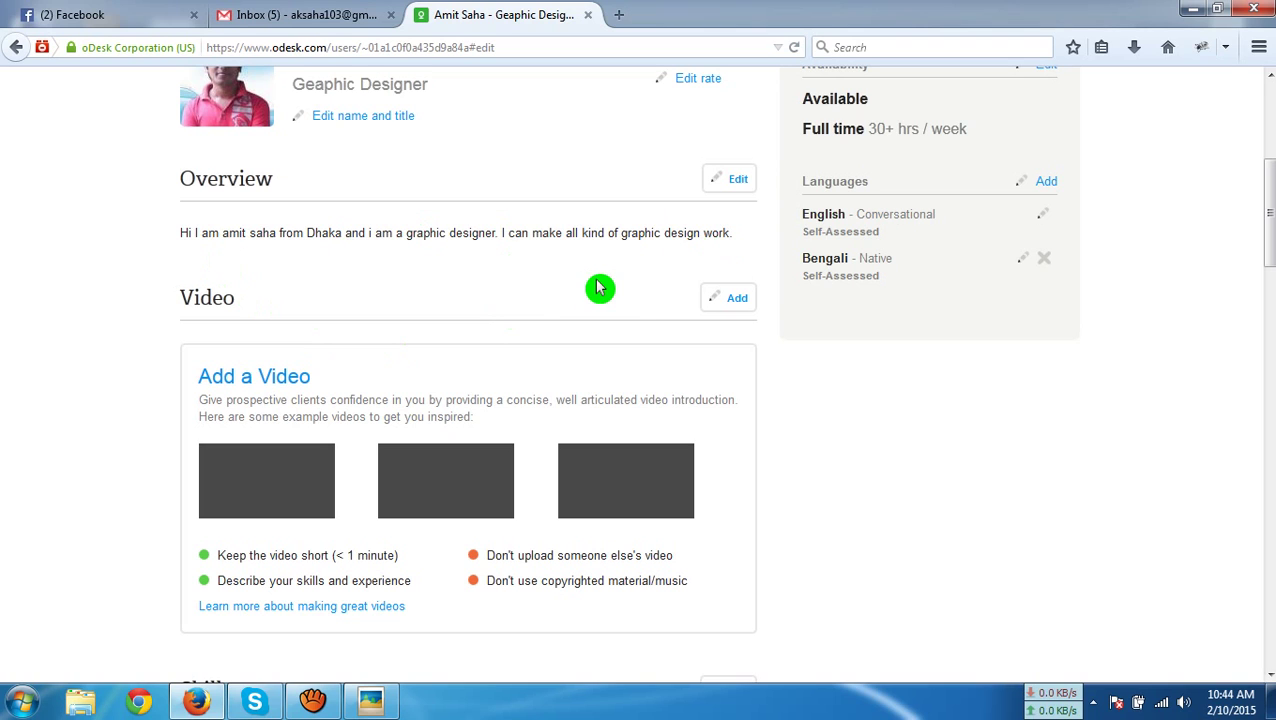
pyautogui.scroll(-2, 598, 288)
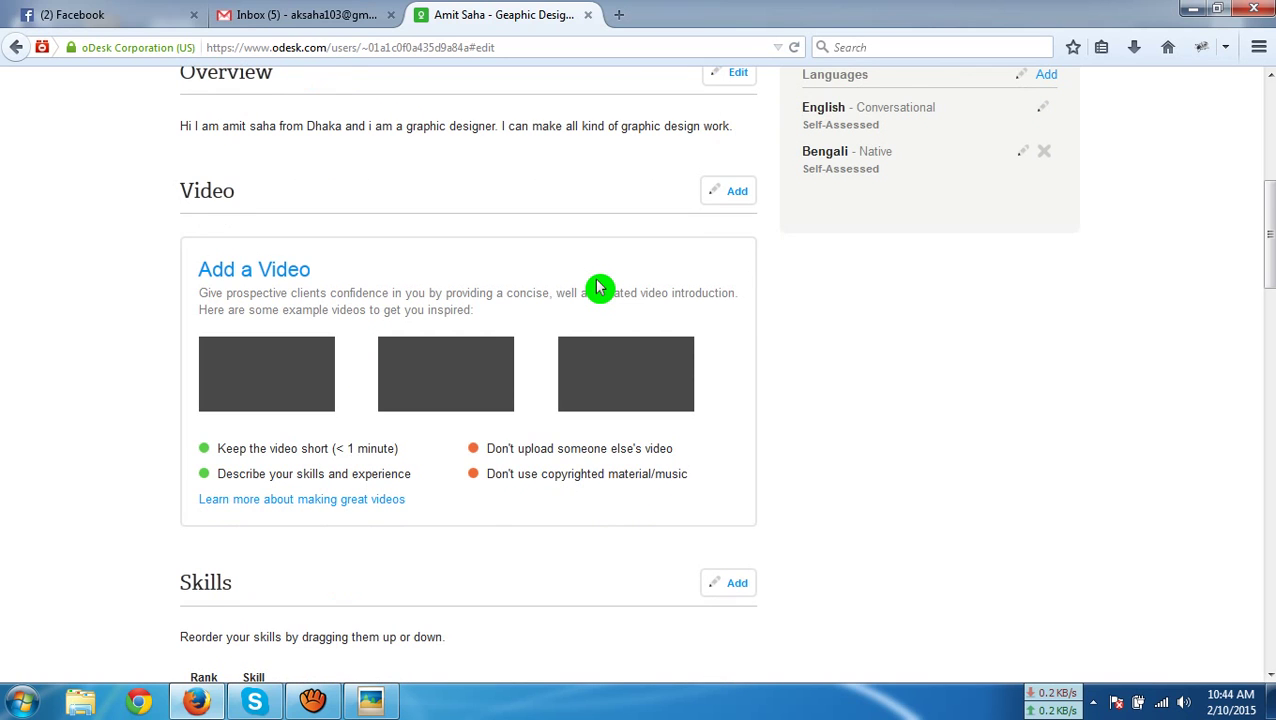
pyautogui.scroll(-8, 598, 288)
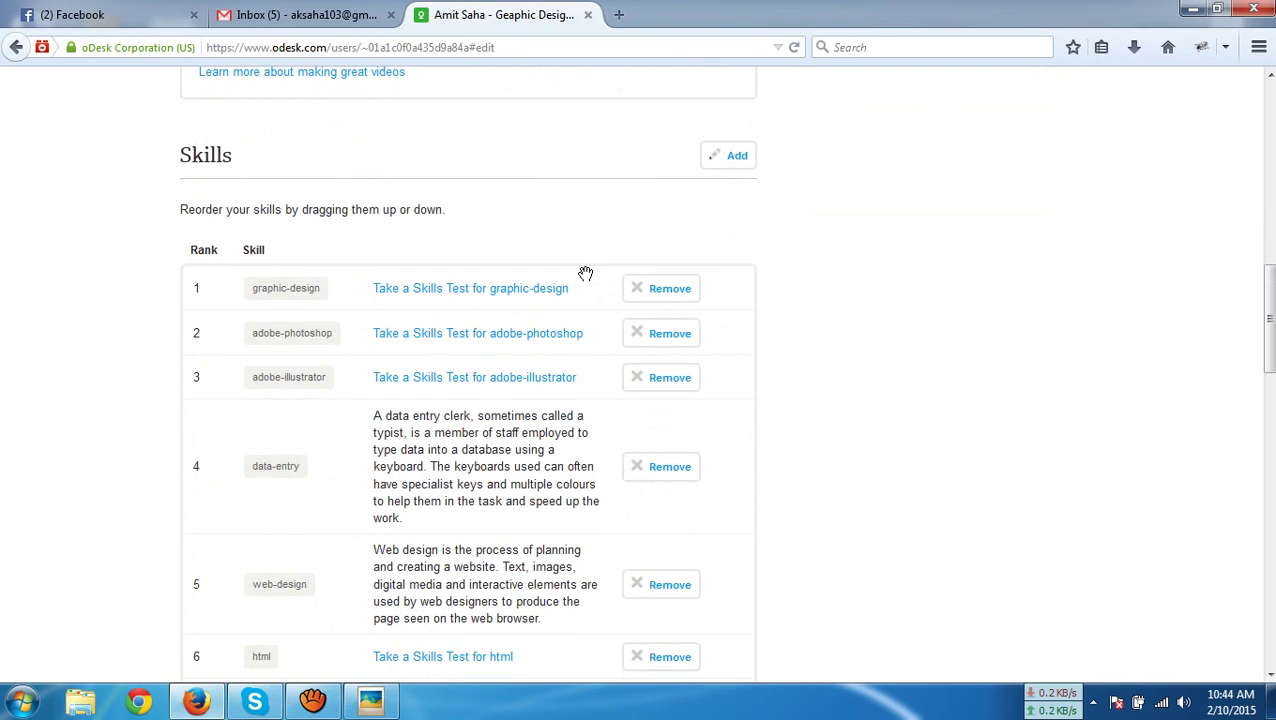
pyautogui.scroll(-8, 585, 273)
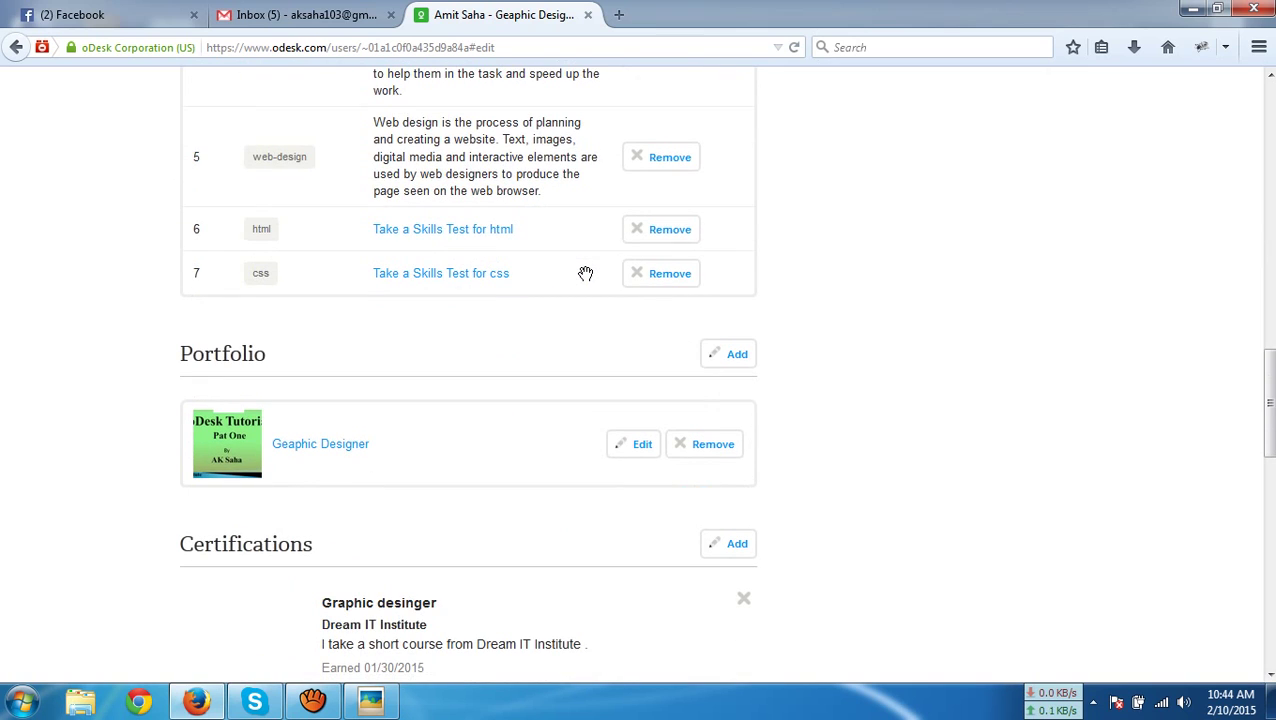
pyautogui.scroll(6, 585, 273)
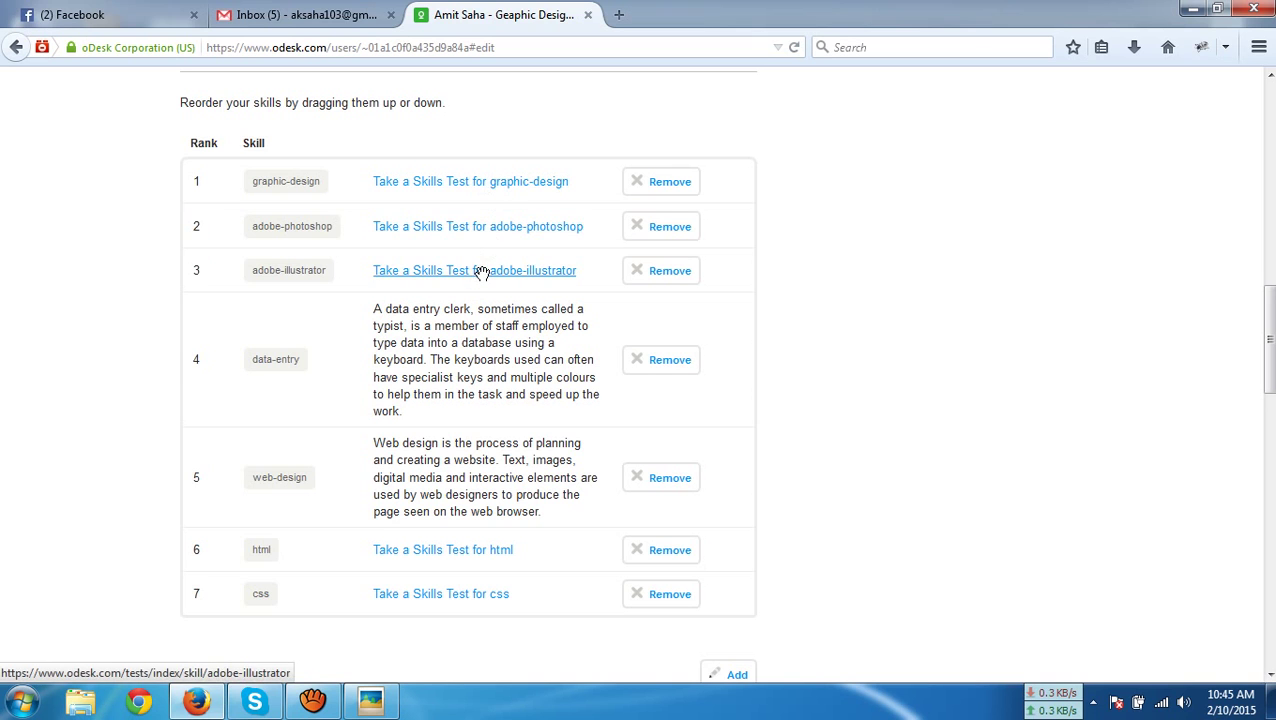
pyautogui.scroll(-2, 560, 482)
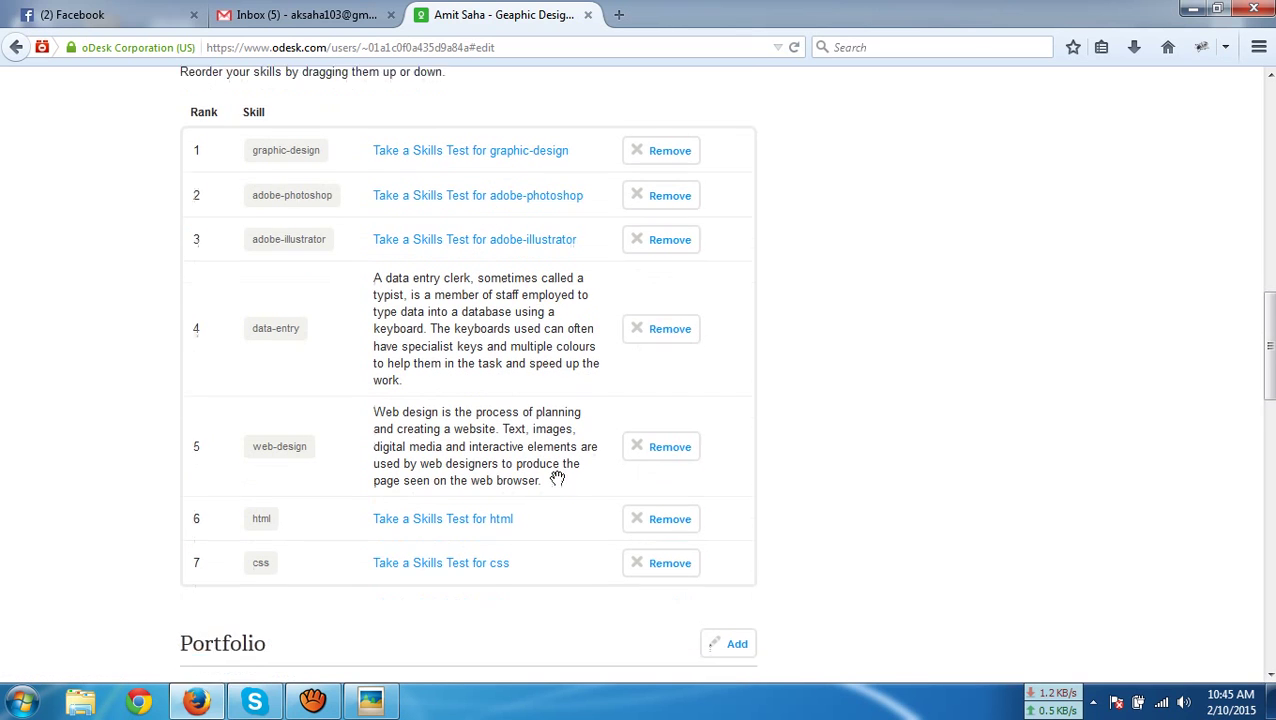
pyautogui.scroll(5, 558, 479)
pyautogui.scroll(8, 560, 482)
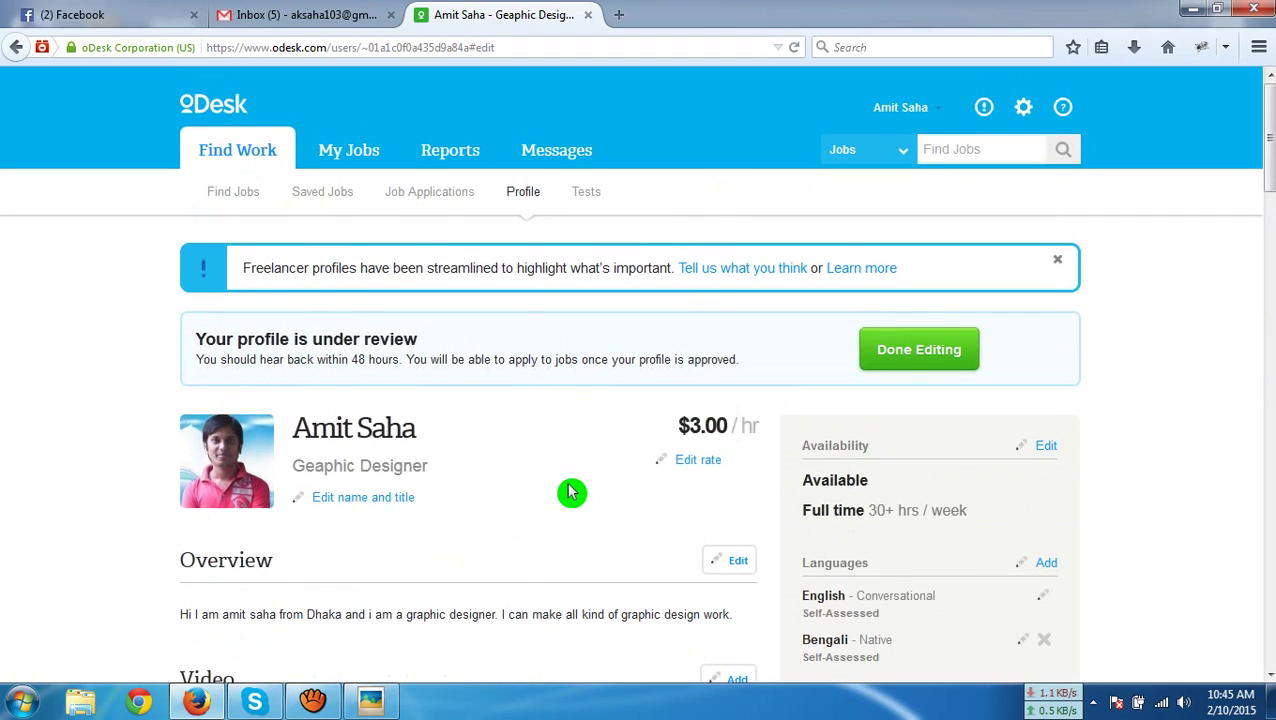
# Finish editing the profile with Done Editing and go to the Tests page
pyautogui.click(877, 354)
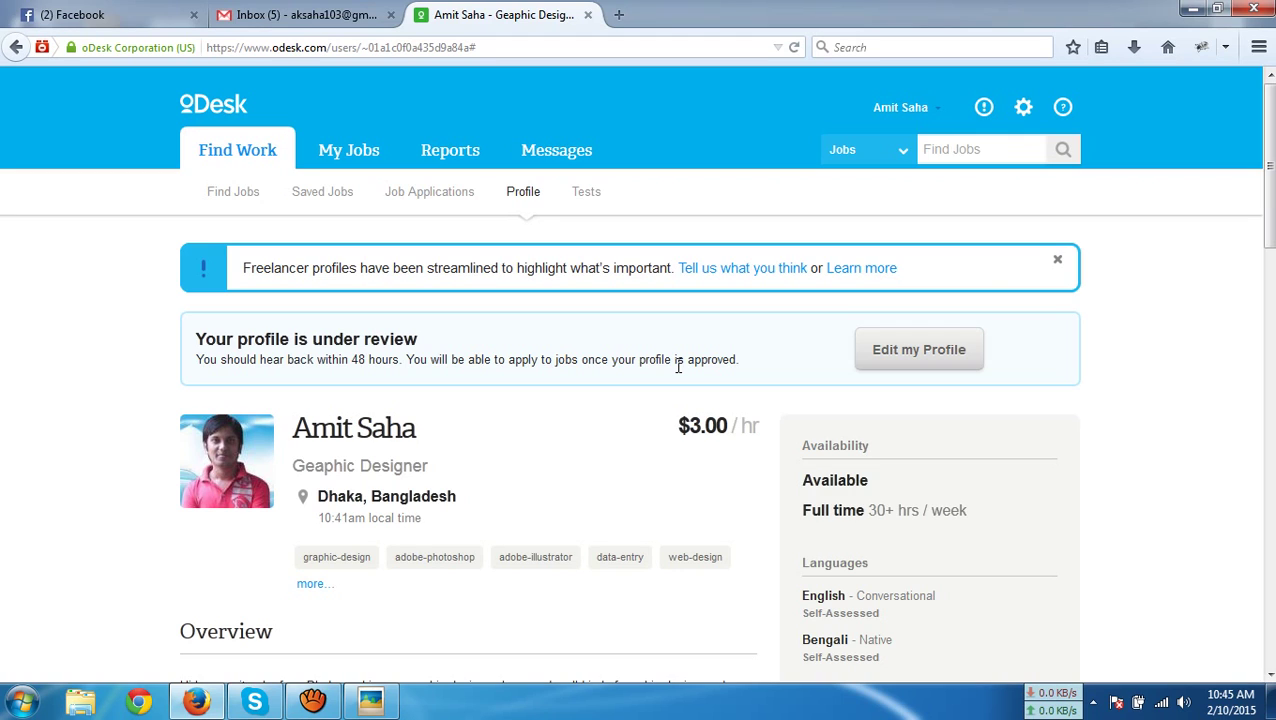
pyautogui.click(590, 192)
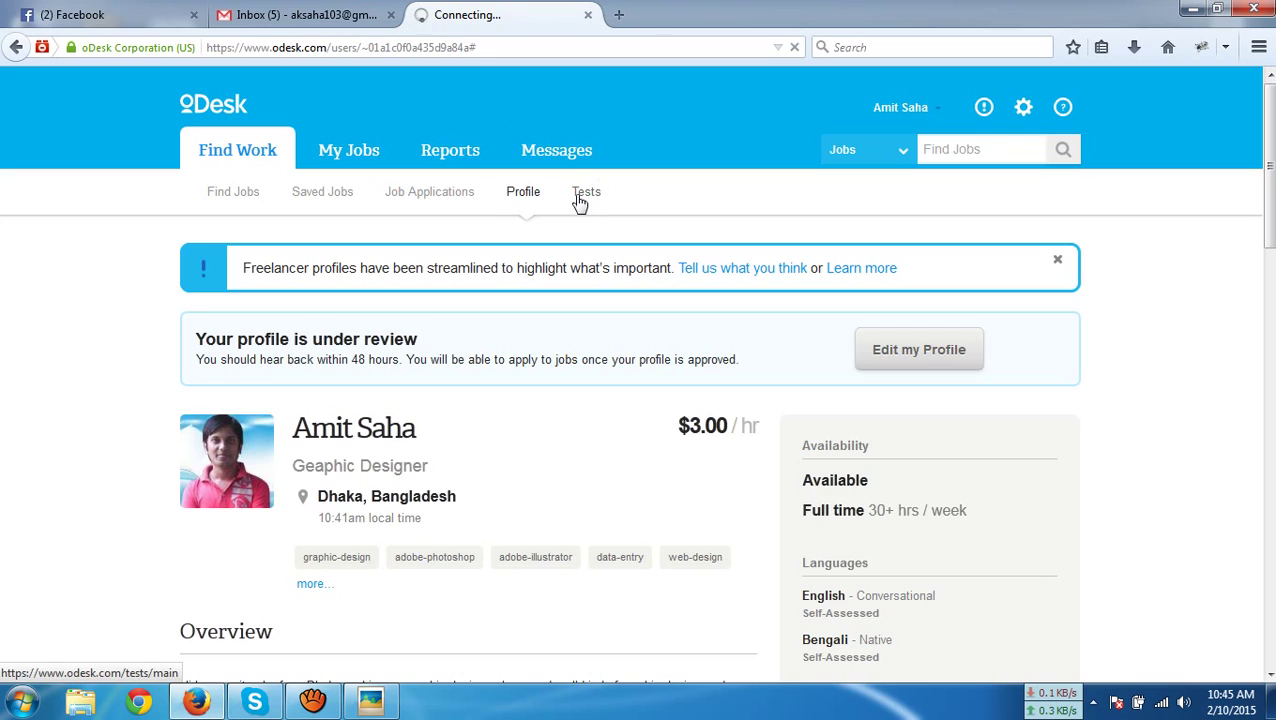
# On the Tests page, choose View more tests to list every skill test
pyautogui.click(590, 208)
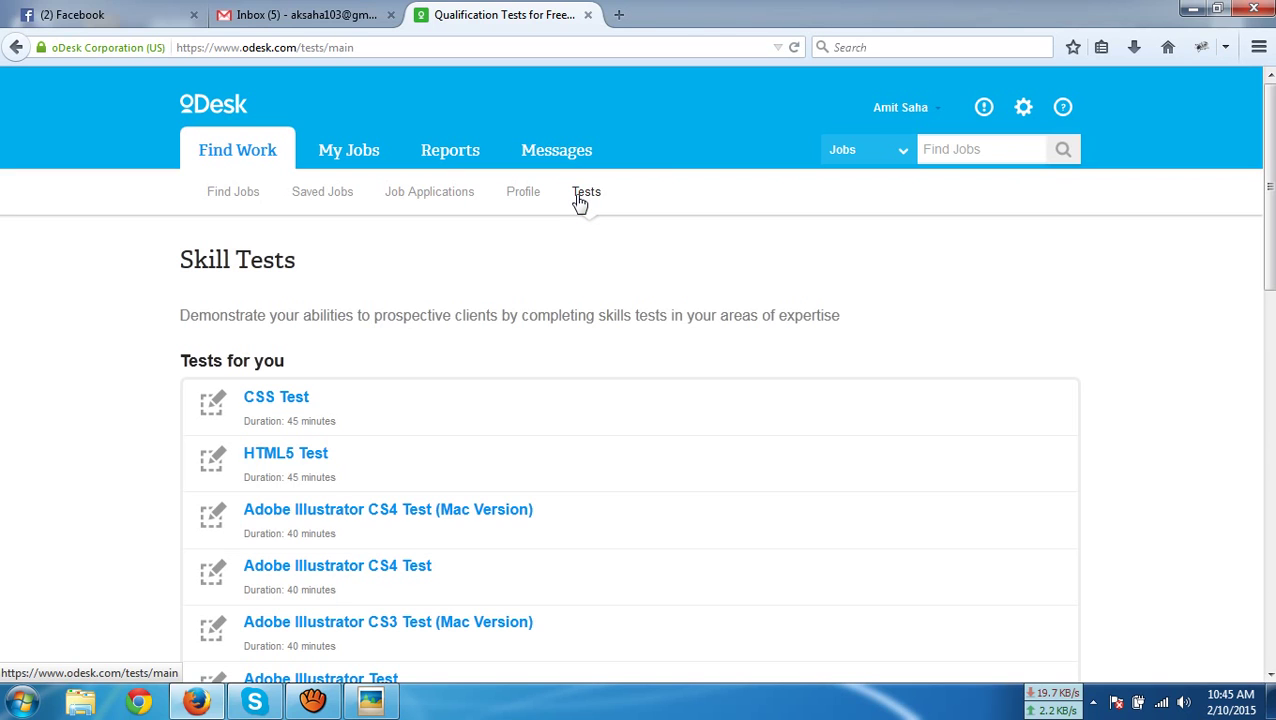
pyautogui.scroll(-9, 580, 203)
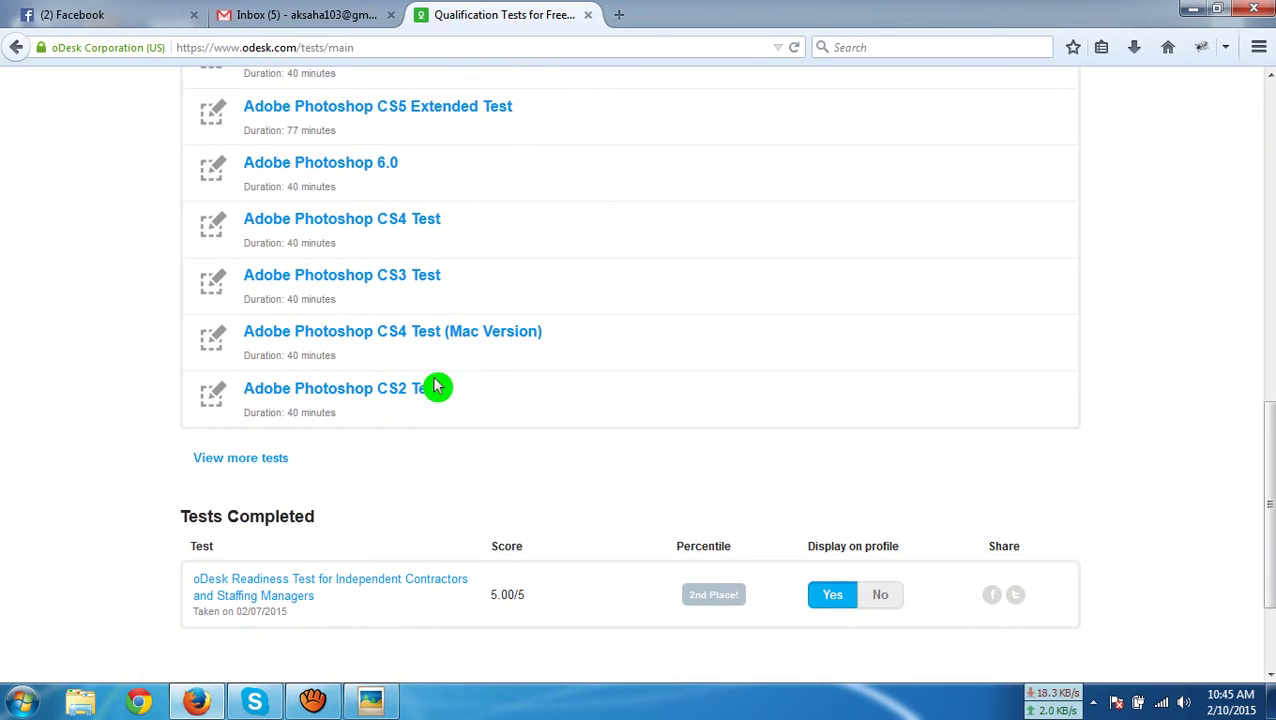
pyautogui.click(235, 462)
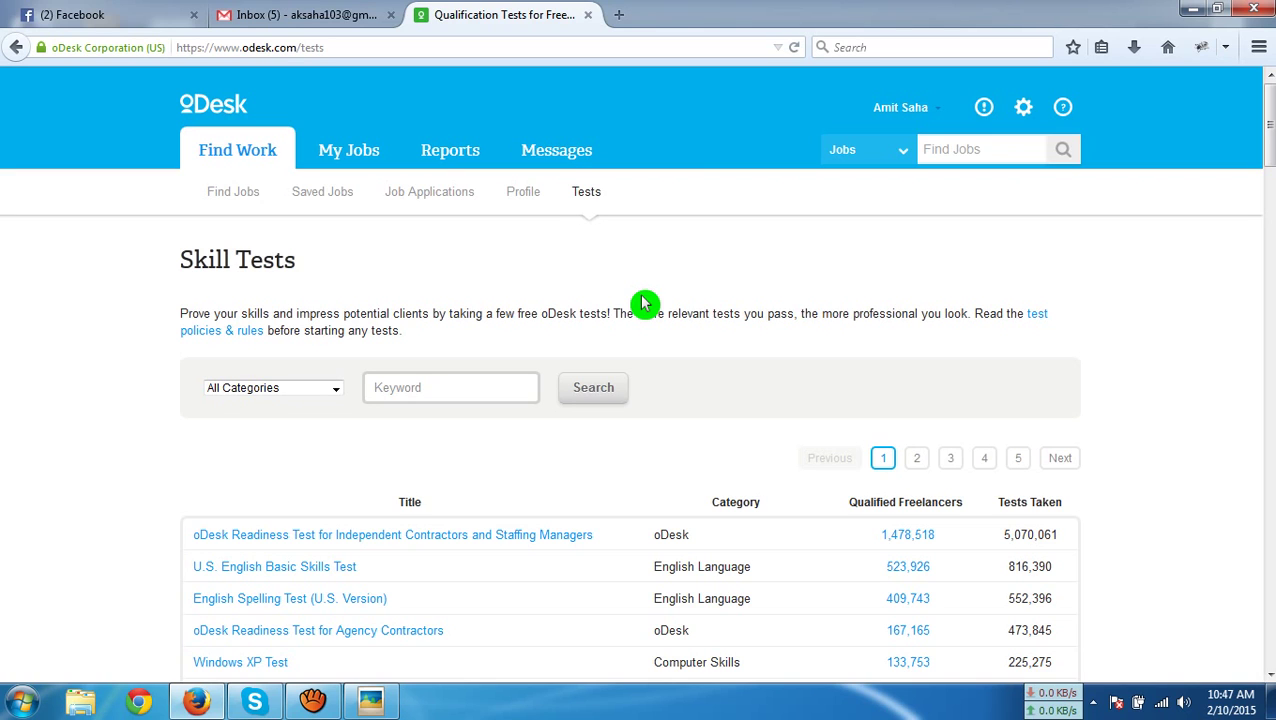
# Find English Spelling Test (U.S. Version) in the Skill Tests list and open its details
pyautogui.scroll(-2, 644, 305)
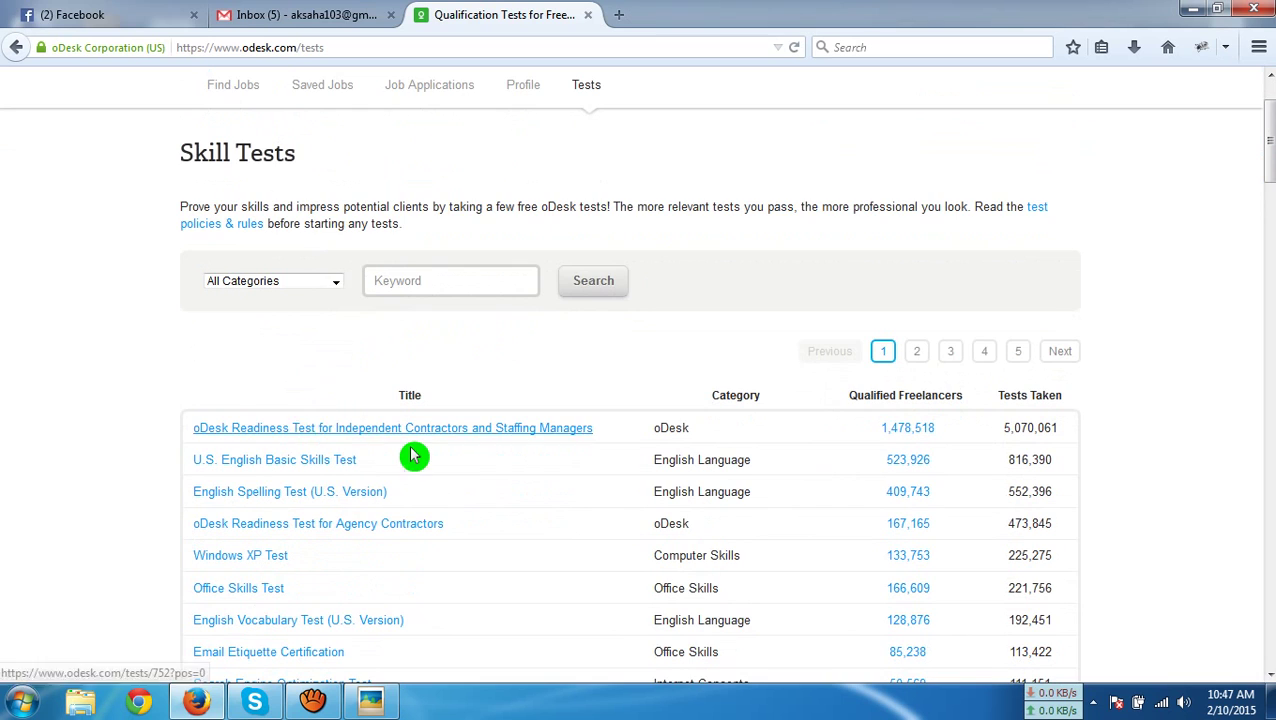
pyautogui.scroll(-5, 413, 456)
pyautogui.scroll(9, 414, 456)
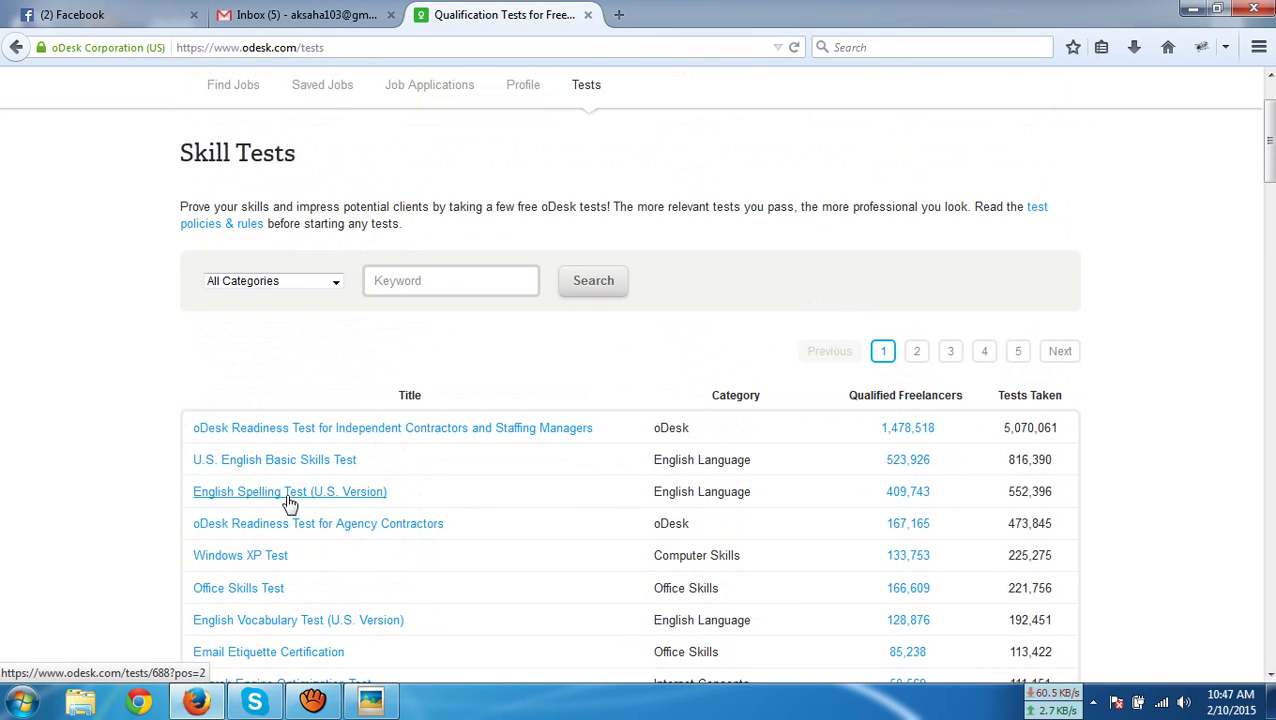
pyautogui.click(296, 493)
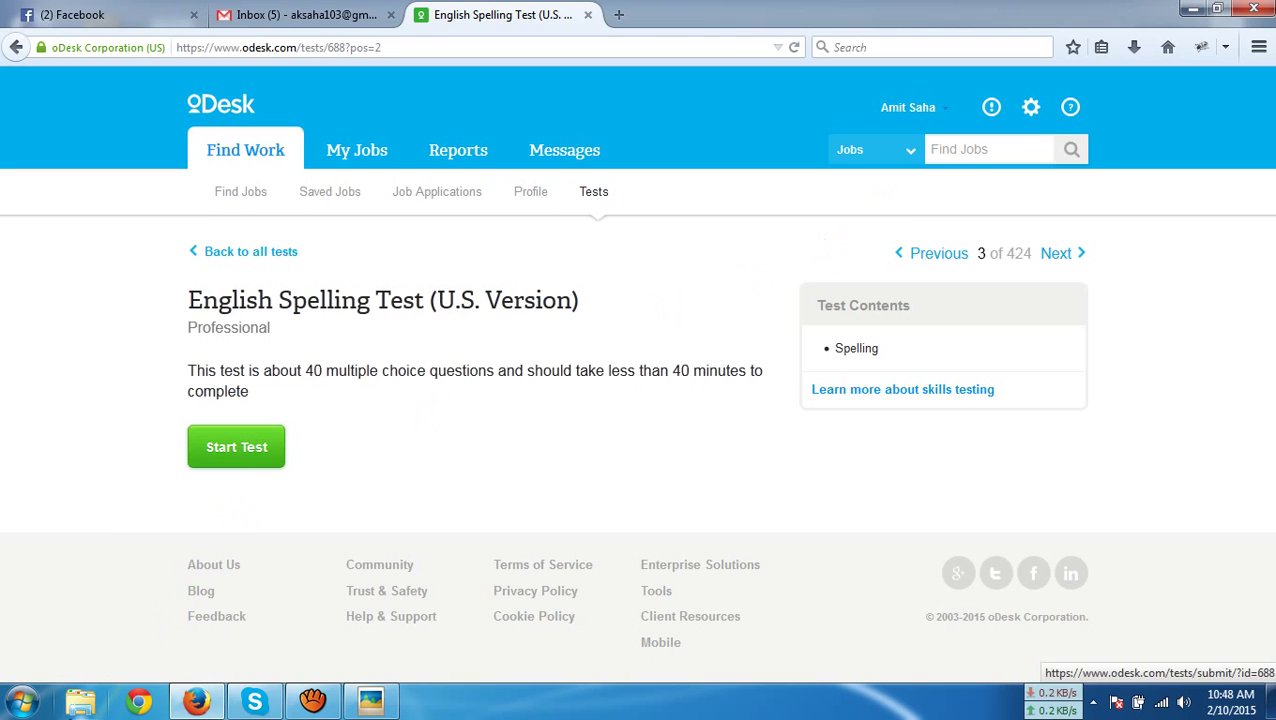
# Launch Word 2007 with a blank document, narrow its window and move it right of the browser
pyautogui.click(23, 701)
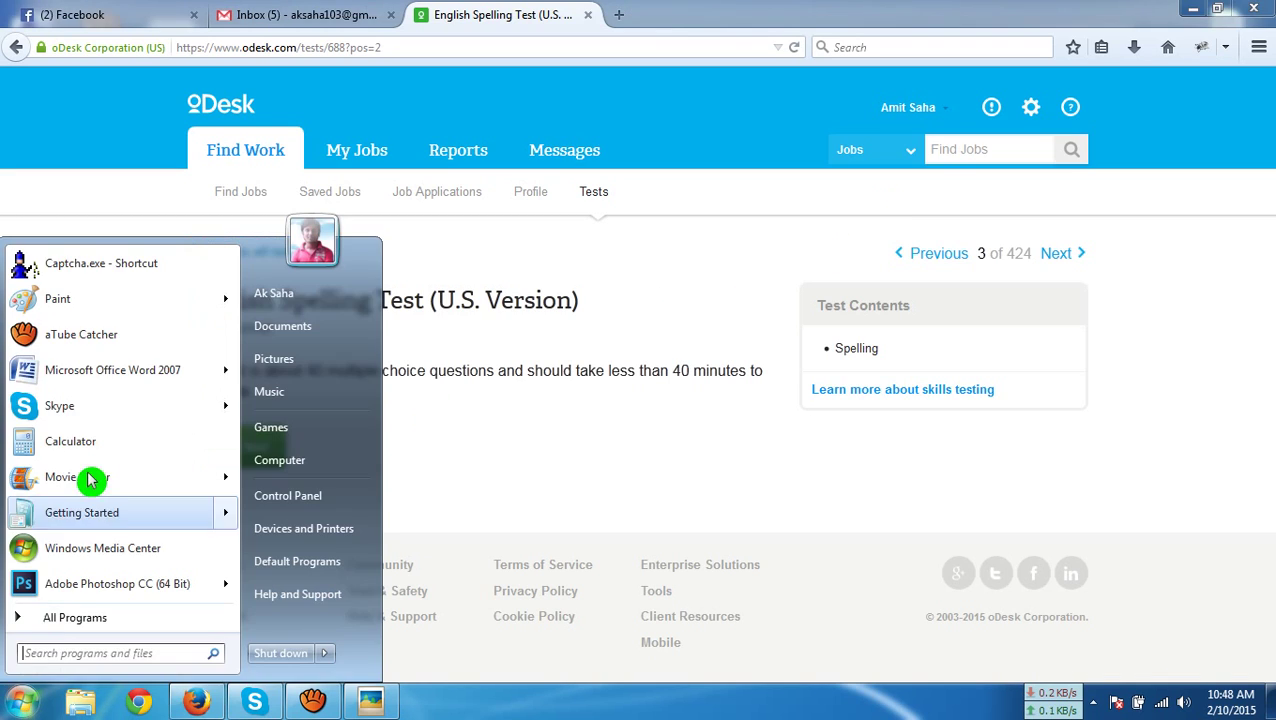
pyautogui.click(87, 372)
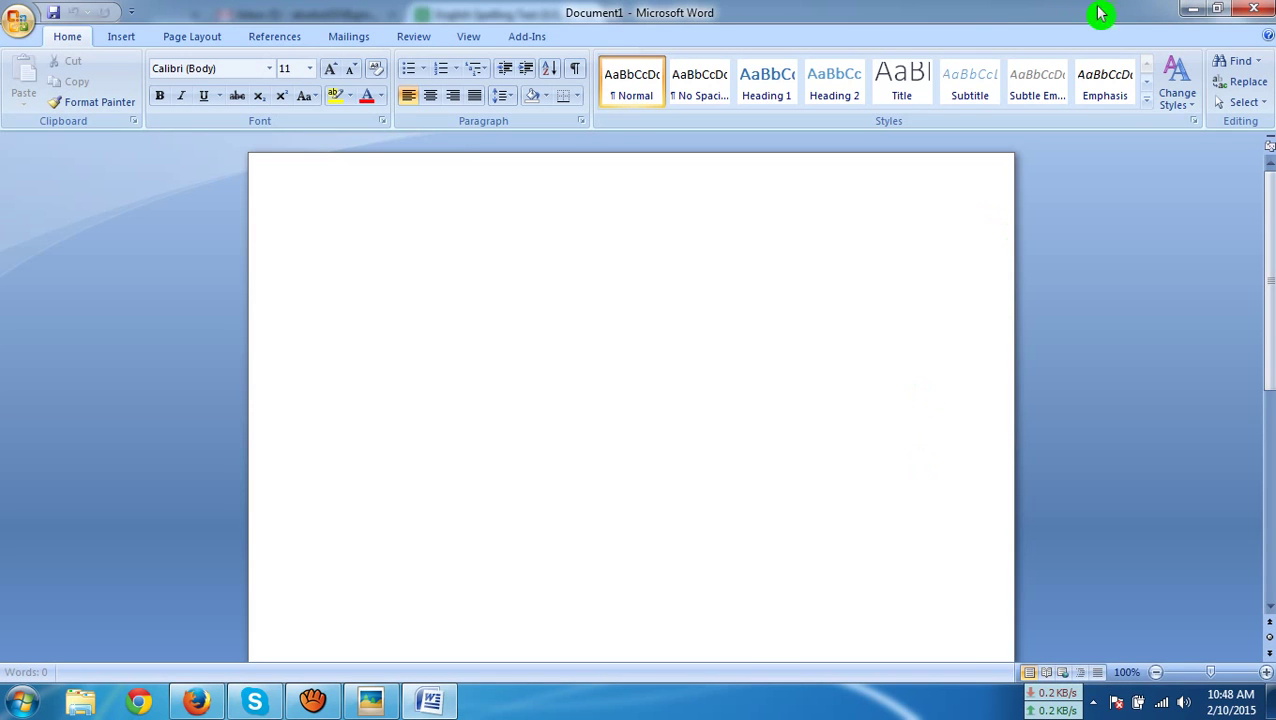
pyautogui.click(1226, 12)
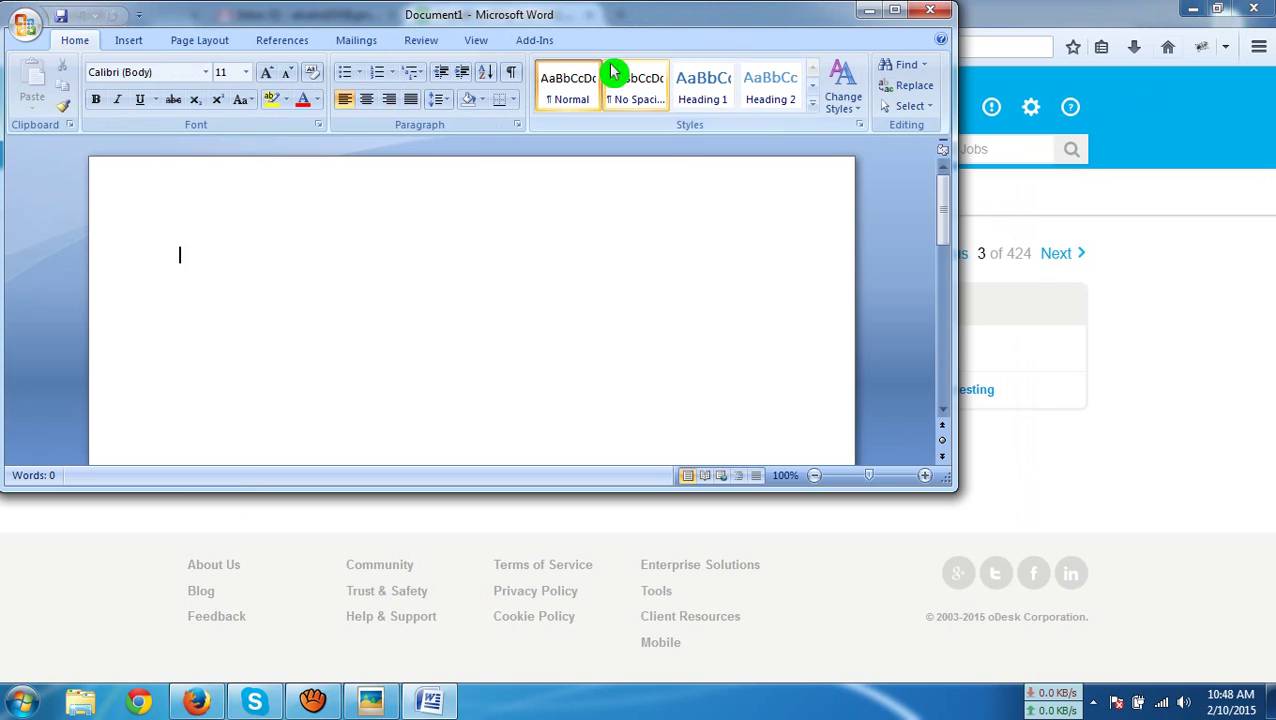
pyautogui.click(20, 238)
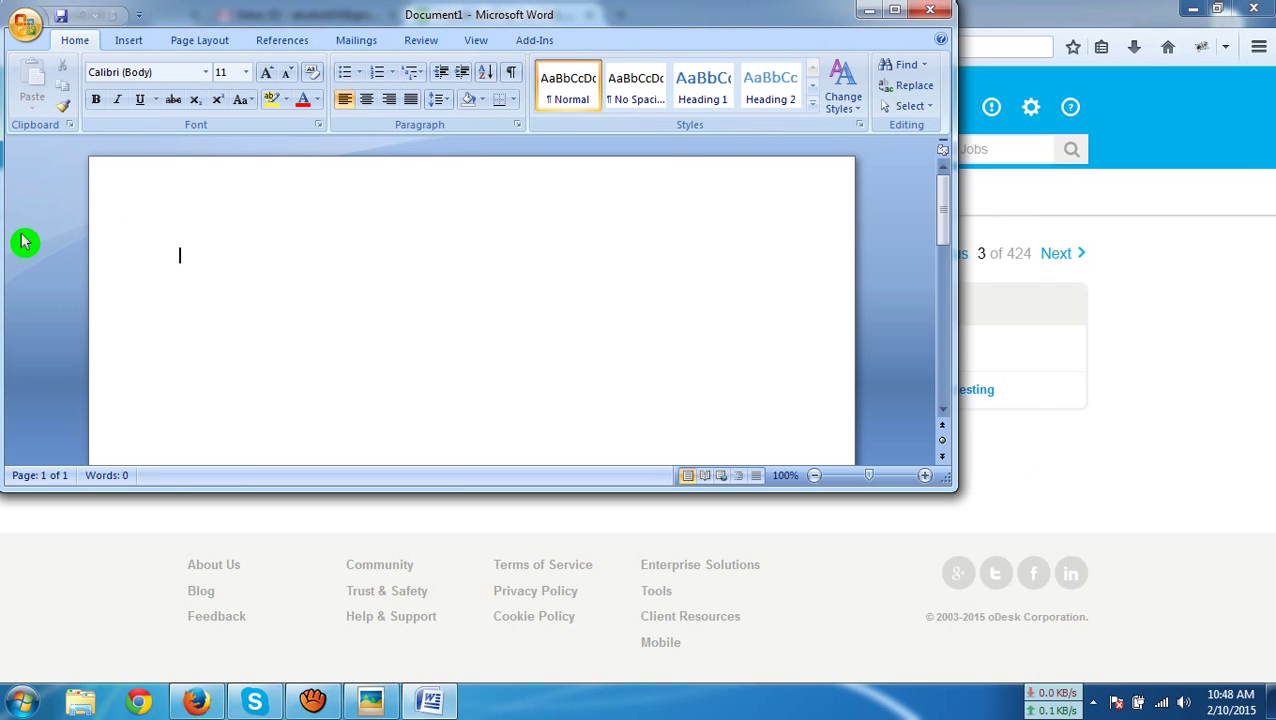
pyautogui.click(66, 241)
pyautogui.moveTo(950, 312); pyautogui.dragTo(695, 319)
pyautogui.moveTo(484, 35); pyautogui.dragTo(1116, 32)
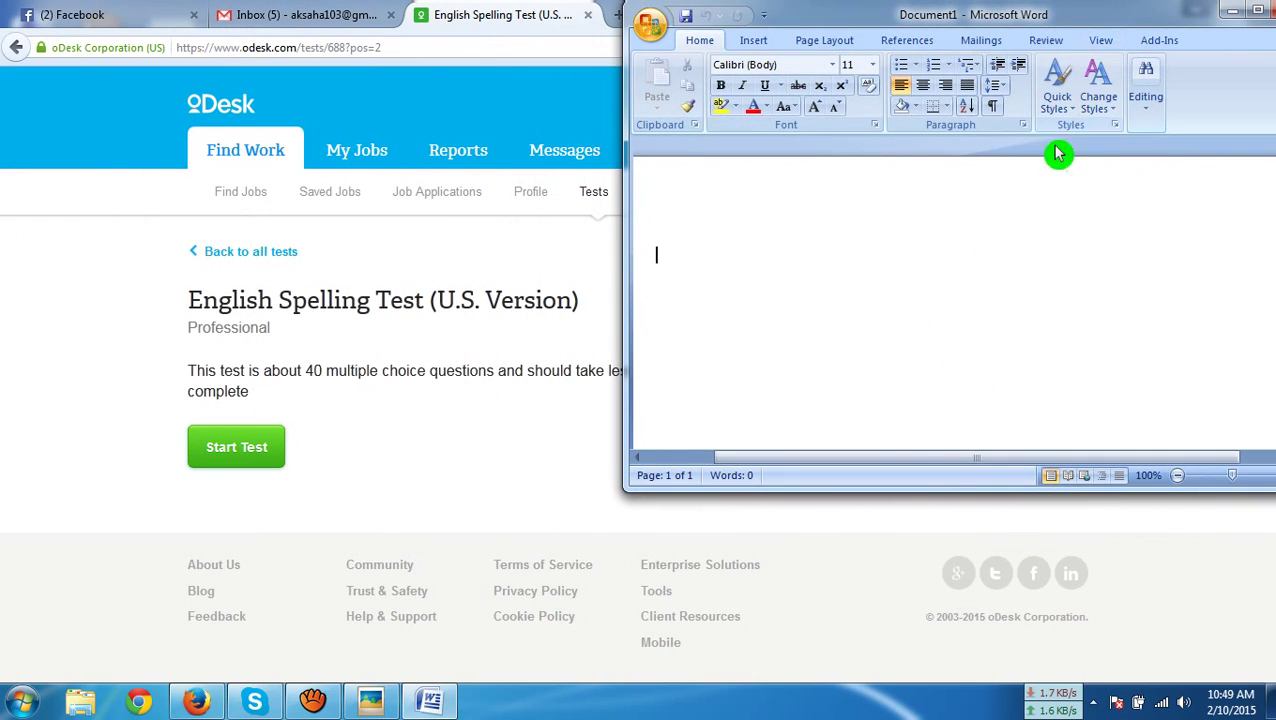
pyautogui.click(125, 263)
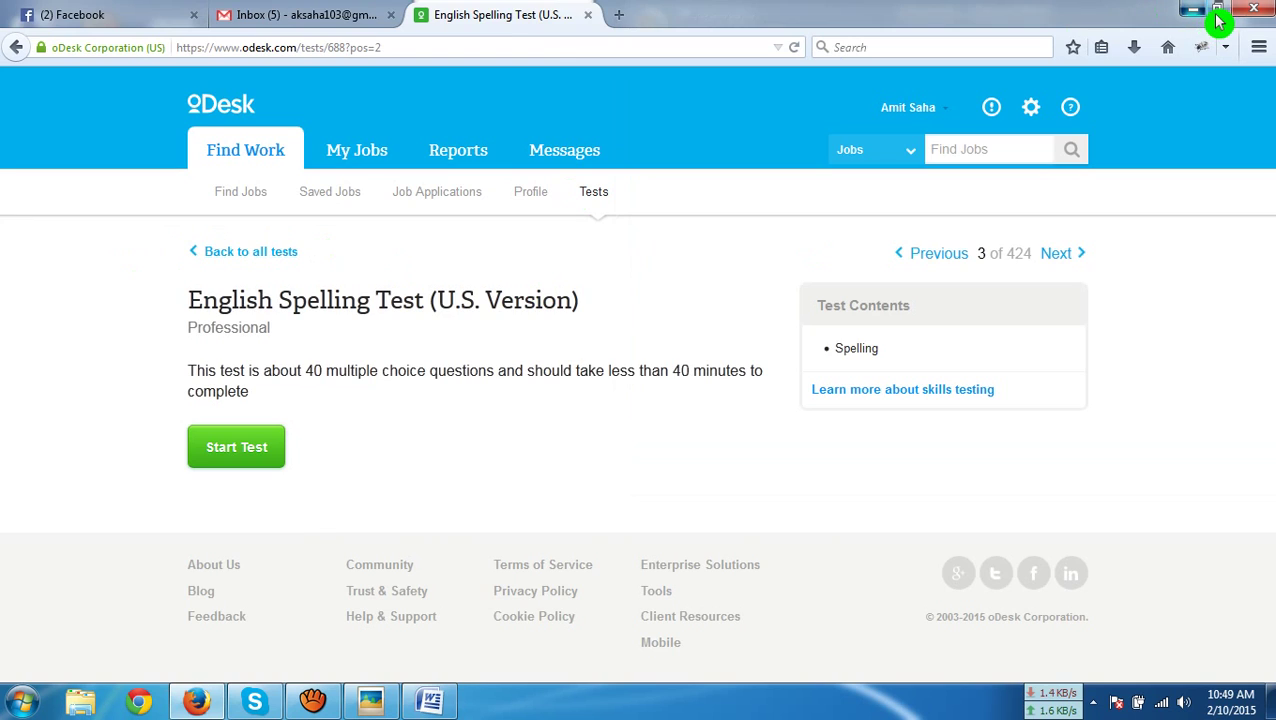
# Restore Firefox from the taskbar, un-maximize it and narrow it to the left side
pyautogui.click(1198, 12)
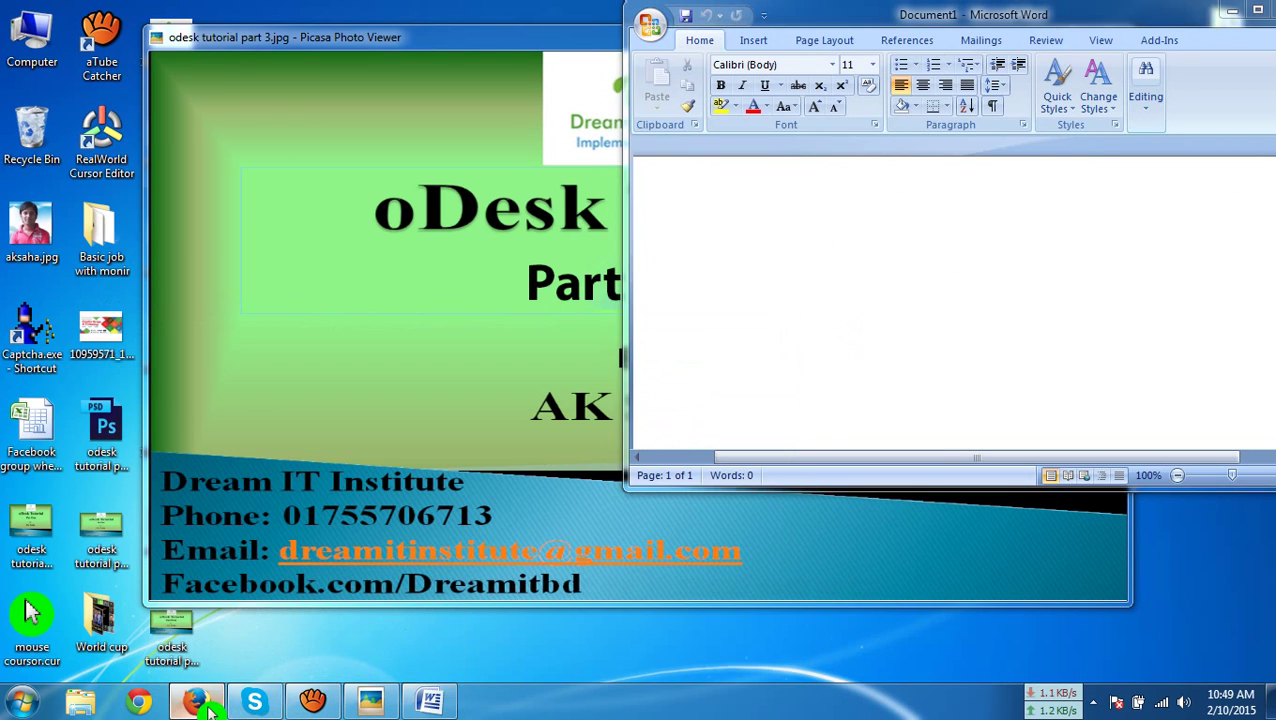
pyautogui.click(196, 701)
pyautogui.click(1228, 14)
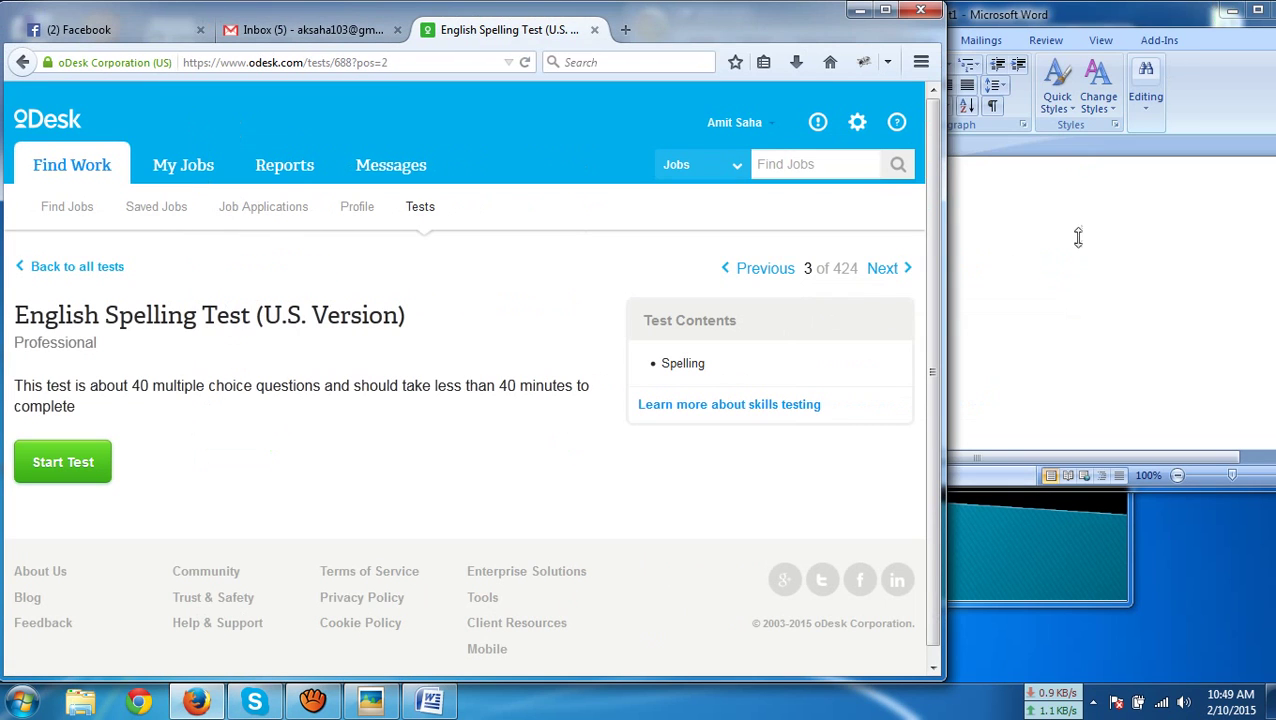
pyautogui.moveTo(944, 345); pyautogui.dragTo(833, 348)
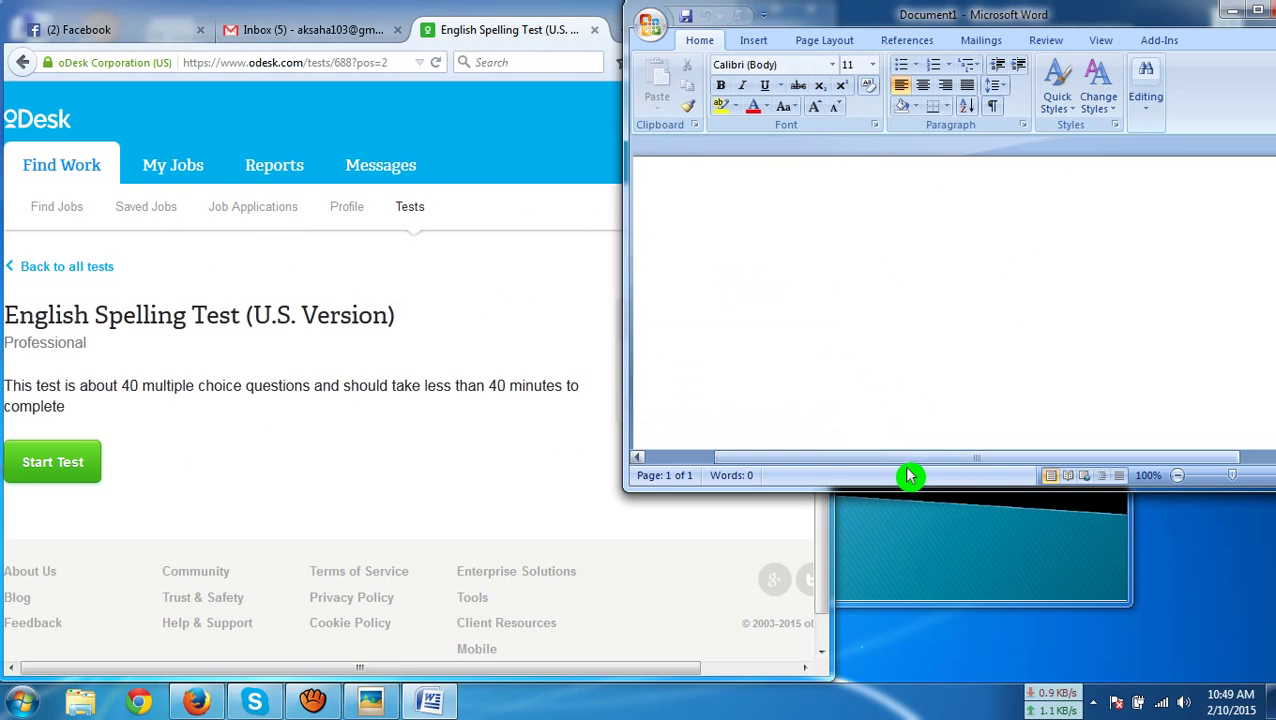
# Resize Word's left and bottom edges so Document1 fills the right half beside the browser
pyautogui.click(637, 372)
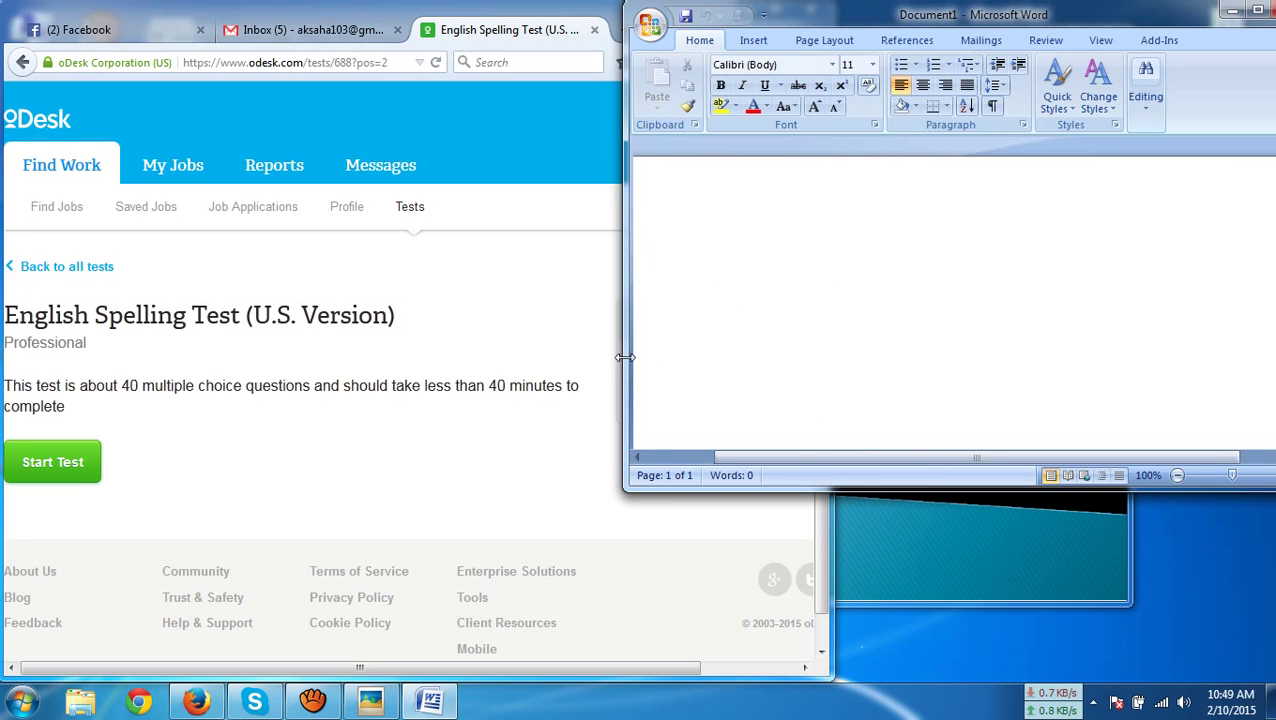
pyautogui.moveTo(624, 357); pyautogui.dragTo(736, 375)
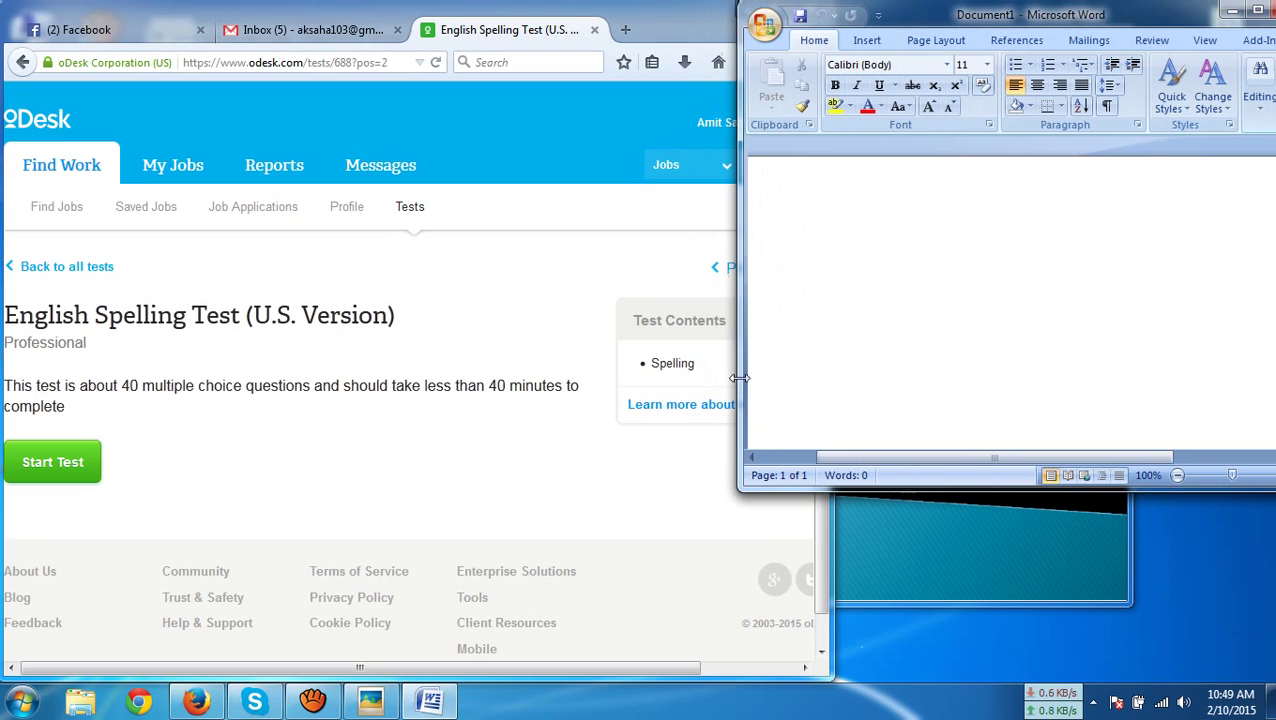
pyautogui.moveTo(1002, 492); pyautogui.dragTo(1007, 676)
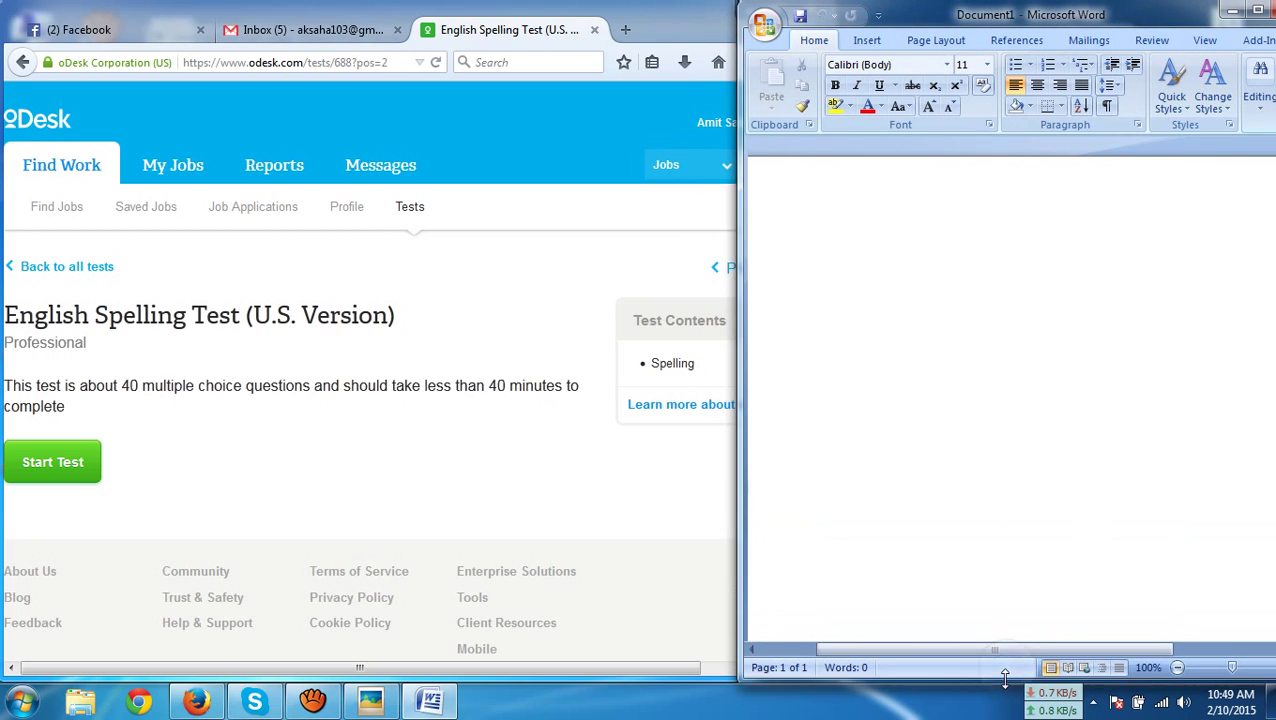
pyautogui.click(983, 441)
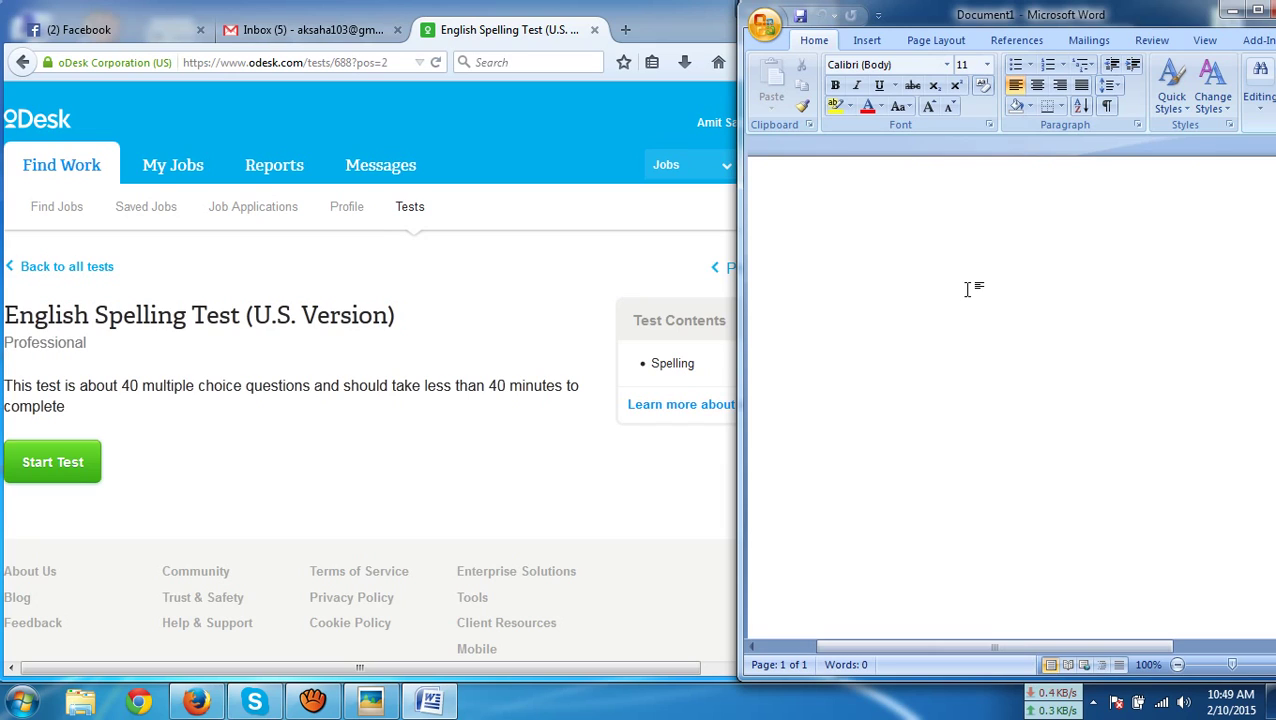
pyautogui.click(435, 459)
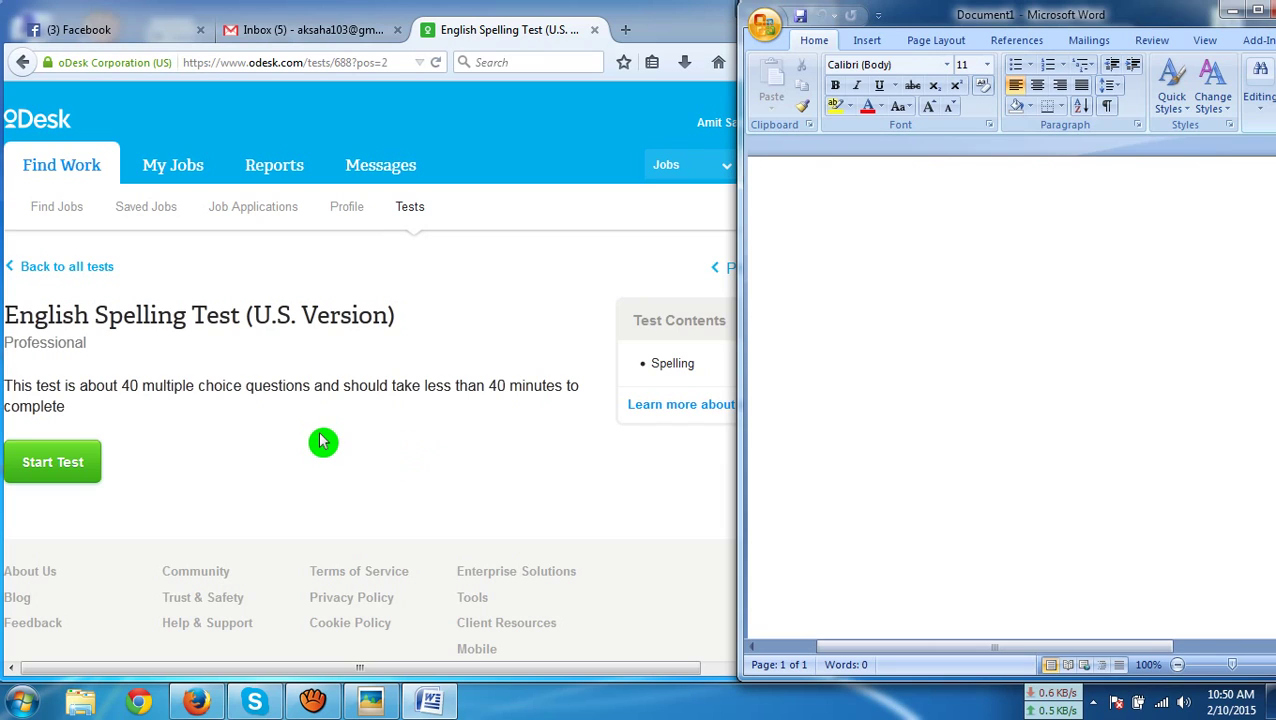
# Start the English Spelling Test to load its 40-question, 32-minute instructions page
pyautogui.click(43, 471)
pyautogui.click(370, 440)
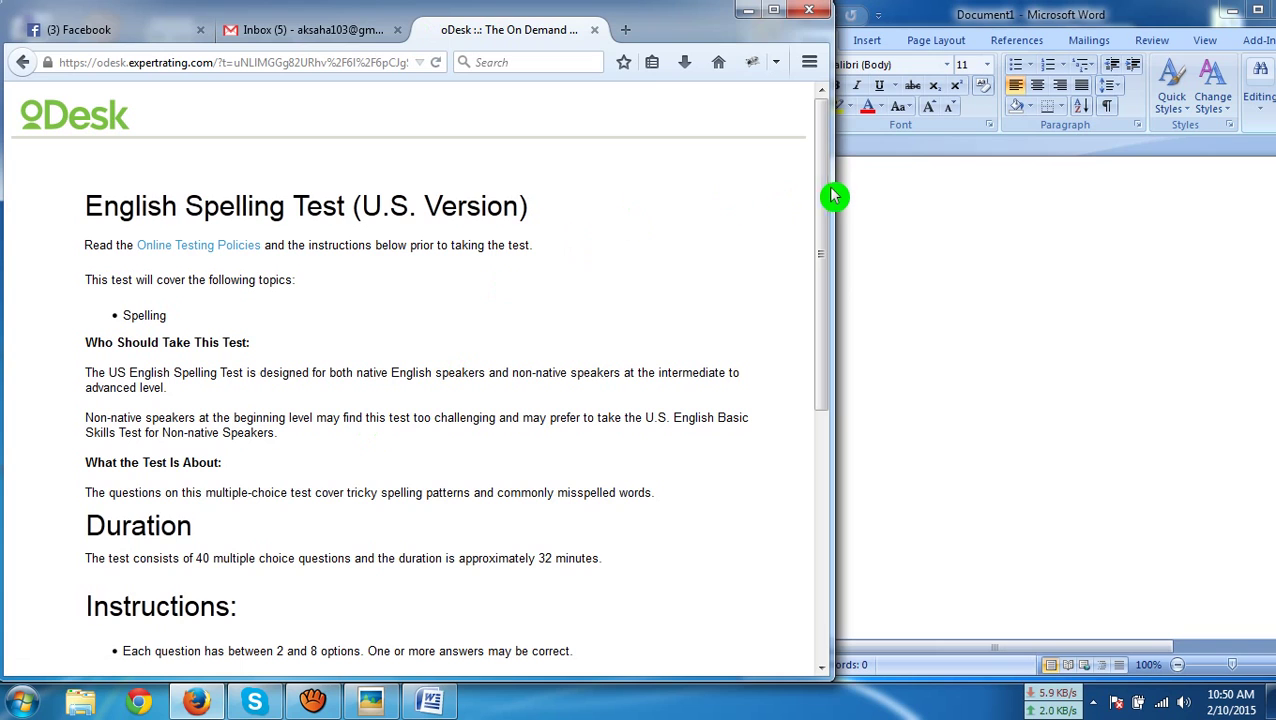
pyautogui.moveTo(829, 196); pyautogui.dragTo(728, 218)
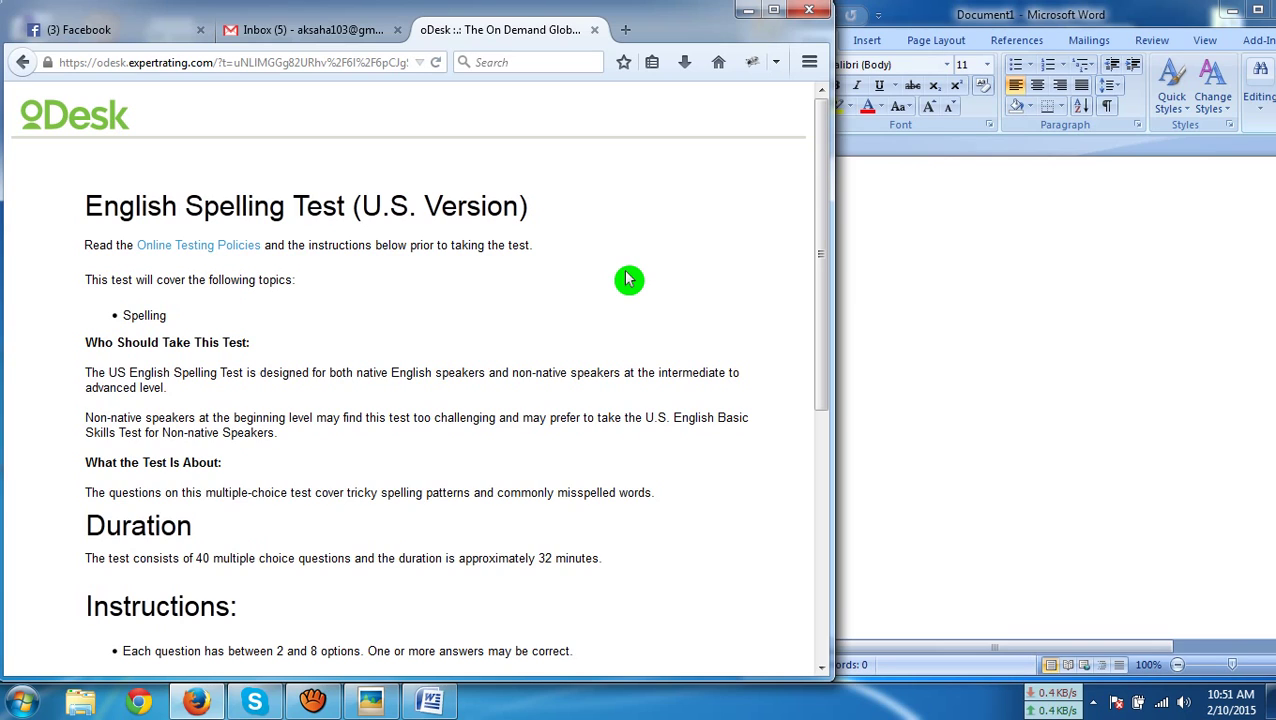
# Copy the whole oDesk instructions page into Word's Document1, giving 232 words
pyautogui.hotkey('ctrl', 'a')
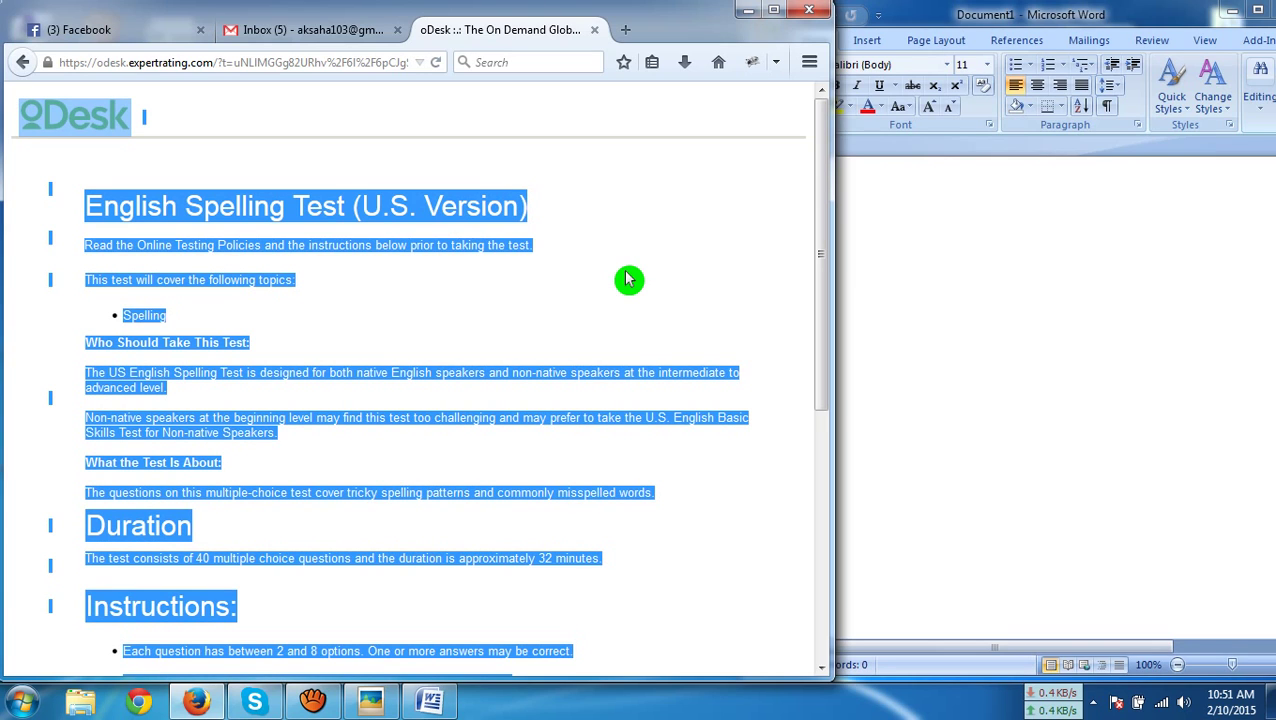
pyautogui.scroll(-5, 628, 279)
pyautogui.scroll(5, 628, 279)
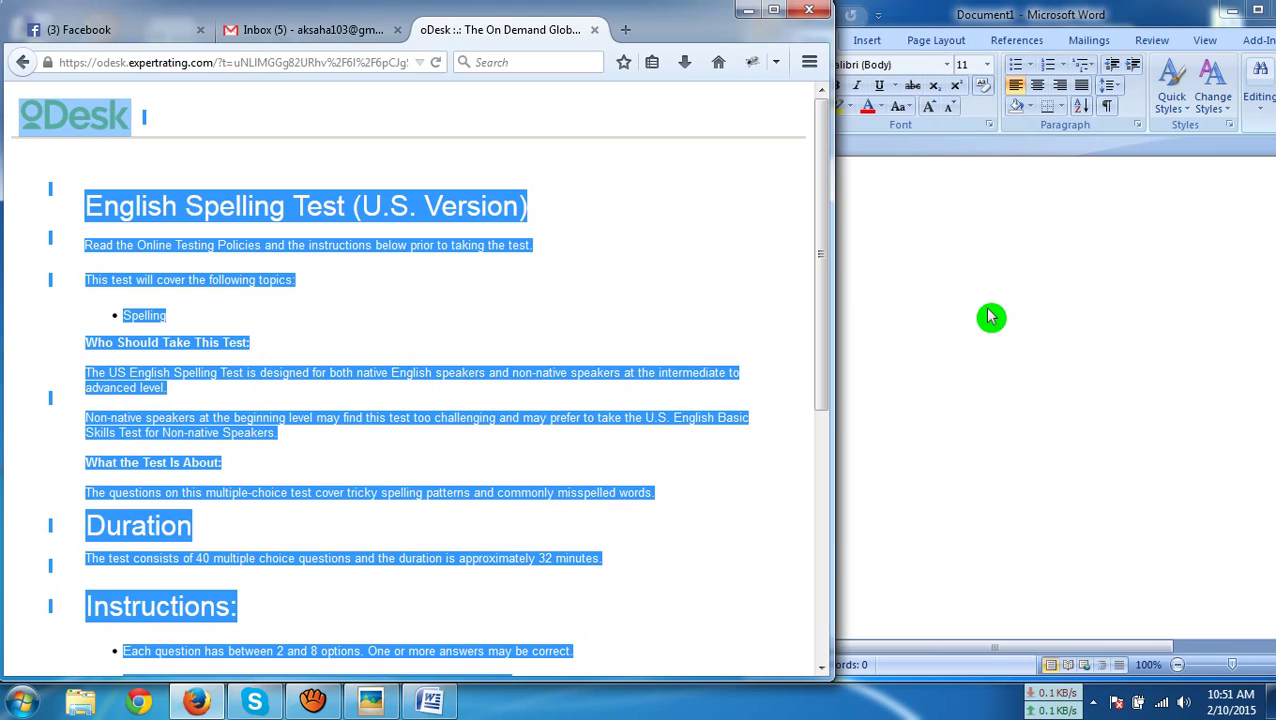
pyautogui.click(990, 317)
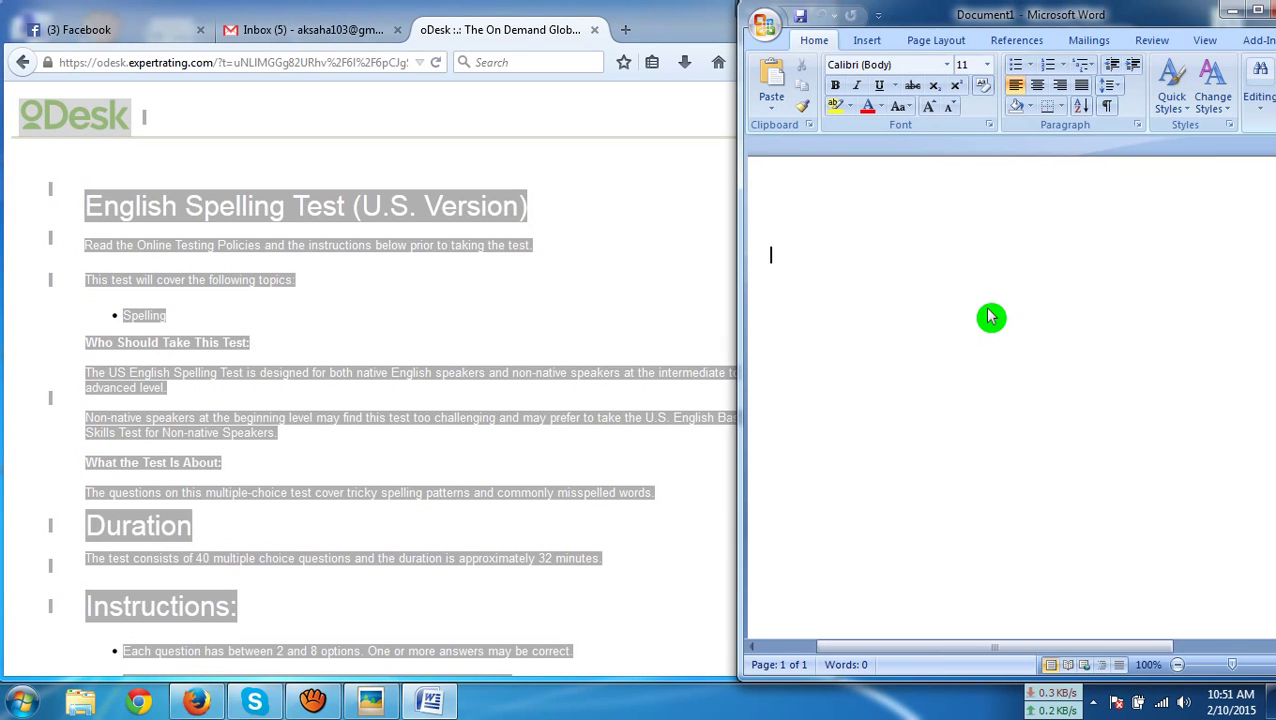
pyautogui.hotkey('ctrl', 'v')
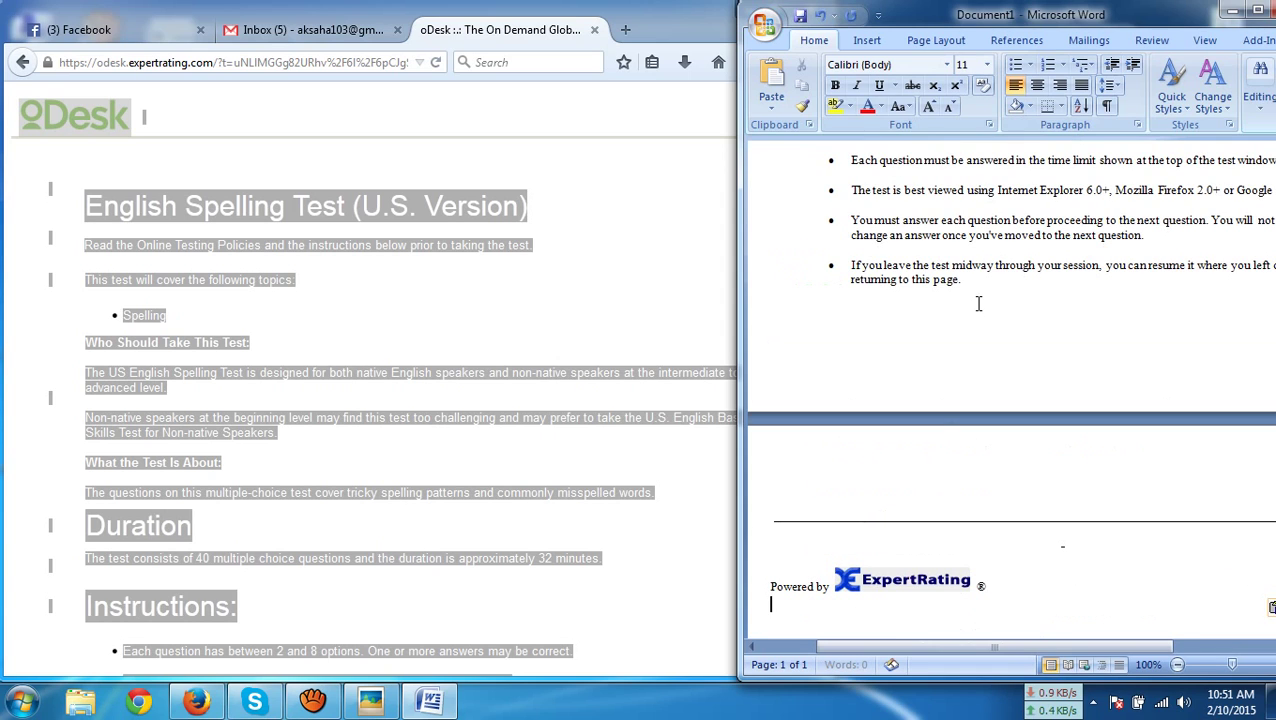
pyautogui.scroll(8, 978, 304)
pyautogui.scroll(2, 978, 304)
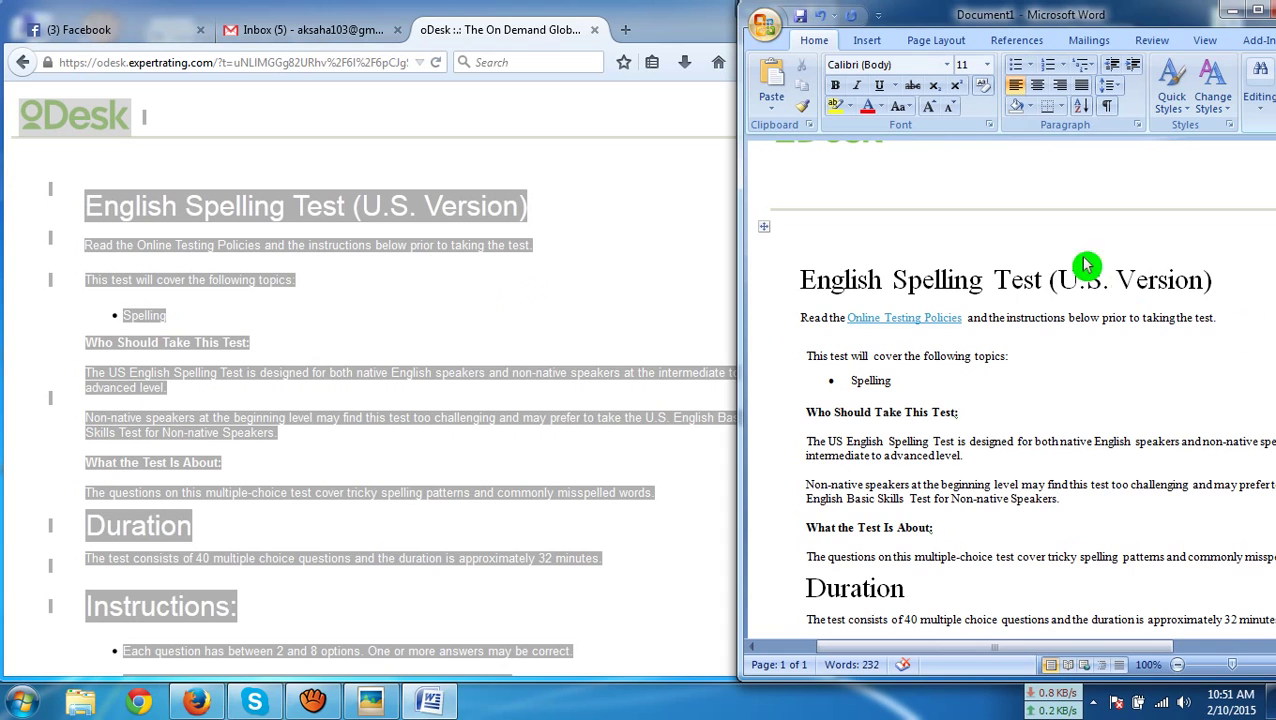
pyautogui.scroll(-3, 1001, 432)
pyautogui.scroll(-12, 1001, 432)
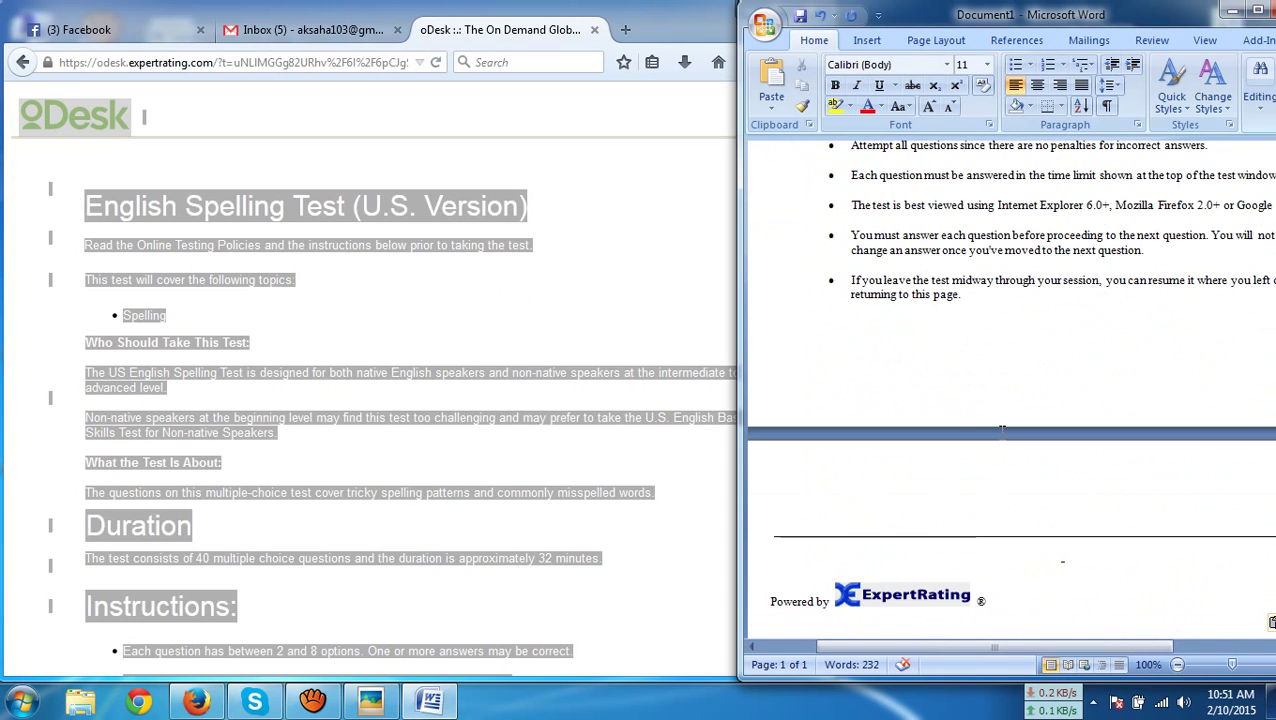
pyautogui.scroll(7, 1000, 428)
pyautogui.scroll(8, 1000, 428)
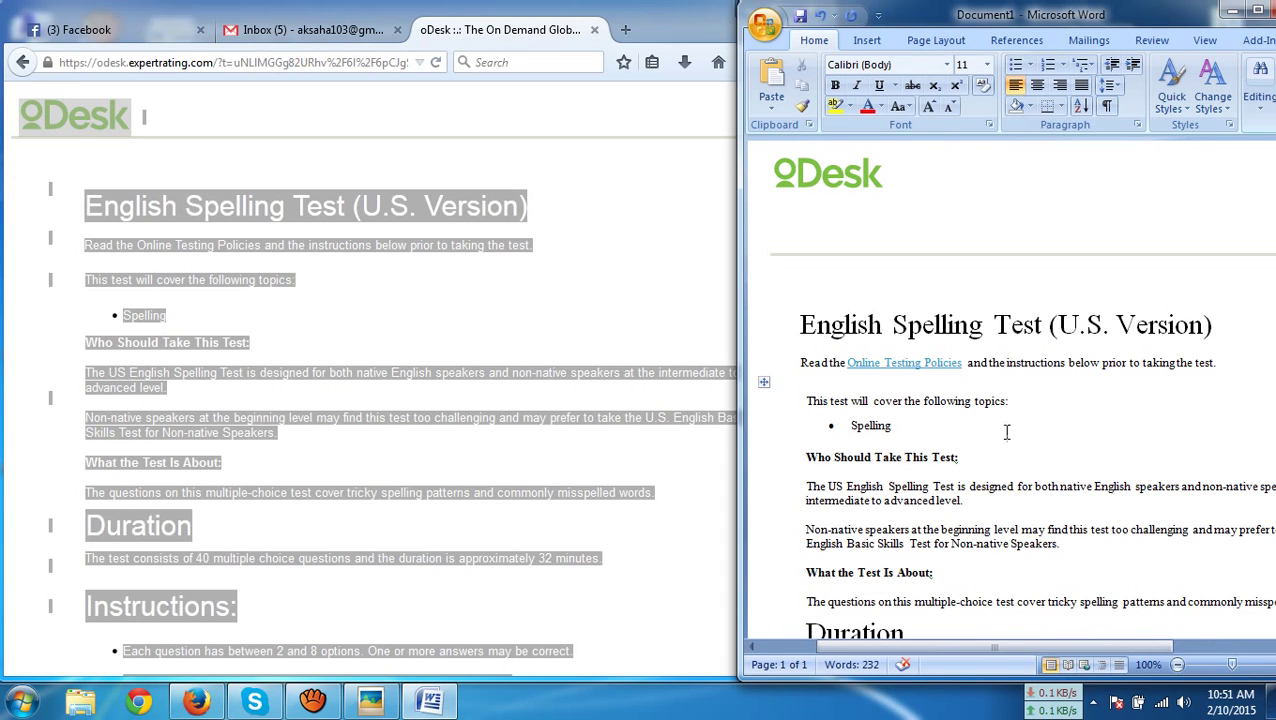
pyautogui.click(664, 333)
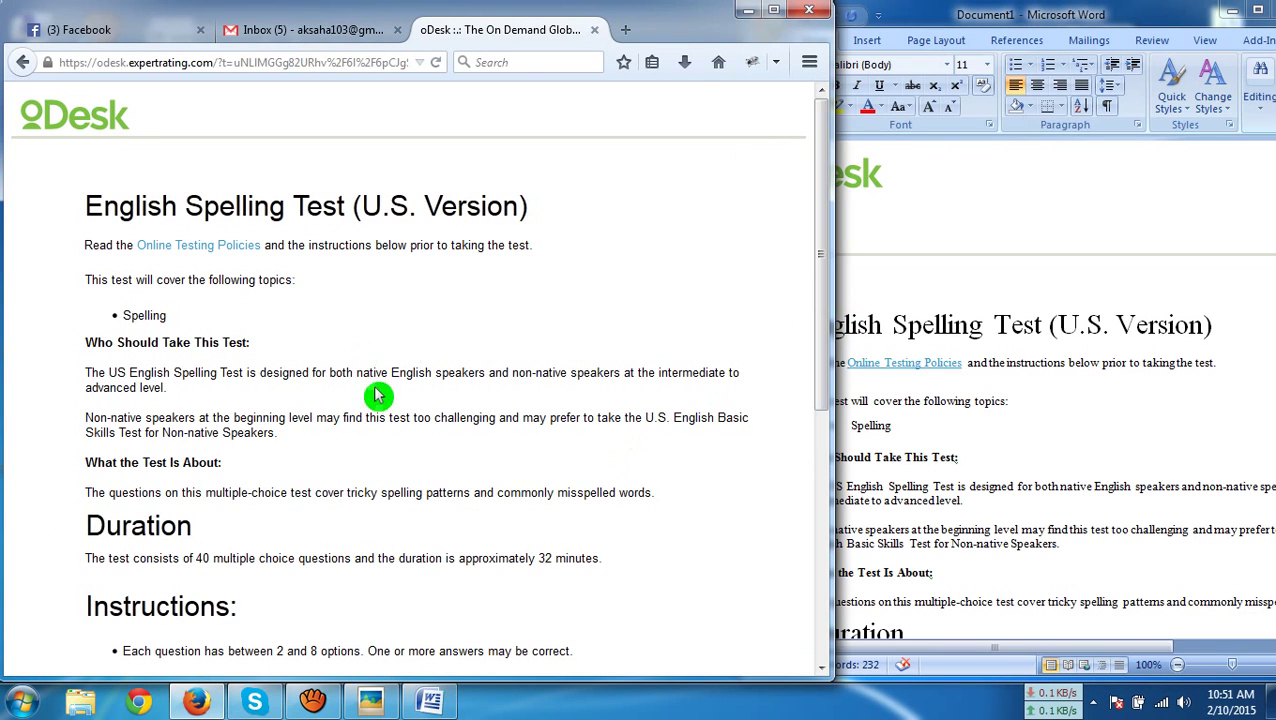
pyautogui.scroll(-8, 390, 440)
# Begin the test and choose option c, 'sacrilegious', for question 1
pyautogui.click(393, 449)
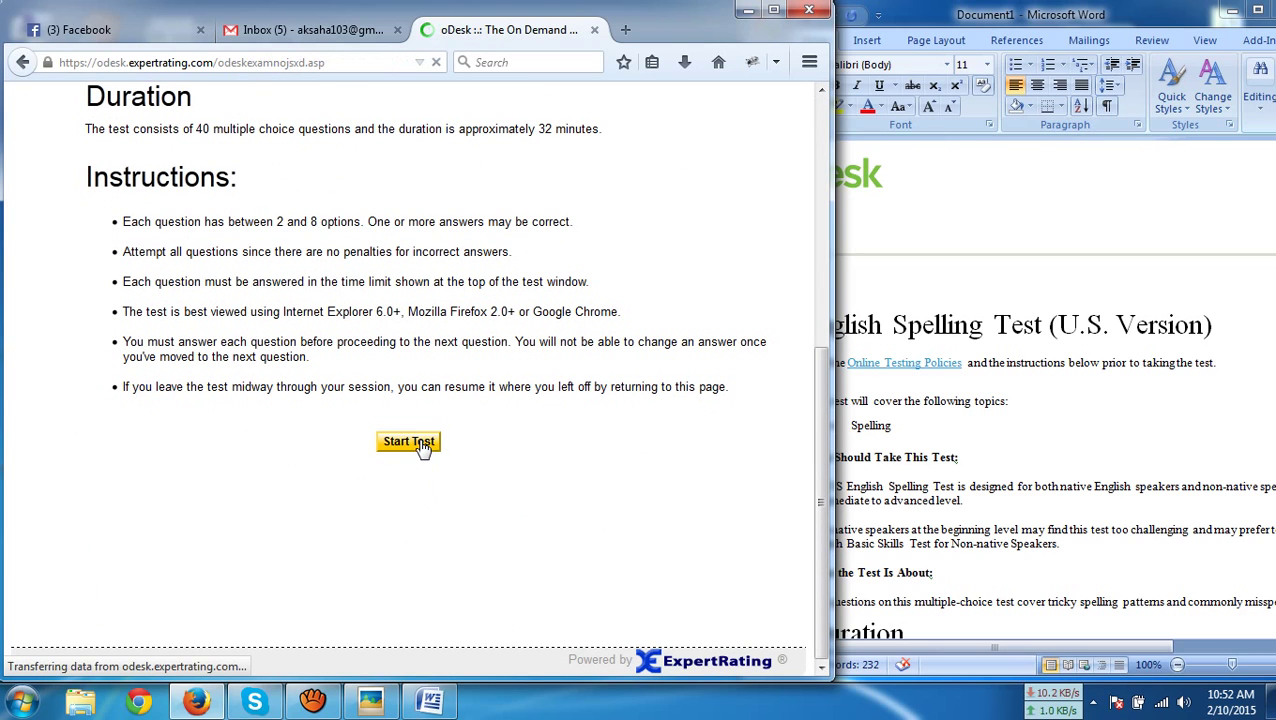
pyautogui.click(398, 367)
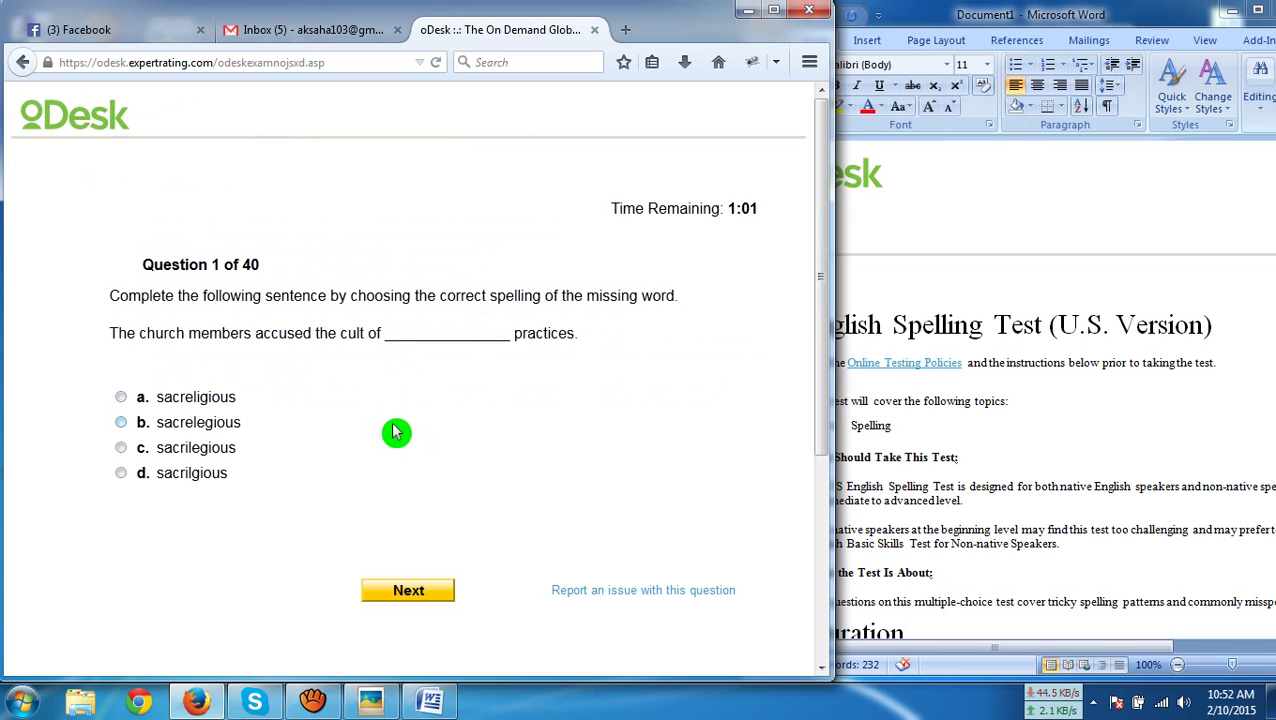
pyautogui.click(456, 452)
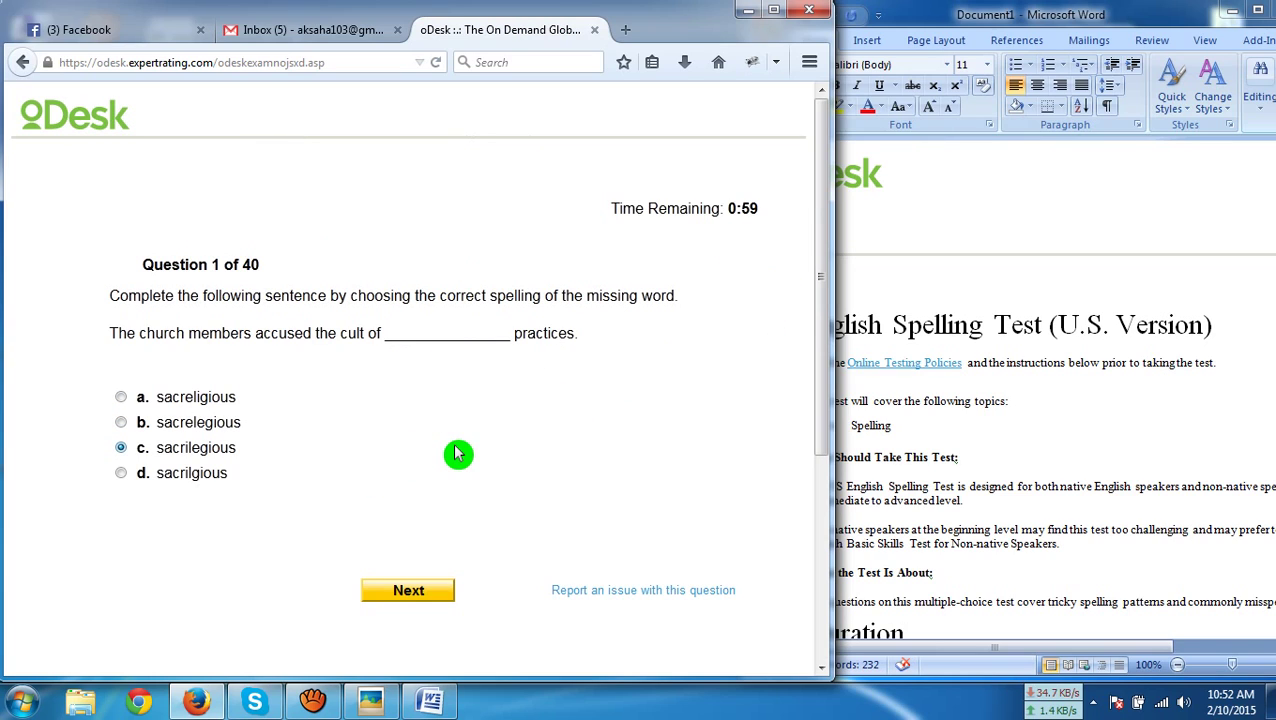
# Copy question 1 into Document1, replacing the instructions, and submit the answer
pyautogui.hotkey('ctrl', 'a')
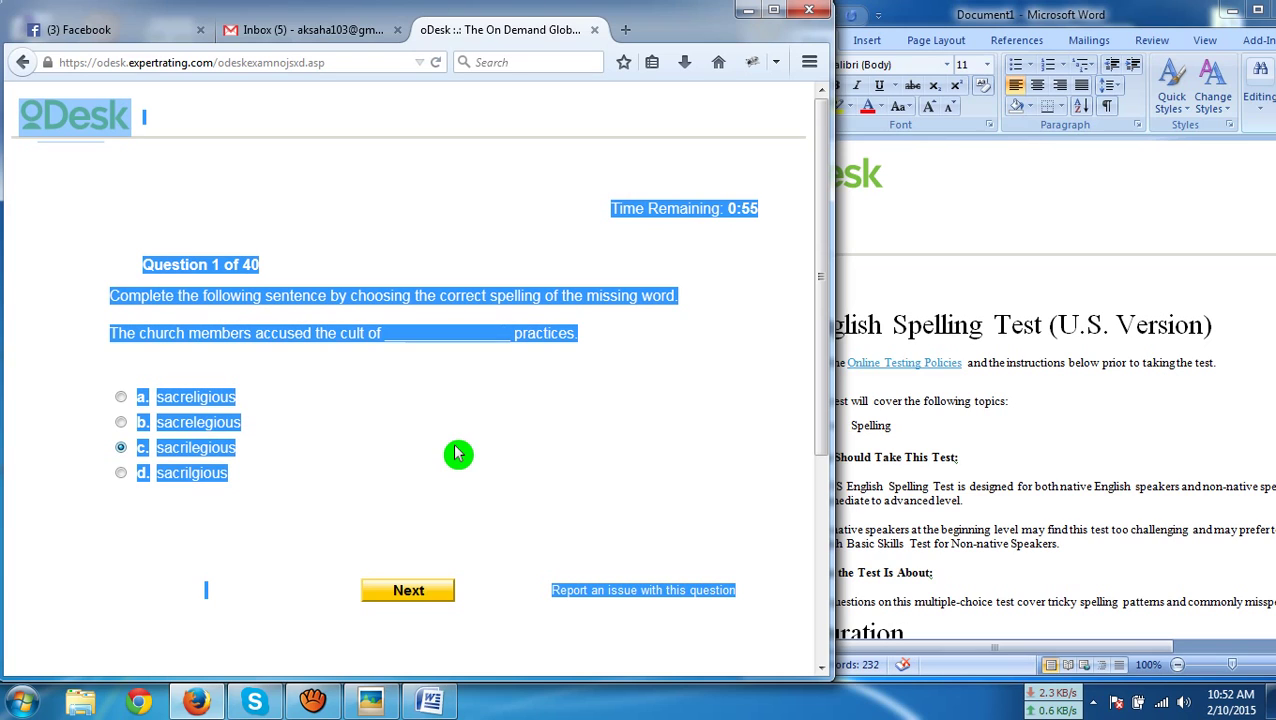
pyautogui.click(1041, 449)
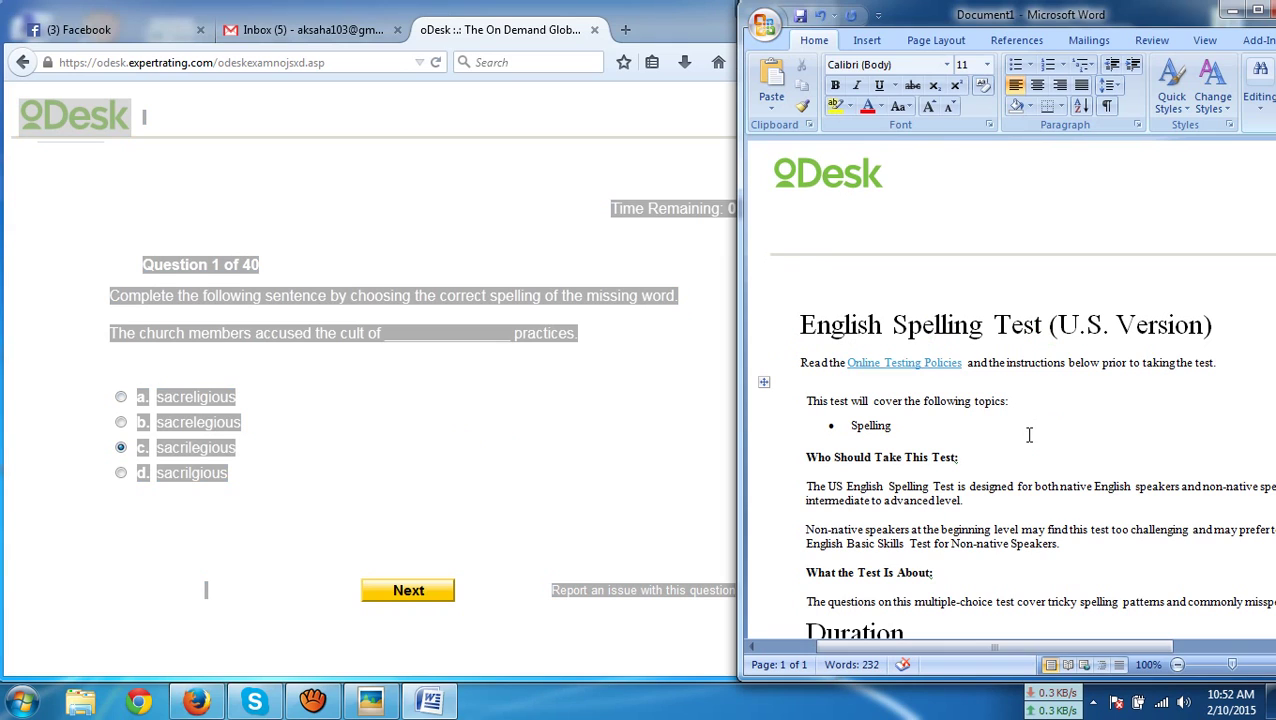
pyautogui.click(1029, 435)
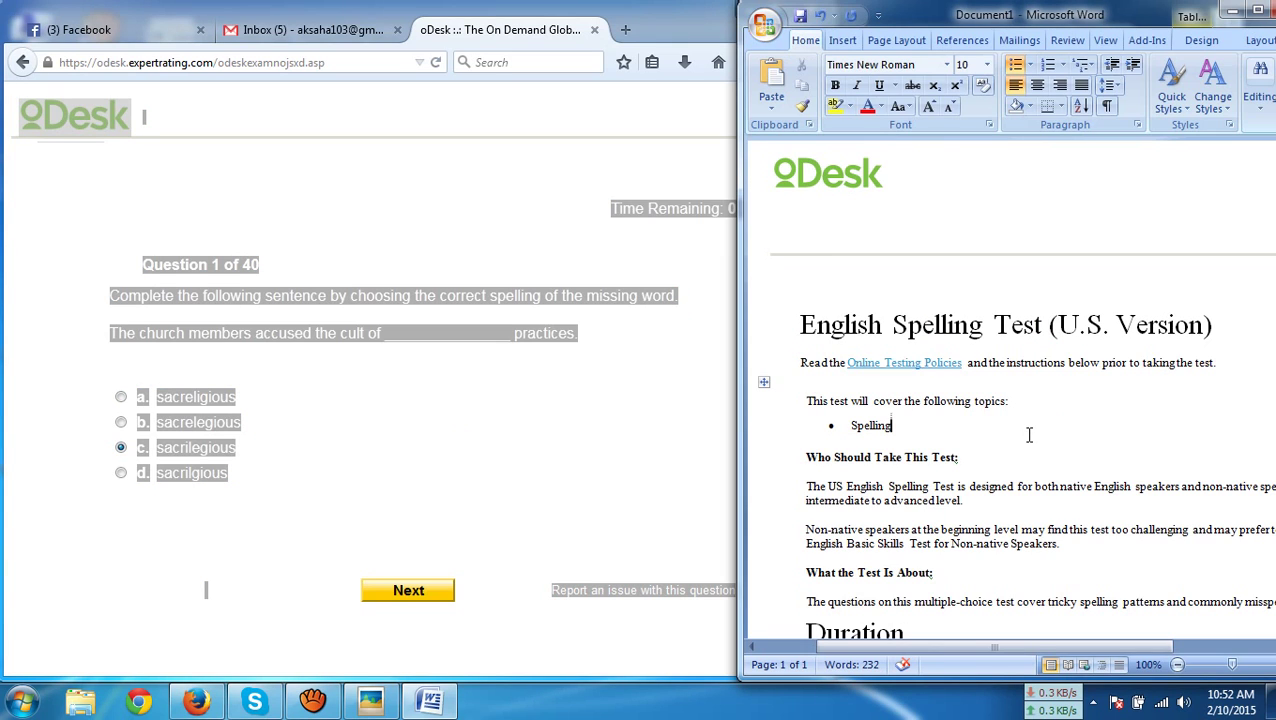
pyautogui.hotkey('ctrl', 'a')
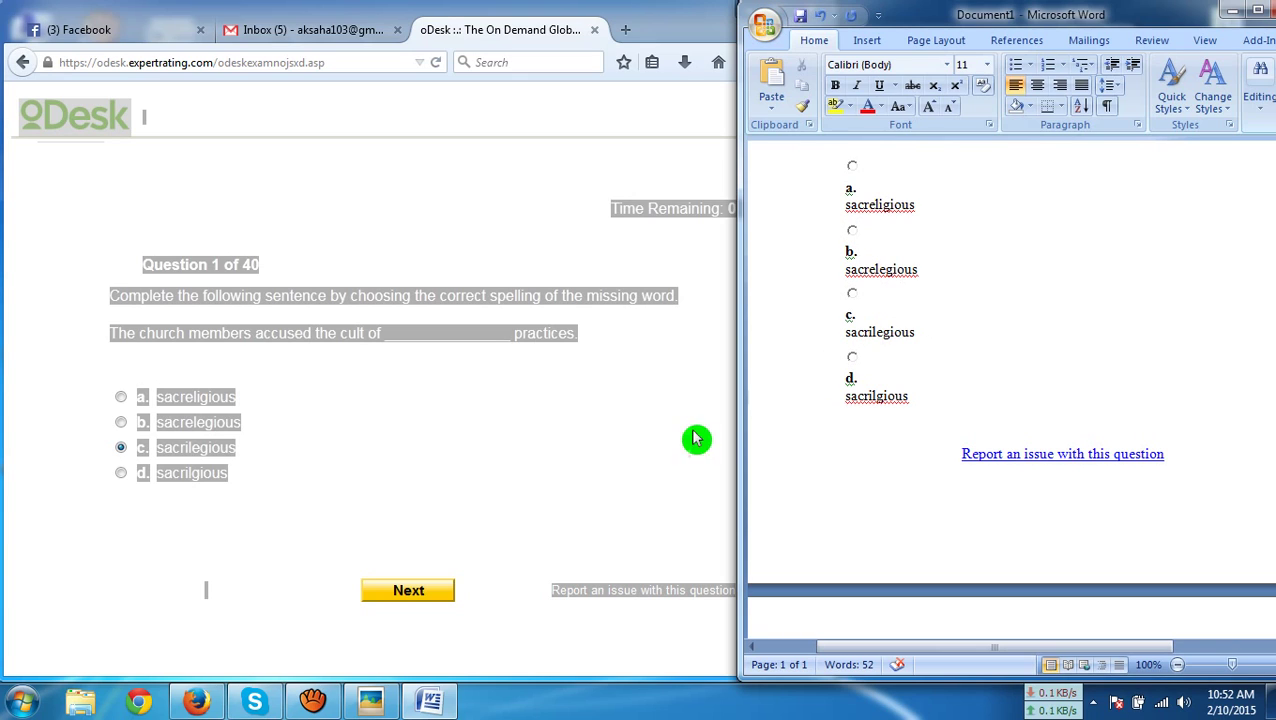
pyautogui.click(121, 447)
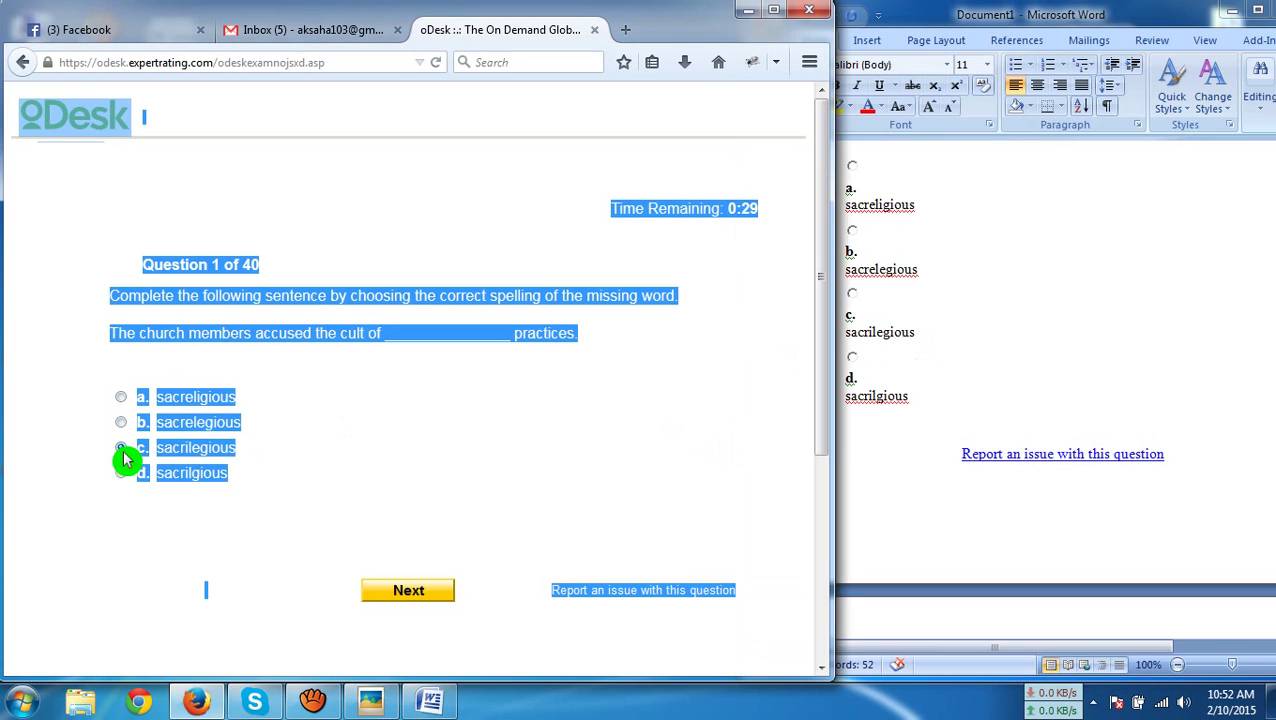
pyautogui.click(390, 597)
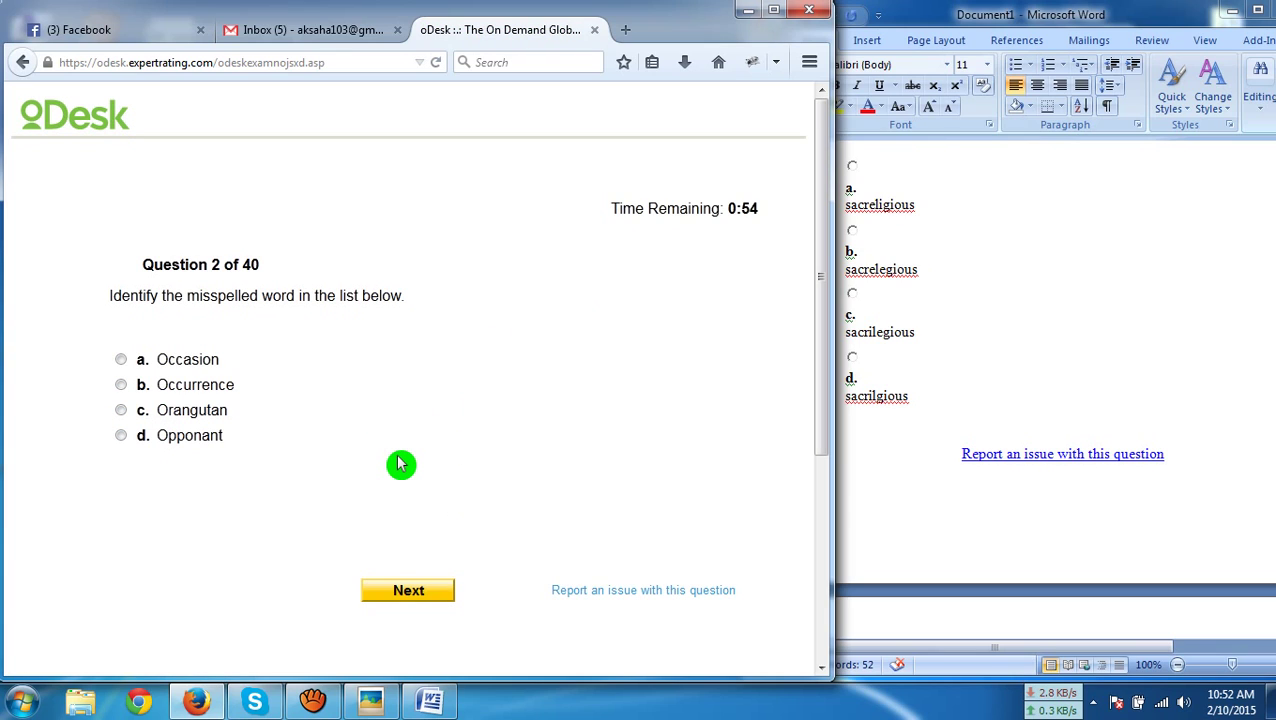
# Copy question 2 into Document1, replacing question 1
pyautogui.hotkey('ctrl', 'a')
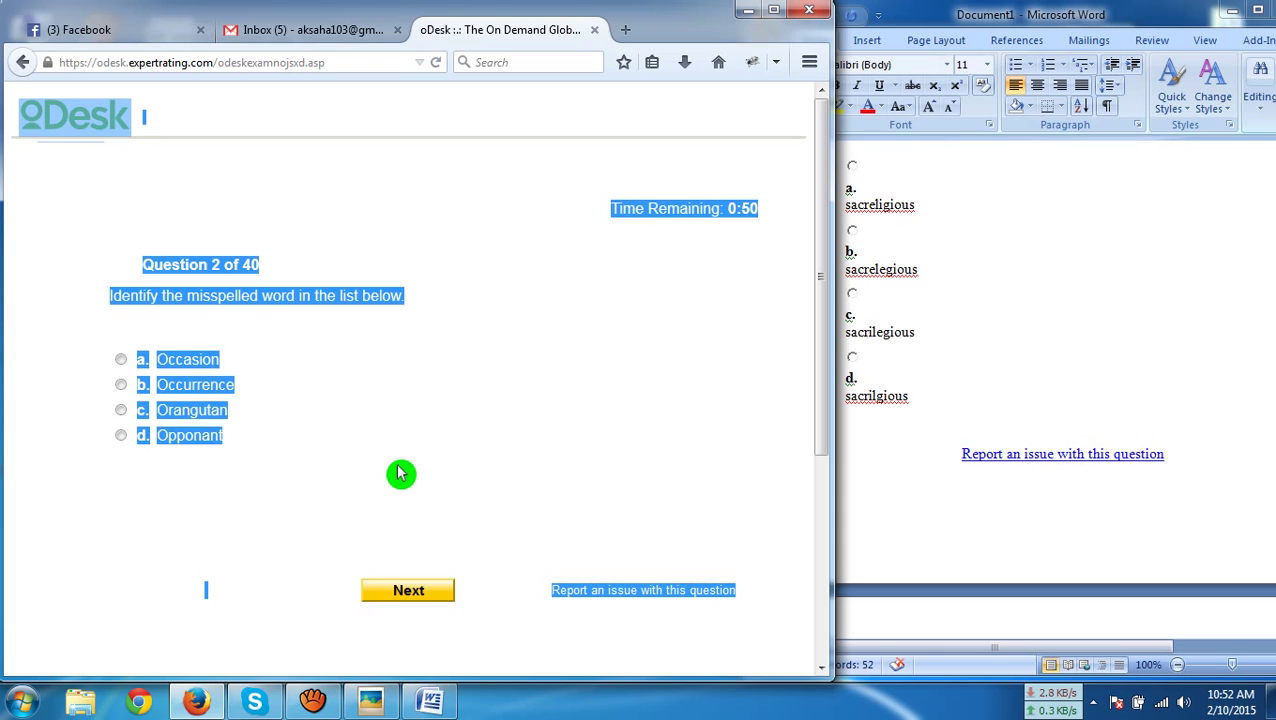
pyautogui.click(902, 472)
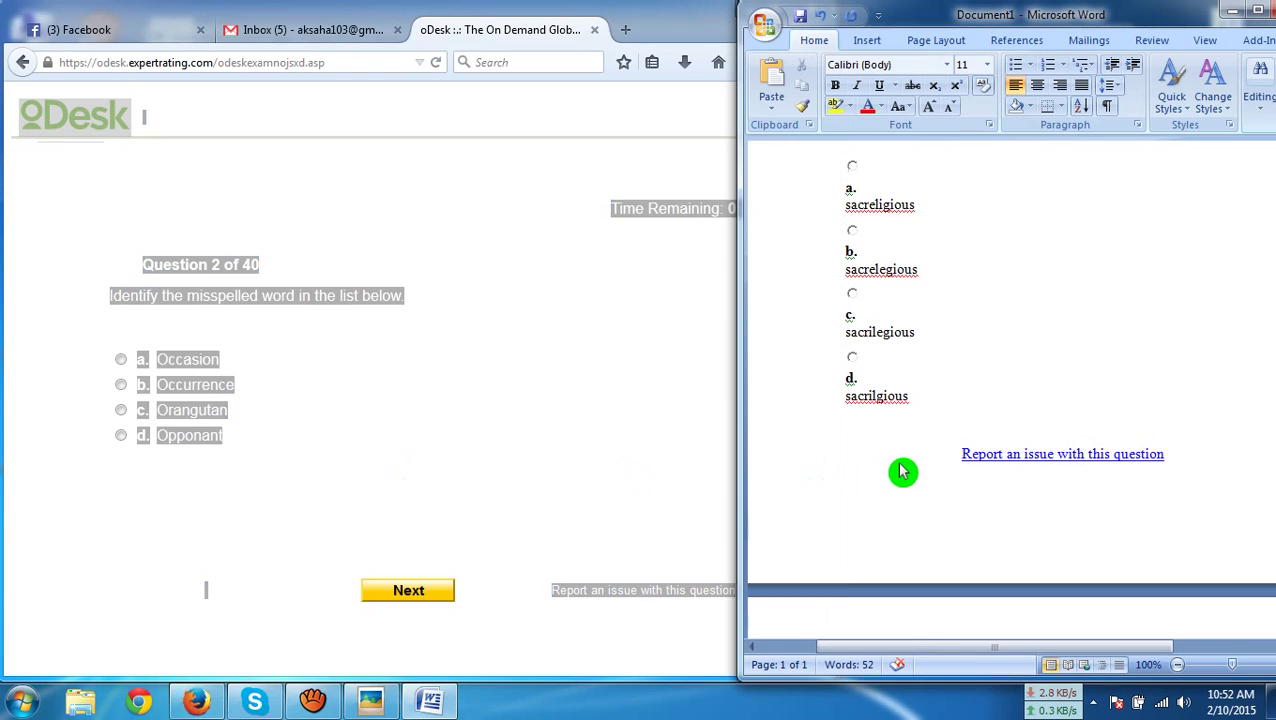
pyautogui.hotkey('ctrl', 'a')
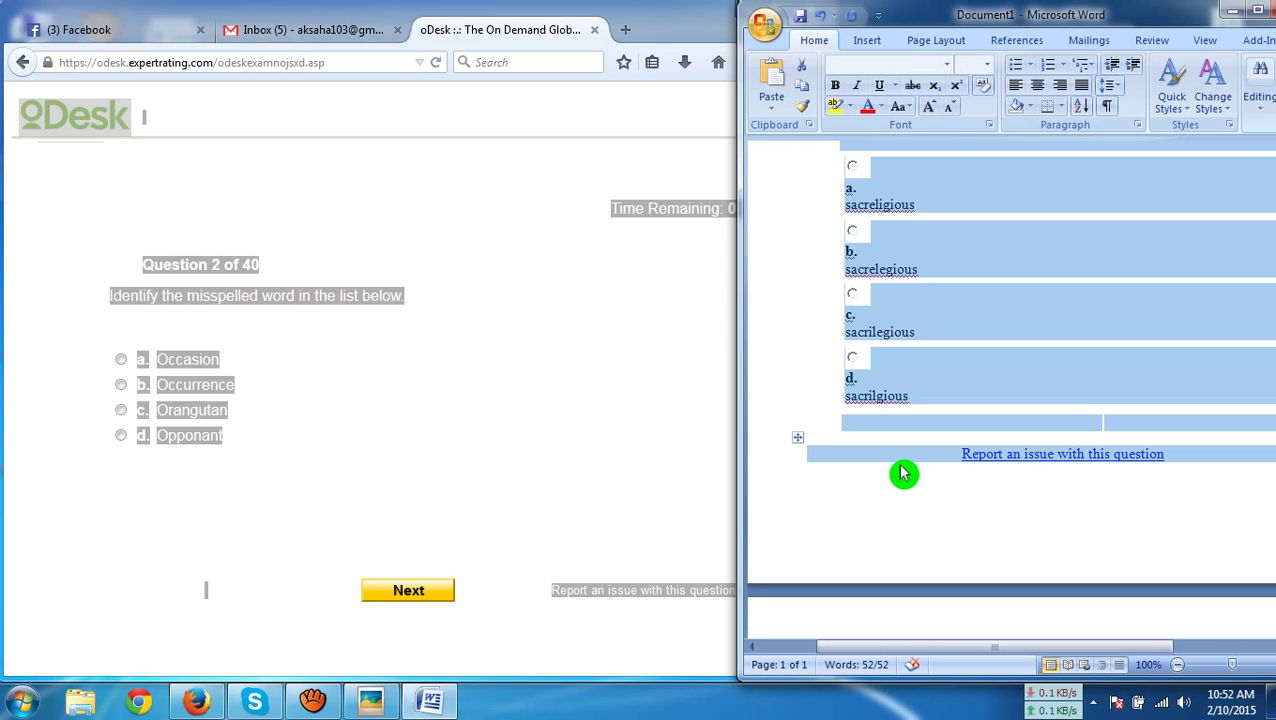
pyautogui.hotkey('ctrl', 'v')
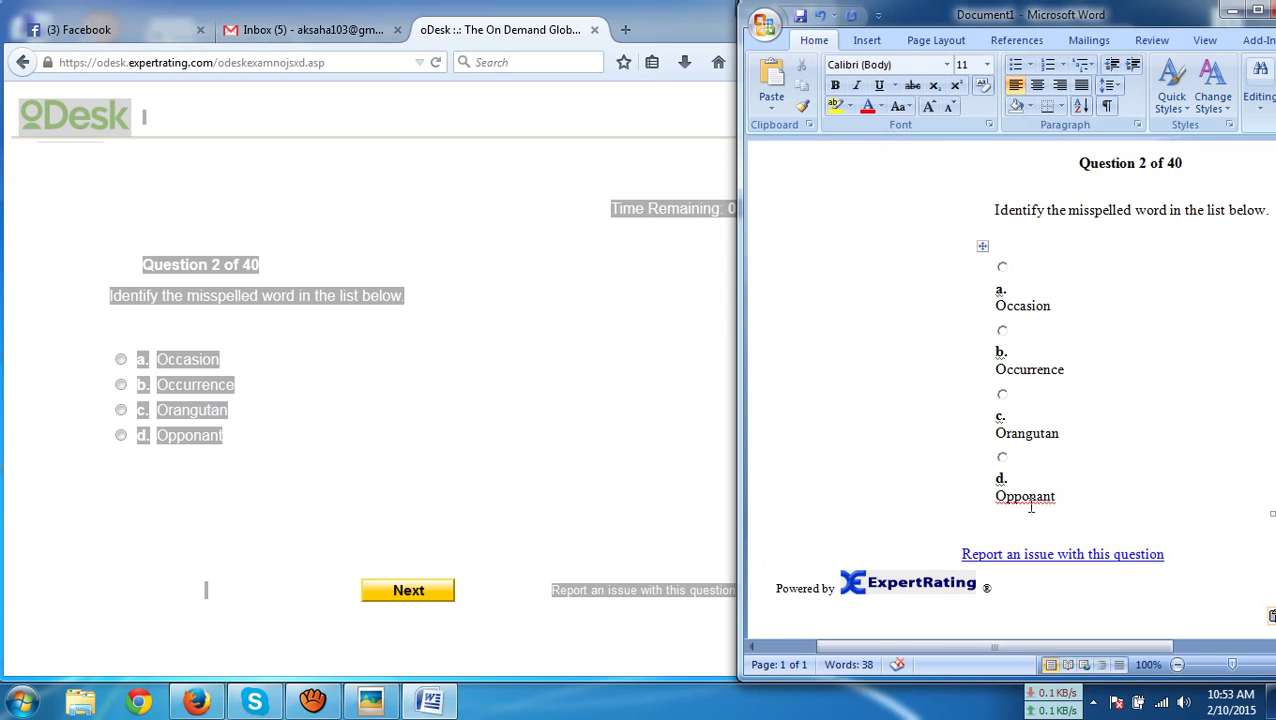
pyautogui.click(1017, 340)
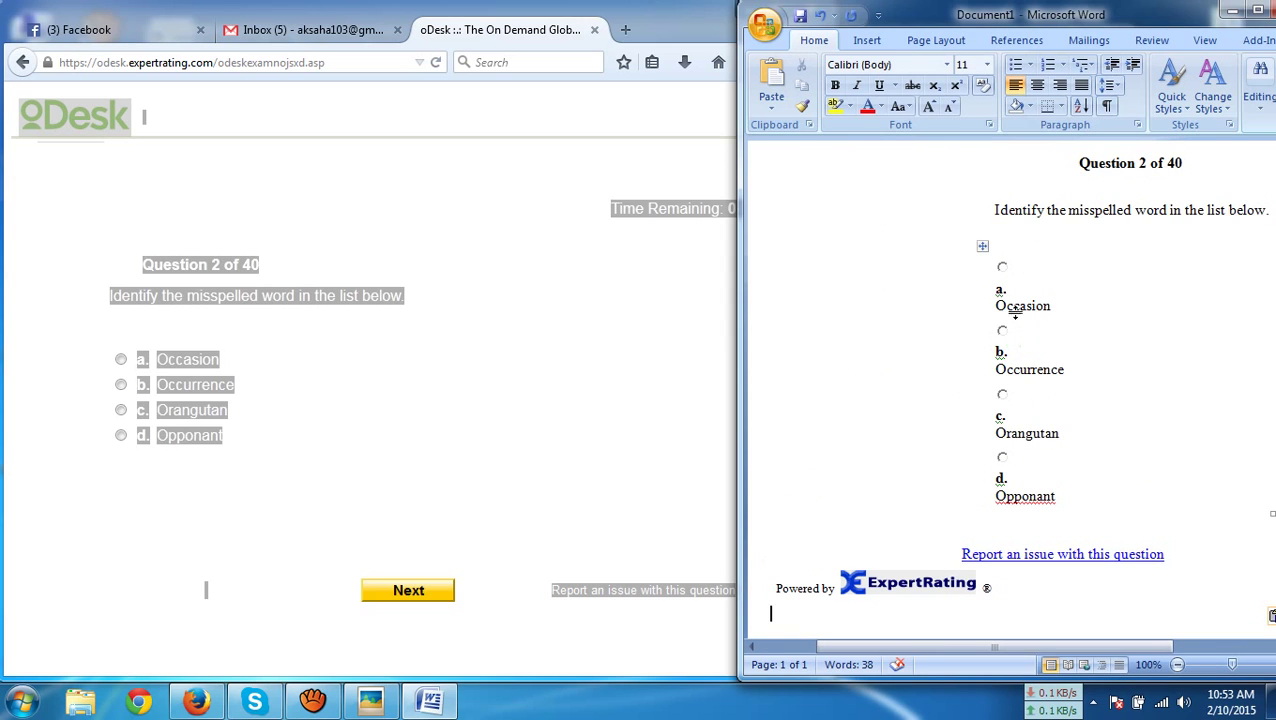
pyautogui.click(1015, 445)
# Choose option d, 'Opponant', for question 2 and submit it
pyautogui.click(288, 493)
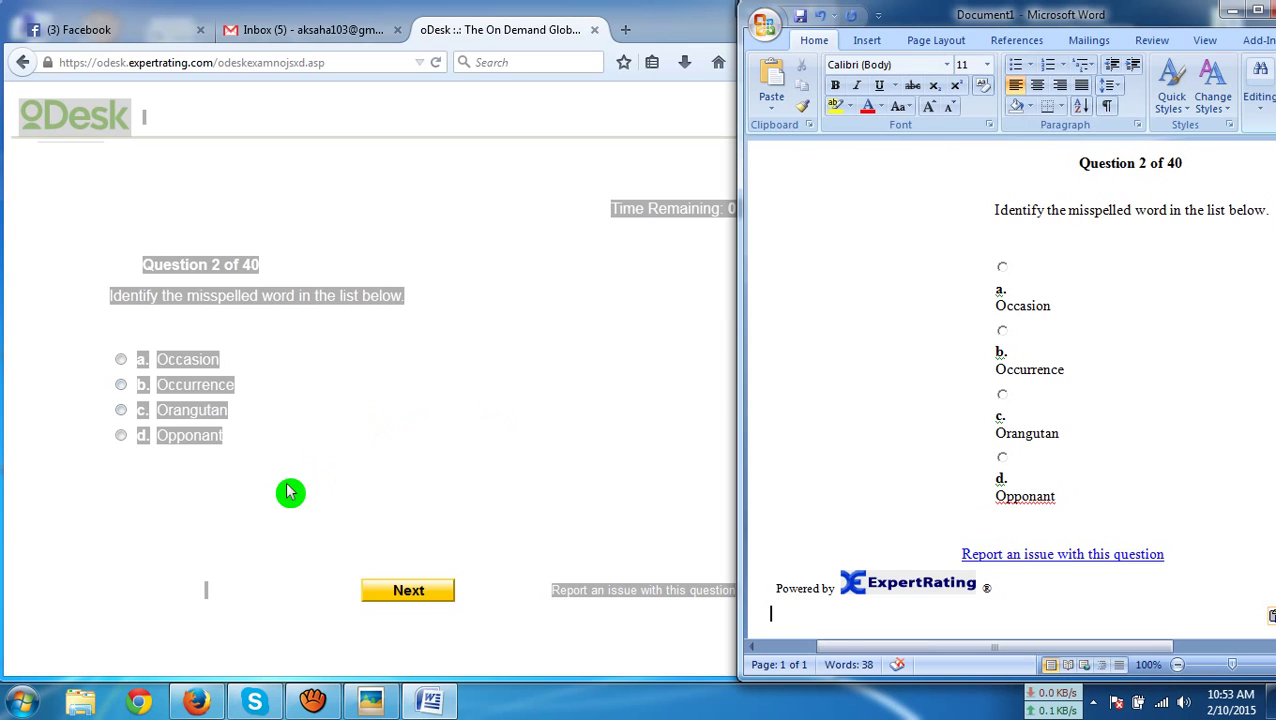
pyautogui.click(120, 435)
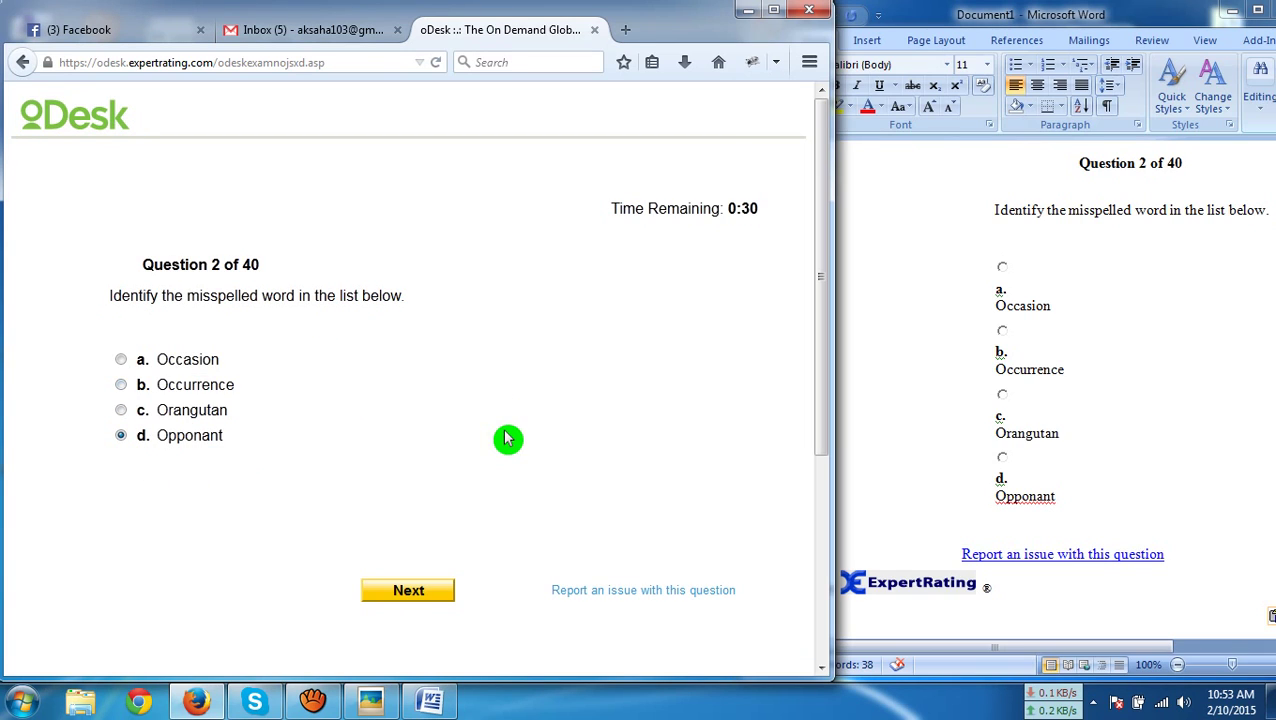
pyautogui.click(405, 592)
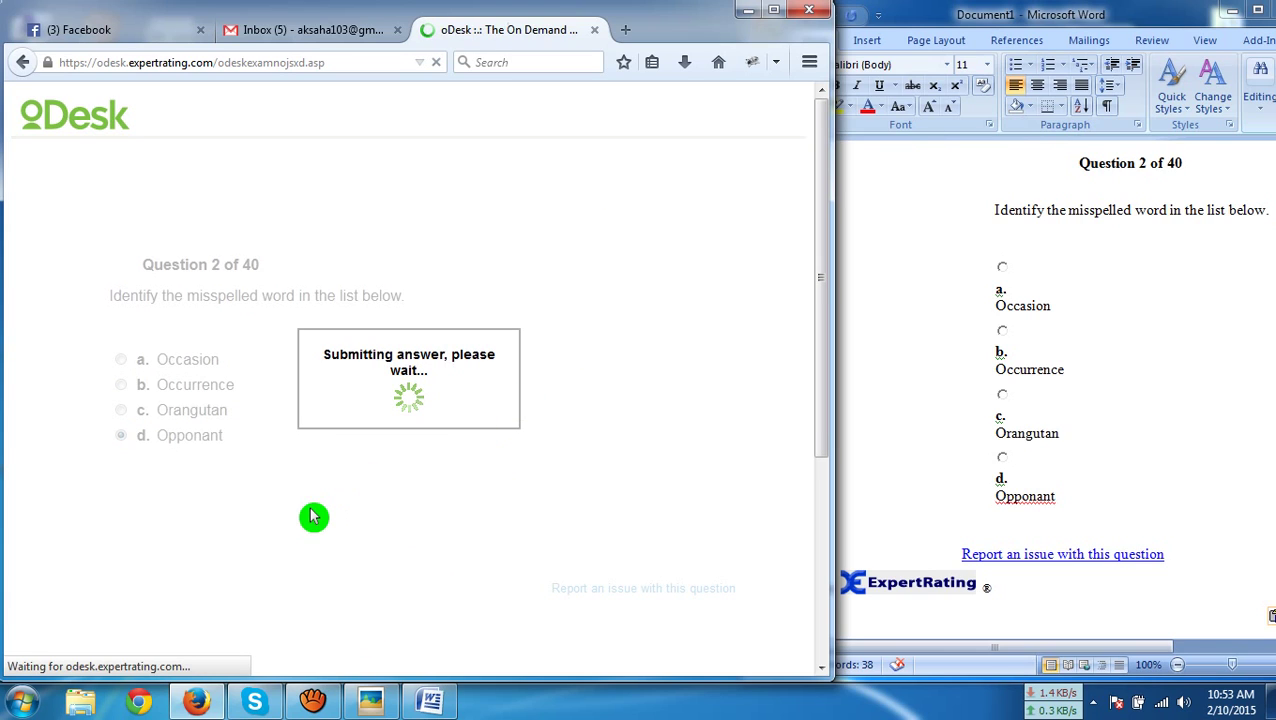
# Paste question 3 into Document1 and submit option d, 'Lieutenant'
pyautogui.hotkey('ctrl', 'a')
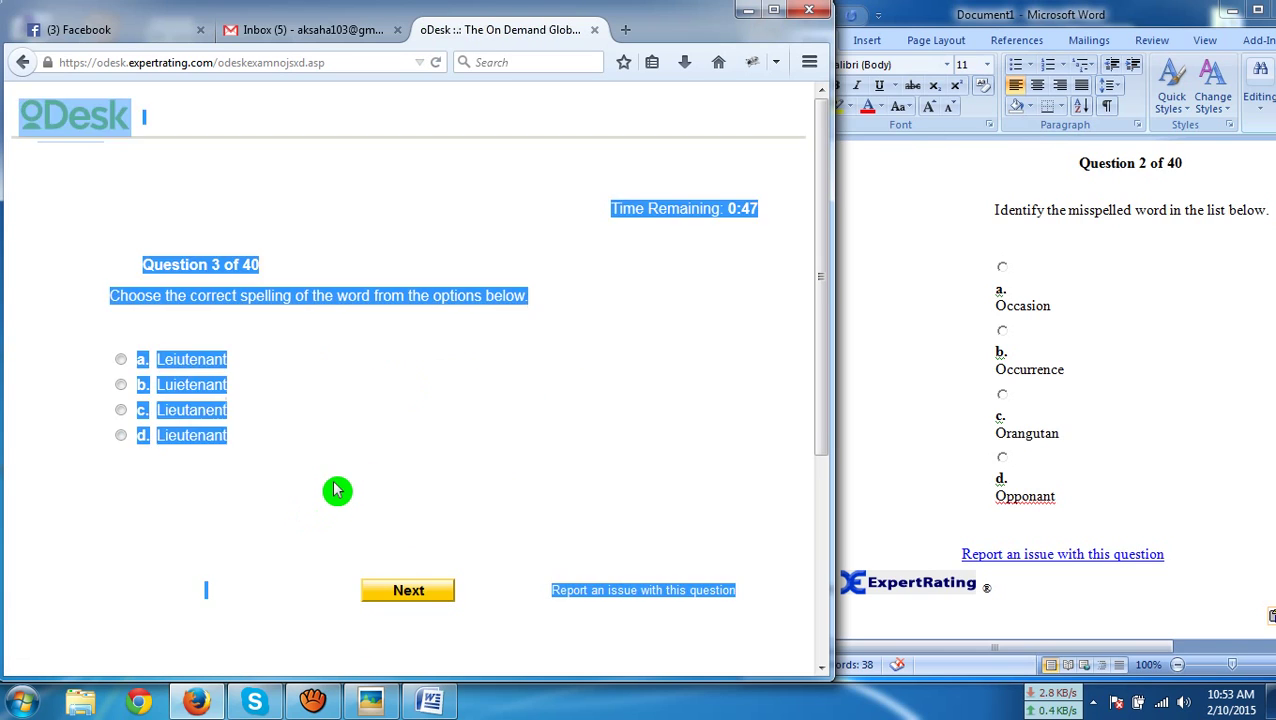
pyautogui.click(942, 412)
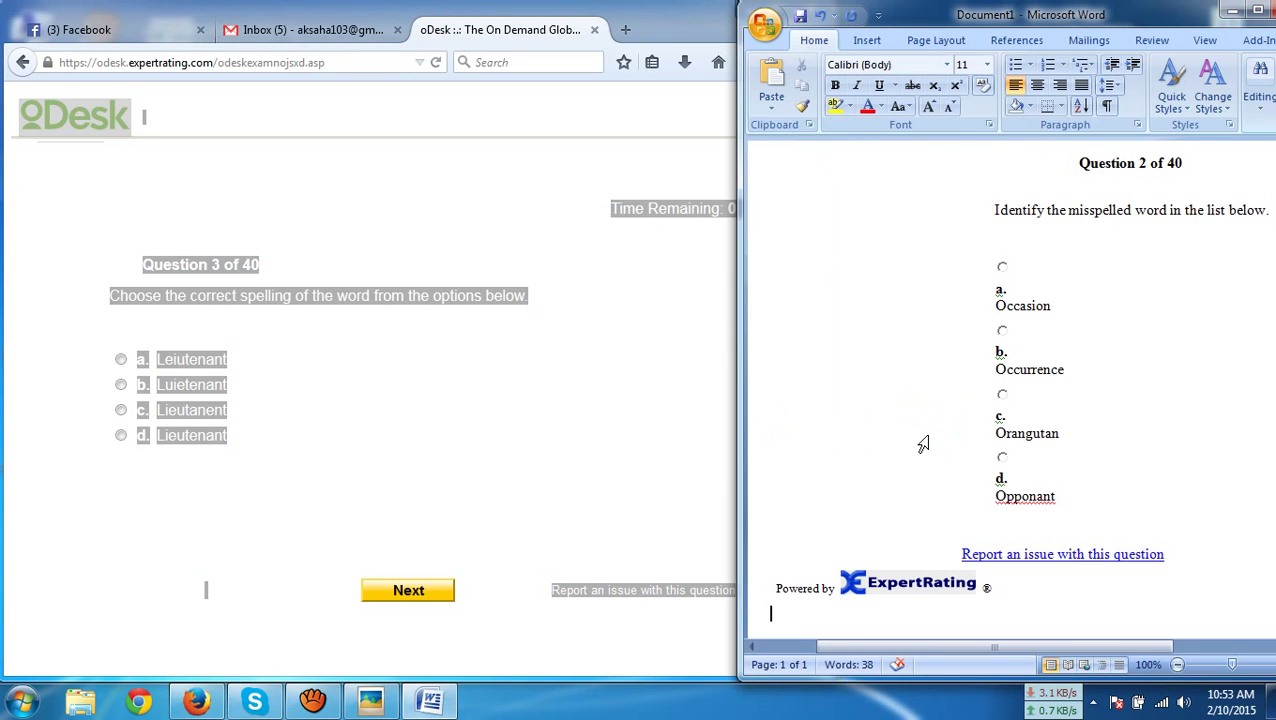
pyautogui.hotkey('ctrl', 'a')
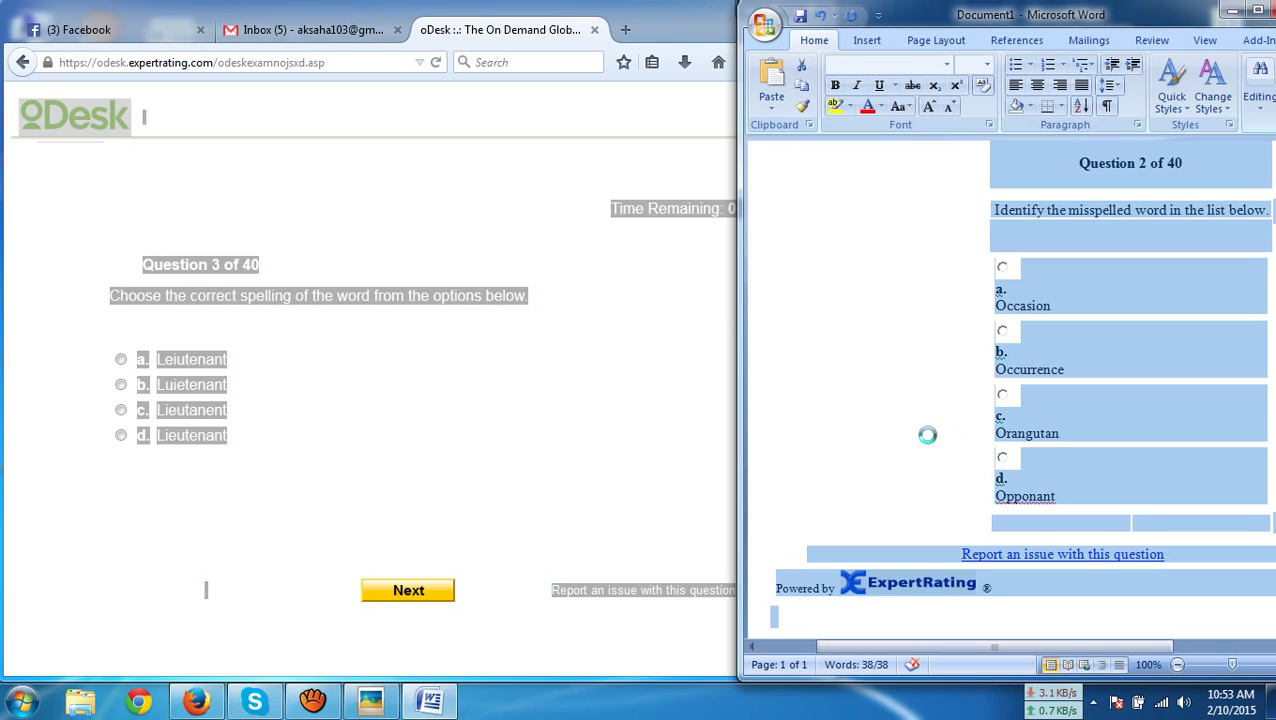
pyautogui.write('Question 3 of 40 Choose the correct spelling of the word from the options below. a. Leiutenant b. Luietenant c. Lieutanent d. Lieutenant Report an issue with this question Powered by ExpertRating ®')
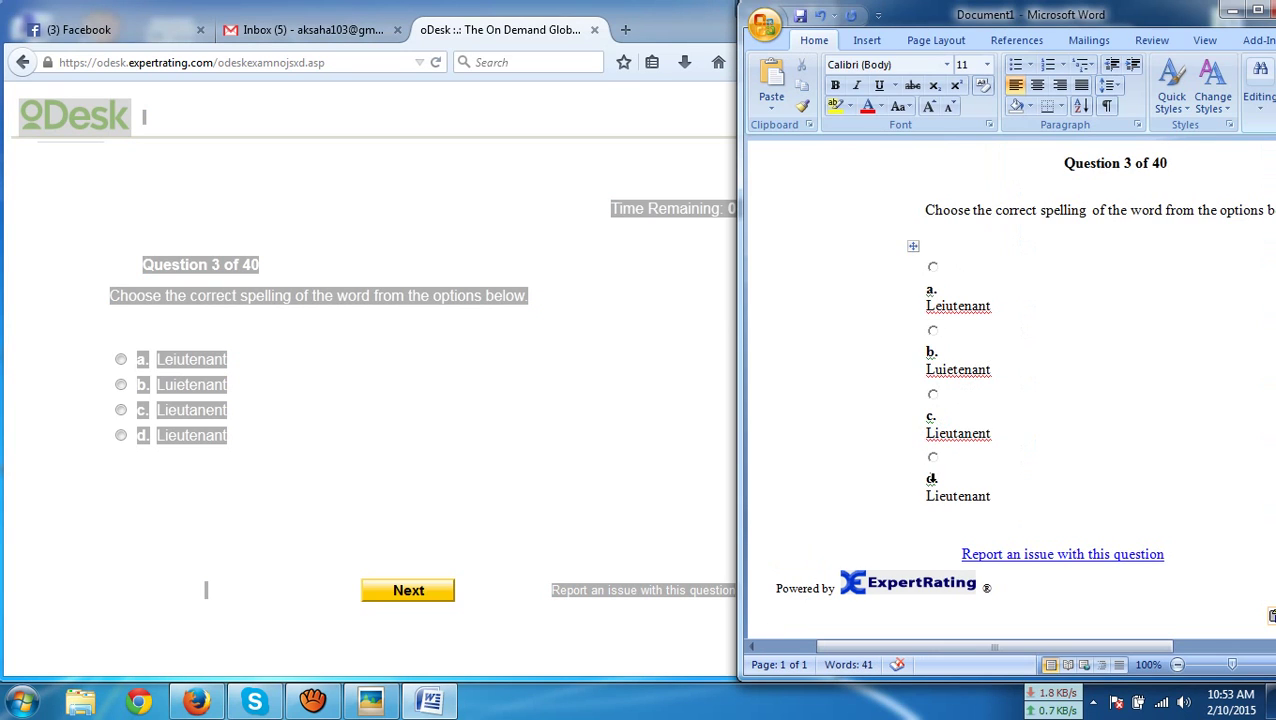
pyautogui.click(120, 435)
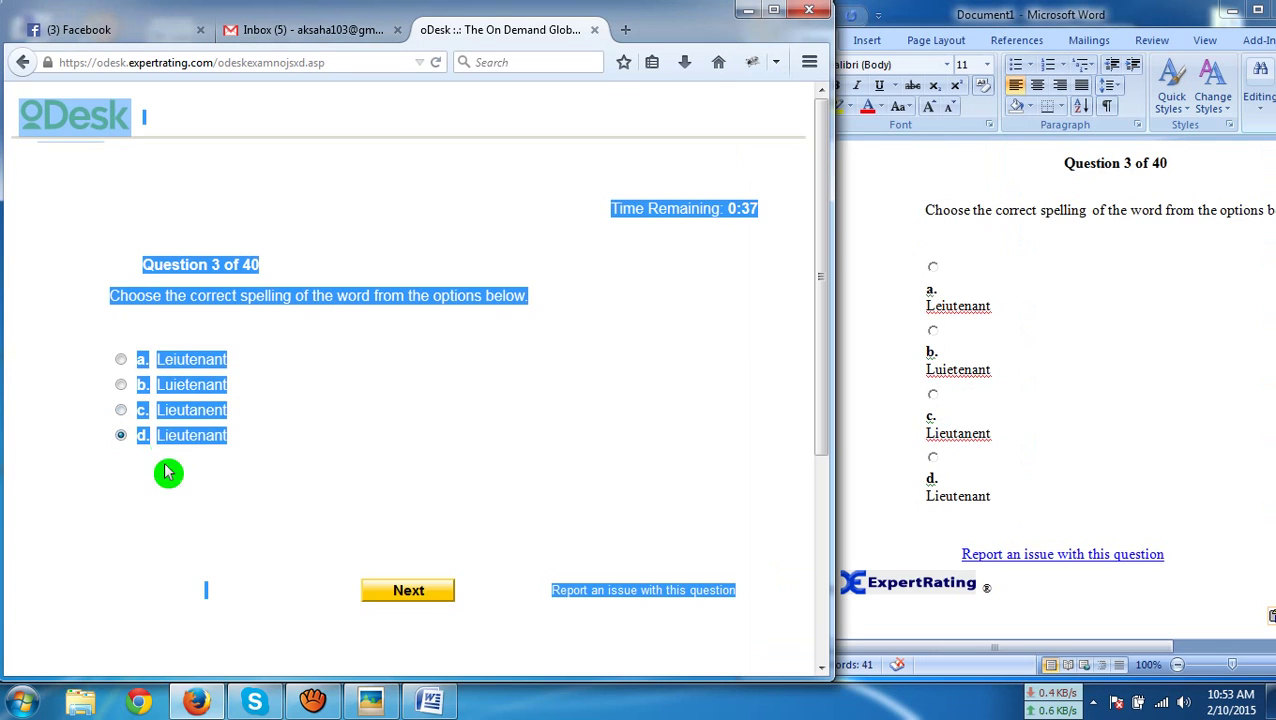
pyautogui.click(420, 590)
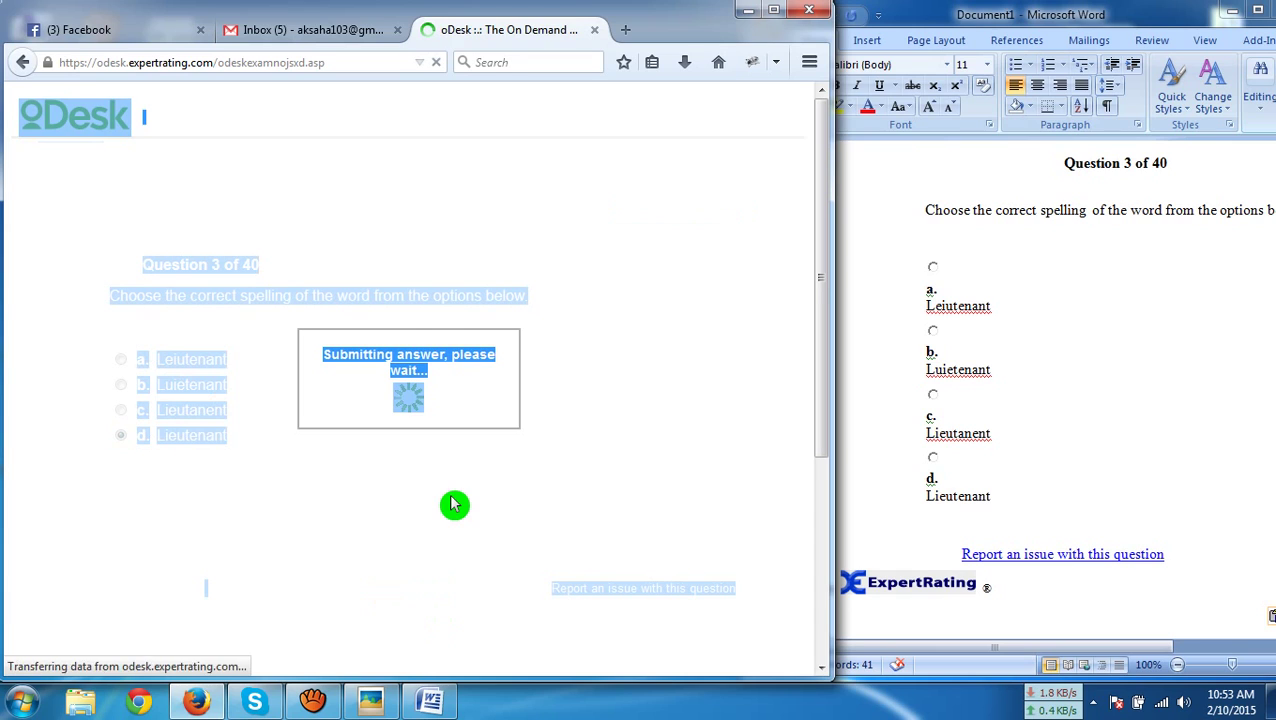
# Paste question 4 into Document1 and submit option d, 'disappointing'
pyautogui.hotkey('ctrl', 'a')
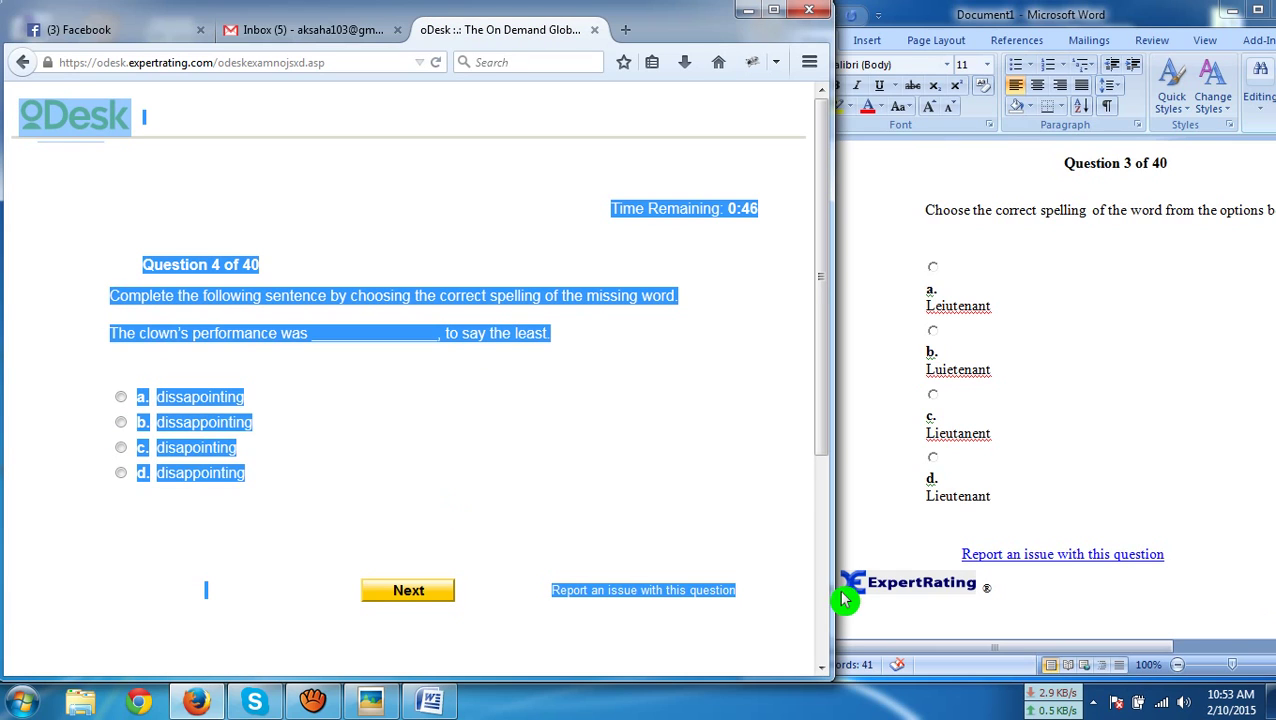
pyautogui.click(885, 455)
pyautogui.hotkey('ctrl', 'a')
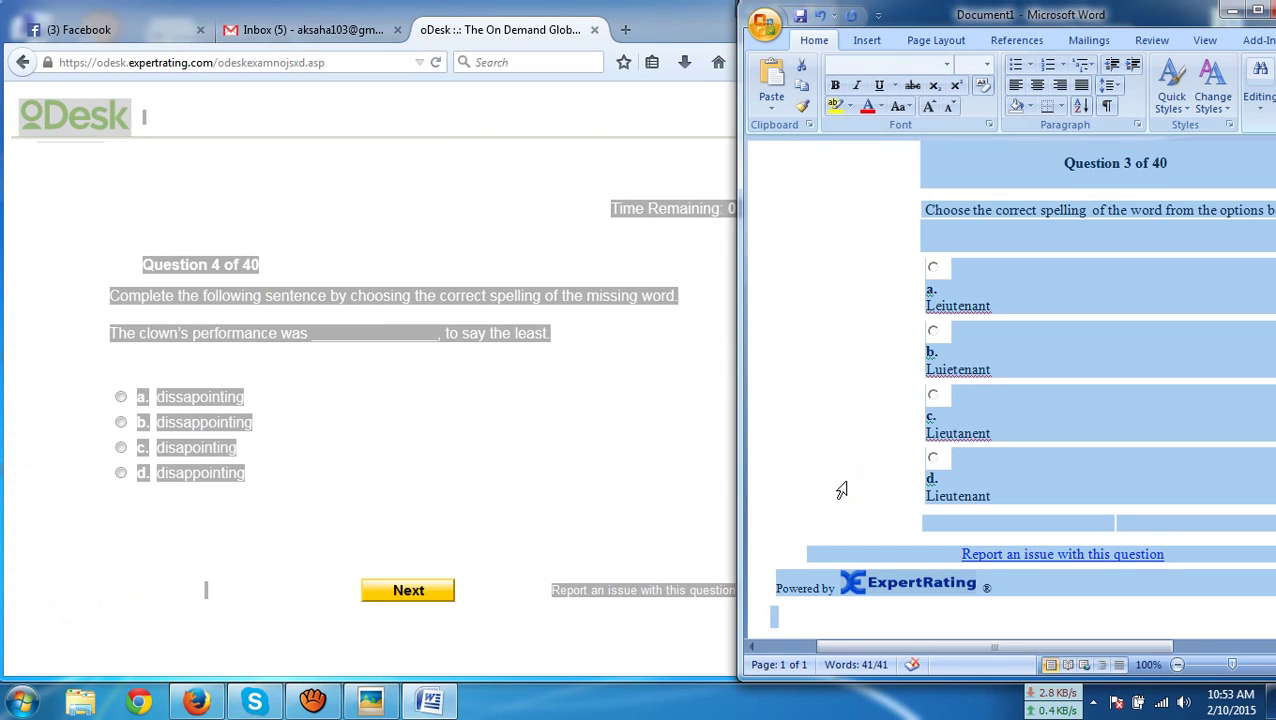
pyautogui.hotkey('ctrl', 'v')
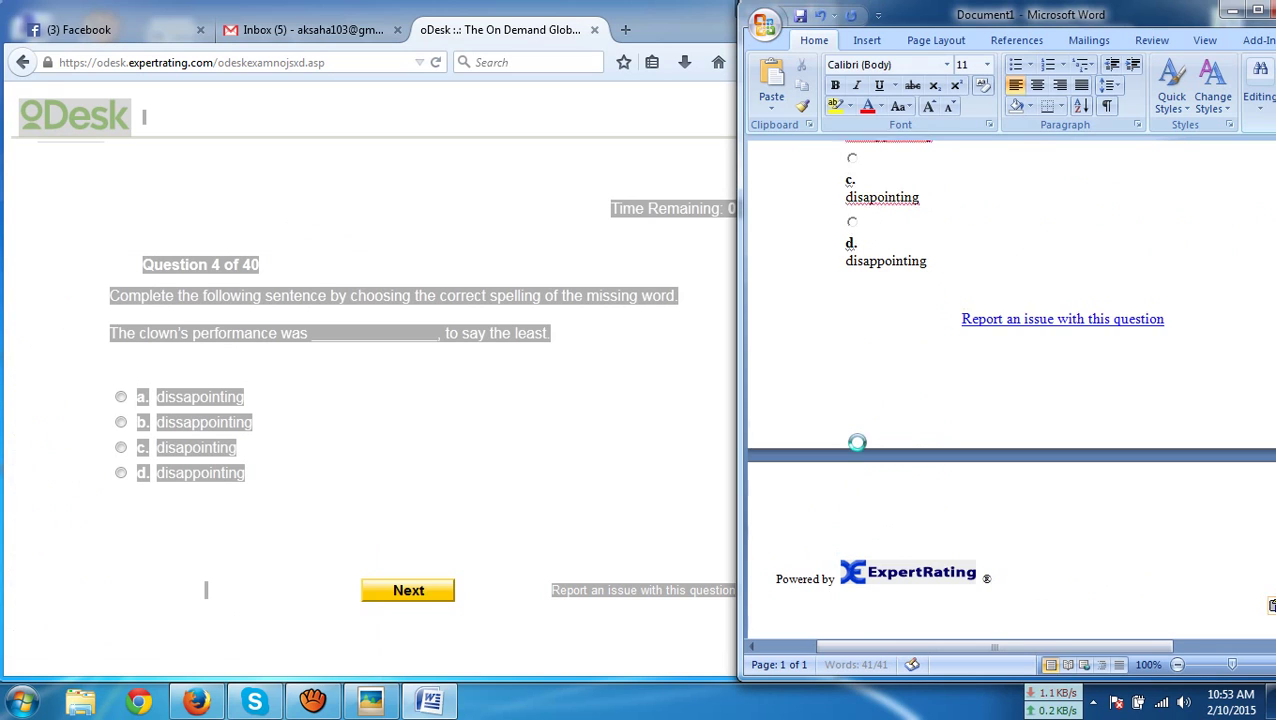
pyautogui.click(347, 538)
pyautogui.click(213, 489)
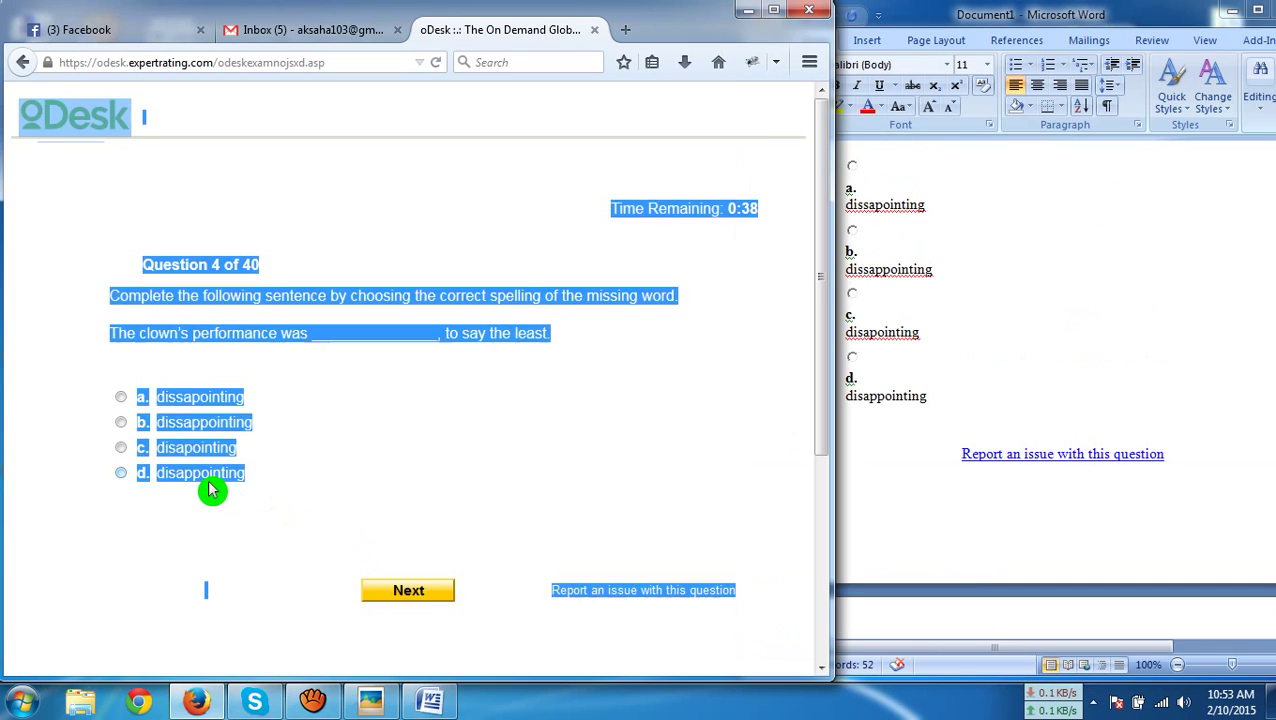
pyautogui.click(356, 575)
pyautogui.click(391, 598)
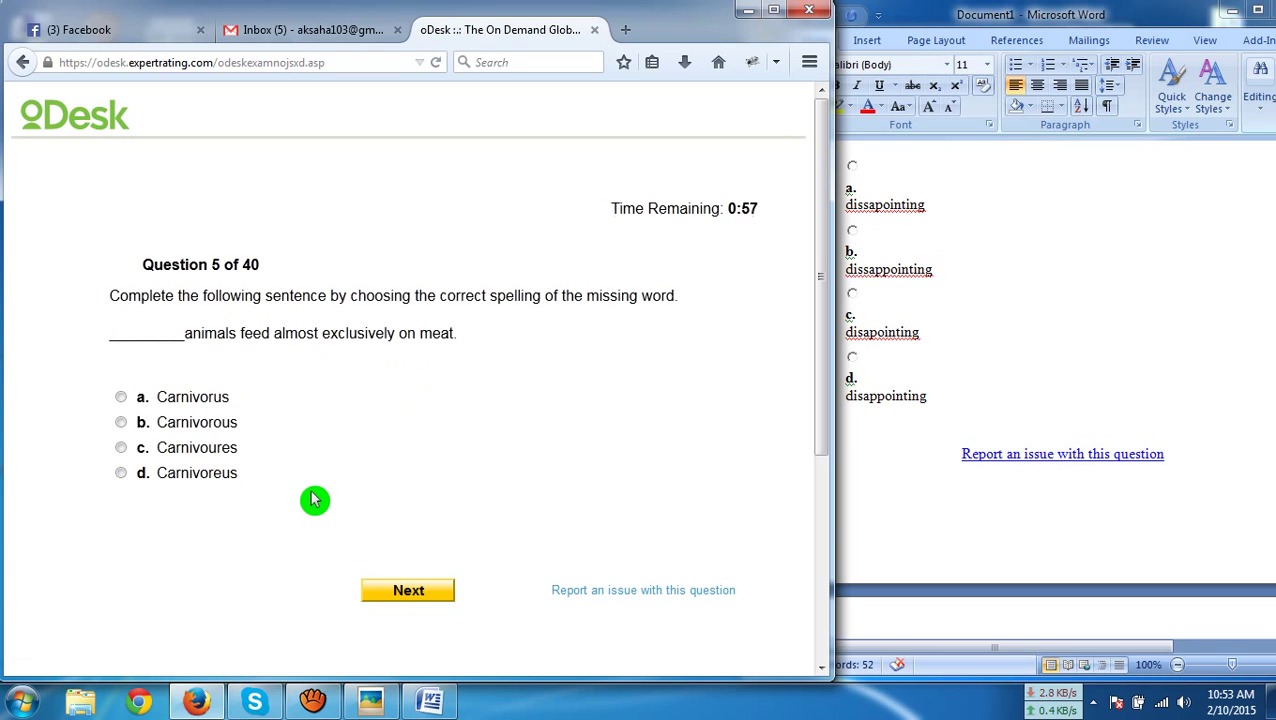
# Paste question 5 into Document1 and submit option b, 'Carnivorous'
pyautogui.hotkey('ctrl', 'a')
pyautogui.hotkey('ctrl', 'c')
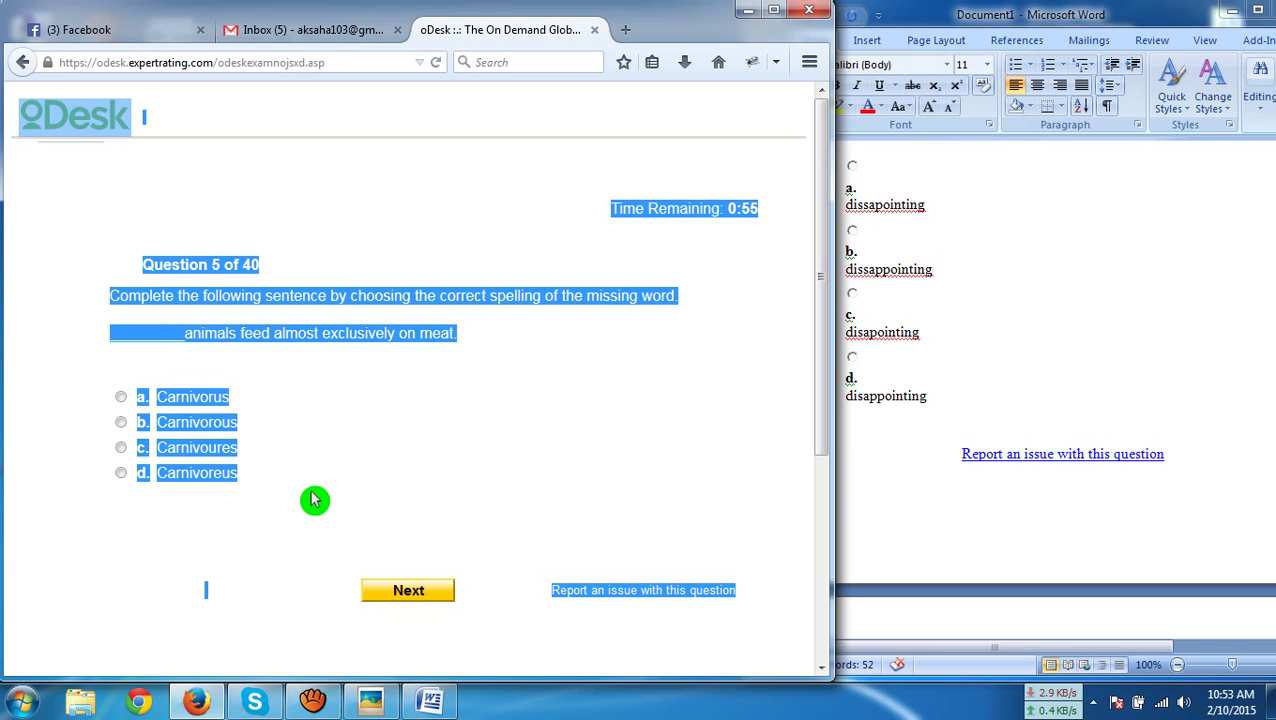
pyautogui.click(917, 472)
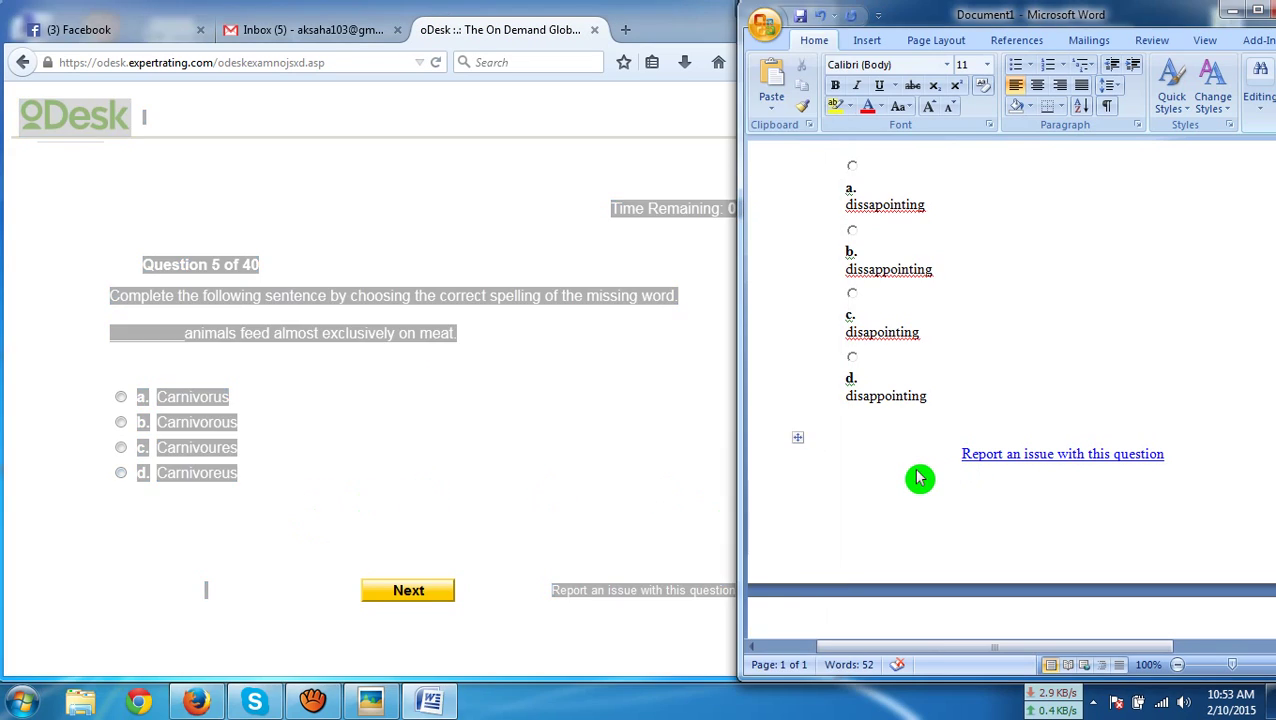
pyautogui.hotkey('ctrl', 'a')
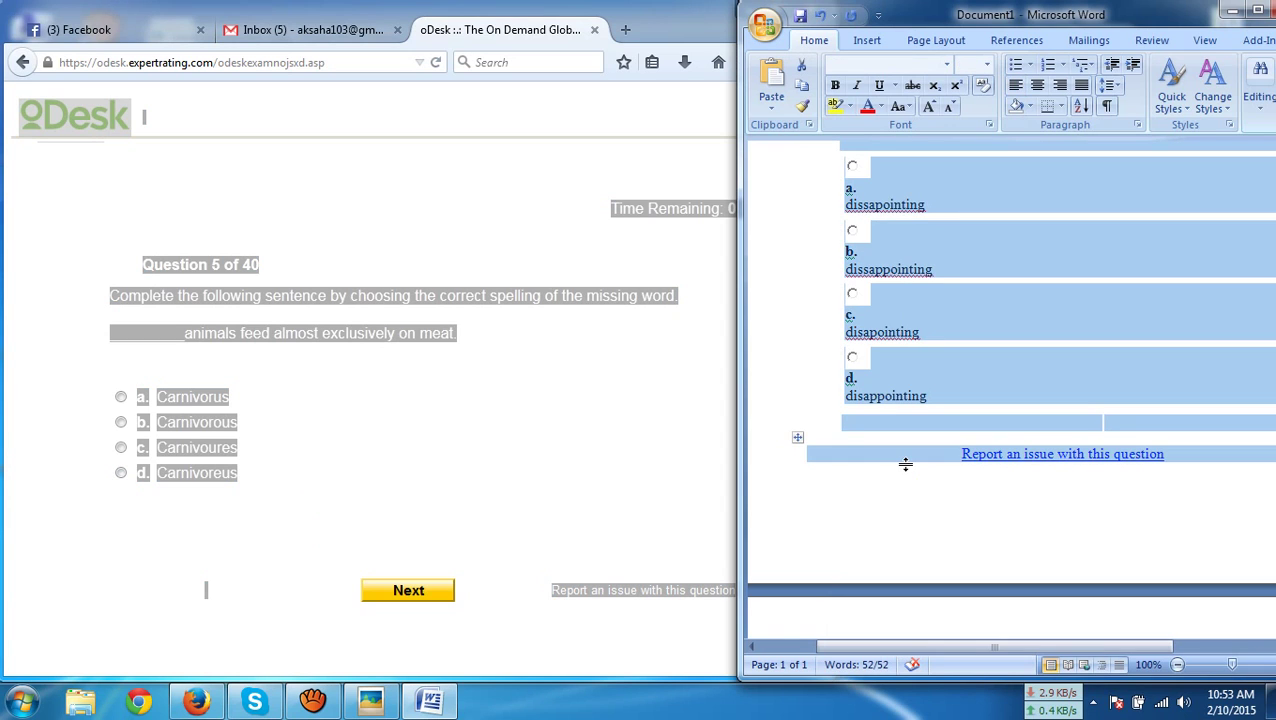
pyautogui.hotkey('ctrl', 'v')
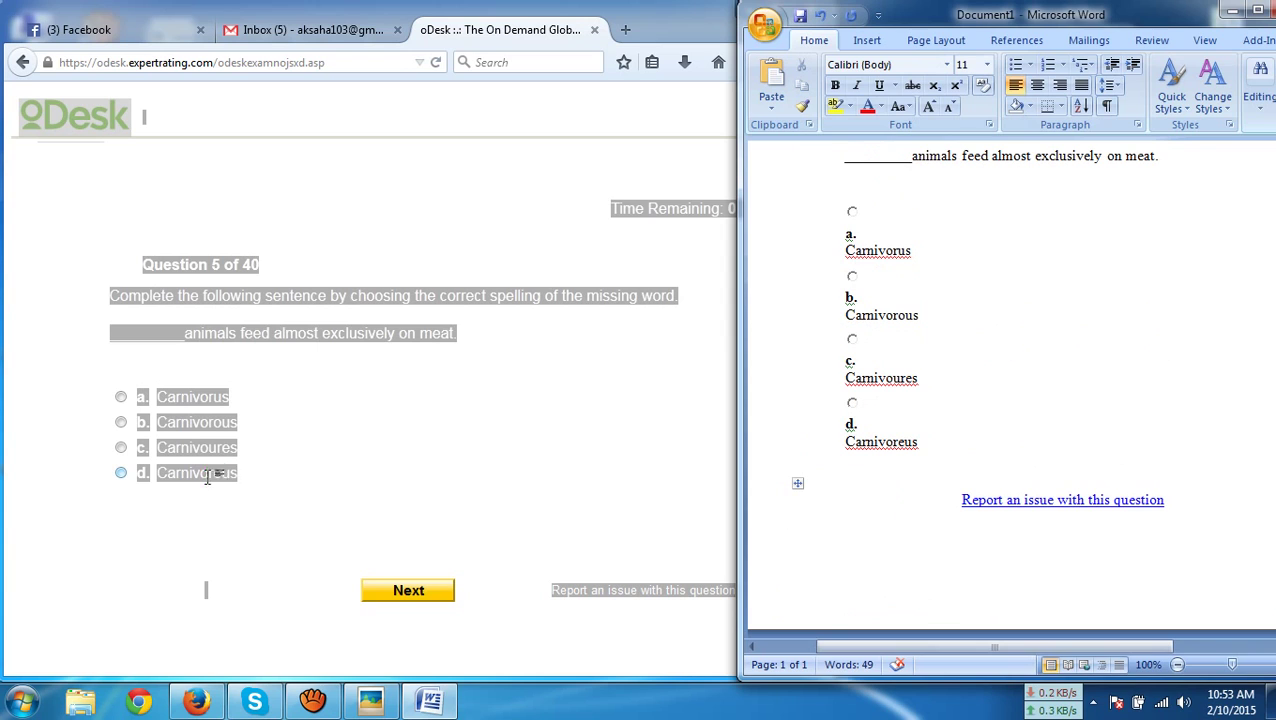
pyautogui.moveTo(207, 477); pyautogui.dragTo(196, 438)
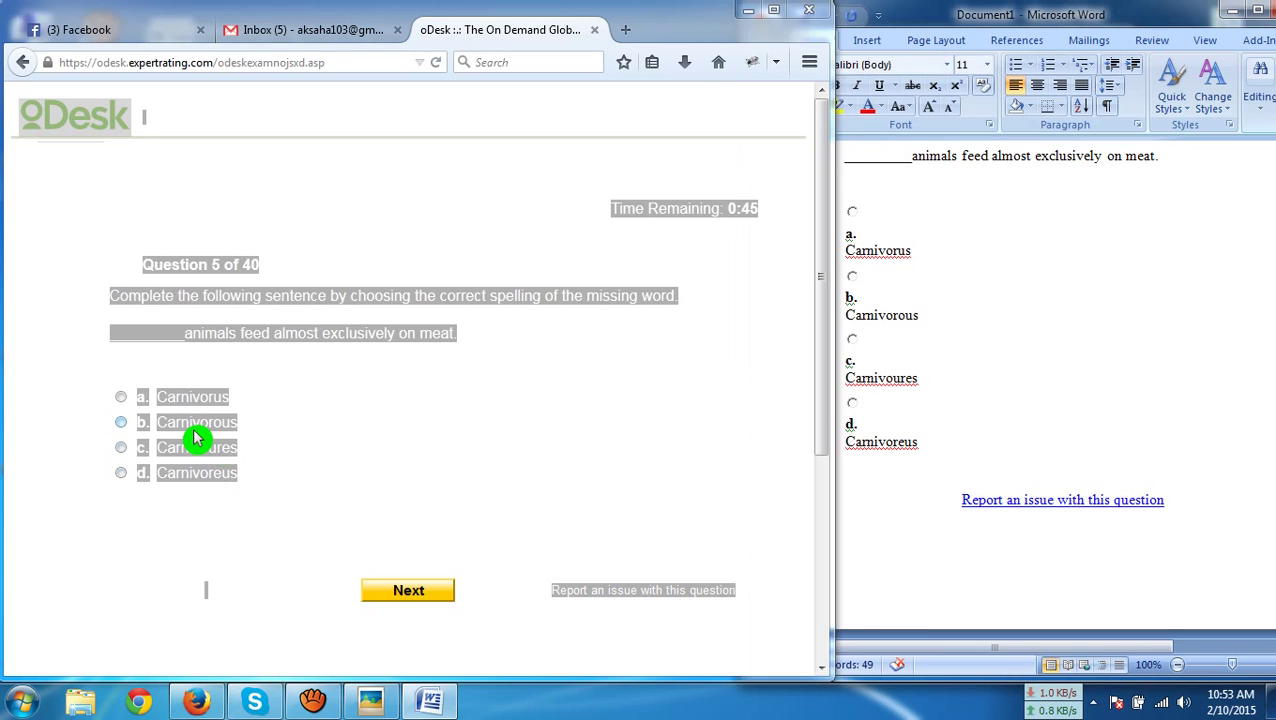
pyautogui.click(196, 438)
pyautogui.click(410, 592)
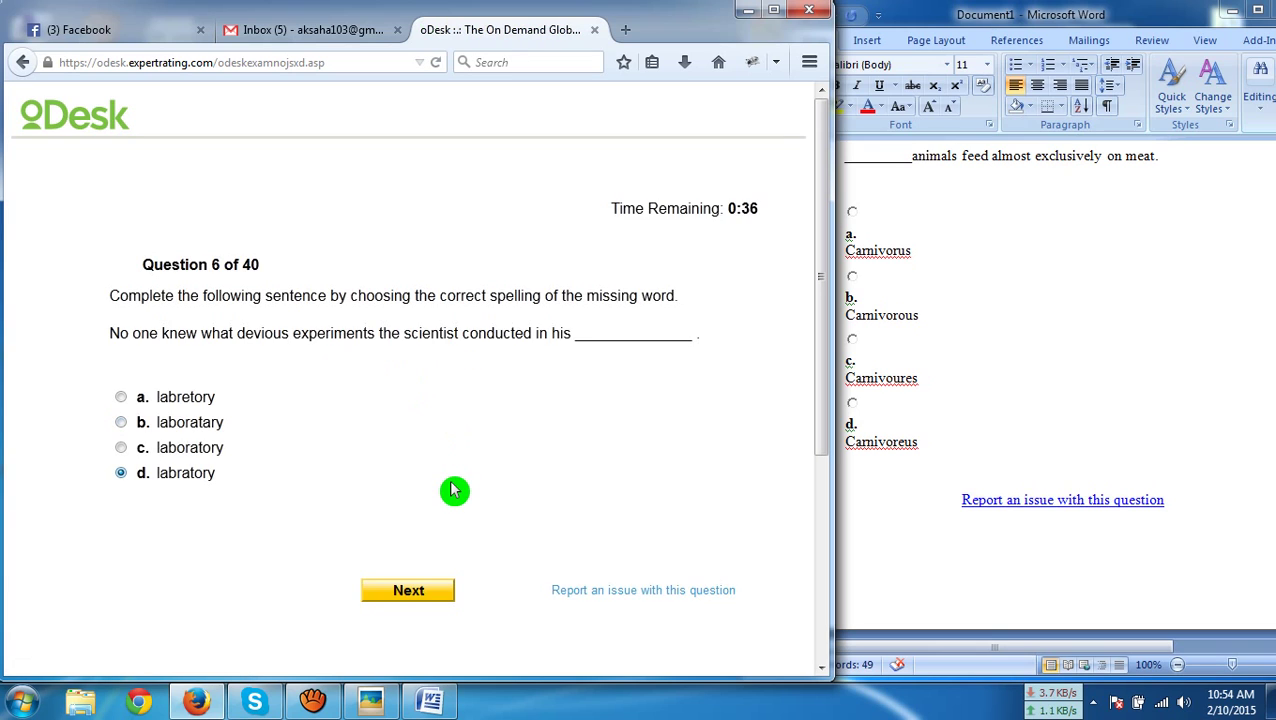
# Paste question 6 into Document1 and submit option c, 'laboratory'
pyautogui.hotkey('ctrl', 'a')
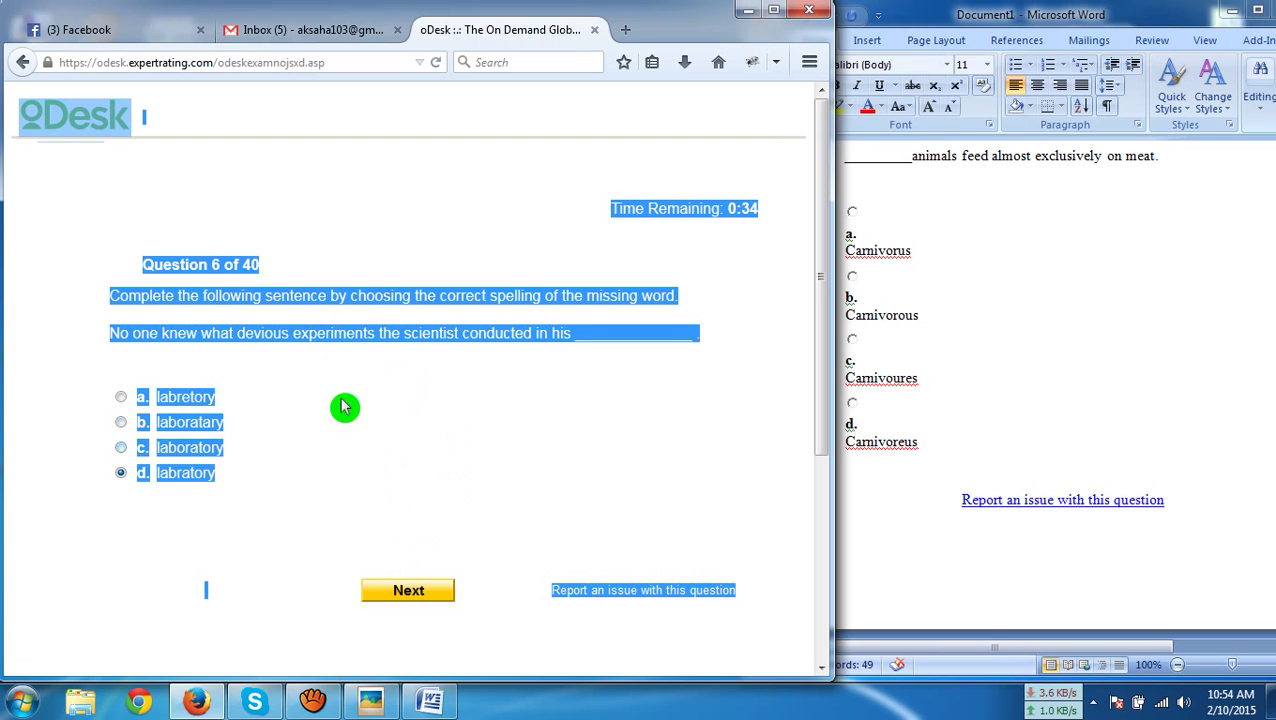
pyautogui.click(971, 415)
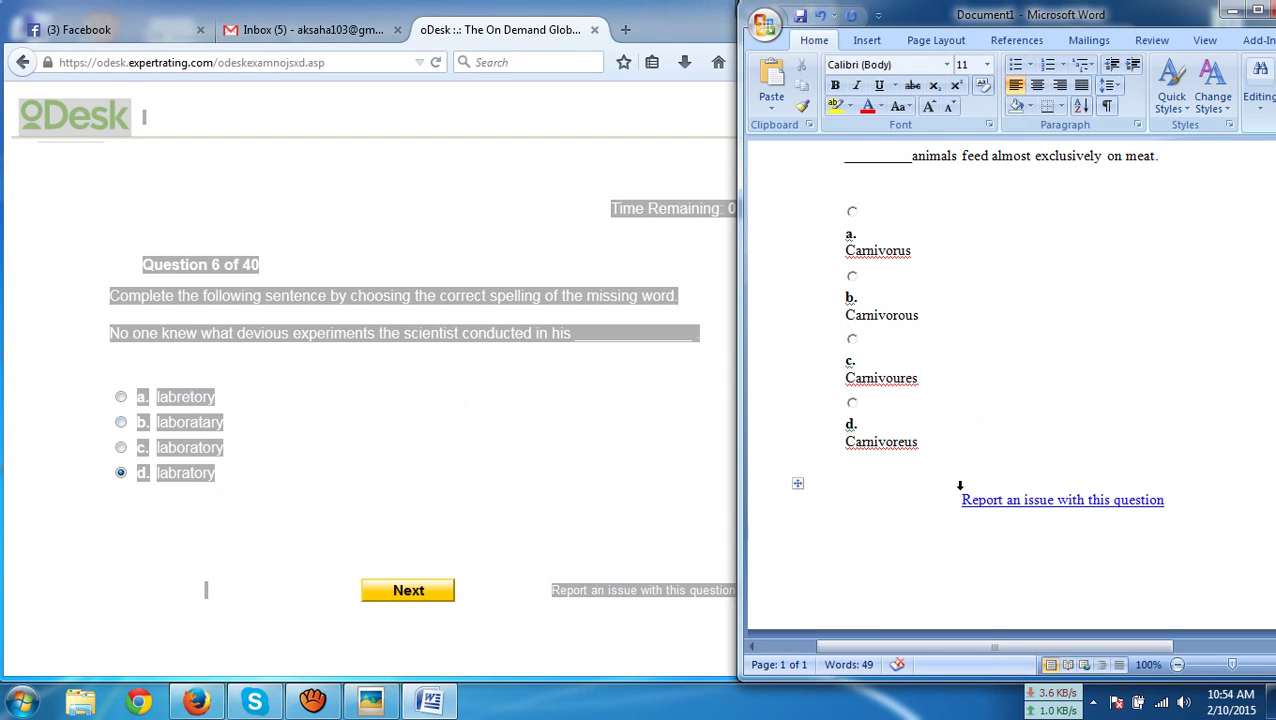
pyautogui.hotkey('ctrl', 'a')
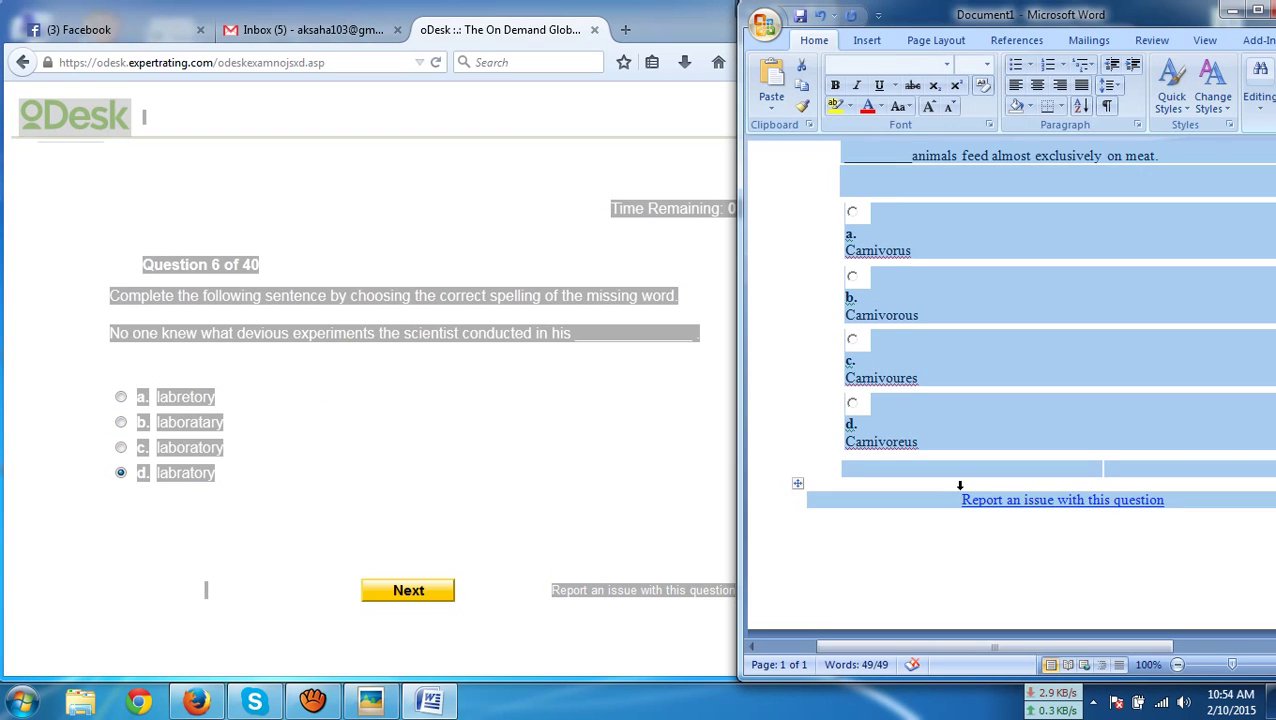
pyautogui.hotkey('ctrl', 'v')
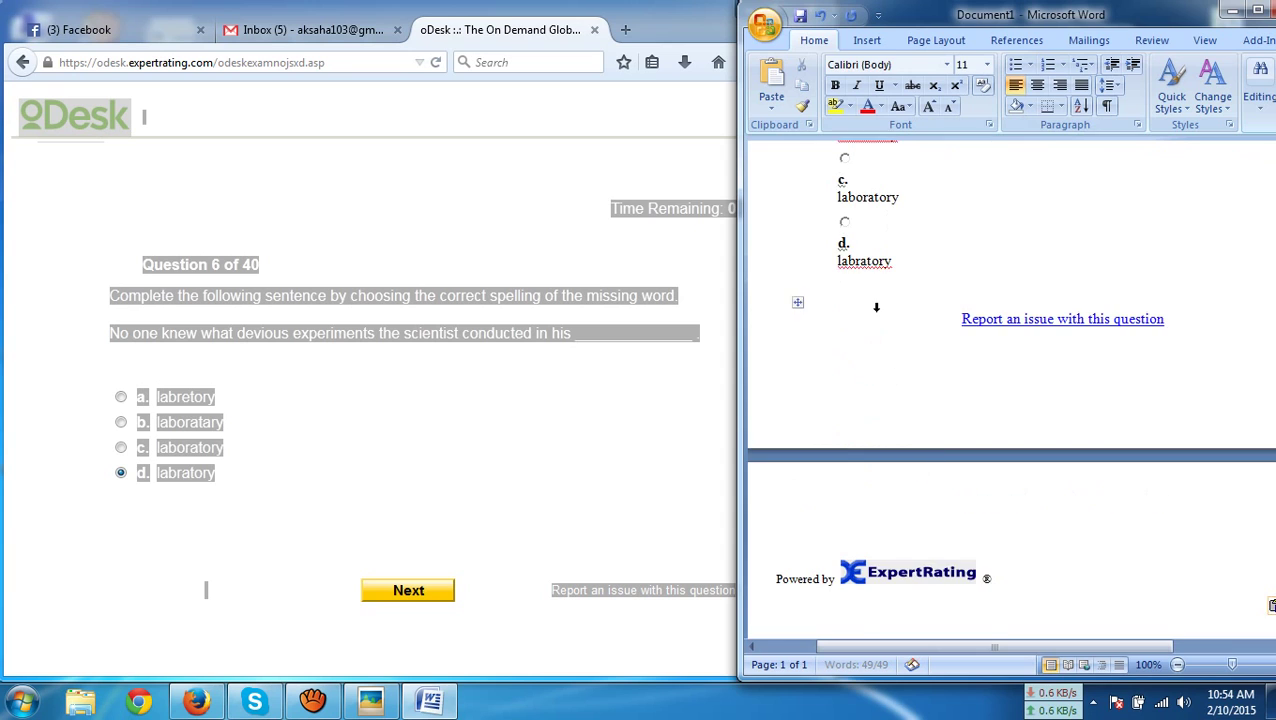
pyautogui.click(178, 447)
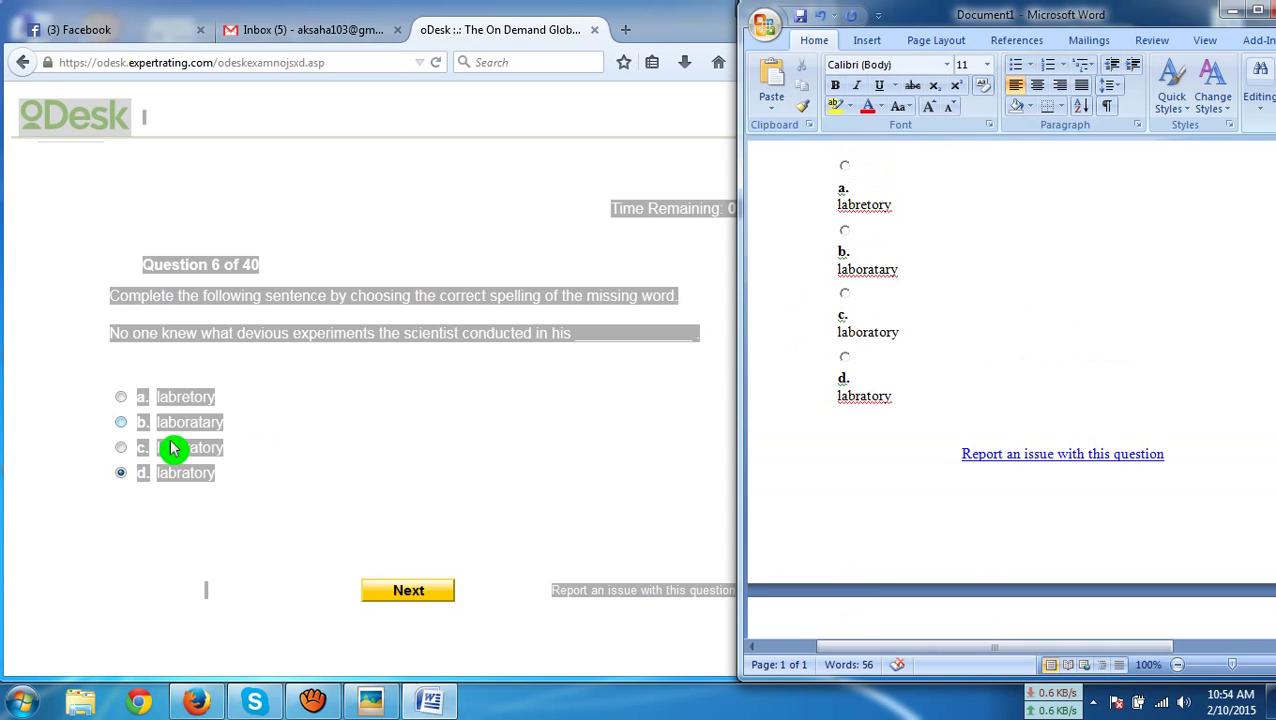
pyautogui.click(430, 597)
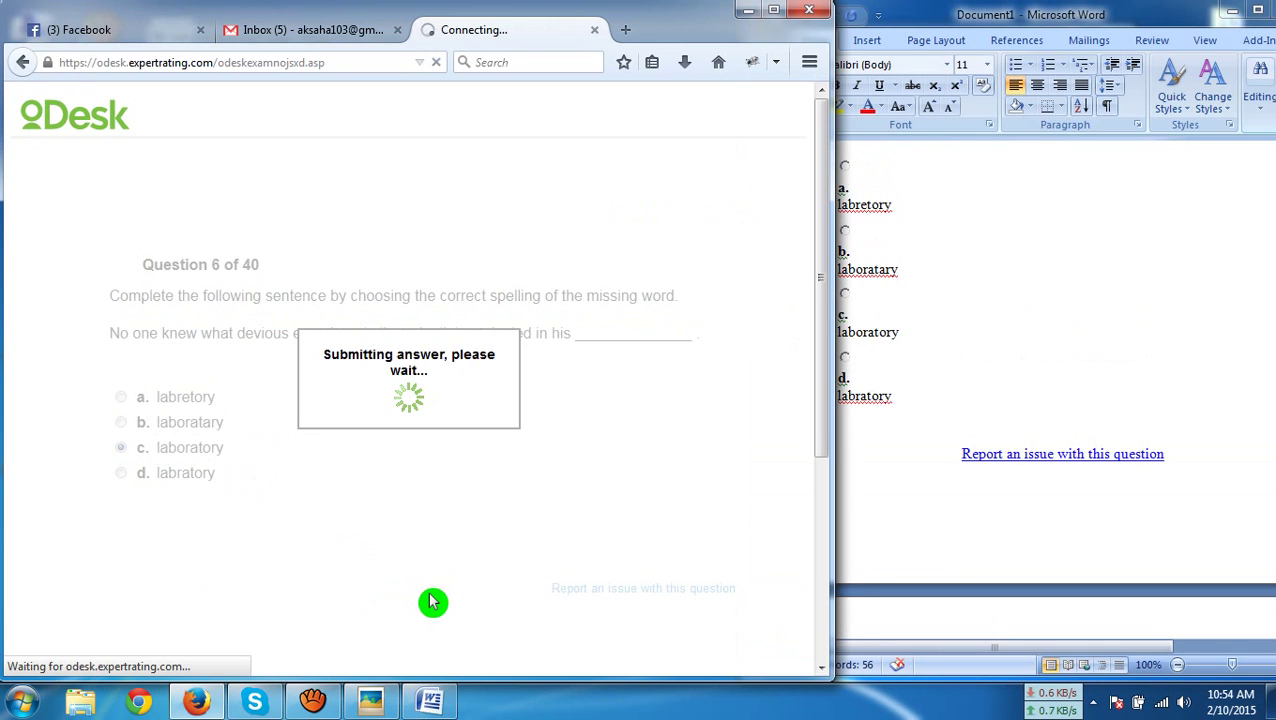
# Paste question 7 into Document1 and submit option a, 'diminutive'
pyautogui.click(287, 531)
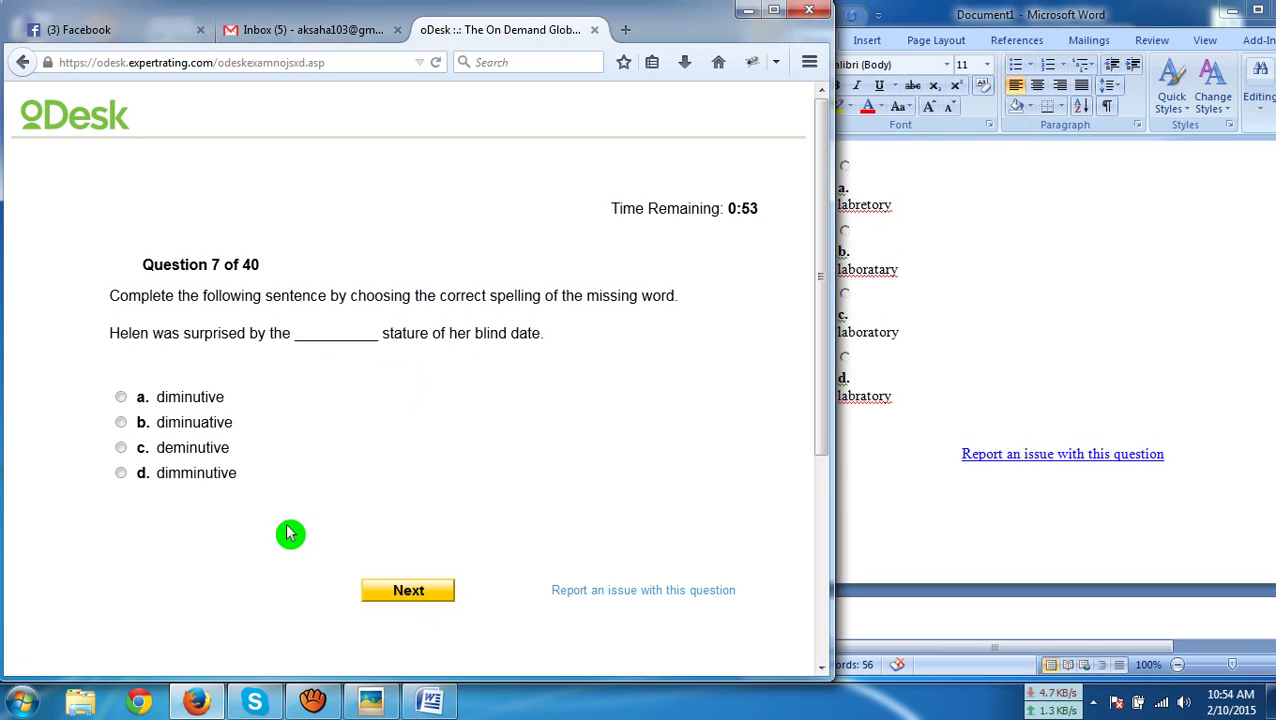
pyautogui.hotkey('ctrl', 'a')
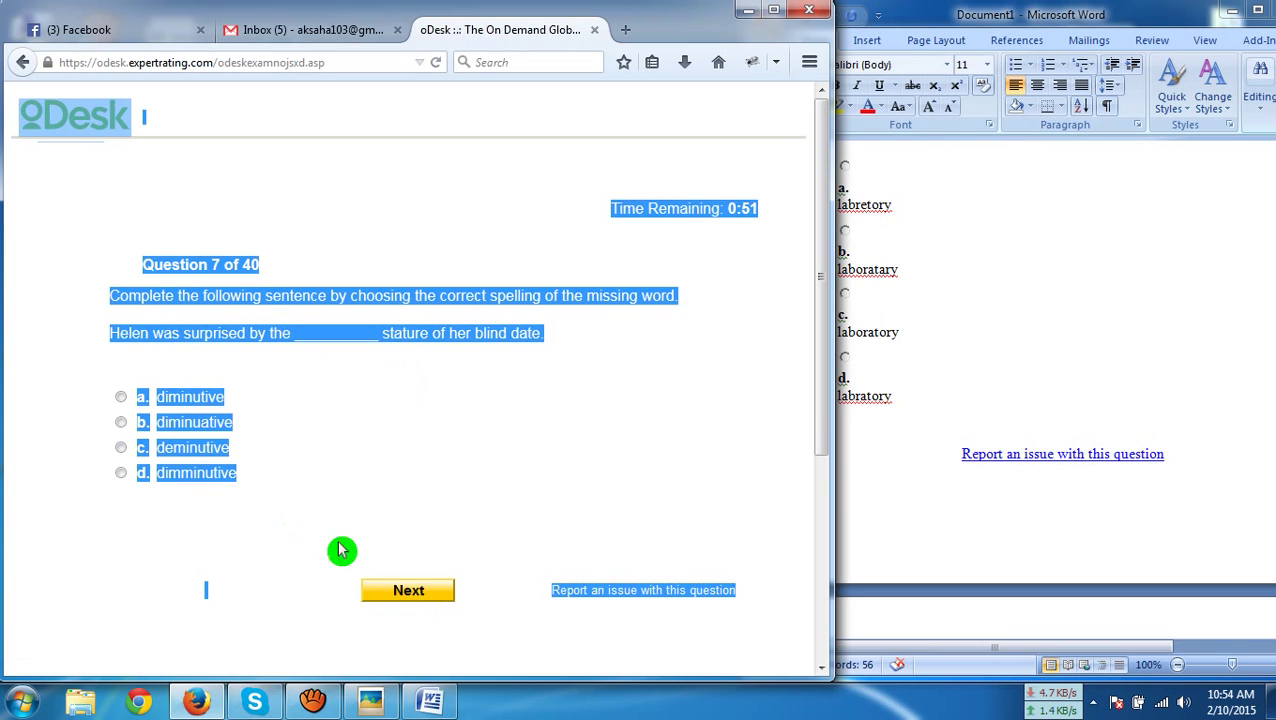
pyautogui.click(930, 495)
pyautogui.hotkey('ctrl', 'a')
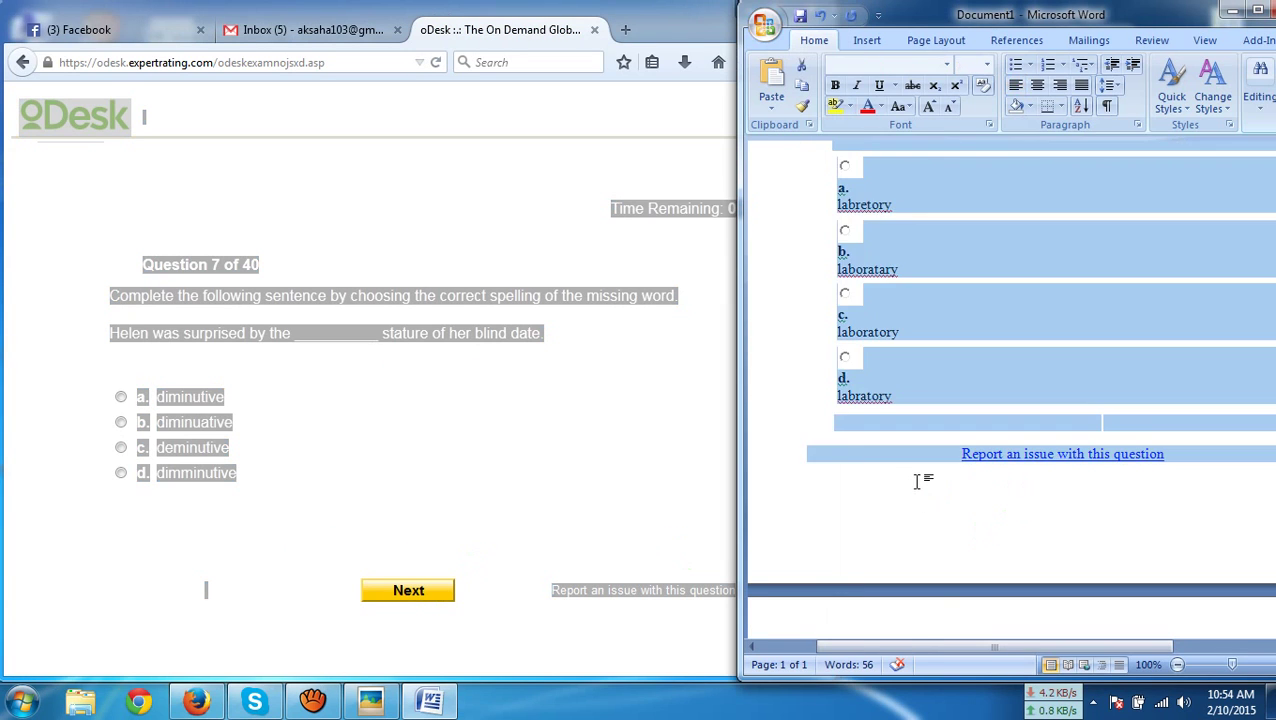
pyautogui.hotkey('ctrl', 'v')
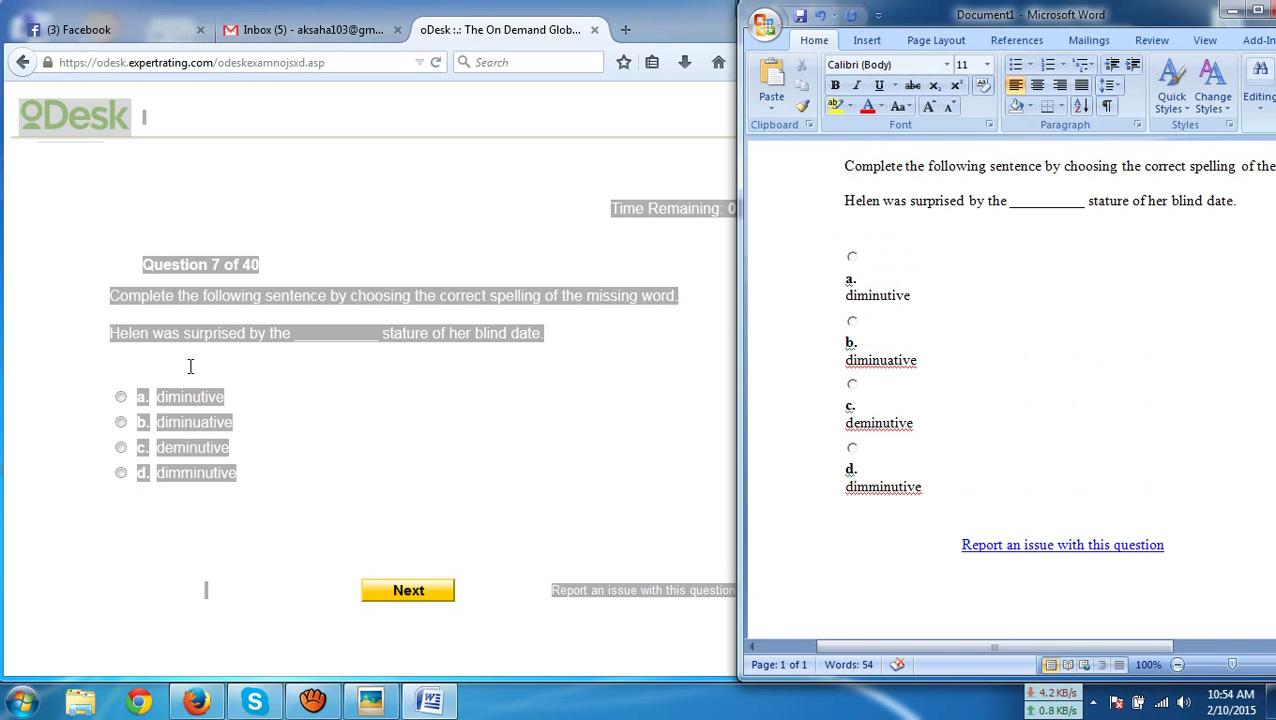
pyautogui.click(185, 397)
pyautogui.click(388, 596)
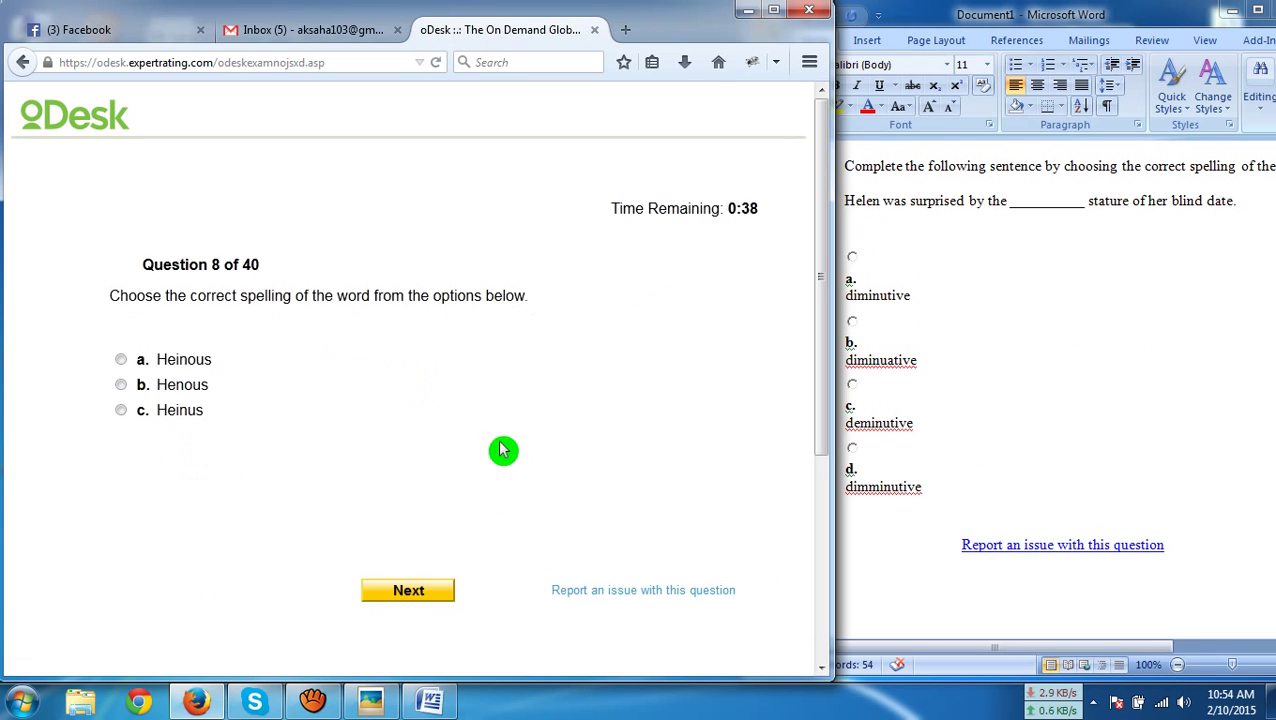
# Paste question 8 into Document1 and submit option a, 'Heinous'
pyautogui.hotkey('ctrl', 'a')
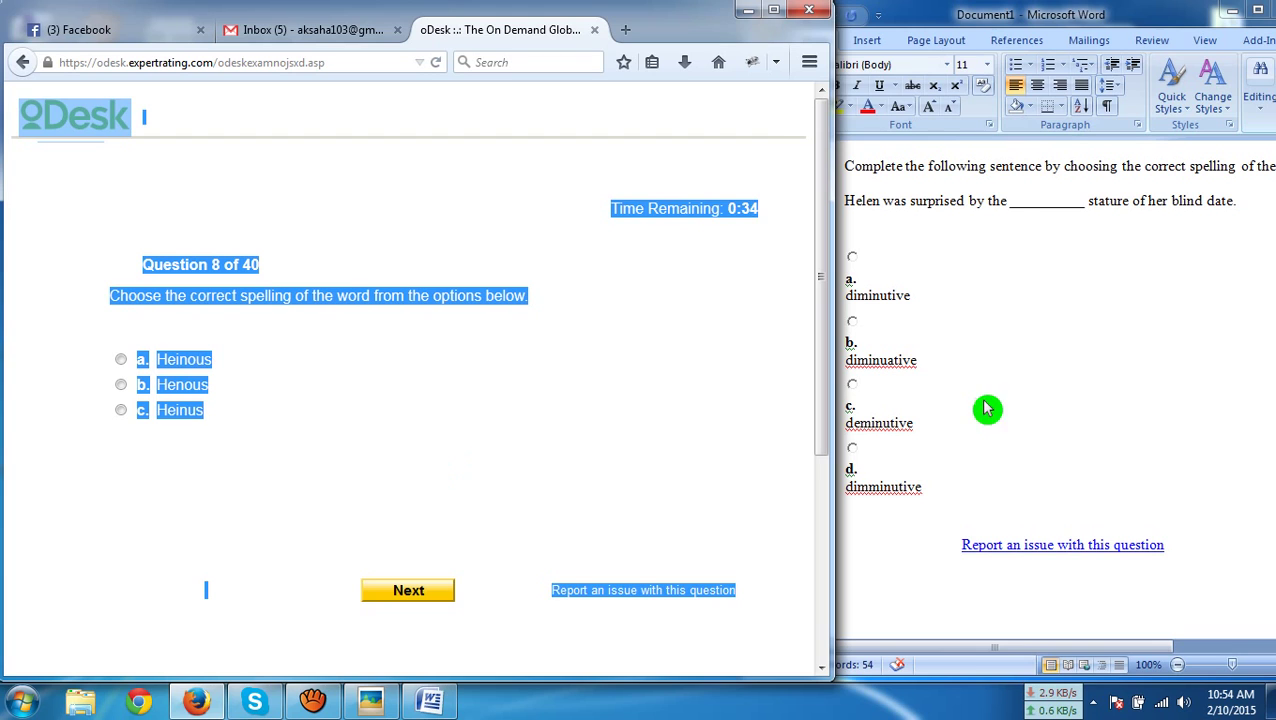
pyautogui.click(1042, 487)
pyautogui.hotkey('ctrl', 'a')
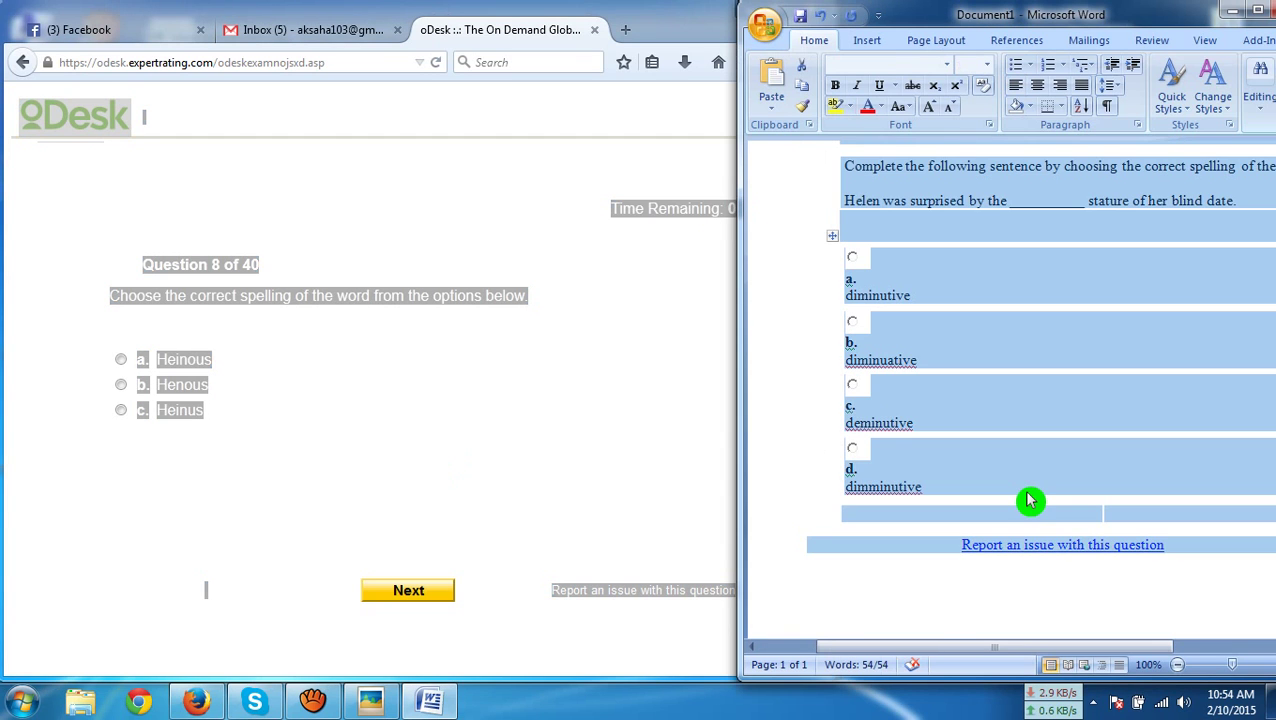
pyautogui.hotkey('ctrl', 'v')
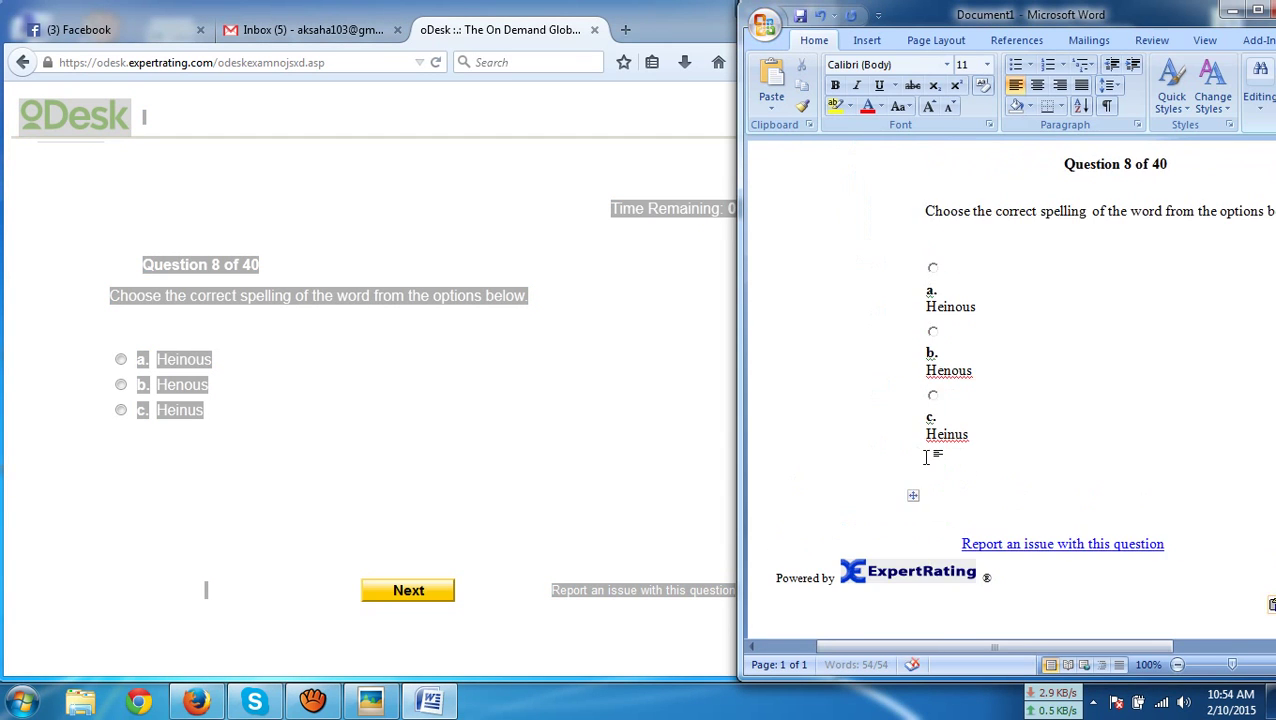
pyautogui.click(180, 362)
pyautogui.click(407, 592)
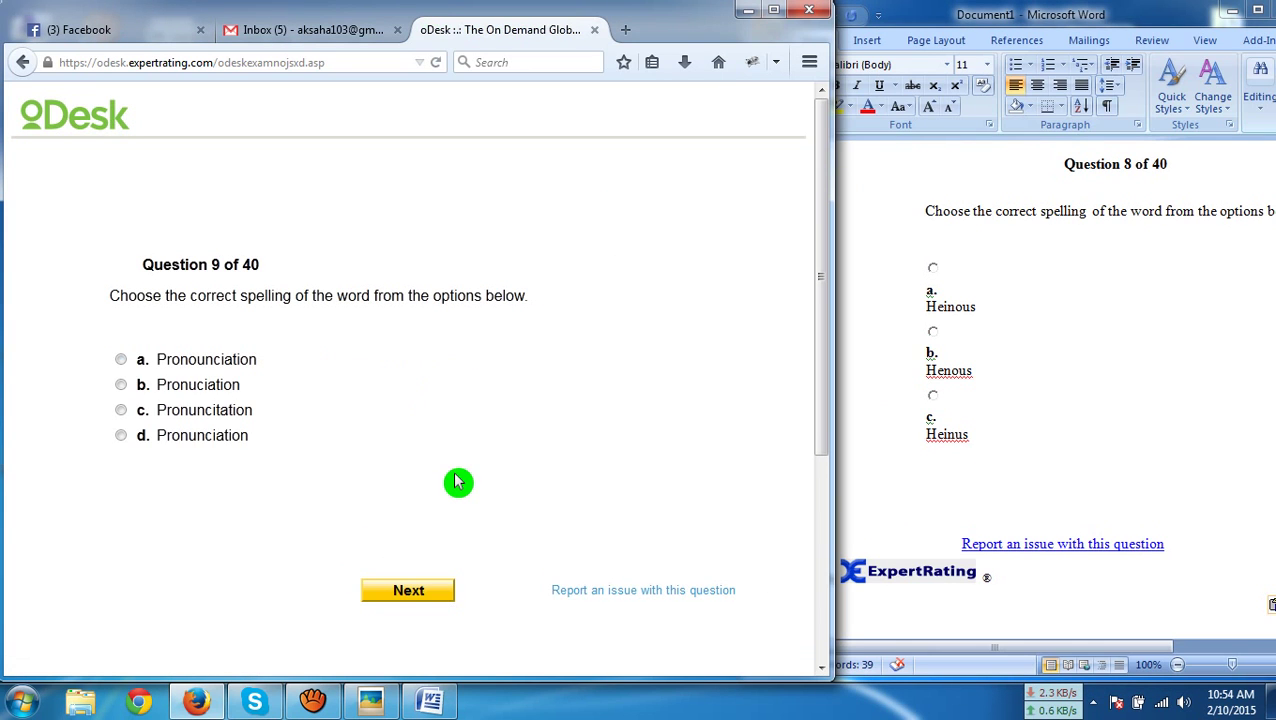
# Paste question 9 into Document1 and submit option d, 'Pronunciation'
pyautogui.hotkey('ctrl', 'a')
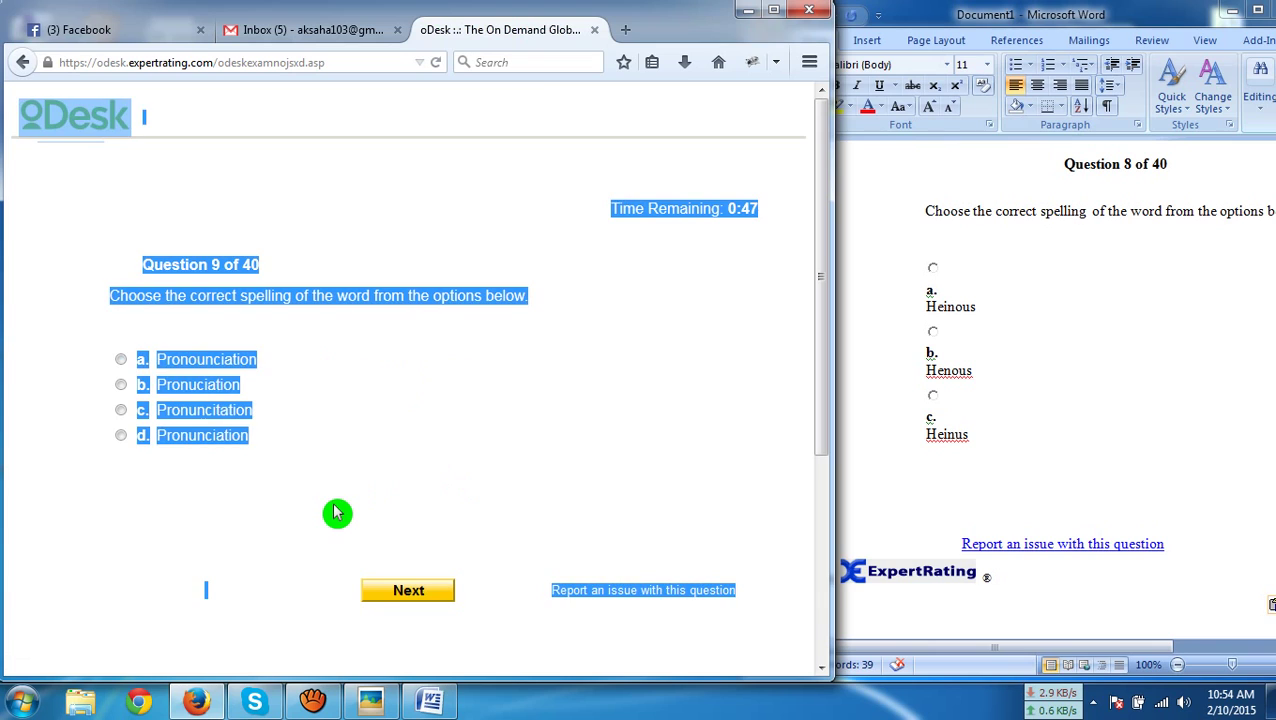
pyautogui.click(919, 484)
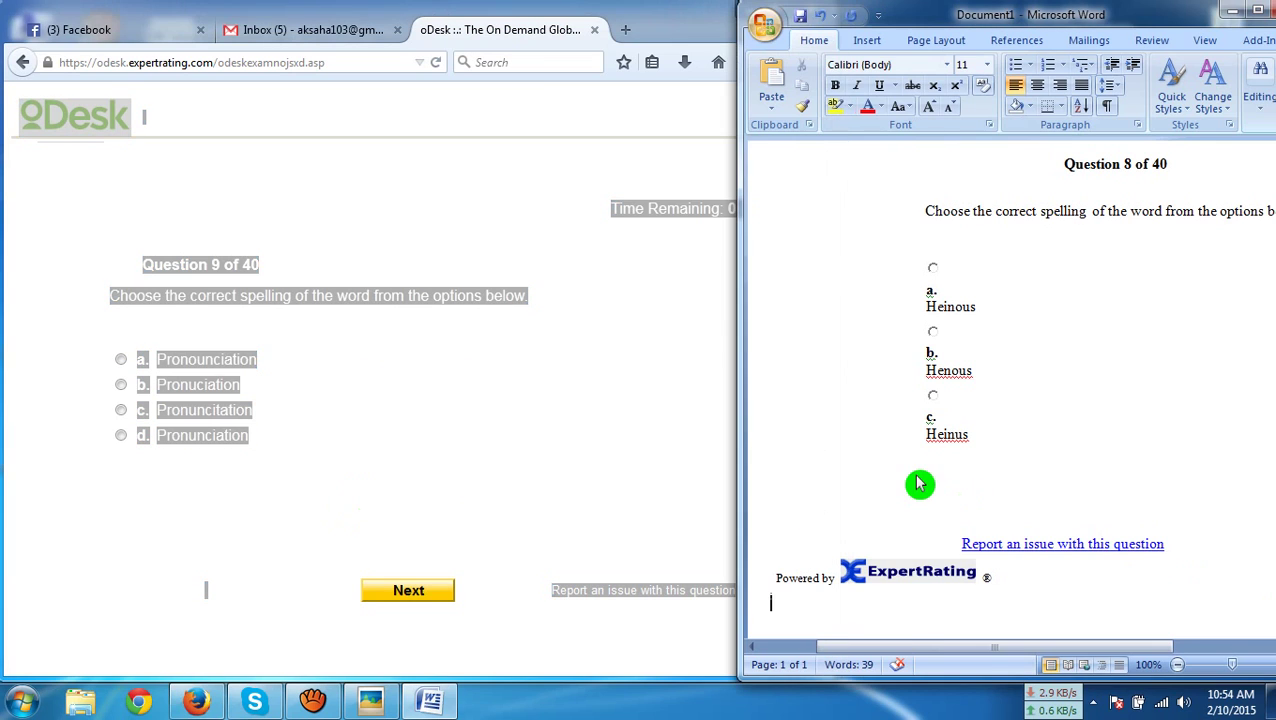
pyautogui.hotkey('ctrl', 'a')
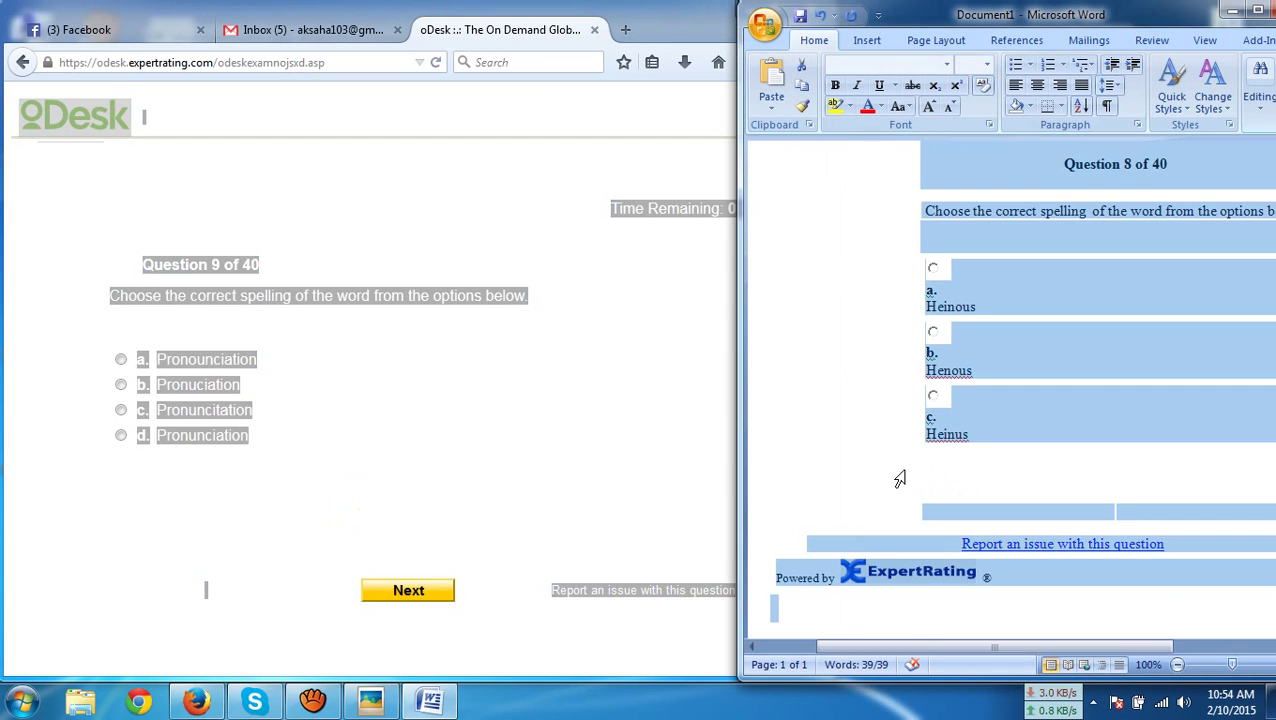
pyautogui.write('Question 9 of 40 Choose the correct spelling of the word from the options below. a. Pronounciation b. Pronuciation c. Pronuncitation d. Pronunciation Report an issue with this question Powered by ExpertRating ®')
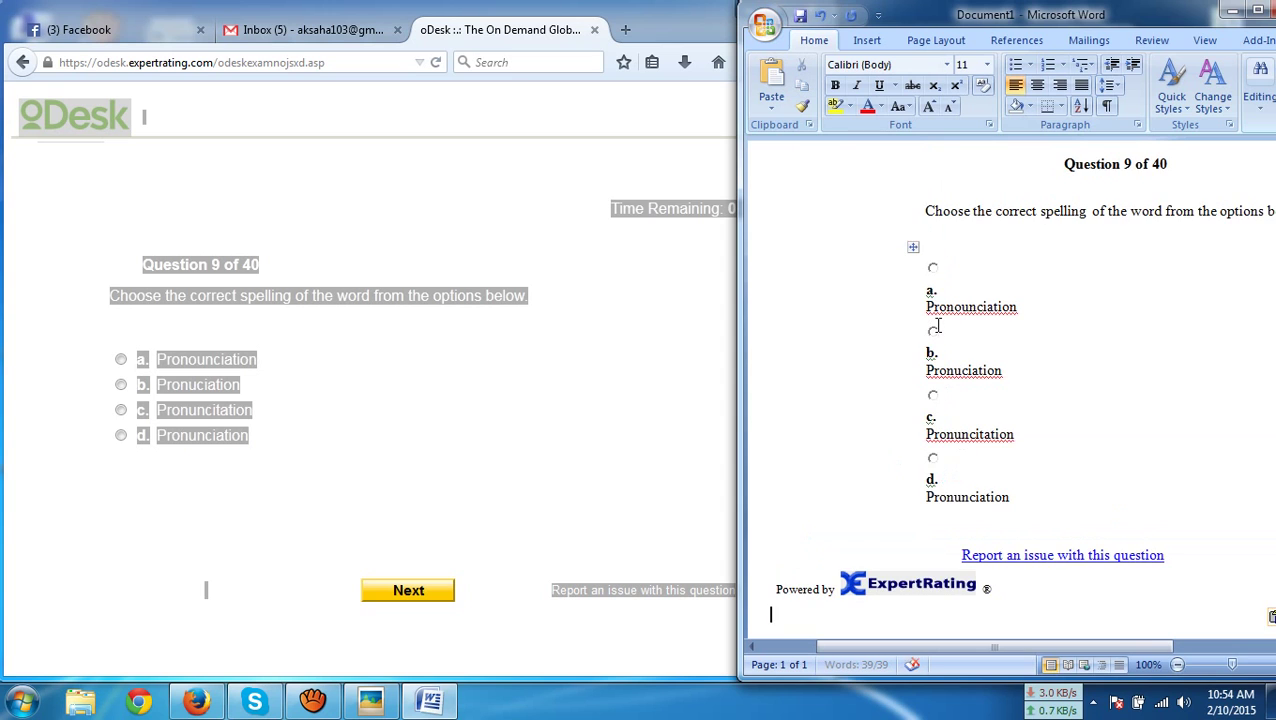
pyautogui.scroll(-2, 937, 322)
pyautogui.scroll(3, 824, 430)
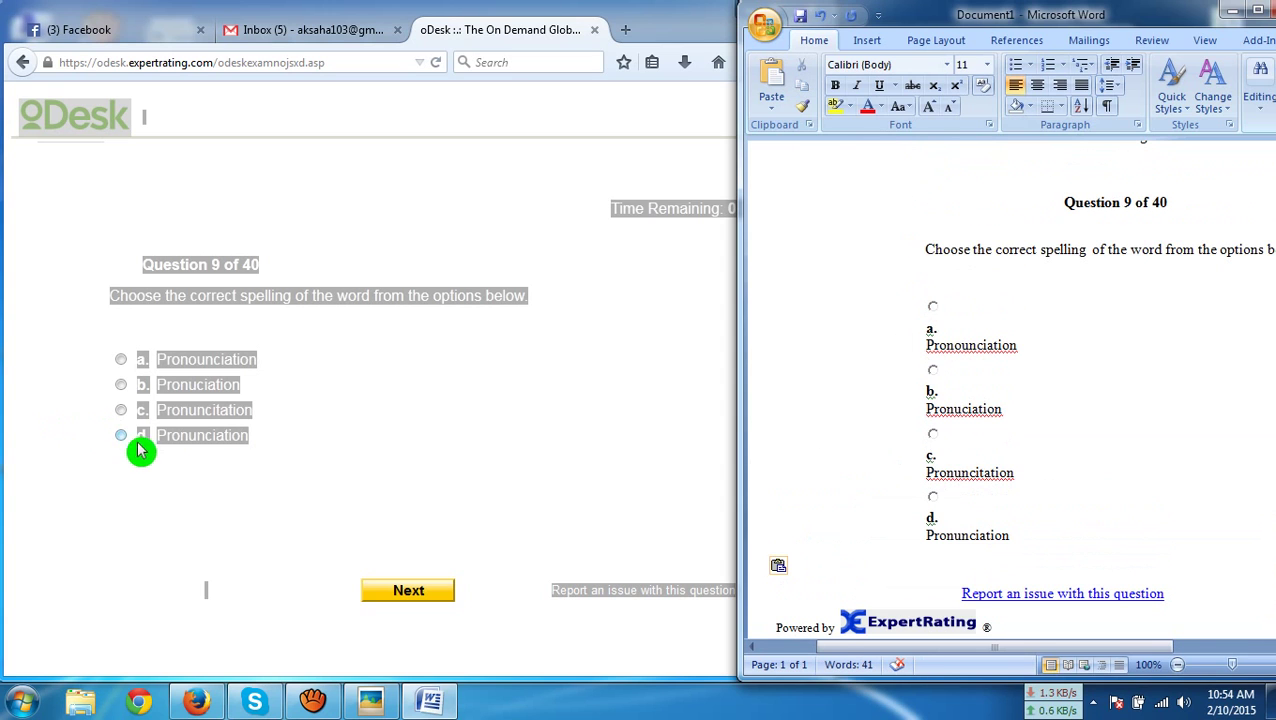
pyautogui.click(138, 438)
pyautogui.click(404, 598)
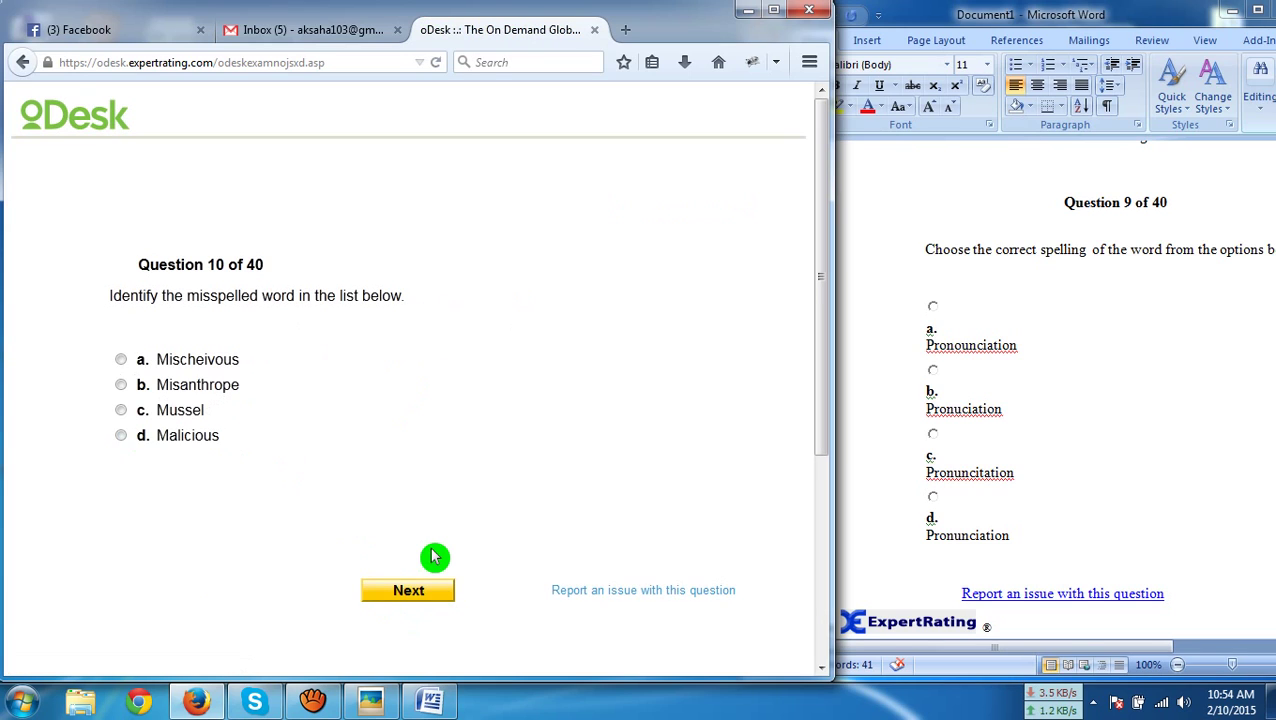
# Paste question 10 into Document1 and submit 'Mischeivous' as the misspelled word
pyautogui.hotkey('ctrl', 'a')
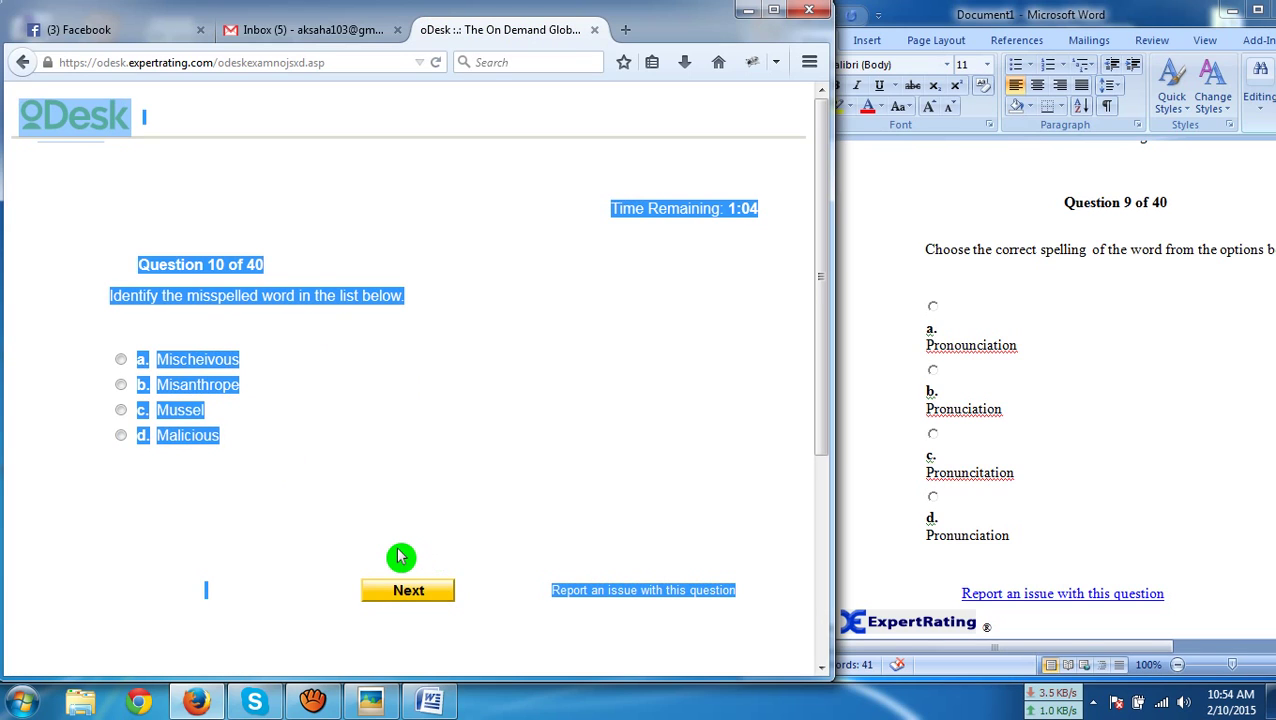
pyautogui.click(876, 426)
pyautogui.hotkey('ctrl', 'a')
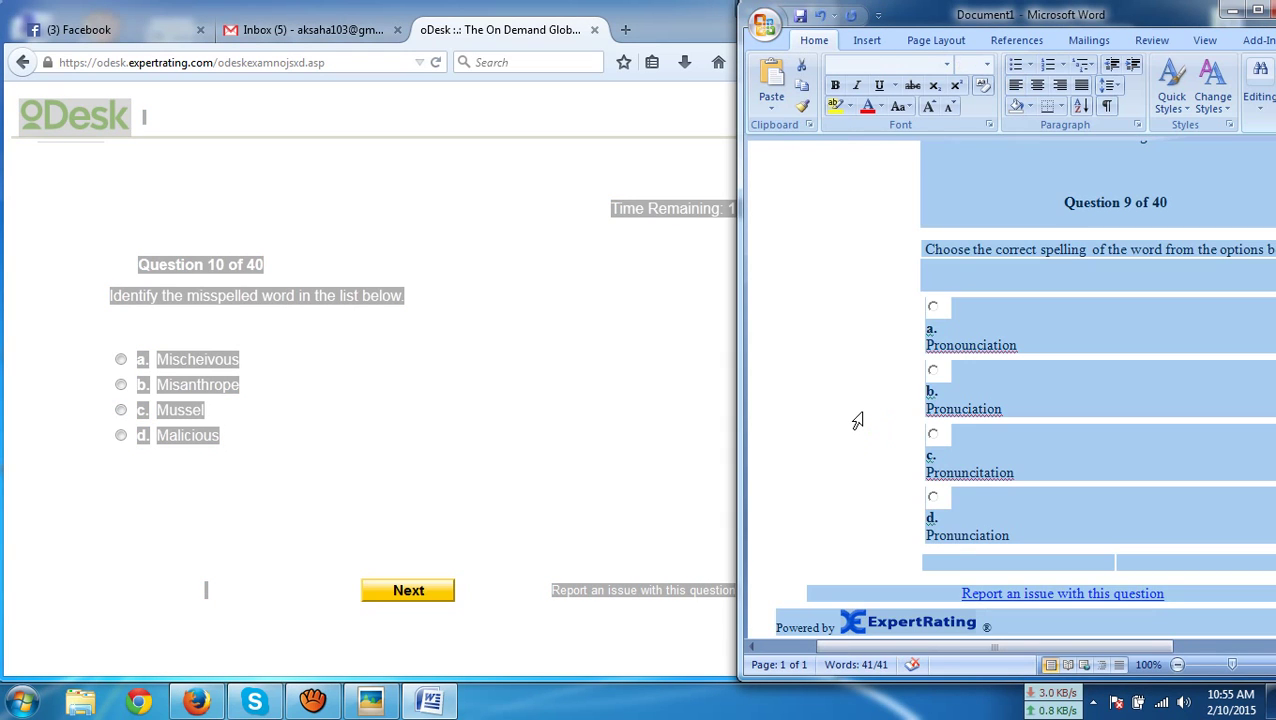
pyautogui.hotkey('ctrl', 'v')
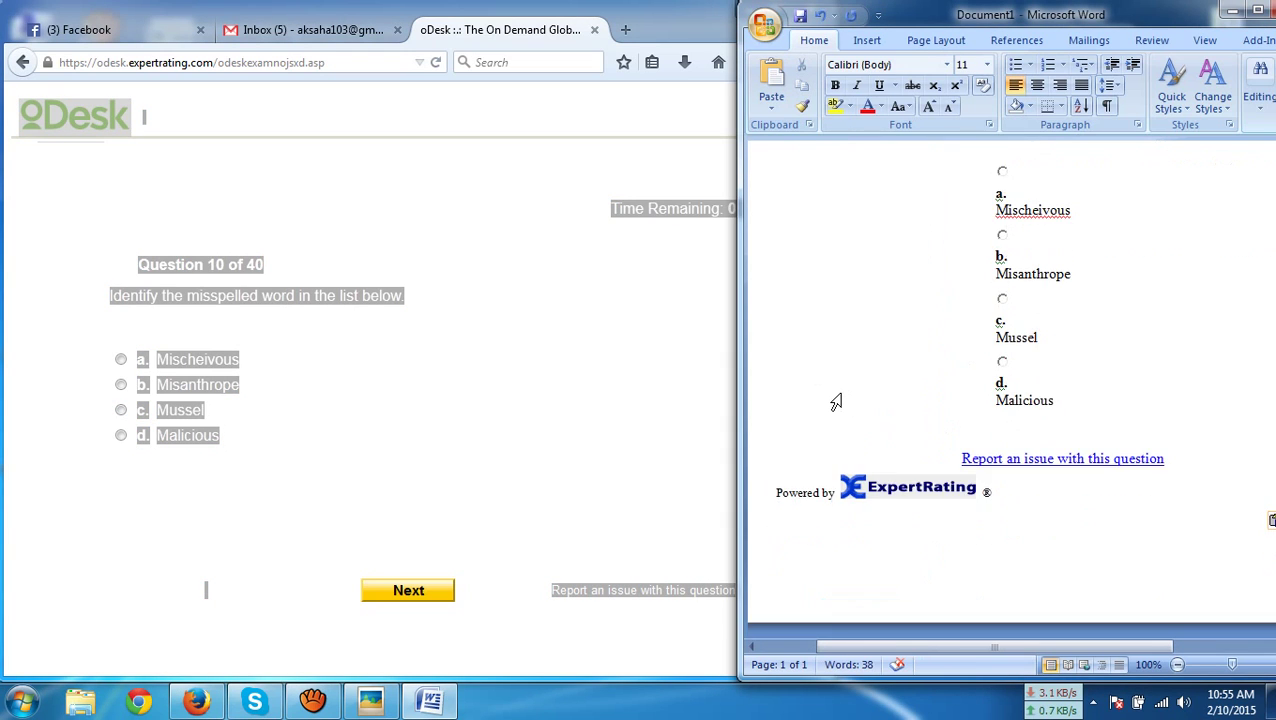
pyautogui.scroll(3, 877, 402)
pyautogui.click(251, 373)
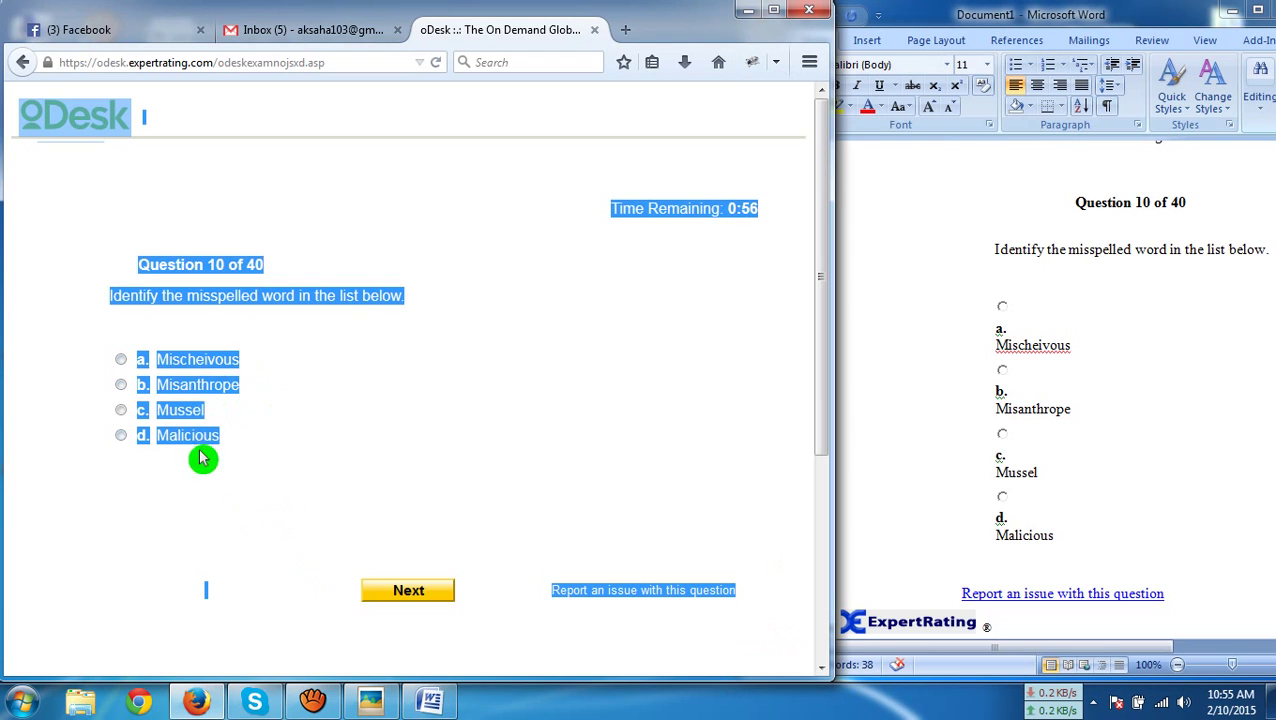
pyautogui.click(191, 365)
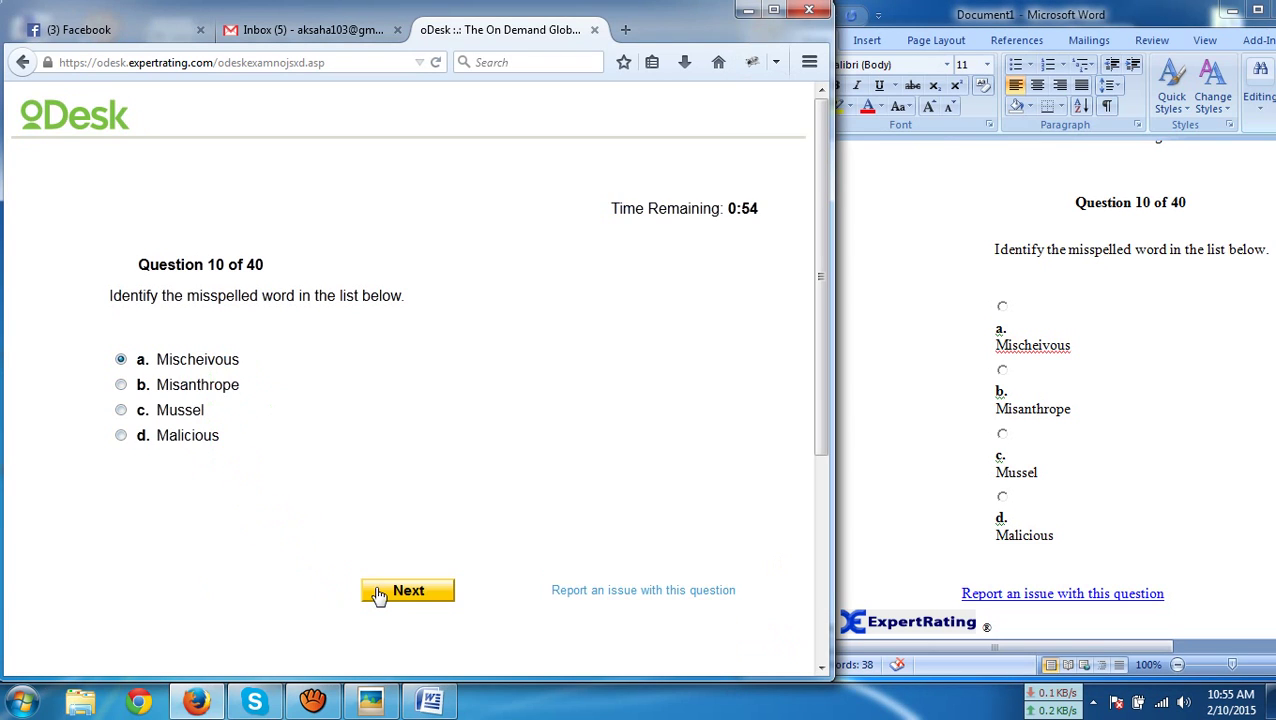
pyautogui.click(379, 595)
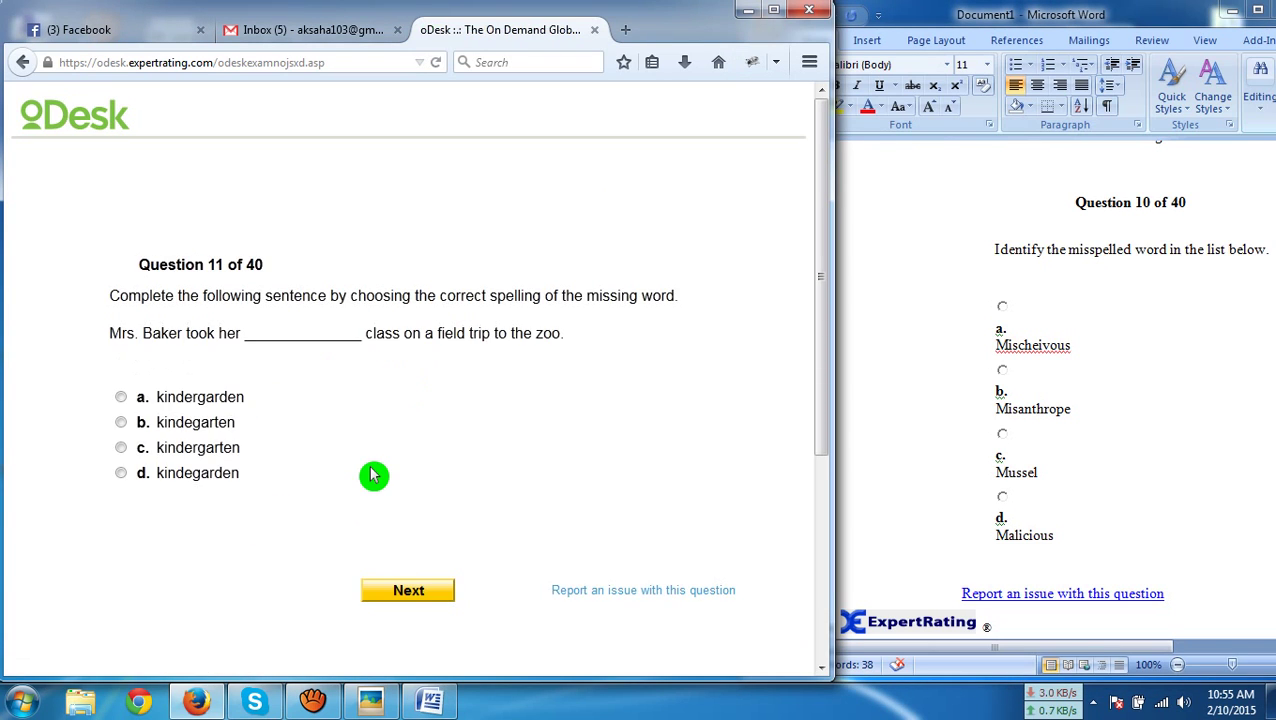
# Paste question 11 into Document1 and submit 'kindergarten'
pyautogui.hotkey('ctrl', 'a')
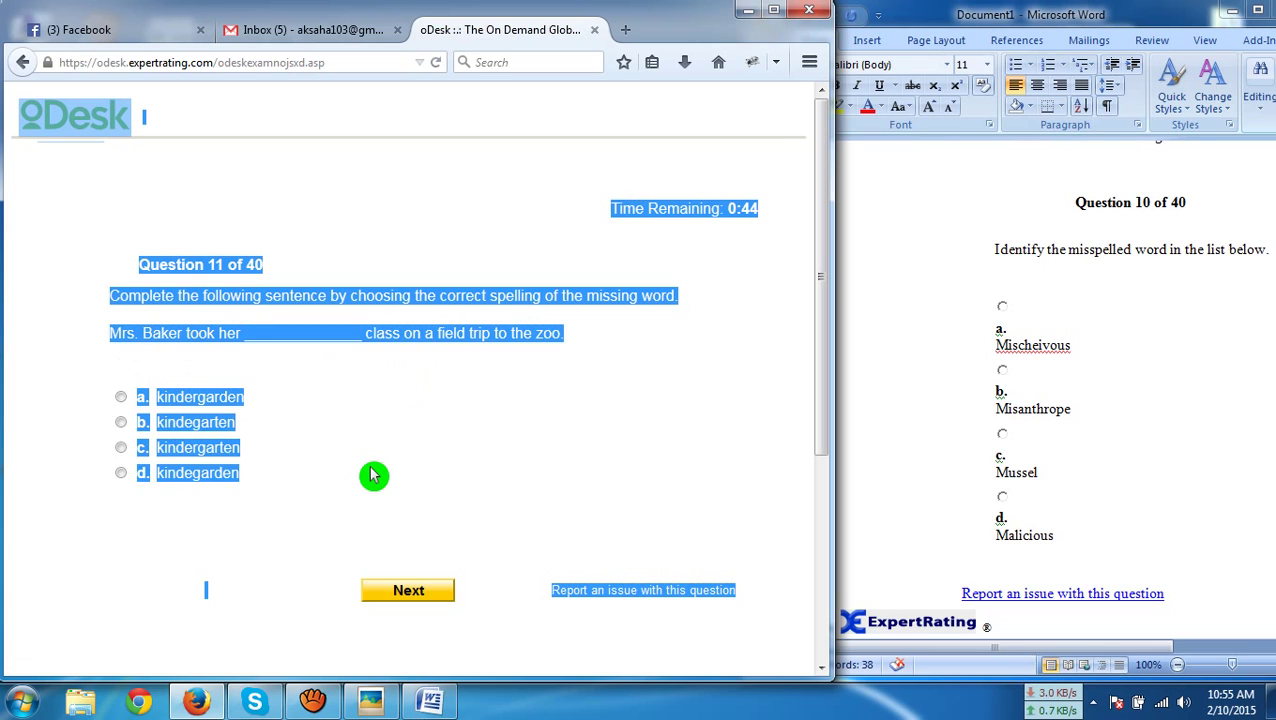
pyautogui.click(913, 468)
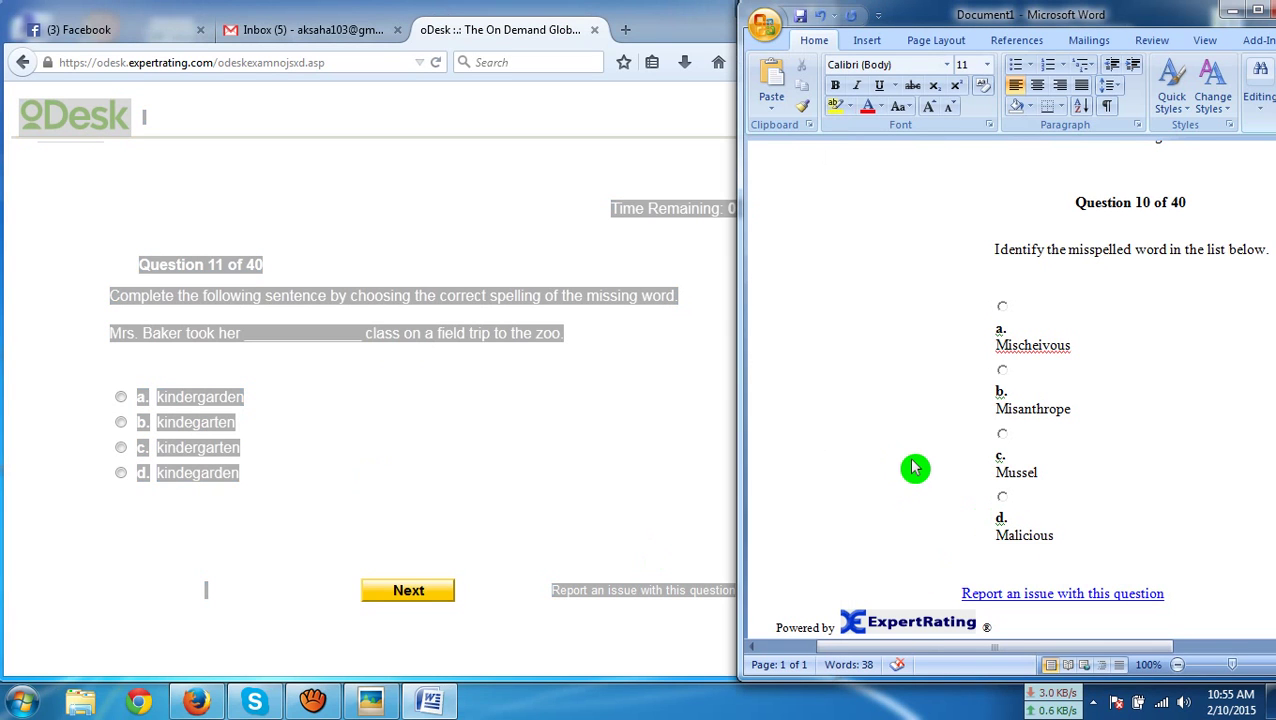
pyautogui.hotkey('ctrl', 'a')
pyautogui.hotkey('ctrl', 'v')
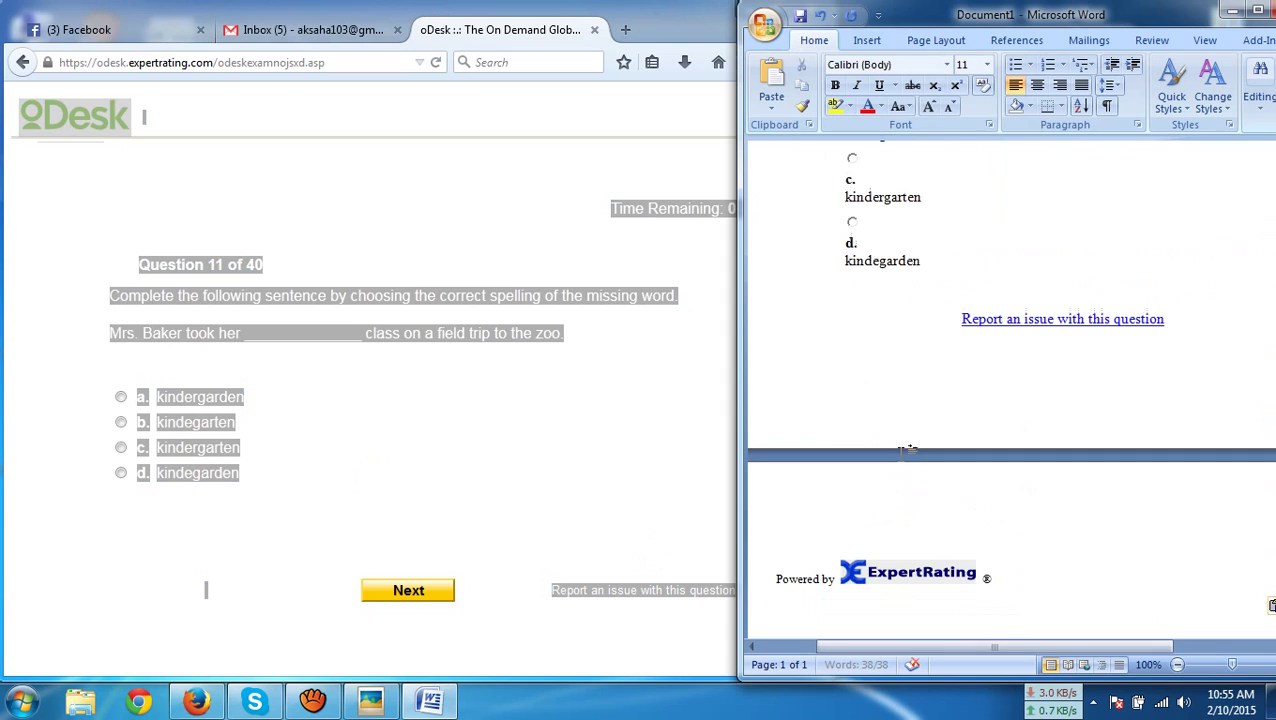
pyautogui.scroll(3, 987, 493)
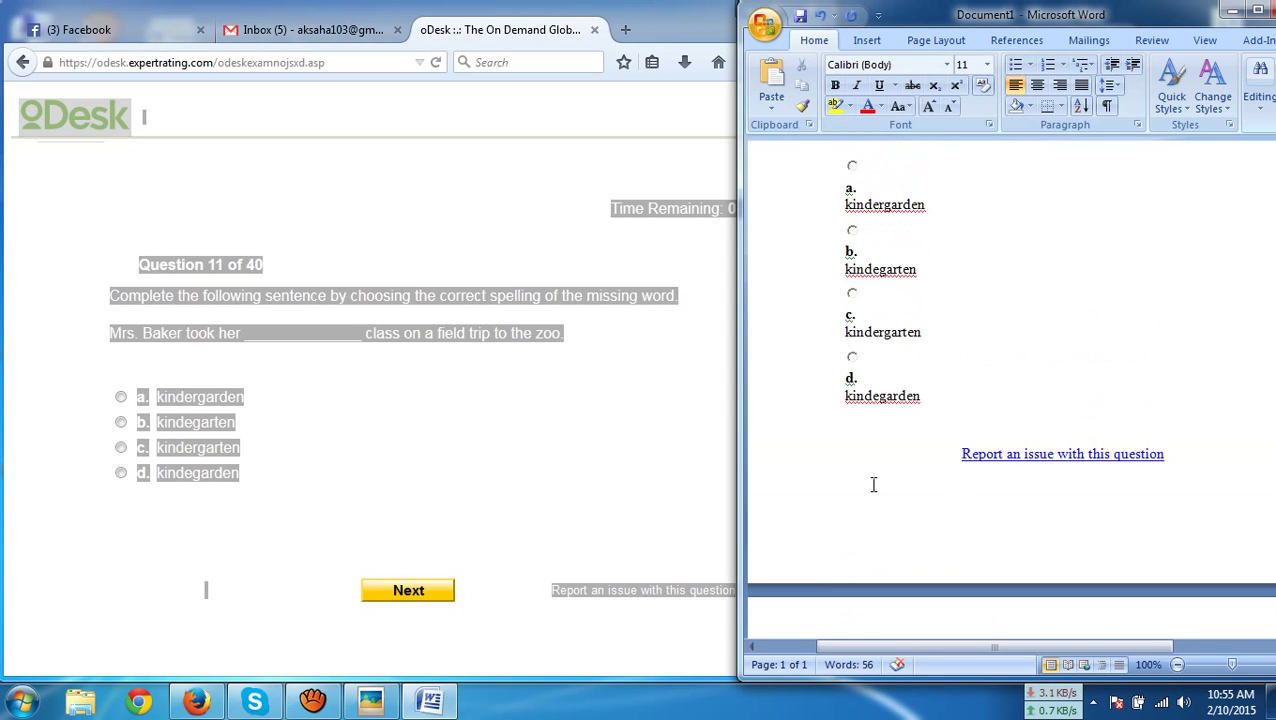
pyautogui.click(165, 465)
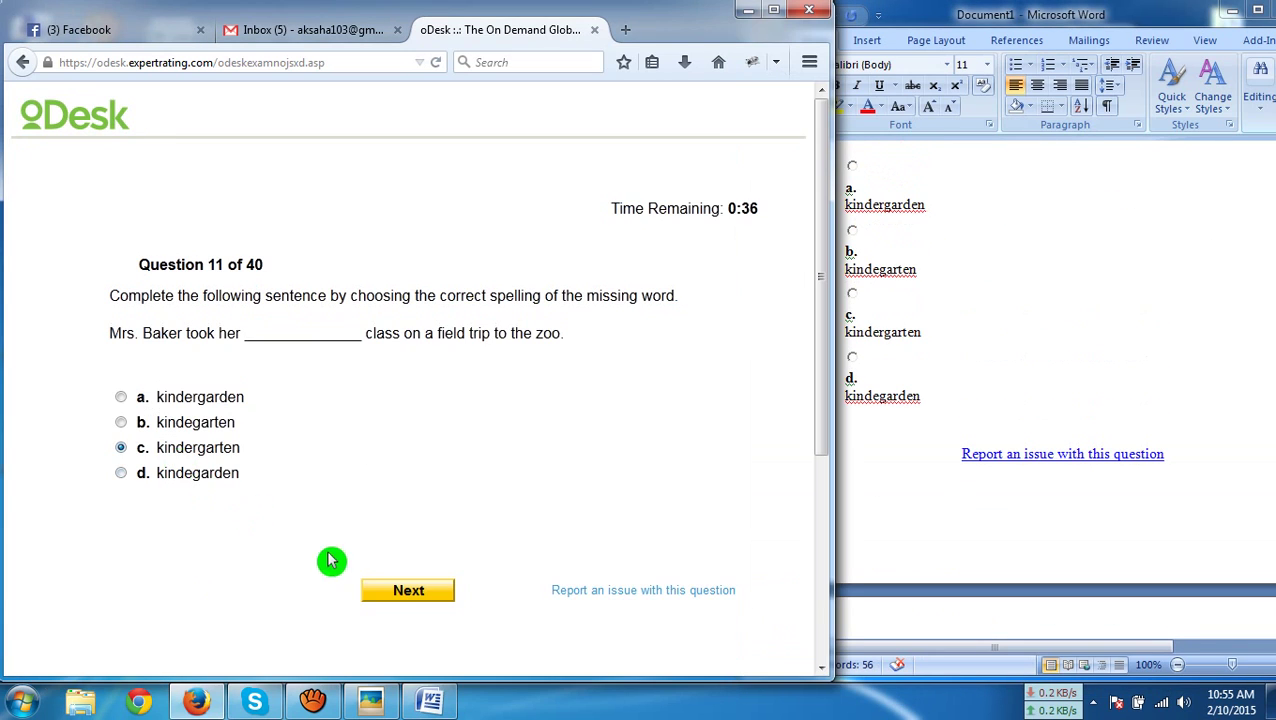
pyautogui.click(399, 592)
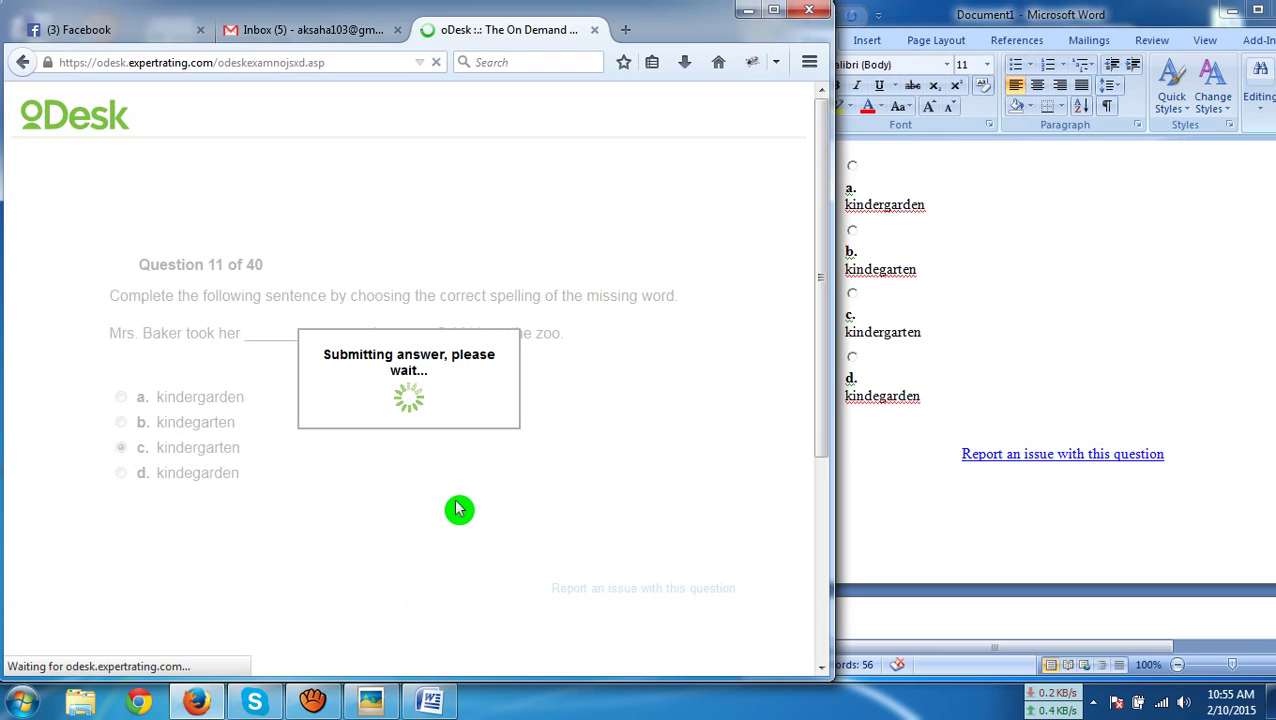
# Paste question 12 into Document1 and submit option a, 'plagiarism'
pyautogui.hotkey('ctrl', 'a')
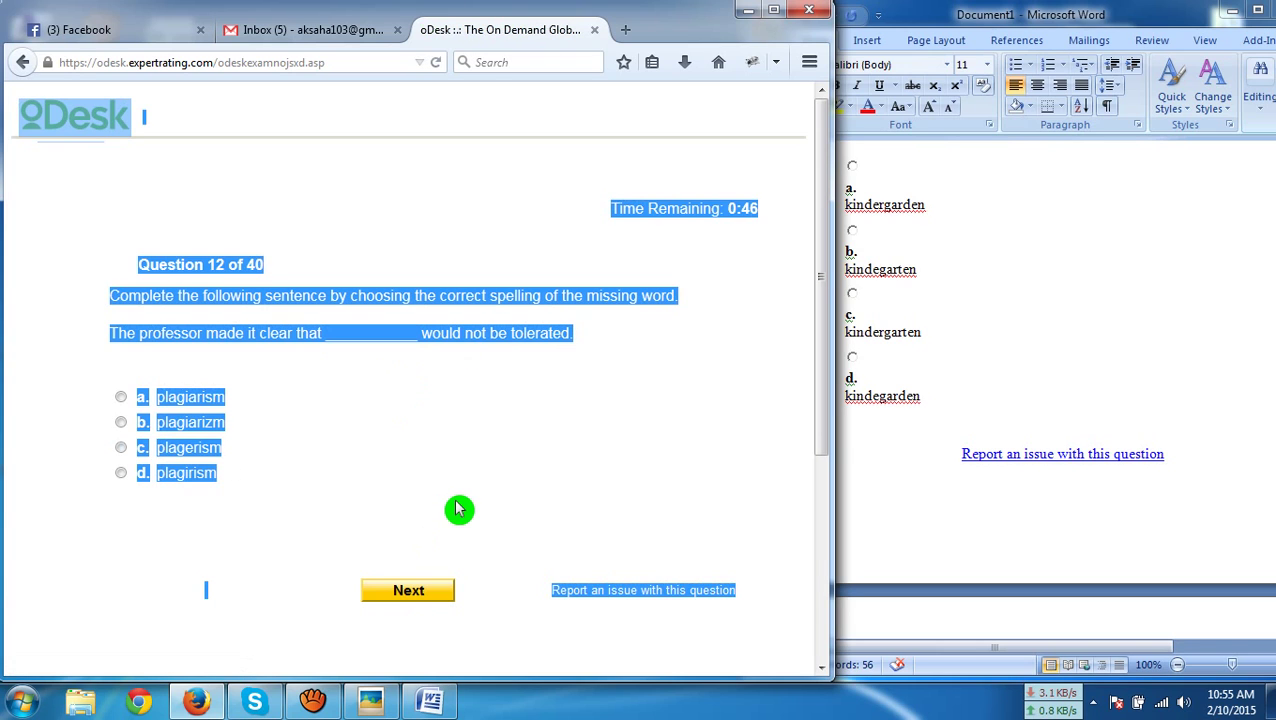
pyautogui.click(893, 455)
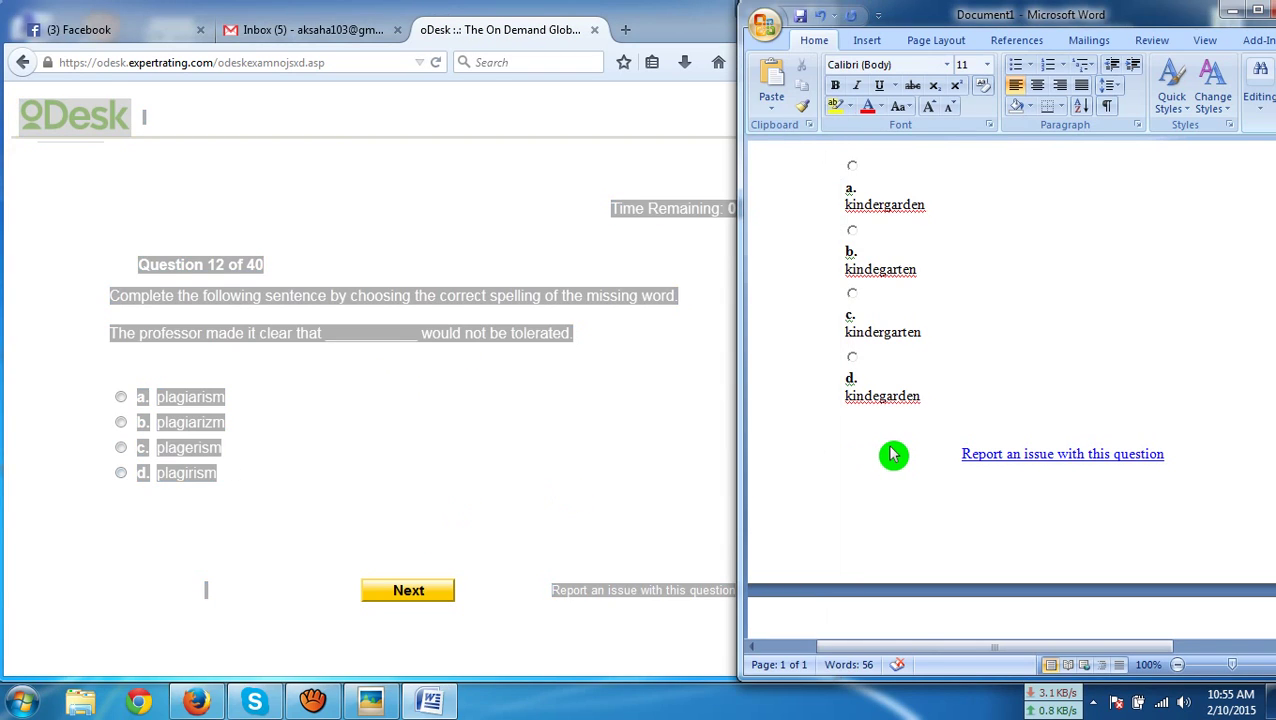
pyautogui.hotkey('ctrl', 'a')
pyautogui.hotkey('ctrl', 'v')
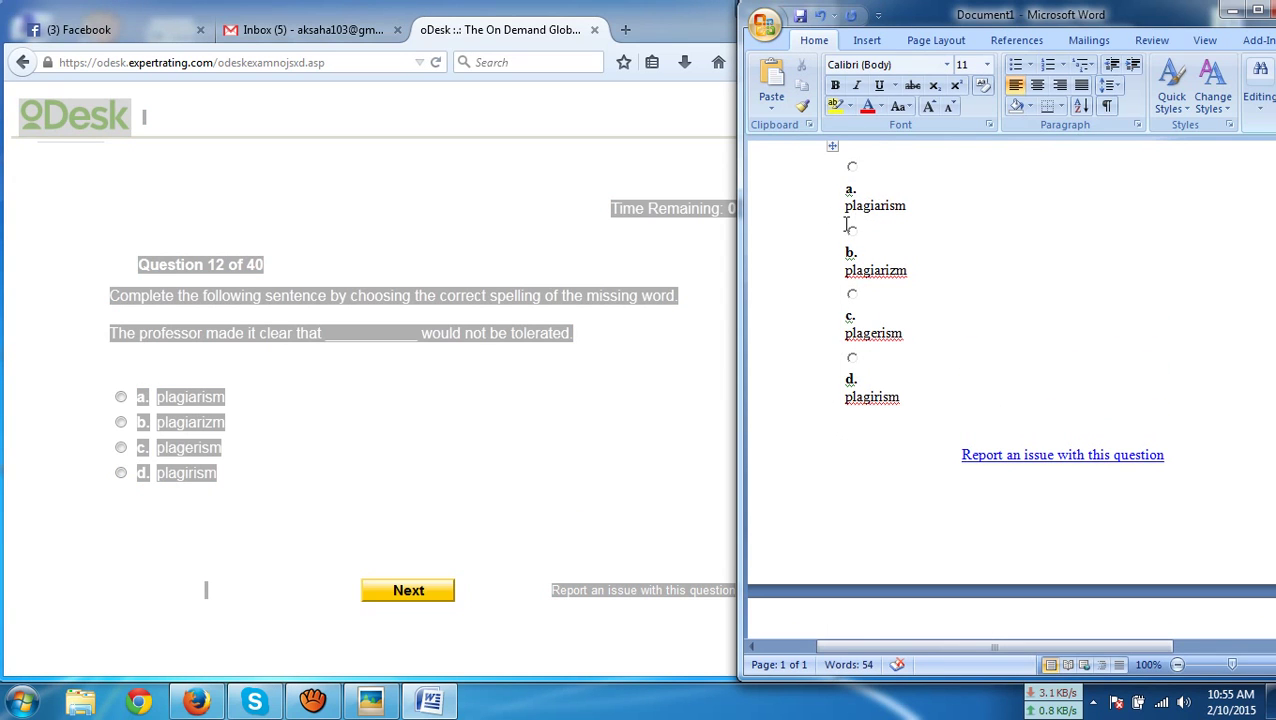
pyautogui.click(170, 399)
pyautogui.click(405, 596)
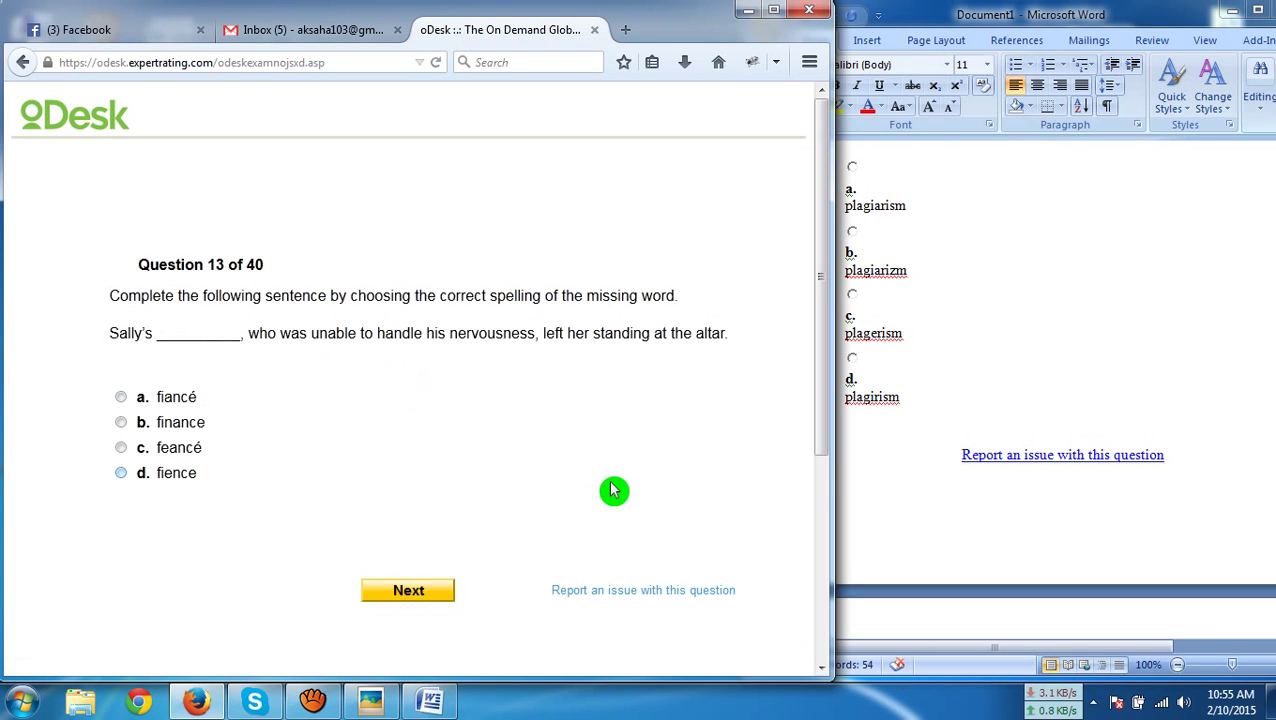
# Paste question 13 into the Word document and submit 'finance' as the answer
pyautogui.hotkey('ctrl', 'a')
pyautogui.hotkey('ctrl', 'c')
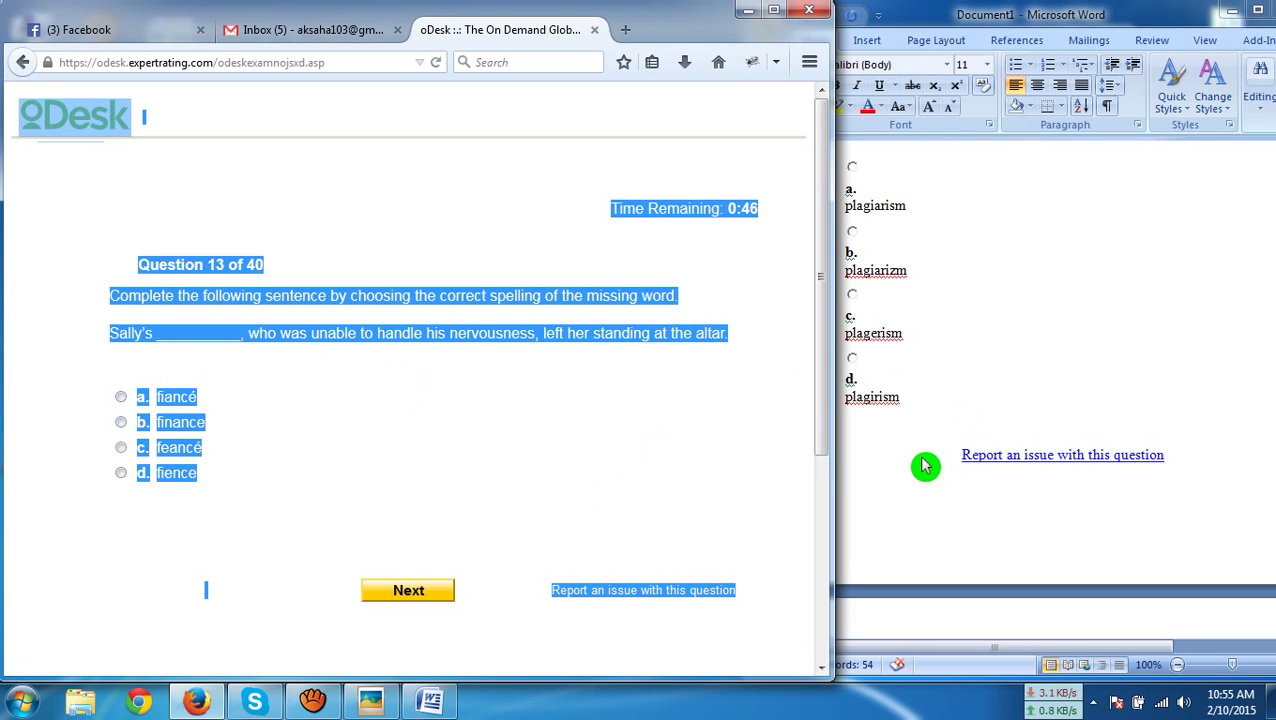
pyautogui.click(902, 455)
pyautogui.hotkey('ctrl', 'a')
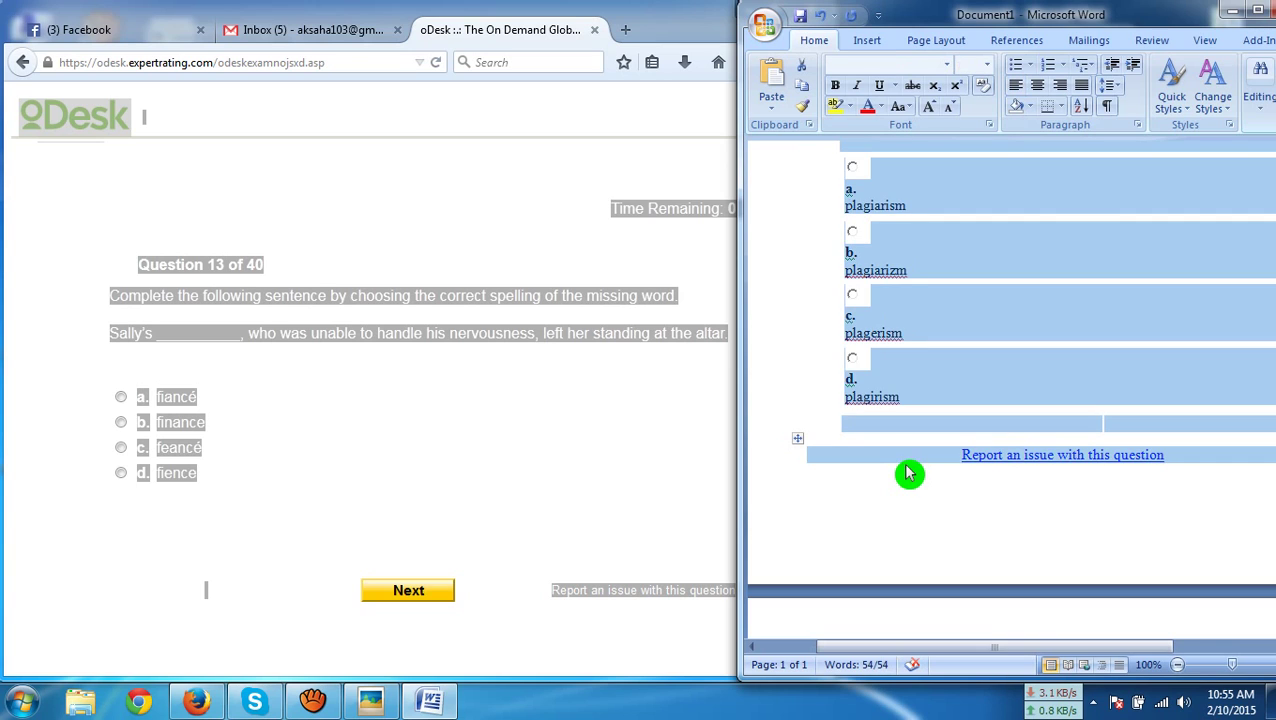
pyautogui.hotkey('ctrl', 'v')
pyautogui.scroll(1, 877, 407)
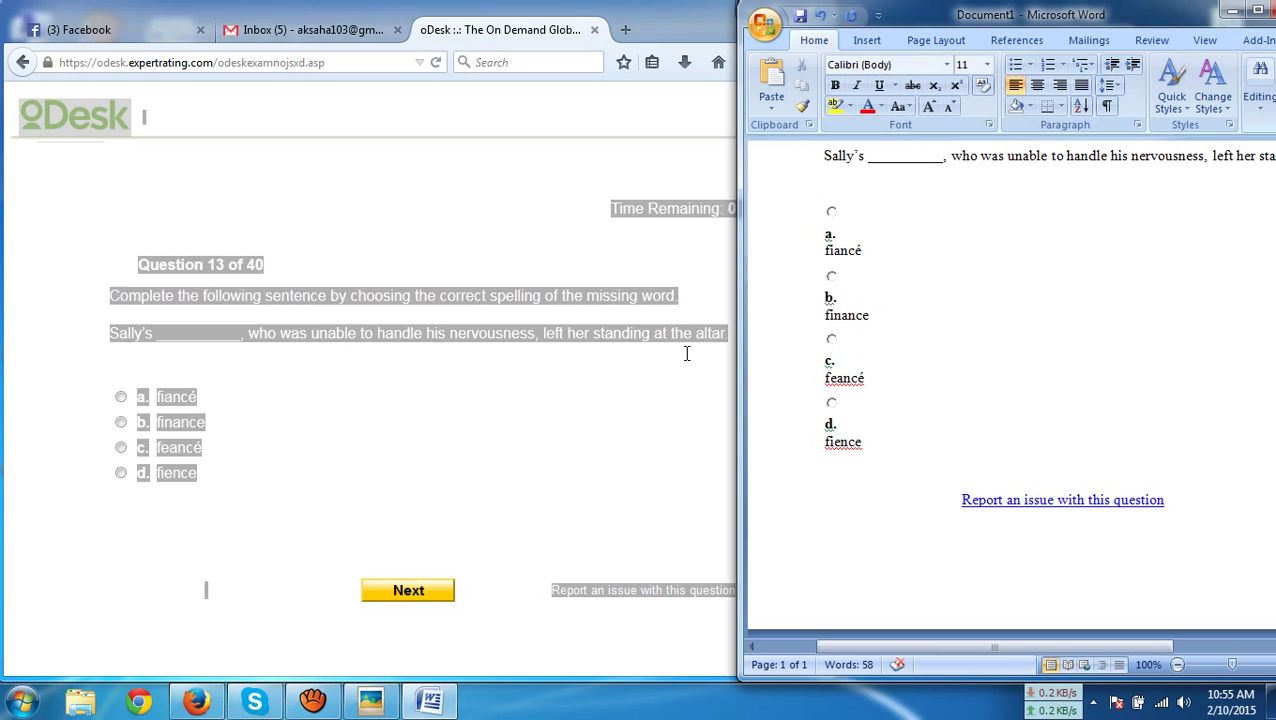
pyautogui.click(170, 425)
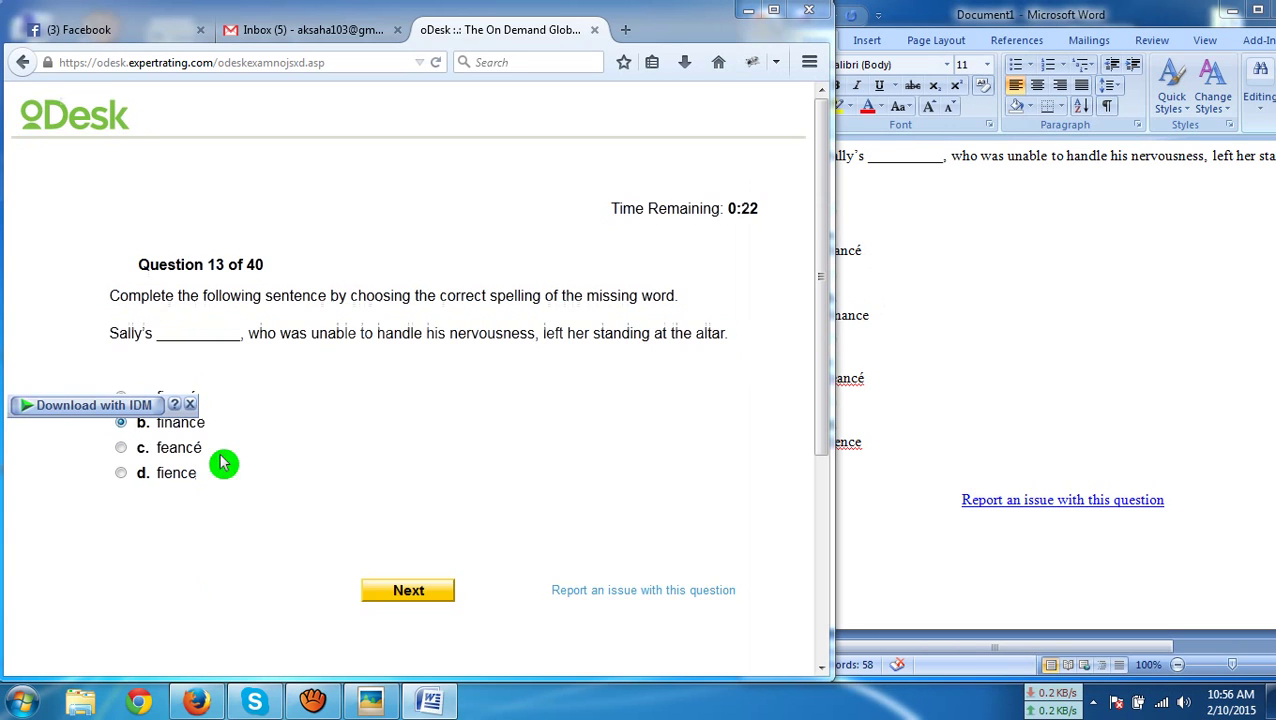
pyautogui.click(391, 584)
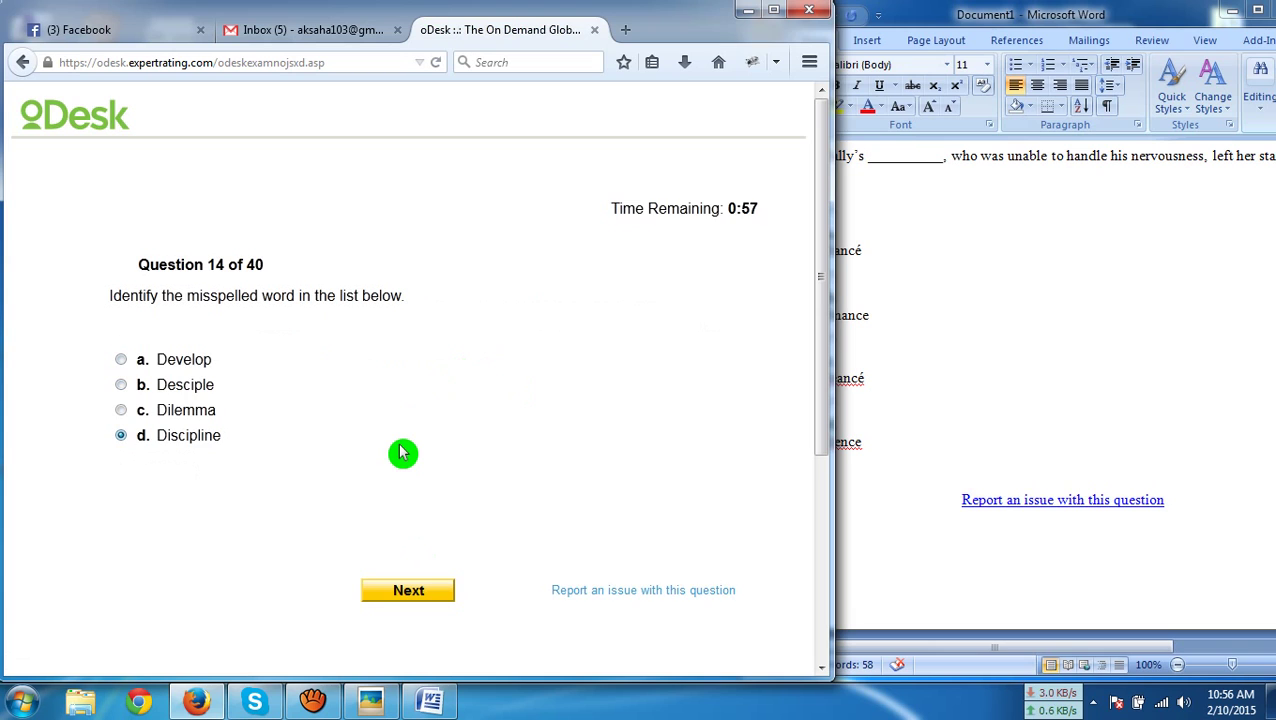
# Paste question 14 into Word and submit 'Desciple' as the misspelled word
pyautogui.hotkey('ctrl', 'a')
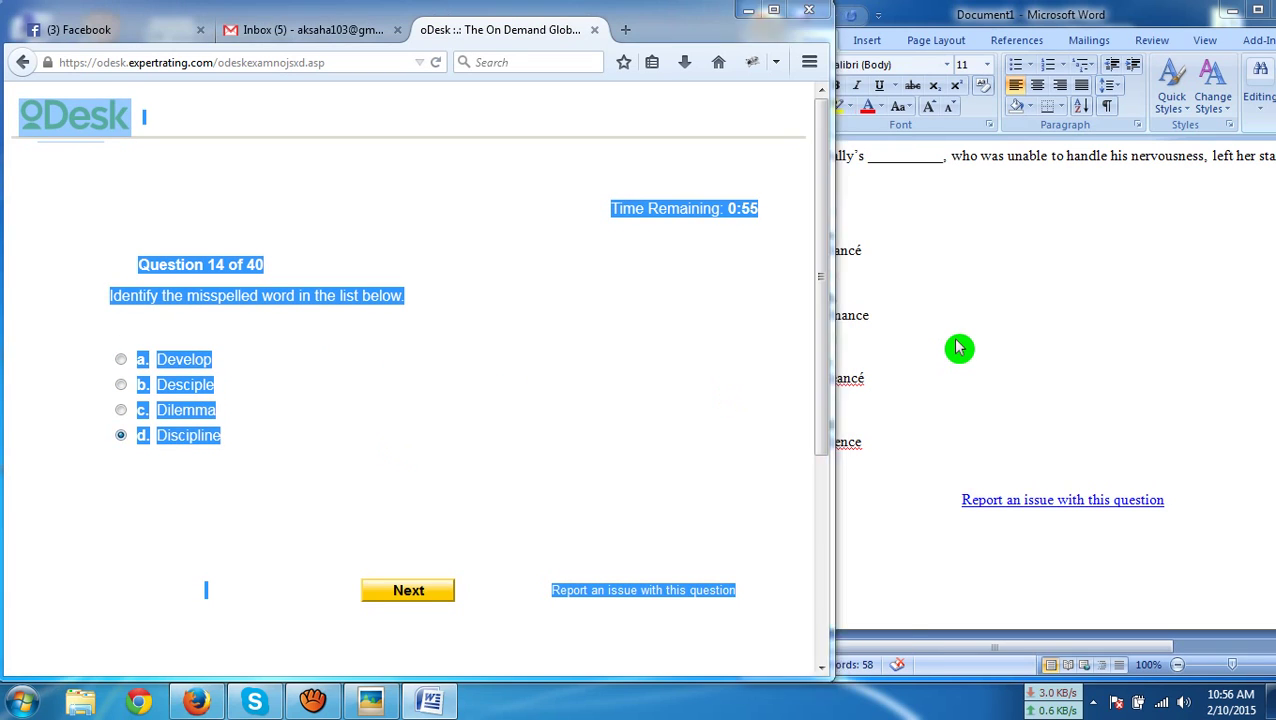
pyautogui.click(957, 347)
pyautogui.hotkey('ctrl', 'a')
pyautogui.write('Question 14 of 40 Identify the misspelled word in the list below. a. Develop b. Desciple c. Dilemma d. Discipline Report an issue with this question Powered by ExpertRating ®')
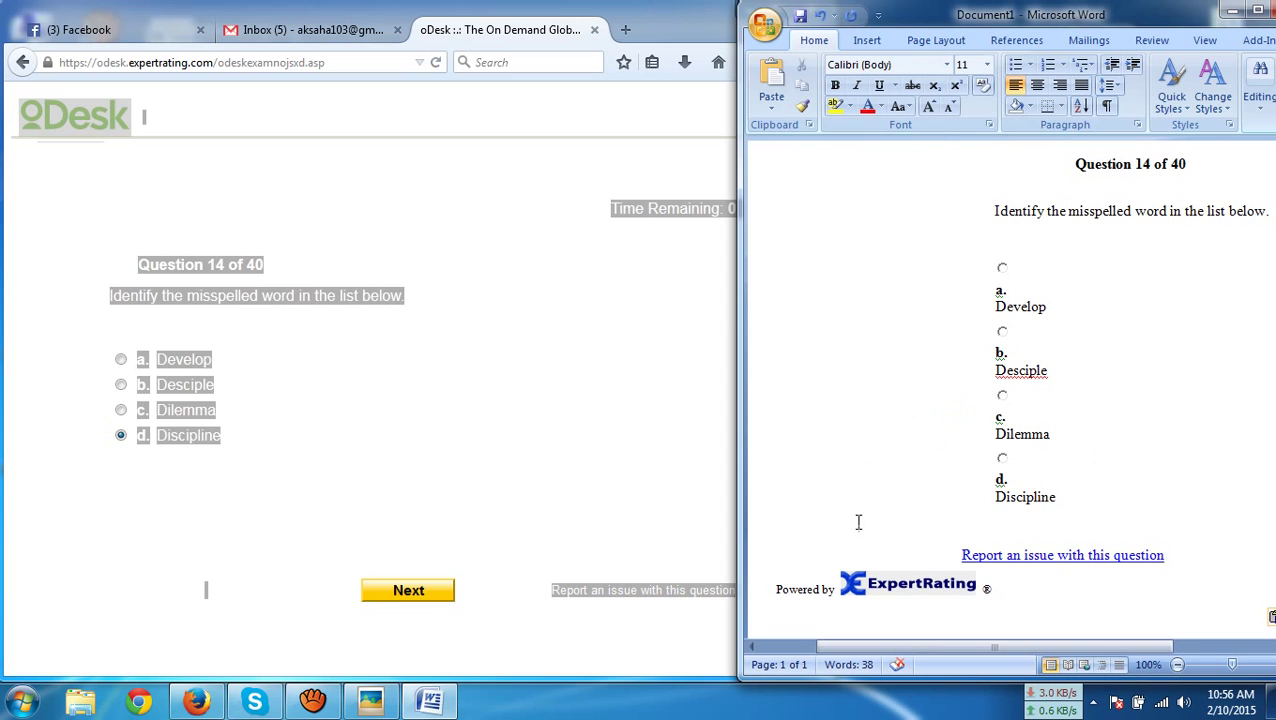
pyautogui.click(183, 390)
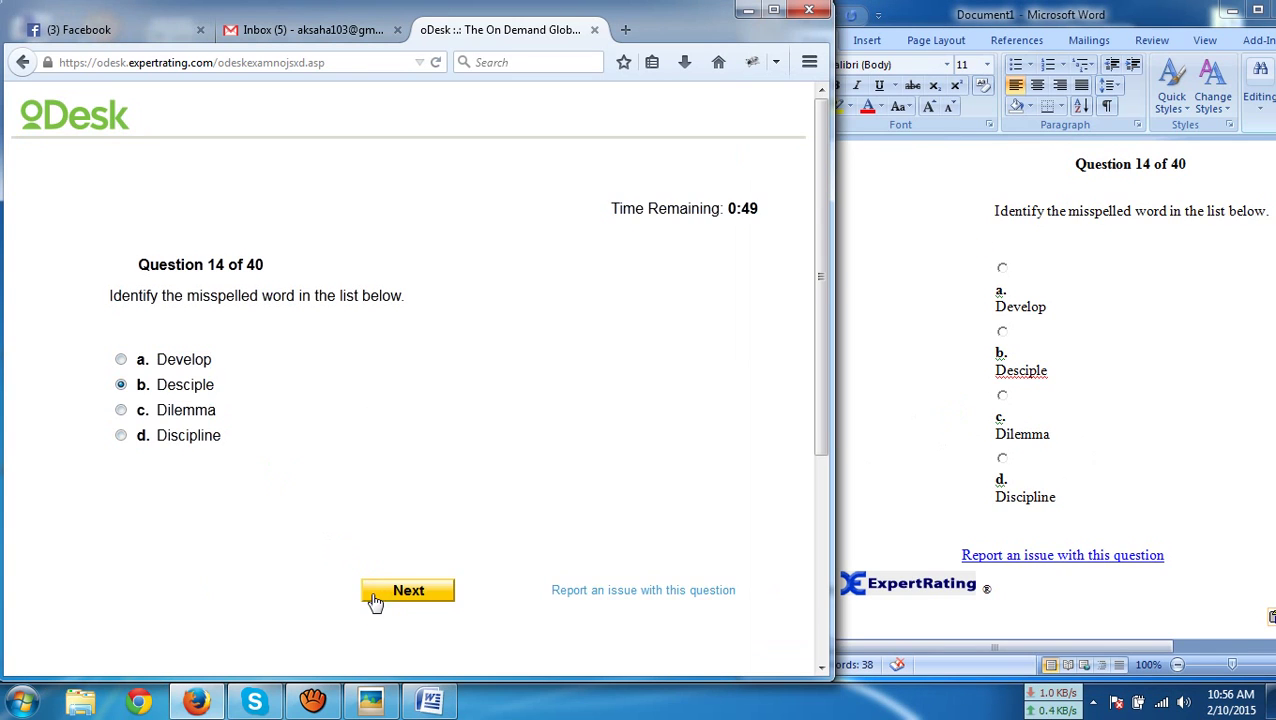
pyautogui.click(377, 598)
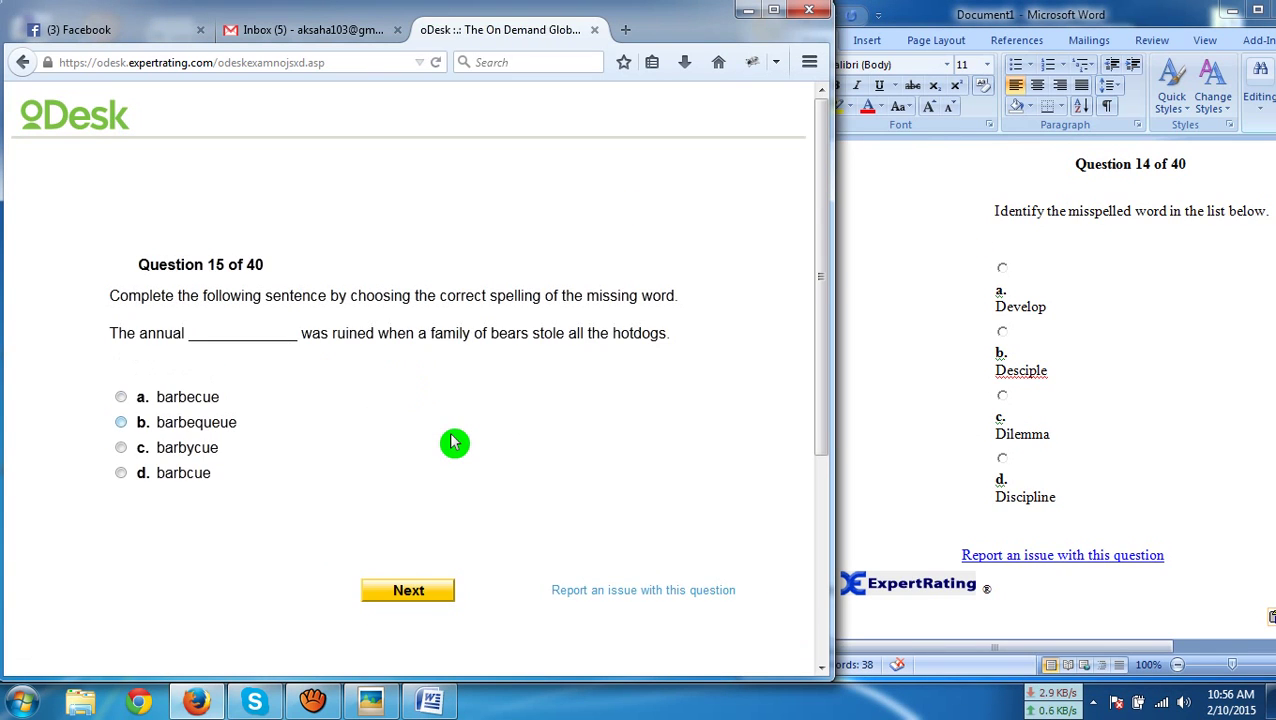
# Paste question 15 into Word and submit 'barbecue' as the answer
pyautogui.hotkey('ctrl', 'a')
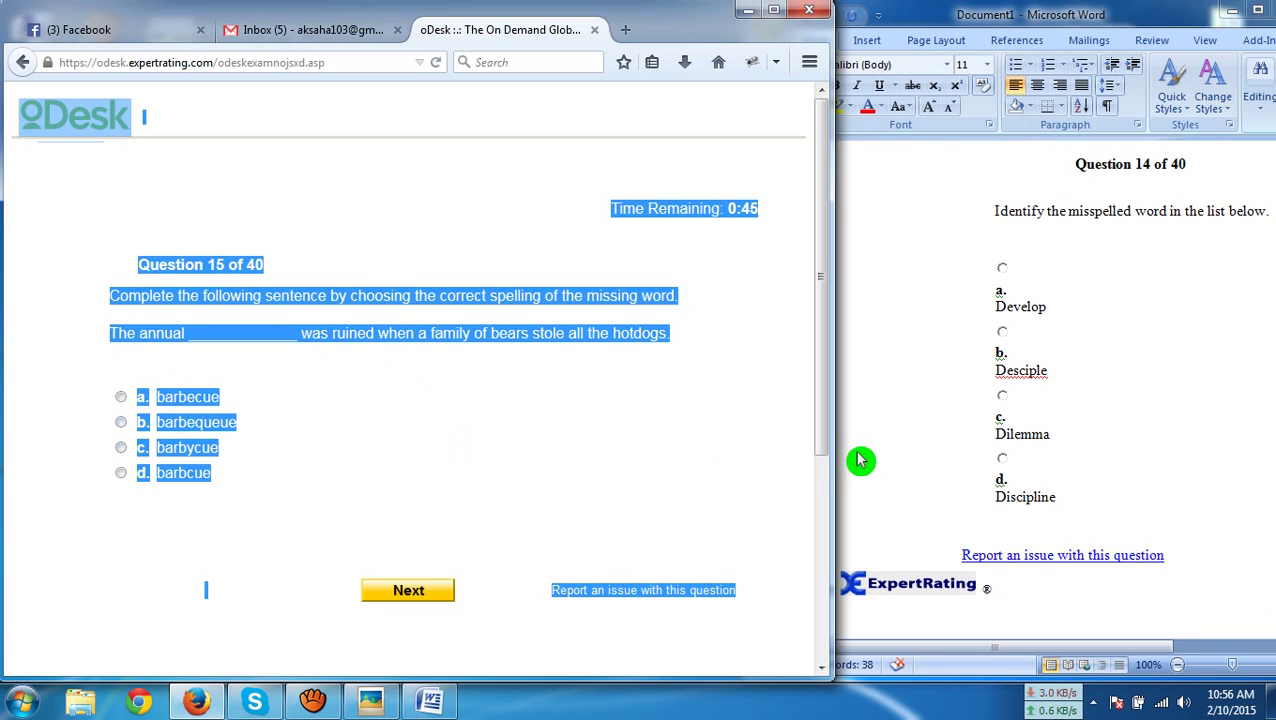
pyautogui.click(893, 471)
pyautogui.hotkey('ctrl', 'a')
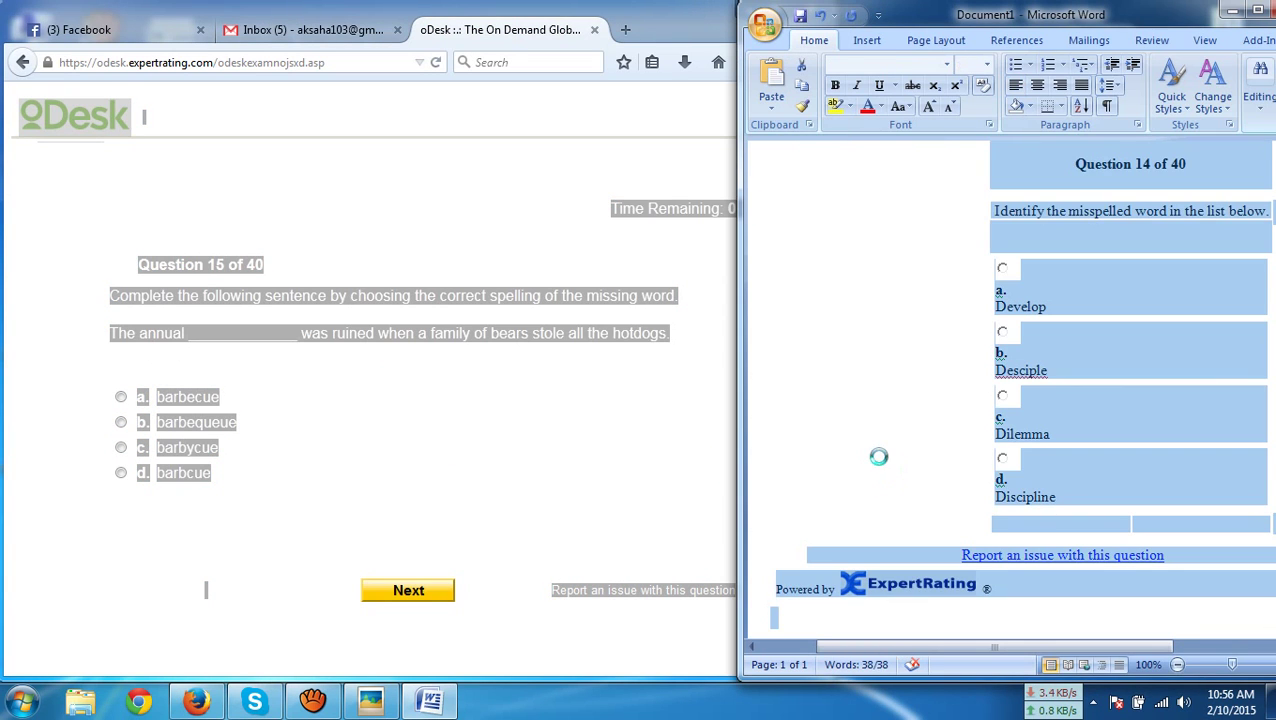
pyautogui.write('a. barbecue b. barbequeue c. barbycue d. barbcue Report an issue with this question')
pyautogui.click(138, 393)
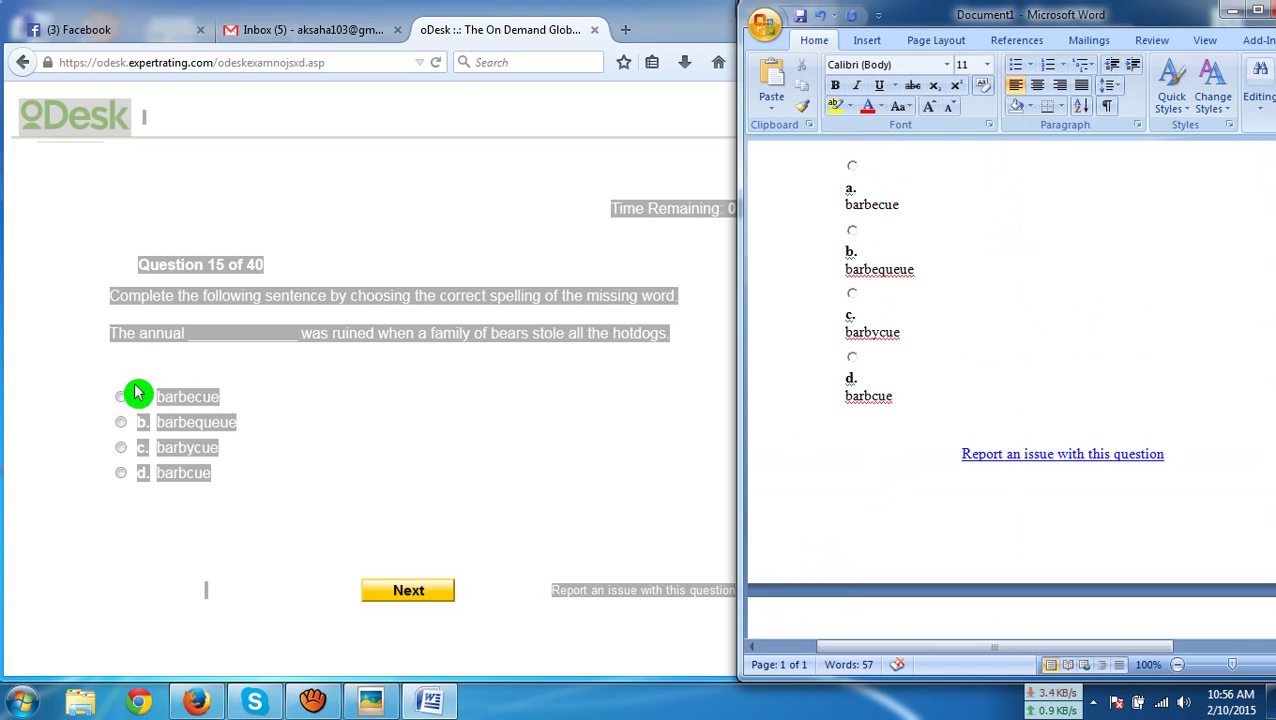
pyautogui.click(138, 393)
pyautogui.click(138, 395)
pyautogui.click(405, 589)
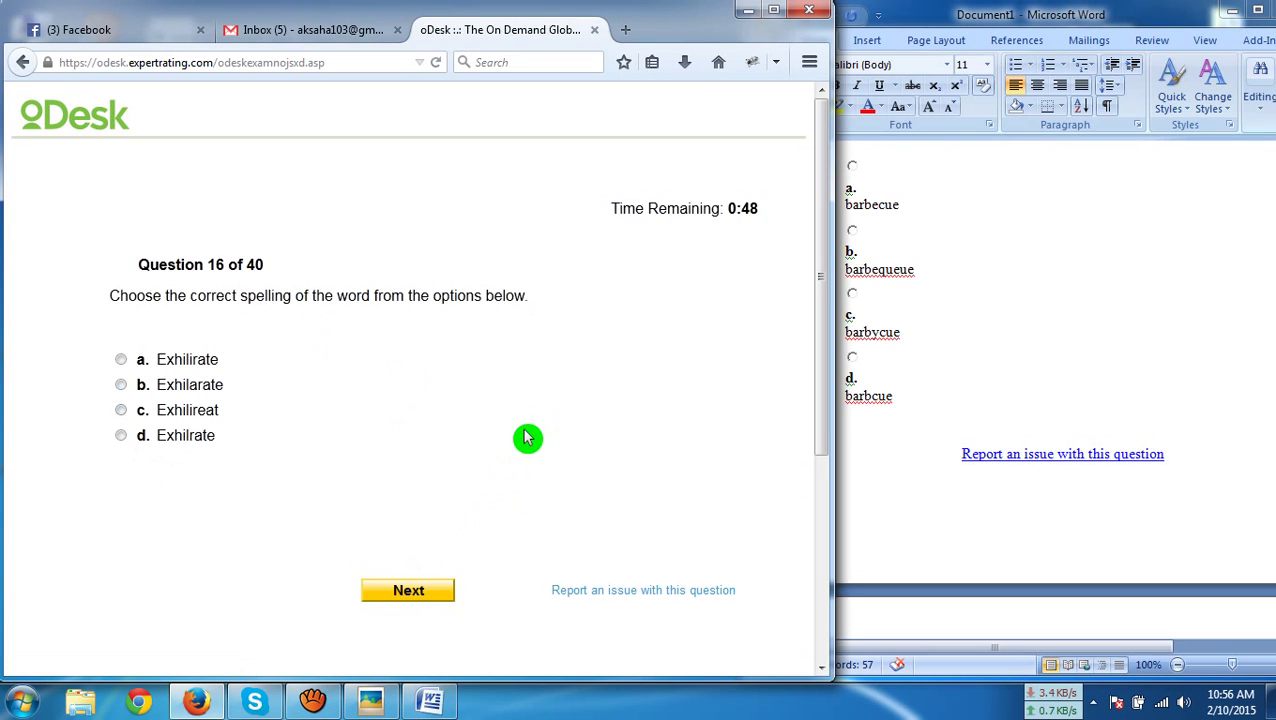
# Paste question 16 into Word and submit 'Exhilarate' as the correct spelling
pyautogui.hotkey('ctrl', 'a')
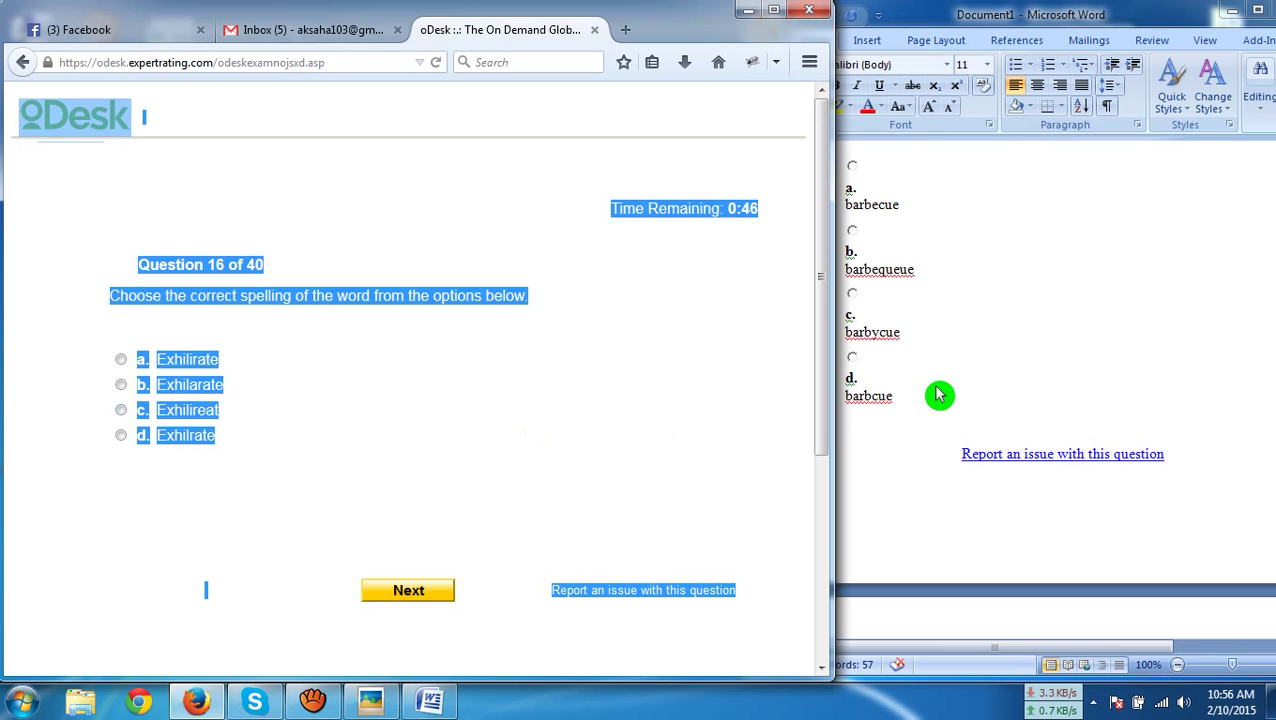
pyautogui.click(927, 390)
pyautogui.hotkey('ctrl', 'a')
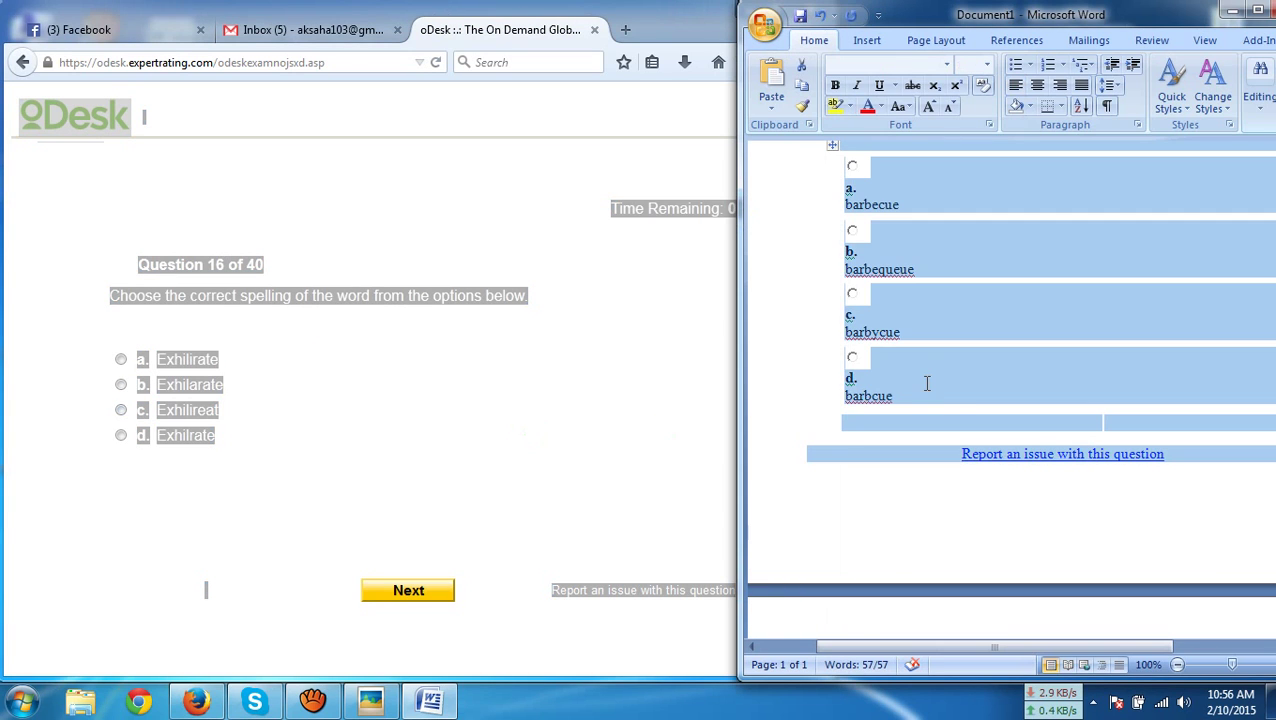
pyautogui.hotkey('ctrl', 'v')
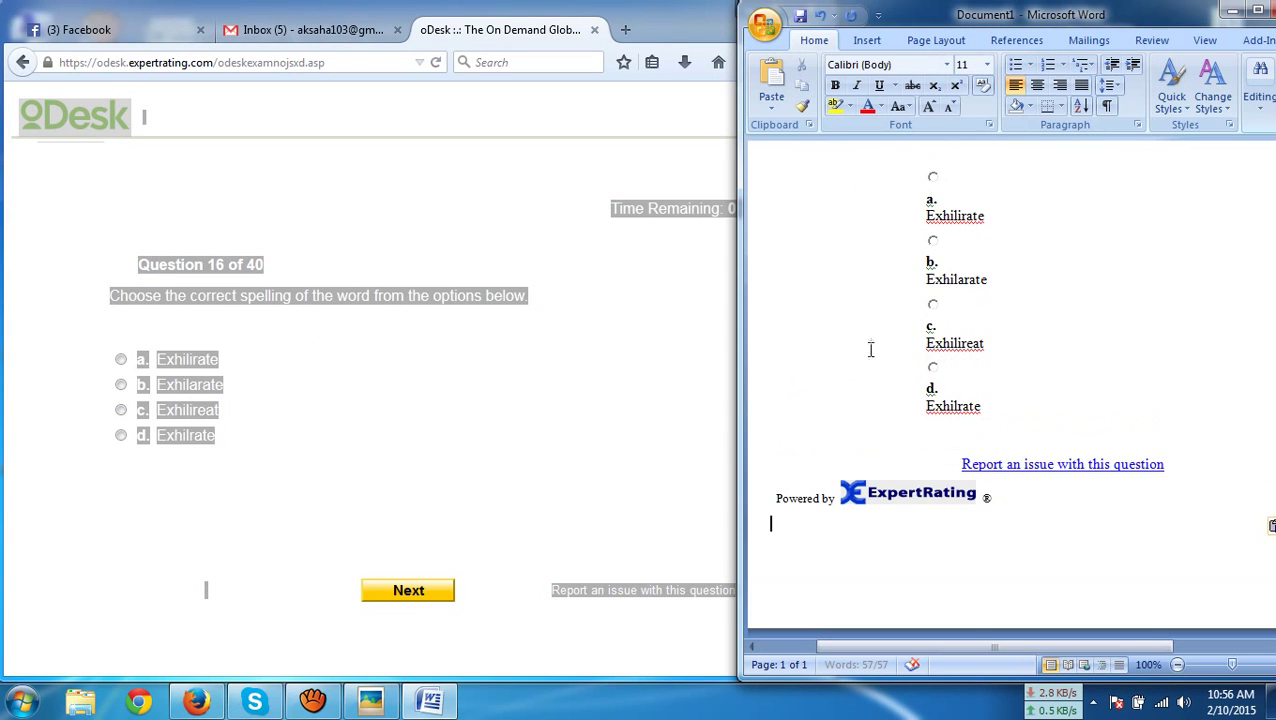
pyautogui.click(222, 390)
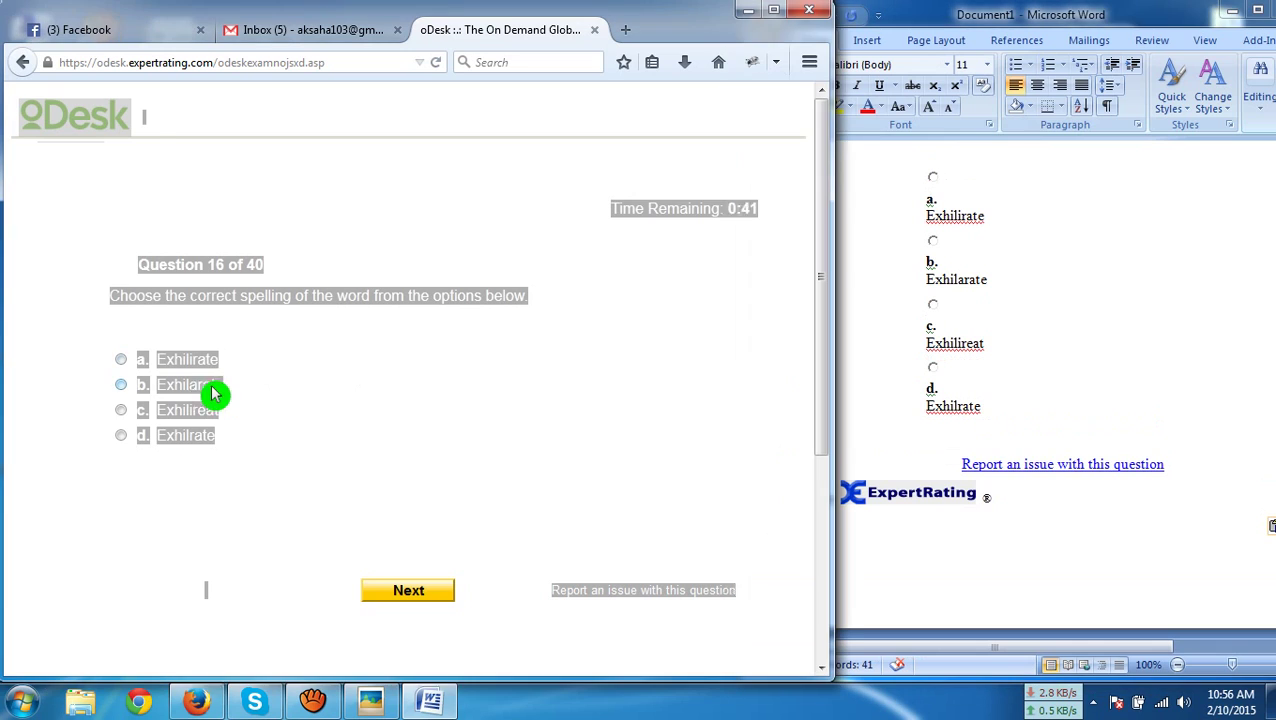
pyautogui.click(437, 598)
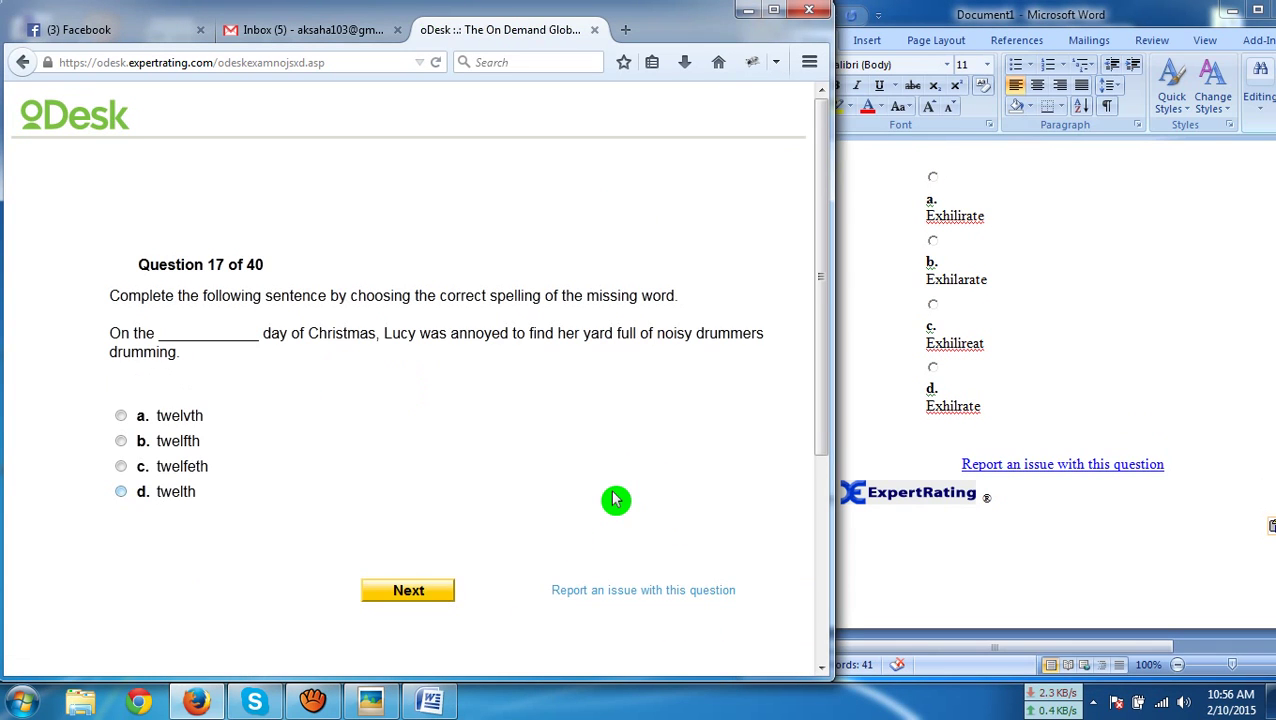
# Replace the Word document's content with question 17 and submit option b 'twelfth'
pyautogui.hotkey('ctrl', 'a')
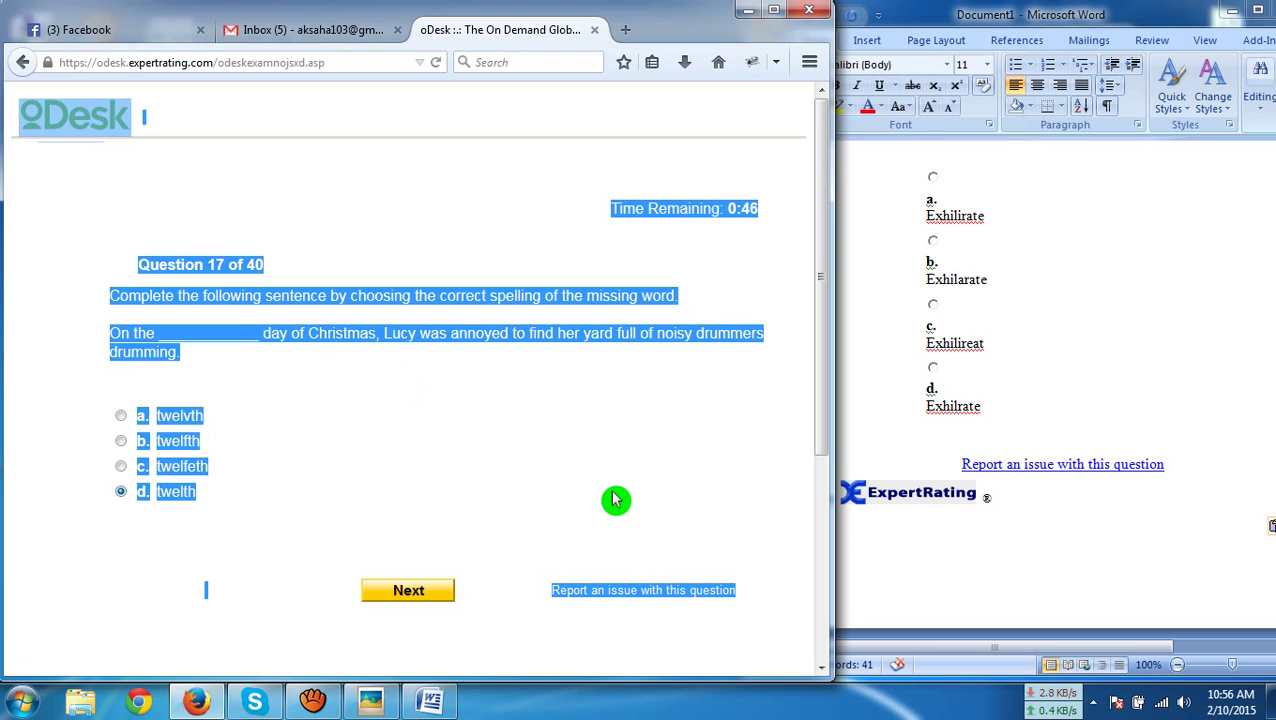
pyautogui.click(1123, 446)
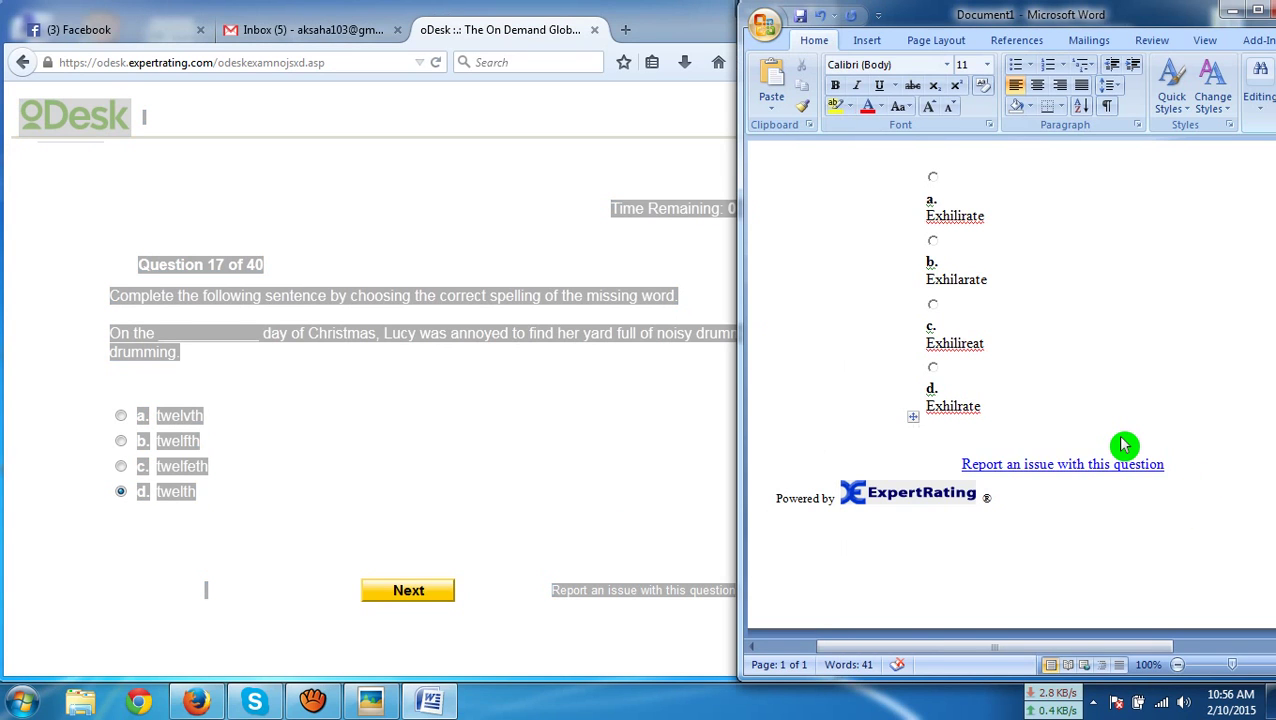
pyautogui.hotkey('ctrl', 'a')
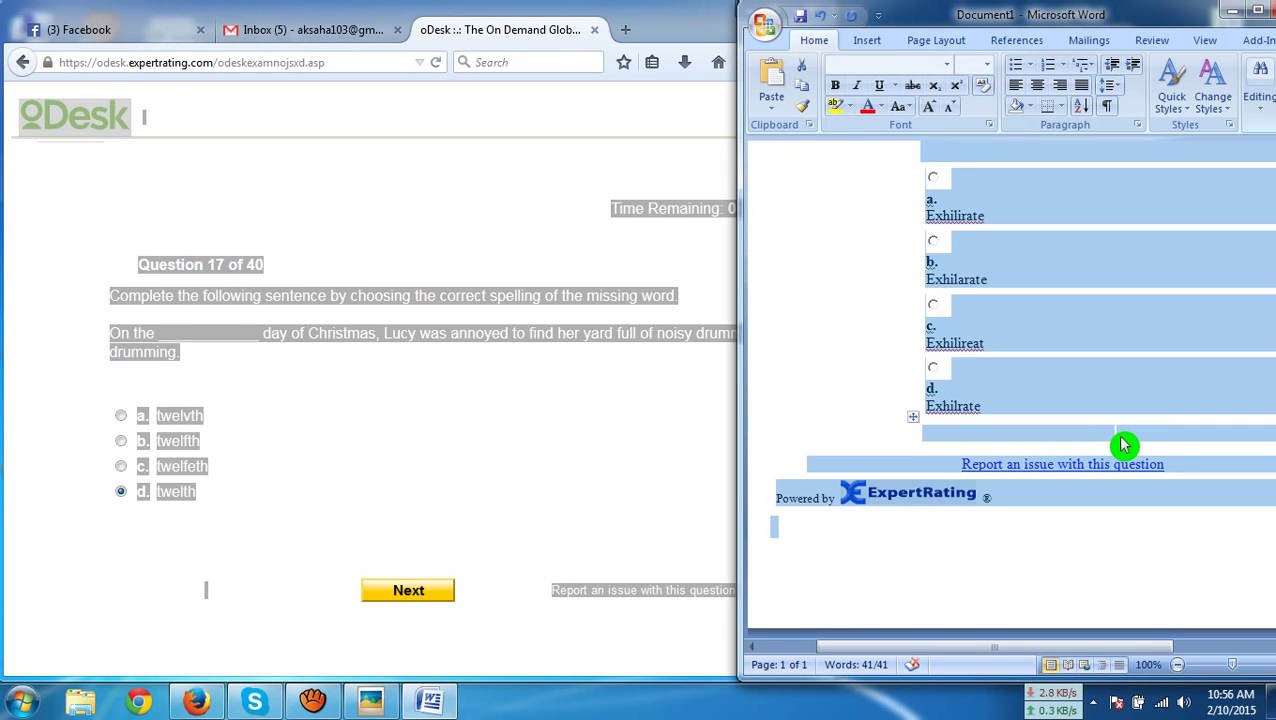
pyautogui.press('Delete')
pyautogui.hotkey('ctrl', 'v')
pyautogui.scroll(2, 971, 441)
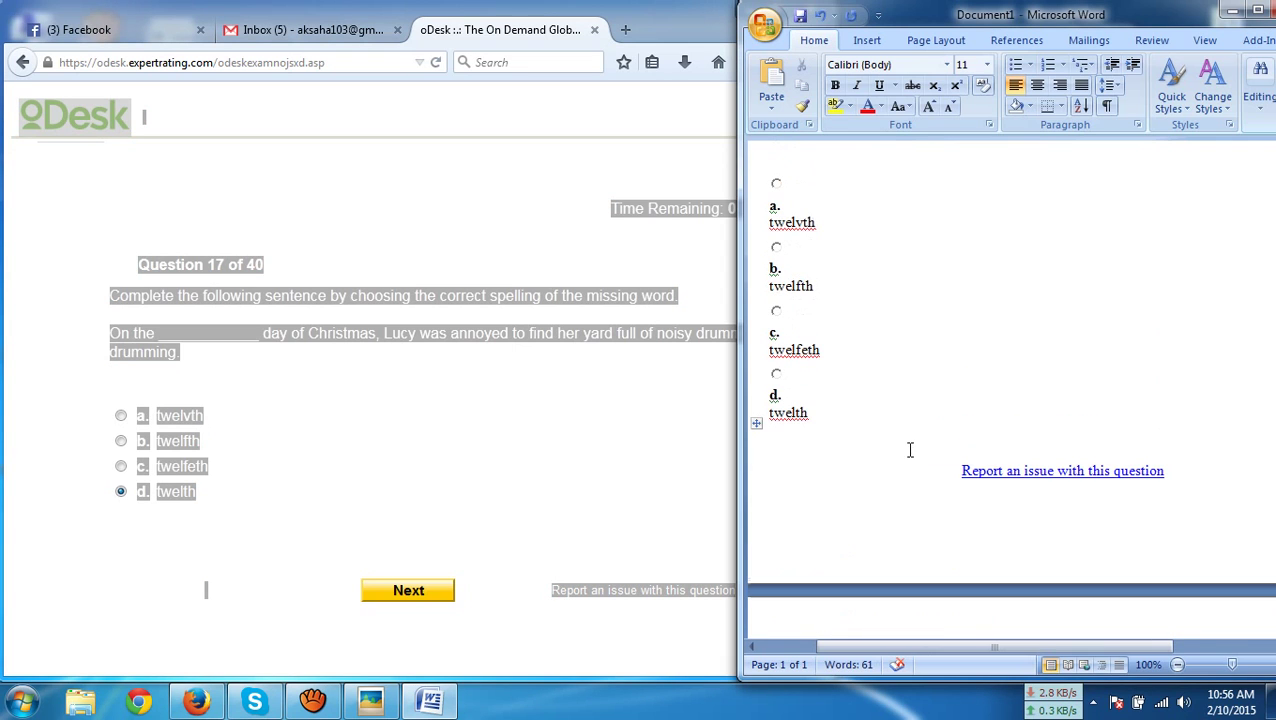
pyautogui.click(190, 441)
pyautogui.click(421, 577)
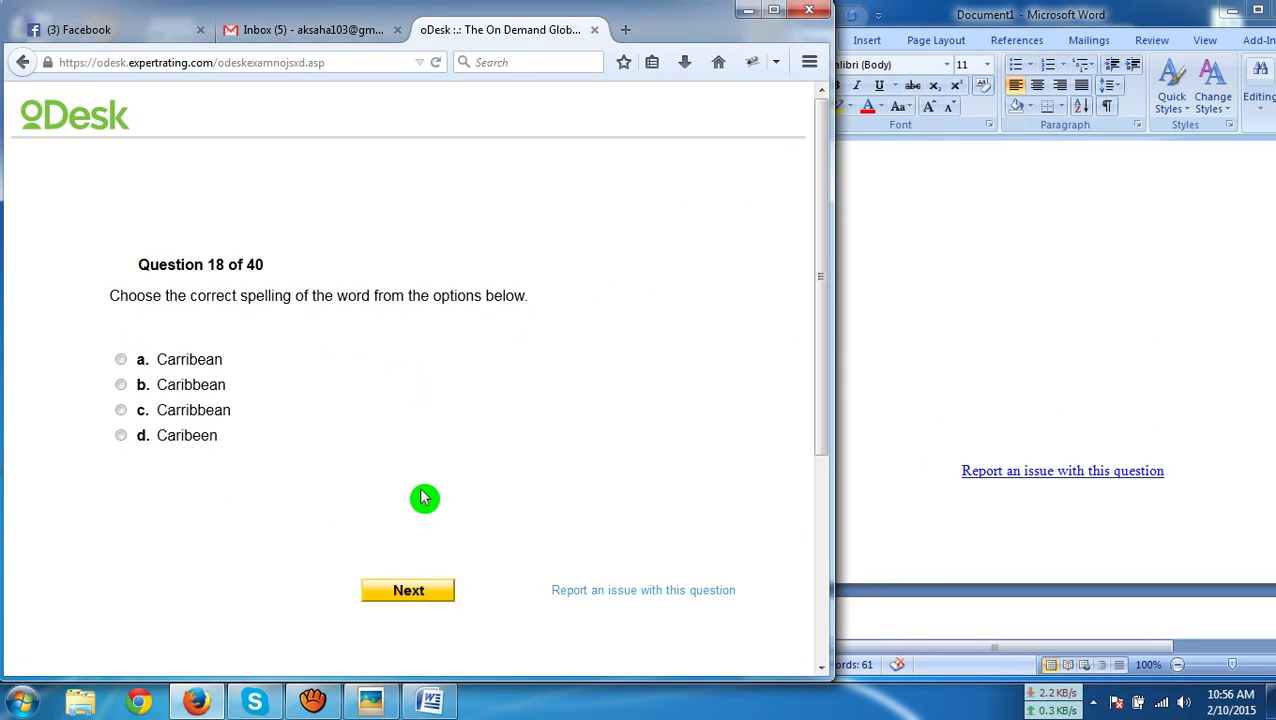
# Paste question 18 into Word and submit 'Caribbean' as the answer
pyautogui.hotkey('ctrl', 'a')
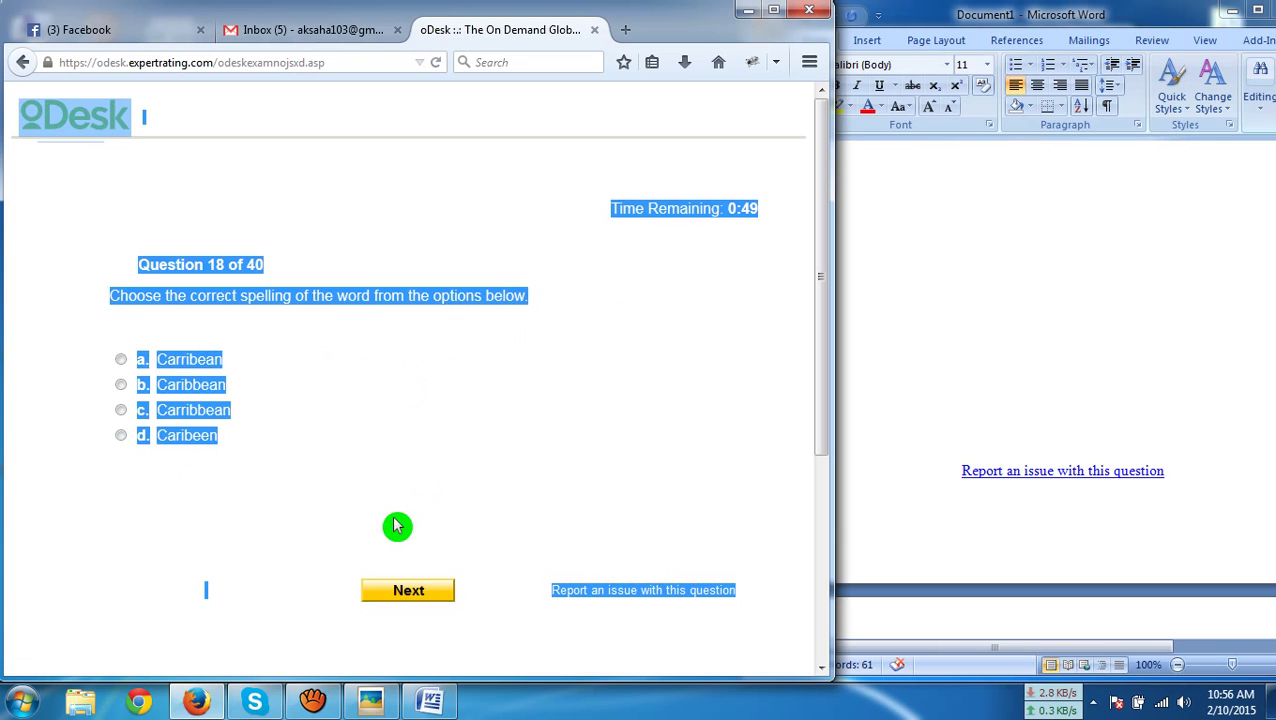
pyautogui.click(1012, 453)
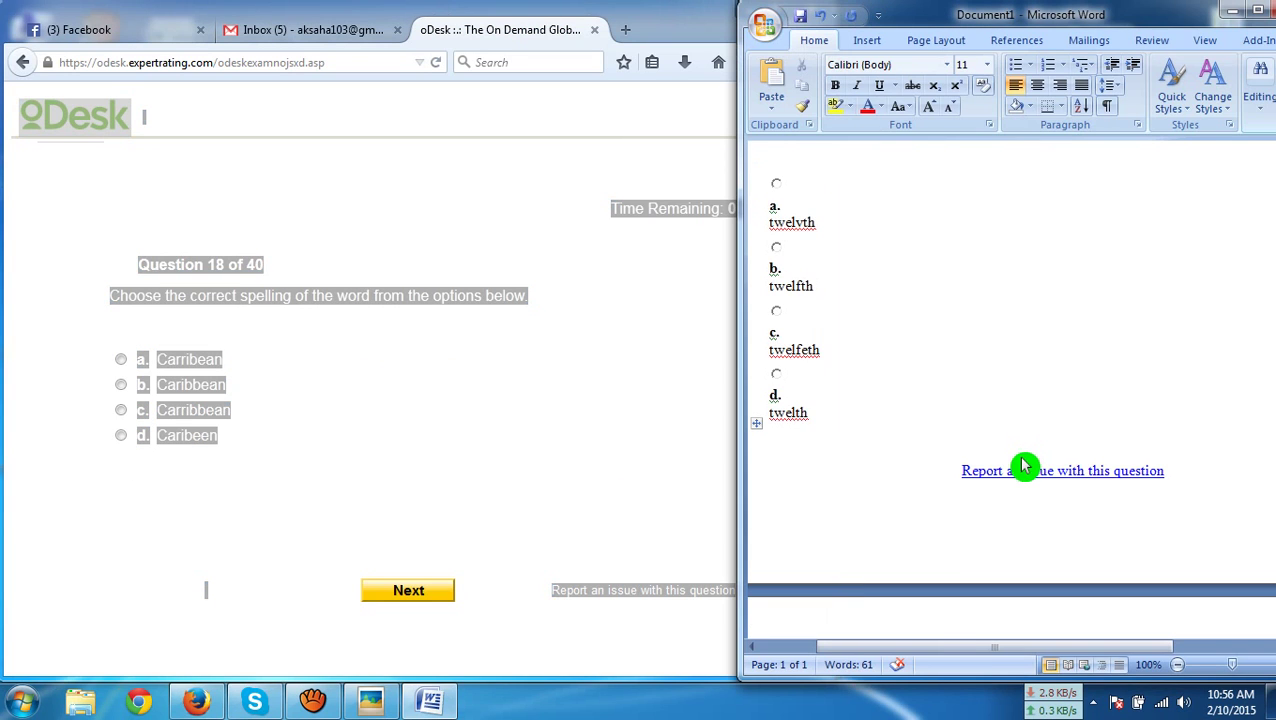
pyautogui.hotkey('ctrl', 'a')
pyautogui.write('Question 18 of 40 Choose the correct spelling of the word from the options below. a. Carribean b. Caribbean c. Carribbean d. Caribeen Report an issue with this question Powered by ExpertRating')
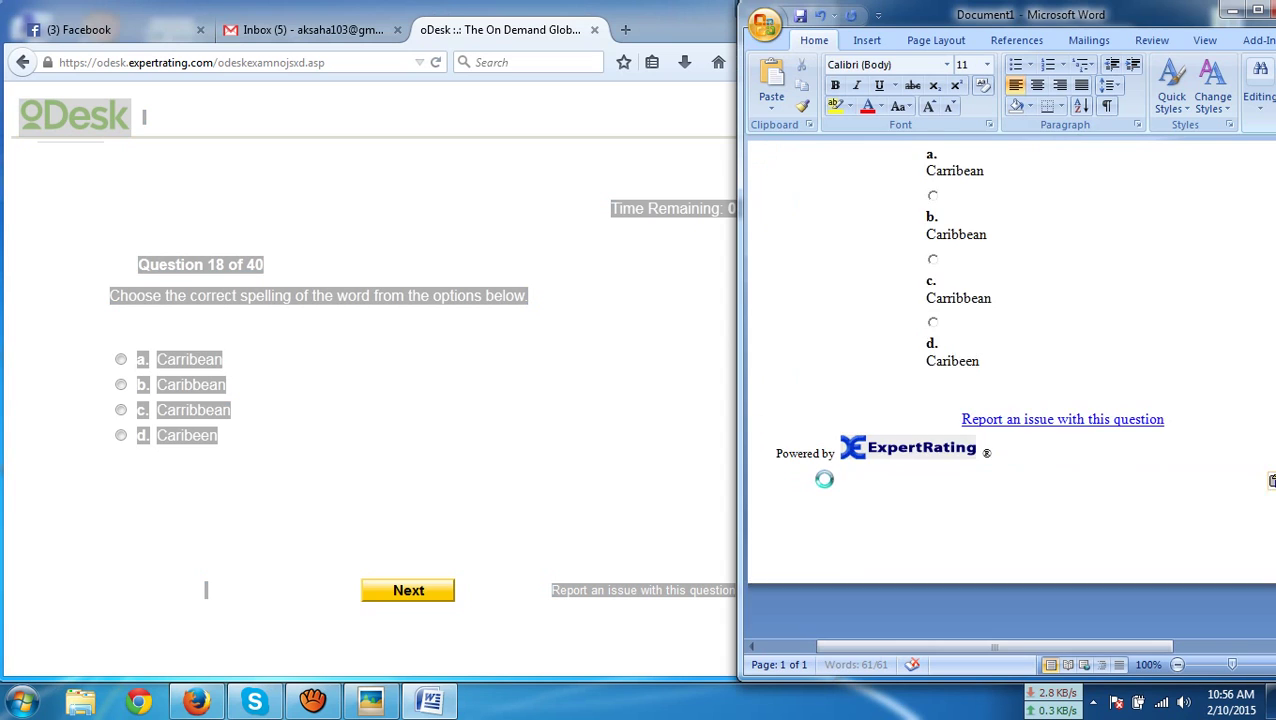
pyautogui.click(51, 435)
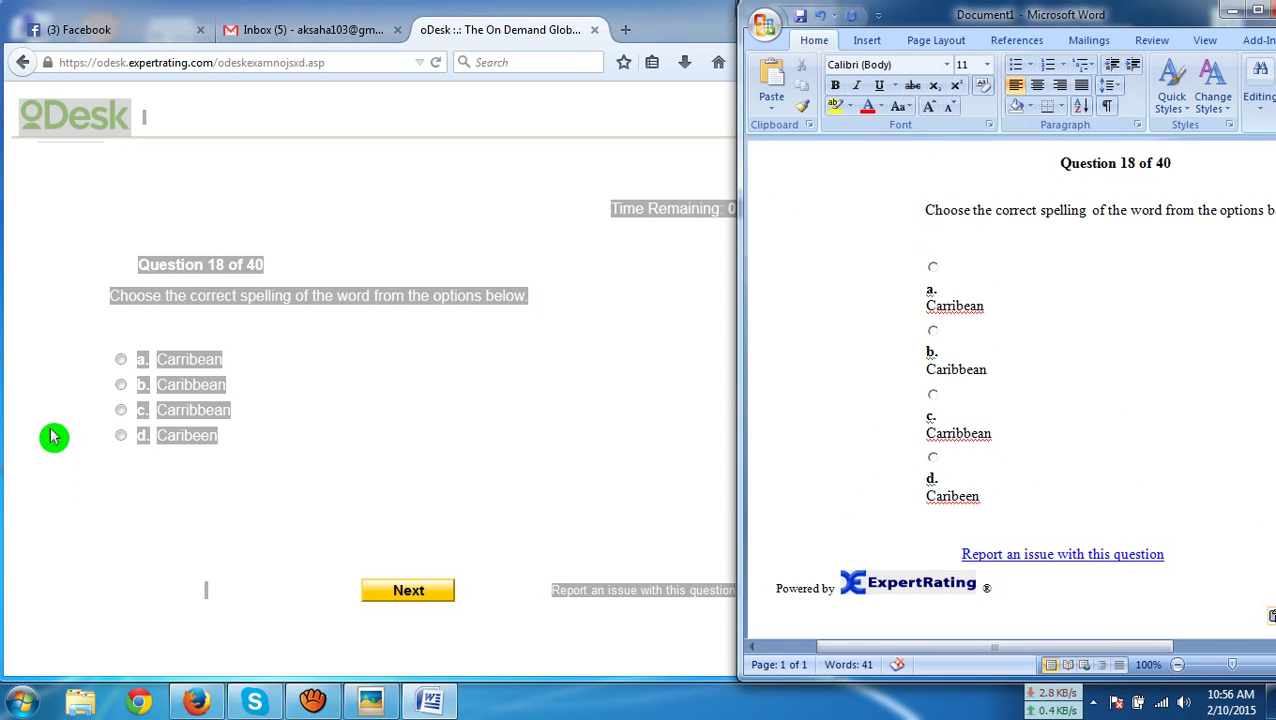
pyautogui.click(188, 392)
pyautogui.click(463, 522)
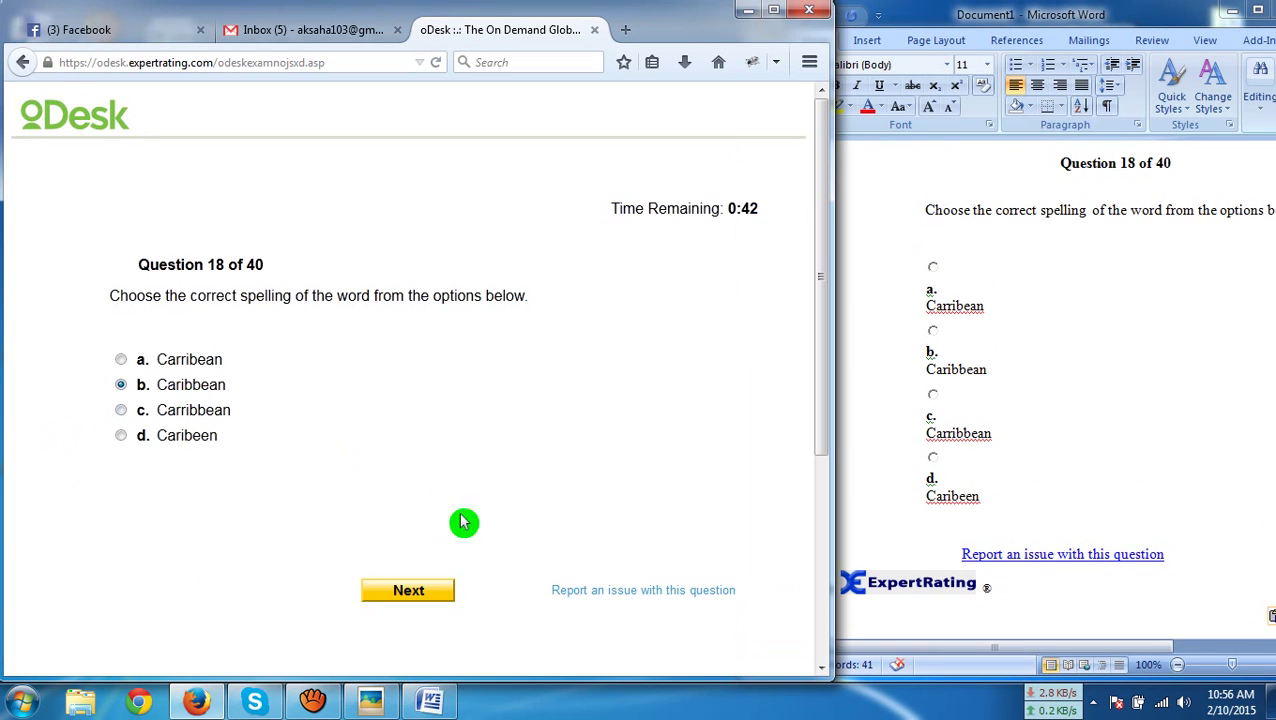
pyautogui.click(406, 596)
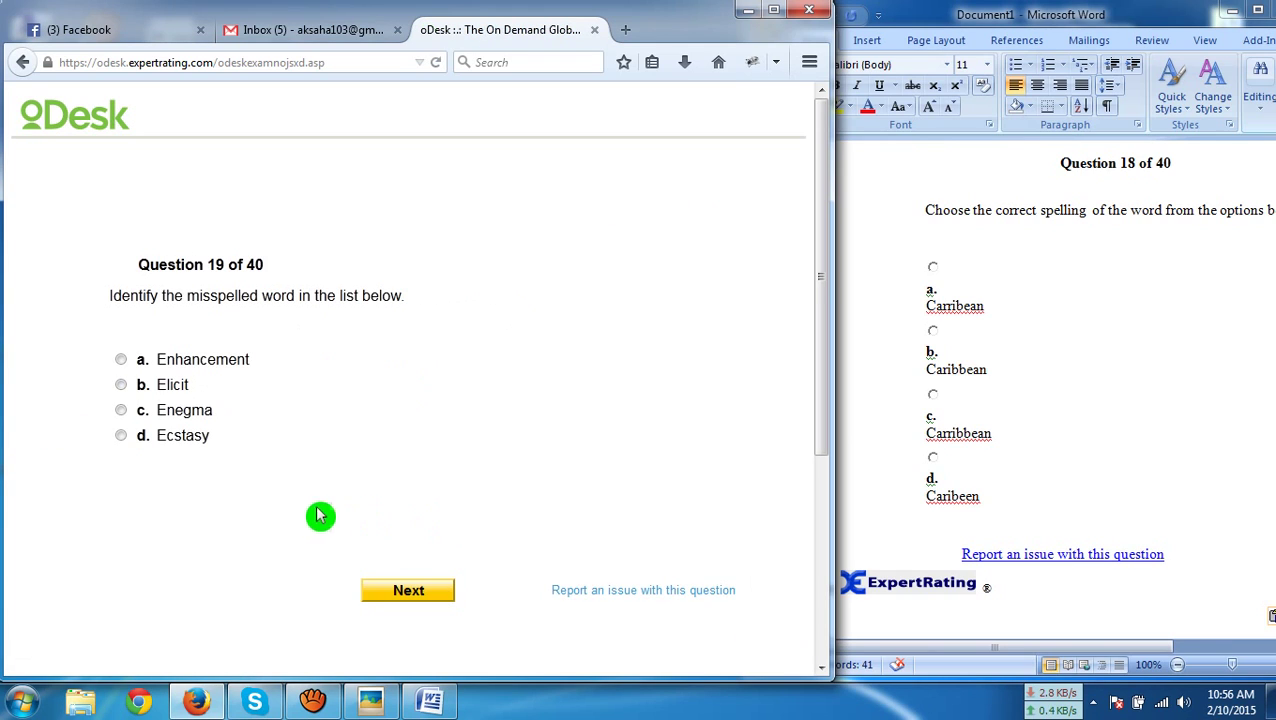
# Paste question 19 into Word and submit 'Enegma' as the misspelled word
pyautogui.hotkey('ctrl', 'a')
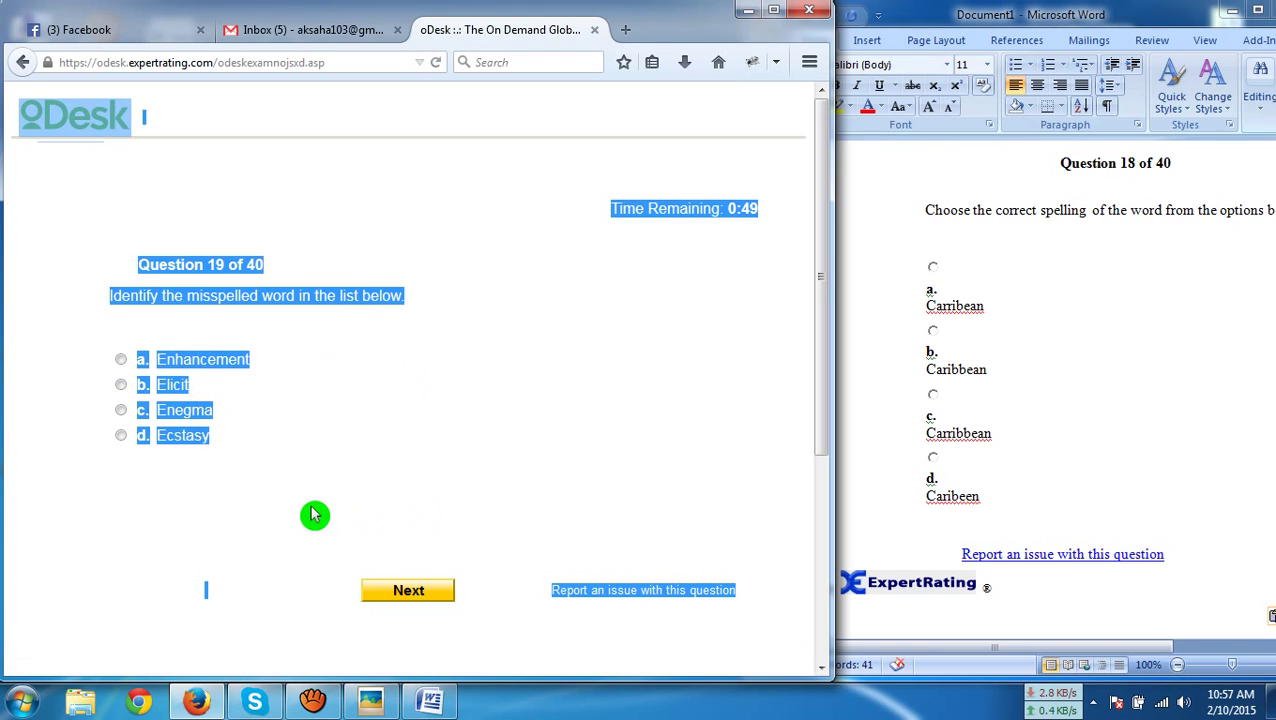
pyautogui.click(1017, 503)
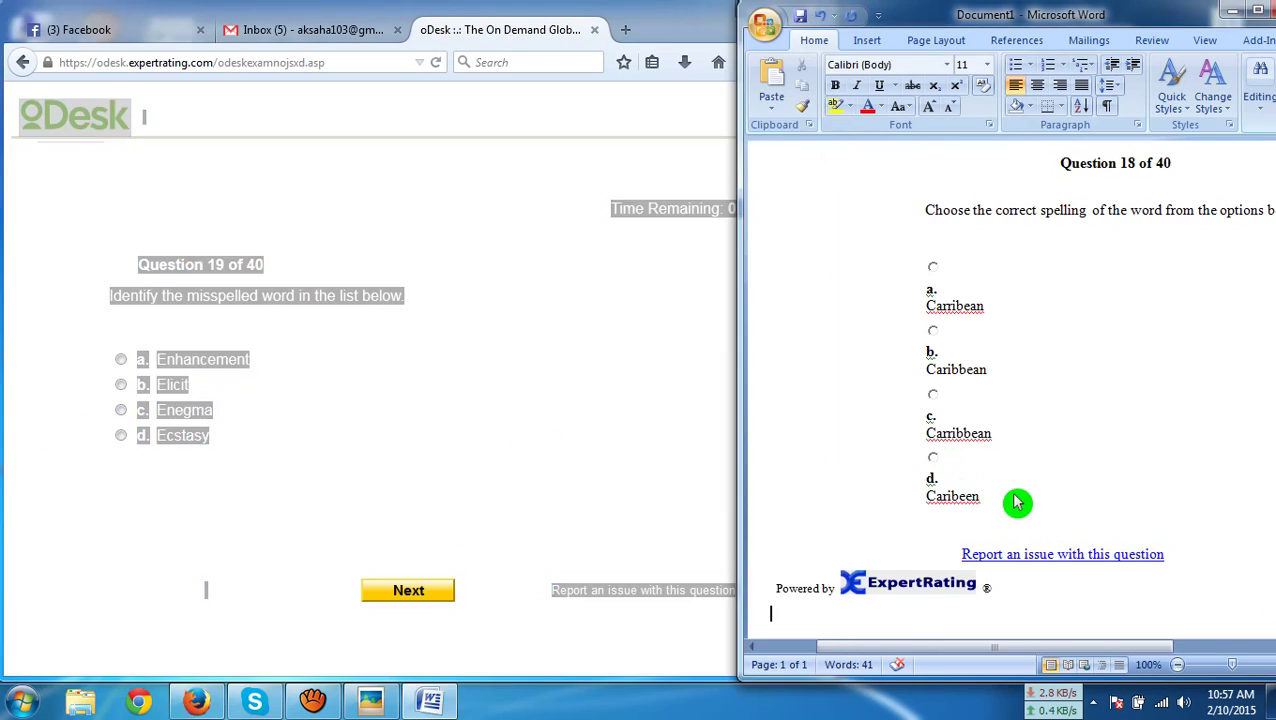
pyautogui.hotkey('ctrl', 'a')
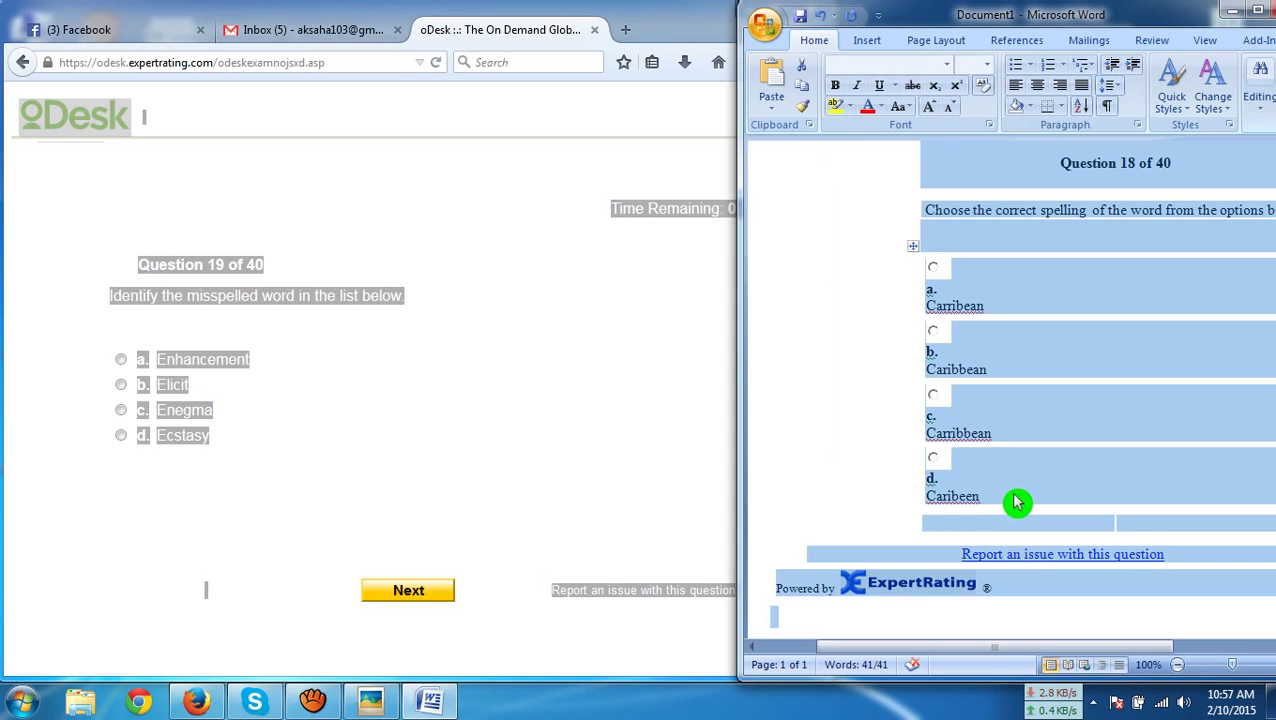
pyautogui.hotkey('ctrl', 'v')
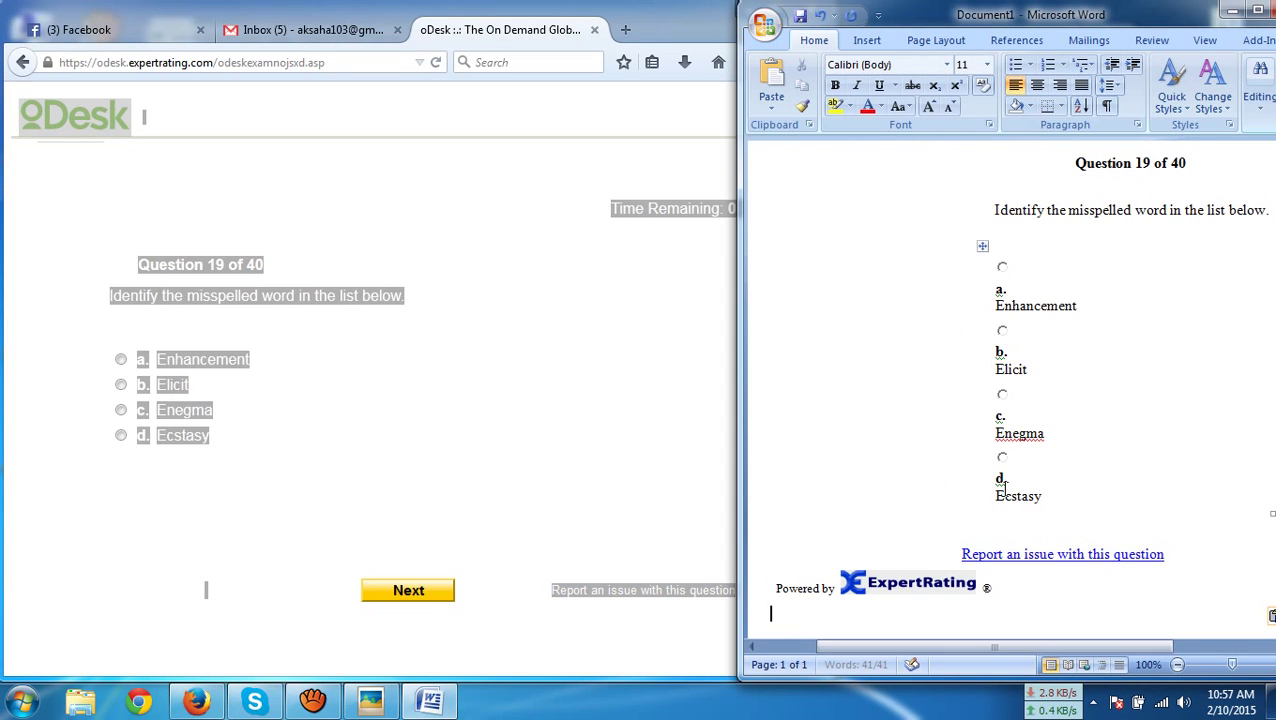
pyautogui.click(192, 412)
pyautogui.click(401, 587)
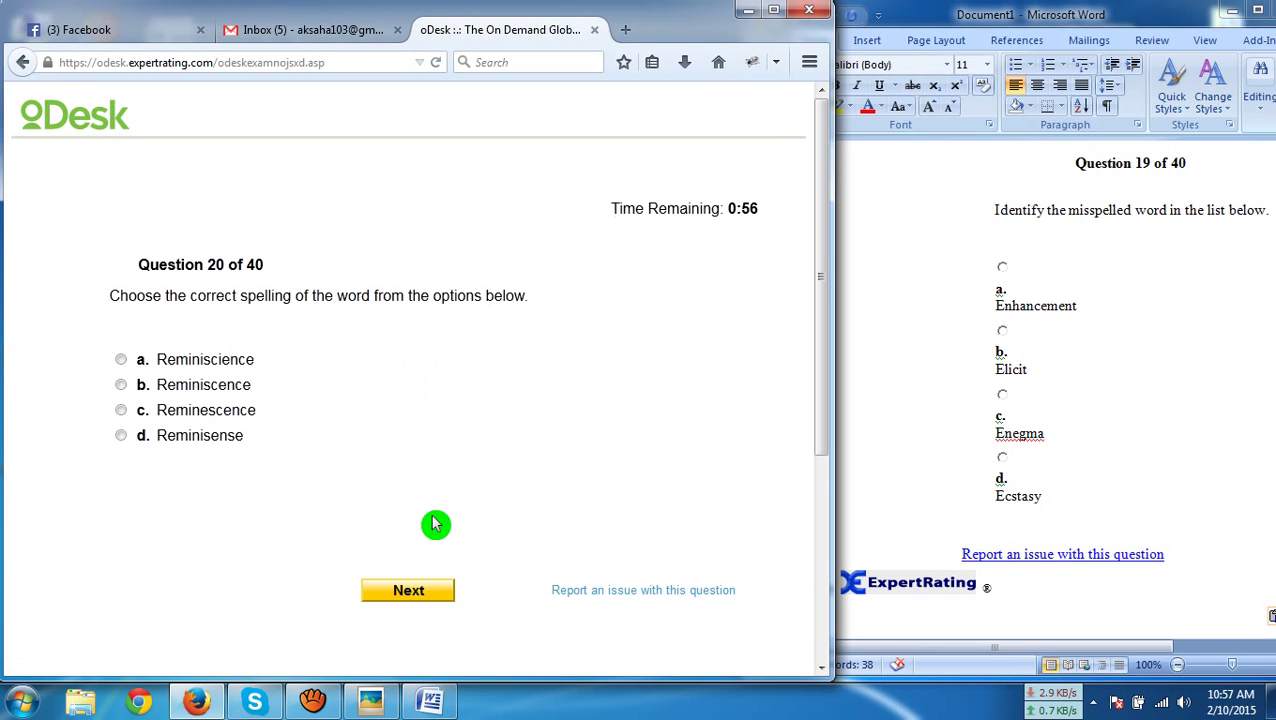
# Paste question 20 into Word and submit 'Reminiscence' as the answer
pyautogui.hotkey('ctrl', 'a')
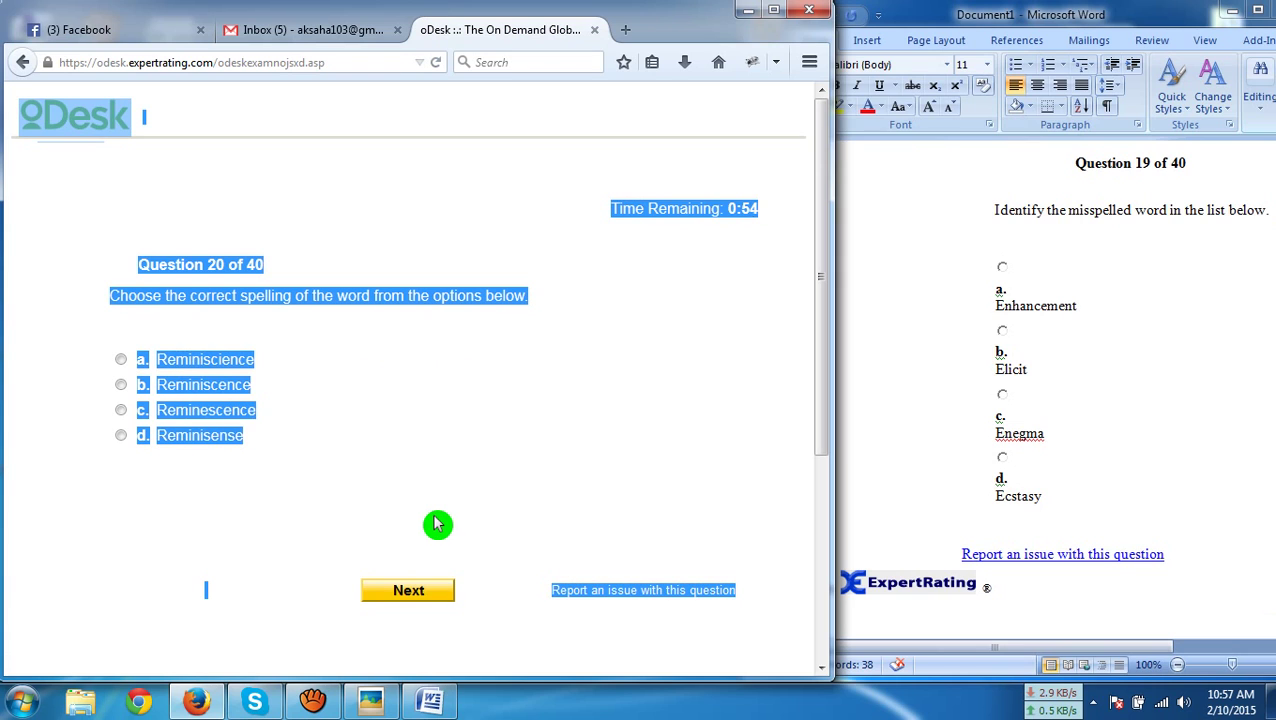
pyautogui.click(912, 480)
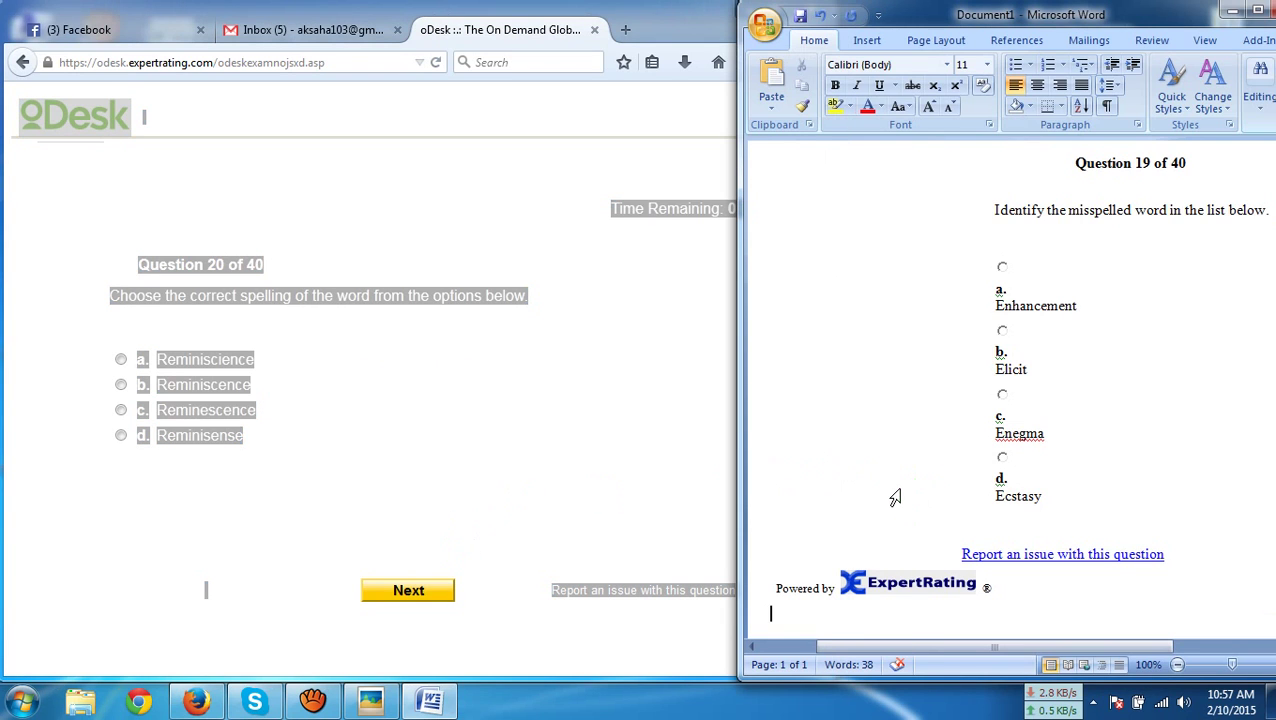
pyautogui.hotkey('ctrl', 'a')
pyautogui.write('Question 20 of 40 Choose the correct spelling of the word from the options below. a. Reminiscience b. Reminiscence c. Reminescence d. Reminisense Report an issue with this question Powered by ExpertRating ®')
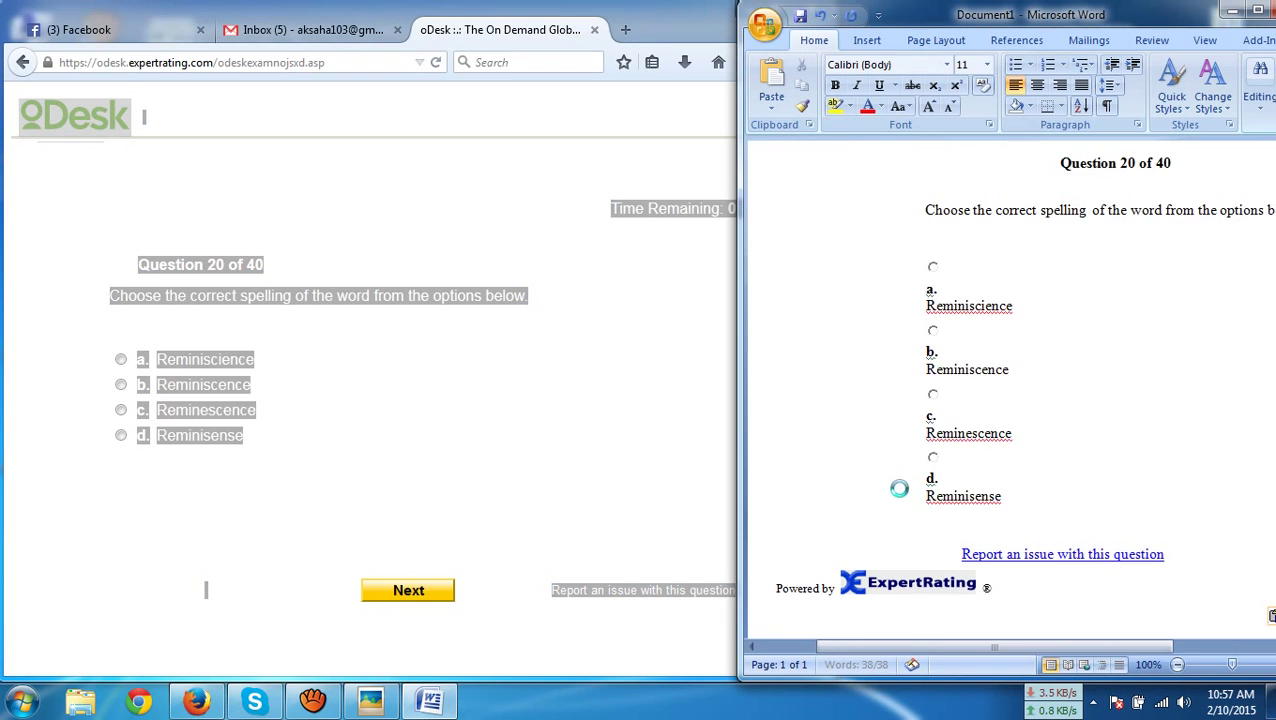
pyautogui.click(147, 390)
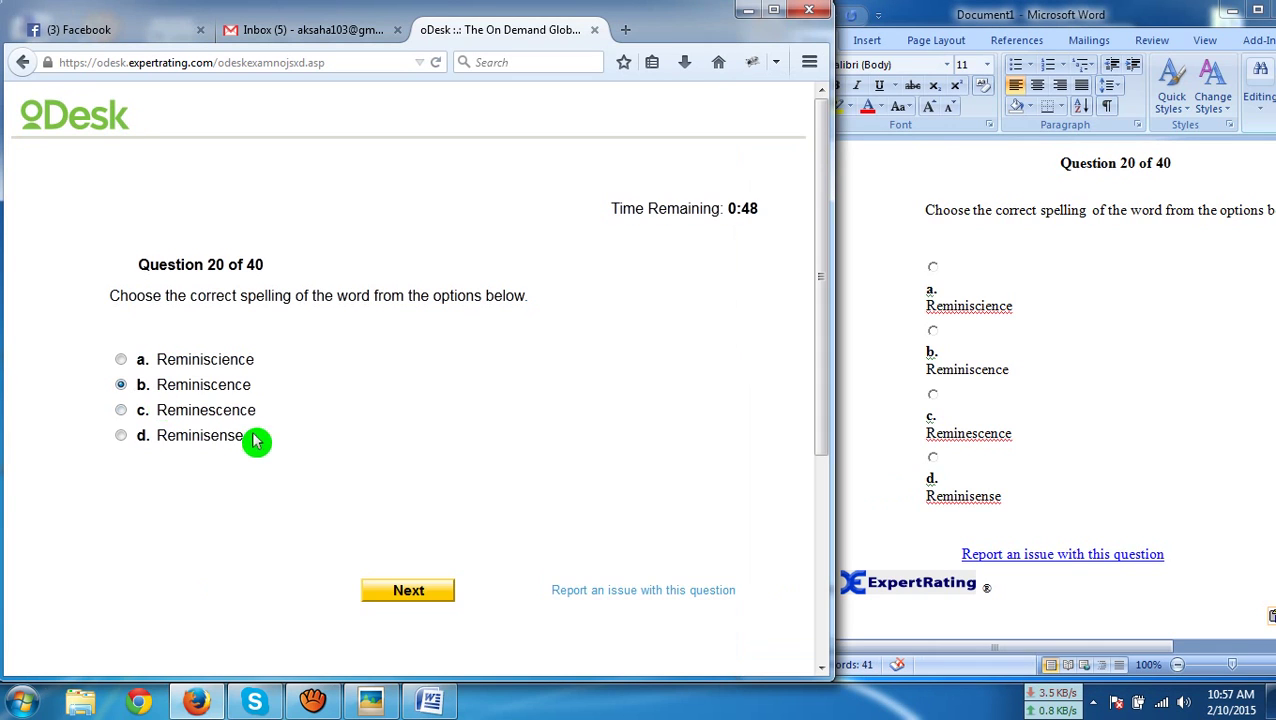
pyautogui.click(407, 592)
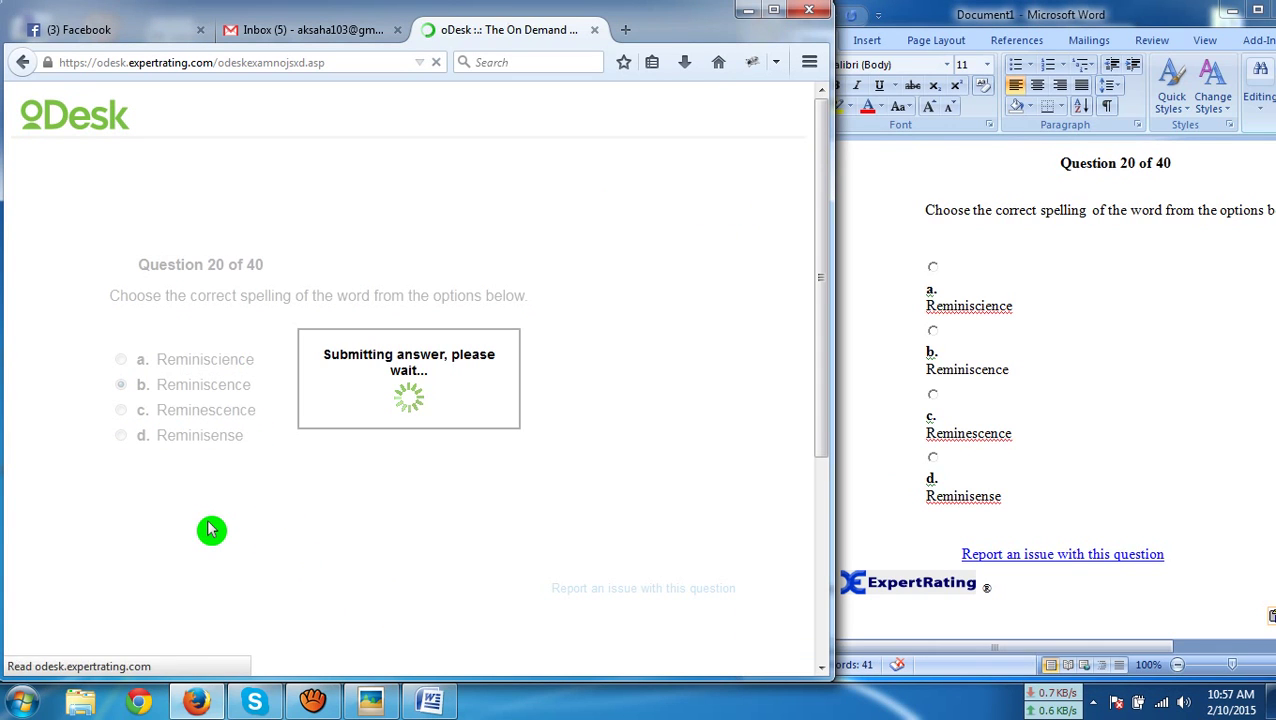
# Paste question 21 into Word and submit 'Vacuum' as the answer
pyautogui.hotkey('ctrl', 'a')
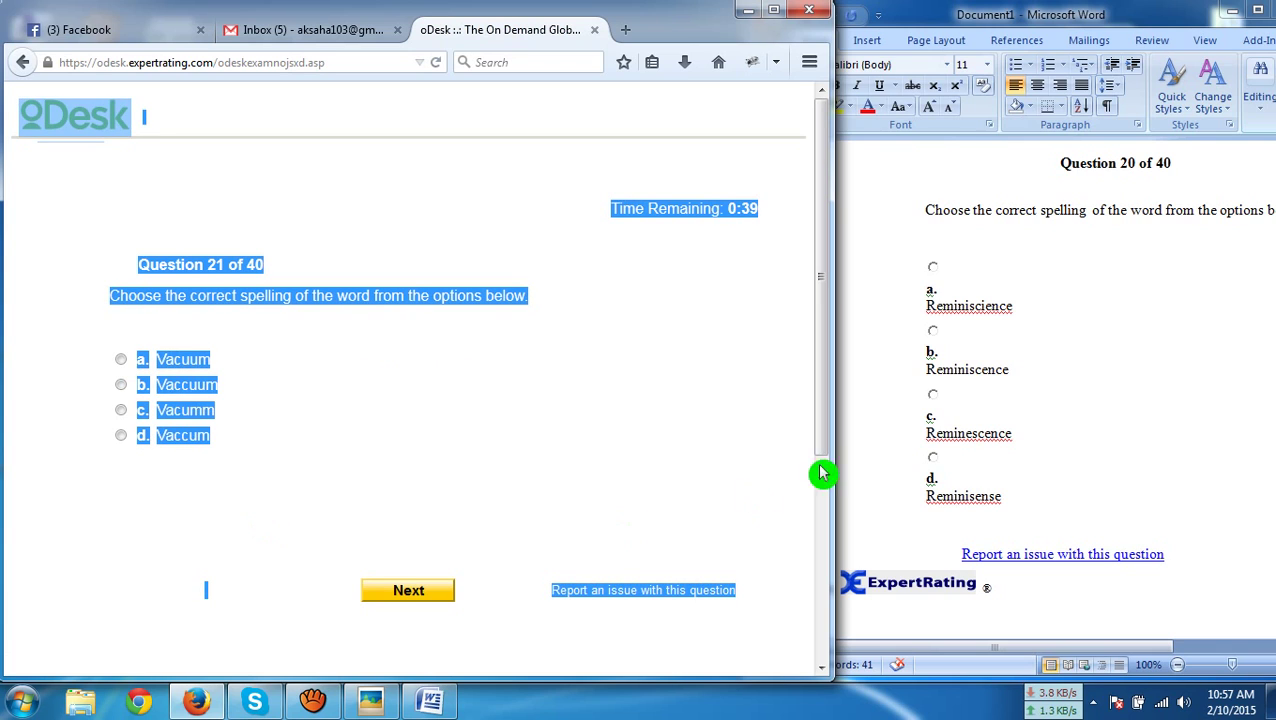
pyautogui.click(988, 530)
pyautogui.hotkey('ctrl', 'a')
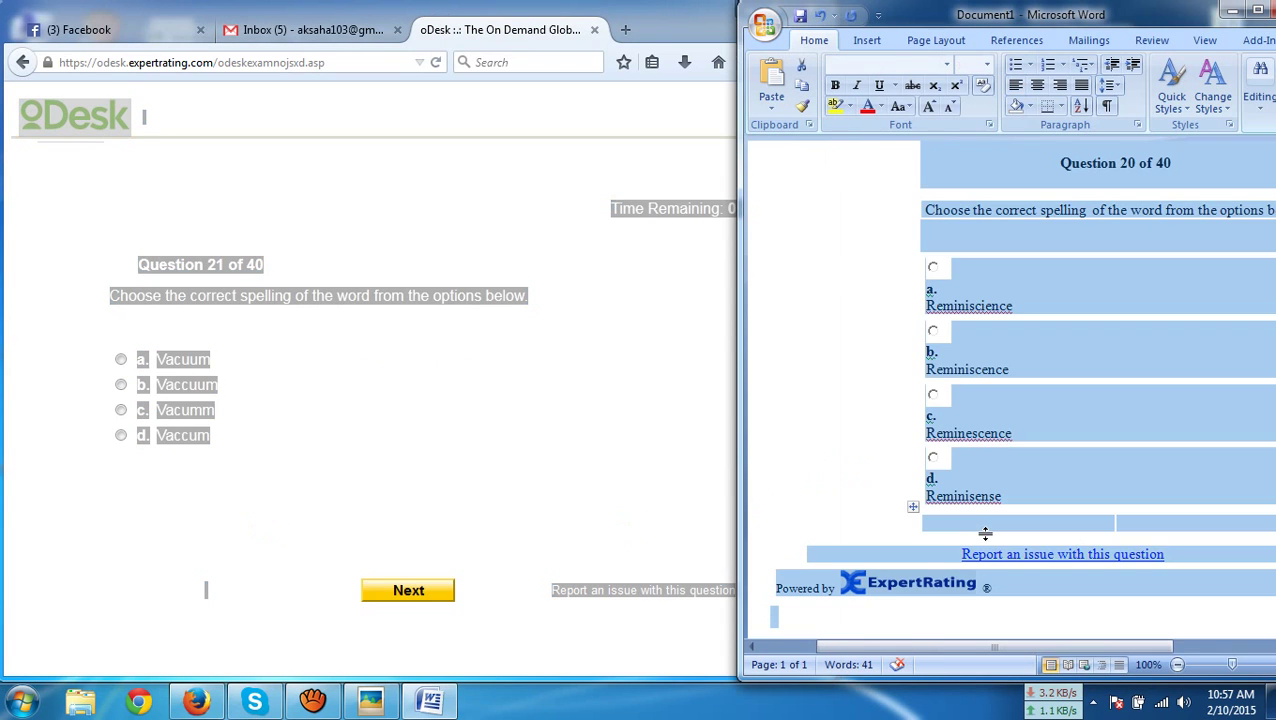
pyautogui.hotkey('ctrl', 'v')
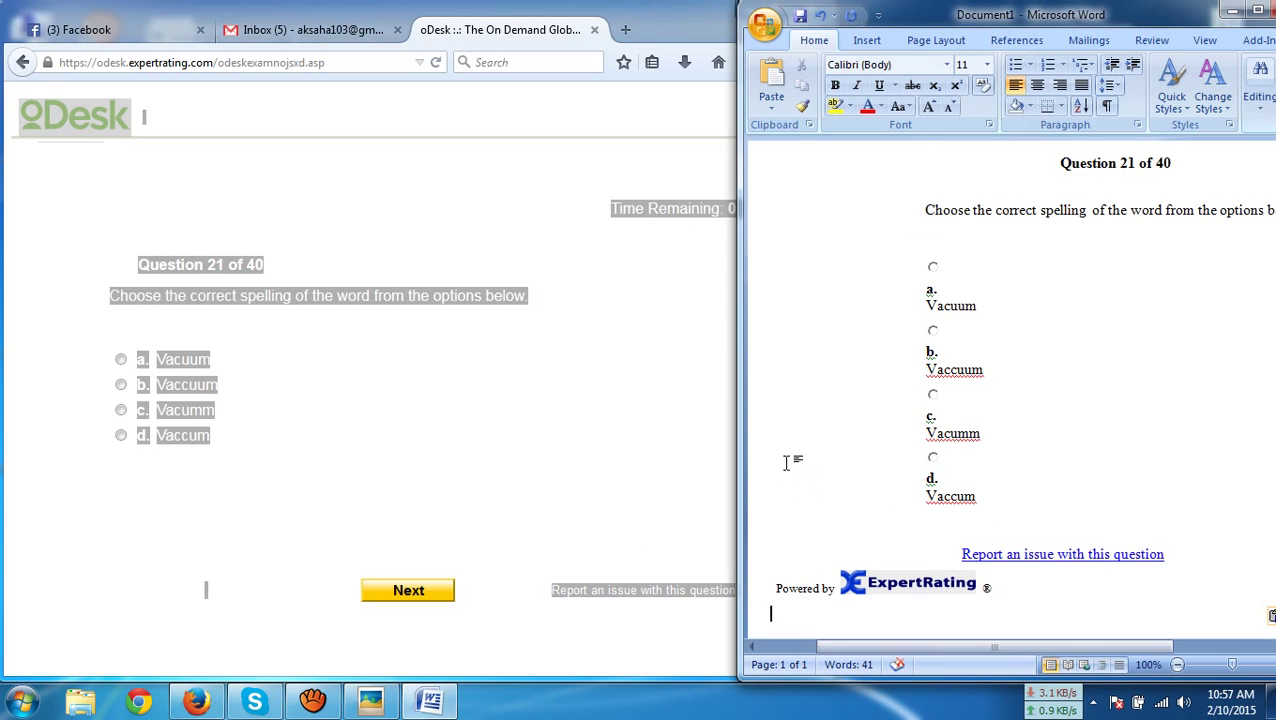
pyautogui.click(170, 360)
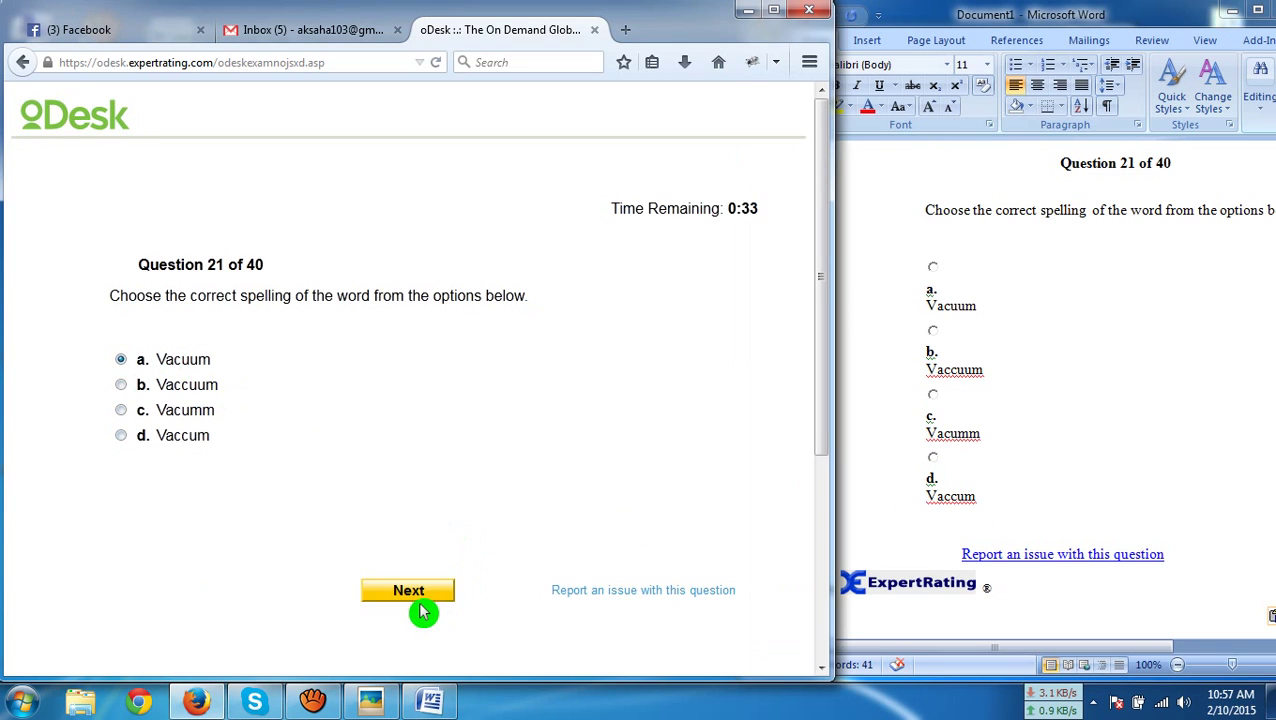
pyautogui.click(419, 600)
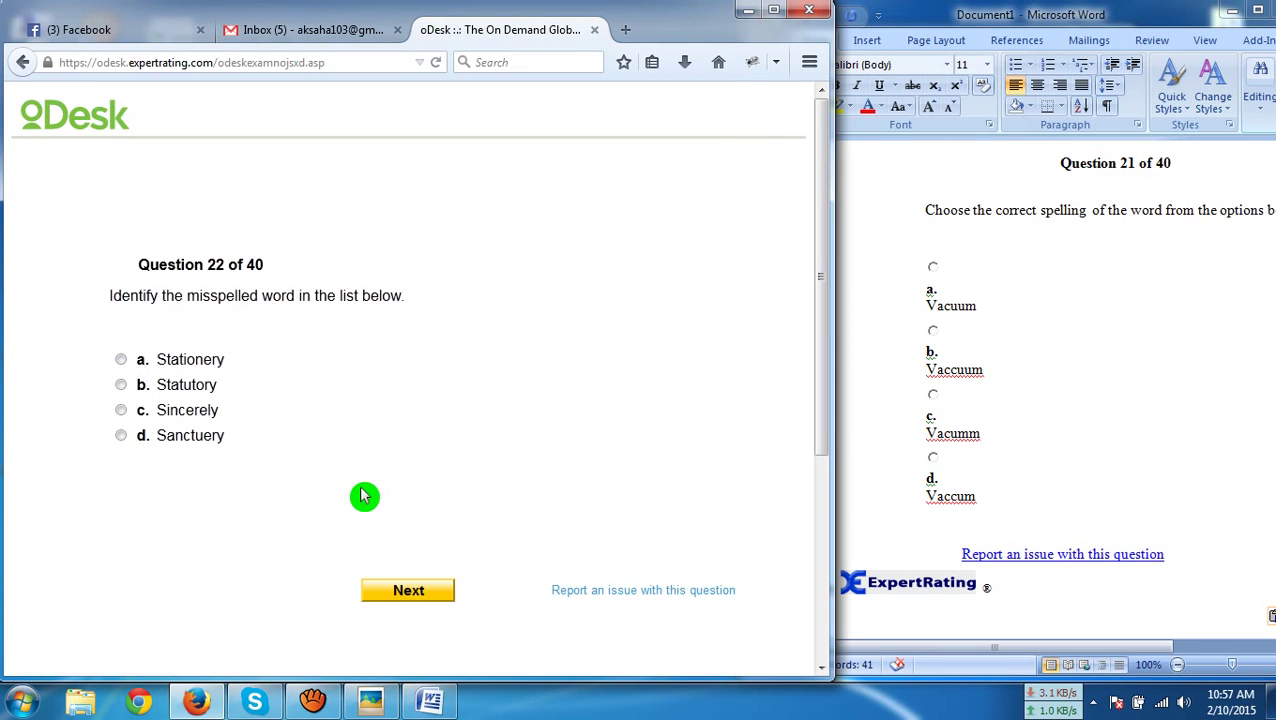
# Paste question 22 into Word and submit 'Sanctuery' as the misspelled word
pyautogui.hotkey('ctrl', 'a')
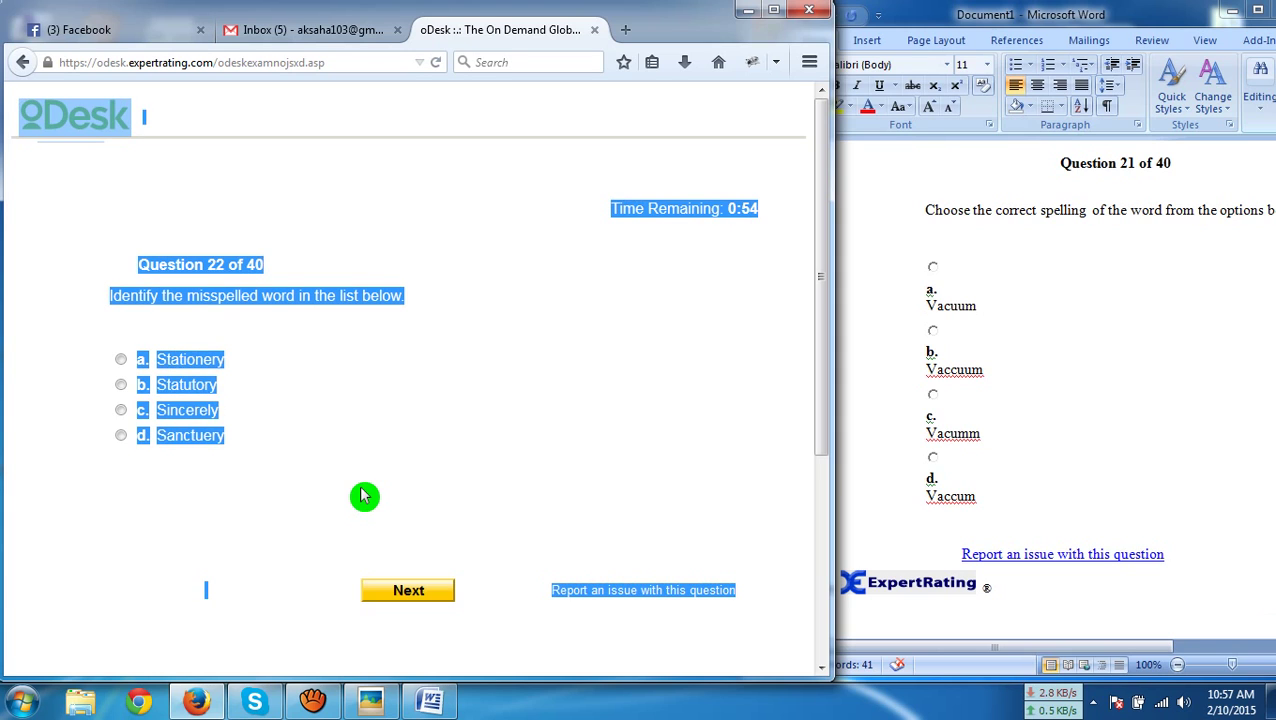
pyautogui.click(1088, 452)
pyautogui.hotkey('ctrl', 'a')
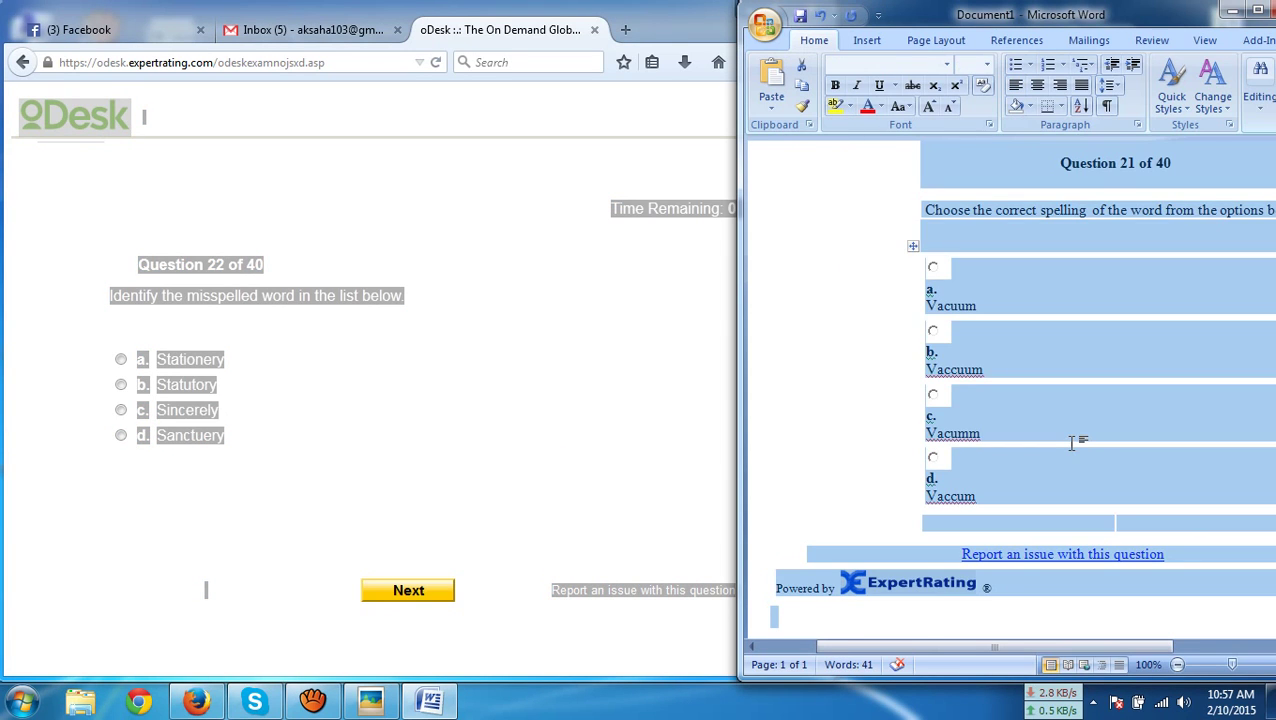
pyautogui.write('Question 22 of 40 Identify the misspelled word in the list below. a. Stationery b. Statutory c. Sincerely d. Sanctuery Report an issue with this question Powered by ExpertRating ®')
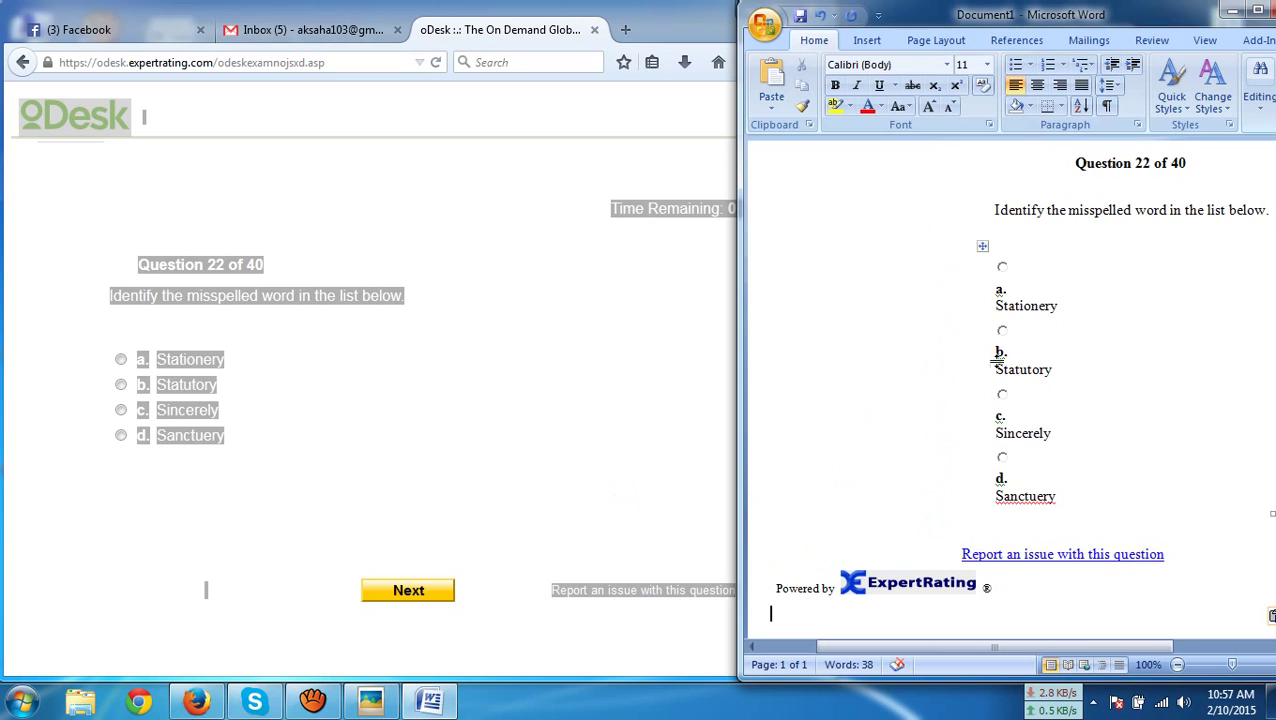
pyautogui.click(155, 437)
pyautogui.click(385, 591)
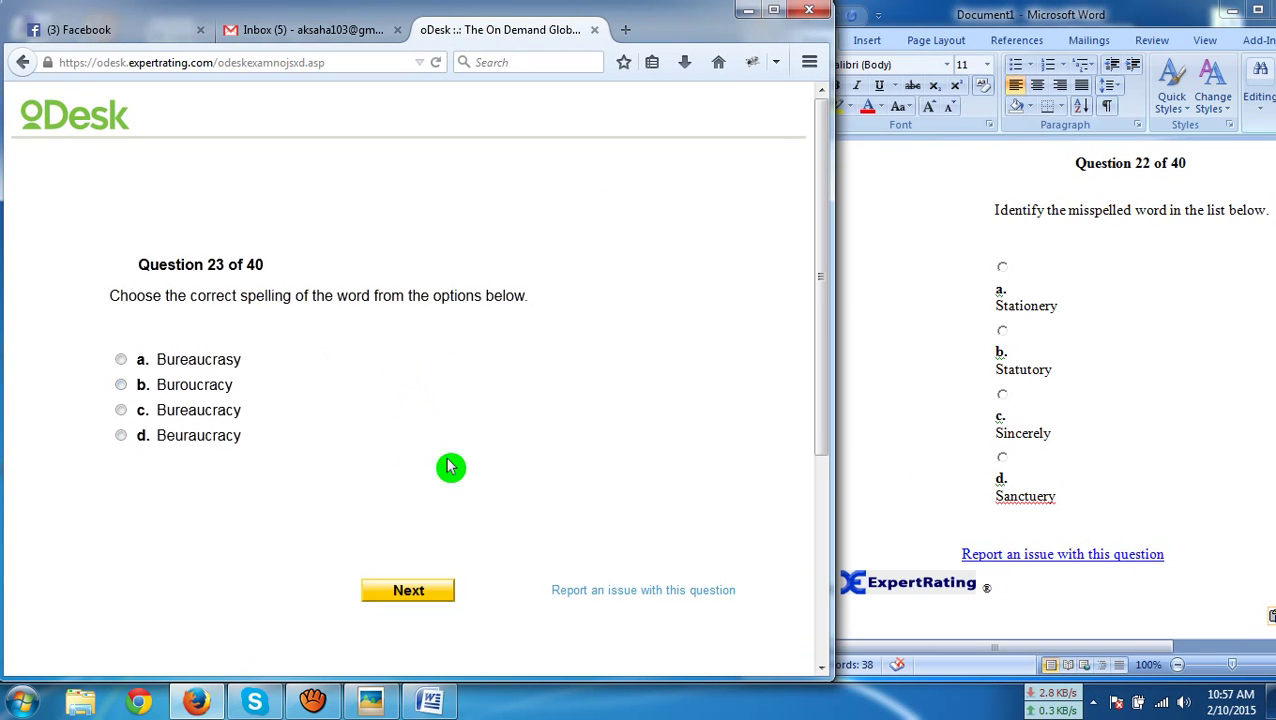
# Paste question 23 into Word and submit option c 'Bureaucracy'
pyautogui.hotkey('ctrl', 'a')
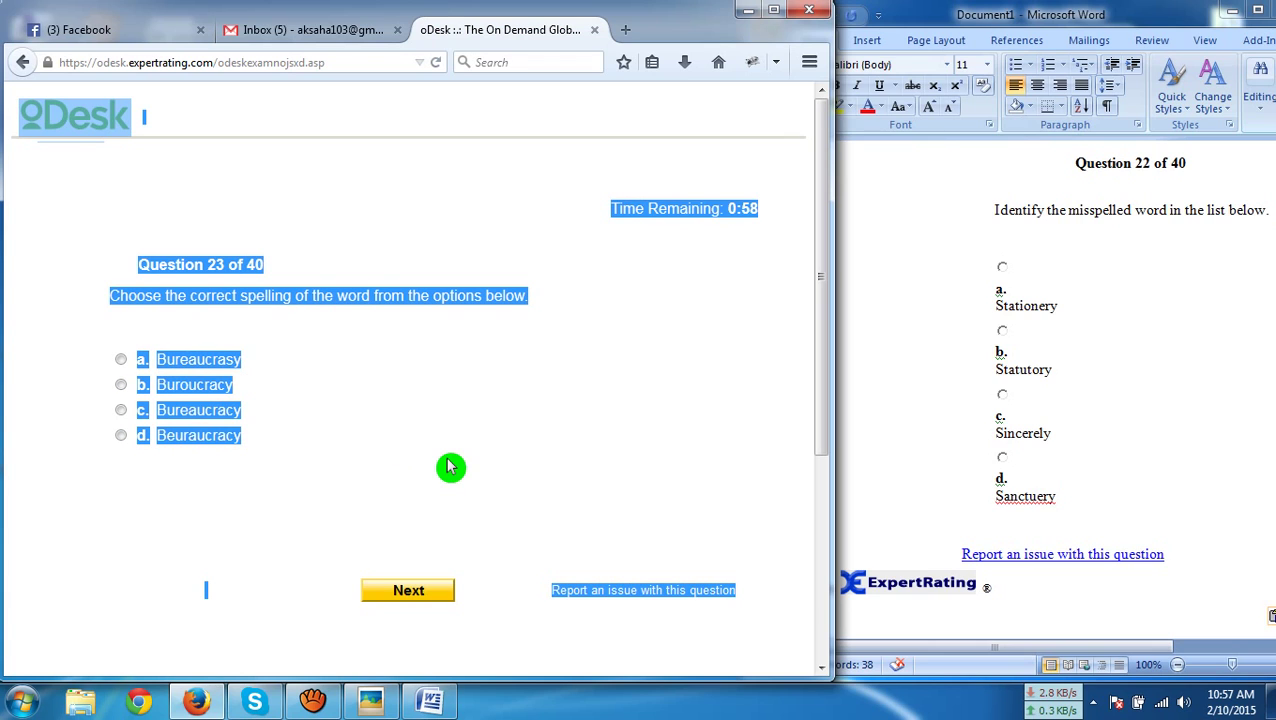
pyautogui.click(930, 464)
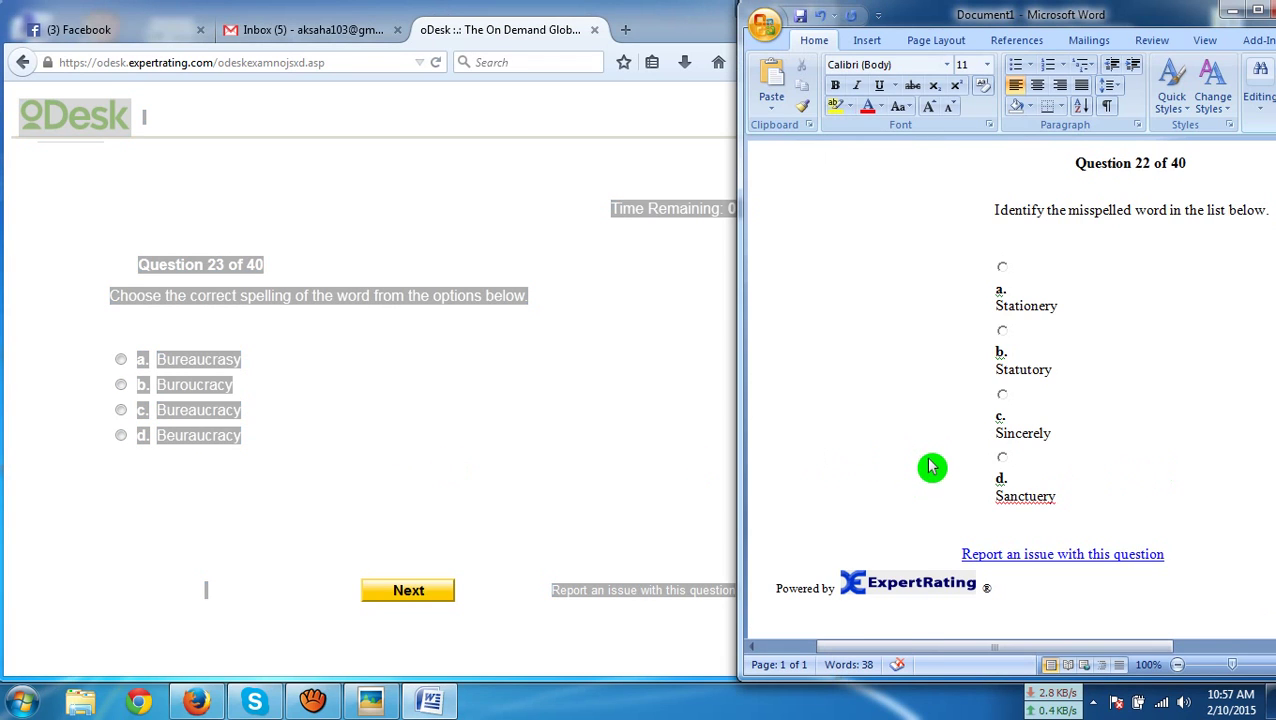
pyautogui.hotkey('ctrl', 'a')
pyautogui.write('Question 23 of 40 Choose the correct spelling of the word from the options below. a. Bureaucrasy b. Buroucracy c. Bureaucracy d. Beuraucracy Report an issue with this question Powered by ExpertRating ®')
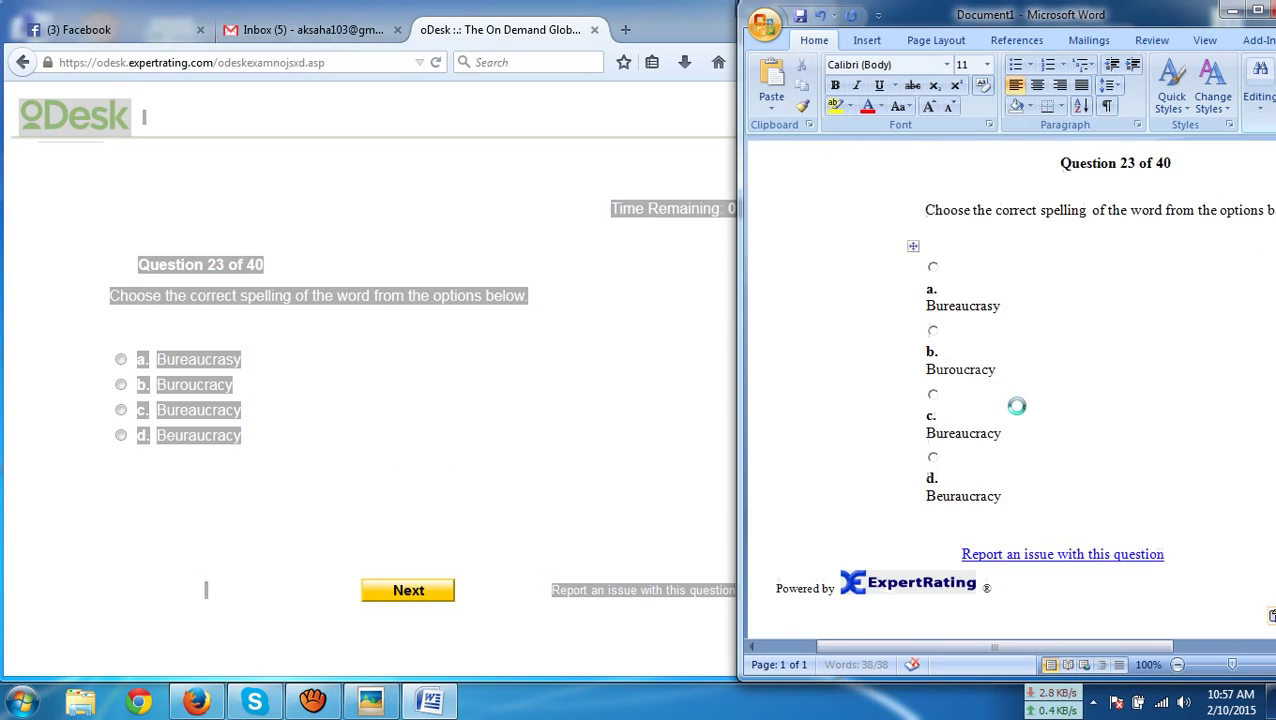
pyautogui.click(245, 408)
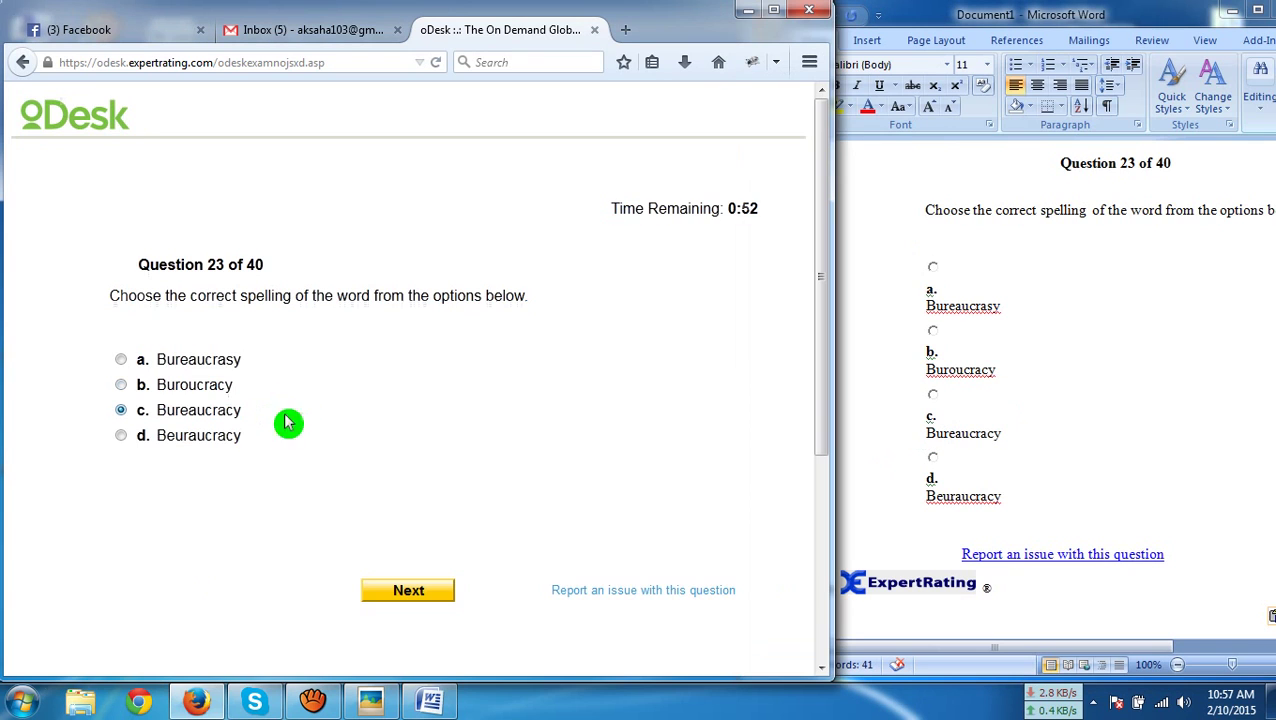
pyautogui.click(415, 596)
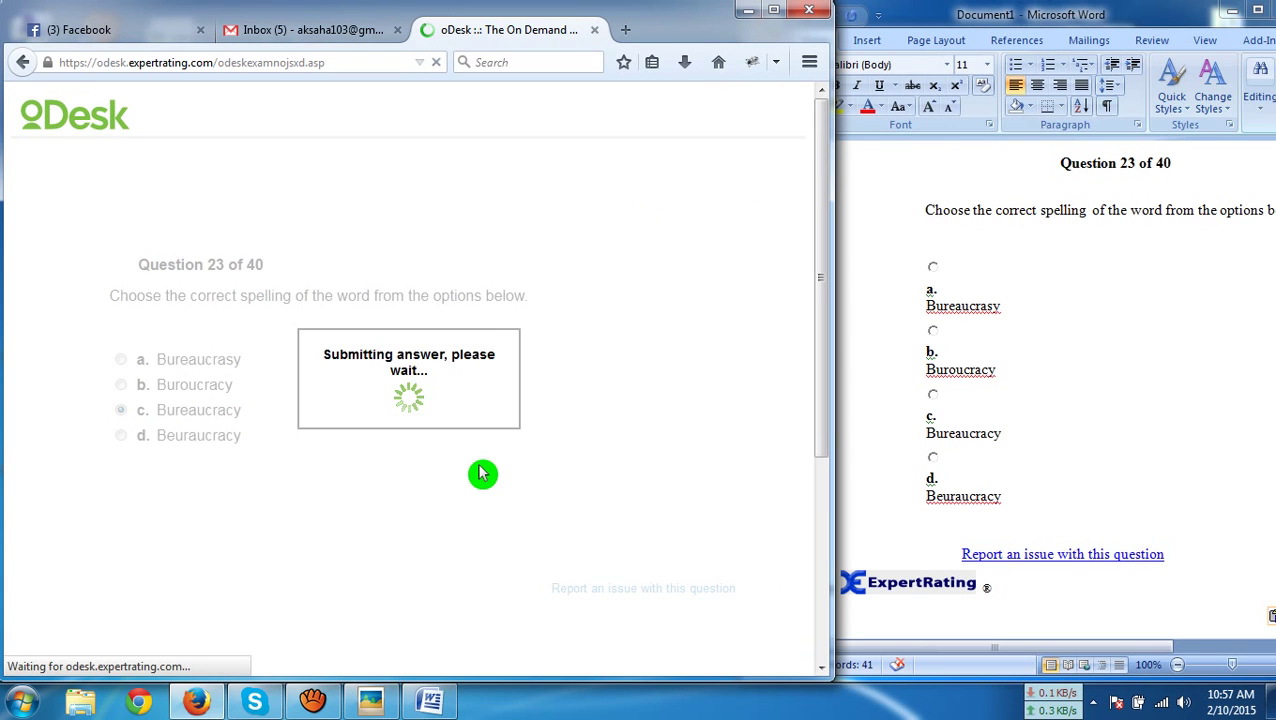
# Paste question 24 into Word and submit option a 'Vengeance'
pyautogui.hotkey('ctrl', 'a')
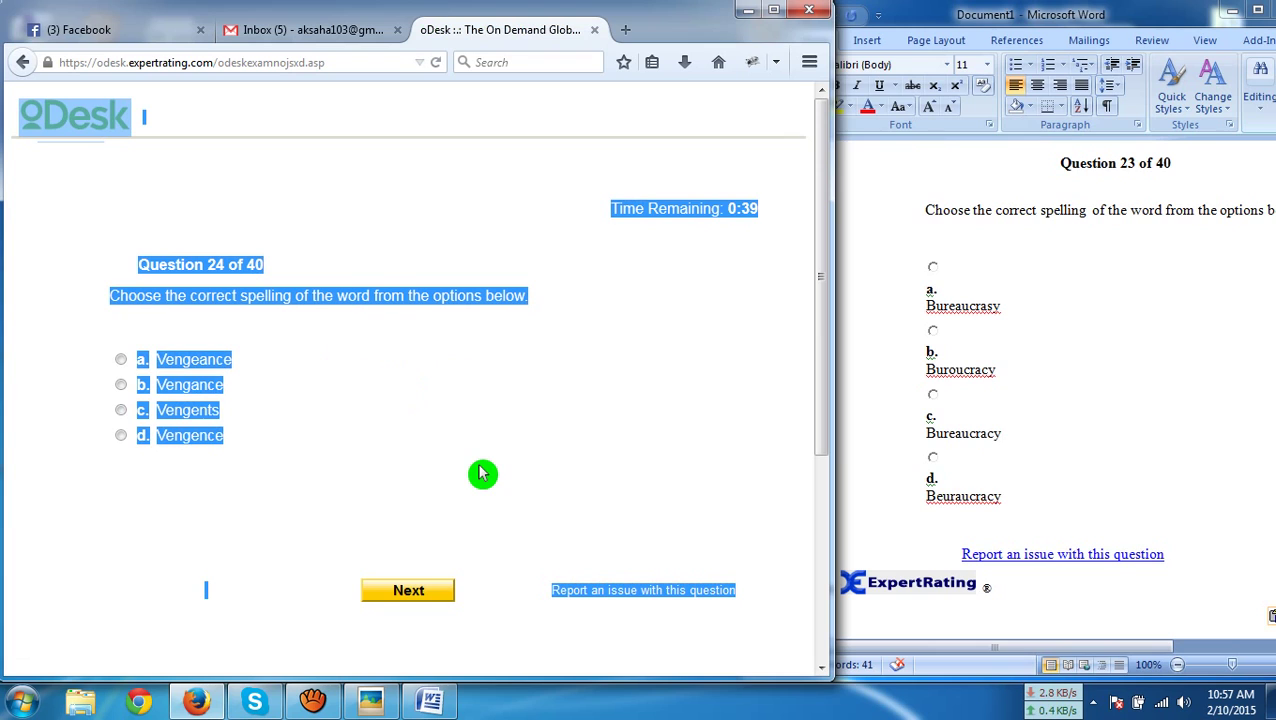
pyautogui.click(1127, 504)
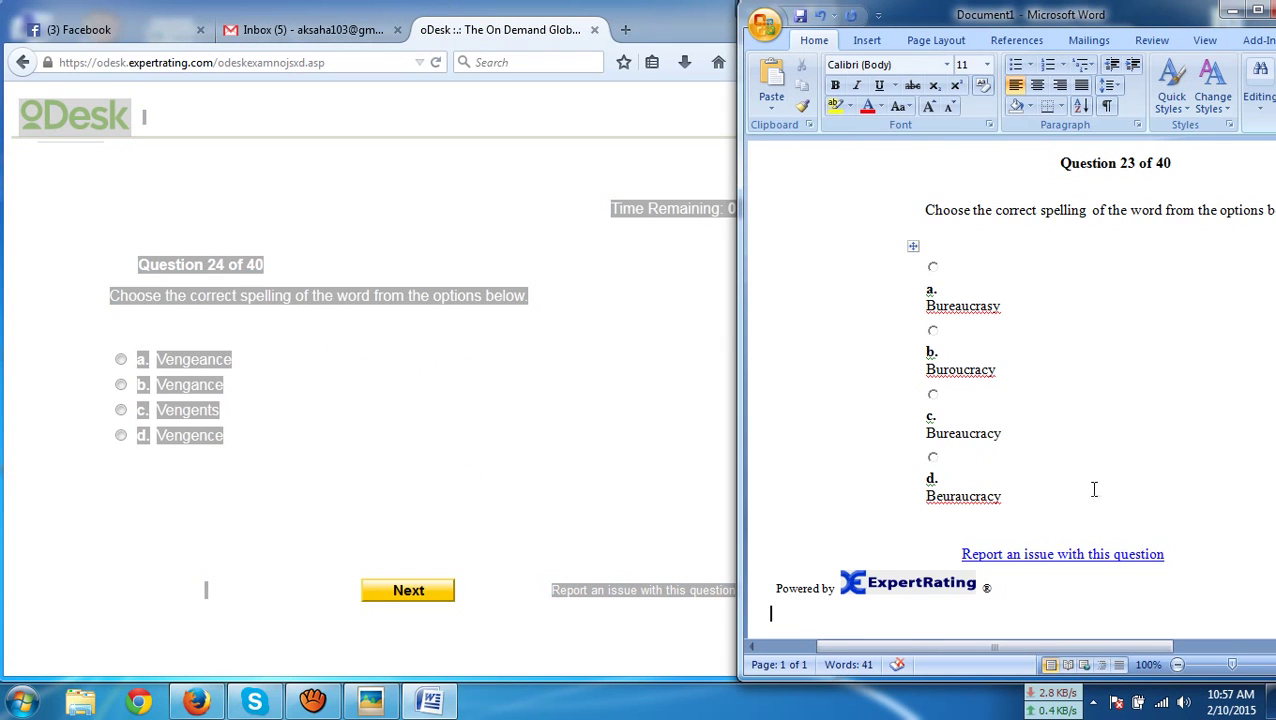
pyautogui.hotkey('ctrl', 'a')
pyautogui.hotkey('ctrl', 'v')
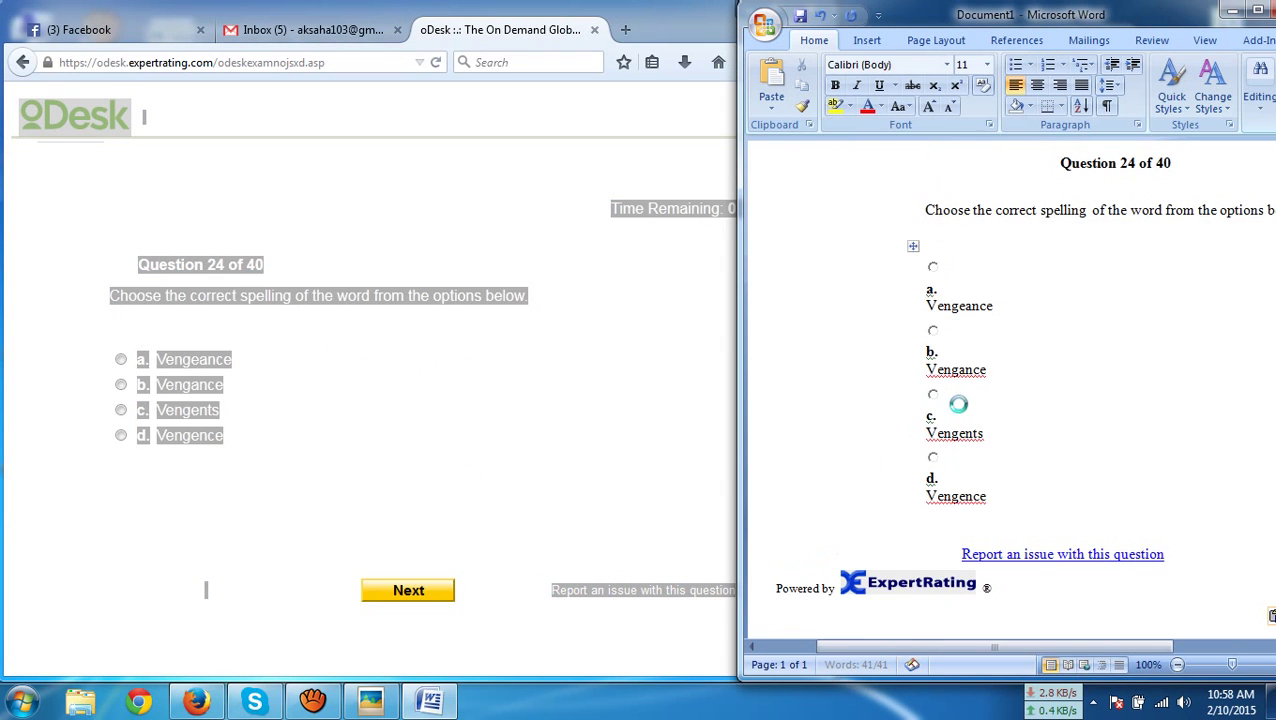
pyautogui.click(213, 360)
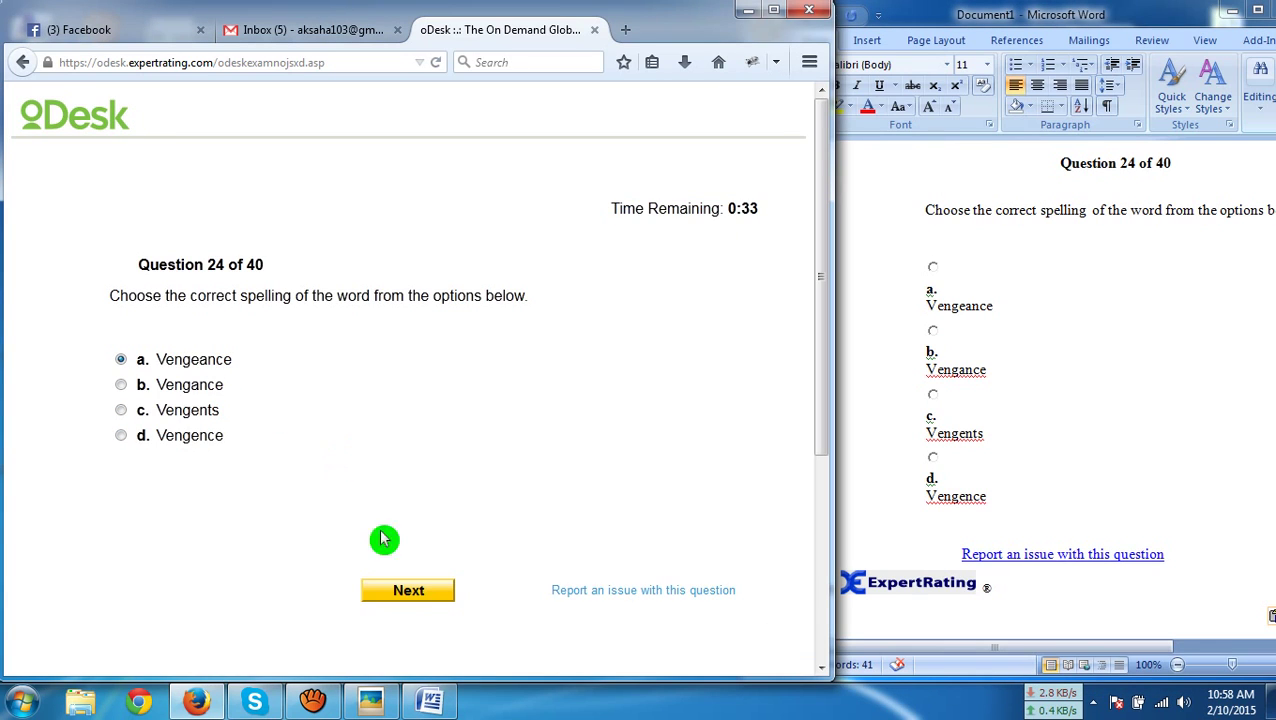
pyautogui.click(414, 590)
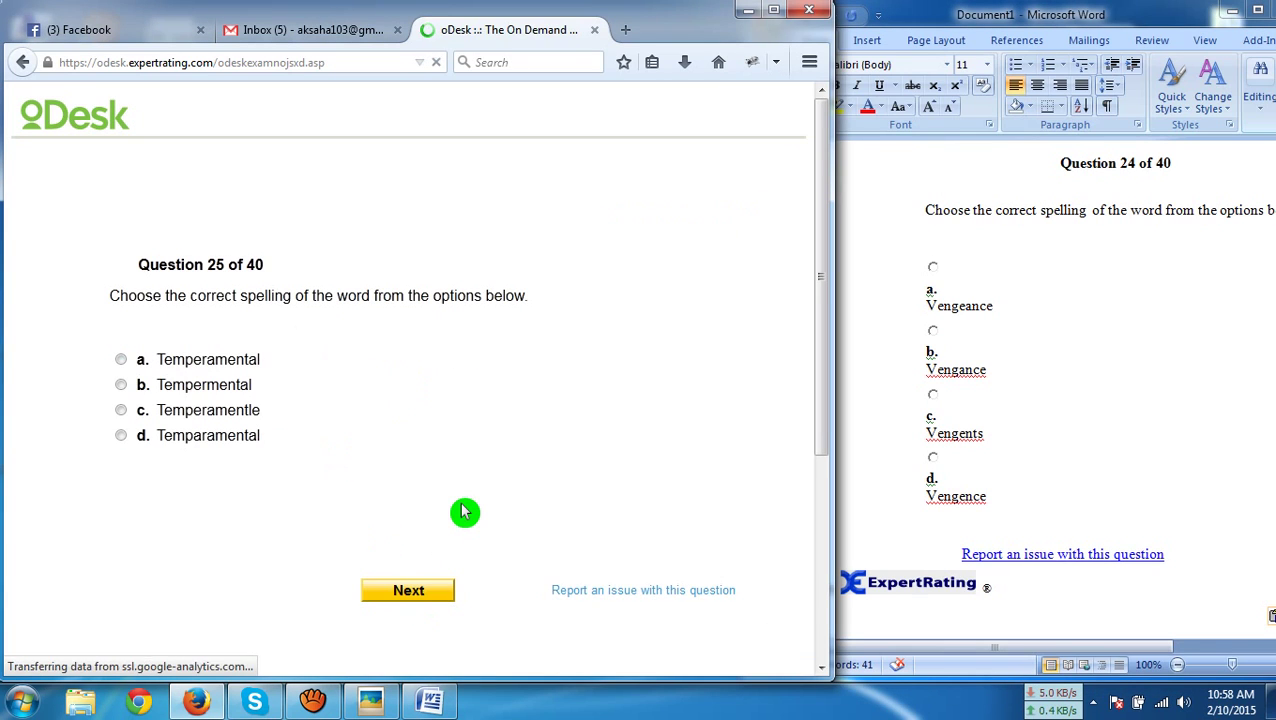
# Paste question 25 into Word and submit 'Temperamental' as the answer
pyautogui.hotkey('ctrl', 'a')
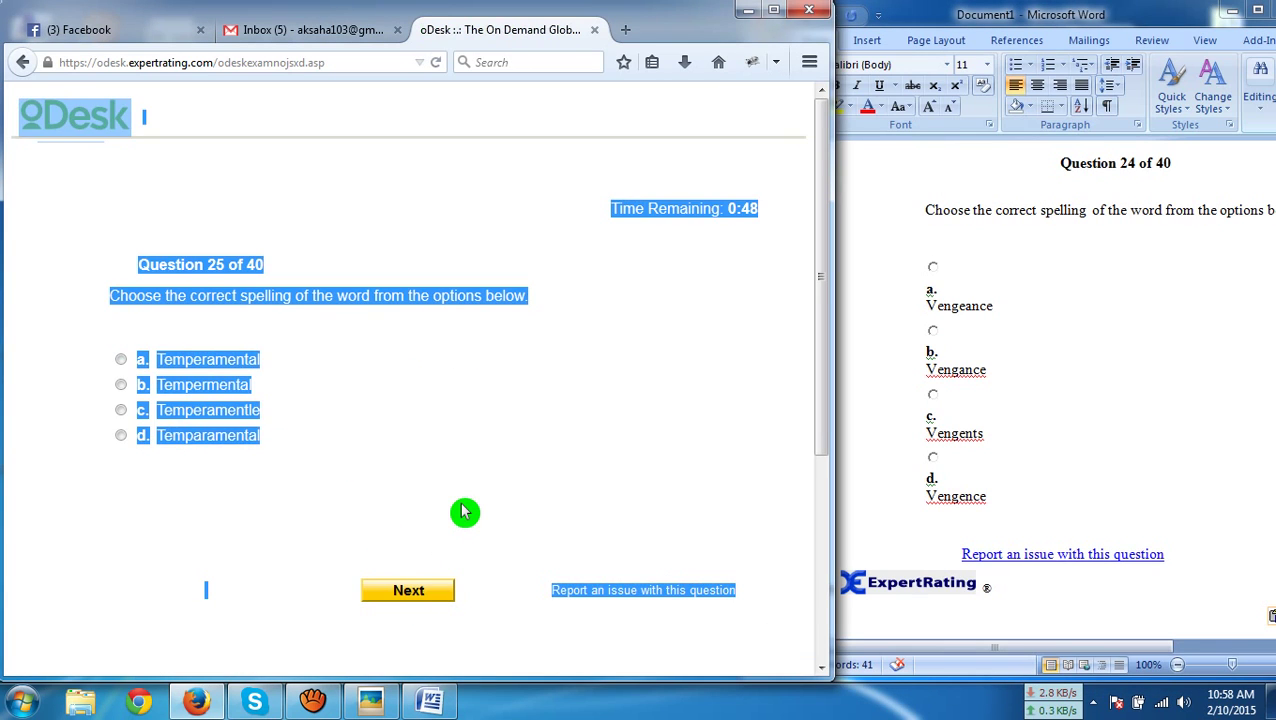
pyautogui.click(1085, 505)
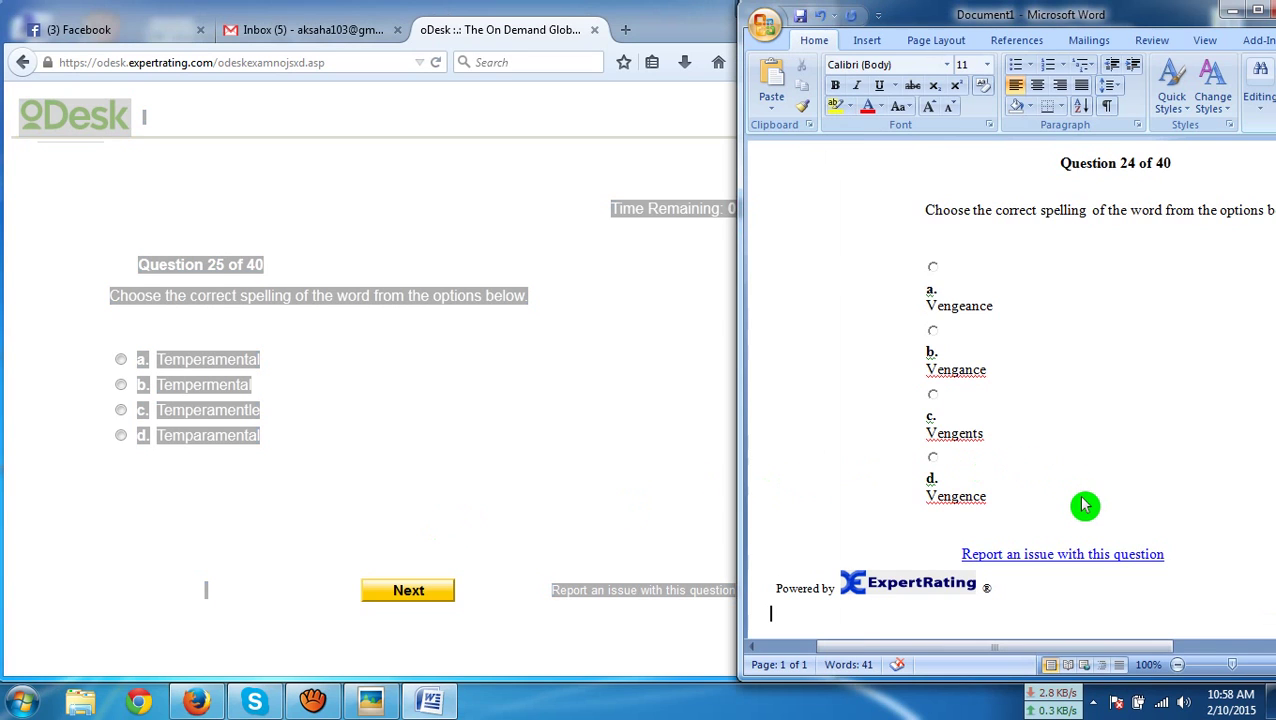
pyautogui.hotkey('ctrl', 'a')
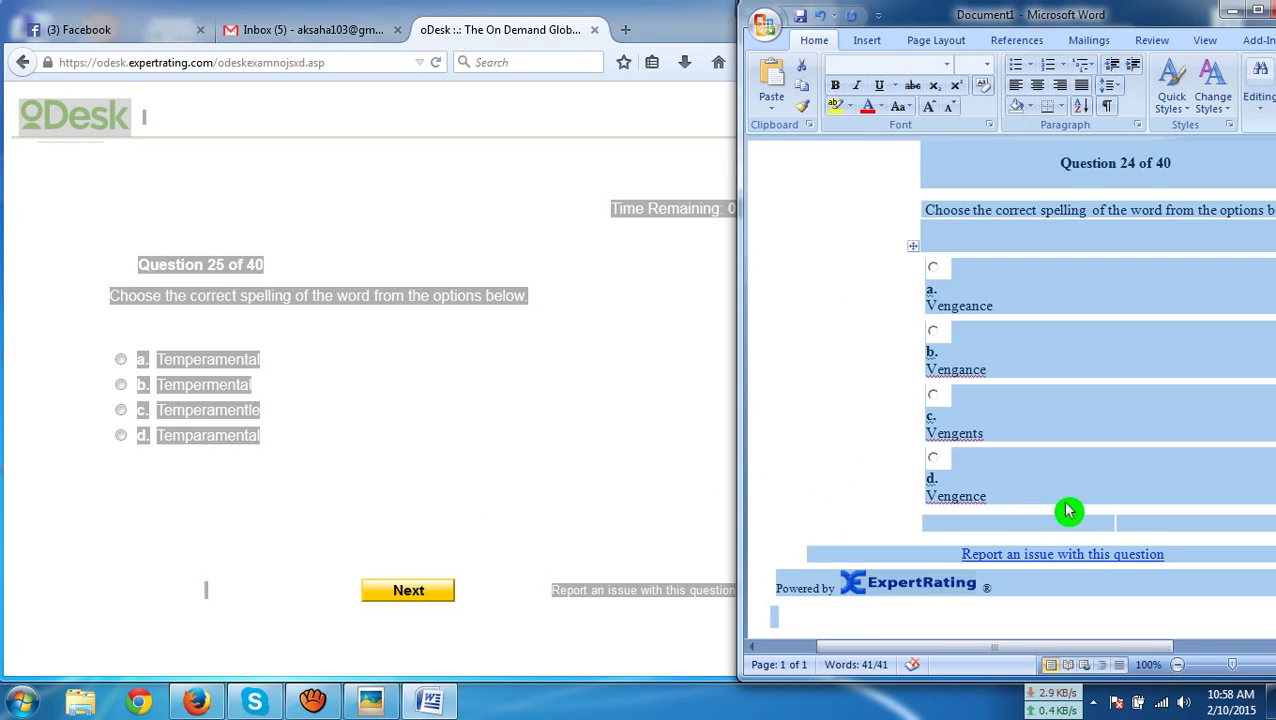
pyautogui.hotkey('ctrl', 'v')
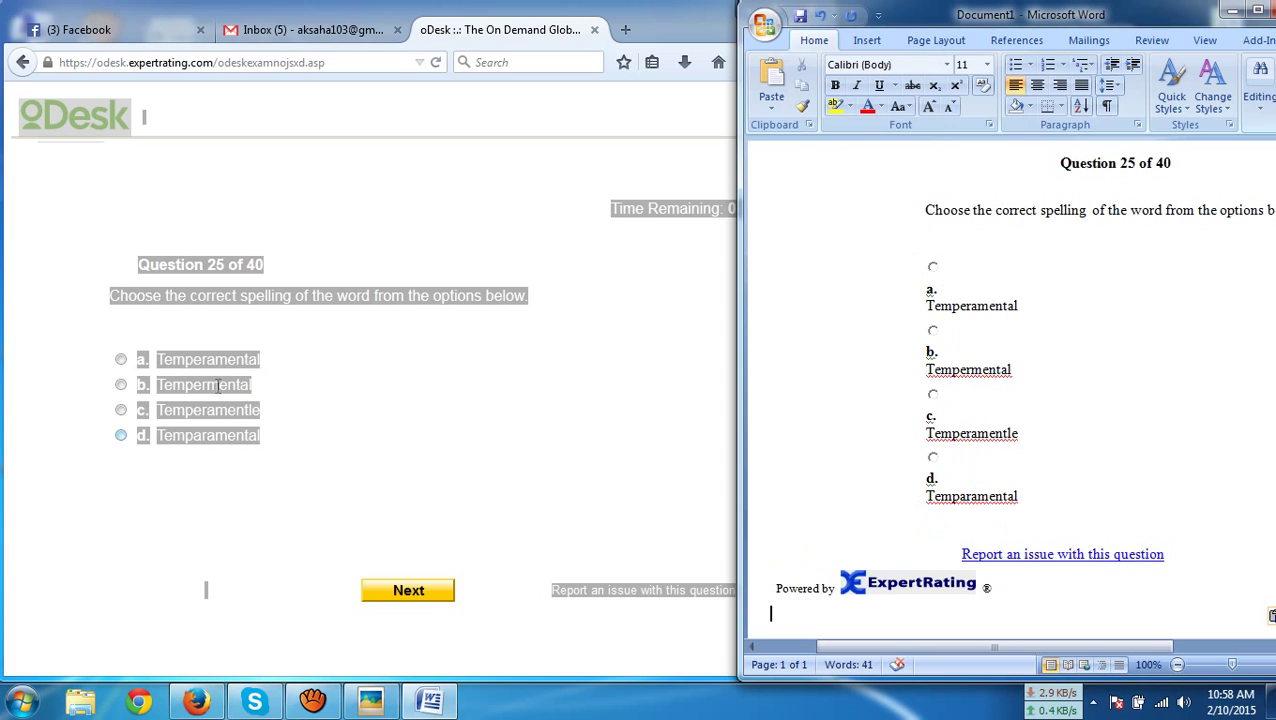
pyautogui.click(215, 378)
pyautogui.click(386, 594)
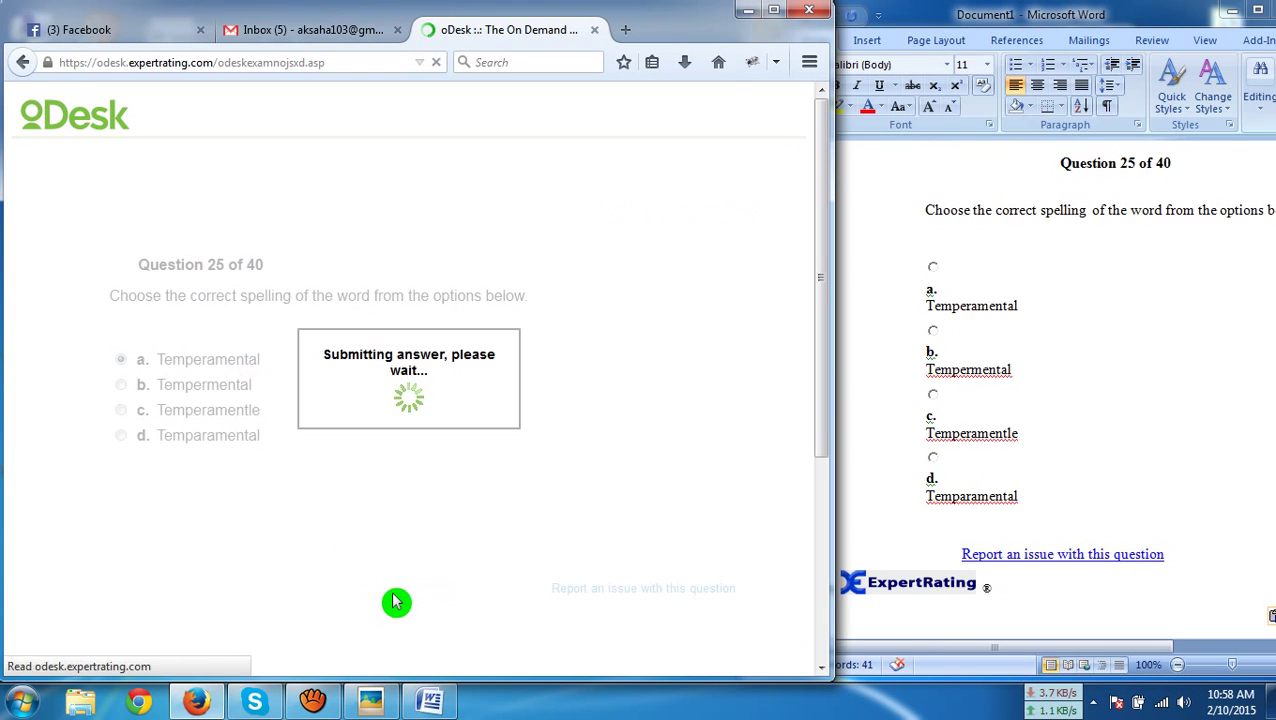
# Paste question 26 into Word and submit 'Embarrassment' as the answer
pyautogui.click(216, 474)
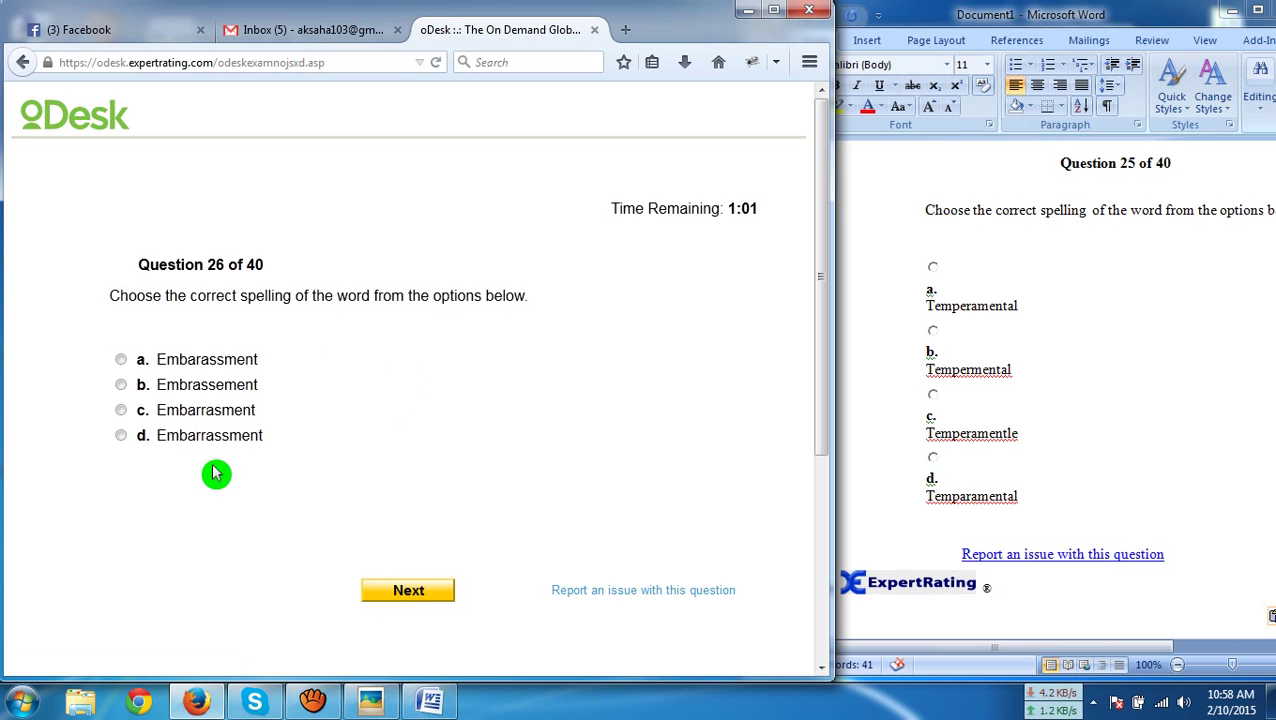
pyautogui.hotkey('ctrl', 'a')
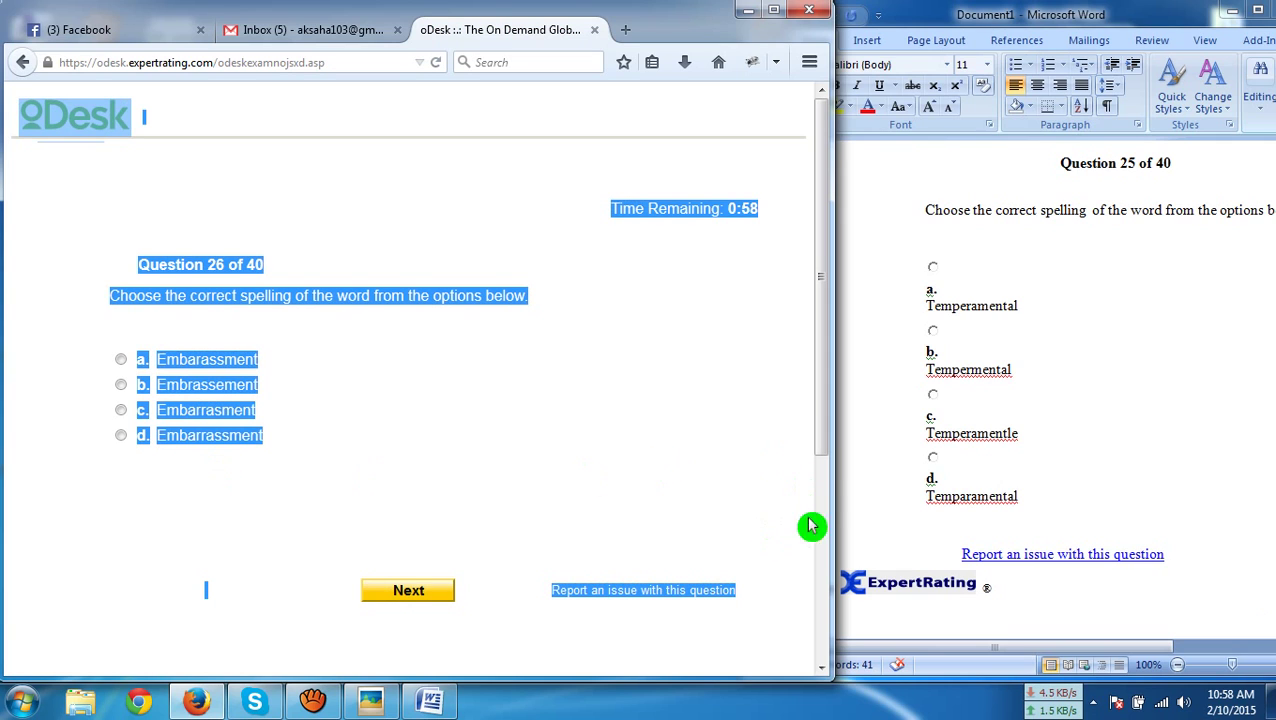
pyautogui.click(932, 522)
pyautogui.hotkey('ctrl', 'a')
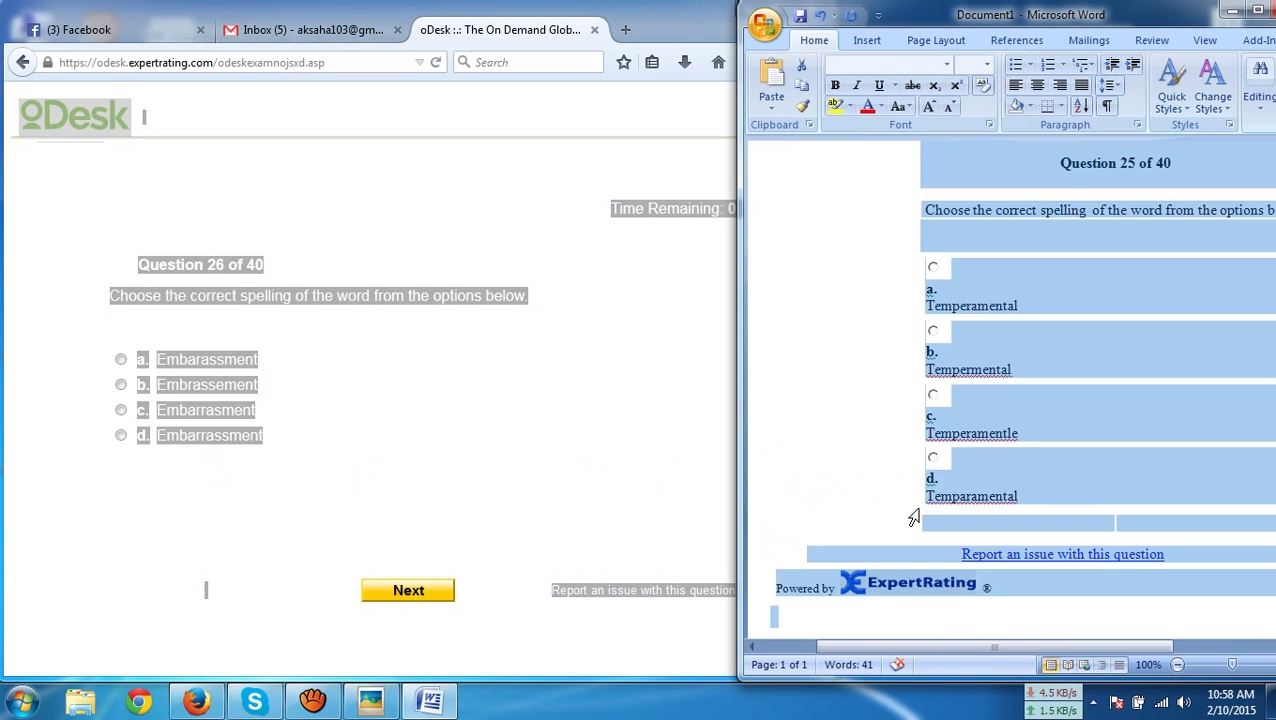
pyautogui.hotkey('ctrl', 'v')
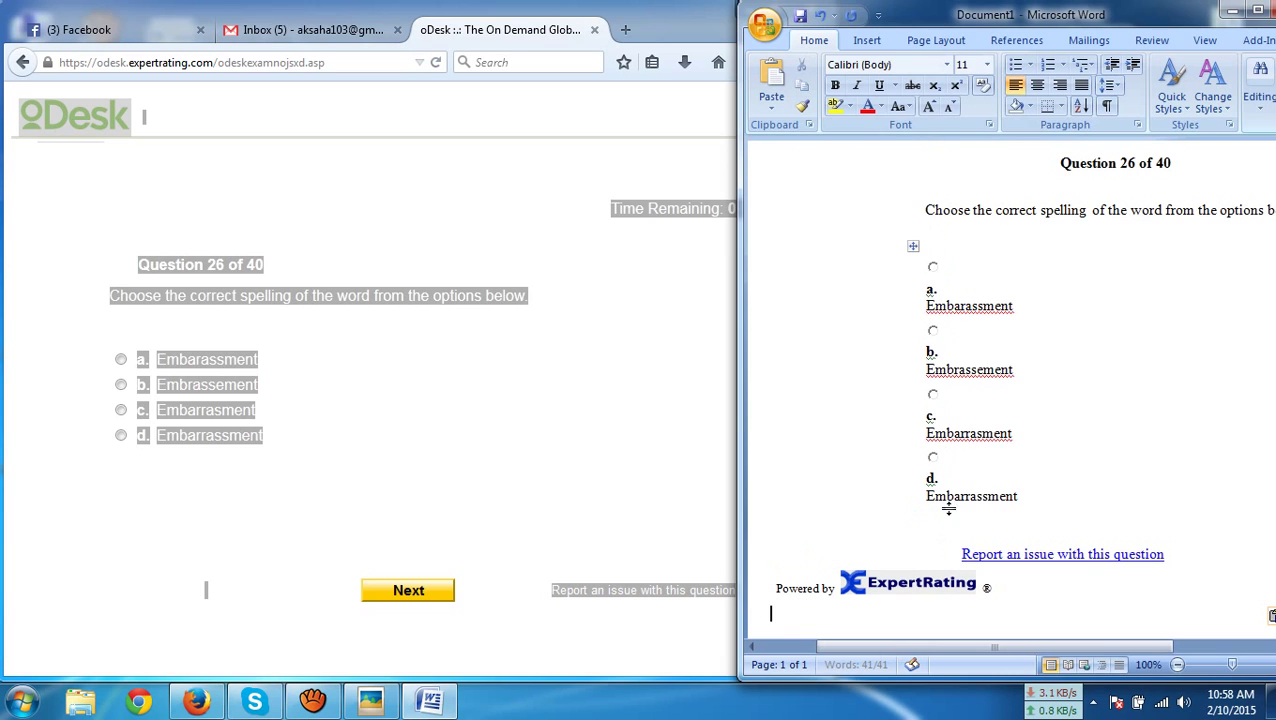
pyautogui.click(205, 440)
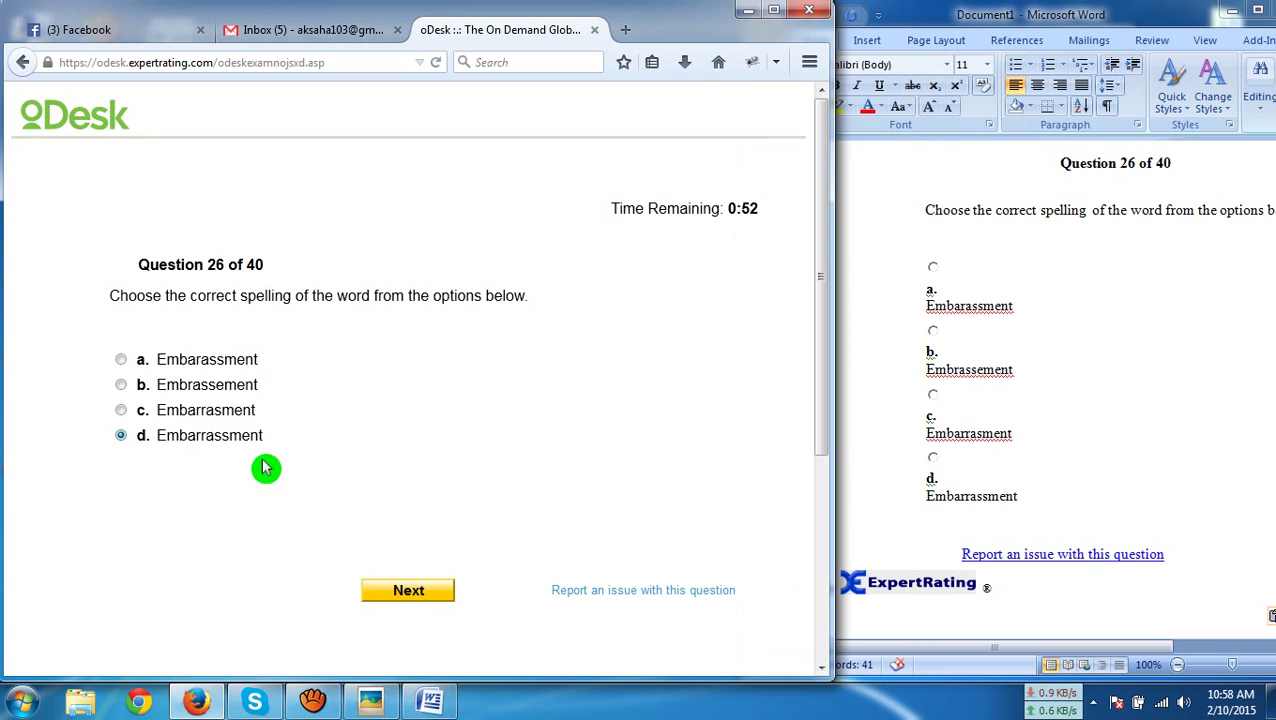
pyautogui.click(432, 602)
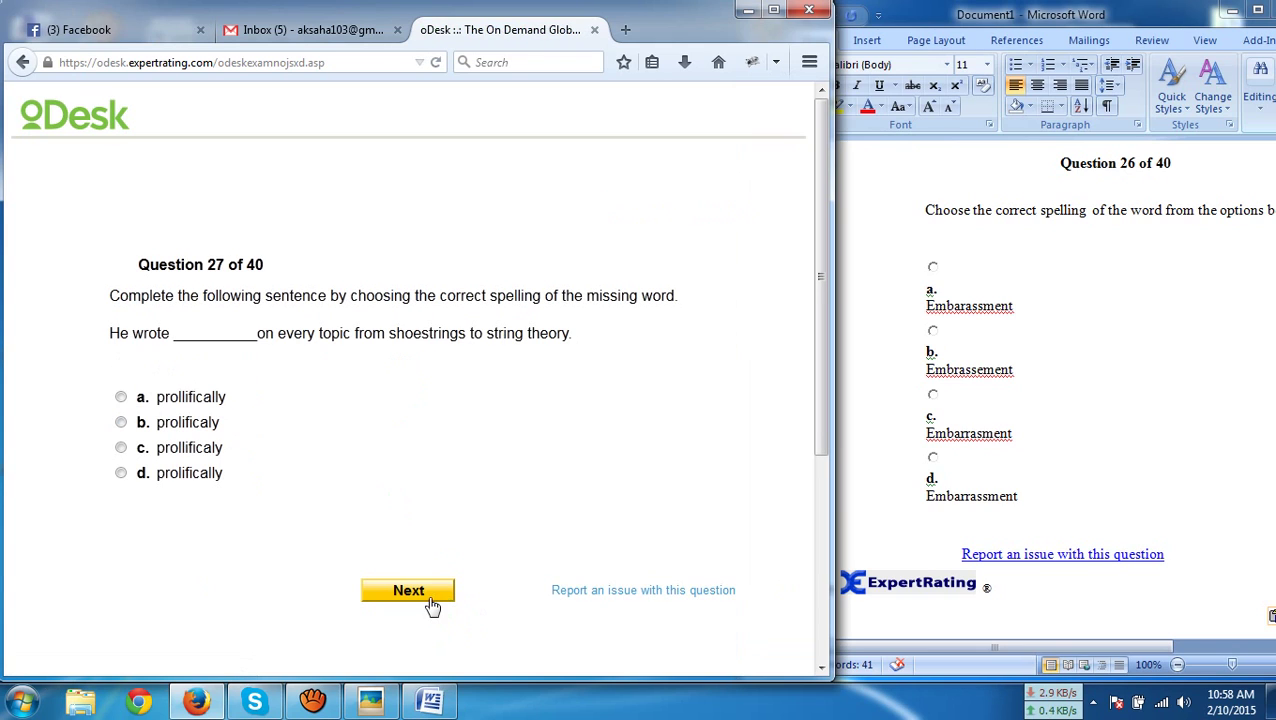
# Paste question 27 into Word and submit 'prolifically' as the answer
pyautogui.hotkey('ctrl', 'a')
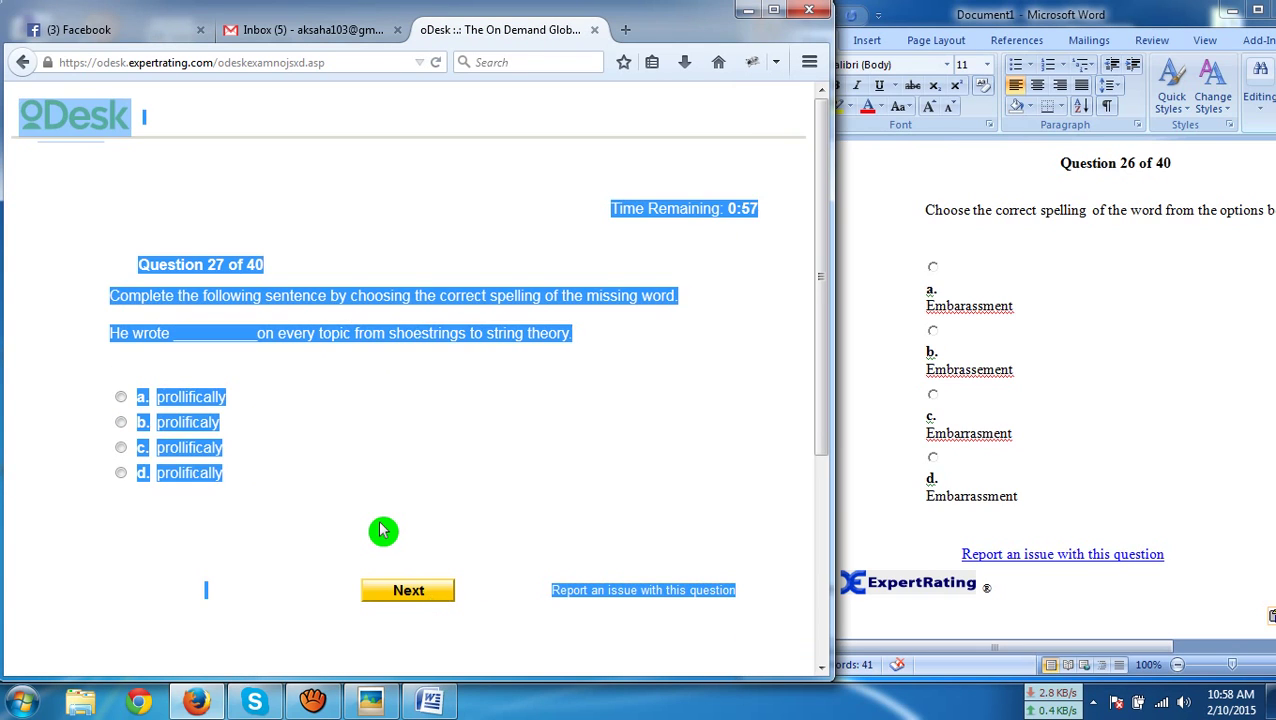
pyautogui.click(1066, 521)
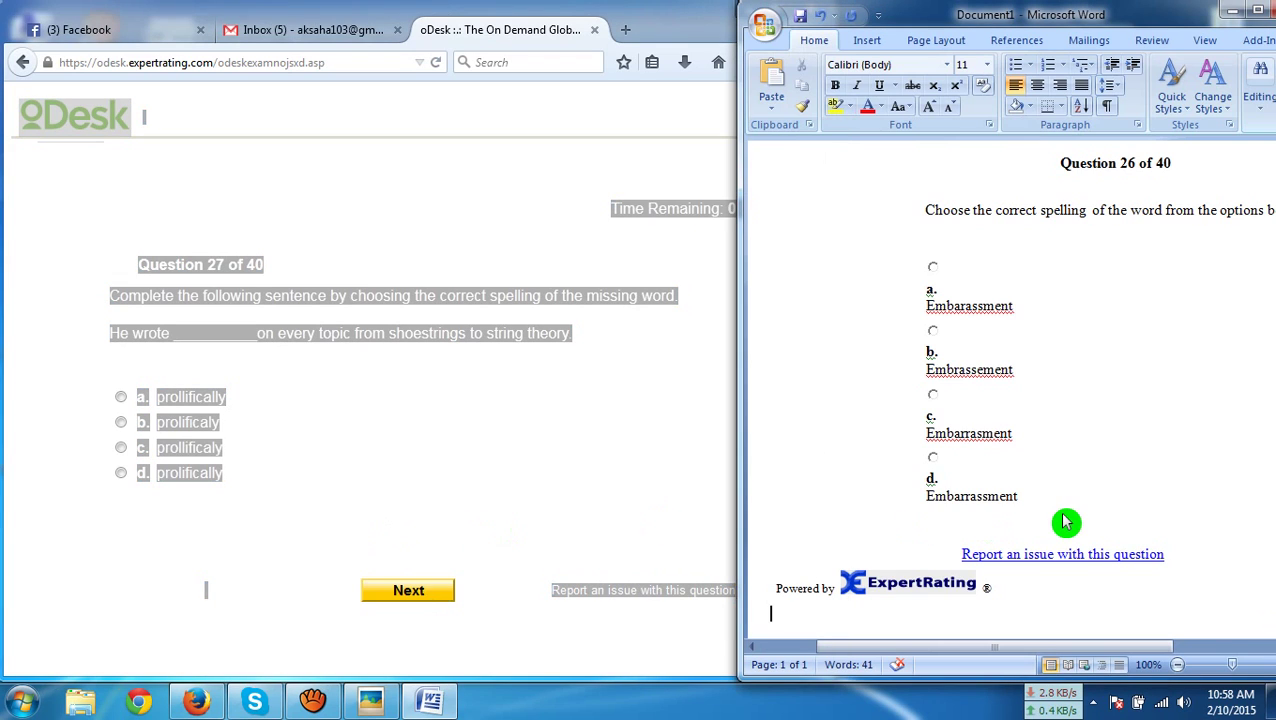
pyautogui.hotkey('ctrl', 'a')
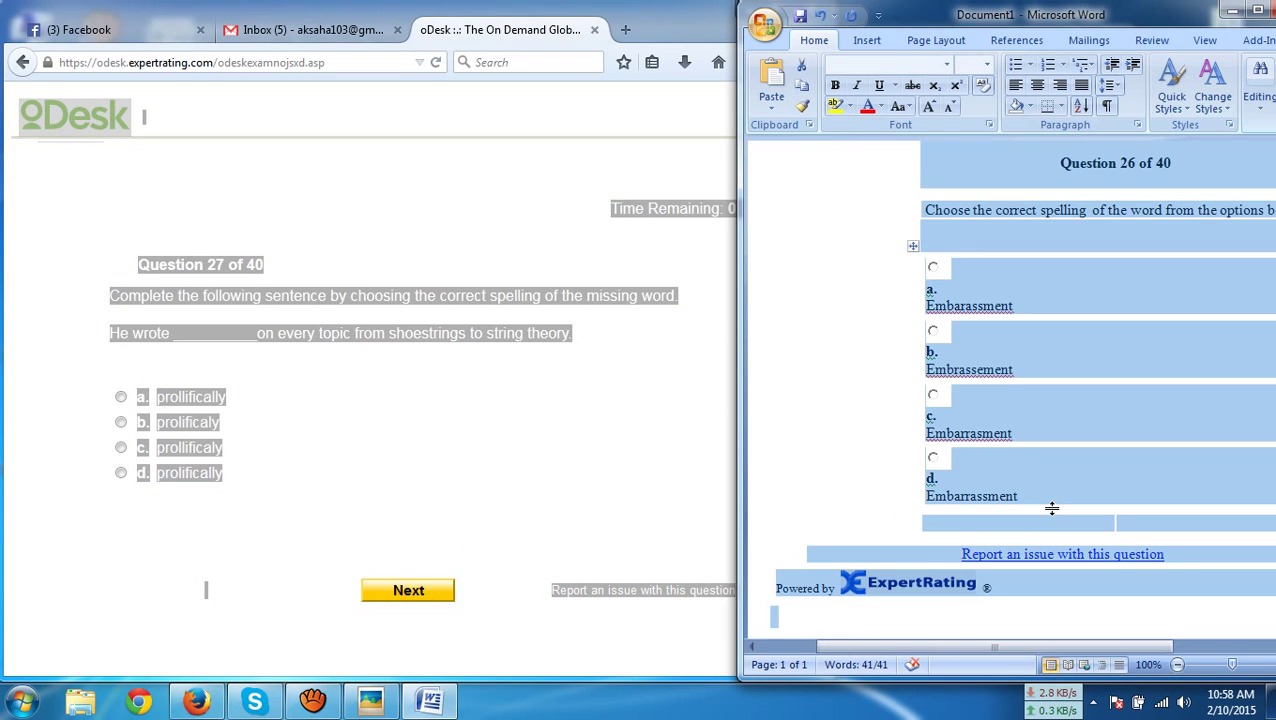
pyautogui.hotkey('ctrl', 'v')
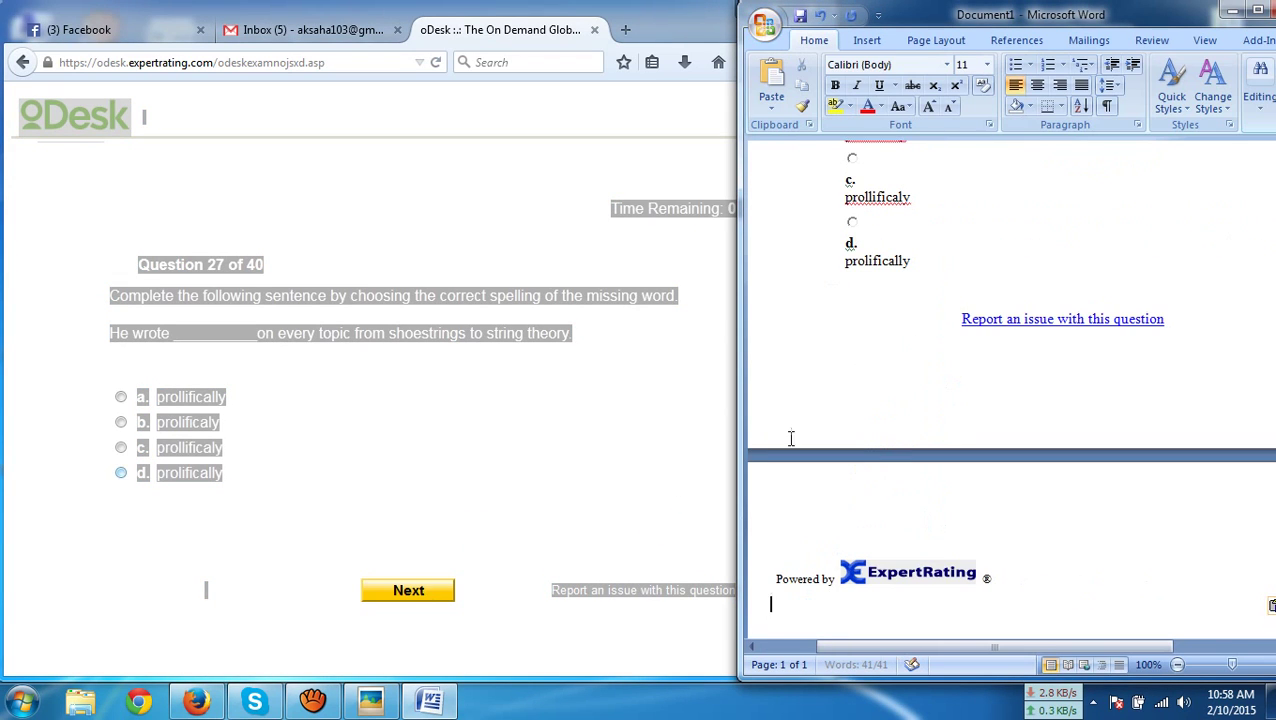
pyautogui.scroll(3, 790, 438)
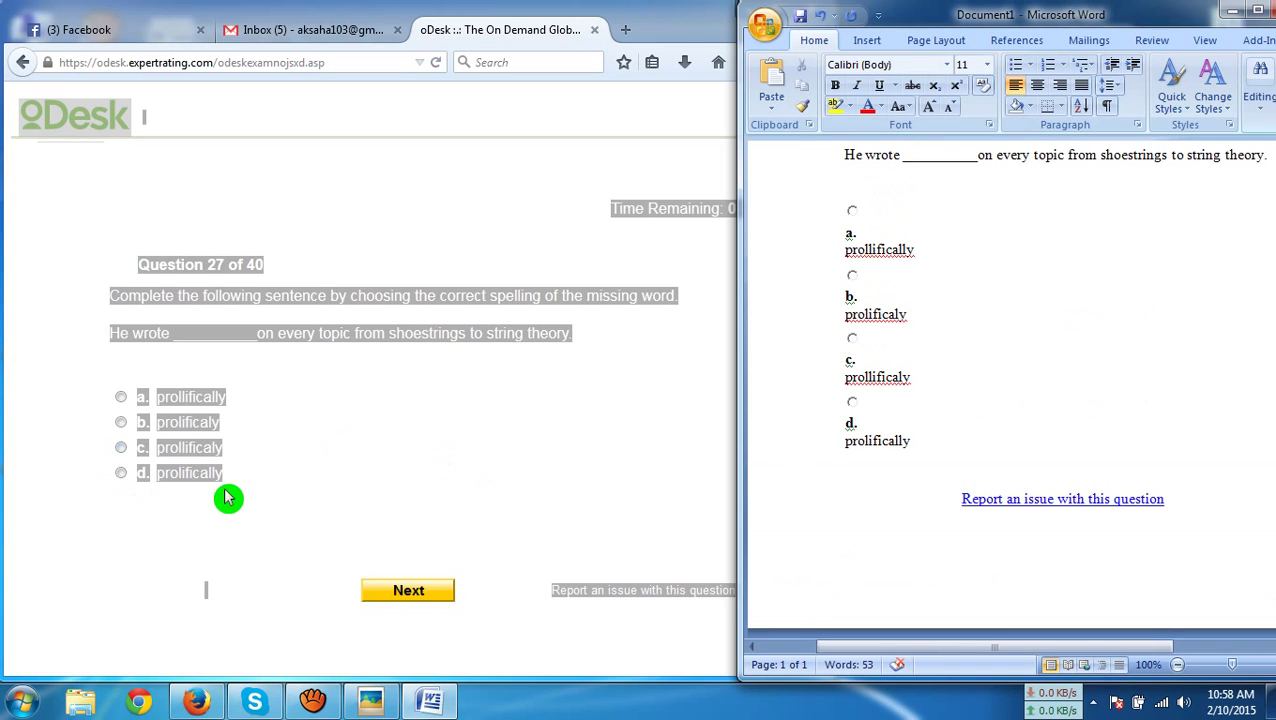
pyautogui.click(210, 479)
pyautogui.click(410, 589)
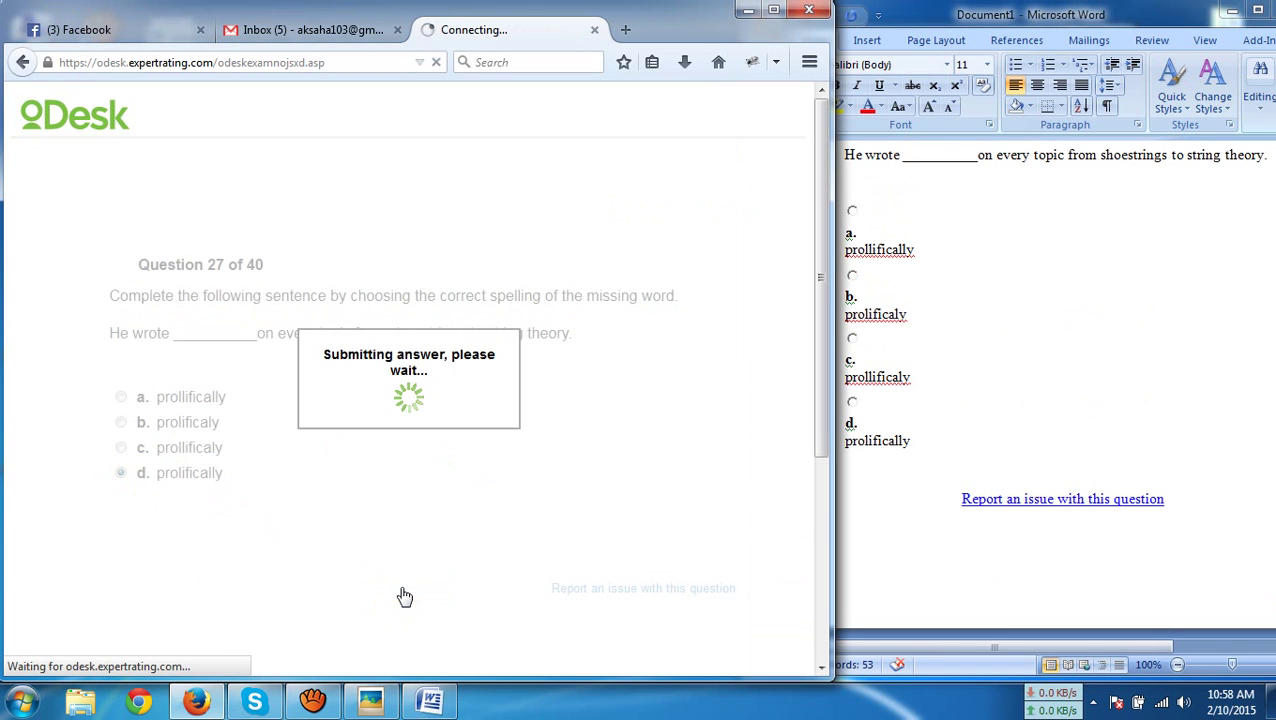
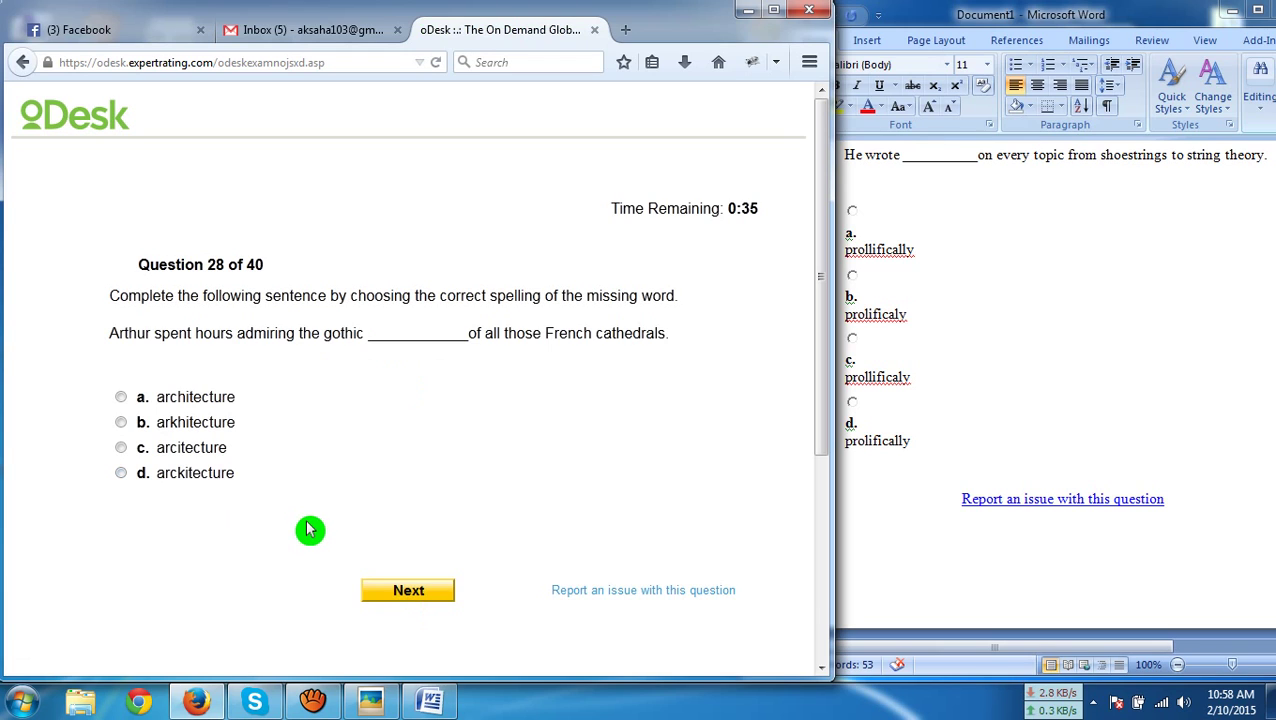
# Paste question 28 into Word and submit 'architecture' as the answer
pyautogui.hotkey('ctrl', 'a')
pyautogui.hotkey('ctrl', 'c')
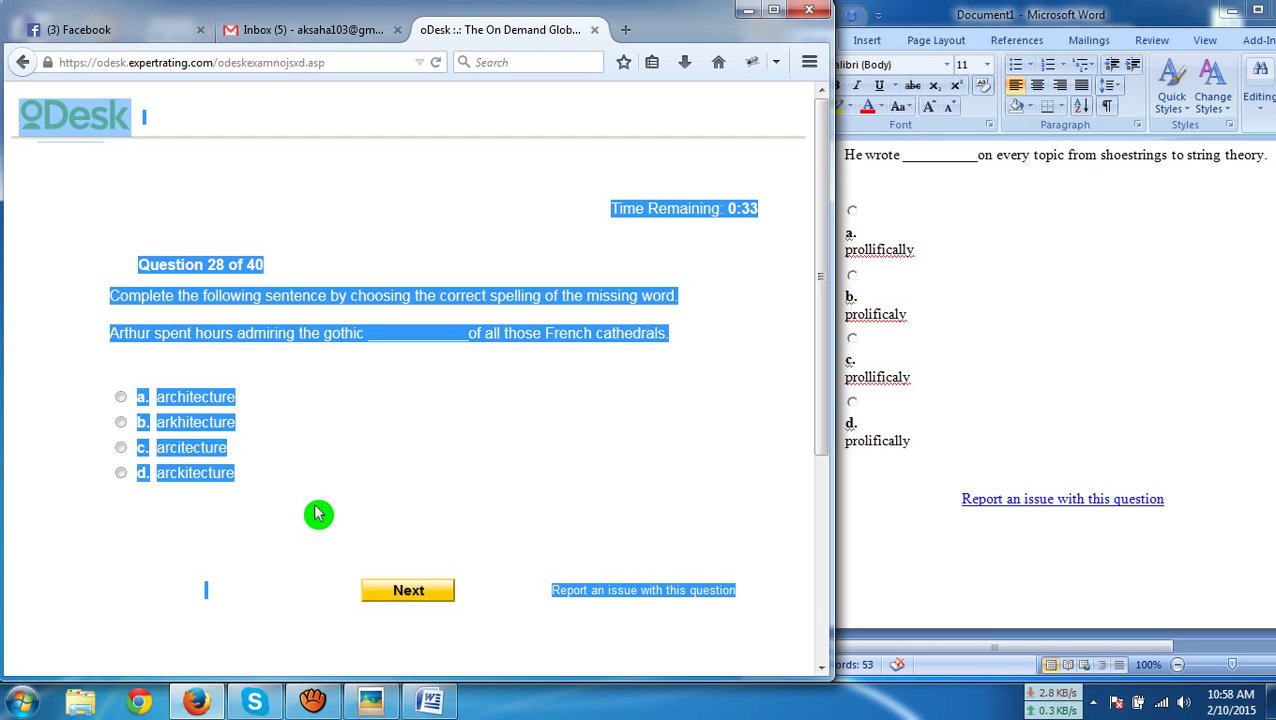
pyautogui.click(970, 466)
pyautogui.hotkey('ctrl', 'a')
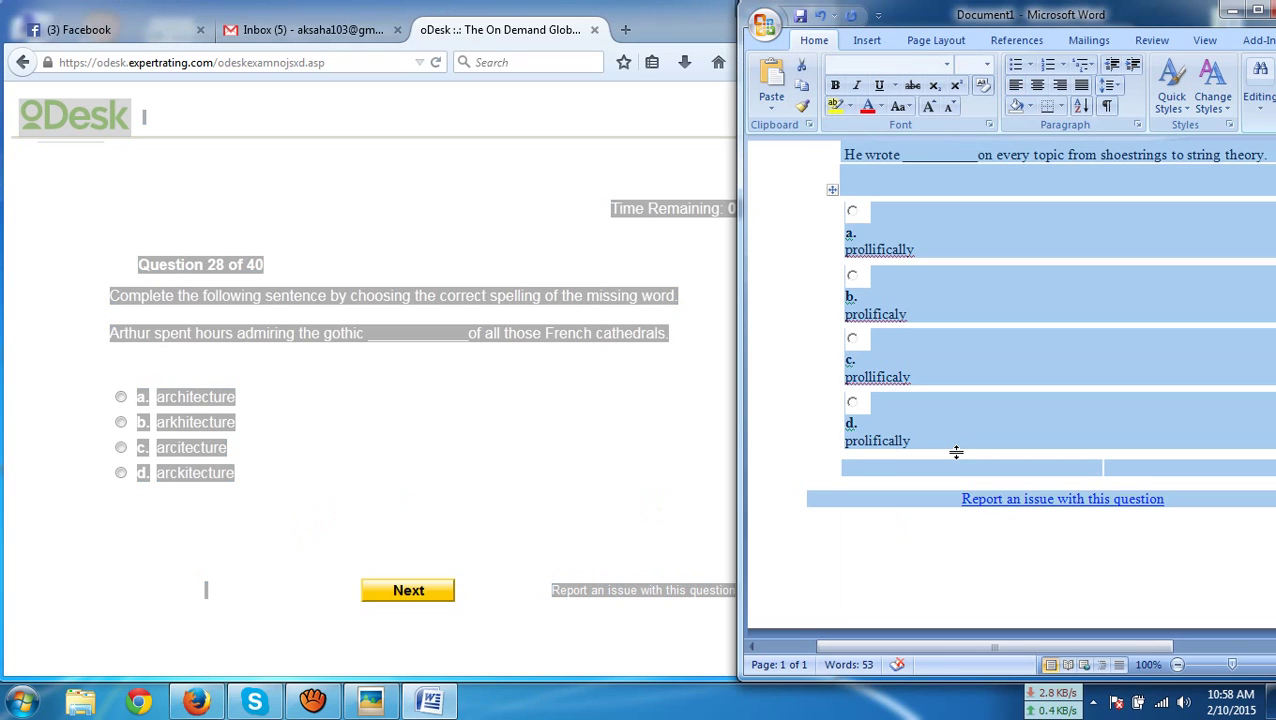
pyautogui.hotkey('ctrl', 'v')
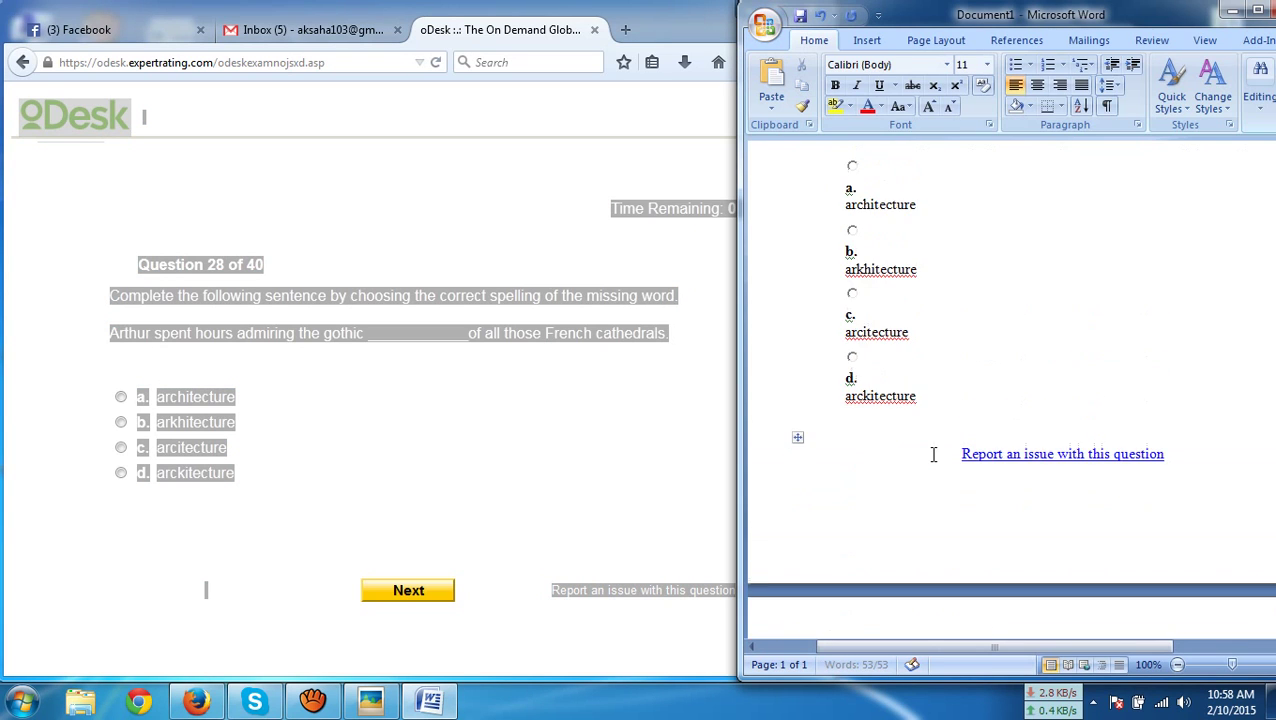
pyautogui.click(186, 399)
pyautogui.click(409, 591)
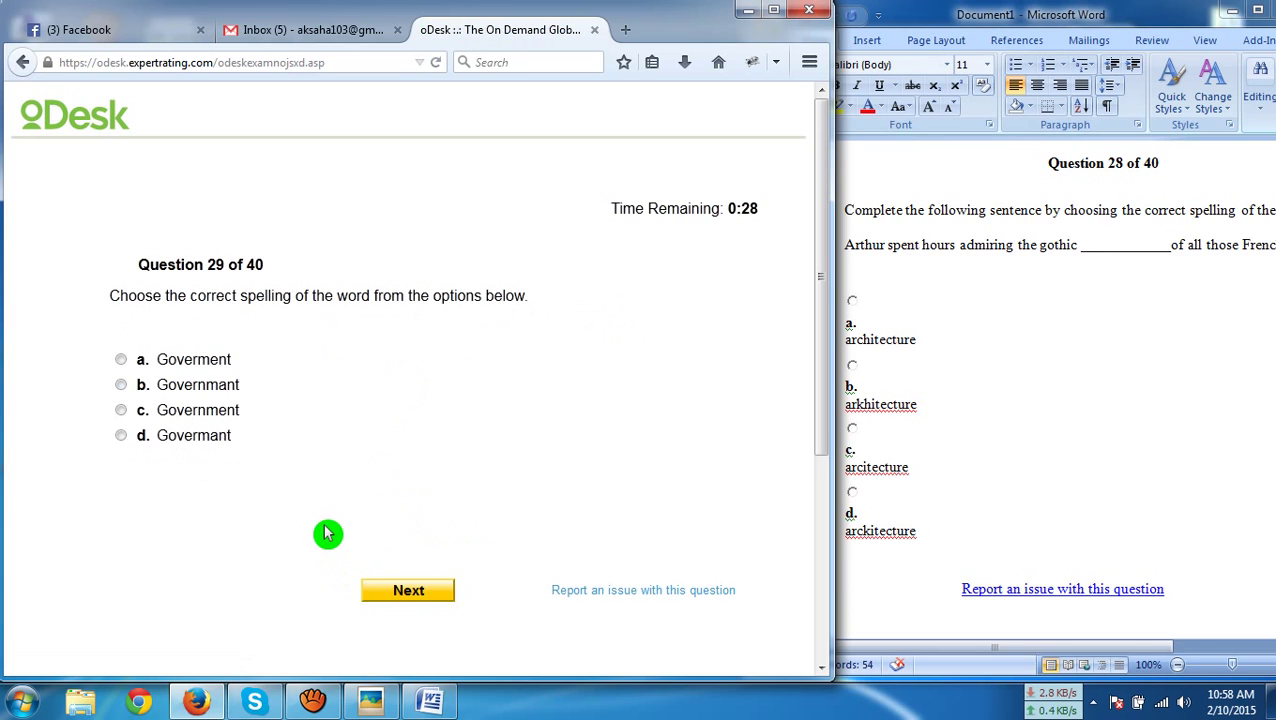
# Paste question 29 into Word and submit 'Government' as the answer
pyautogui.hotkey('ctrl', 'a')
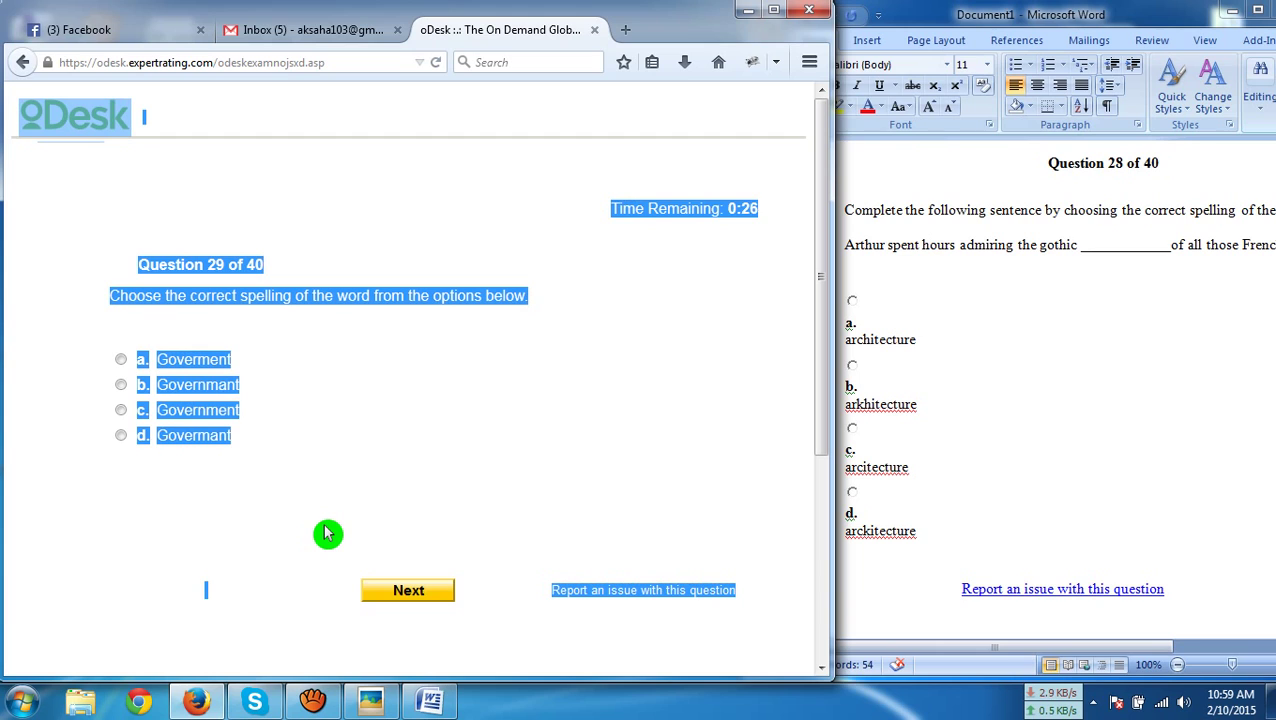
pyautogui.click(997, 516)
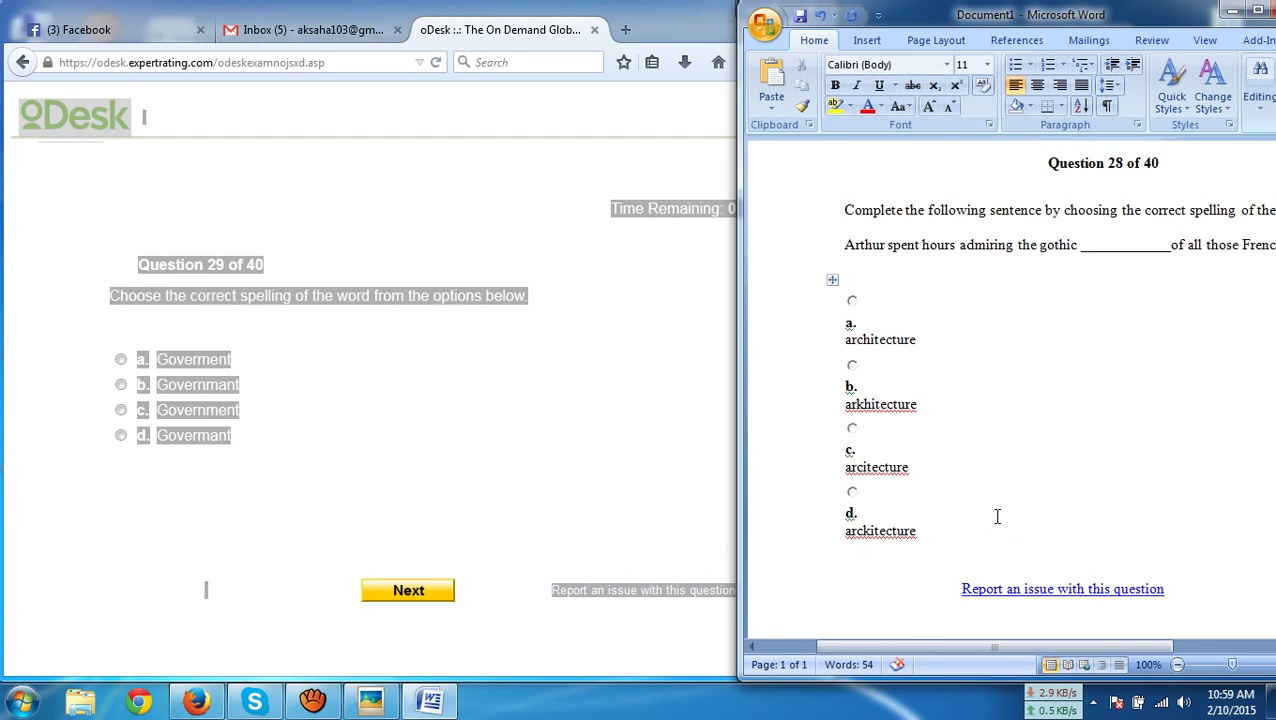
pyautogui.hotkey('ctrl', 'a')
pyautogui.write('Question 29 of 40 Choose the correct spelling of the word from the options below. a. Goverment b. Governmant c. Government d. Govermant Report an issue with this question Powered by ExpertRating')
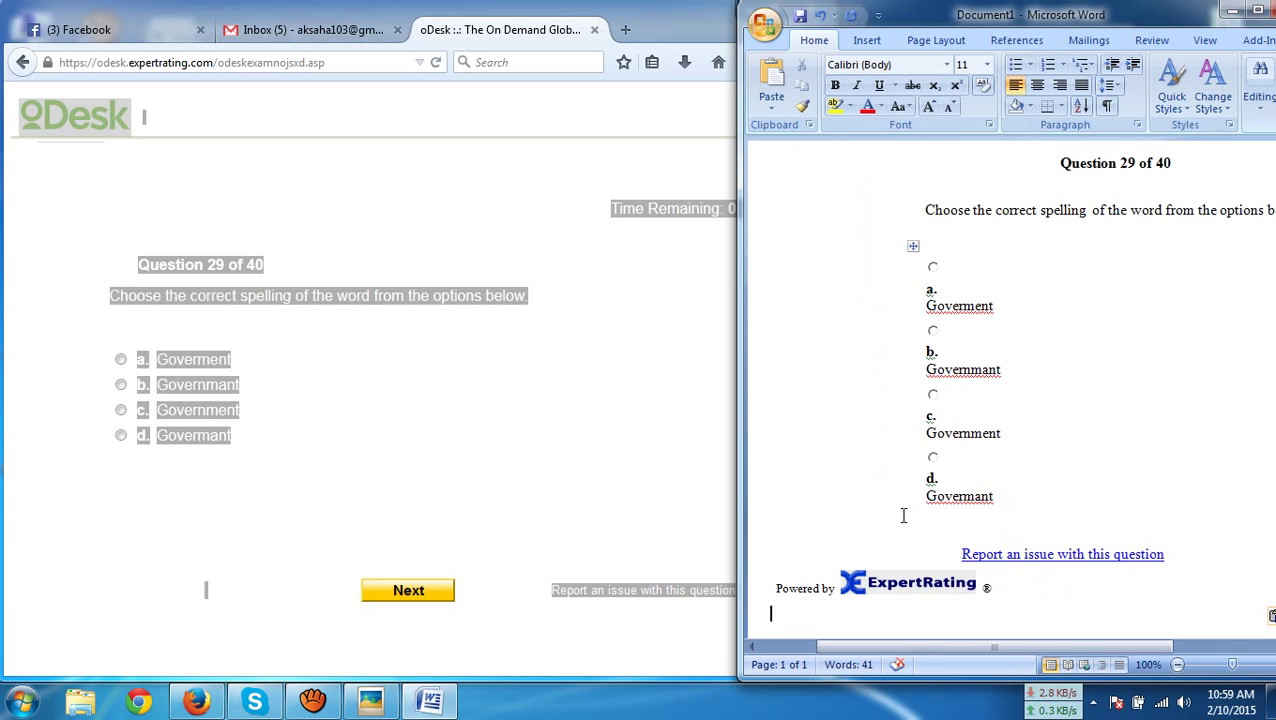
pyautogui.click(215, 412)
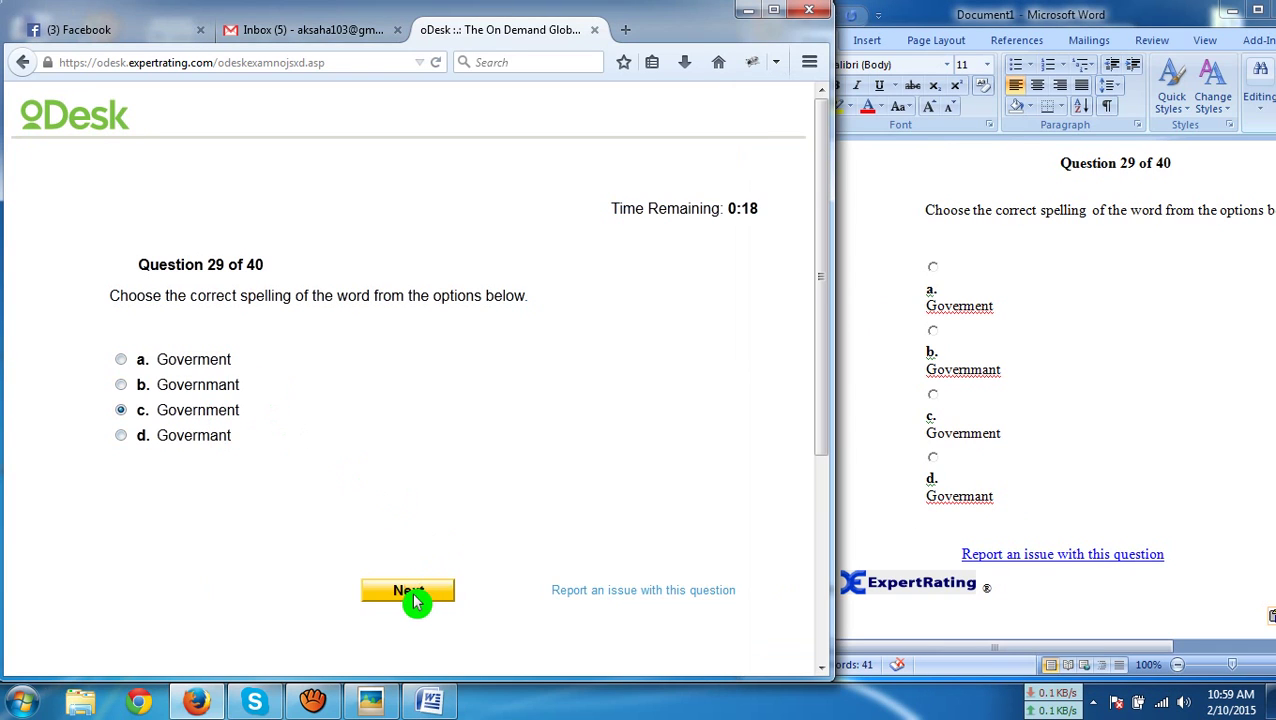
pyautogui.click(412, 596)
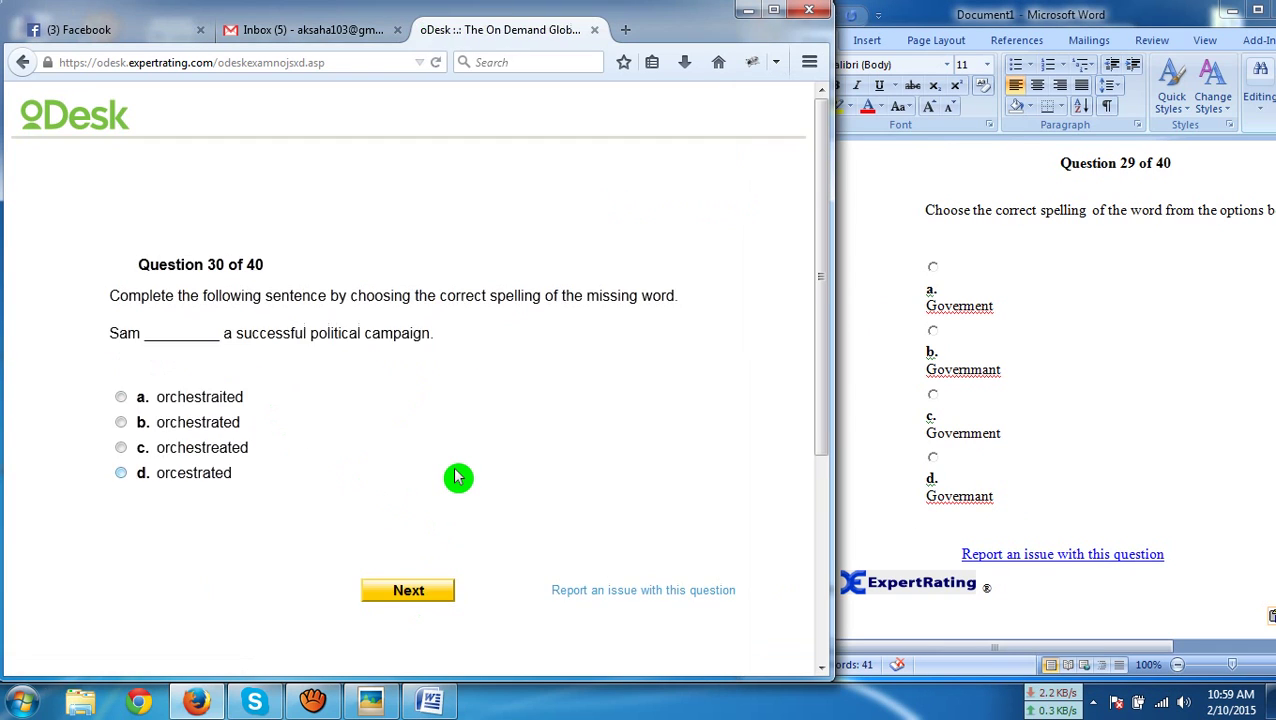
# Paste question 30 into Word and submit 'orchestrated' as the answer
pyautogui.hotkey('ctrl', 'a')
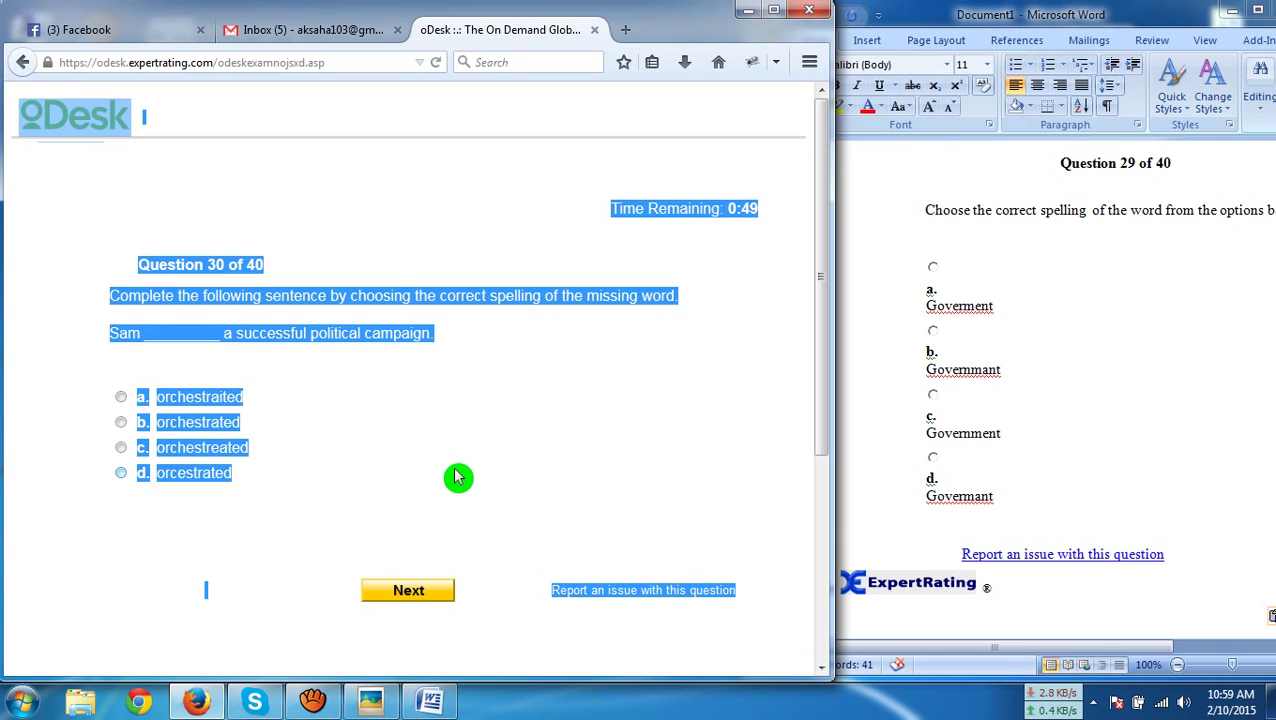
pyautogui.click(900, 458)
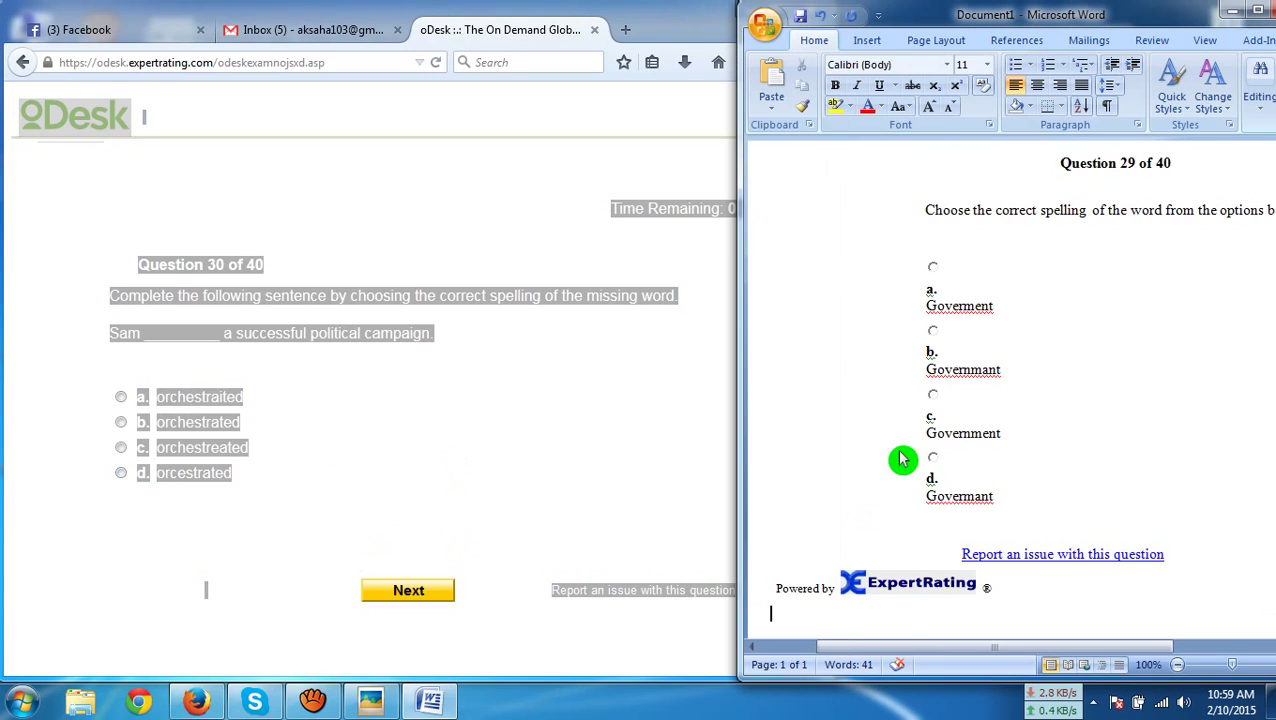
pyautogui.hotkey('ctrl', 'a')
pyautogui.hotkey('ctrl', 'v')
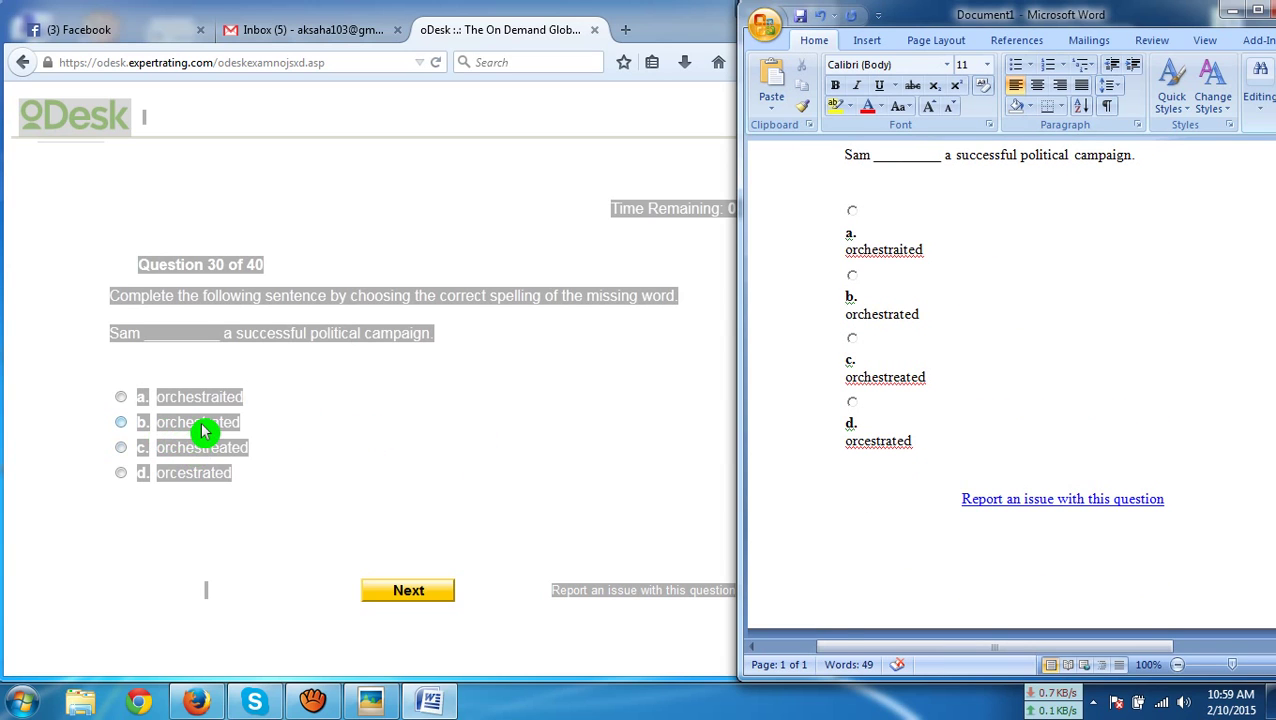
pyautogui.click(236, 423)
pyautogui.click(409, 592)
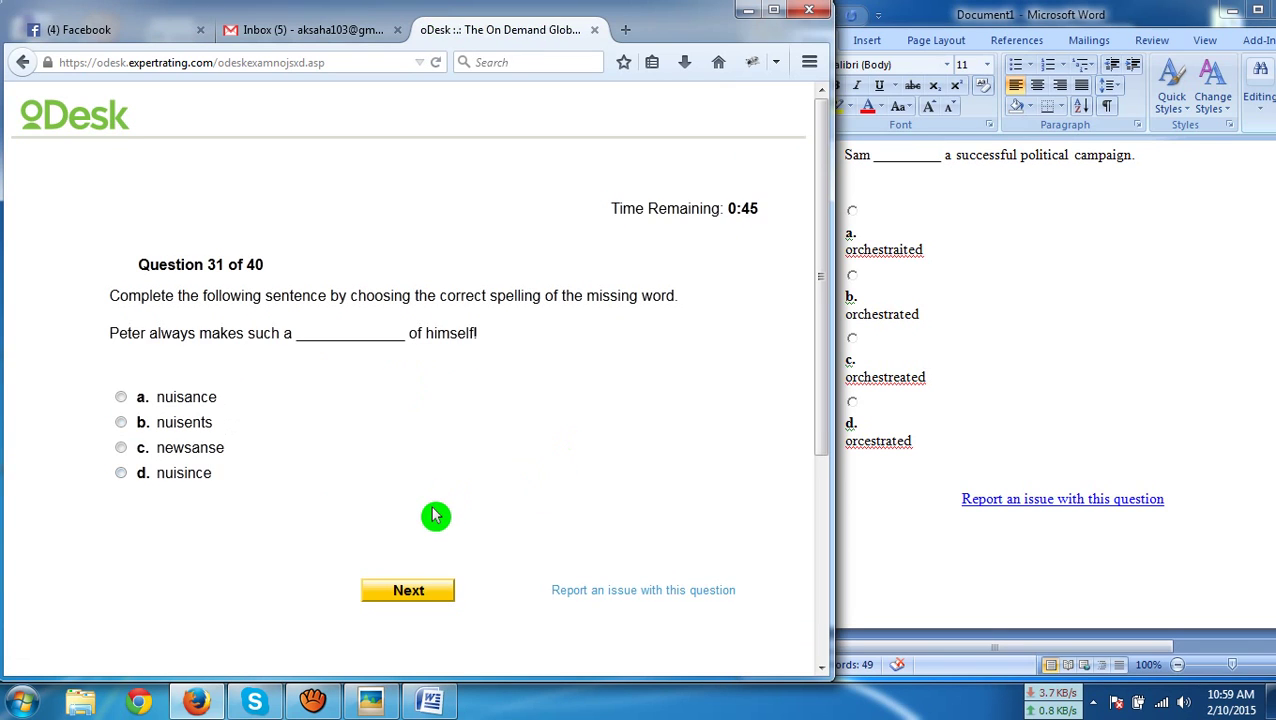
# Paste question 31 into Word and submit 'nuisance' as the answer
pyautogui.hotkey('ctrl', 'a')
pyautogui.hotkey('ctrl', 'c')
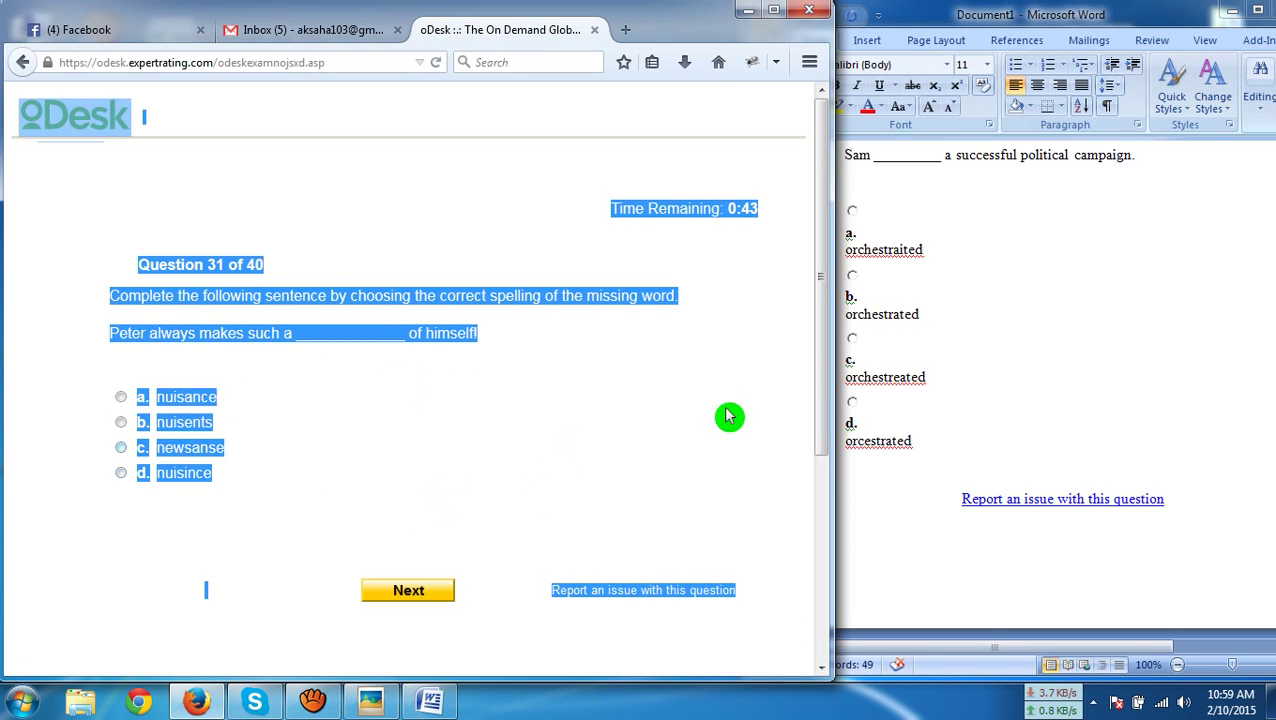
pyautogui.click(881, 519)
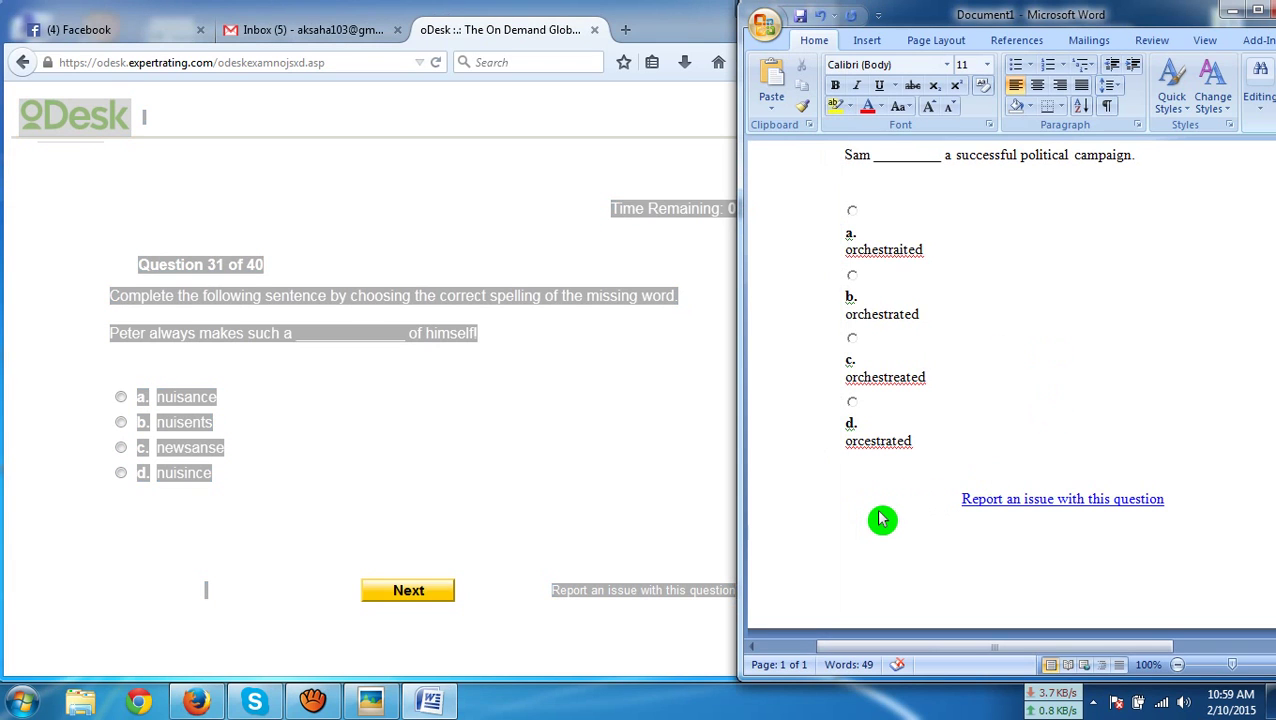
pyautogui.hotkey('ctrl', 'a')
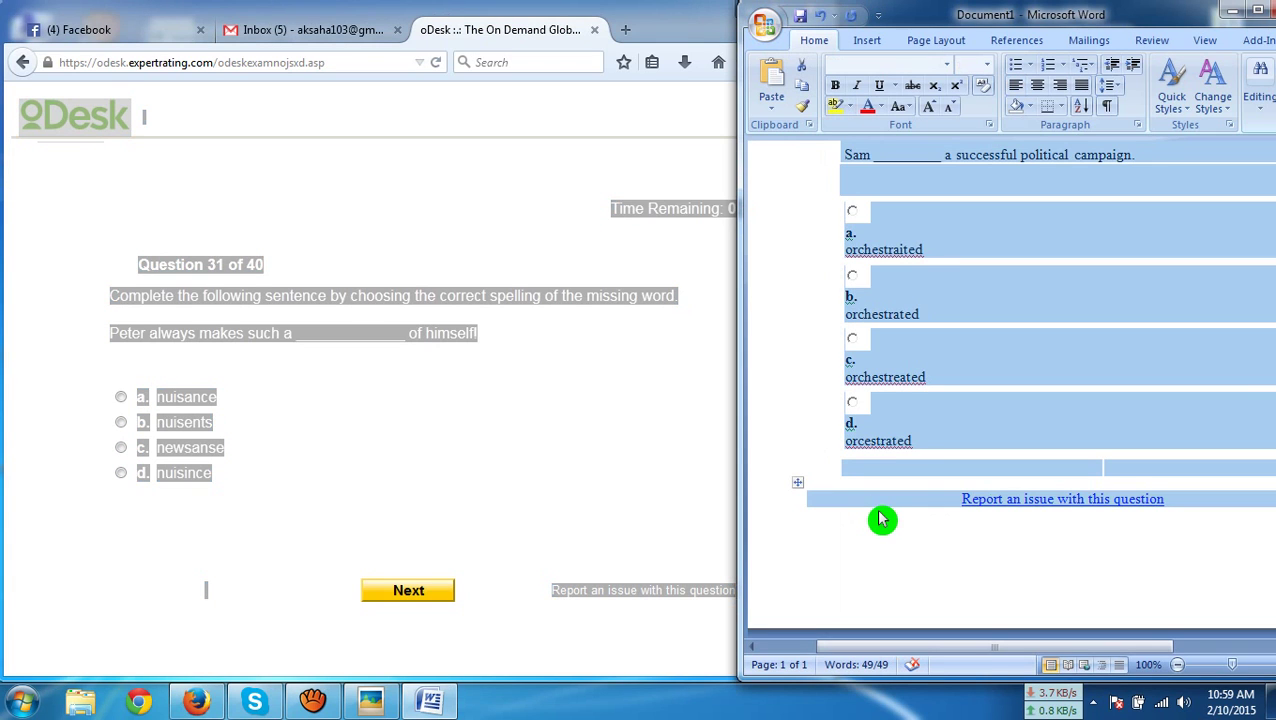
pyautogui.hotkey('ctrl', 'v')
pyautogui.scroll(4, 805, 447)
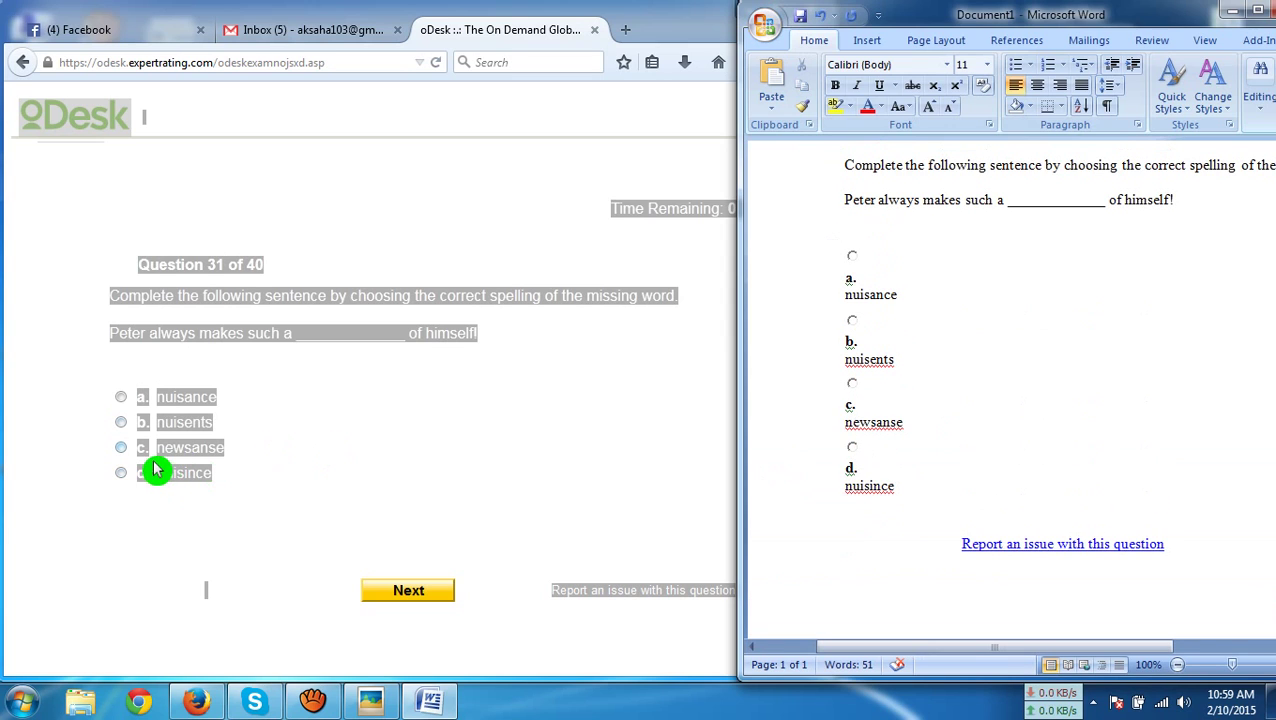
pyautogui.click(162, 401)
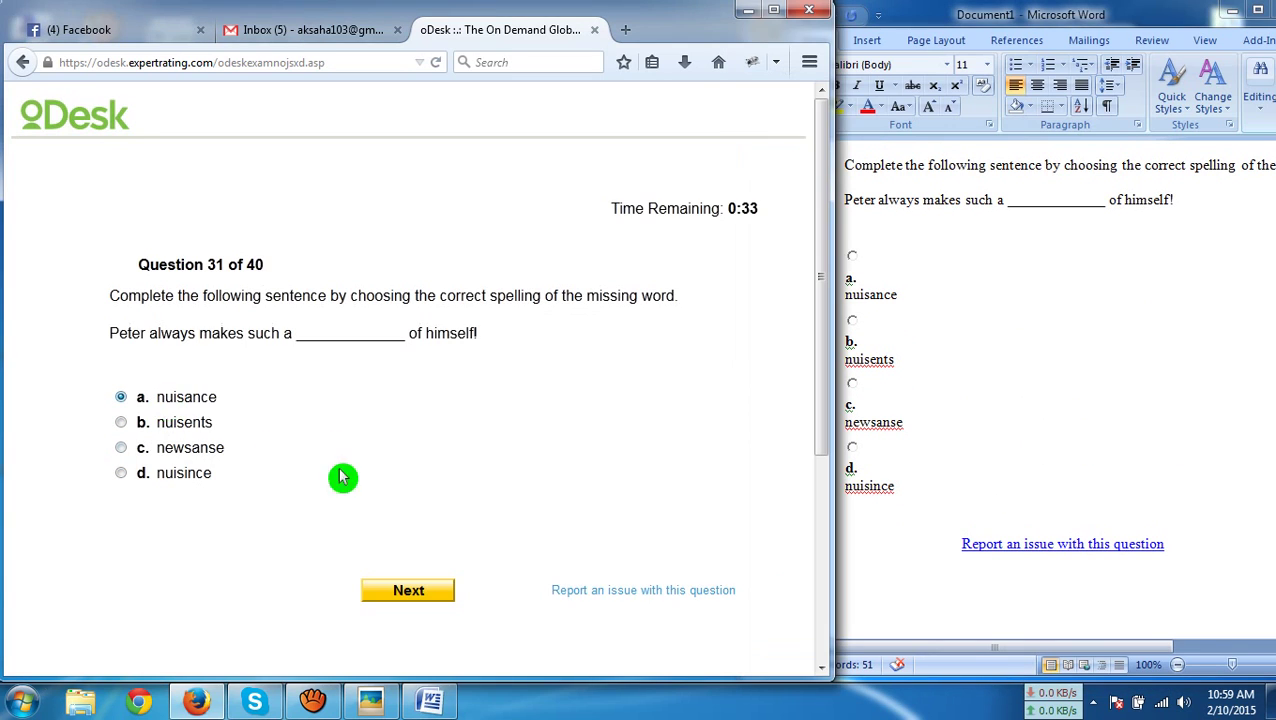
pyautogui.click(412, 595)
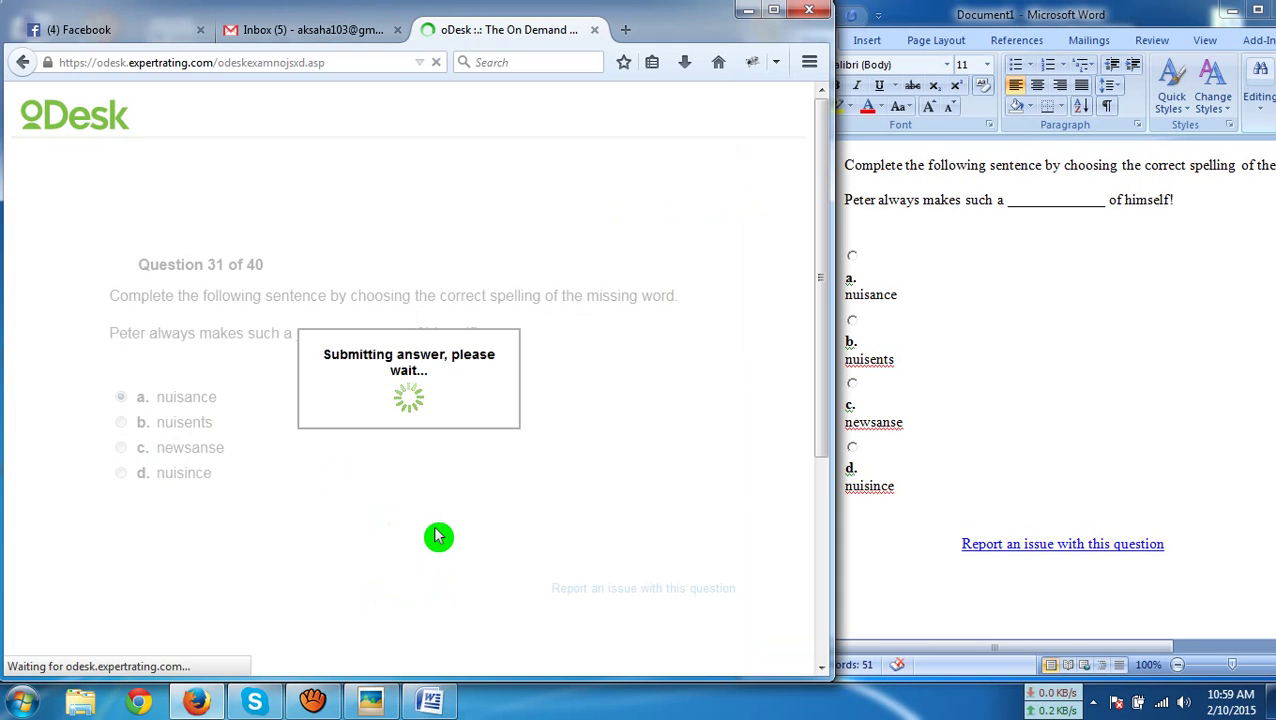
# Paste question 32 into Word and submit 'Synonymous' as the answer
pyautogui.hotkey('ctrl', 'a')
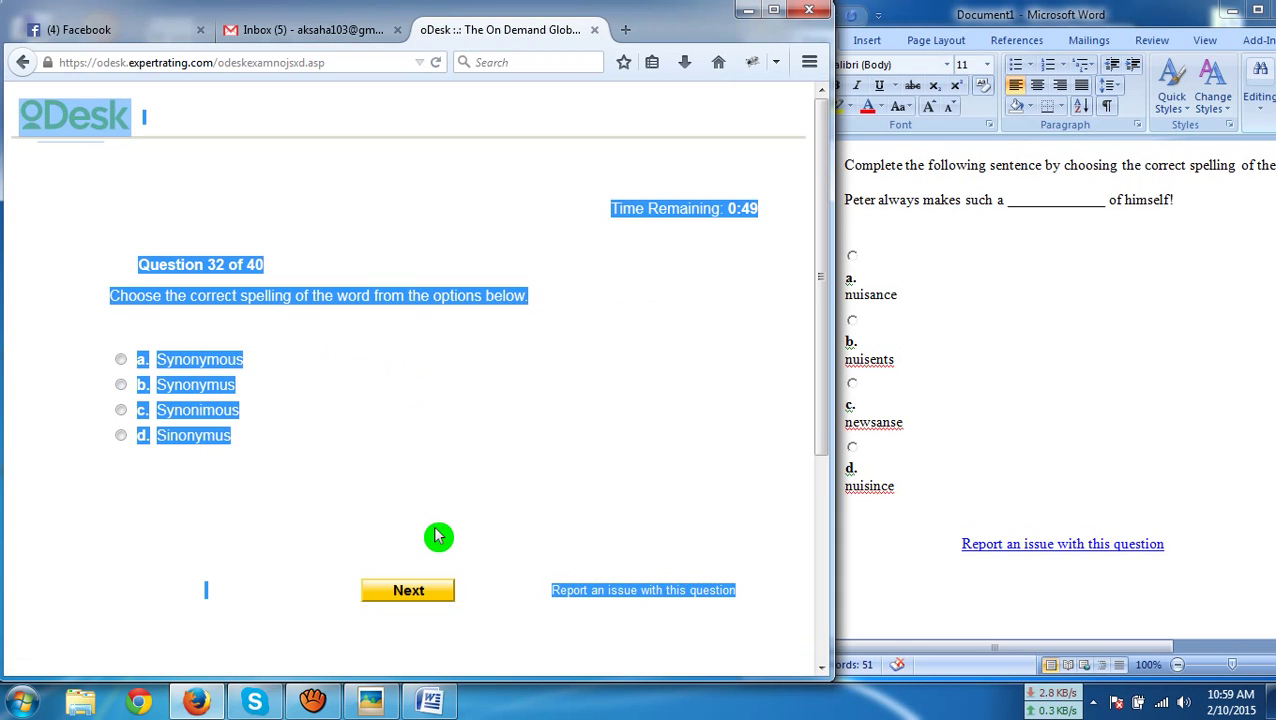
pyautogui.click(926, 510)
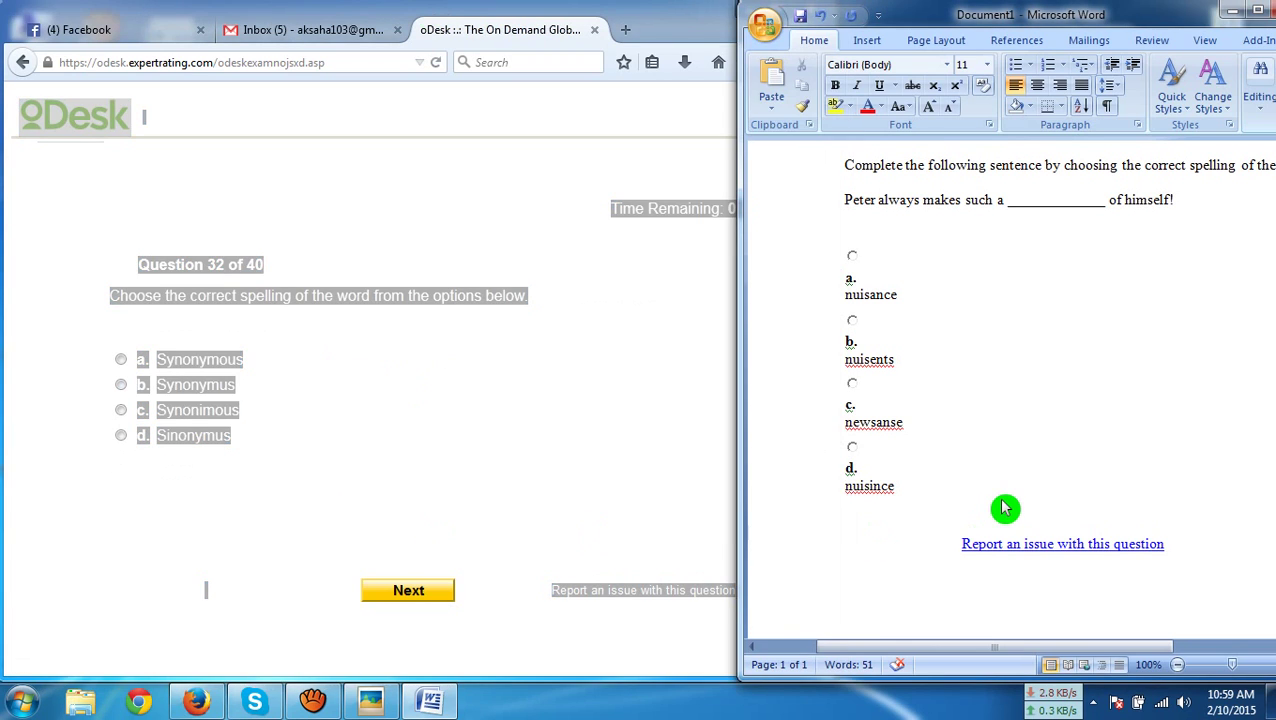
pyautogui.hotkey('ctrl', 'a')
pyautogui.hotkey('ctrl', 'v')
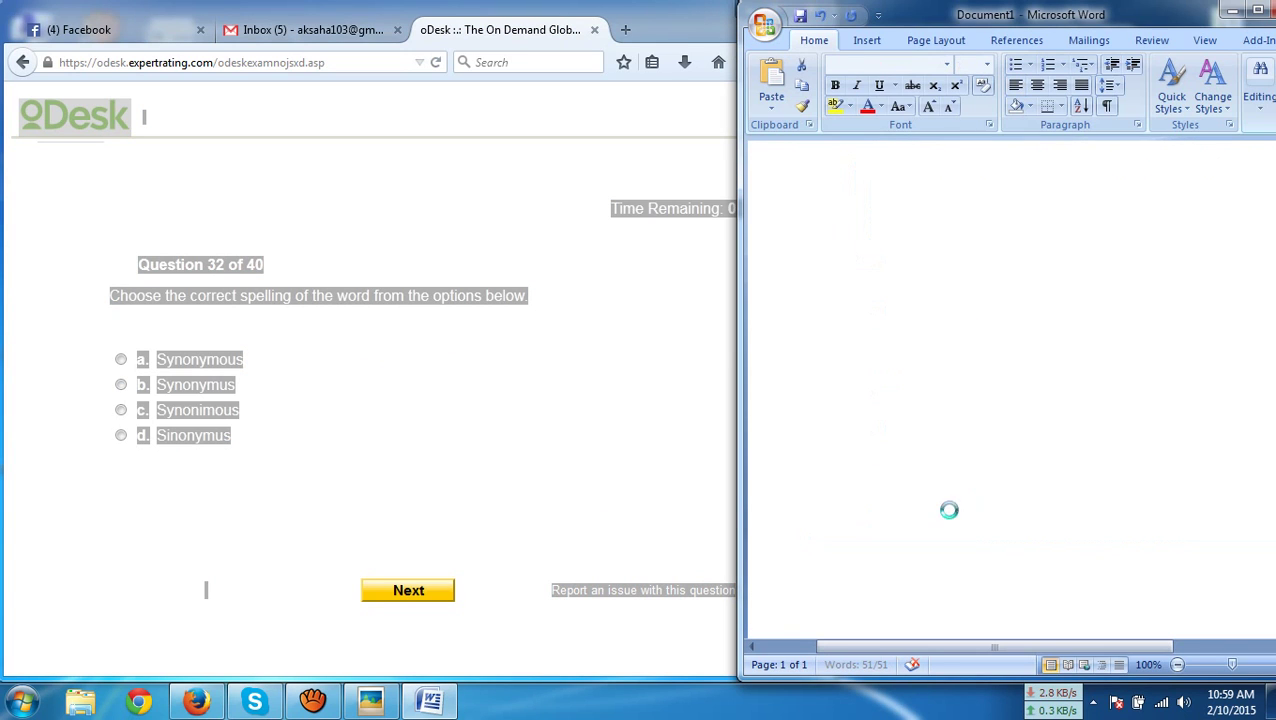
pyautogui.click(202, 362)
pyautogui.click(380, 596)
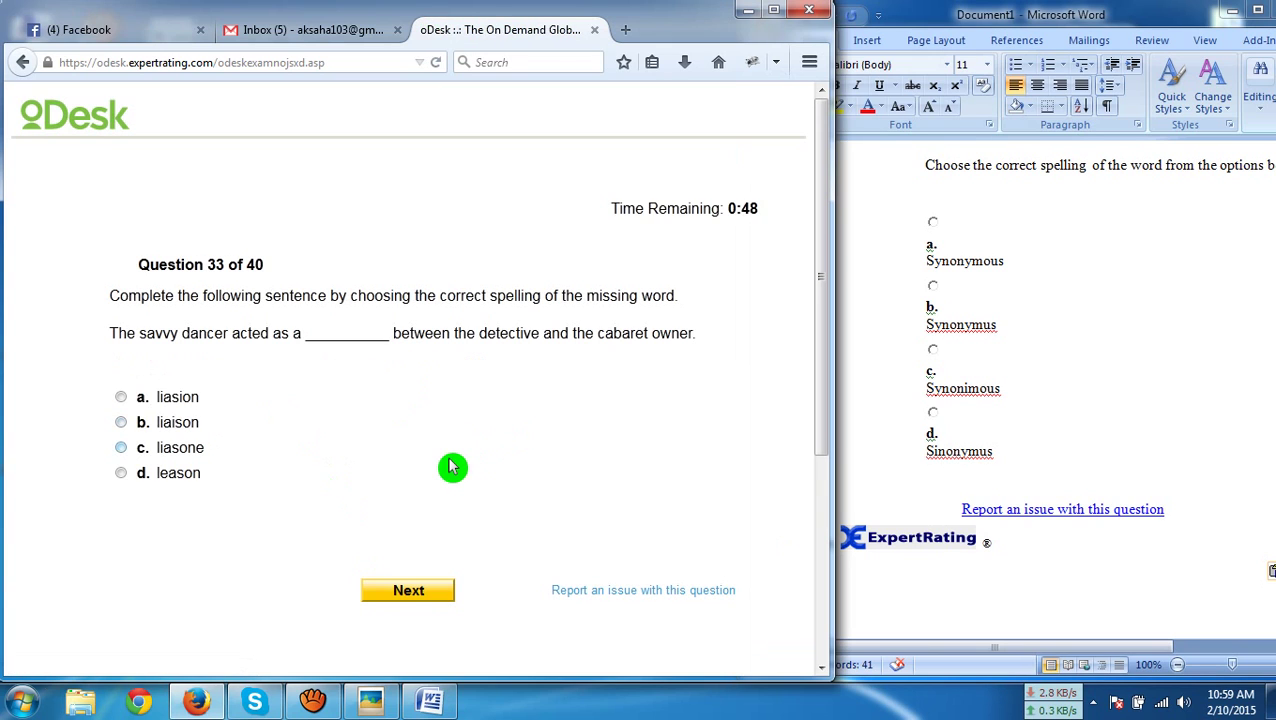
# Paste question 33 into Word and submit 'liaison' as the answer
pyautogui.hotkey('ctrl', 'a')
pyautogui.hotkey('ctrl', 'c')
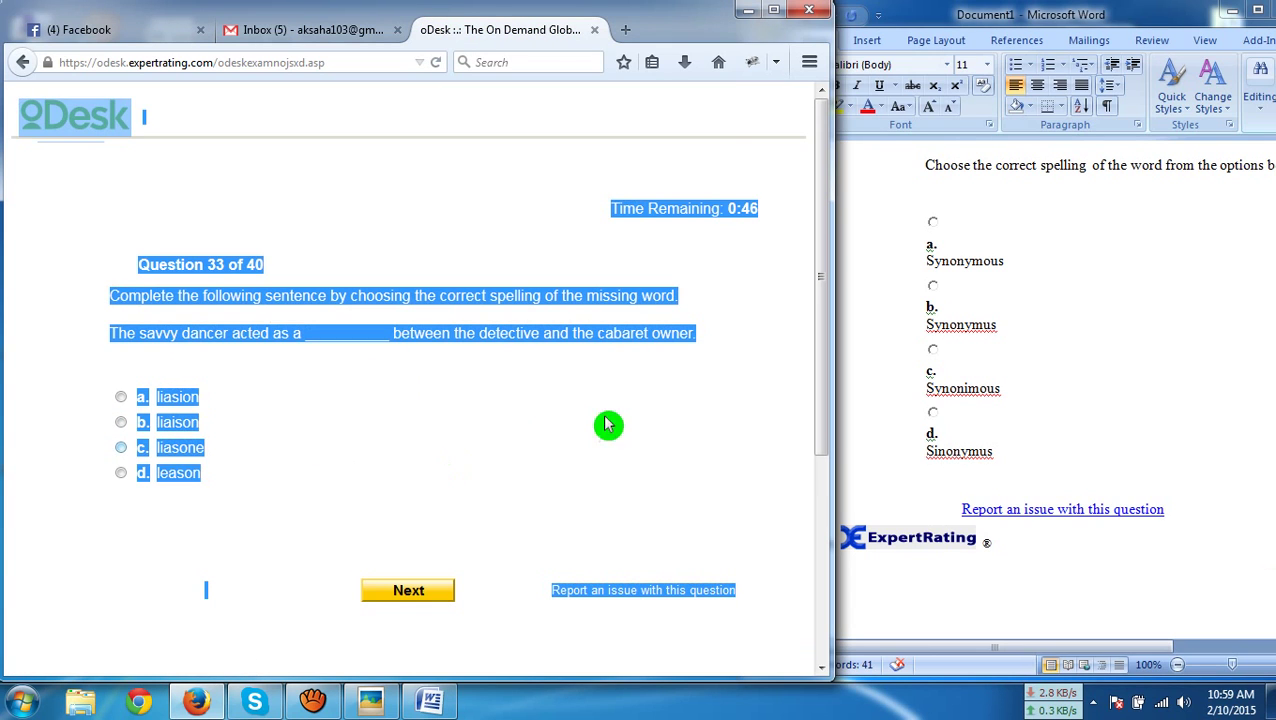
pyautogui.click(1036, 449)
pyautogui.hotkey('ctrl', 'a')
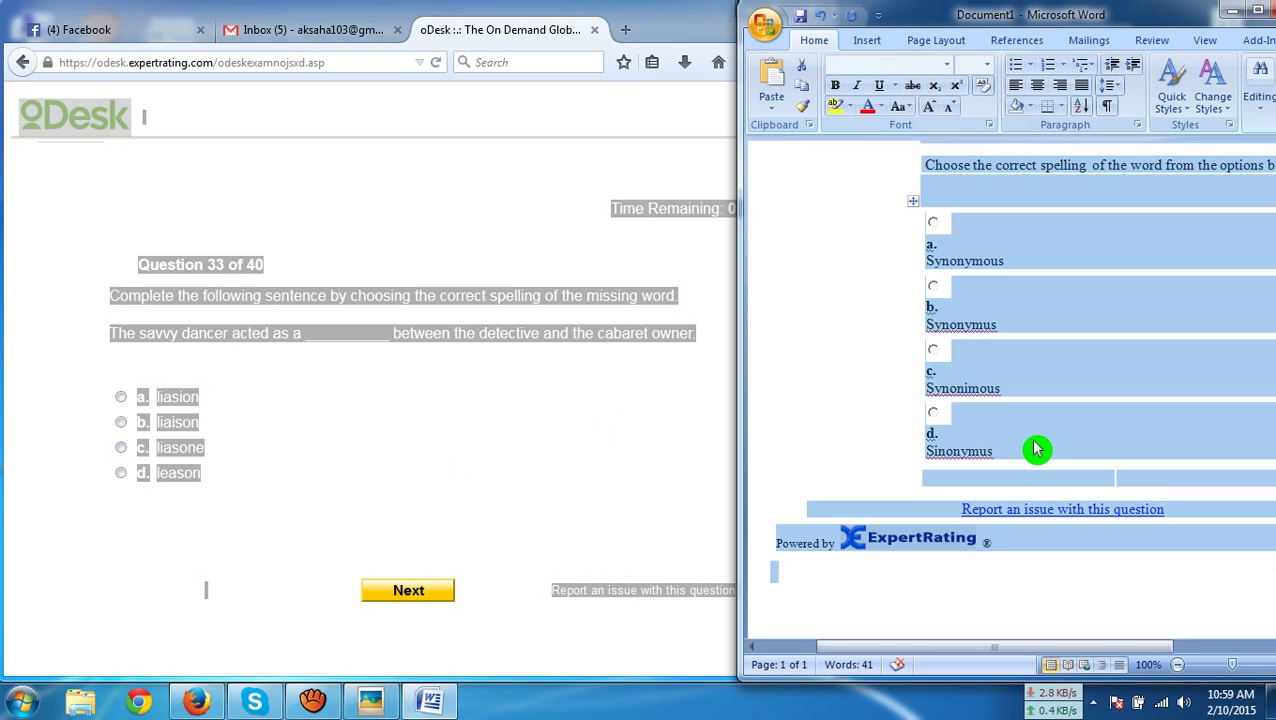
pyautogui.hotkey('ctrl', 'v')
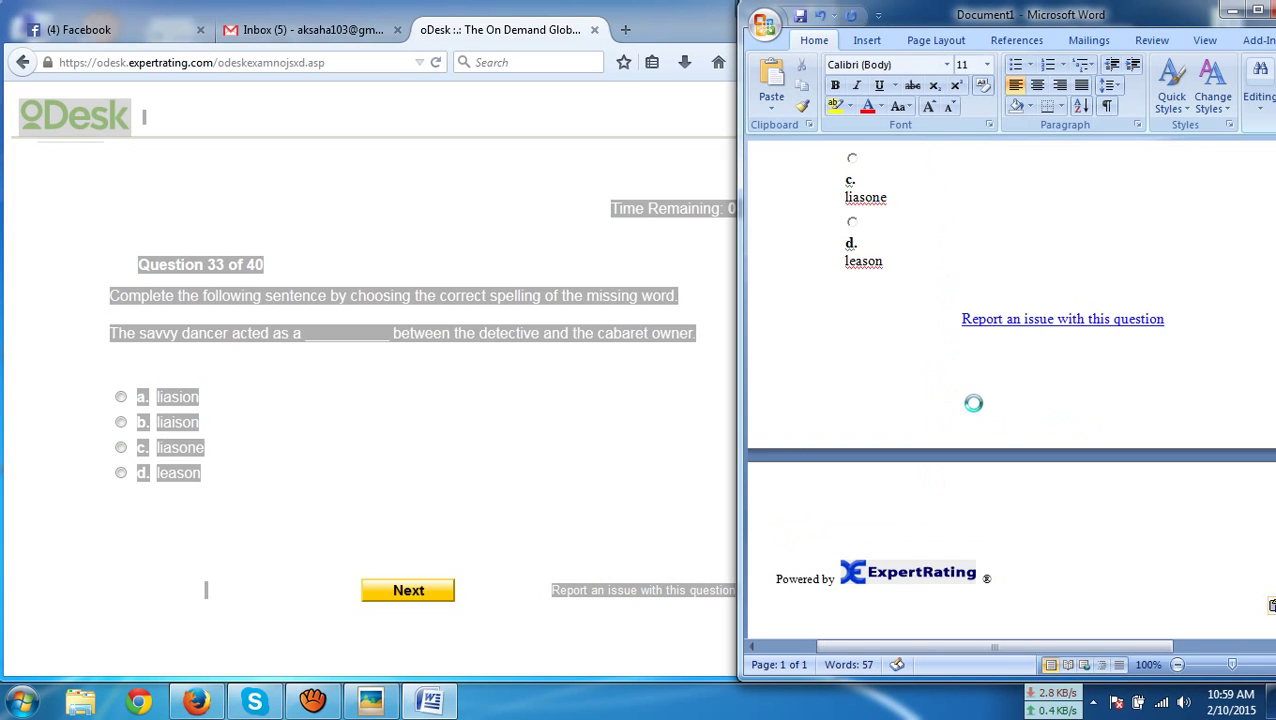
pyautogui.click(163, 430)
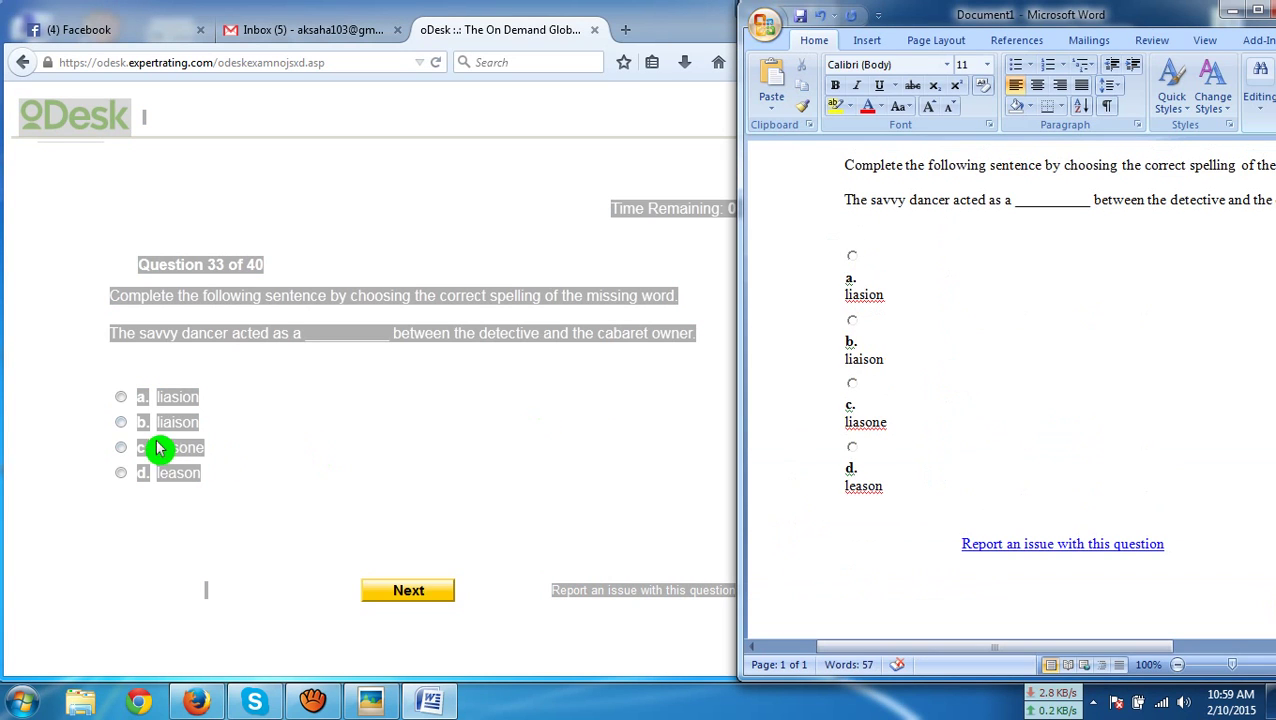
pyautogui.click(390, 592)
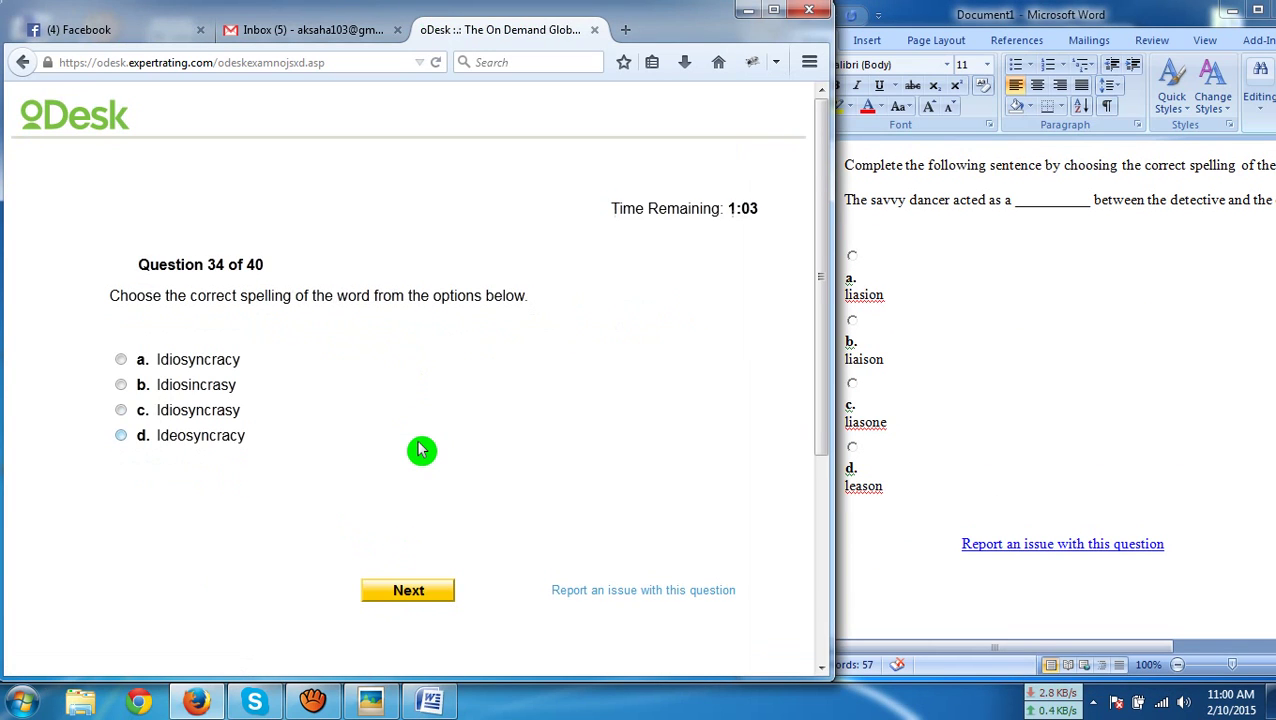
# Paste question 34 into Word and submit answer c
pyautogui.hotkey('ctrl', 'a')
pyautogui.click(1045, 488)
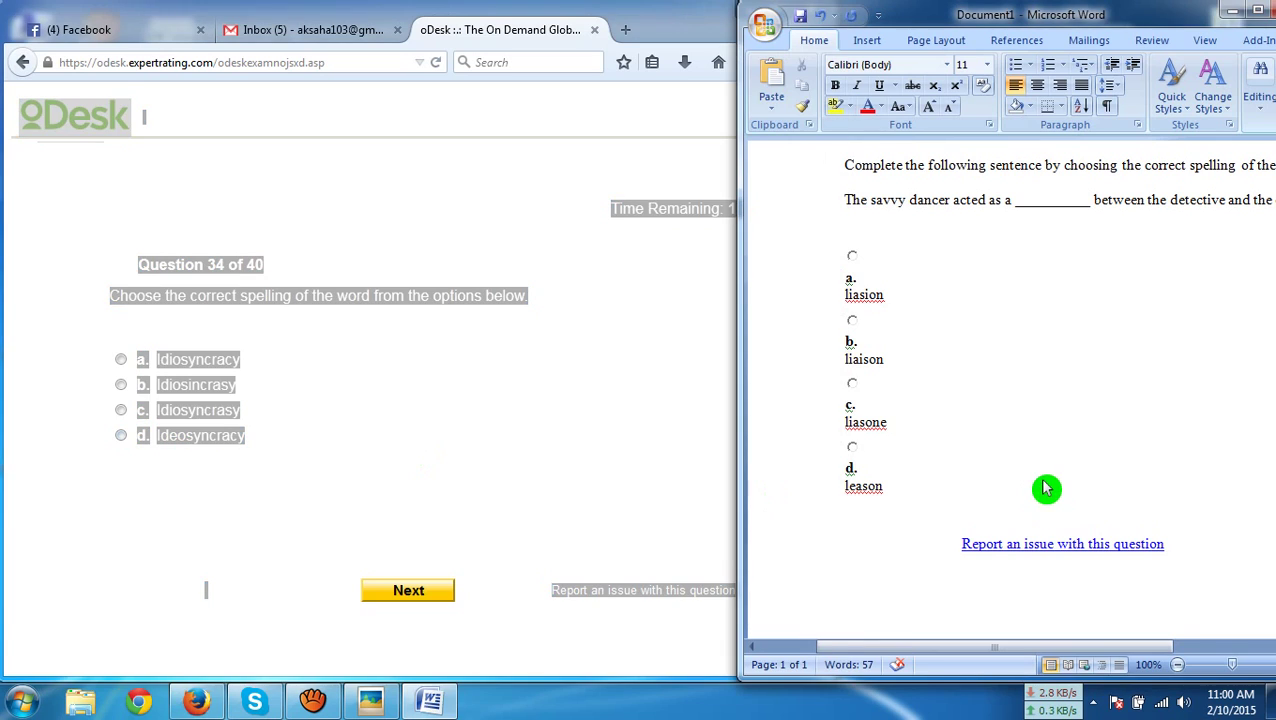
pyautogui.hotkey('ctrl', 'a')
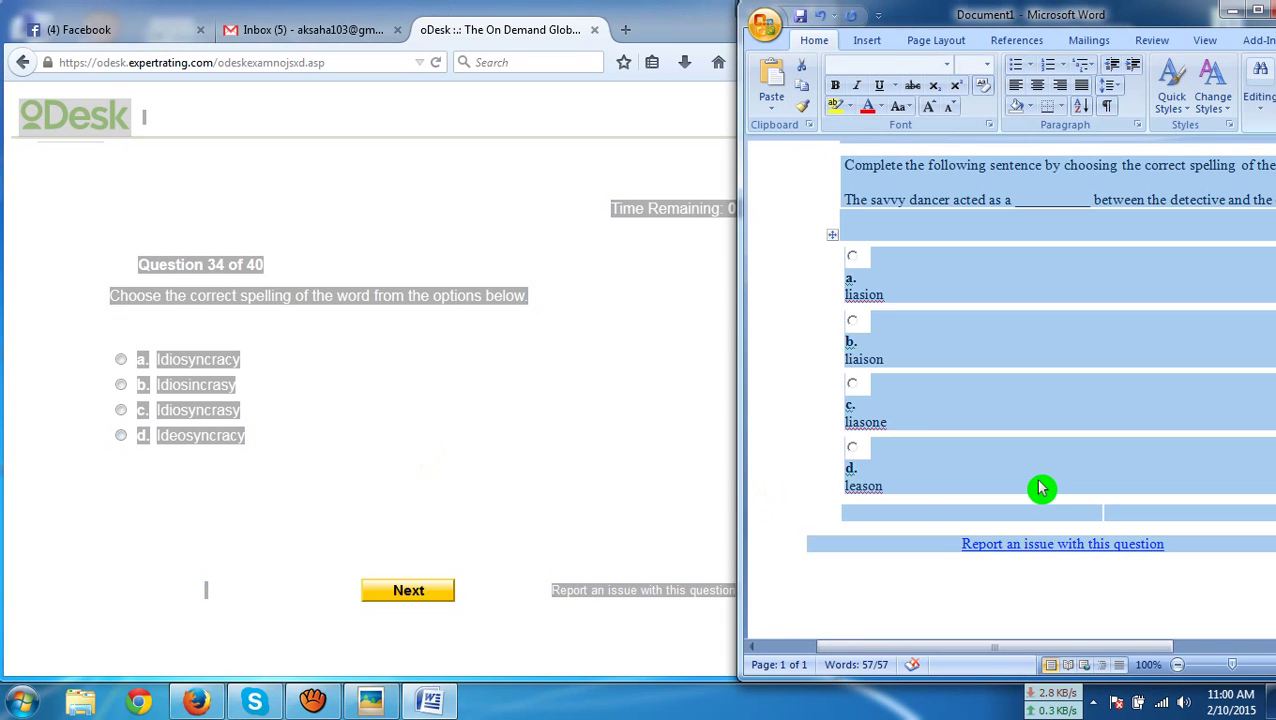
pyautogui.hotkey('ctrl', 'v')
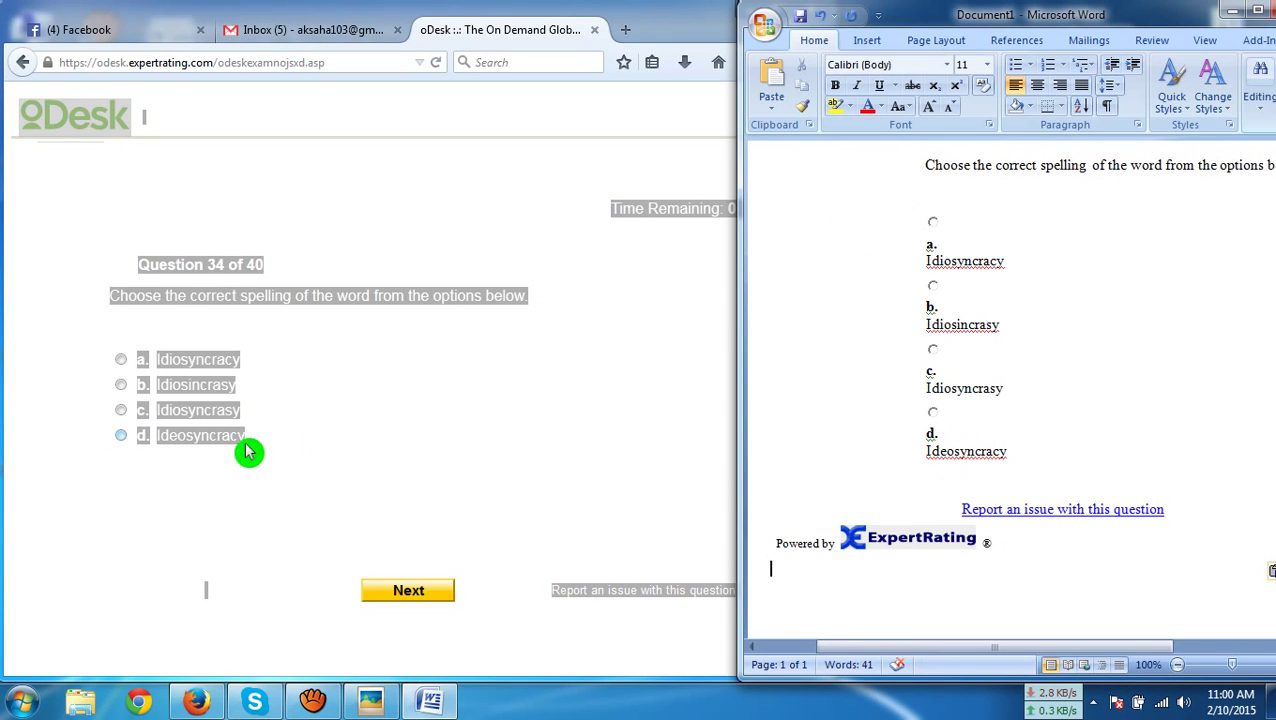
pyautogui.click(233, 416)
pyautogui.click(431, 600)
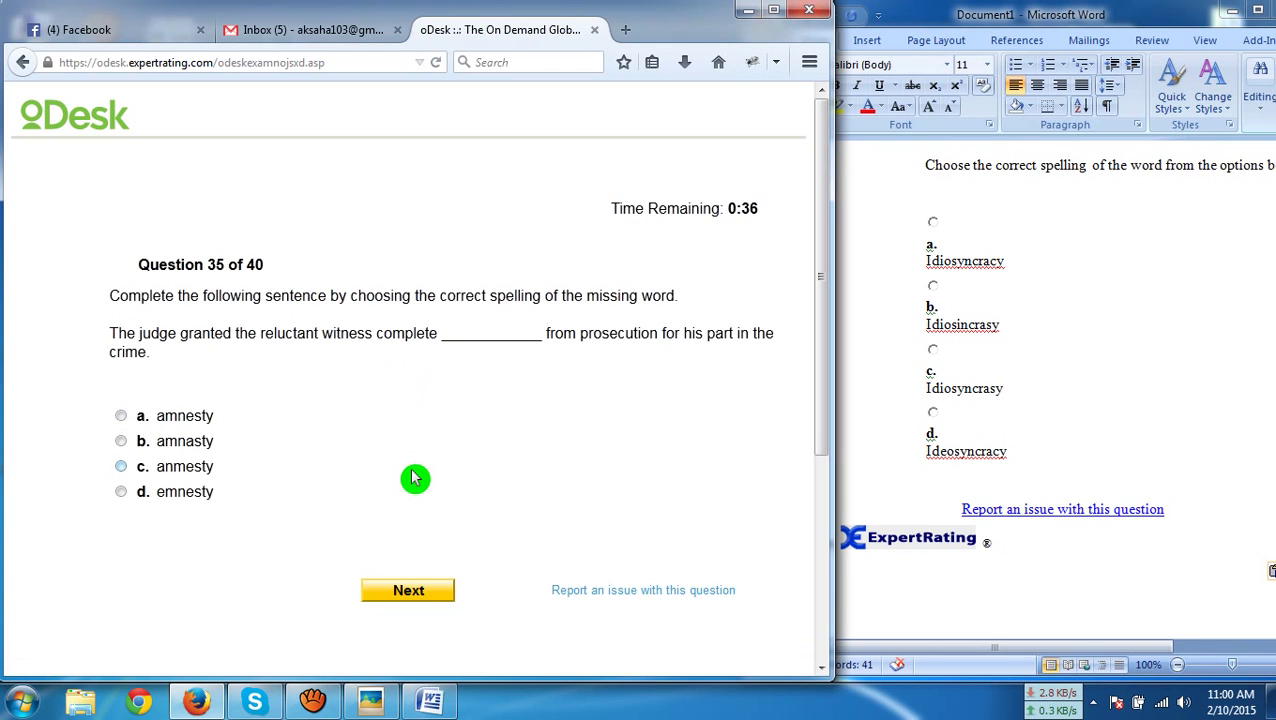
# Paste question 35 into Word and submit 'amnesty' as the answer
pyautogui.hotkey('ctrl', 'a')
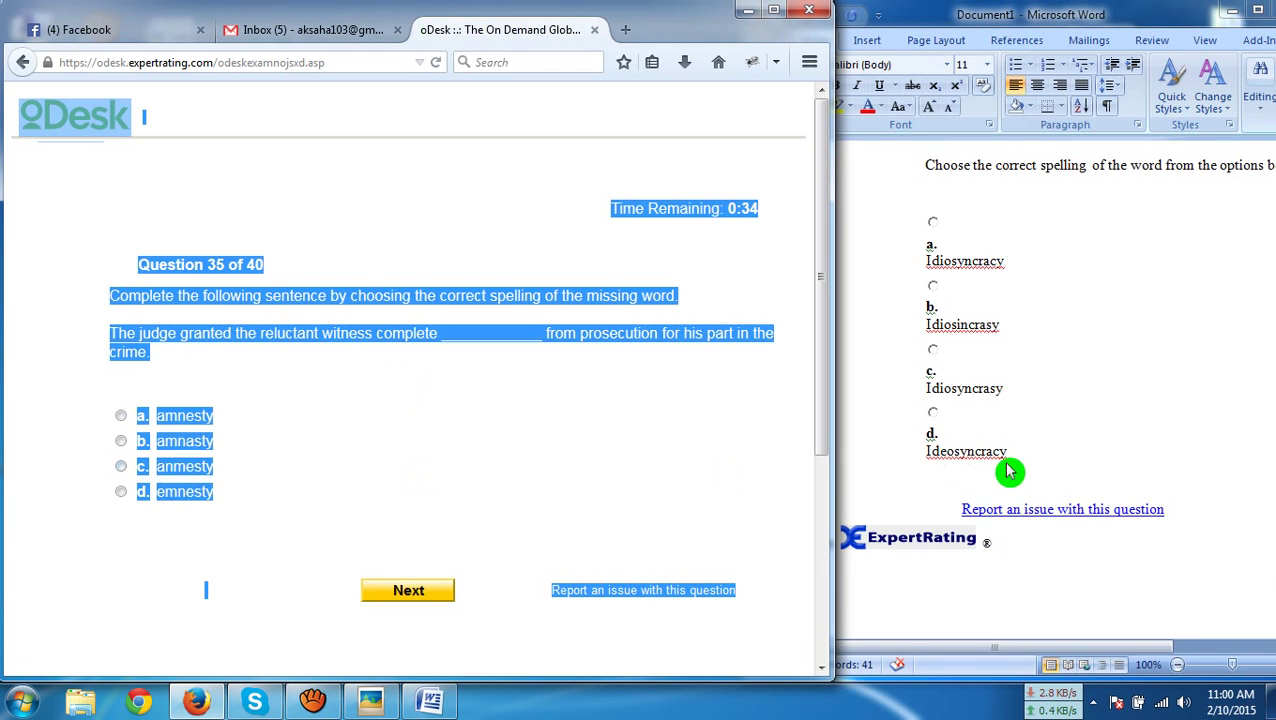
pyautogui.click(1008, 471)
pyautogui.hotkey('ctrl', 'a')
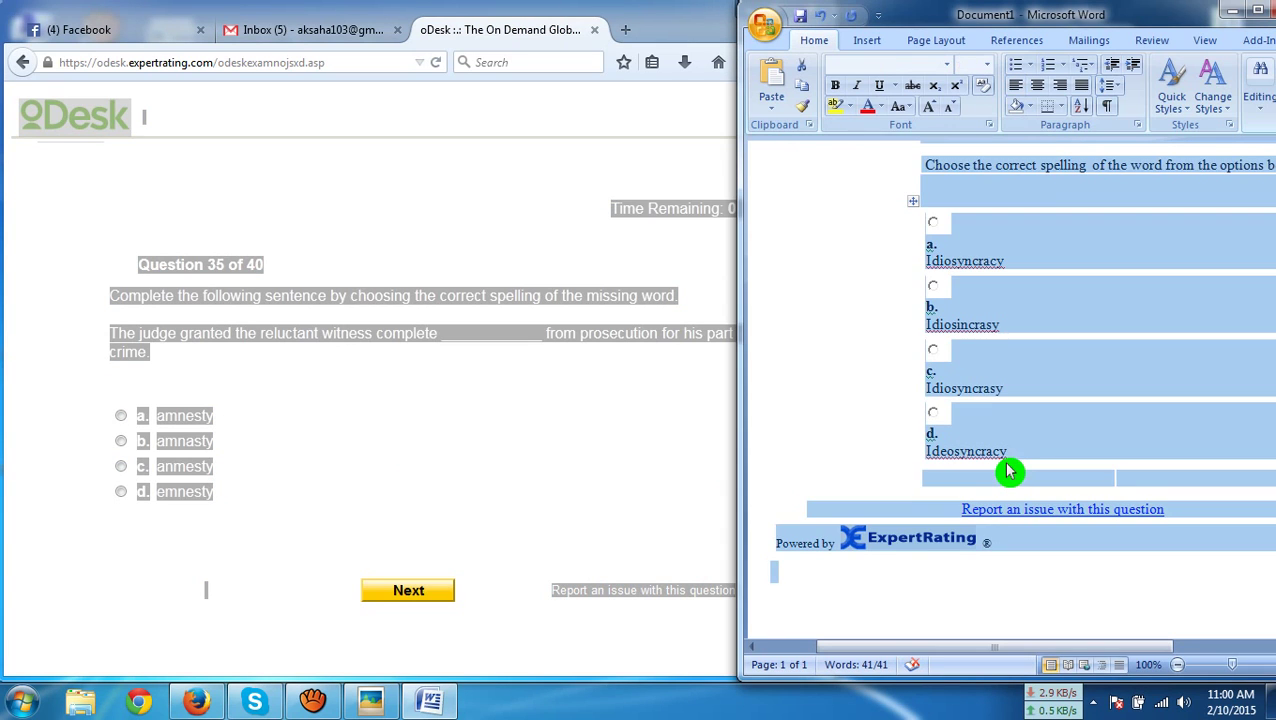
pyautogui.hotkey('ctrl', 'v')
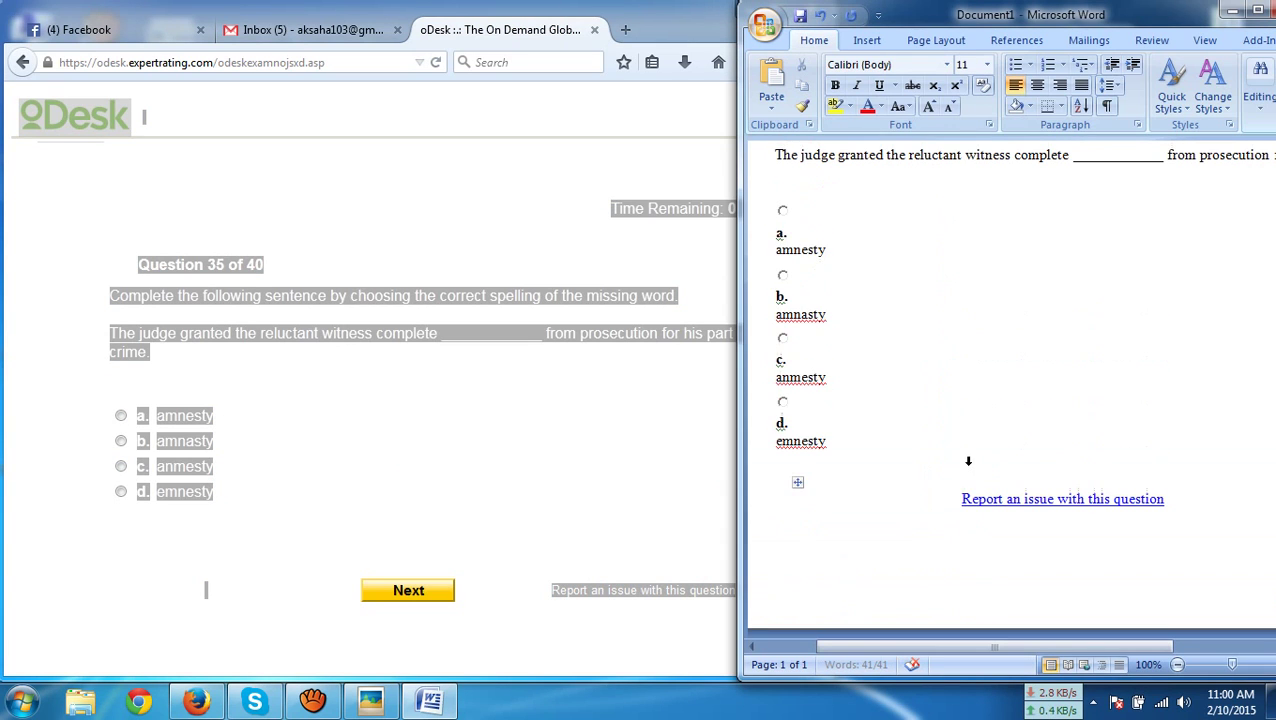
pyautogui.click(196, 418)
pyautogui.click(410, 591)
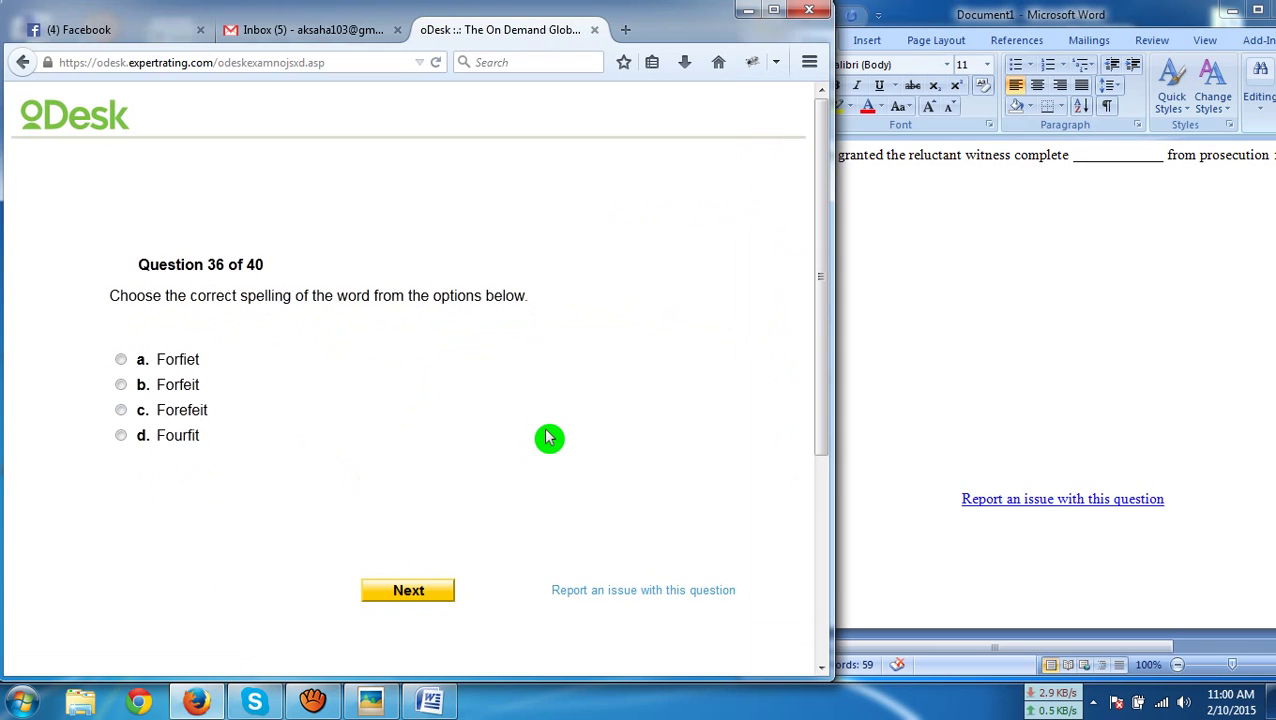
# Paste question 36 into Word and submit 'Forfeit' as the answer
pyautogui.hotkey('ctrl', 'a')
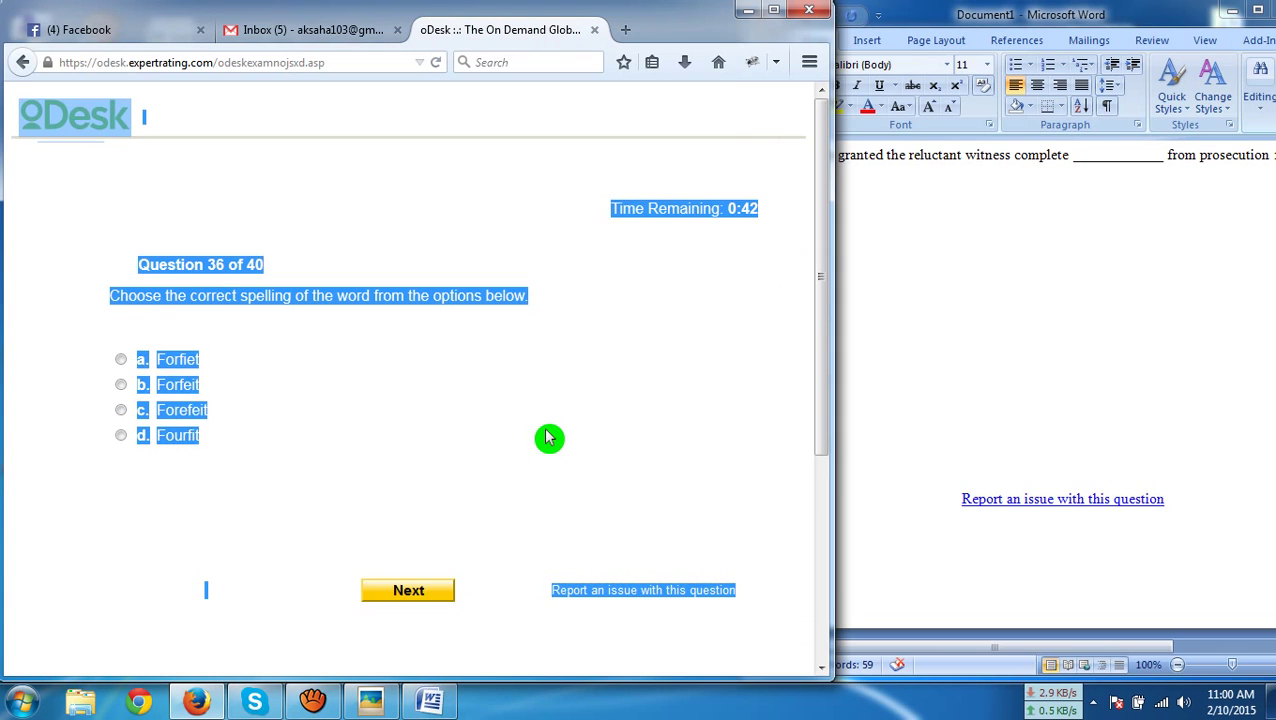
pyautogui.click(928, 374)
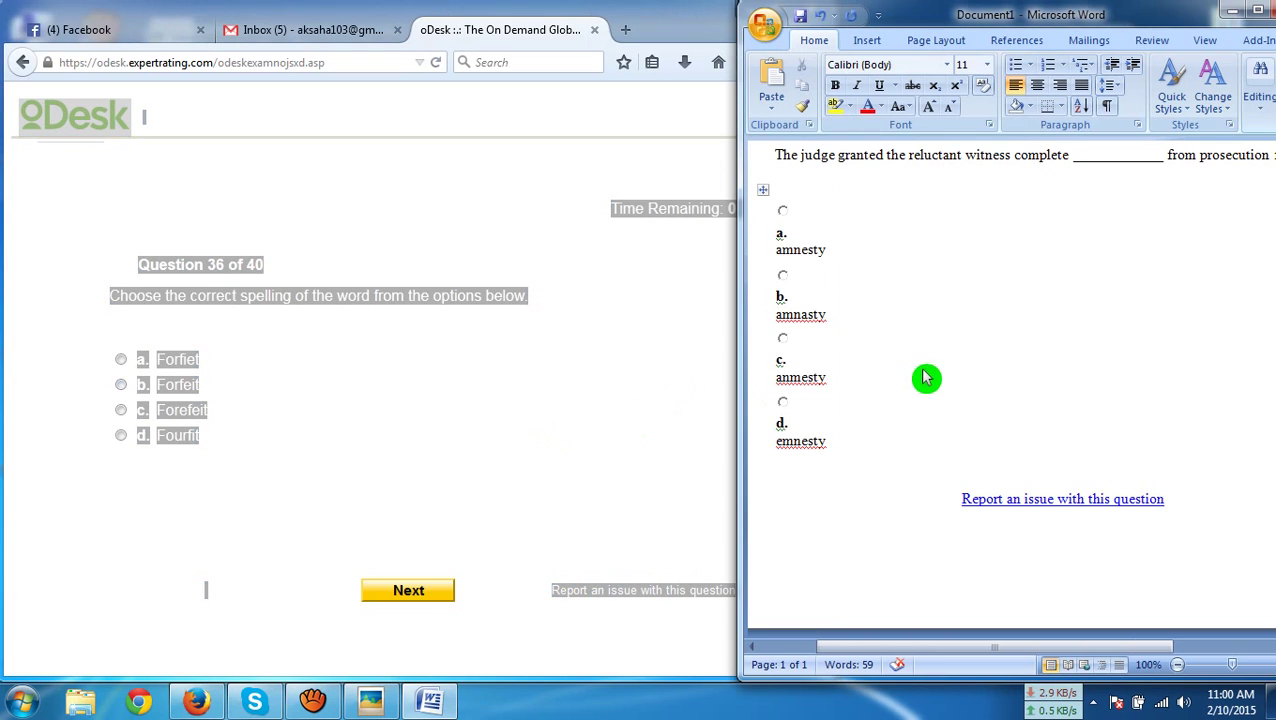
pyautogui.hotkey('ctrl', 'a')
pyautogui.hotkey('ctrl', 'v')
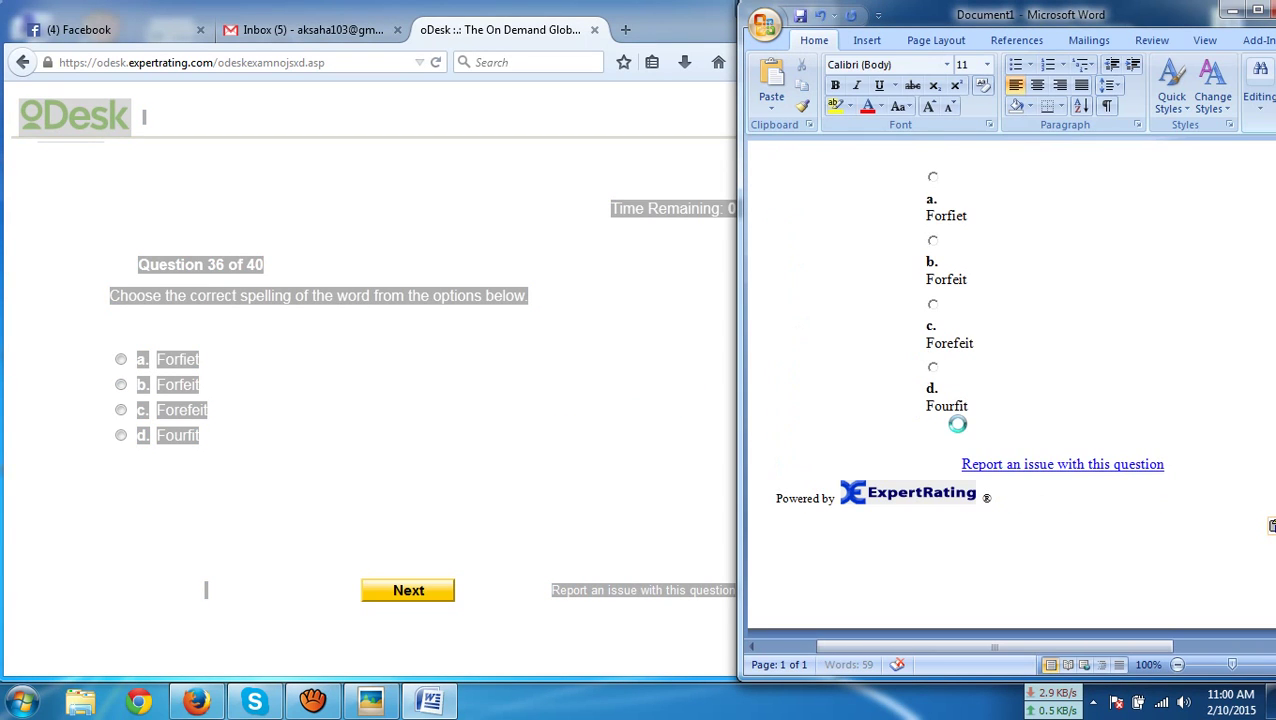
pyautogui.click(166, 391)
pyautogui.click(388, 590)
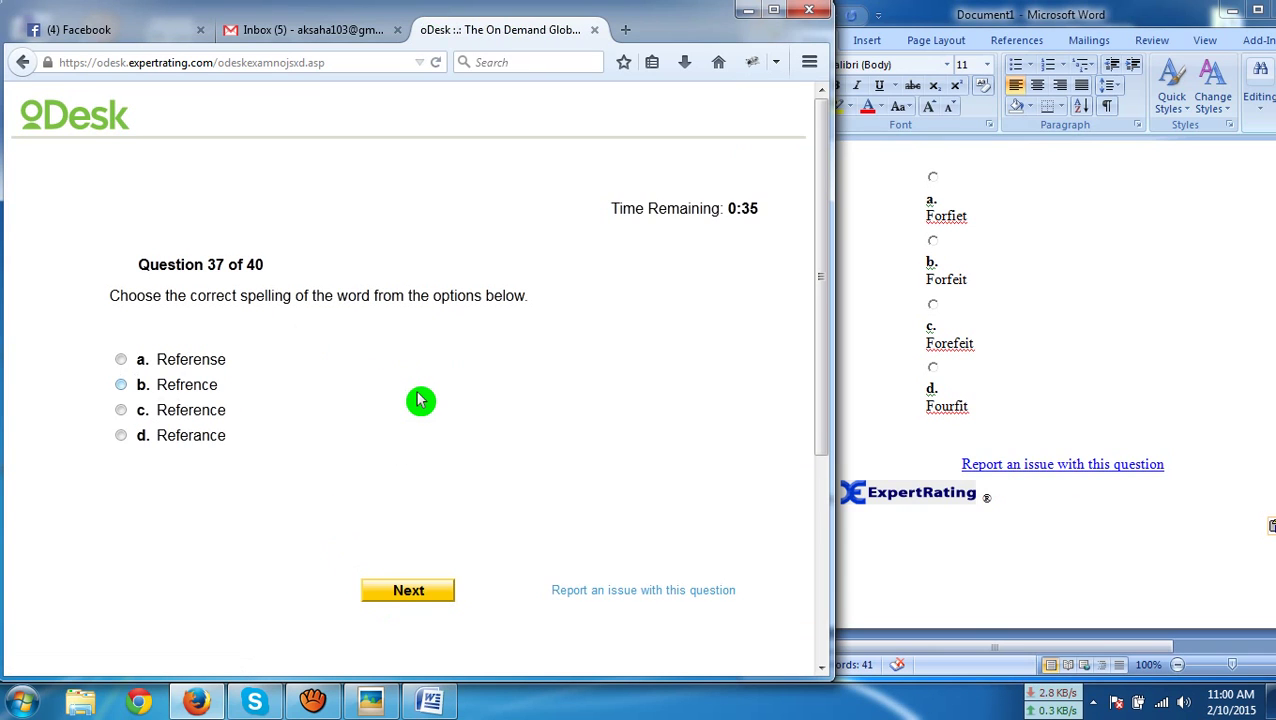
# Paste question 37 into Word and submit 'Reference' as the answer
pyautogui.hotkey('ctrl', 'a')
pyautogui.click(979, 447)
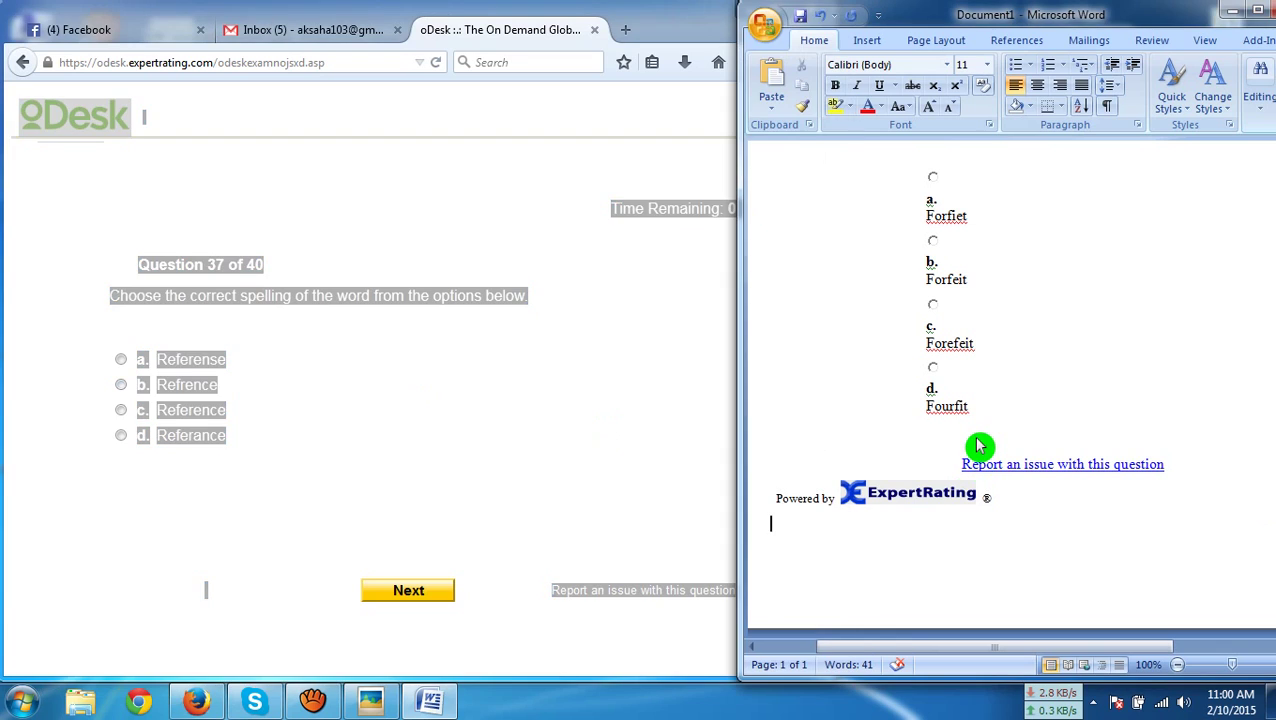
pyautogui.hotkey('ctrl', 'a')
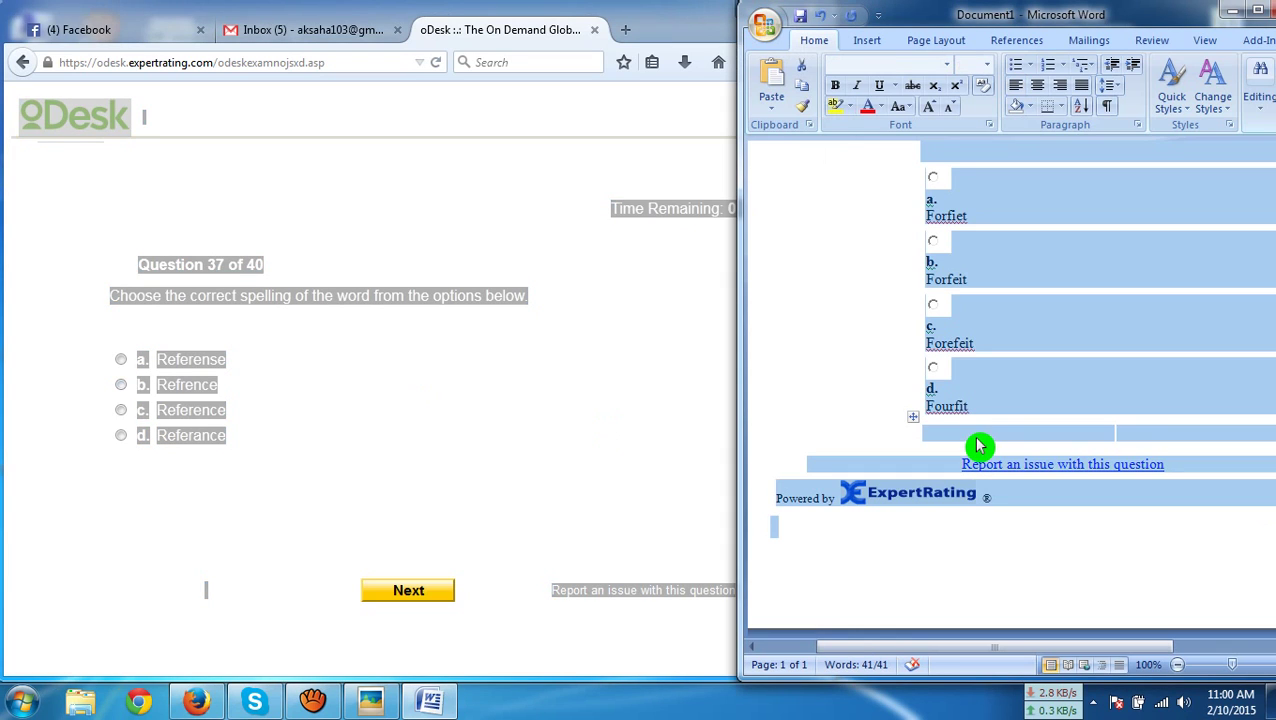
pyautogui.hotkey('ctrl', 'v')
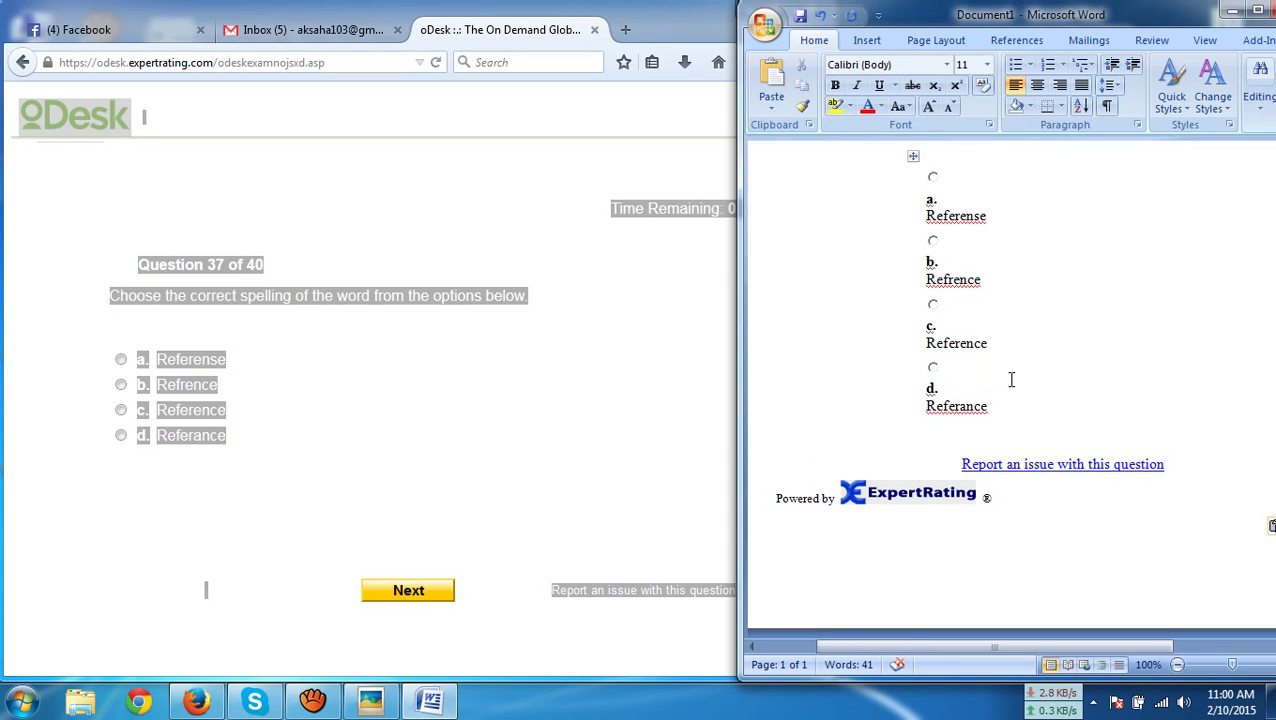
pyautogui.scroll(2, 1011, 379)
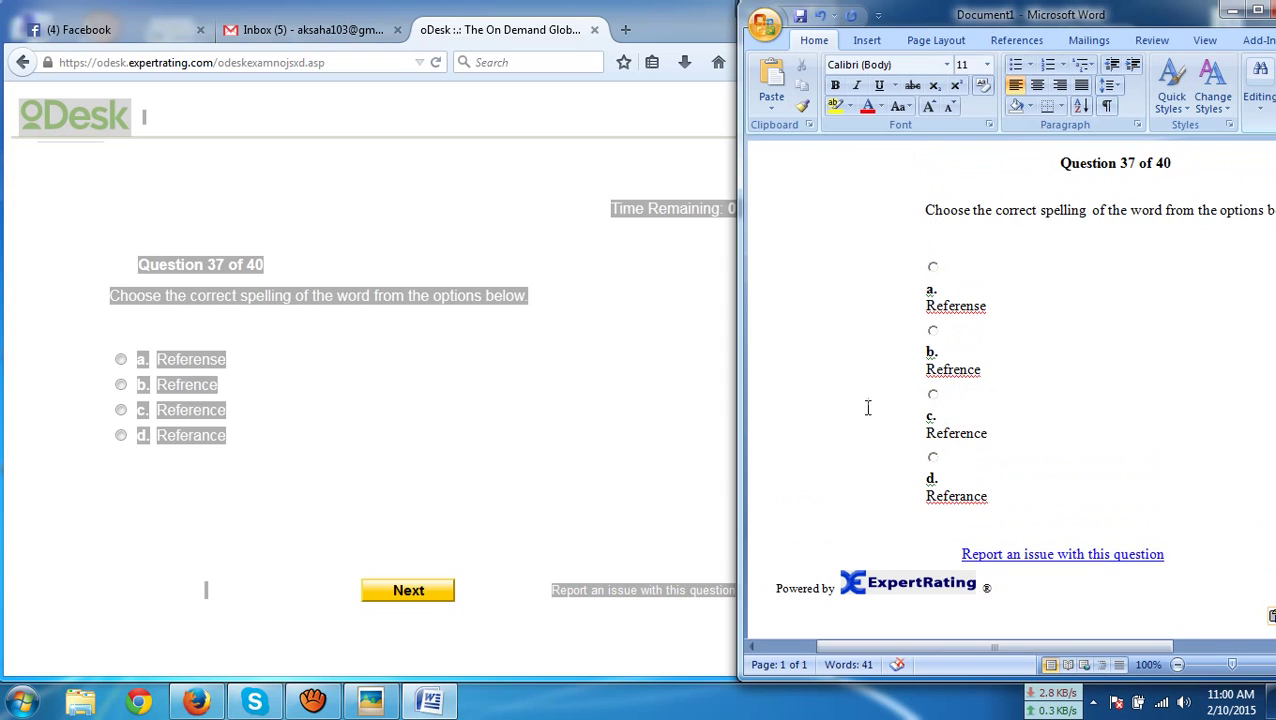
pyautogui.click(197, 415)
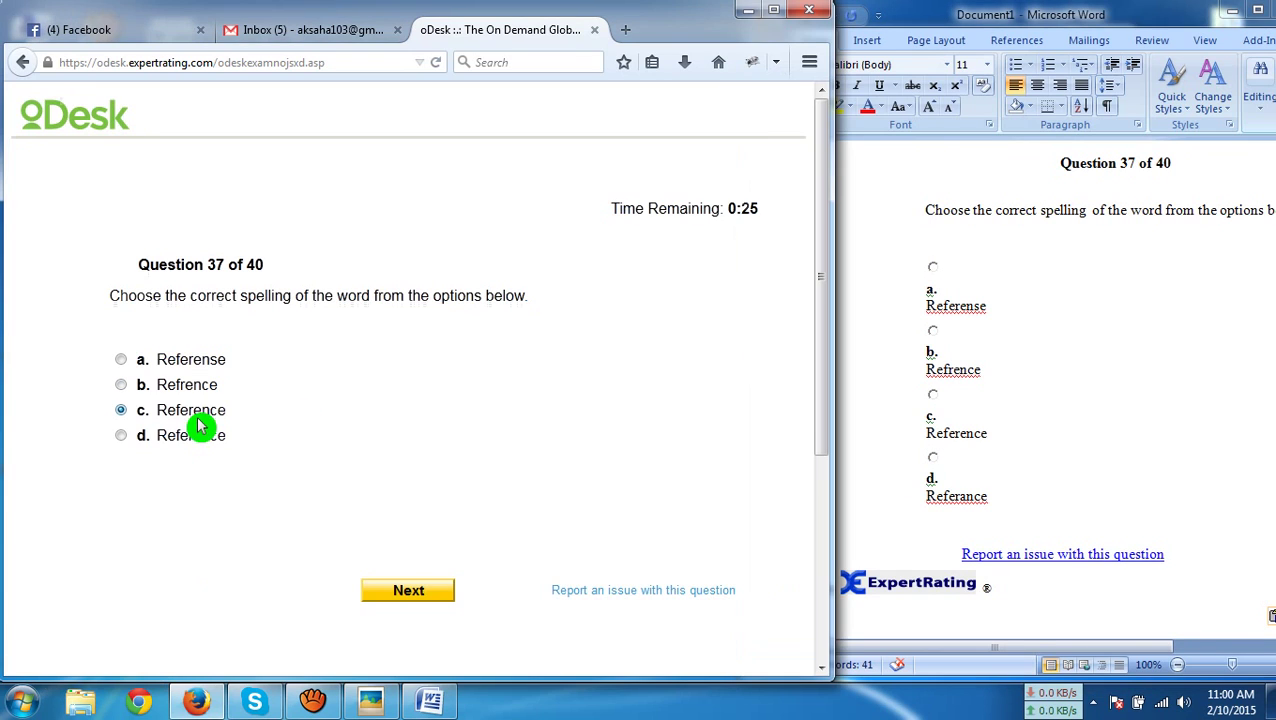
pyautogui.click(414, 598)
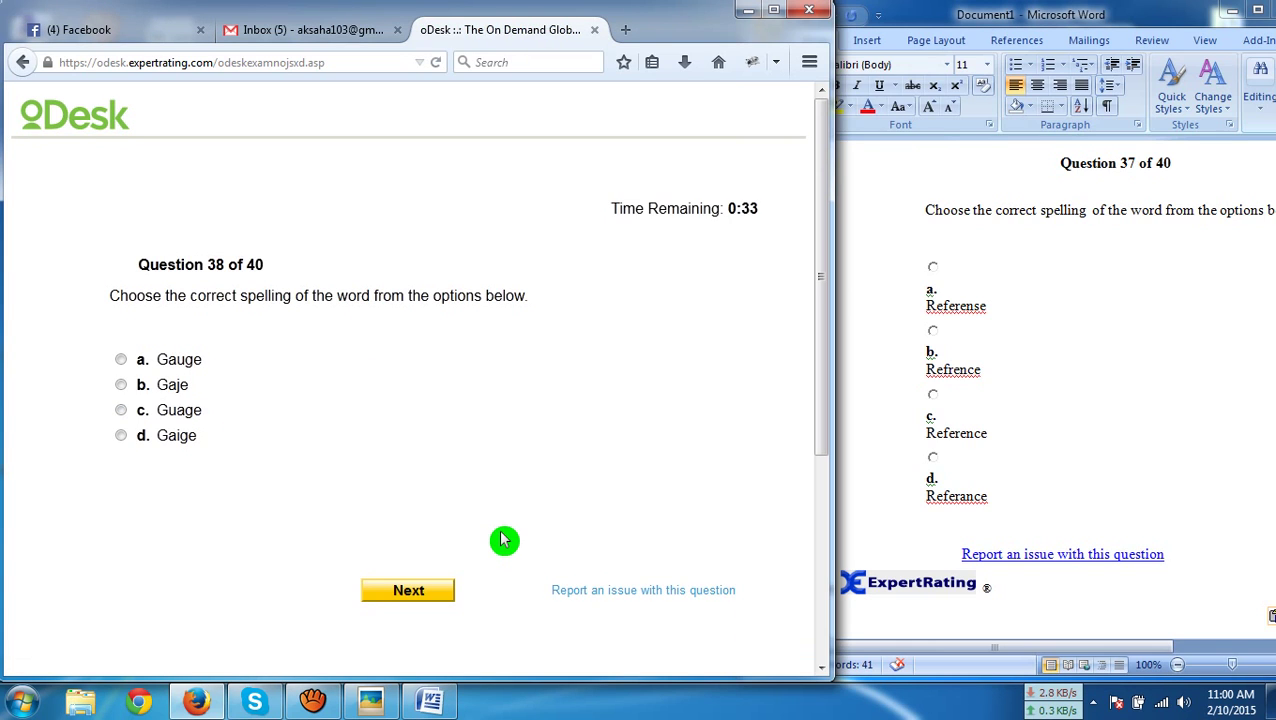
# Paste question 38 into Word and submit 'Gauge' as the answer
pyautogui.hotkey('ctrl', 'a')
pyautogui.click(868, 450)
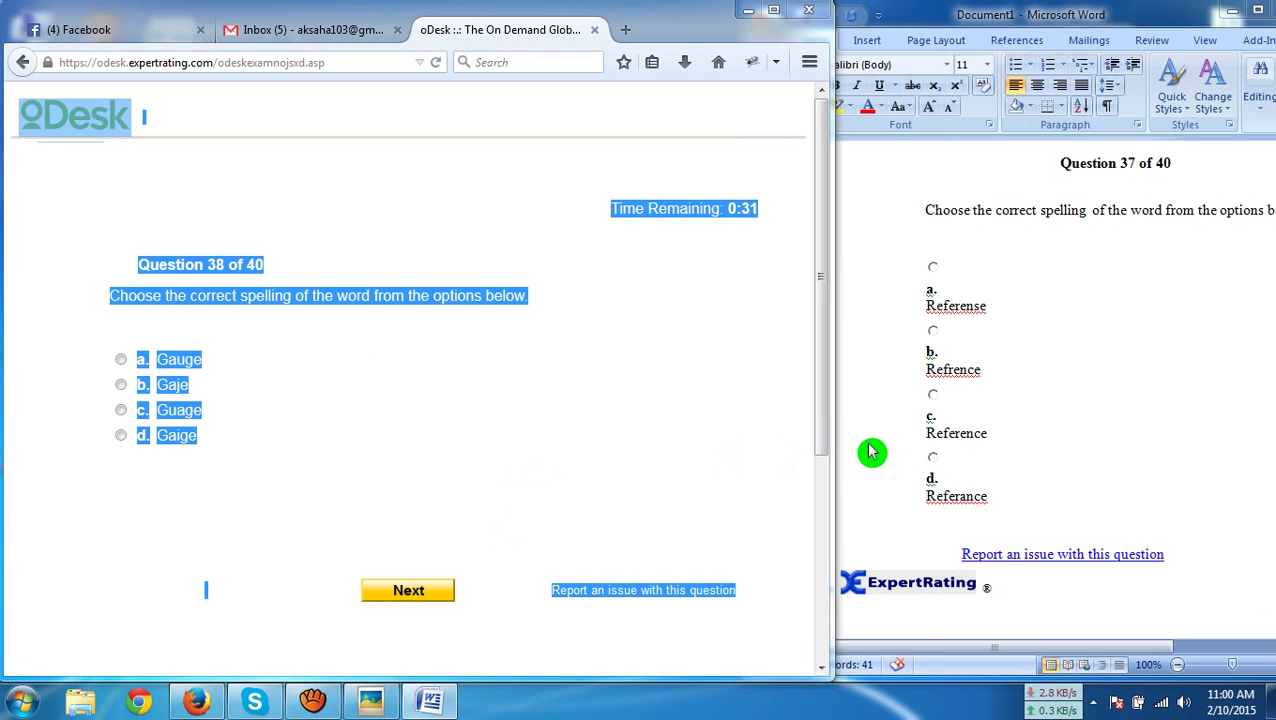
pyautogui.hotkey('ctrl', 'a')
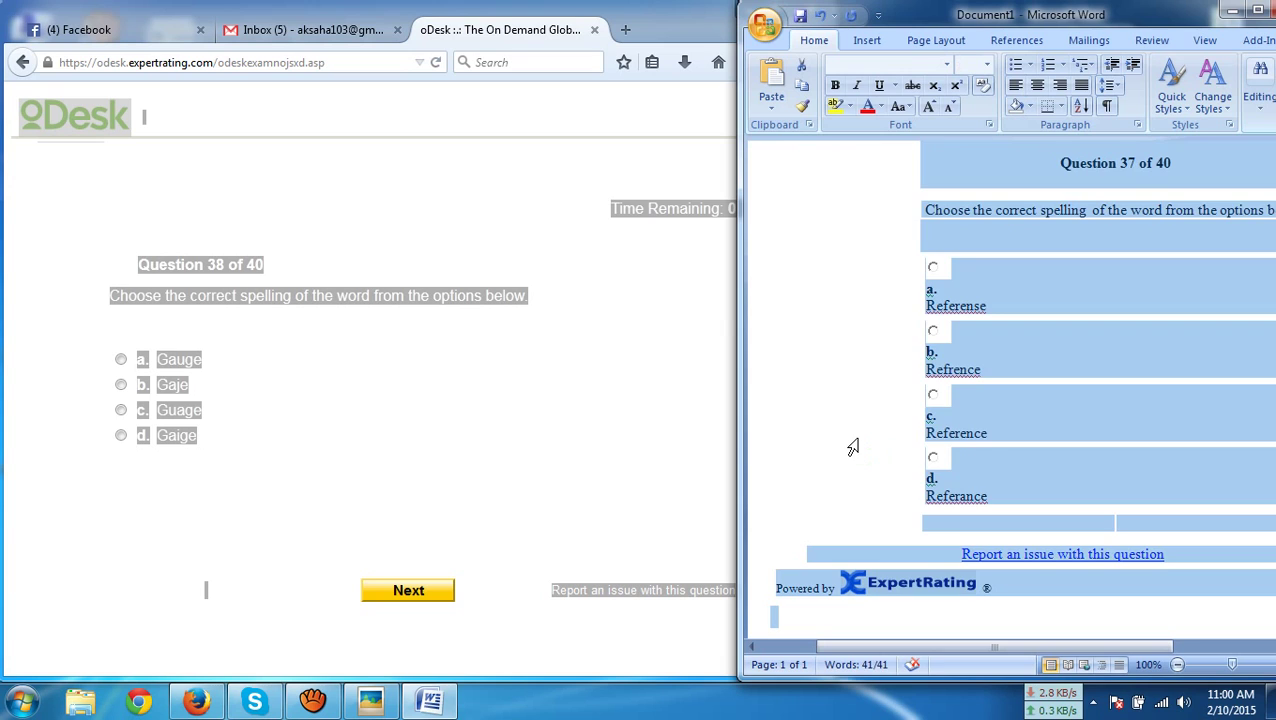
pyautogui.hotkey('ctrl', 'v')
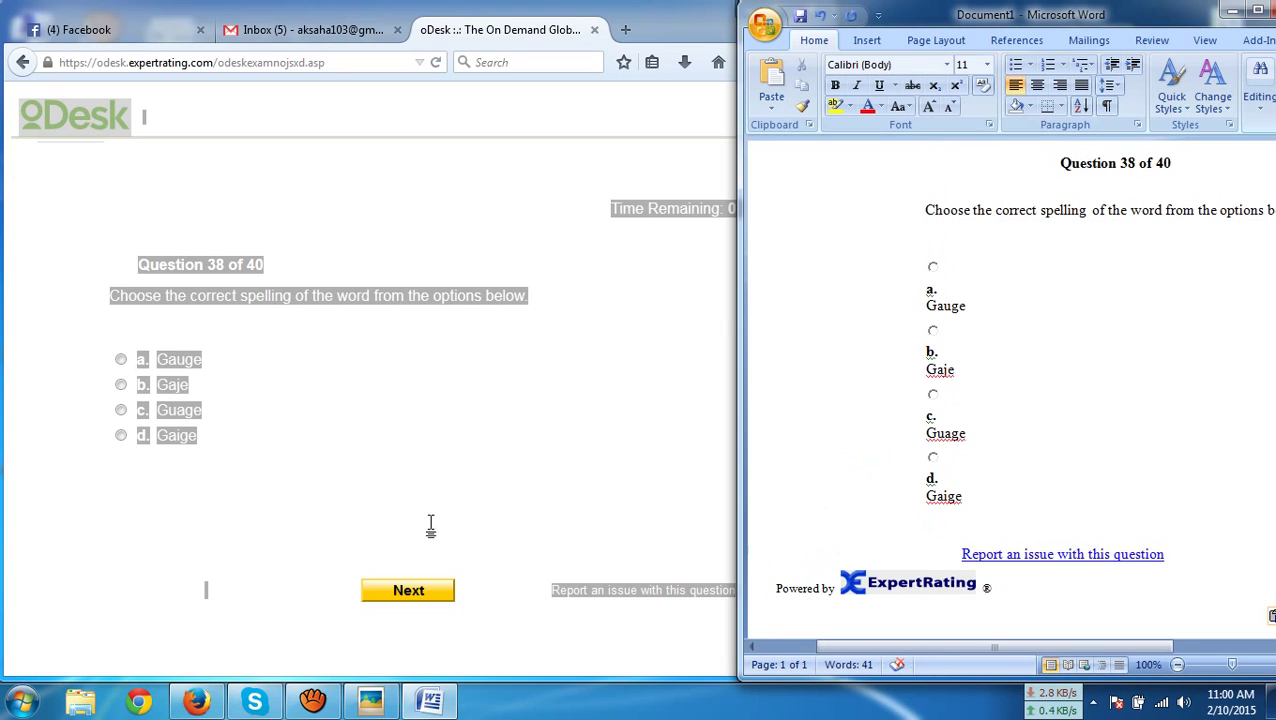
pyautogui.click(200, 363)
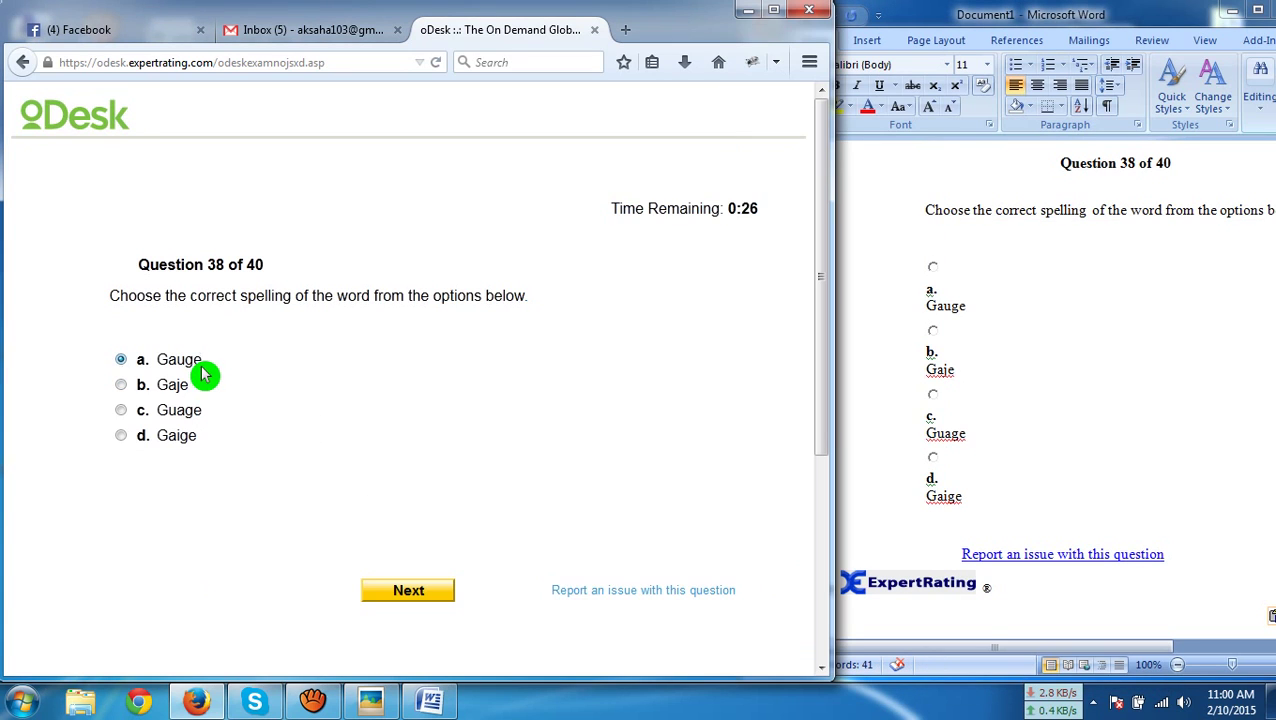
pyautogui.click(432, 598)
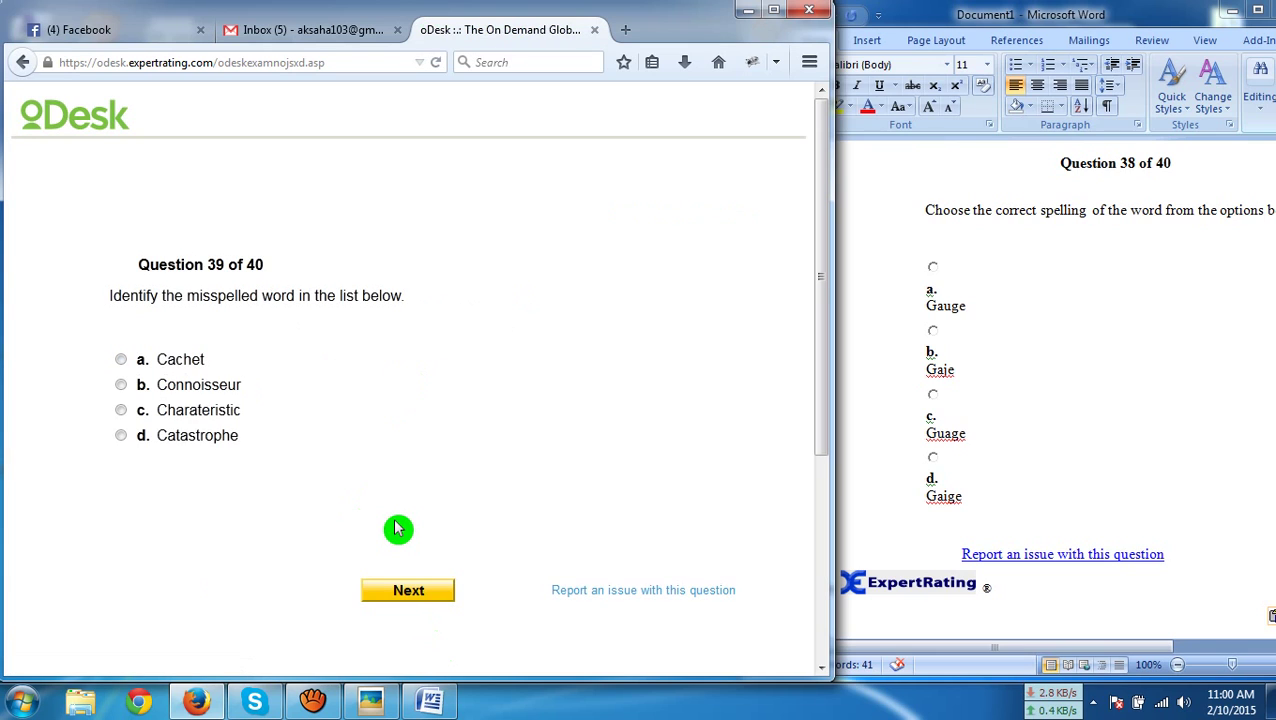
# Paste question 39 into Word and submit 'Charateristic' as the misspelled word
pyautogui.hotkey('ctrl', 'a')
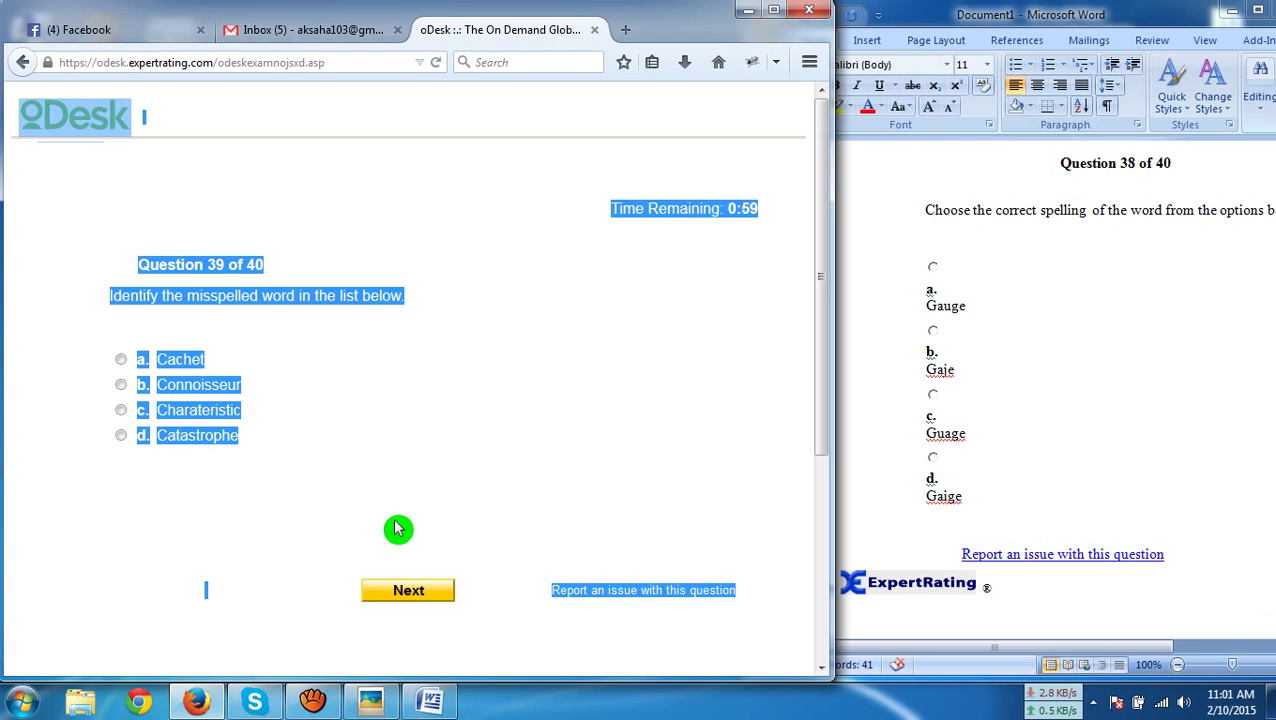
pyautogui.click(1040, 519)
pyautogui.hotkey('ctrl', 'a')
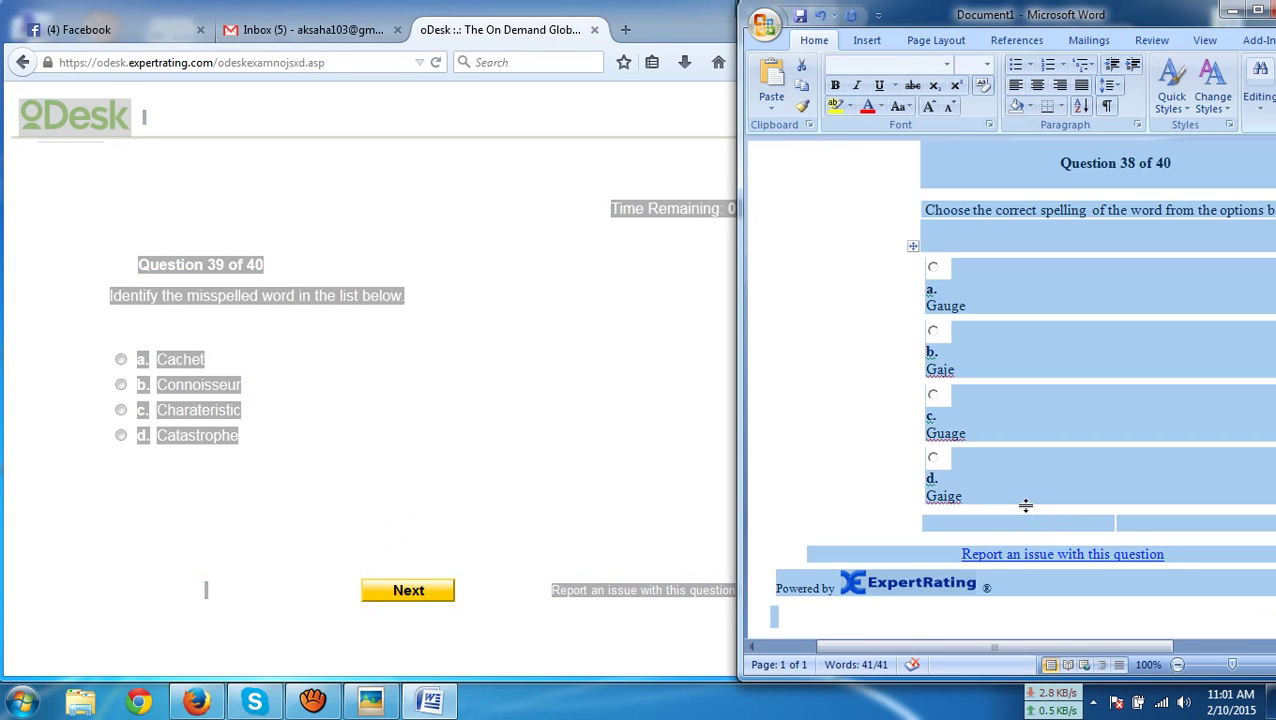
pyautogui.hotkey('ctrl', 'v')
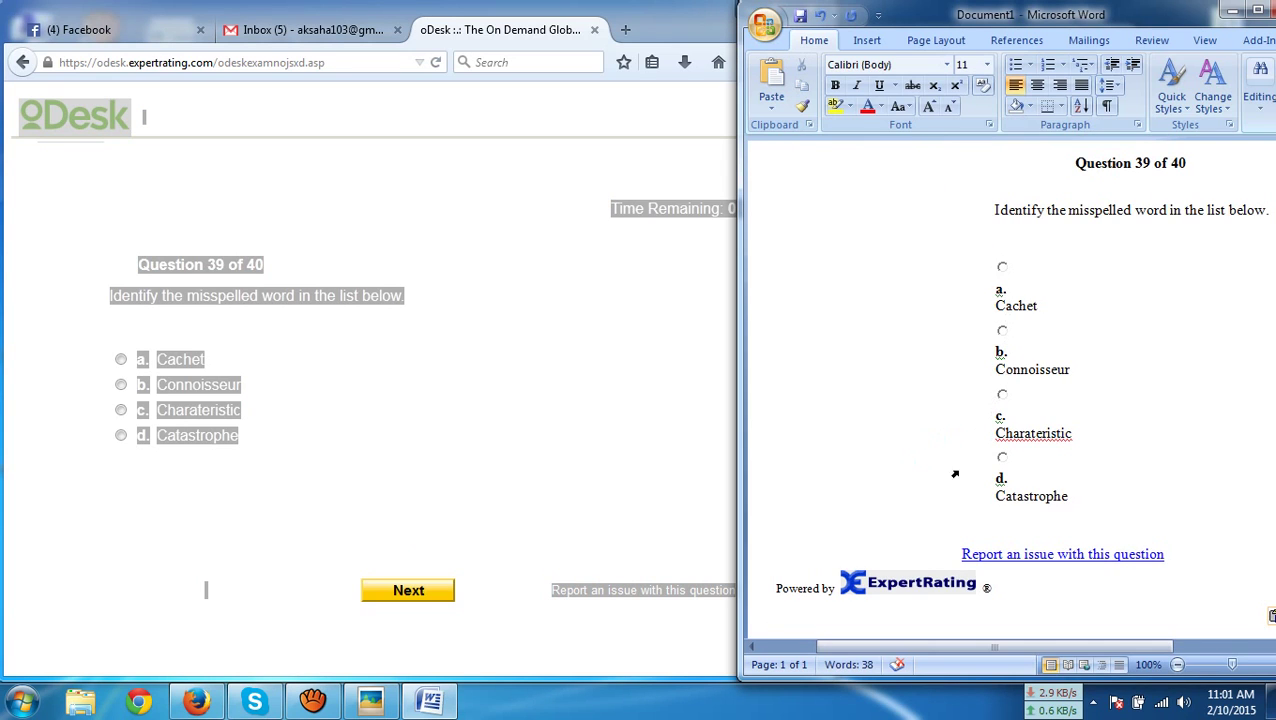
pyautogui.click(212, 414)
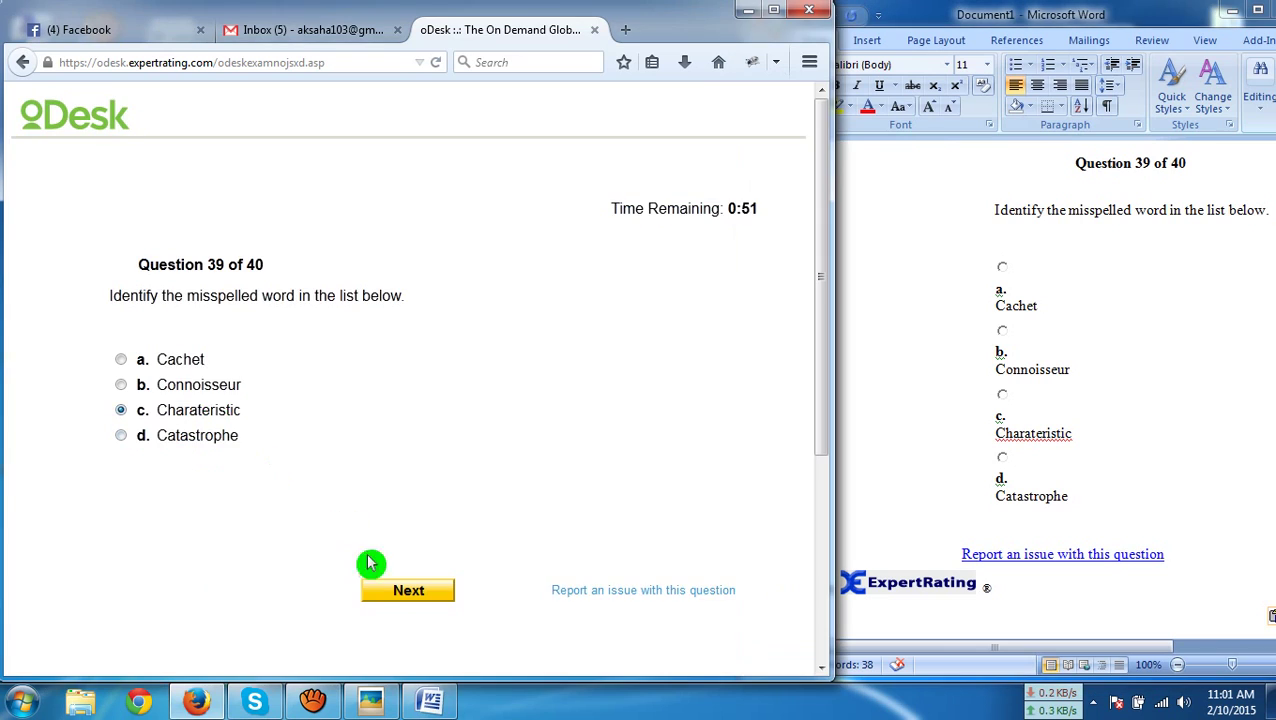
pyautogui.click(397, 596)
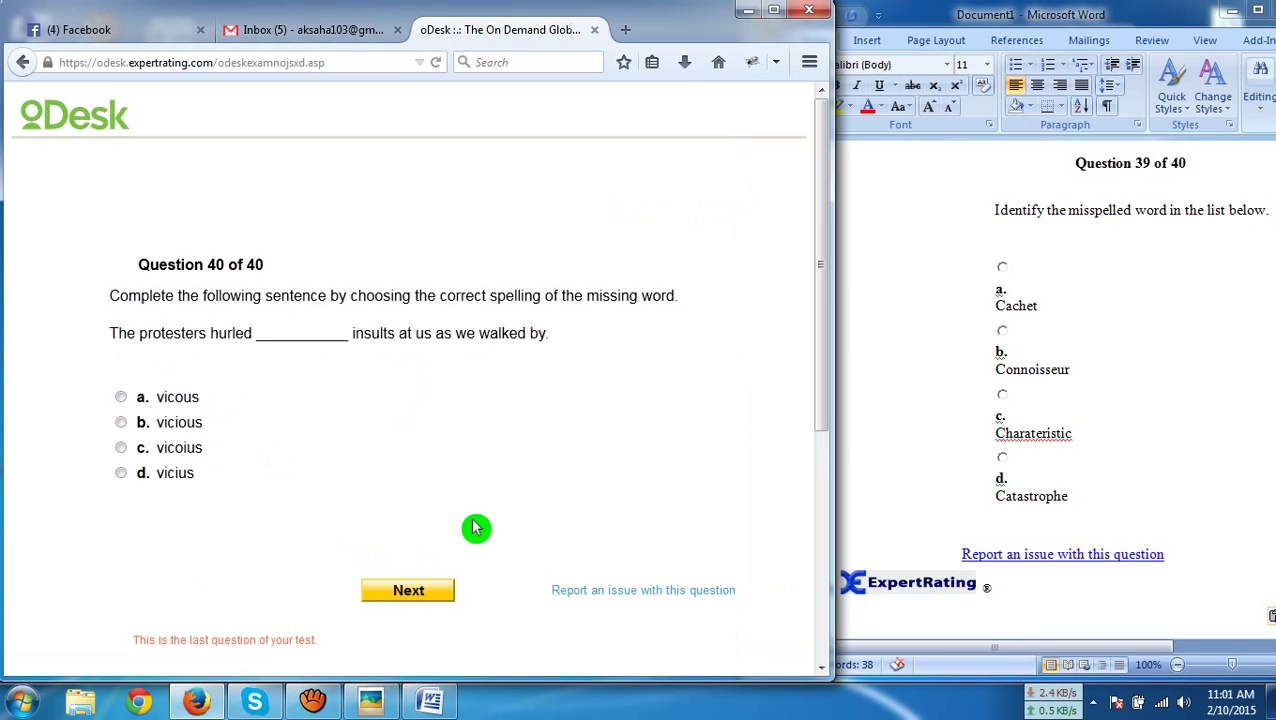
# Paste question 40 into Word and submit 'vicious' as the final answer
pyautogui.hotkey('ctrl', 'a')
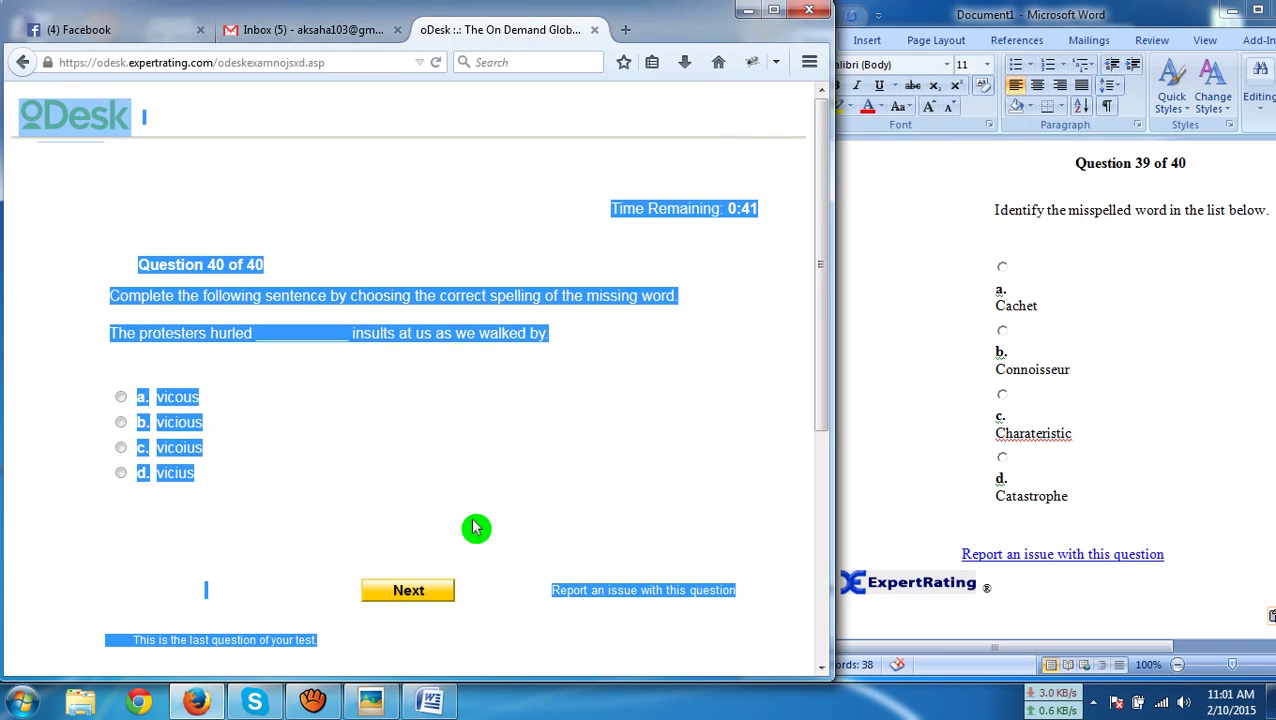
pyautogui.click(906, 438)
pyautogui.hotkey('ctrl', 'a')
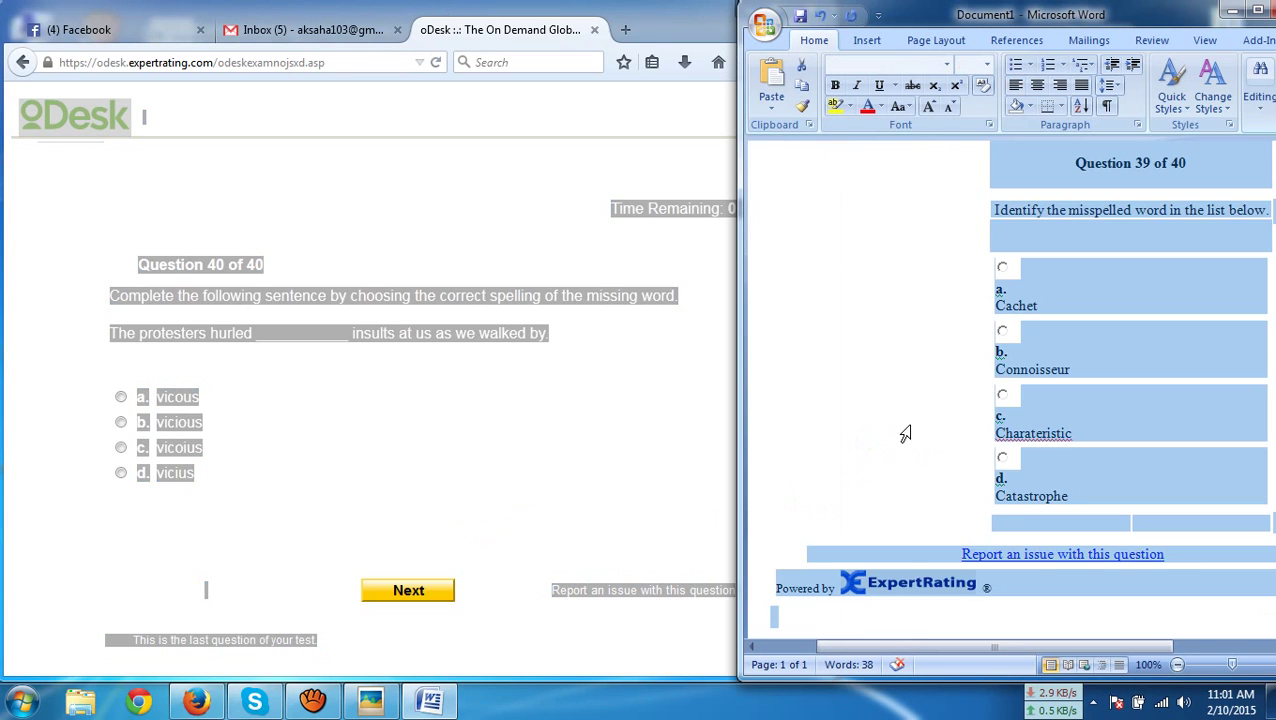
pyautogui.hotkey('ctrl', 'v')
pyautogui.scroll(5, 906, 433)
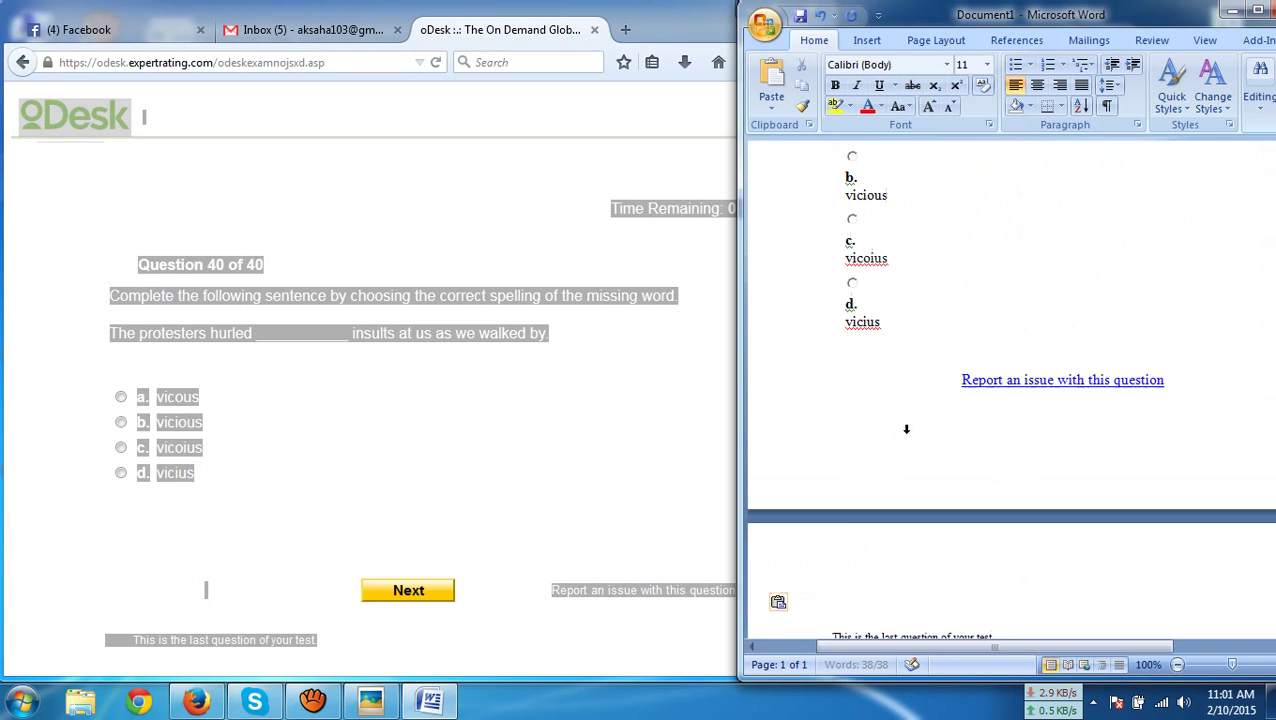
pyautogui.scroll(-1, 869, 449)
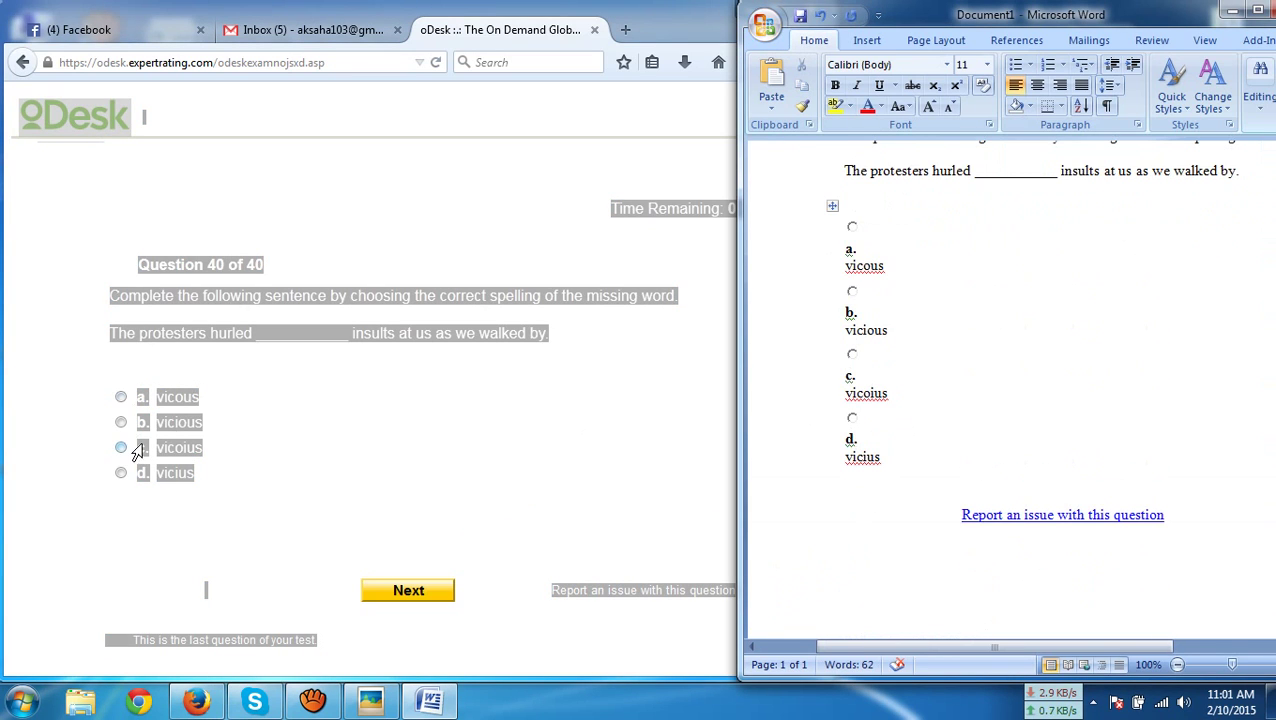
pyautogui.click(160, 428)
pyautogui.click(392, 600)
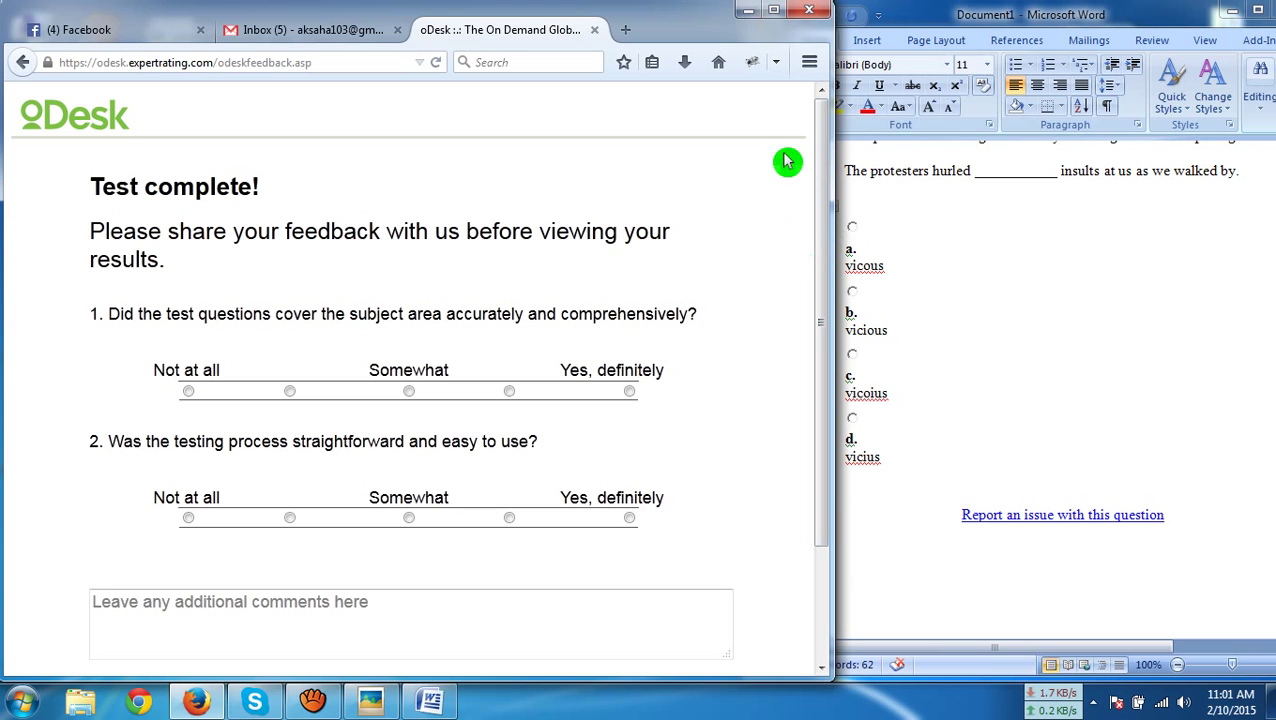
# Close the Word notes document without saving and maximize the browser
pyautogui.moveTo(1186, 16); pyautogui.dragTo(1015, 14)
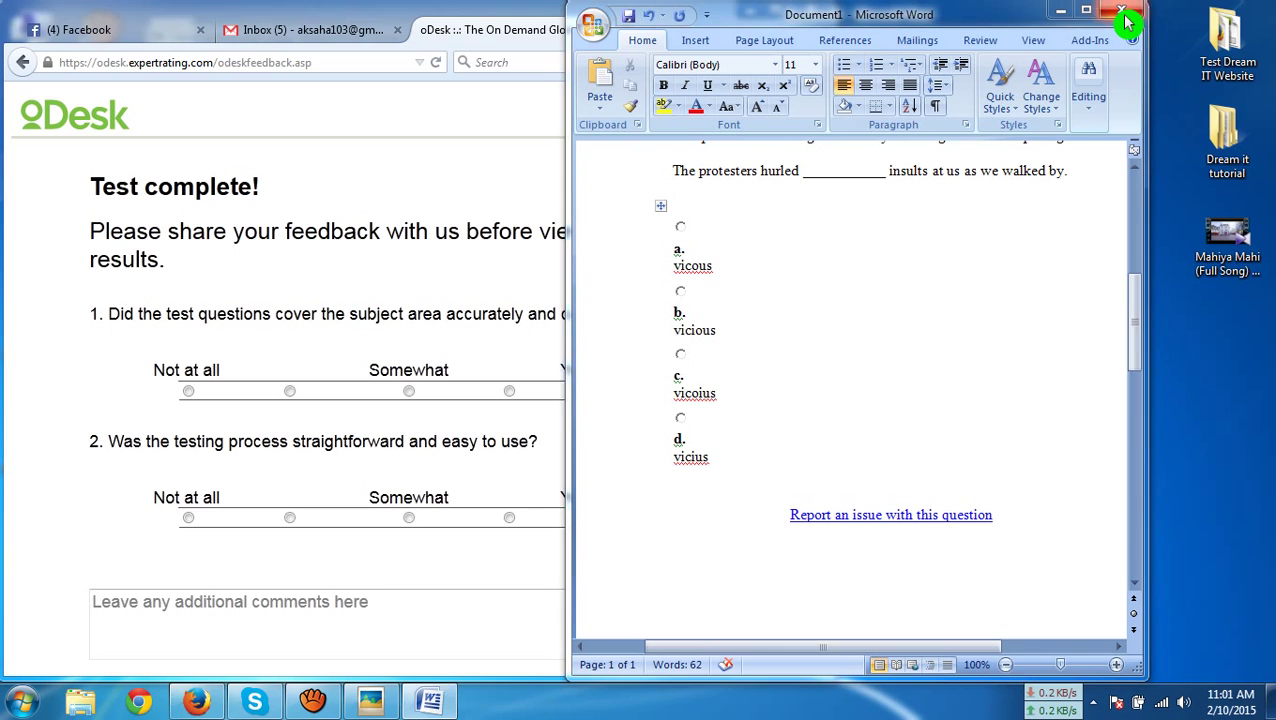
pyautogui.click(1125, 20)
pyautogui.click(640, 397)
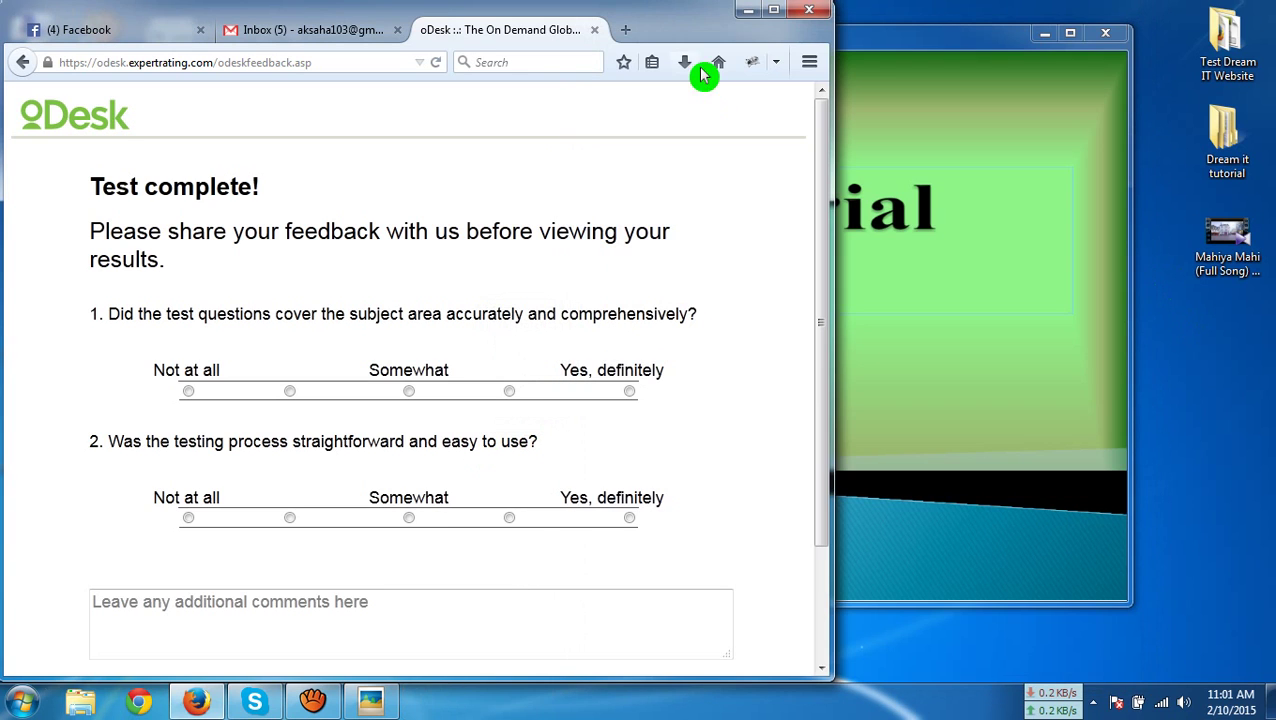
pyautogui.click(778, 23)
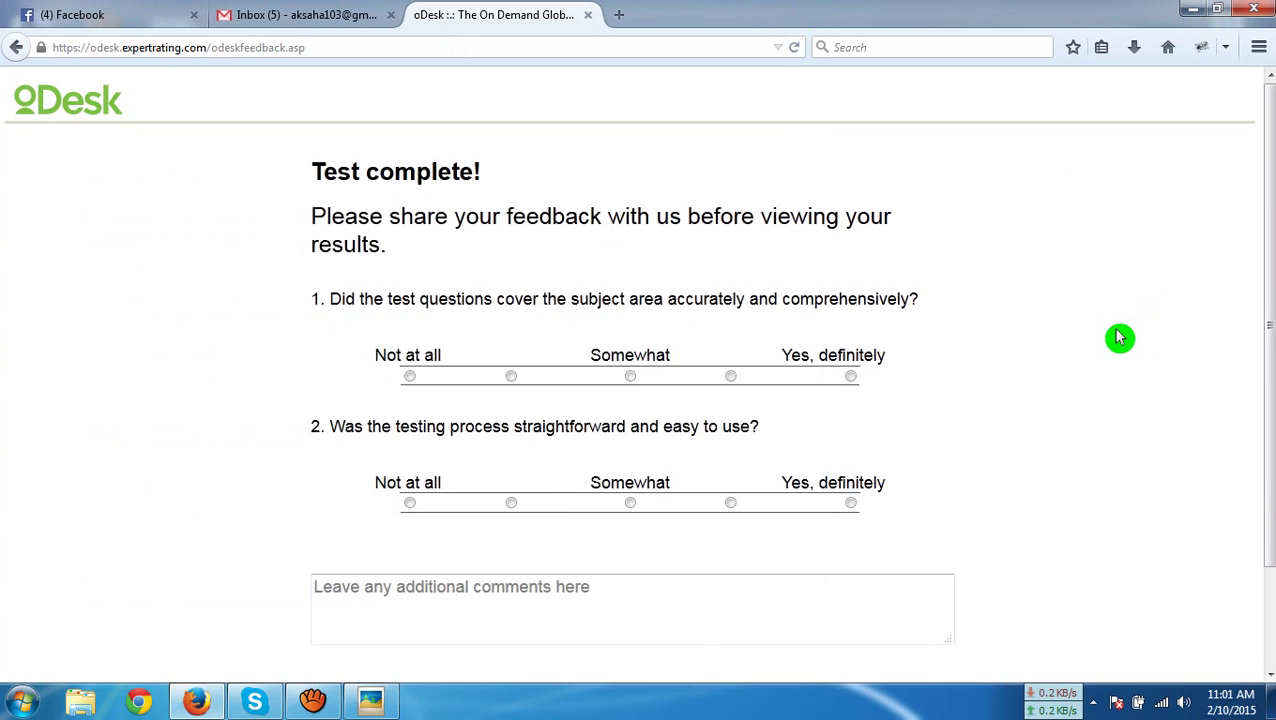
# Answer the feedback questions 'Yes, definitely' and view the test results
pyautogui.scroll(-2, 1118, 338)
pyautogui.scroll(2, 1118, 338)
pyautogui.click(851, 505)
pyautogui.scroll(-2, 962, 480)
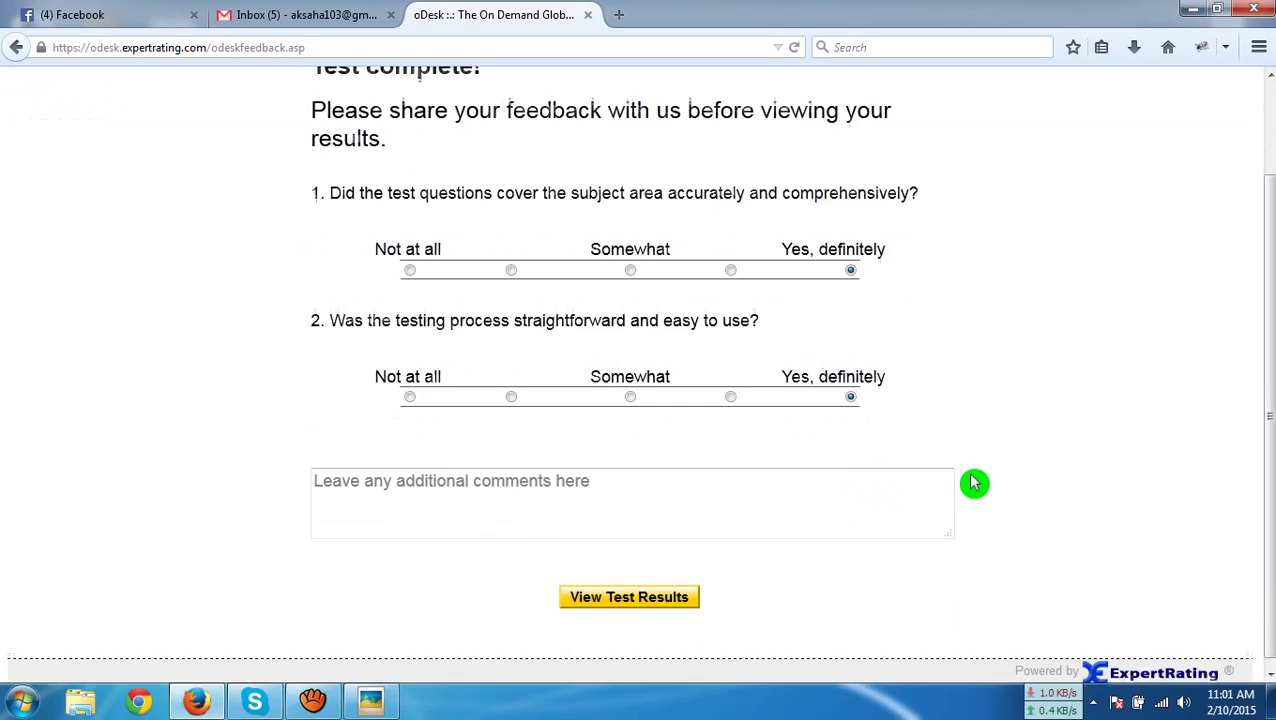
pyautogui.click(640, 592)
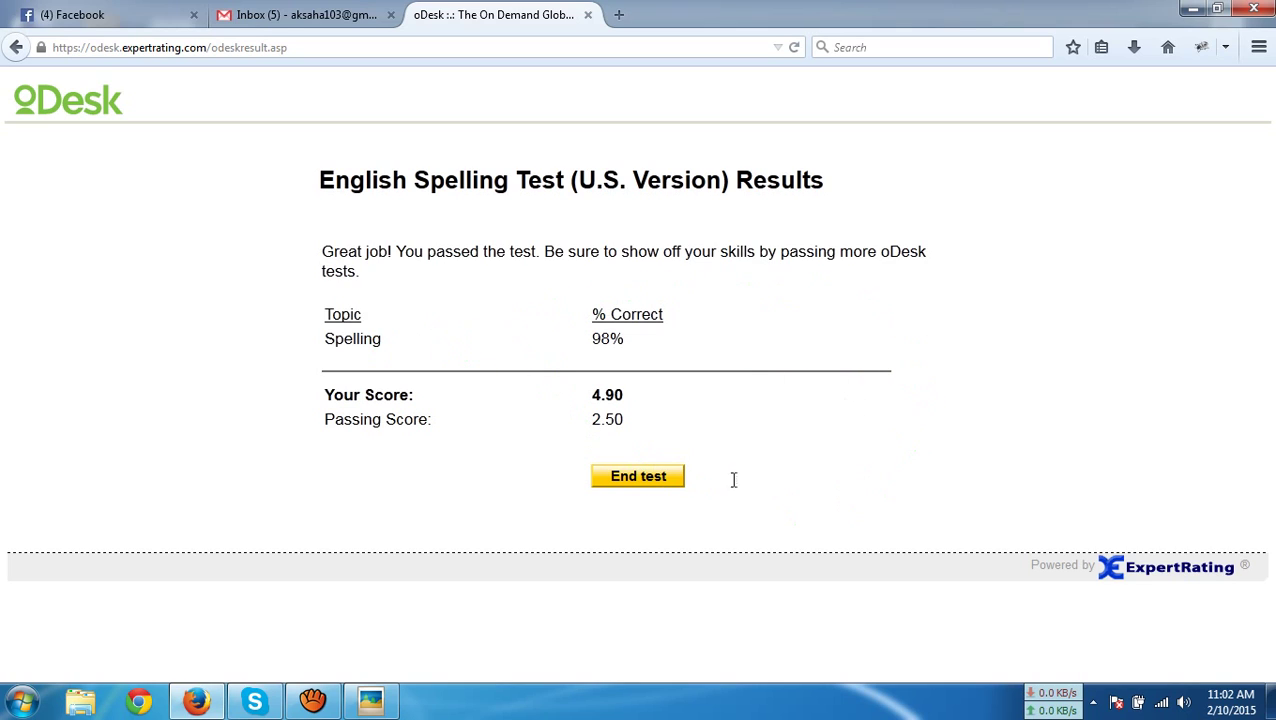
# End the test and review the saved Test Score record
pyautogui.click(641, 478)
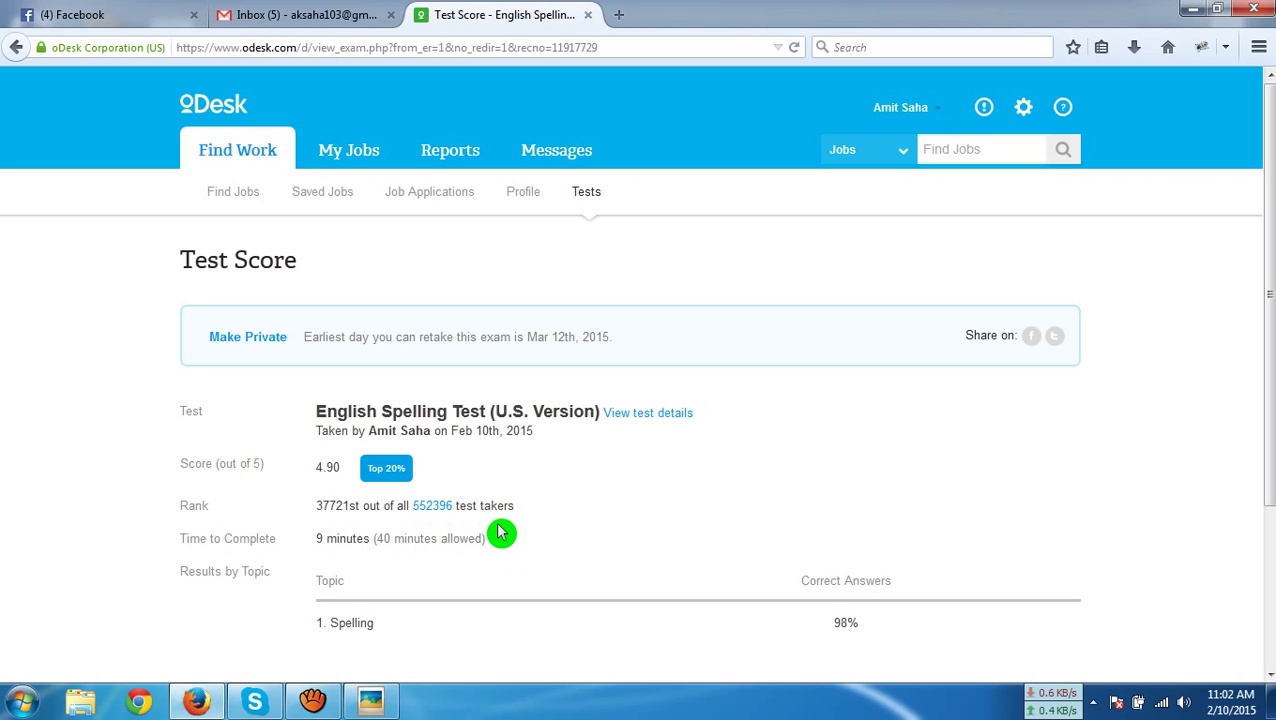
pyautogui.scroll(-2, 520, 525)
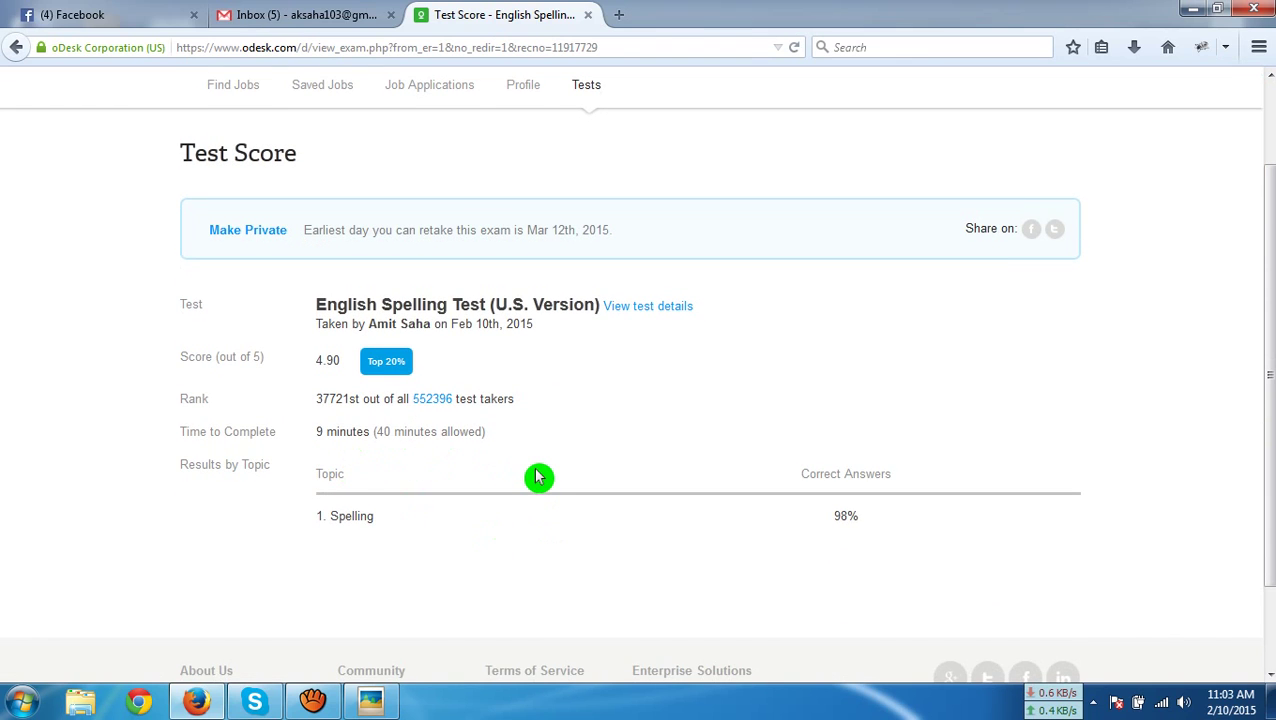
pyautogui.scroll(-2, 538, 478)
pyautogui.scroll(4, 668, 502)
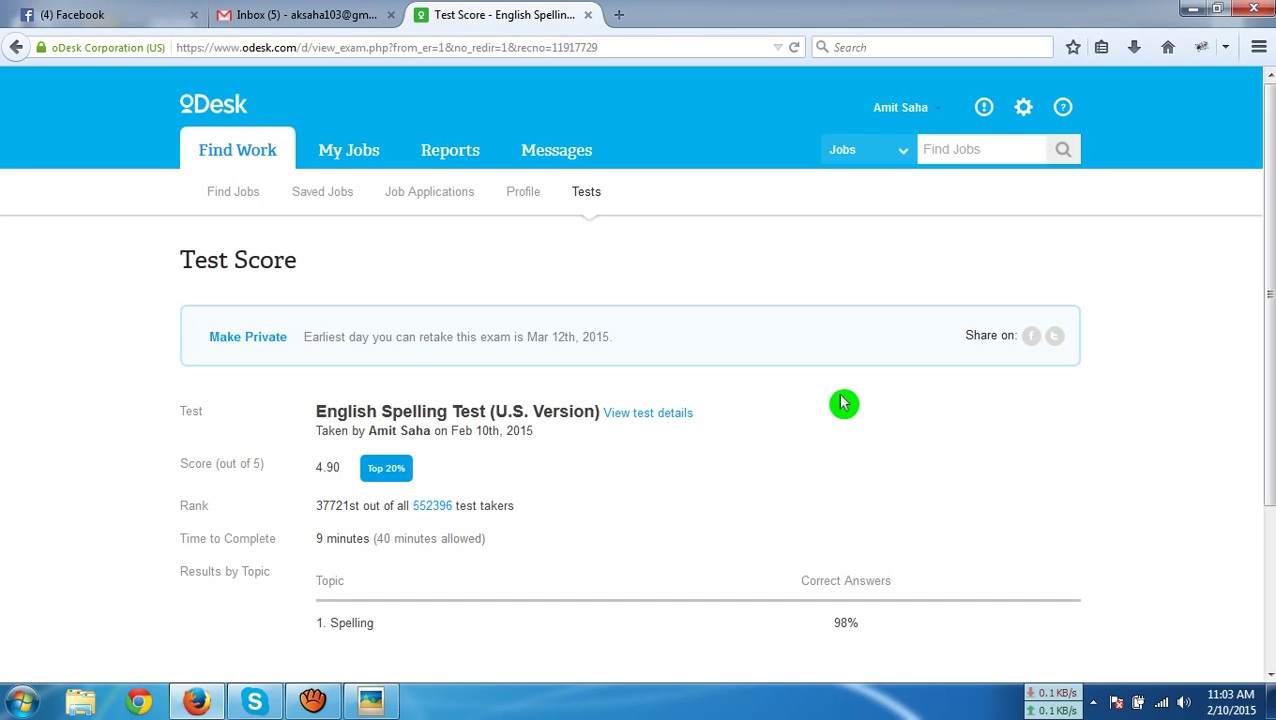
pyautogui.scroll(-3, 843, 402)
pyautogui.scroll(3, 843, 402)
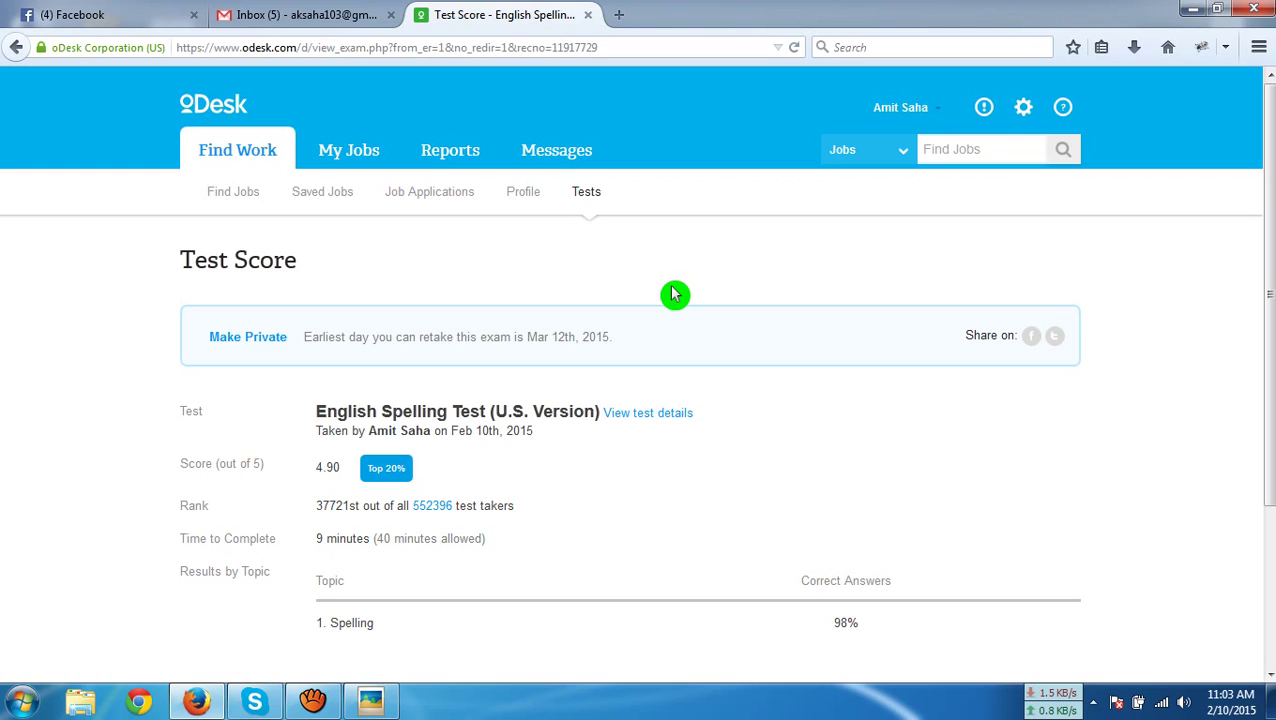
# Return to the Find Work home page through the account menu
pyautogui.click(901, 110)
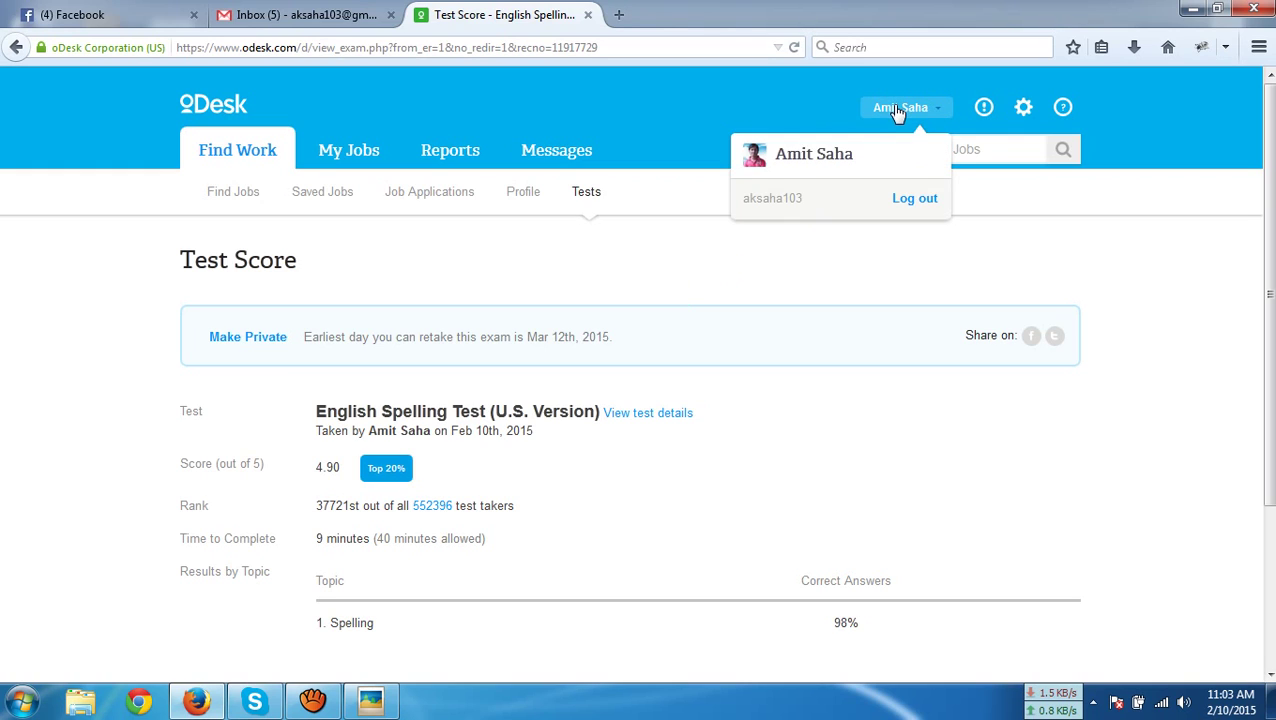
pyautogui.click(803, 157)
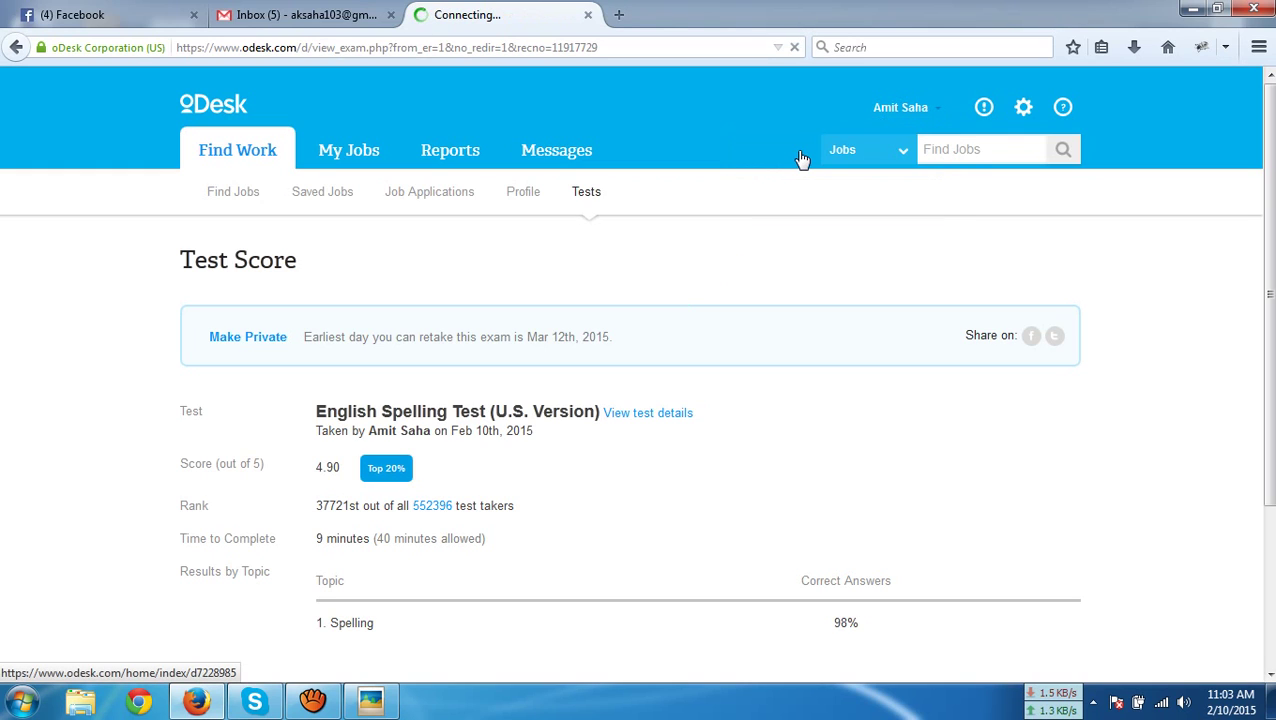
pyautogui.click(905, 115)
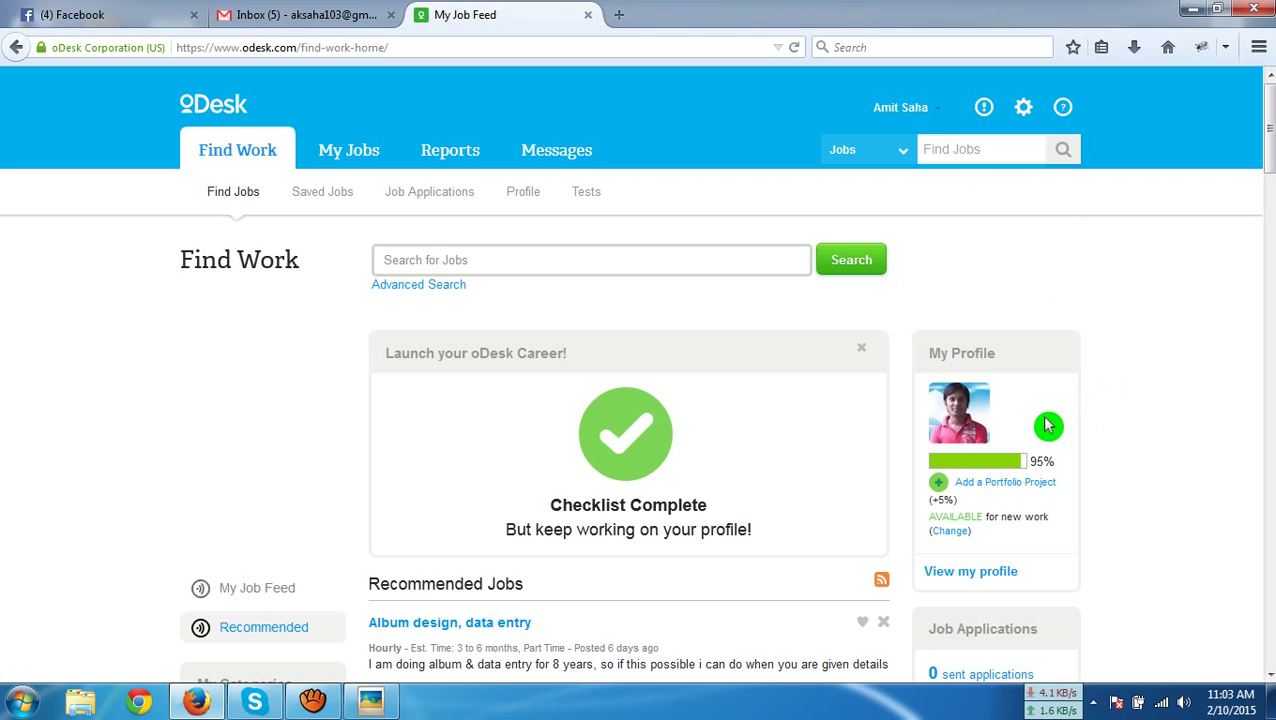
# Choose 'Add a Portfolio Project' under My Profile to open a blank project form
pyautogui.click(1005, 488)
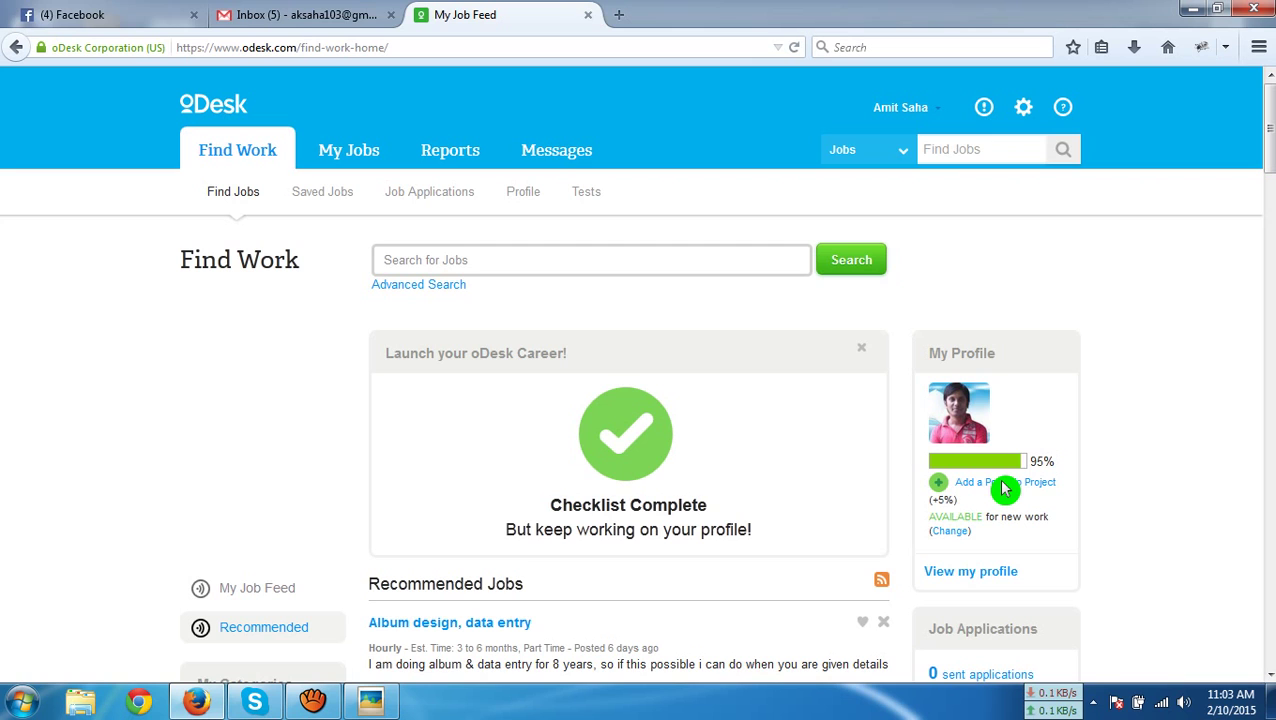
pyautogui.scroll(-5, 926, 490)
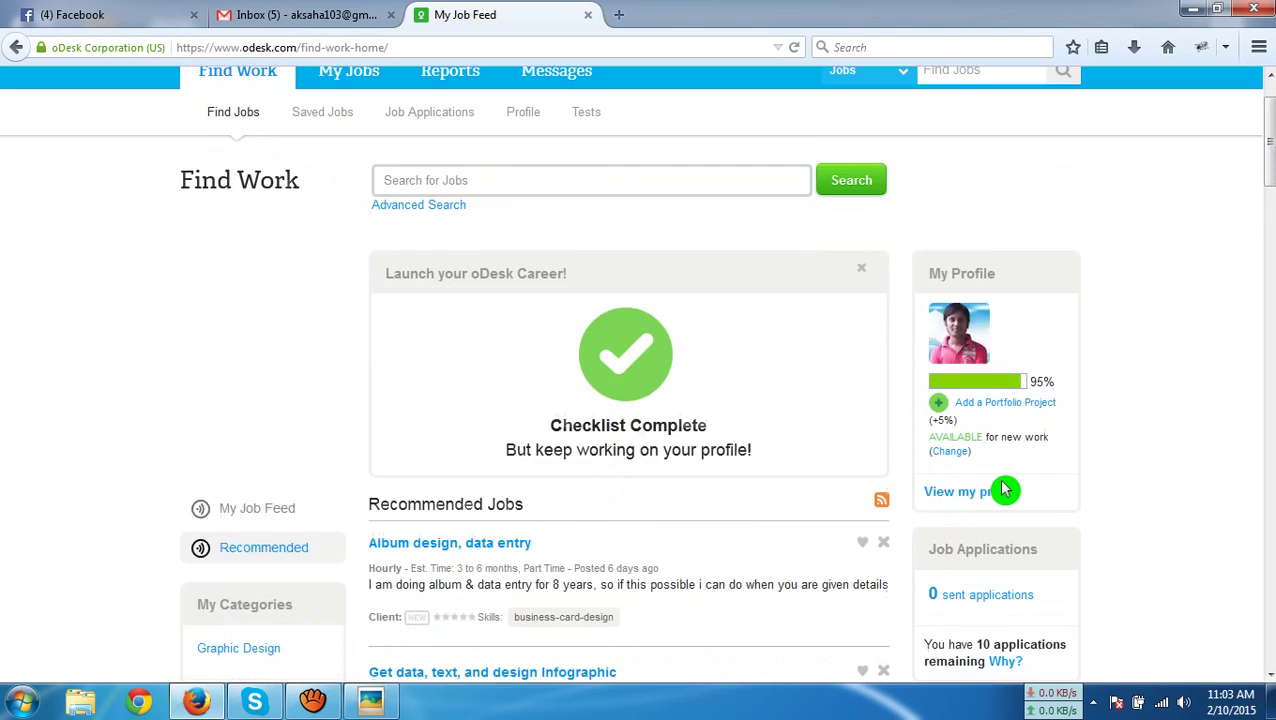
pyautogui.scroll(2, 1110, 442)
pyautogui.scroll(3, 1110, 442)
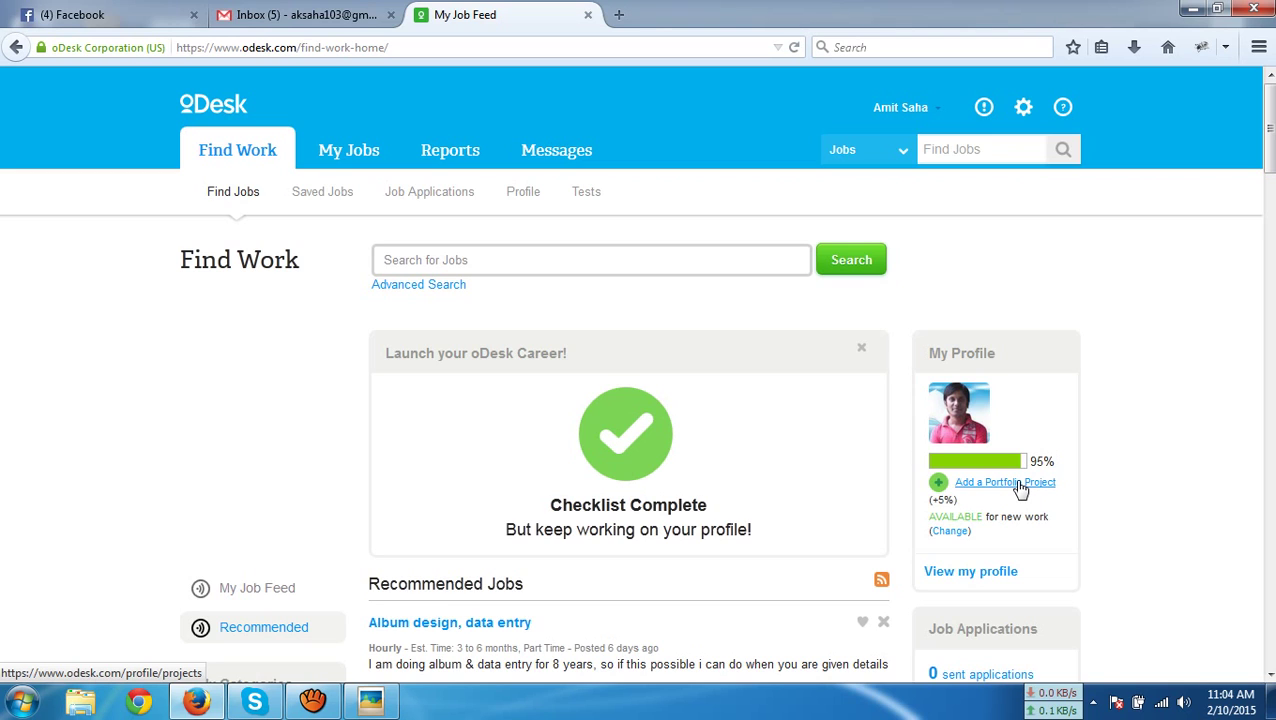
pyautogui.click(1020, 486)
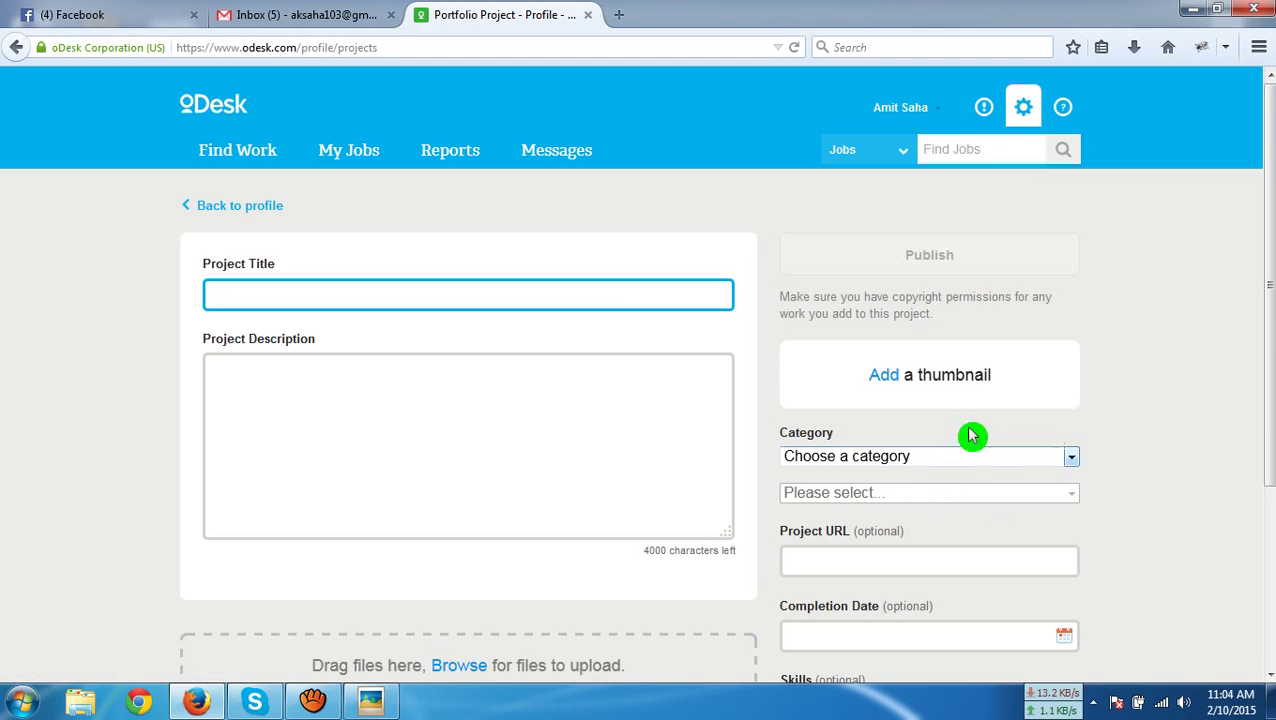
# Set the project title to 'Photo Editing'
pyautogui.scroll(-2, 1035, 353)
pyautogui.click(412, 195)
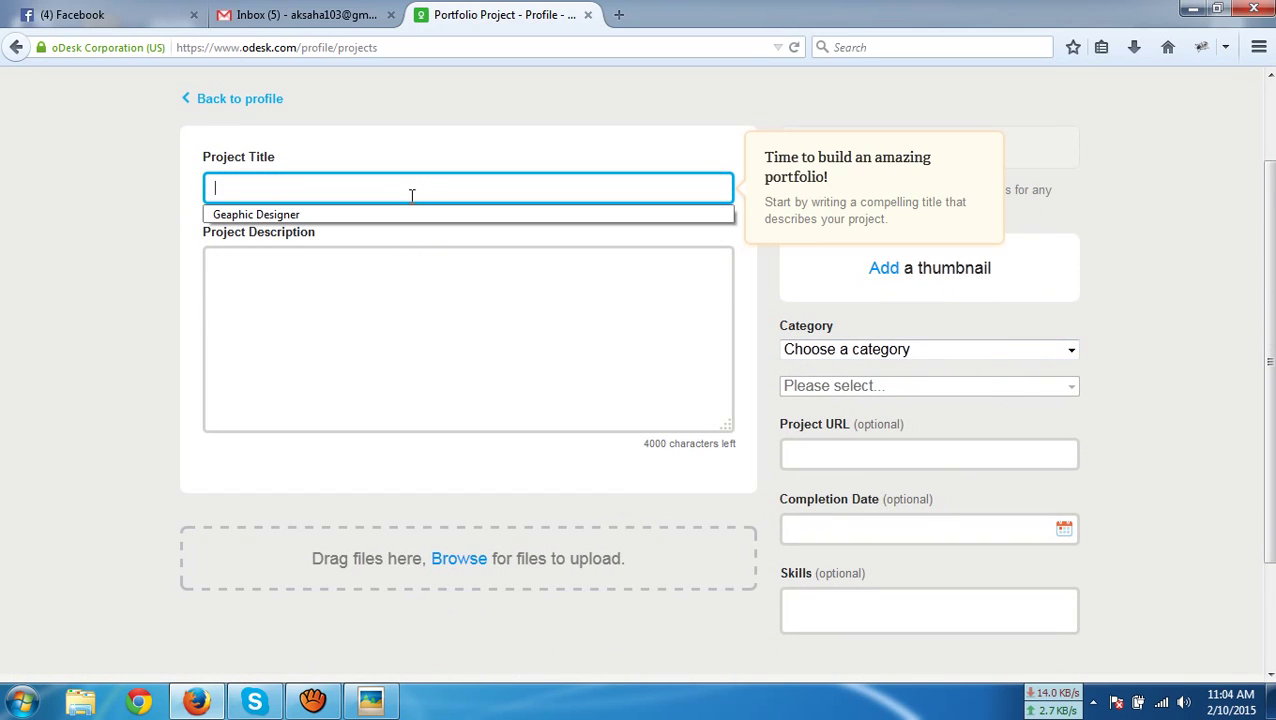
pyautogui.click(388, 216)
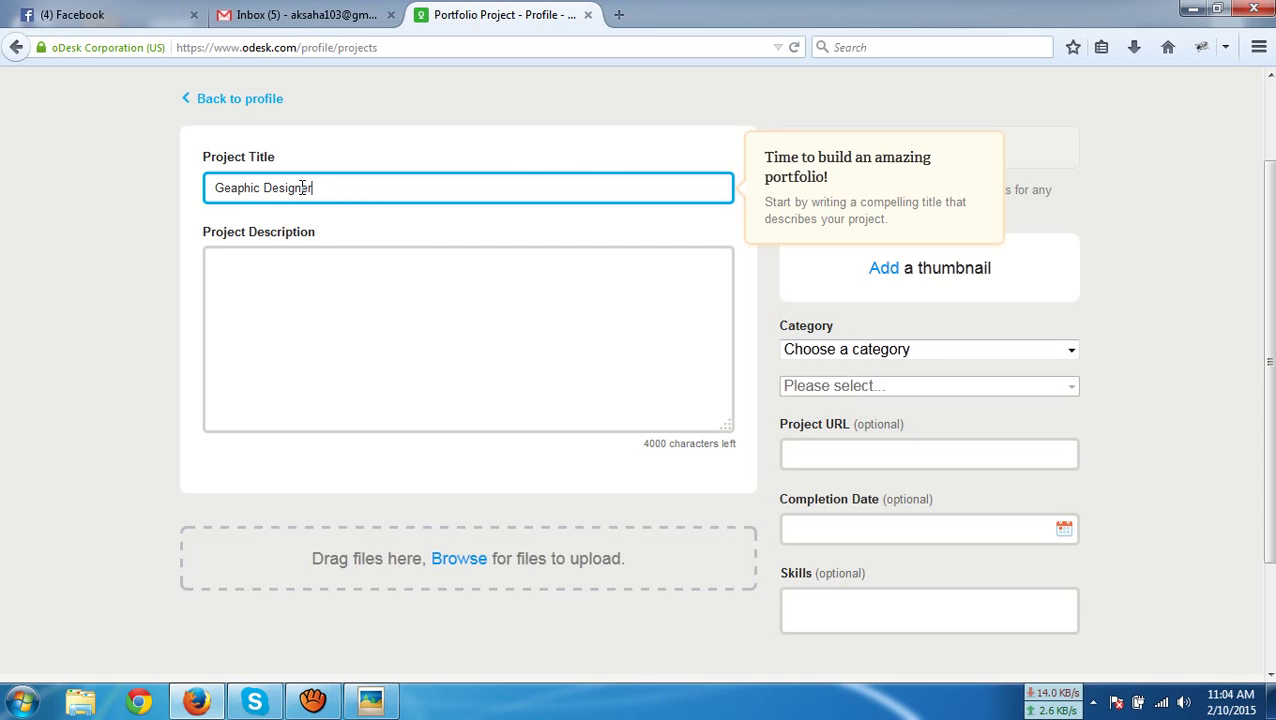
pyautogui.moveTo(302, 188); pyautogui.dragTo(328, 190)
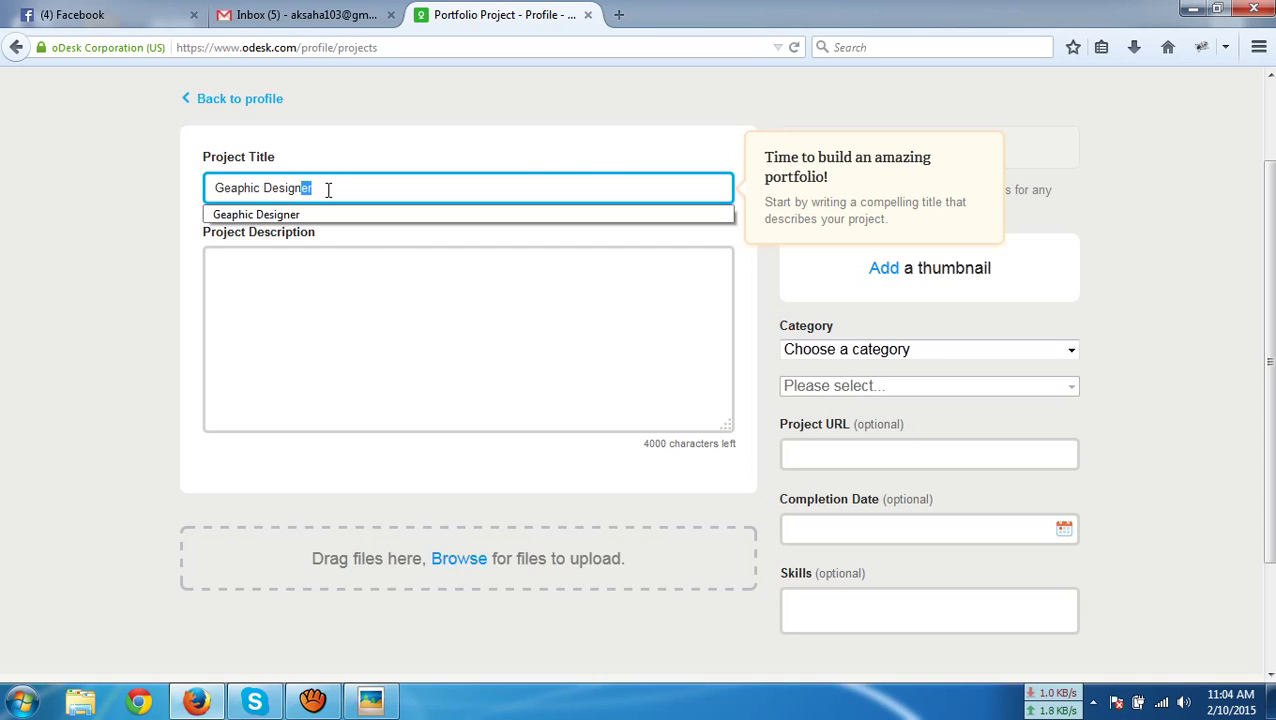
pyautogui.press('BackSpace')
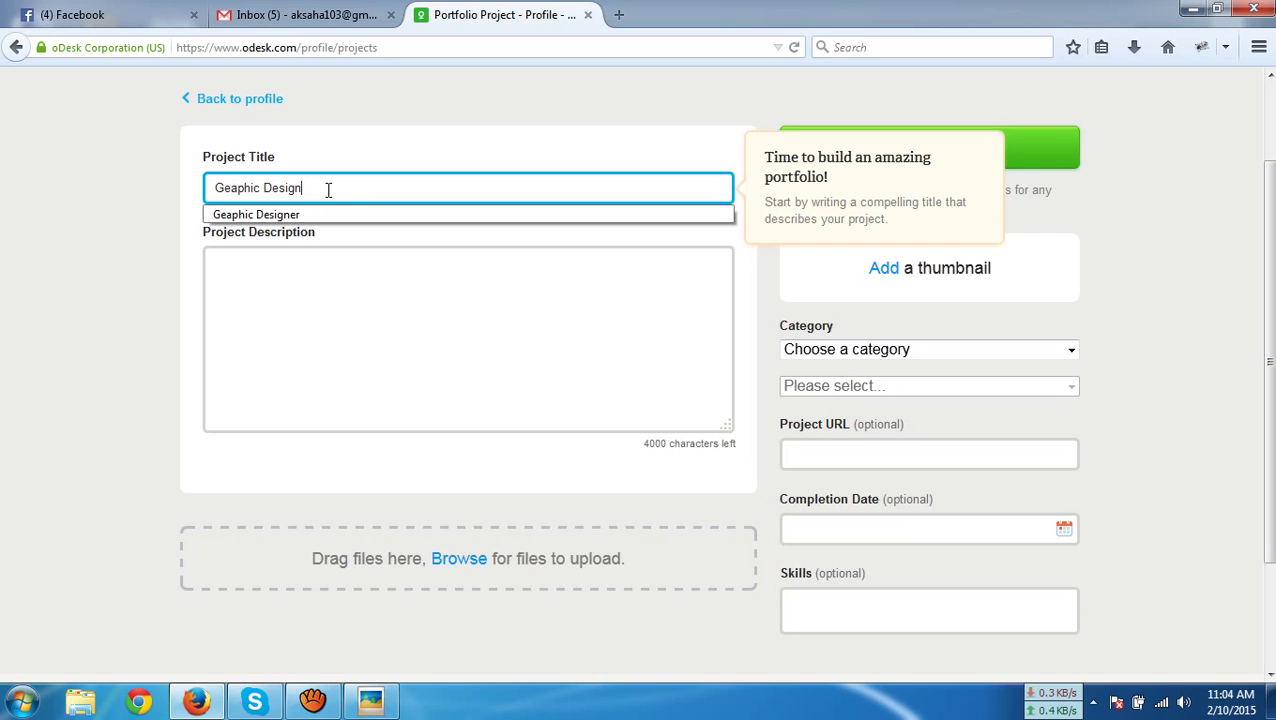
pyautogui.click(358, 282)
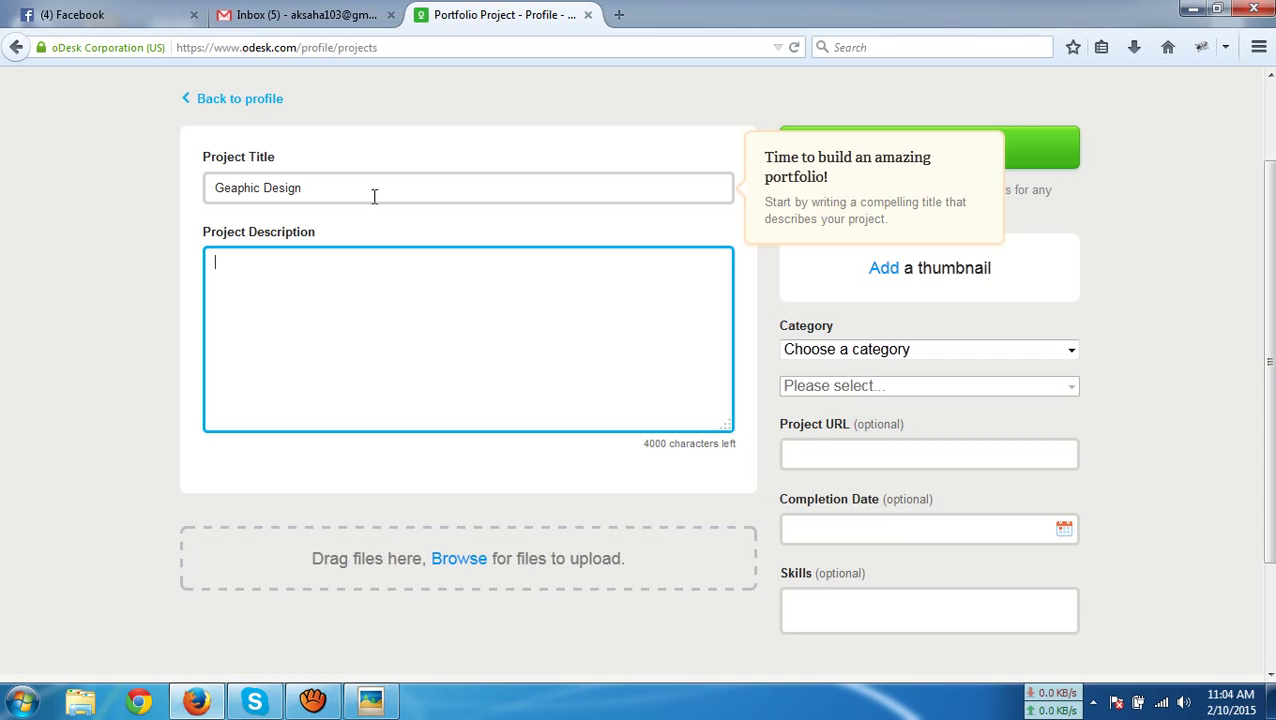
pyautogui.write('I a')
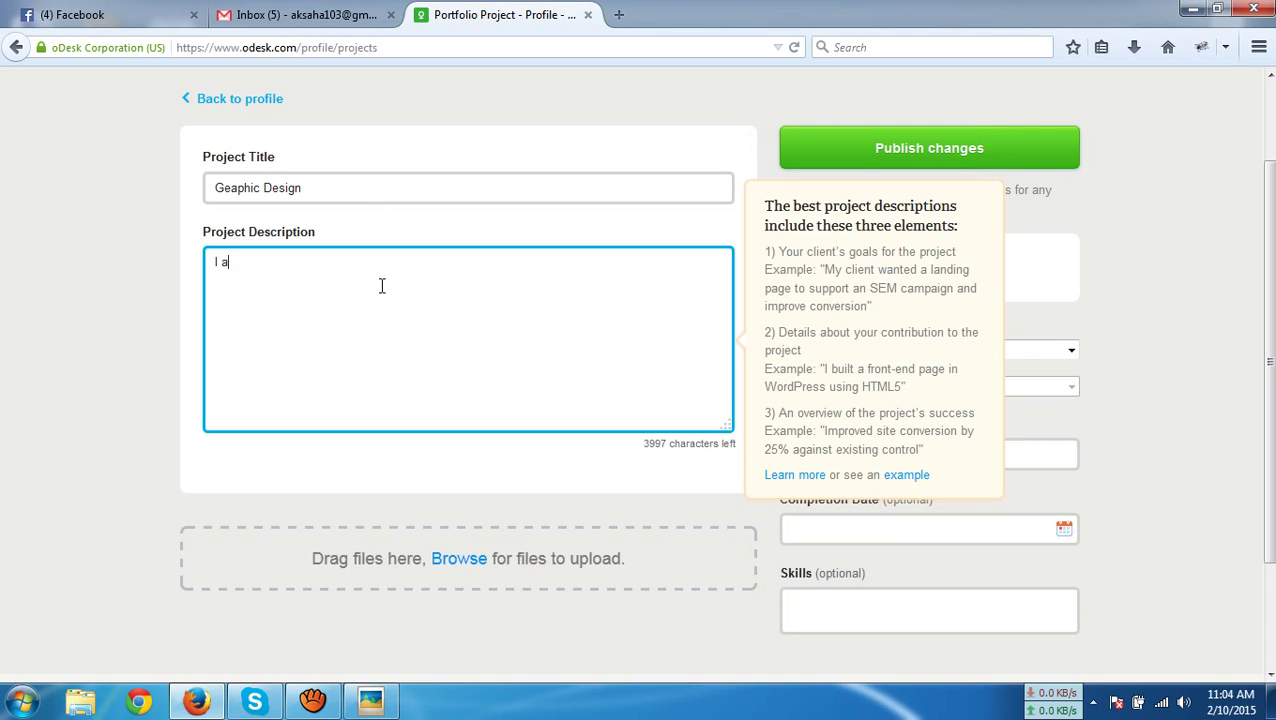
pyautogui.press('BackSpace')
pyautogui.write('make a g')
pyautogui.press('BackSpace')
pyautogui.press('BackSpace')
pyautogui.press('BackSpace')
pyautogui.press('BackSpace')
pyautogui.press('BackSpace')
pyautogui.press('BackSpace')
pyautogui.press('BackSpace')
pyautogui.press('BackSpace')
pyautogui.press('BackSpace')
pyautogui.press('BackSpace')
pyautogui.moveTo(407, 198); pyautogui.dragTo(46, 159)
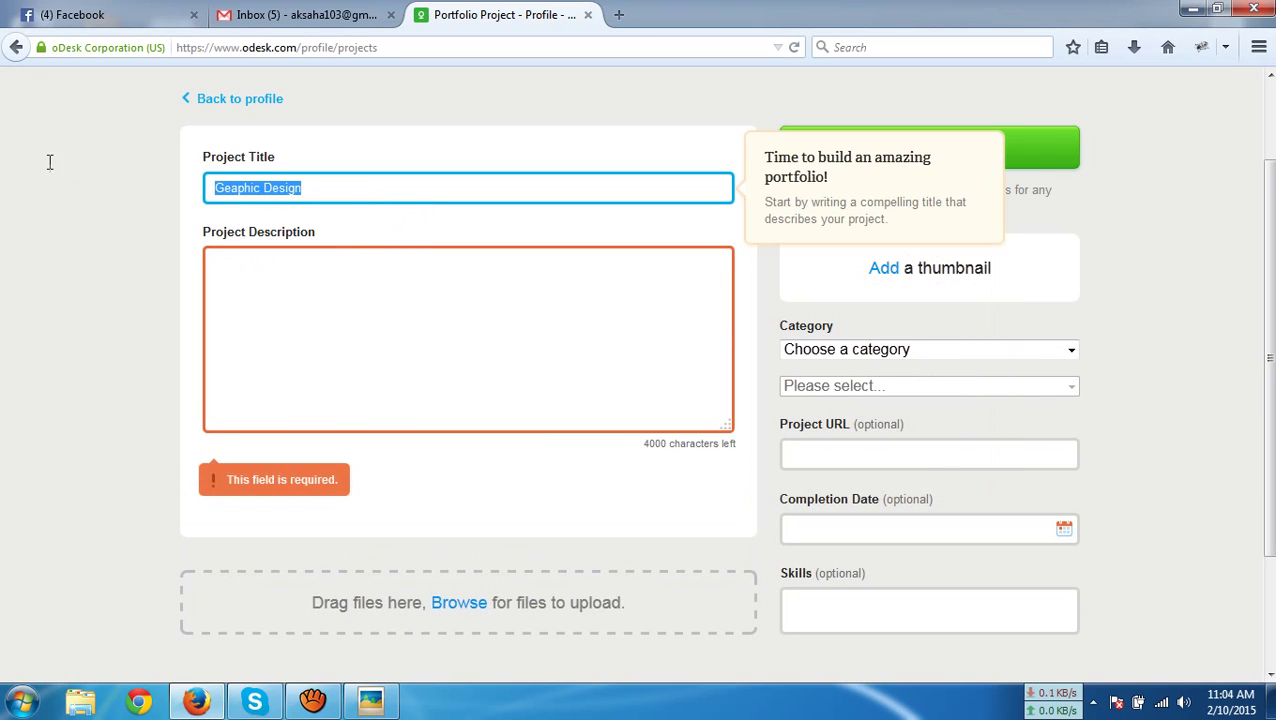
pyautogui.write('Photo e')
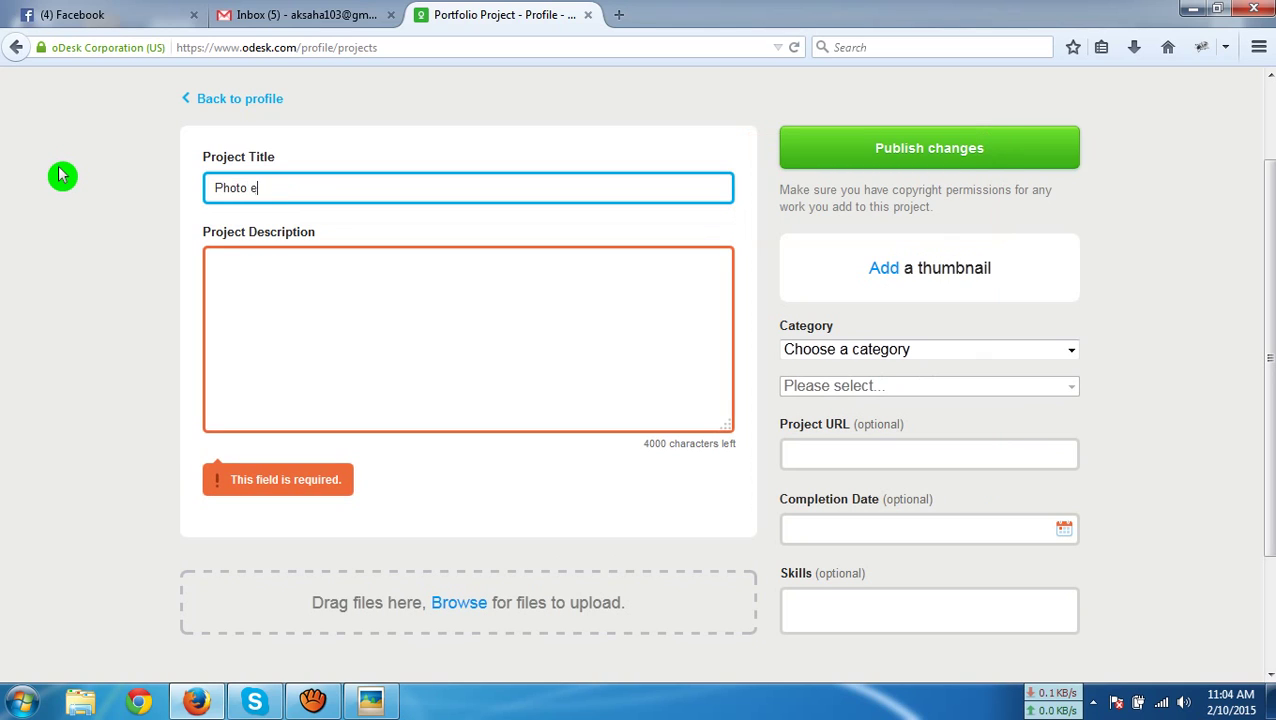
pyautogui.press('BackSpace')
pyautogui.write('Editing')
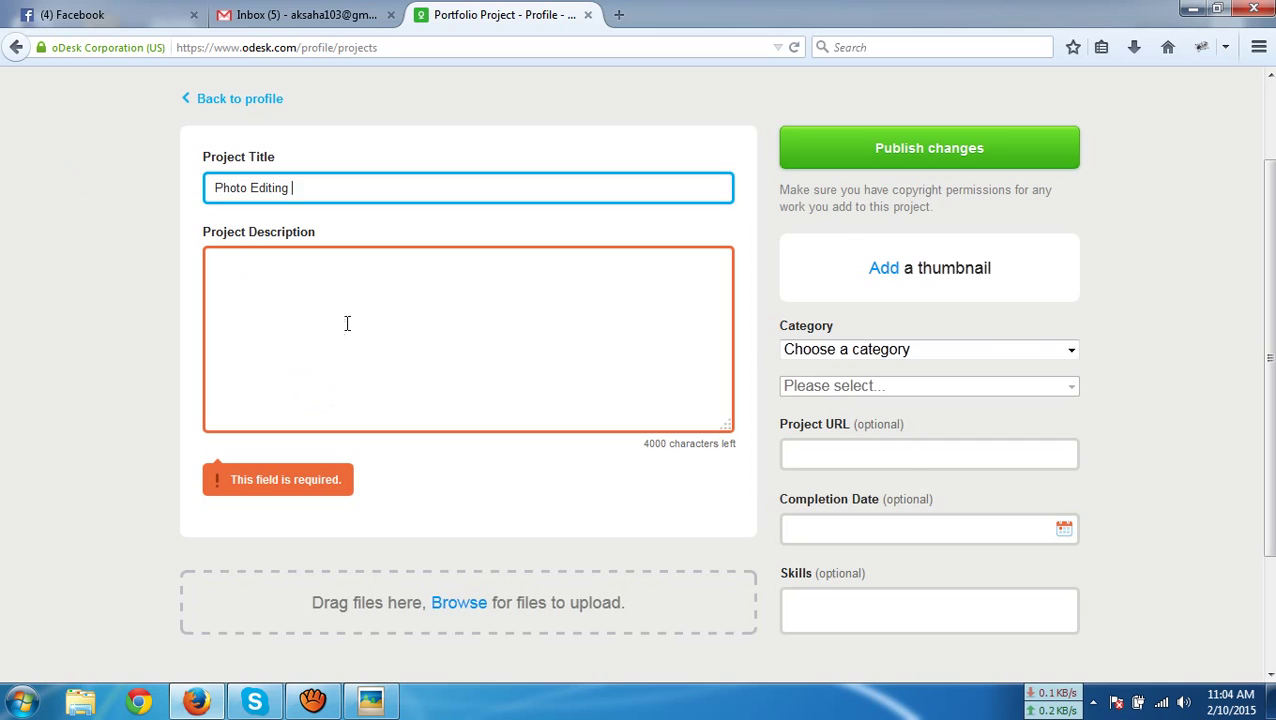
# Enter 'I make this project for test purpus.' as the project description
pyautogui.click(347, 323)
pyautogui.write('I')
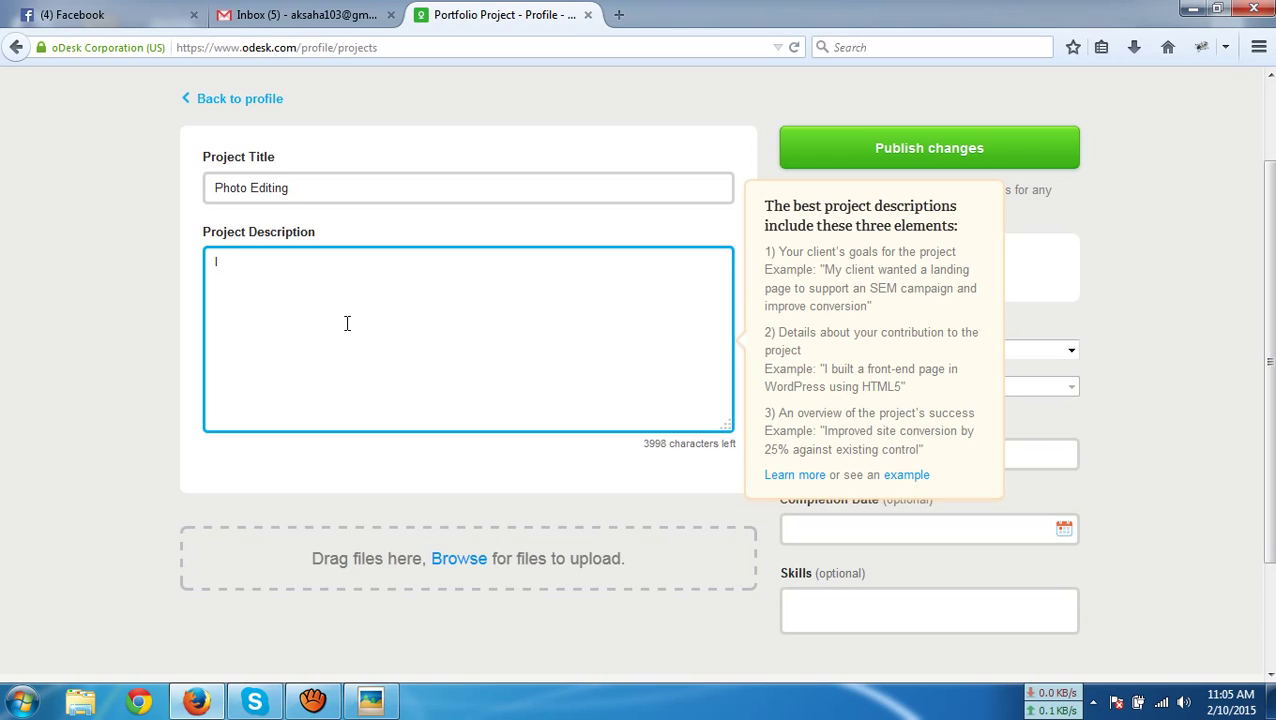
pyautogui.write('test')
pyautogui.press('BackSpace')
pyautogui.press('BackSpace')
pyautogui.press('BackSpace')
pyautogui.press('BackSpace')
pyautogui.press('BackSpace')
pyautogui.press('BackSpace')
pyautogui.write('I')
pyautogui.press('BackSpace')
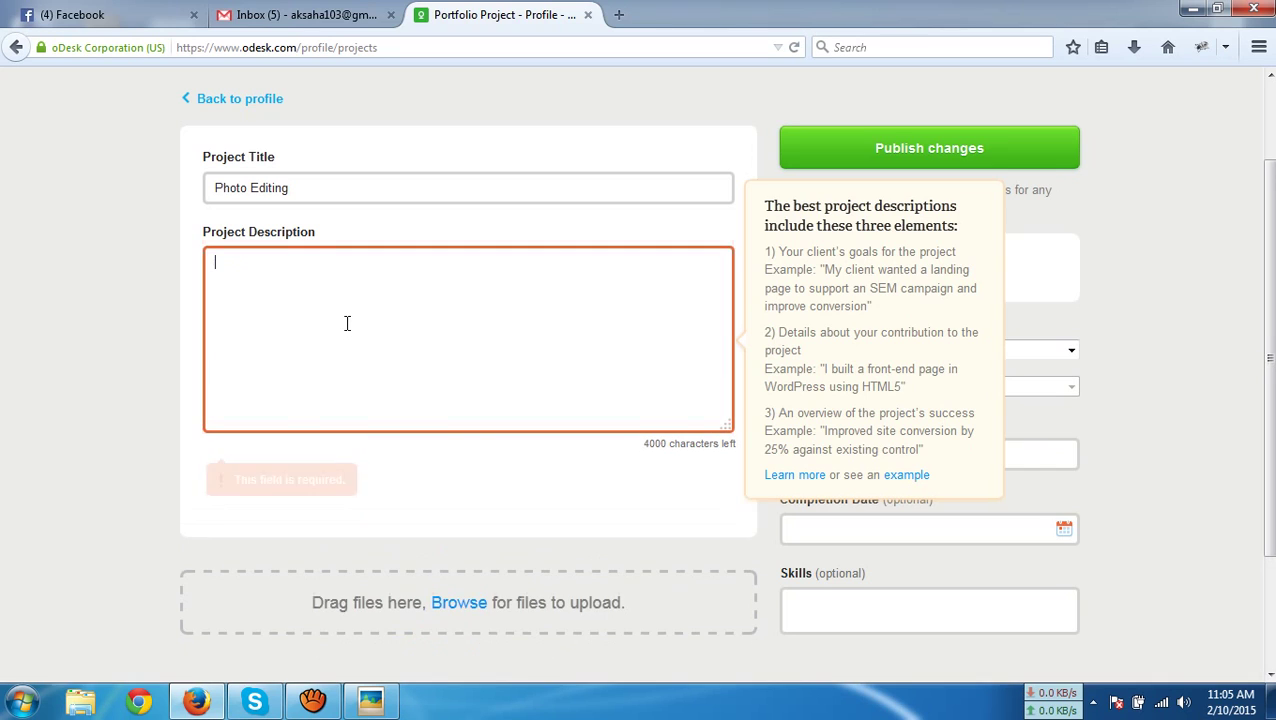
pyautogui.write('I make this')
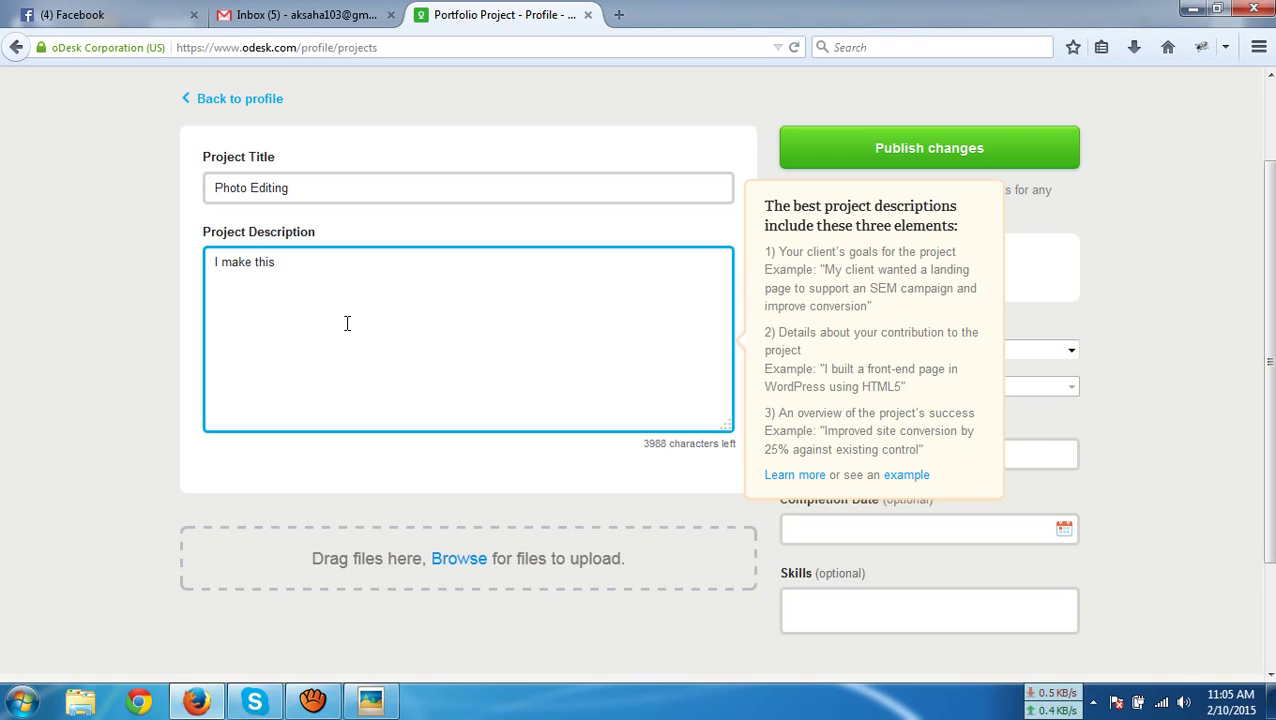
pyautogui.write('project for test purp')
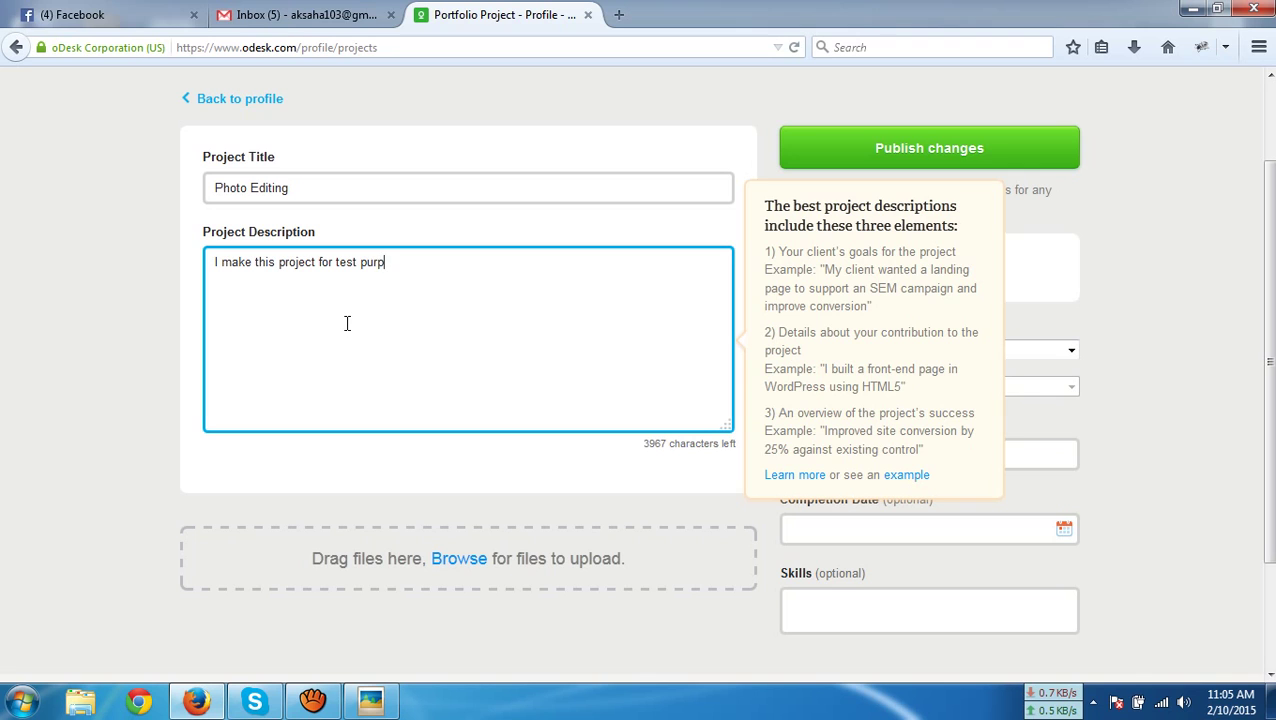
pyautogui.write('us.')
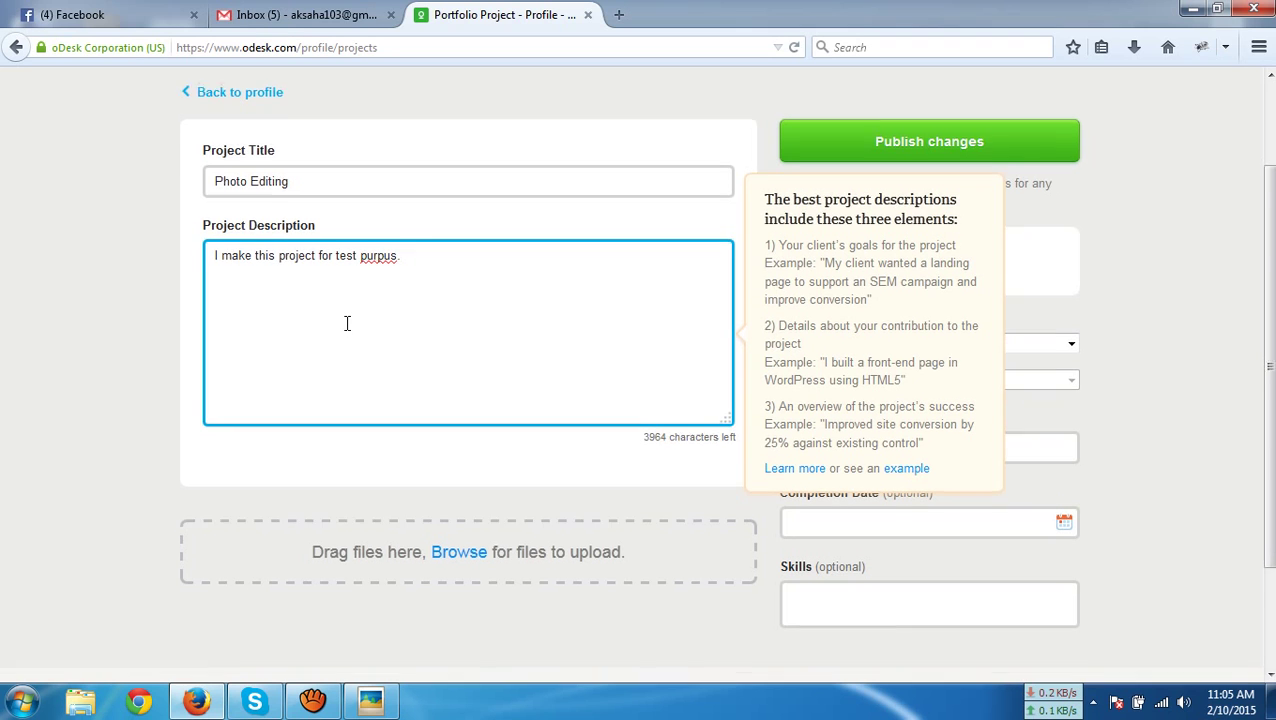
pyautogui.scroll(-3, 347, 322)
# Upload youtube-logo.jpg as the project image from the File Upload dialog
pyautogui.click(470, 421)
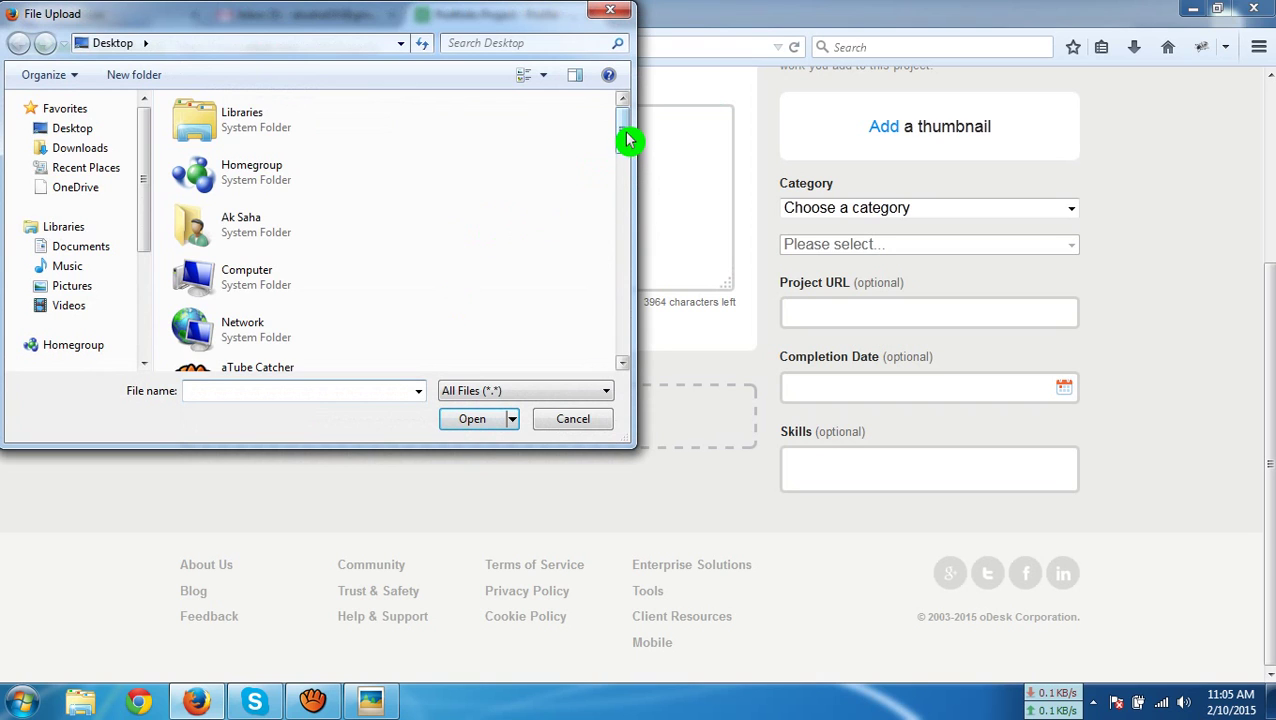
pyautogui.moveTo(629, 140); pyautogui.dragTo(629, 265)
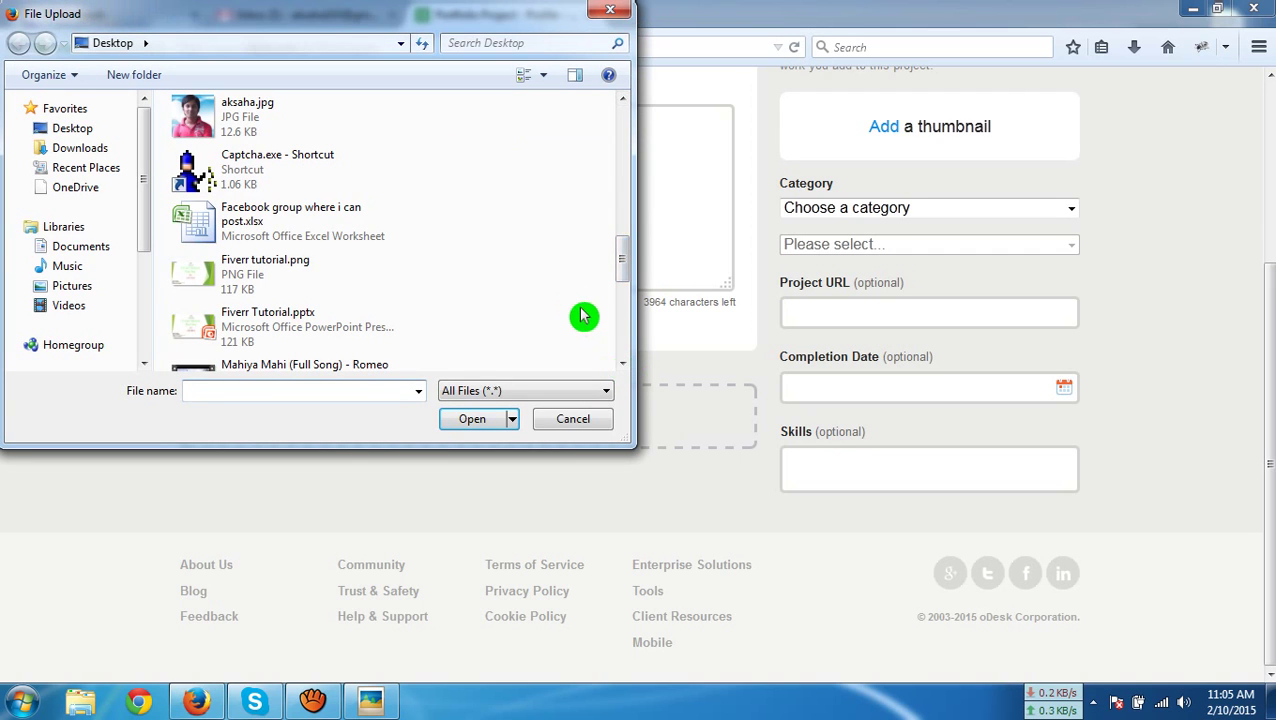
pyautogui.moveTo(624, 272); pyautogui.dragTo(623, 369)
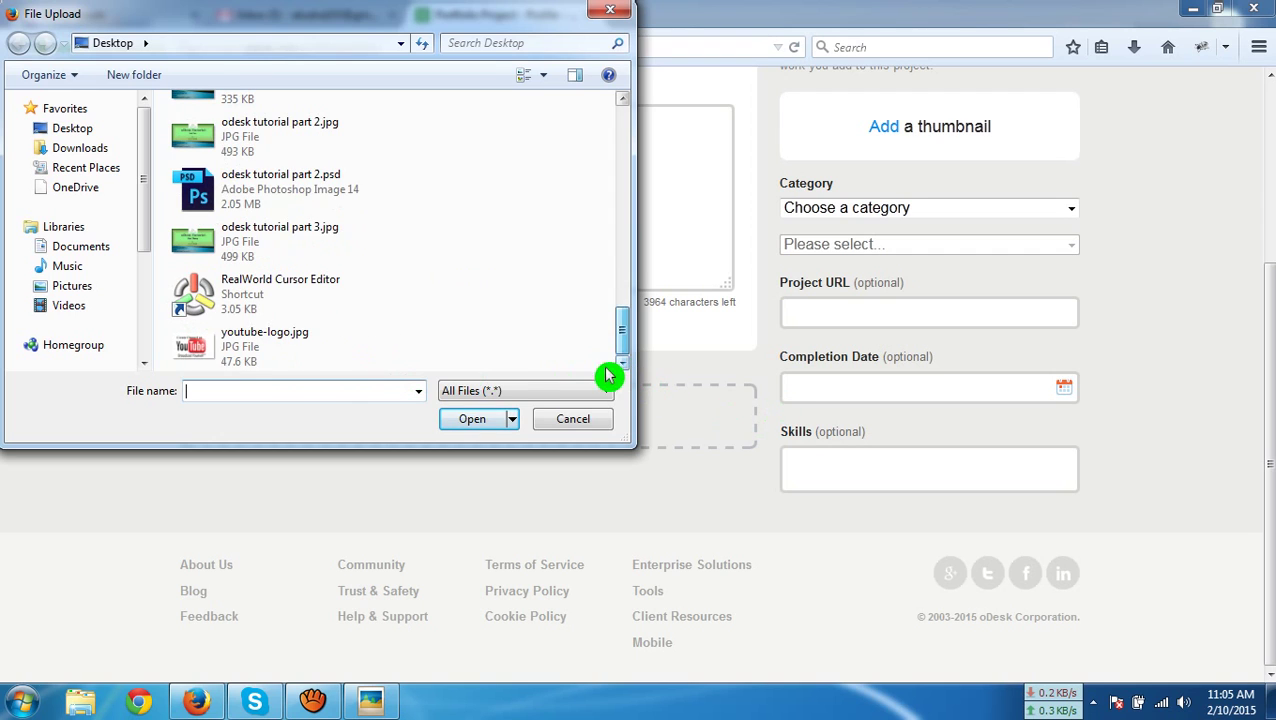
pyautogui.doubleClick(242, 350)
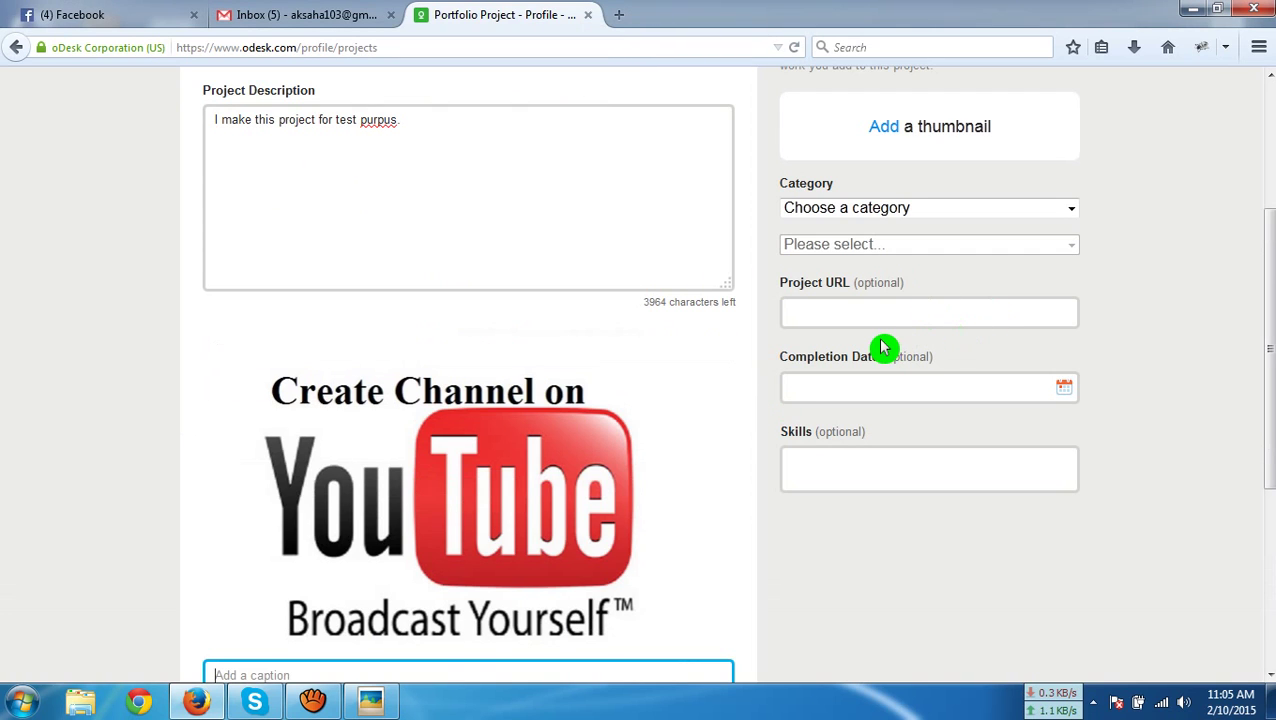
# Leave the image caption empty and check the uploaded image and thumbnail
pyautogui.scroll(-4, 850, 356)
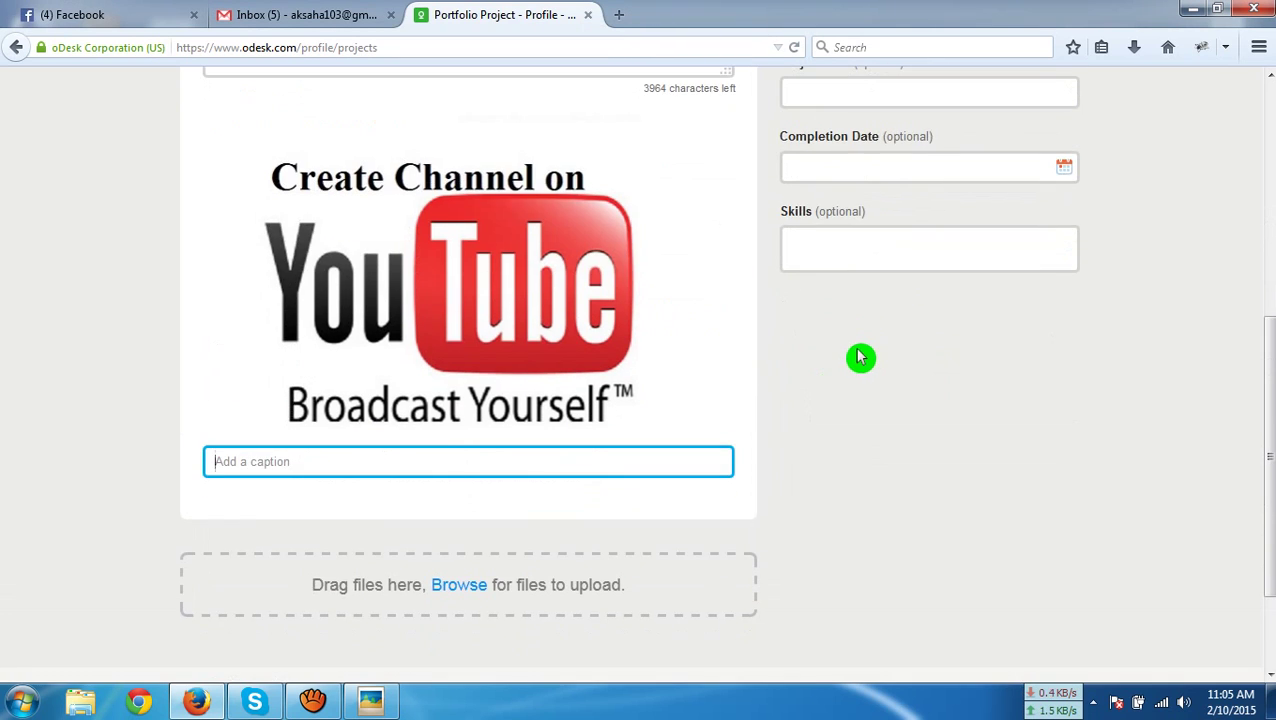
pyautogui.click(388, 472)
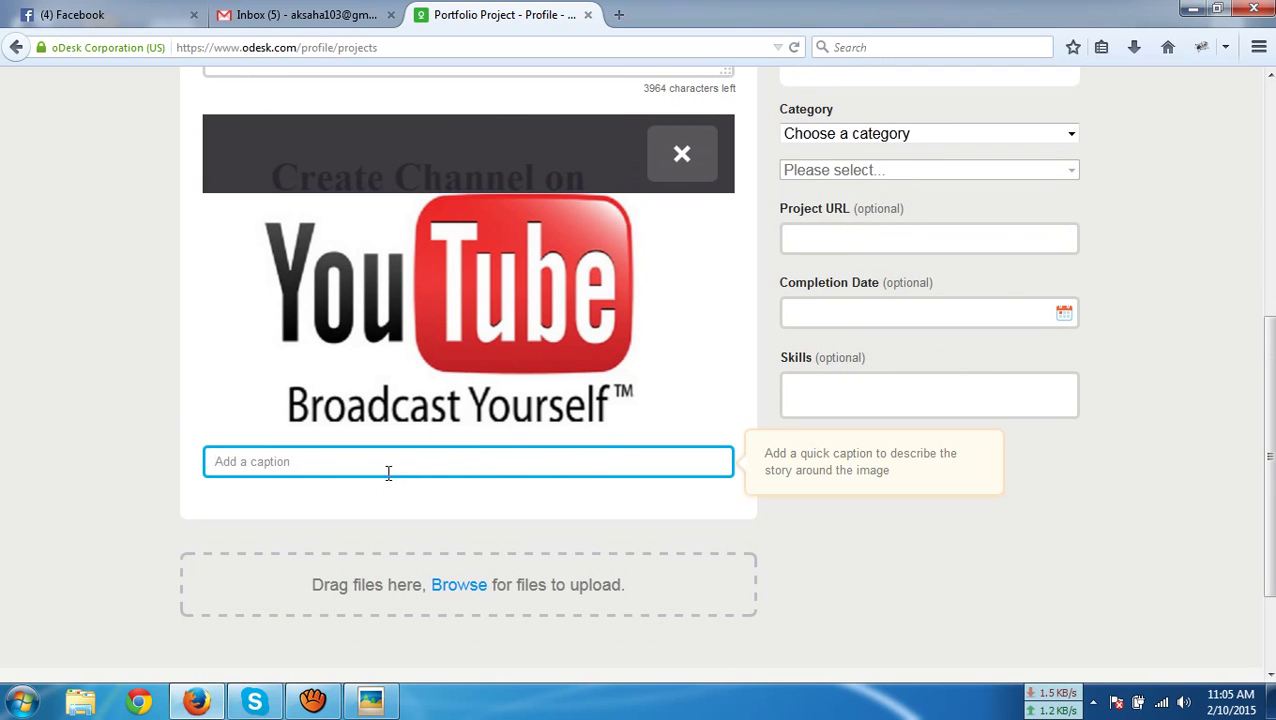
pyautogui.click(524, 487)
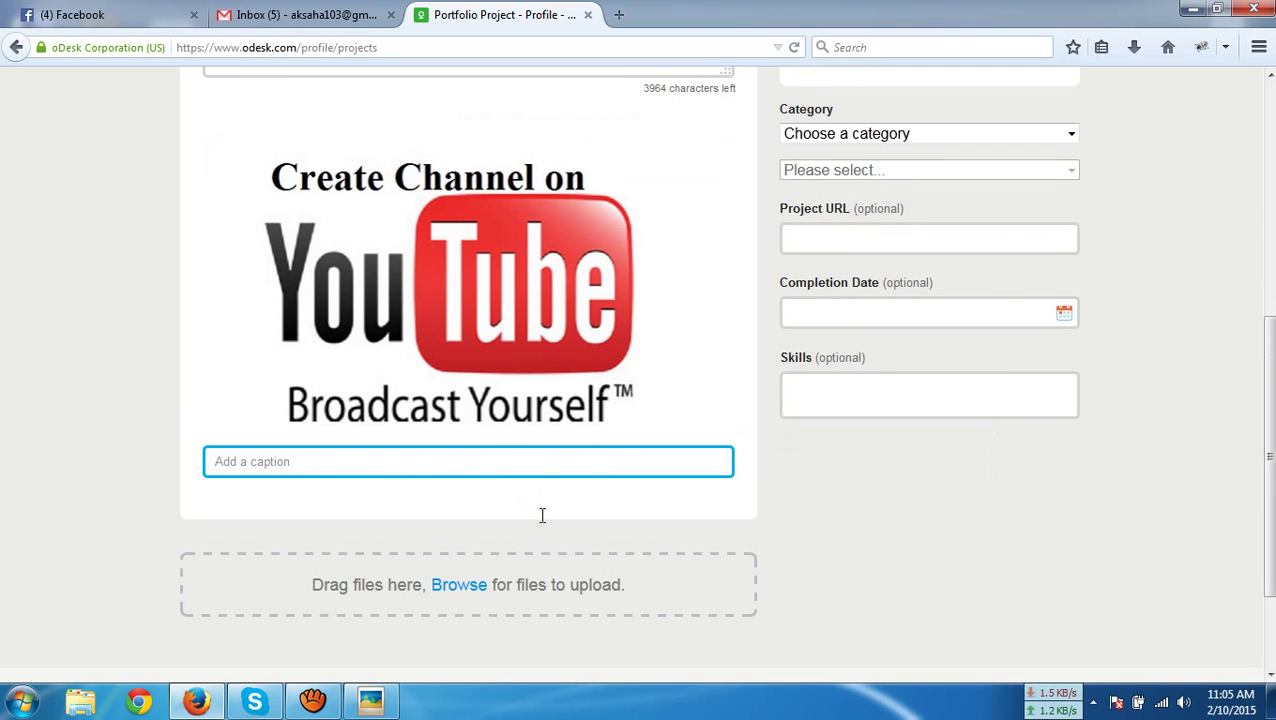
pyautogui.scroll(-2, 542, 515)
pyautogui.scroll(5, 555, 530)
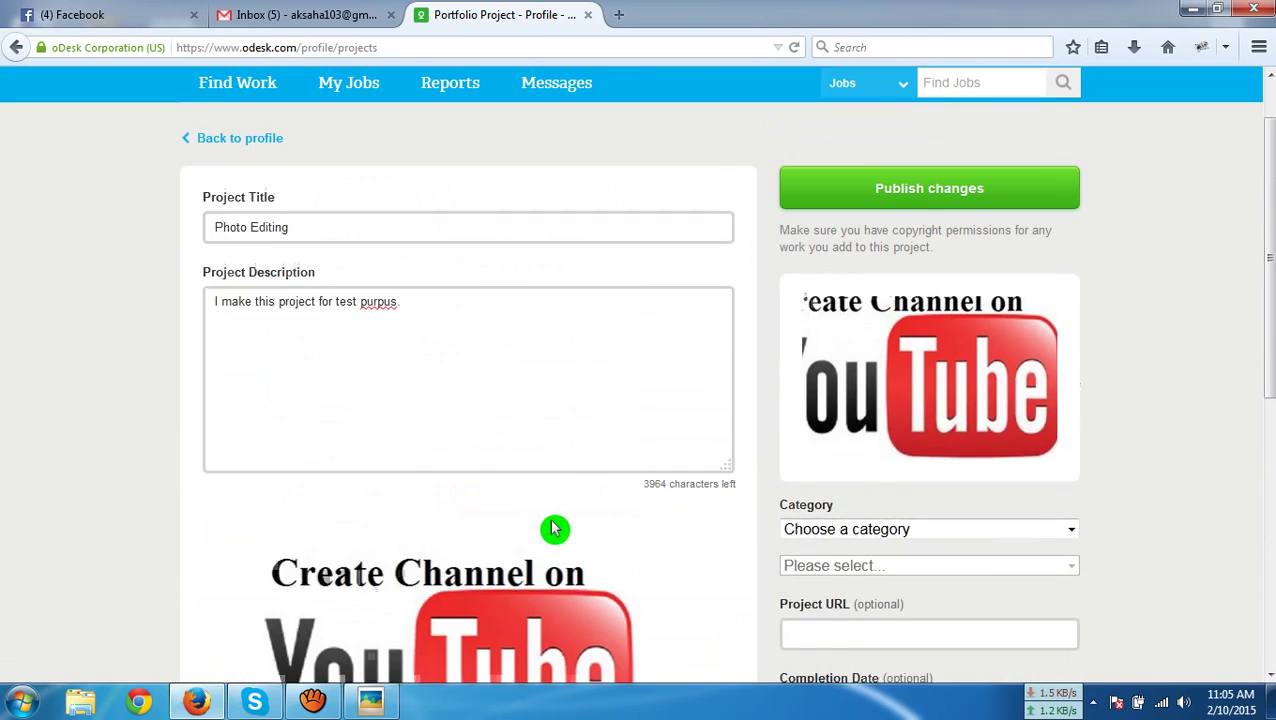
pyautogui.scroll(-2, 1124, 494)
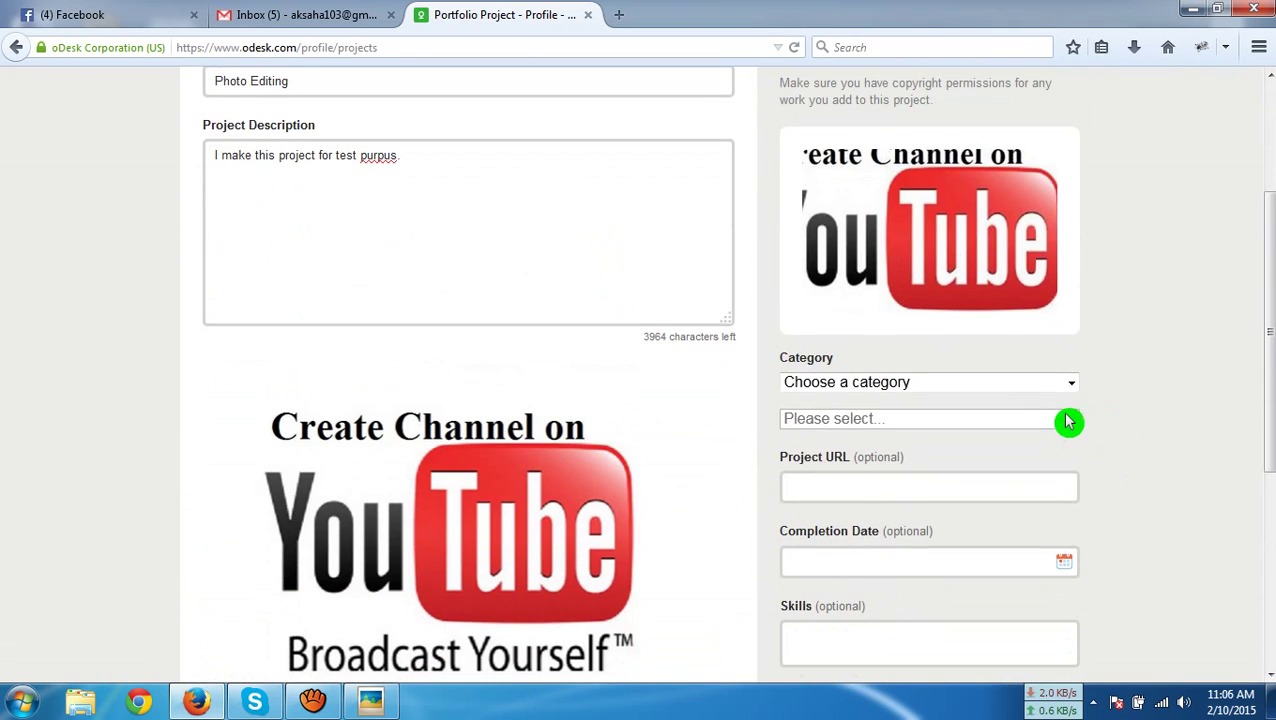
# Set the project category to Design & Multimedia with the Graphic Design subcategory
pyautogui.click(1067, 387)
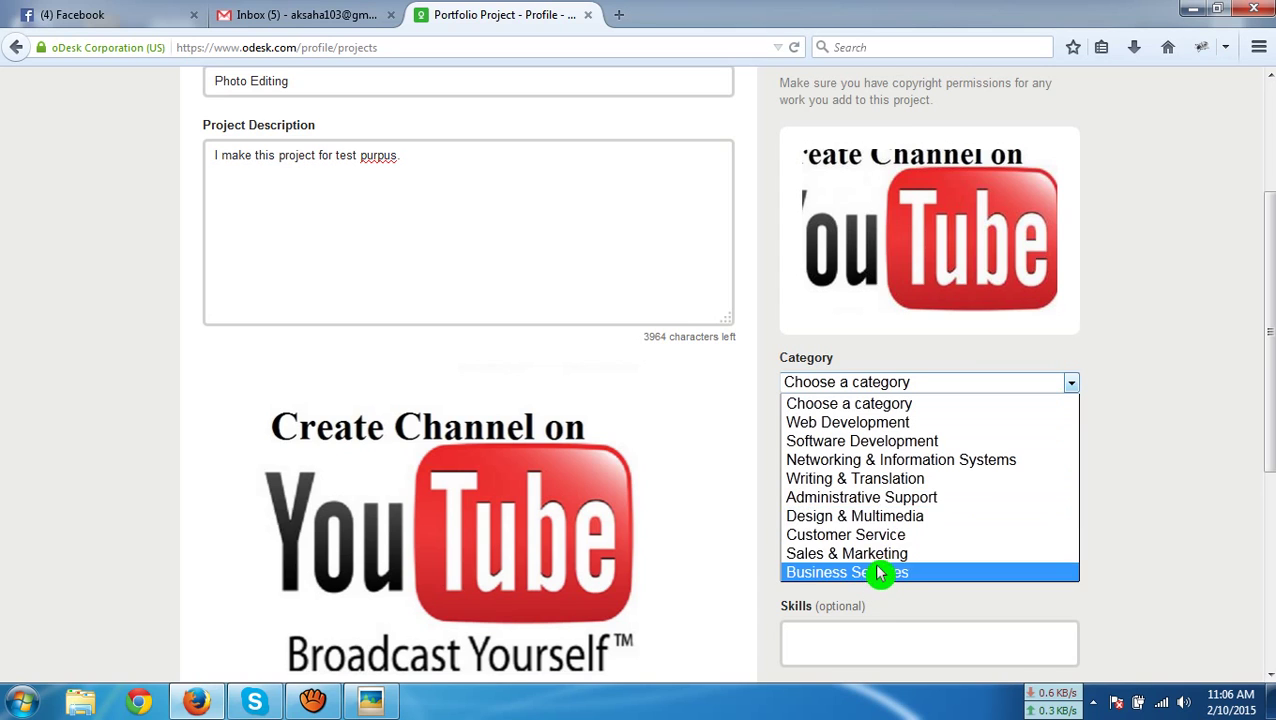
pyautogui.click(887, 518)
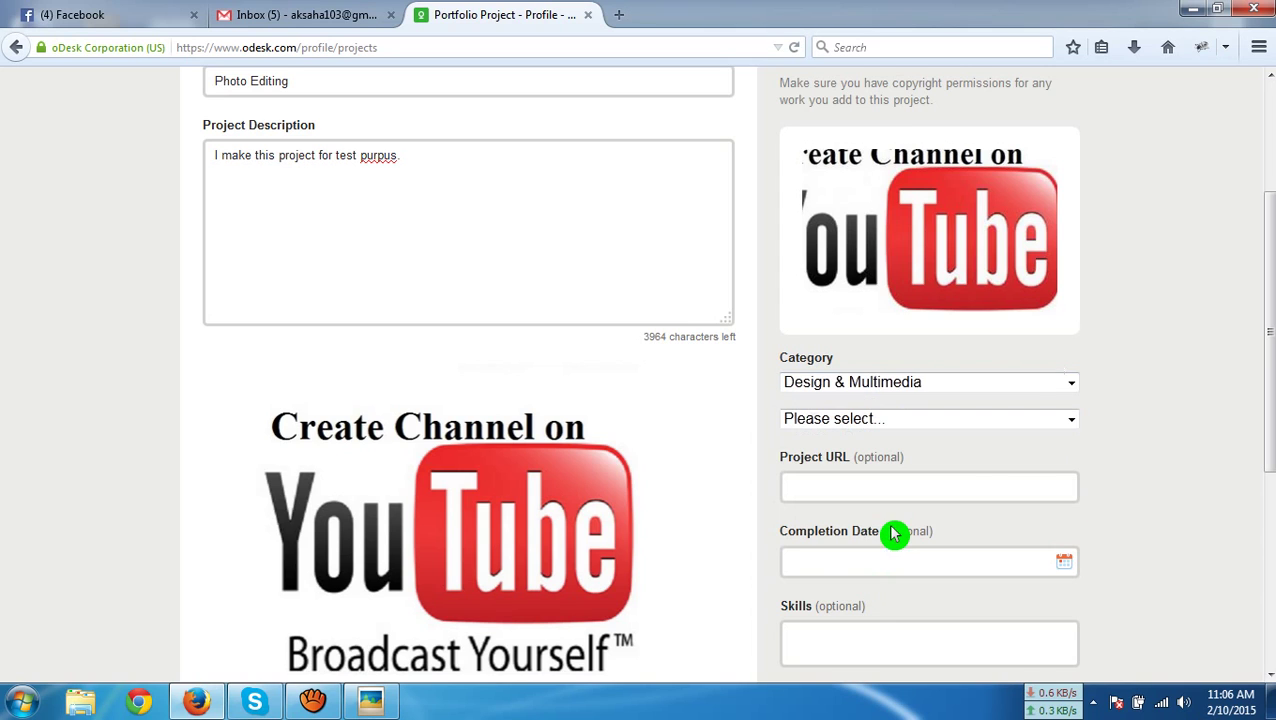
pyautogui.click(1072, 420)
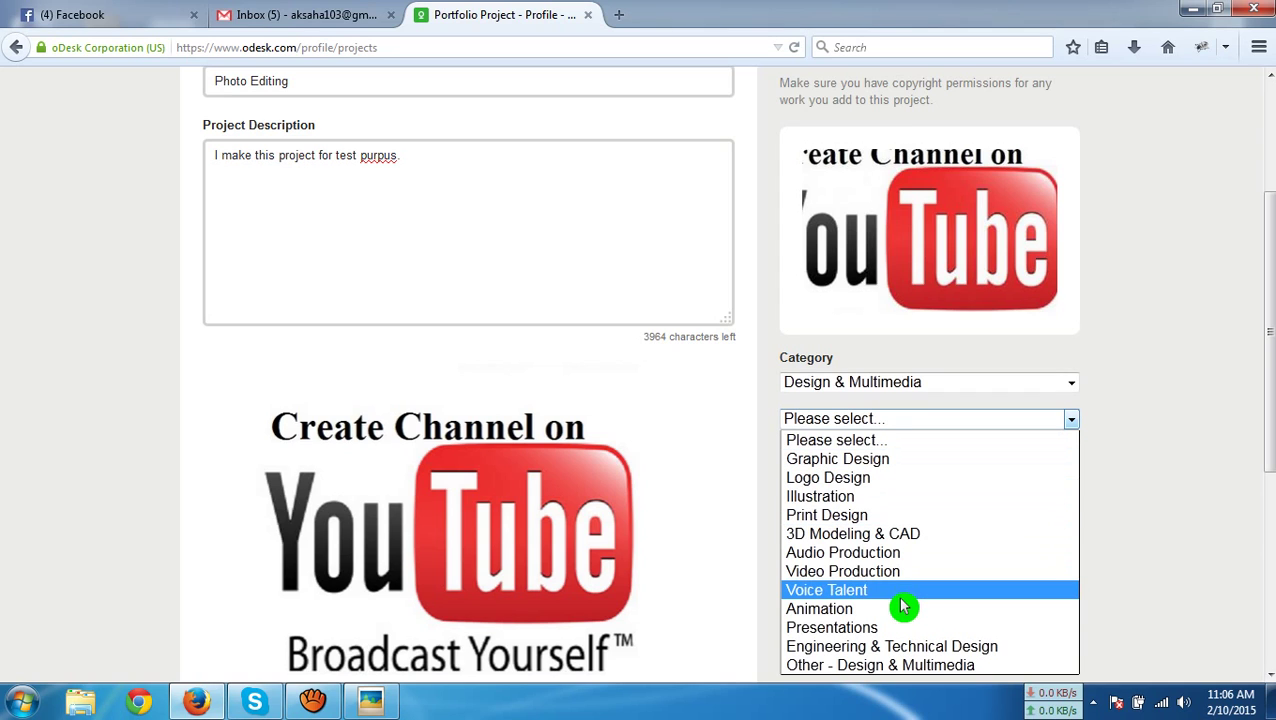
pyautogui.click(869, 462)
pyautogui.scroll(-4, 1104, 494)
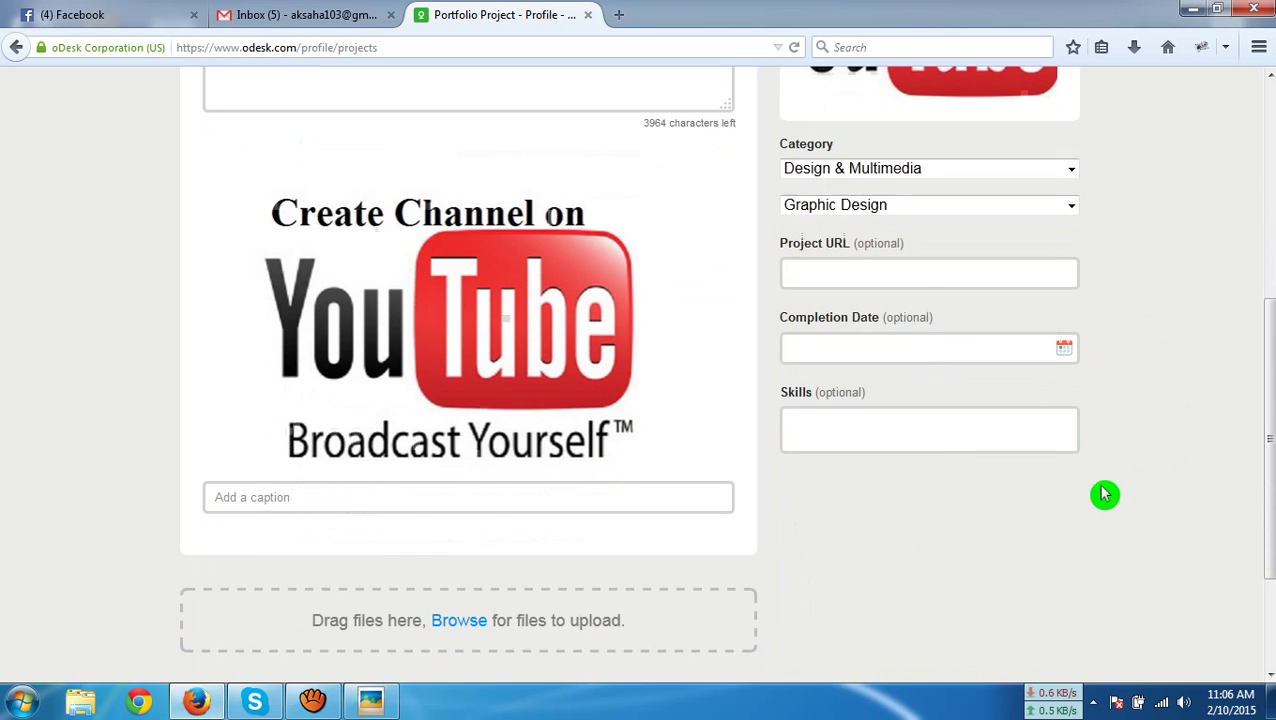
pyautogui.click(907, 272)
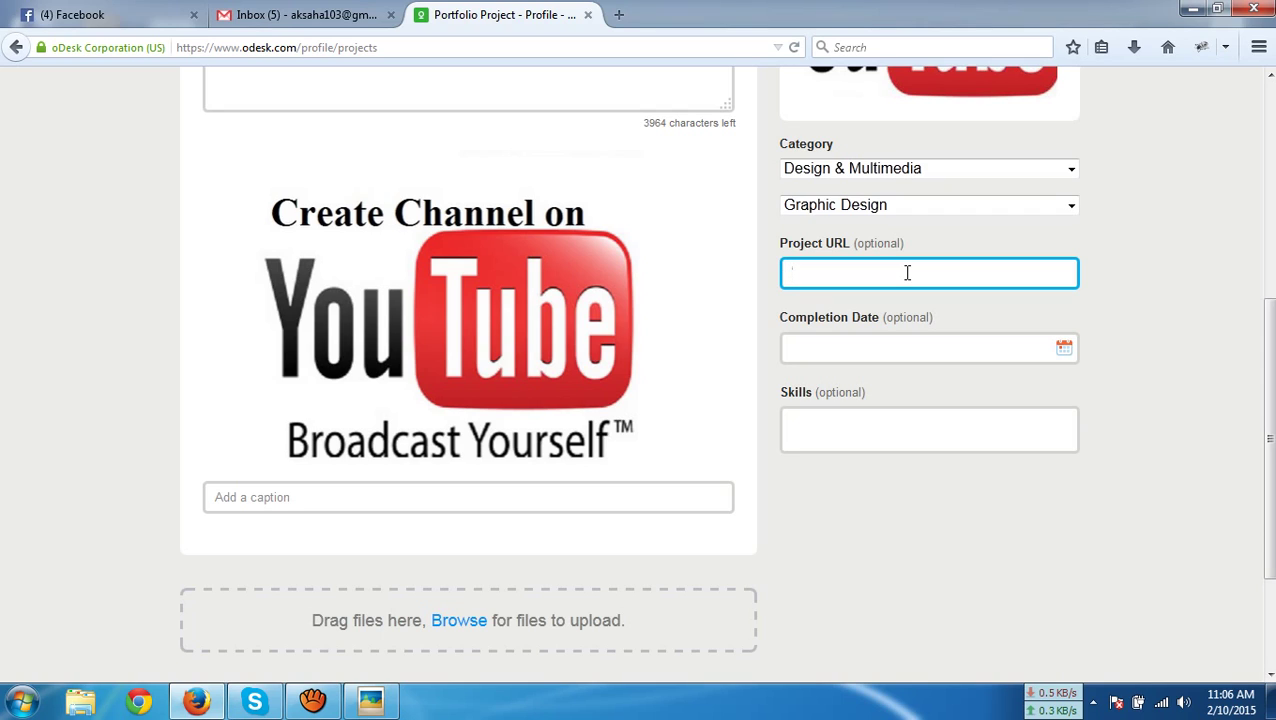
# Set the project completion date to Feb 10, 2015
pyautogui.click(1065, 348)
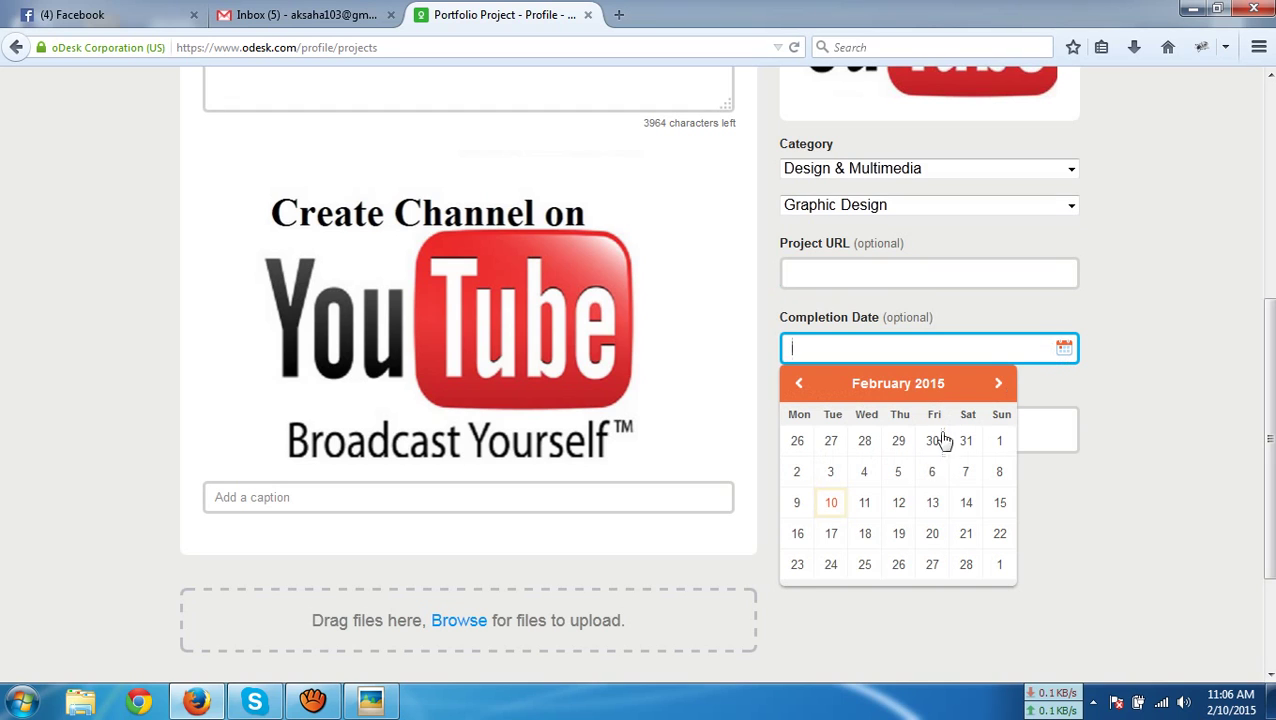
pyautogui.click(862, 509)
pyautogui.click(832, 506)
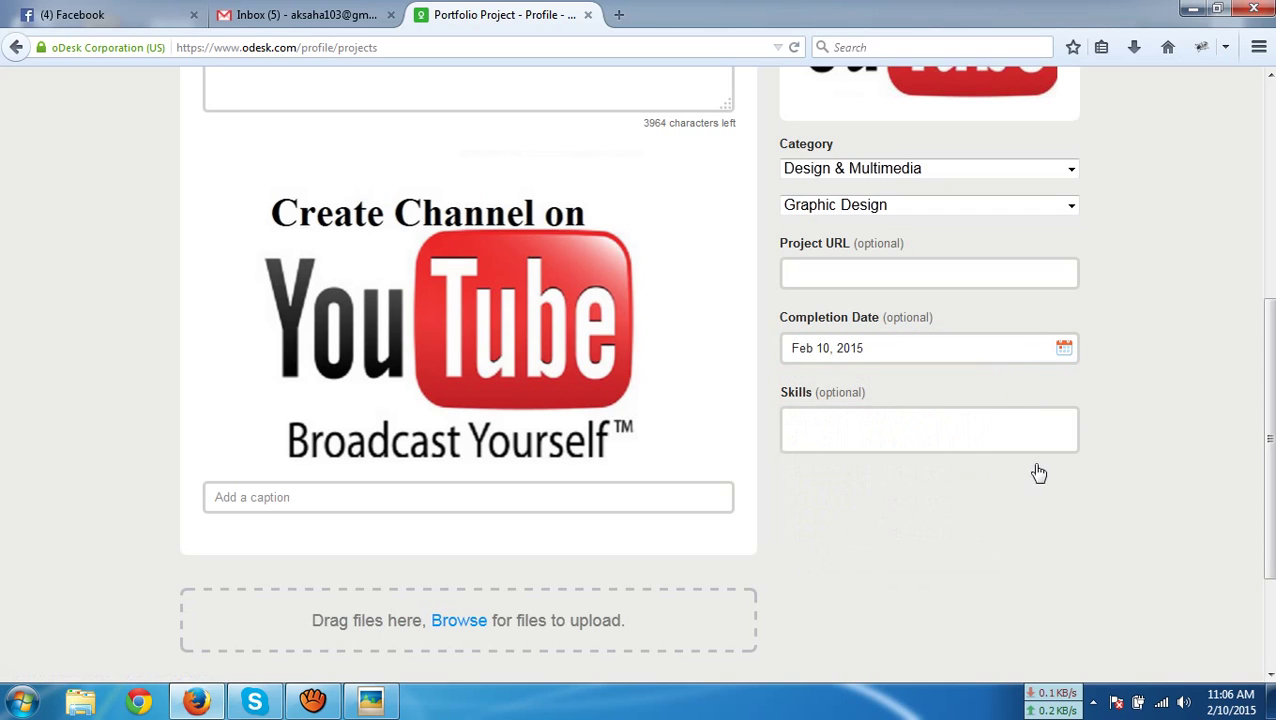
# Add adobe-photoshop as the project's skill
pyautogui.click(929, 436)
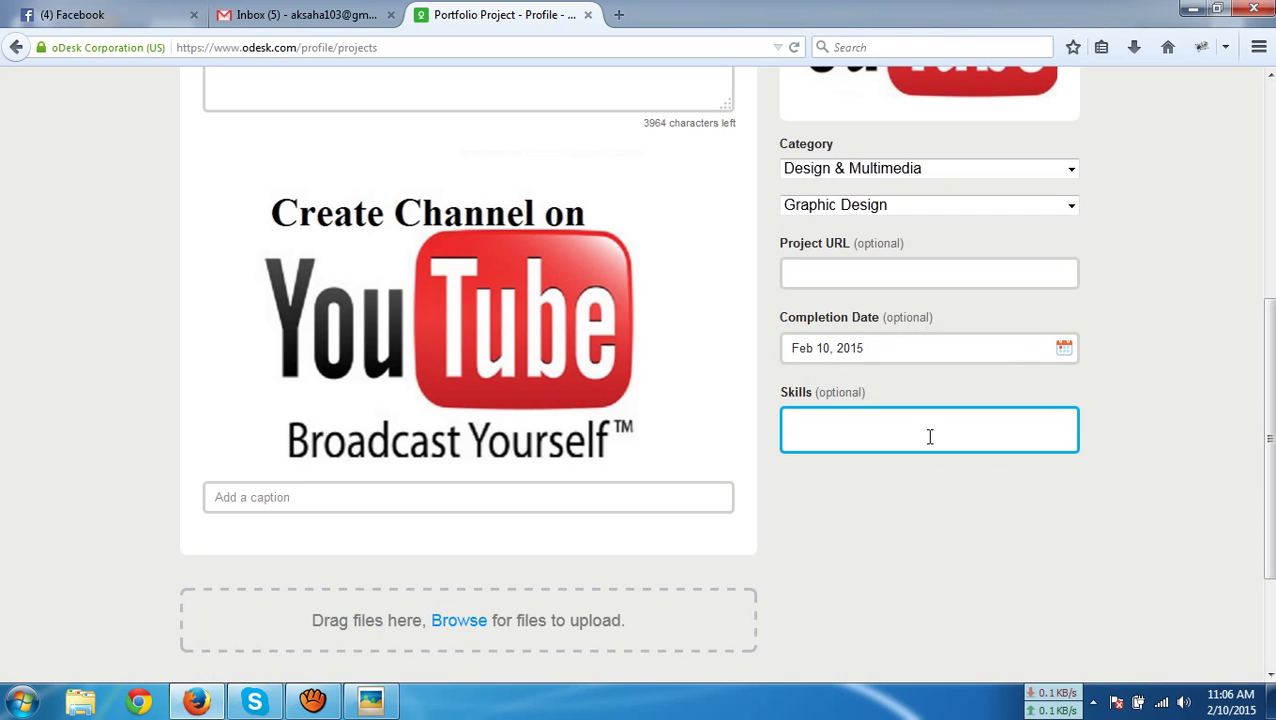
pyautogui.write('Pho')
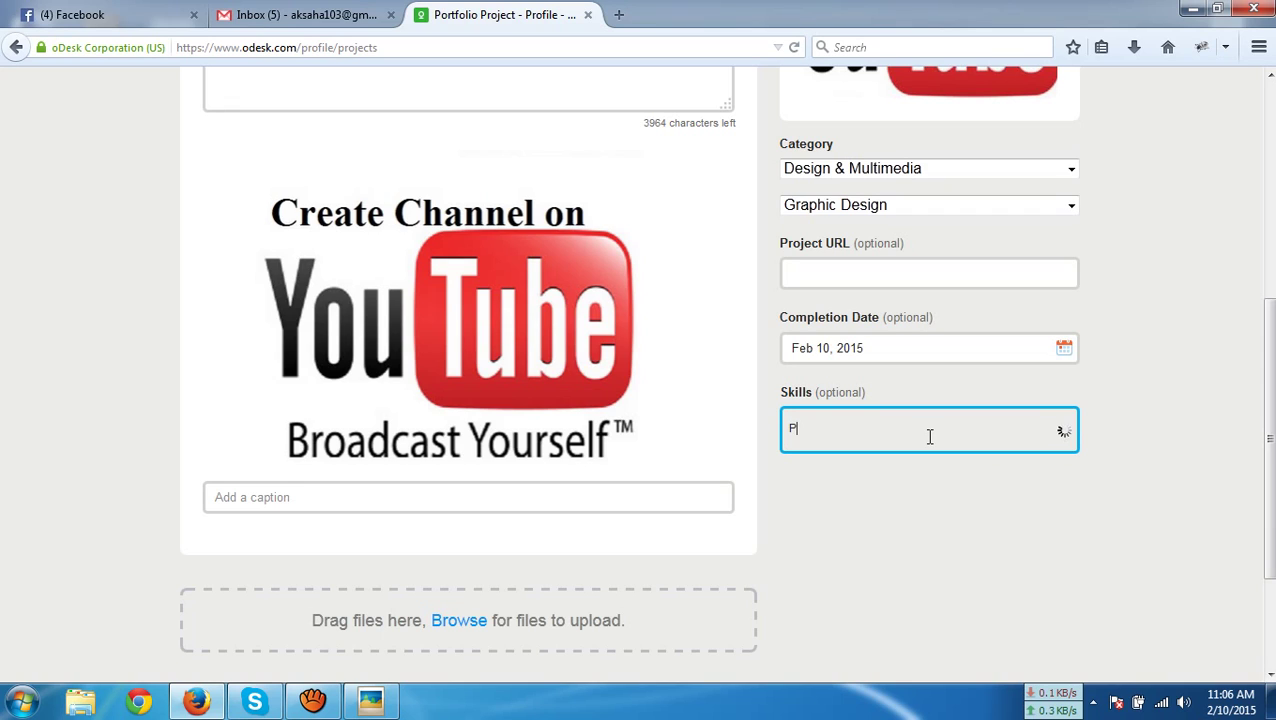
pyautogui.write('toshop')
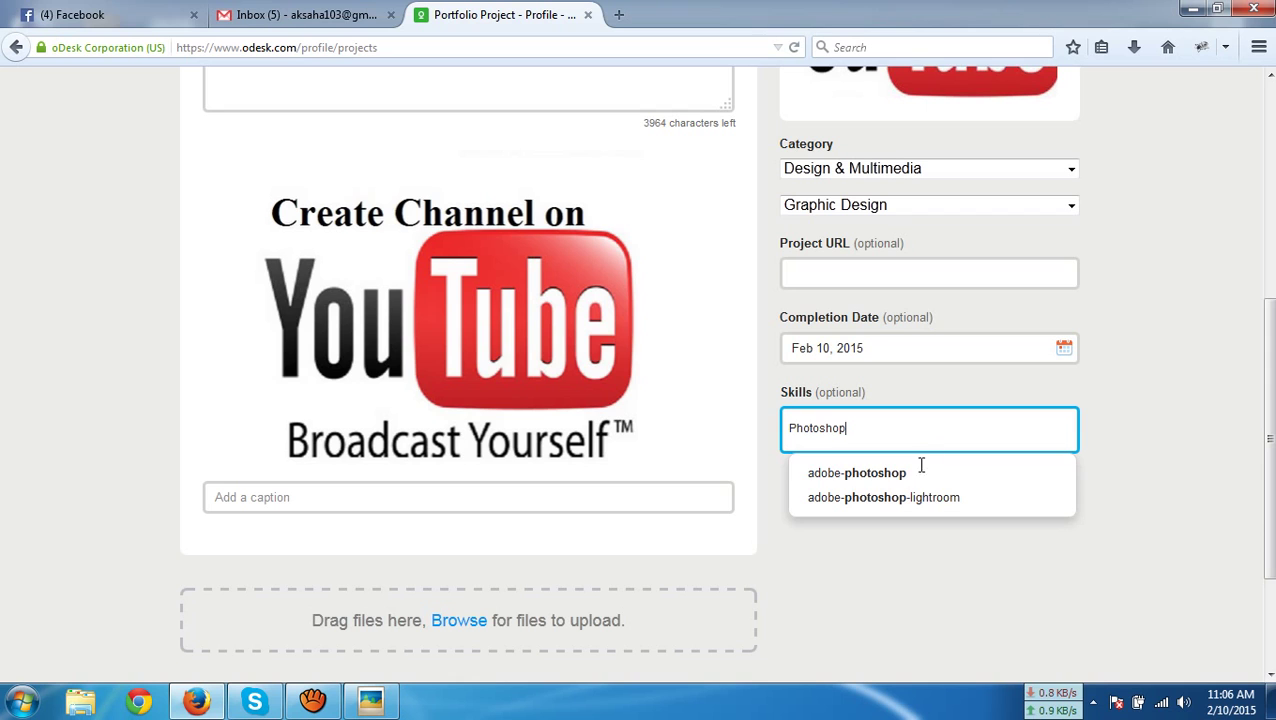
pyautogui.click(926, 472)
pyautogui.scroll(-2, 1122, 441)
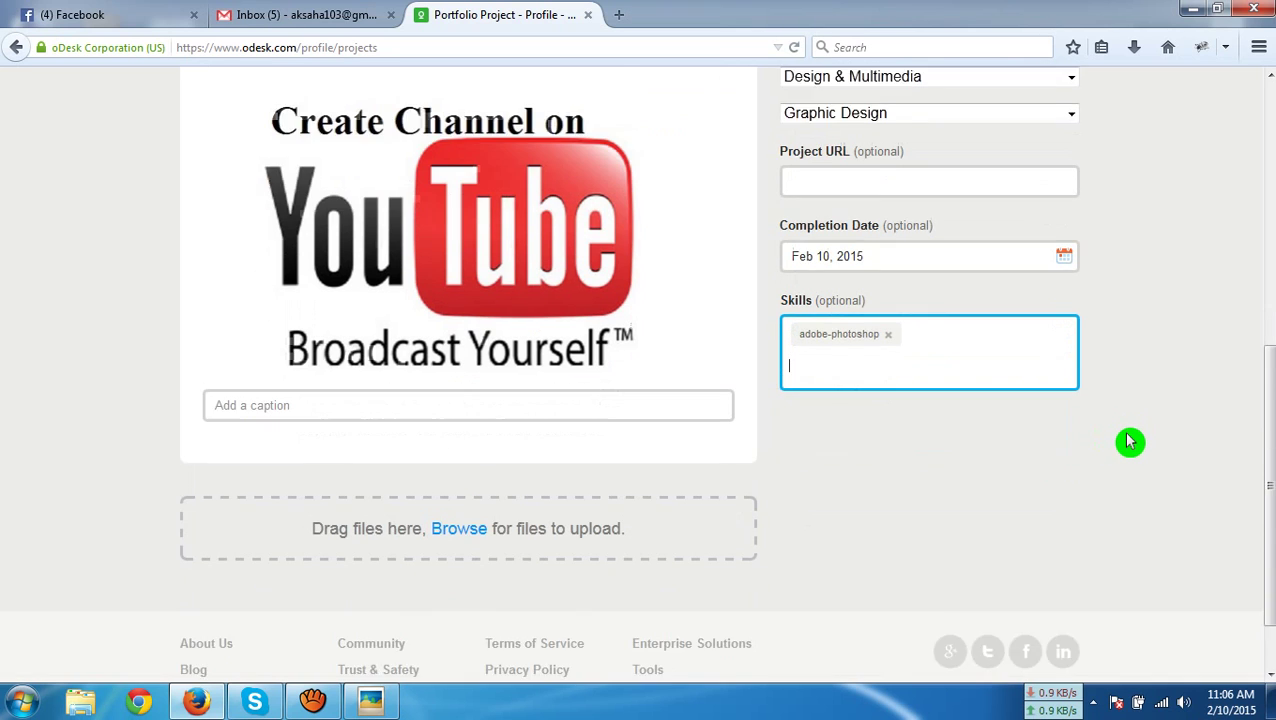
pyautogui.scroll(6, 1126, 441)
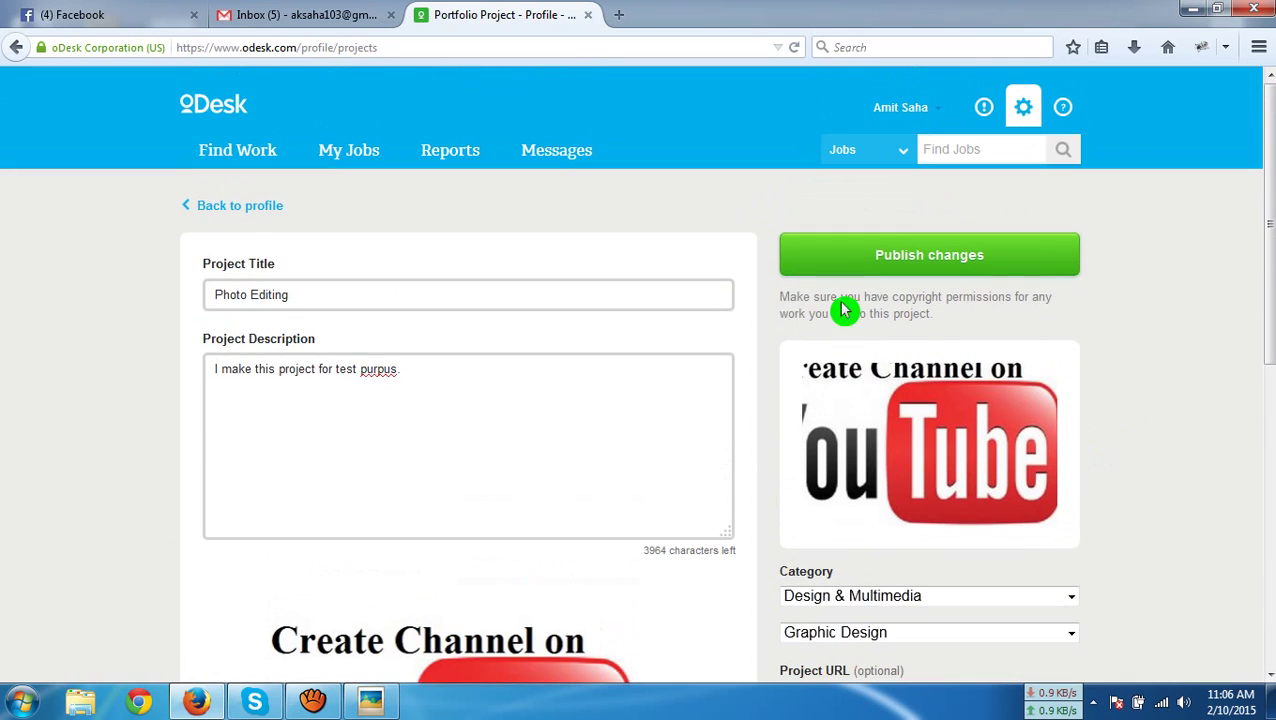
# Publish the Photo Editing project and check it in the profile's Portfolio list
pyautogui.click(903, 253)
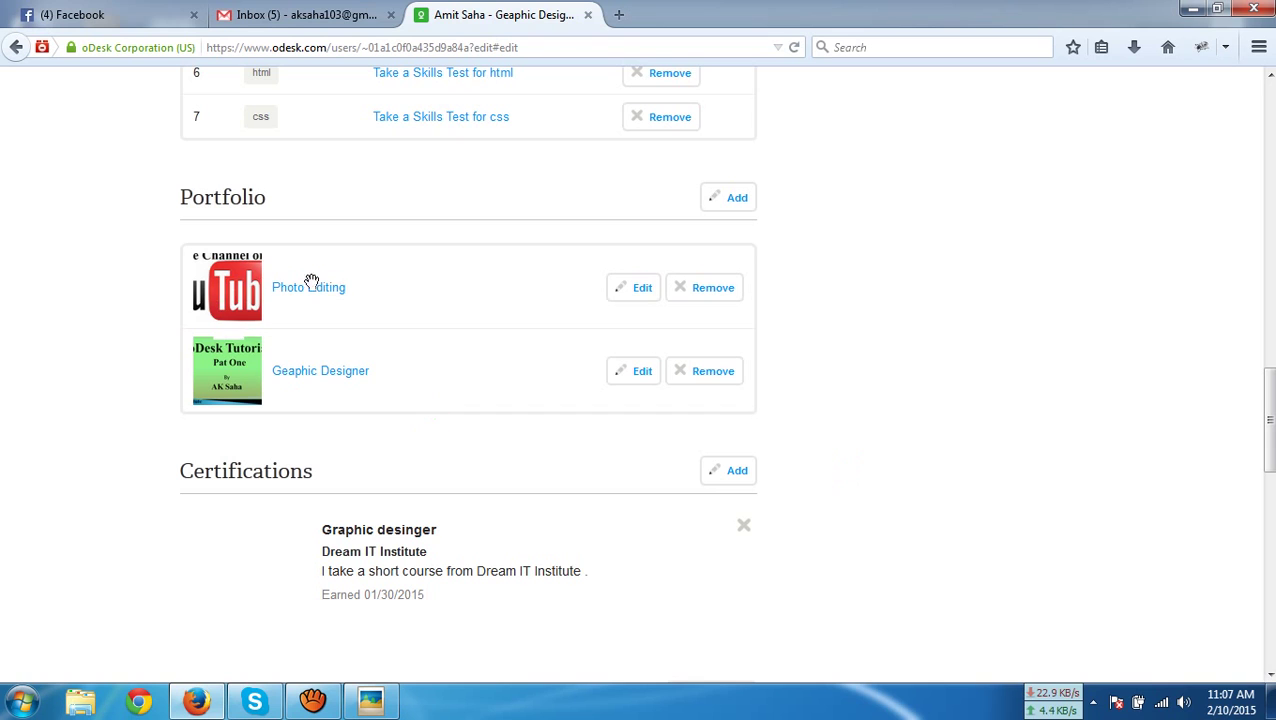
pyautogui.scroll(-6, 905, 548)
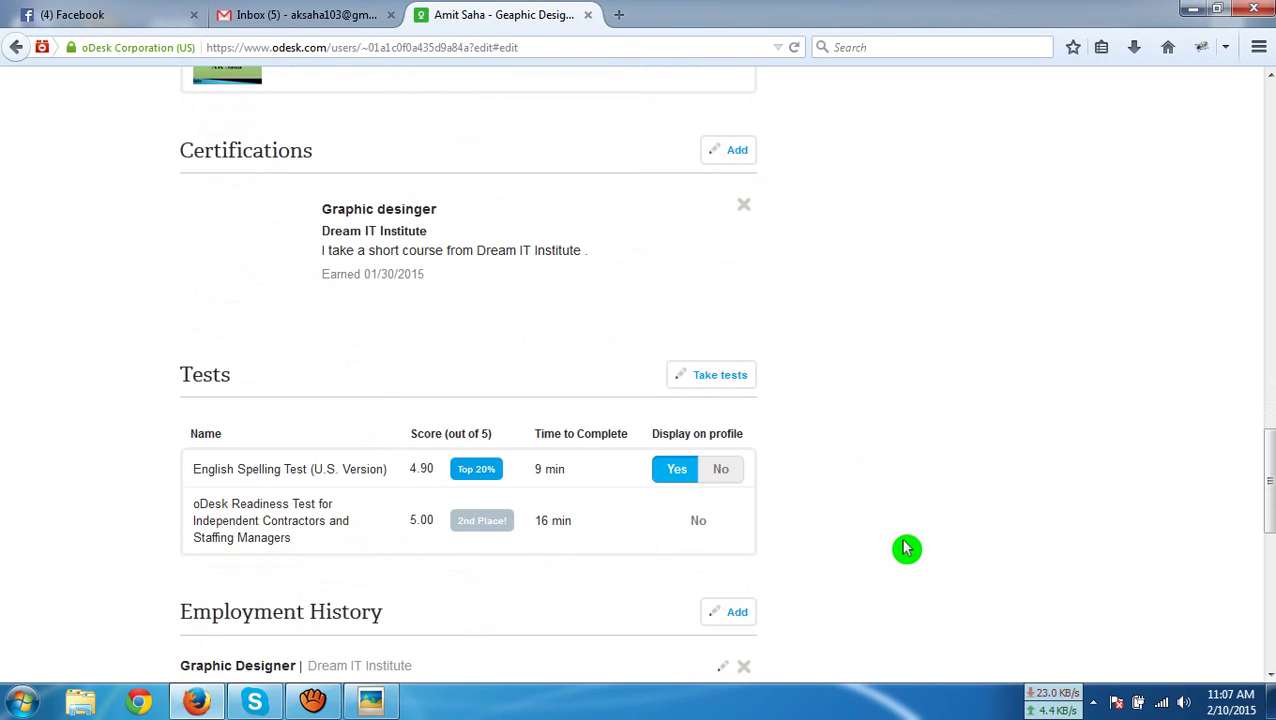
pyautogui.scroll(-4, 905, 548)
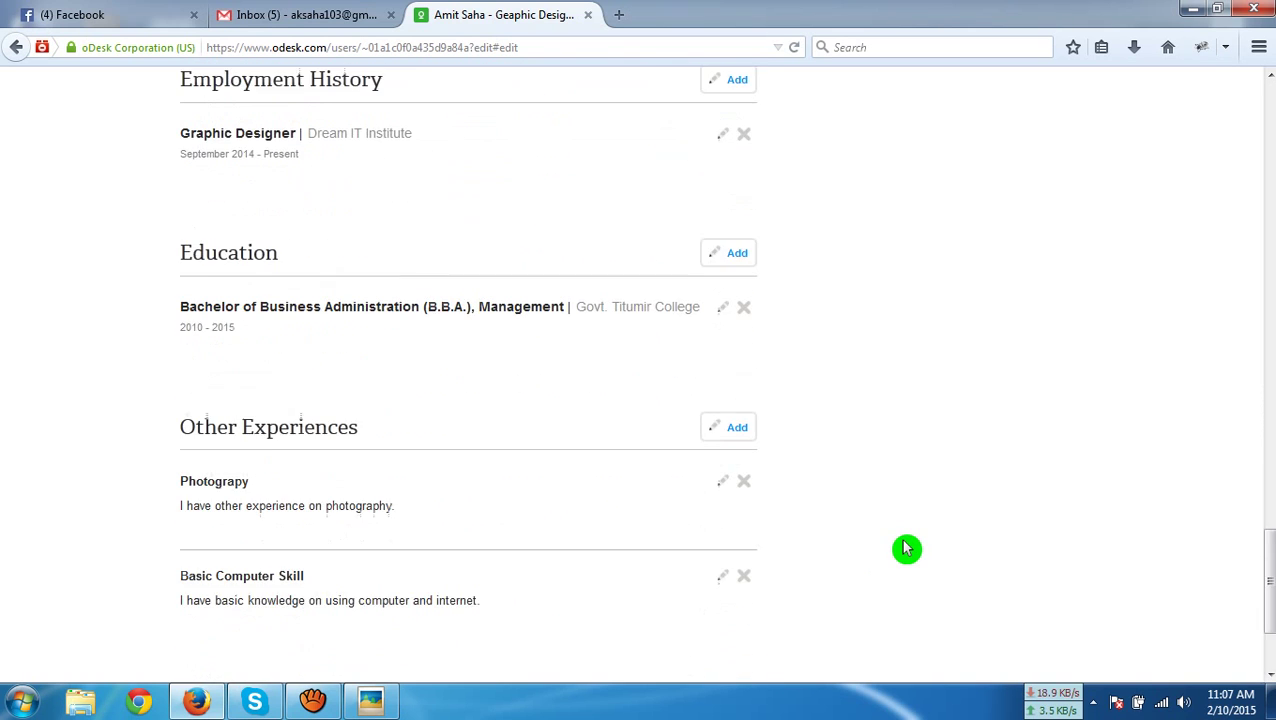
pyautogui.scroll(12, 905, 548)
pyautogui.scroll(10, 905, 548)
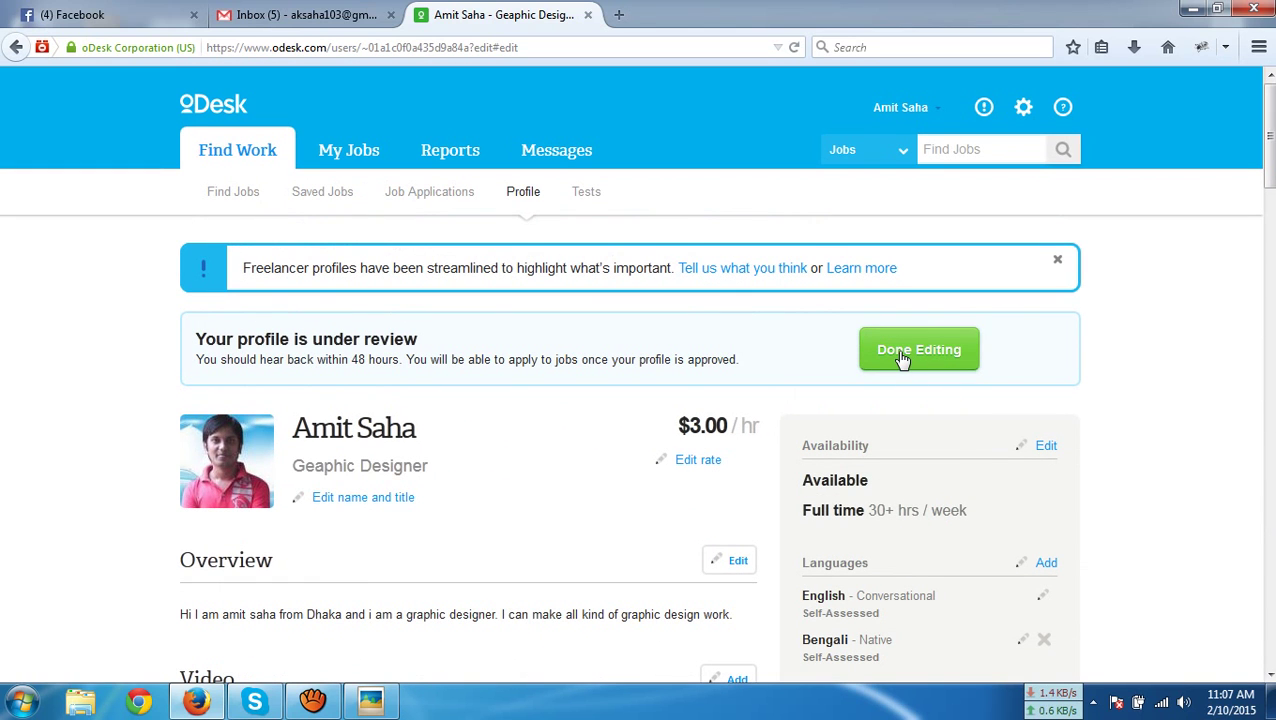
# Finish editing the profile and review its Portfolio (2) section, then show the account options
pyautogui.click(903, 359)
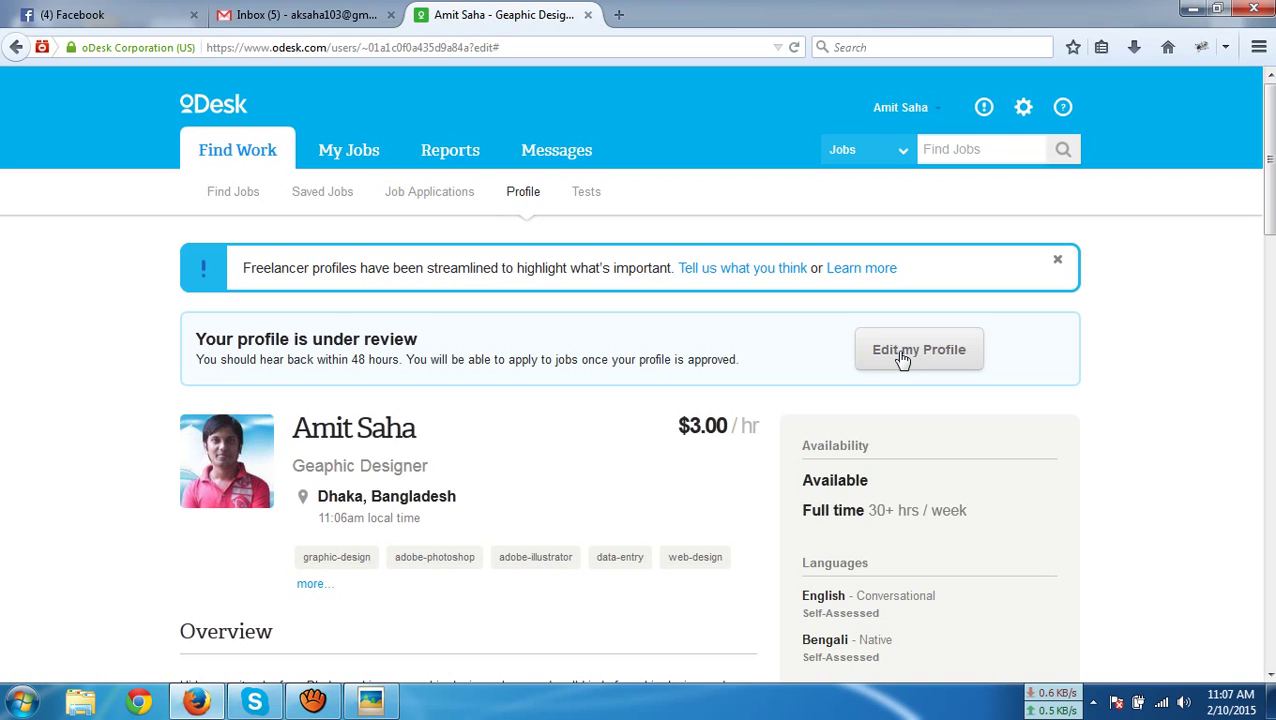
pyautogui.scroll(-8, 826, 421)
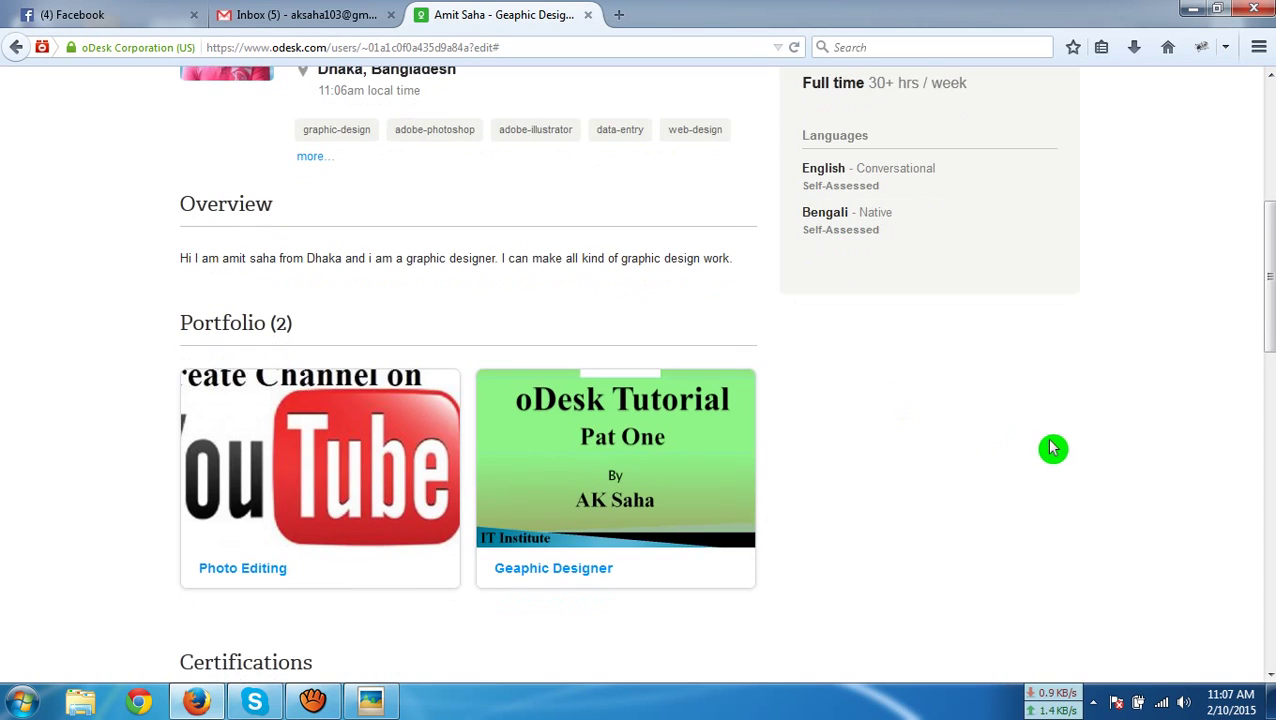
pyautogui.scroll(-6, 1054, 448)
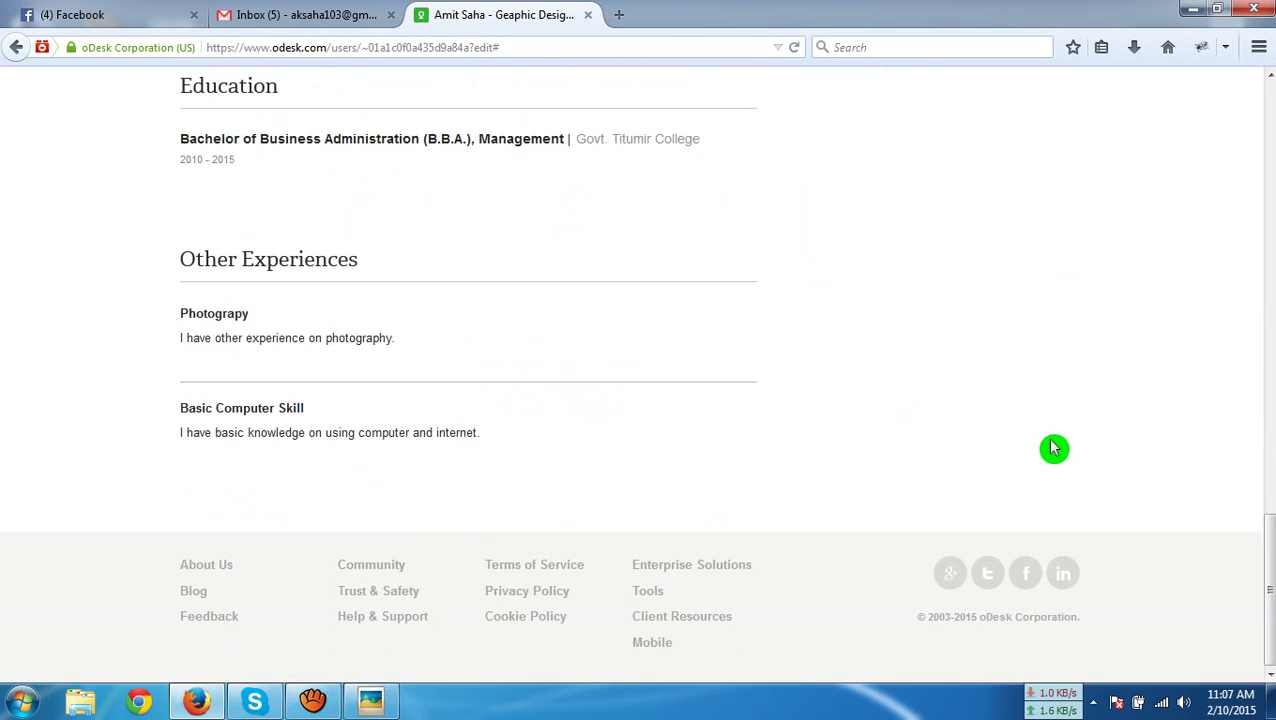
pyautogui.scroll(10, 1054, 448)
pyautogui.scroll(8, 1054, 448)
pyautogui.click(905, 108)
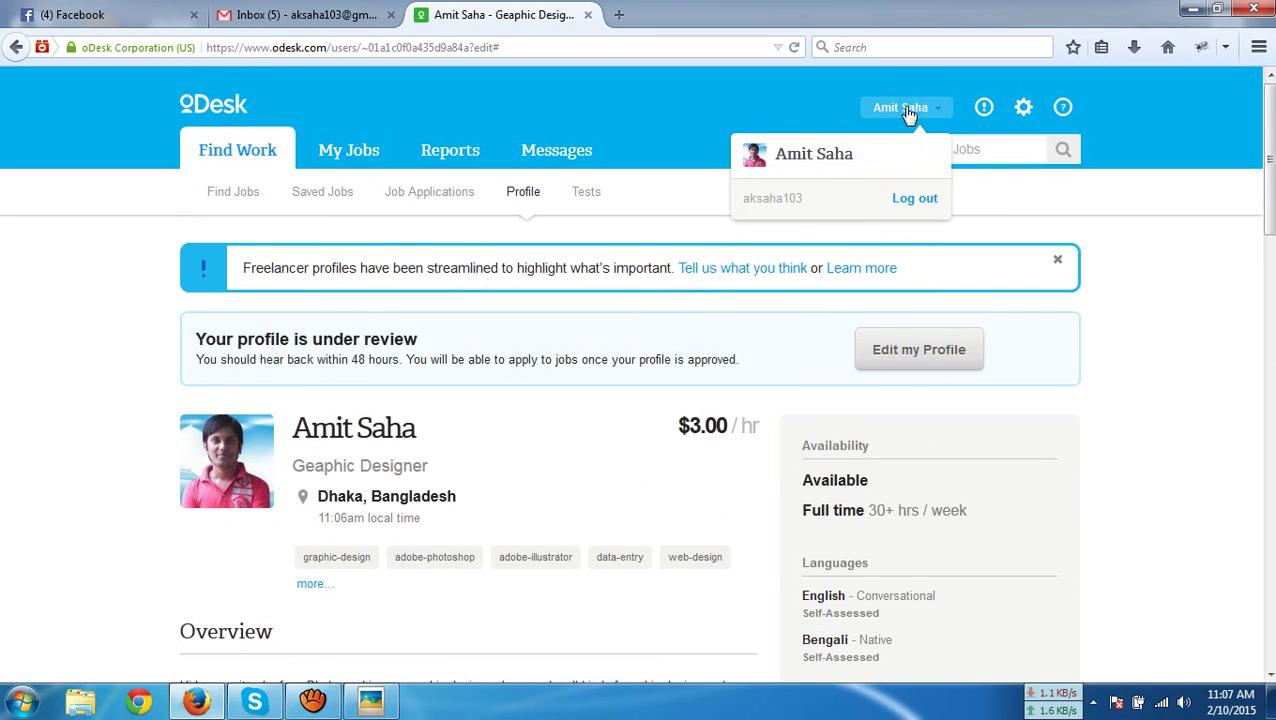
# Go to the Find Work job feed and reload the page
pyautogui.click(829, 163)
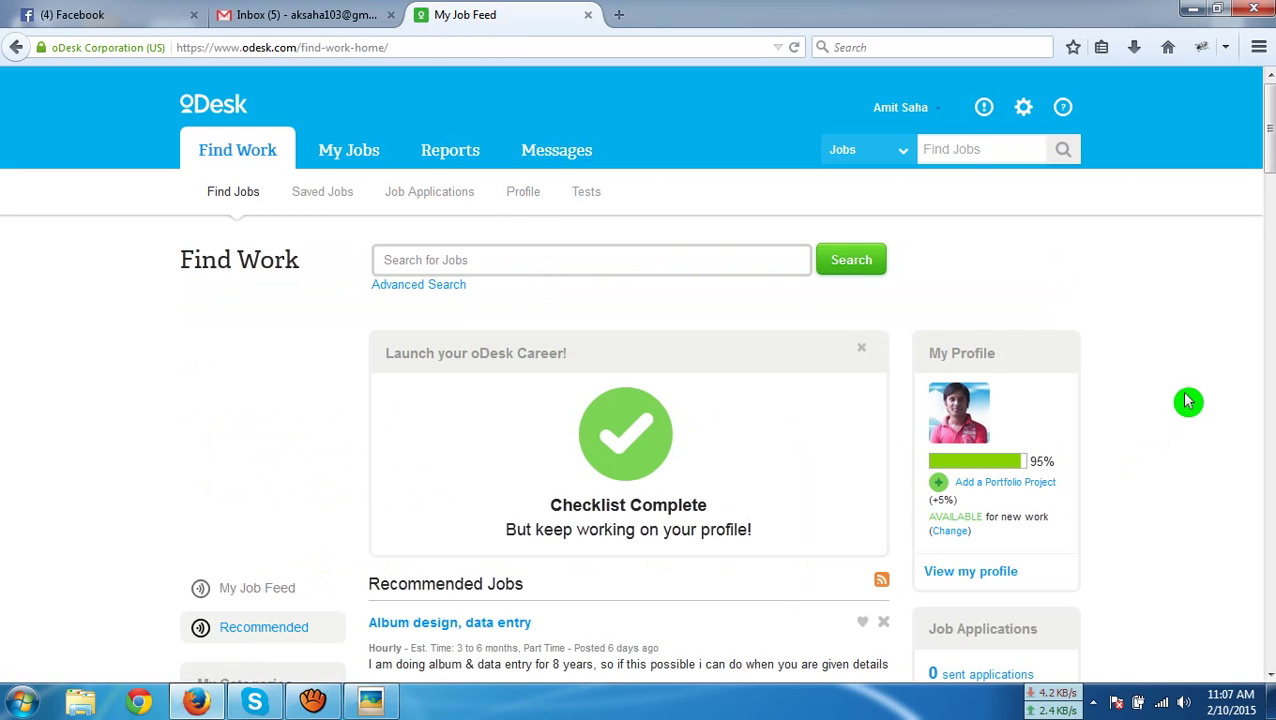
pyautogui.scroll(-1, 1187, 402)
pyautogui.scroll(-2, 1187, 402)
pyautogui.scroll(2, 1187, 402)
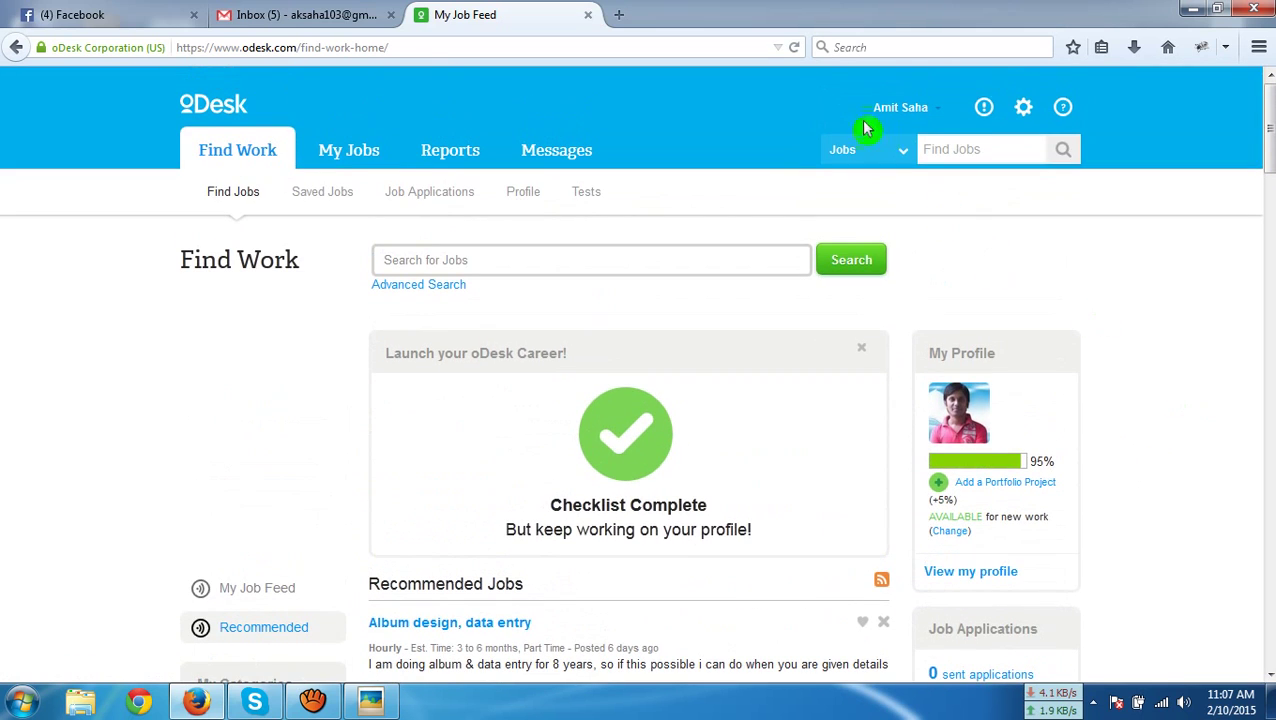
pyautogui.click(790, 53)
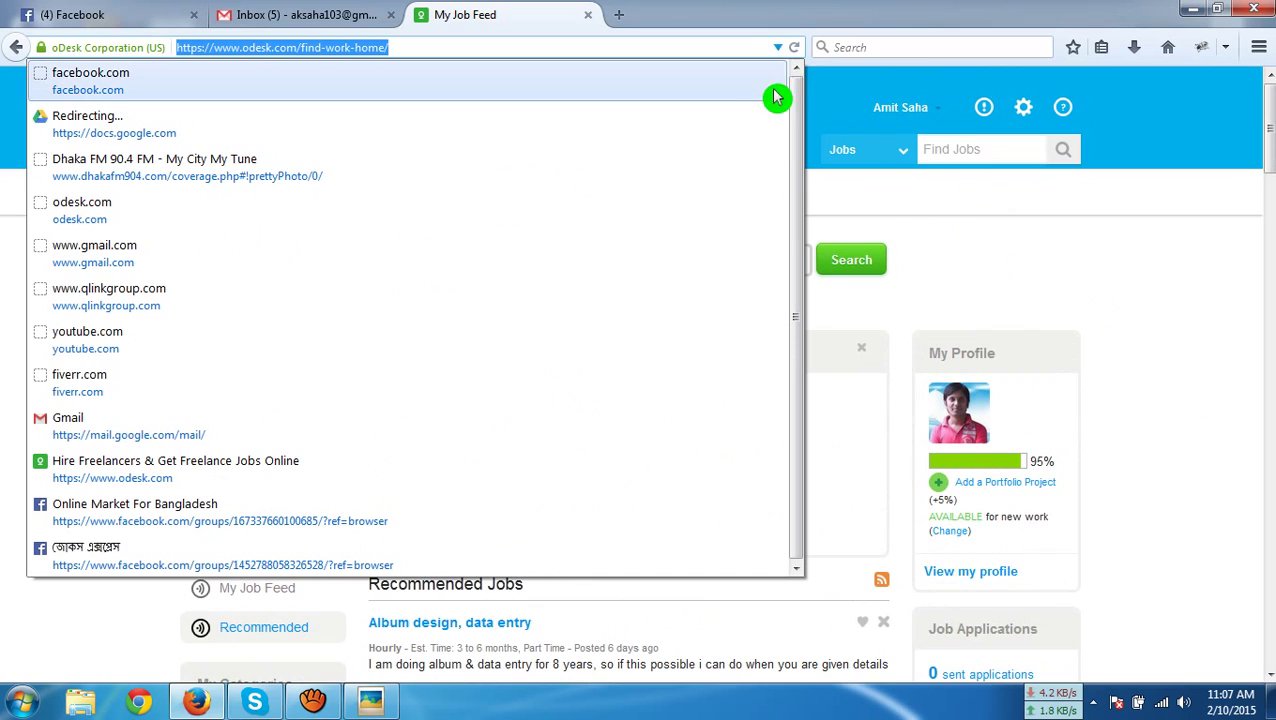
pyautogui.click(798, 62)
pyautogui.click(796, 50)
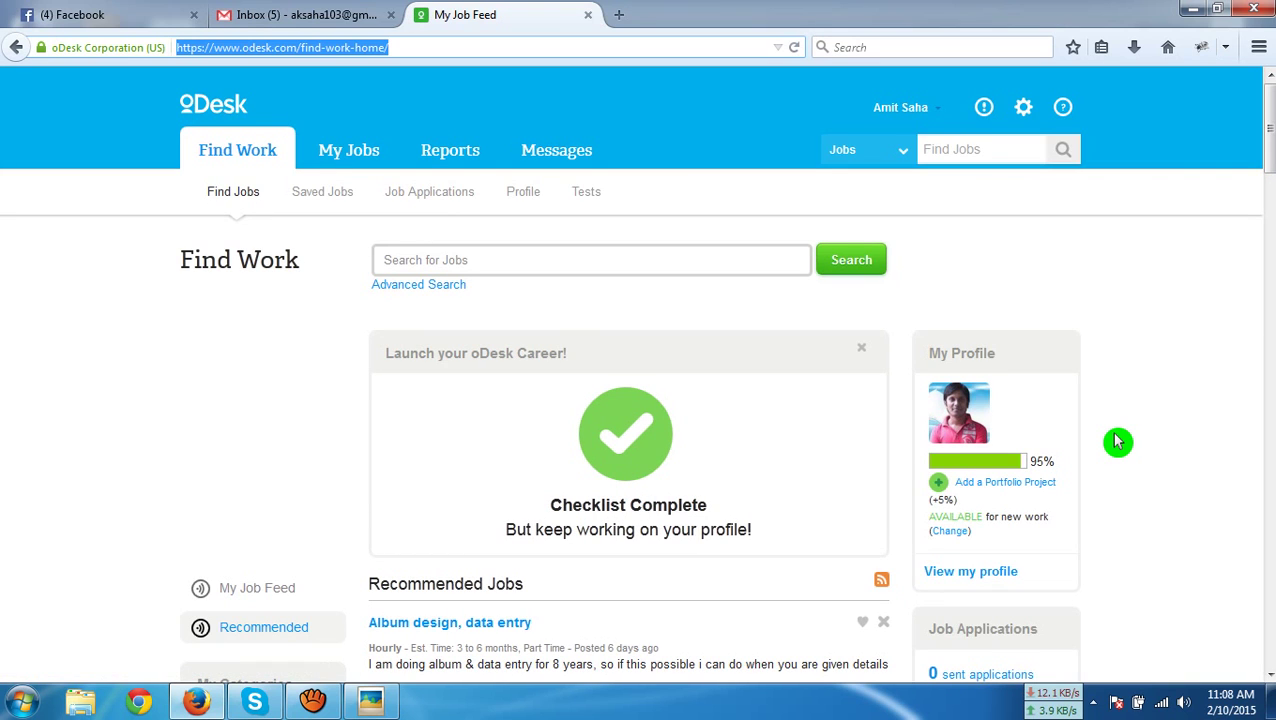
# Add a new portfolio project titled 'Article writing'
pyautogui.click(988, 482)
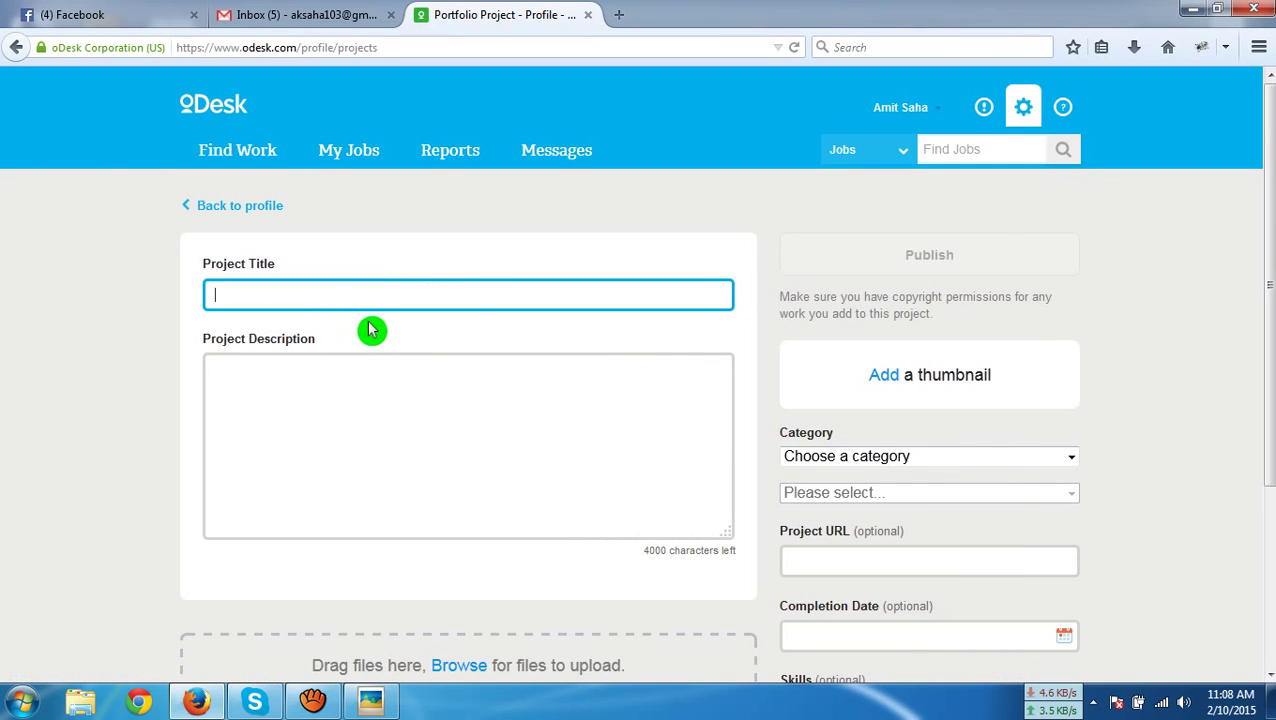
pyautogui.click(450, 299)
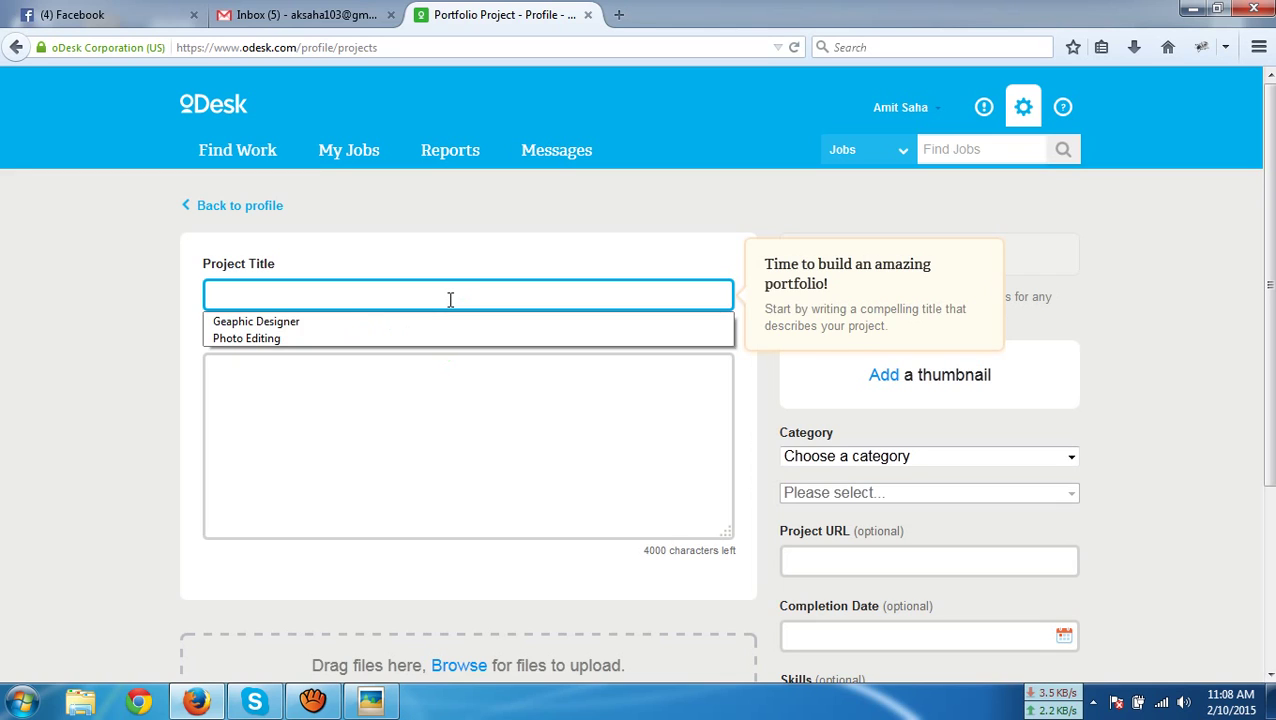
pyautogui.click(450, 300)
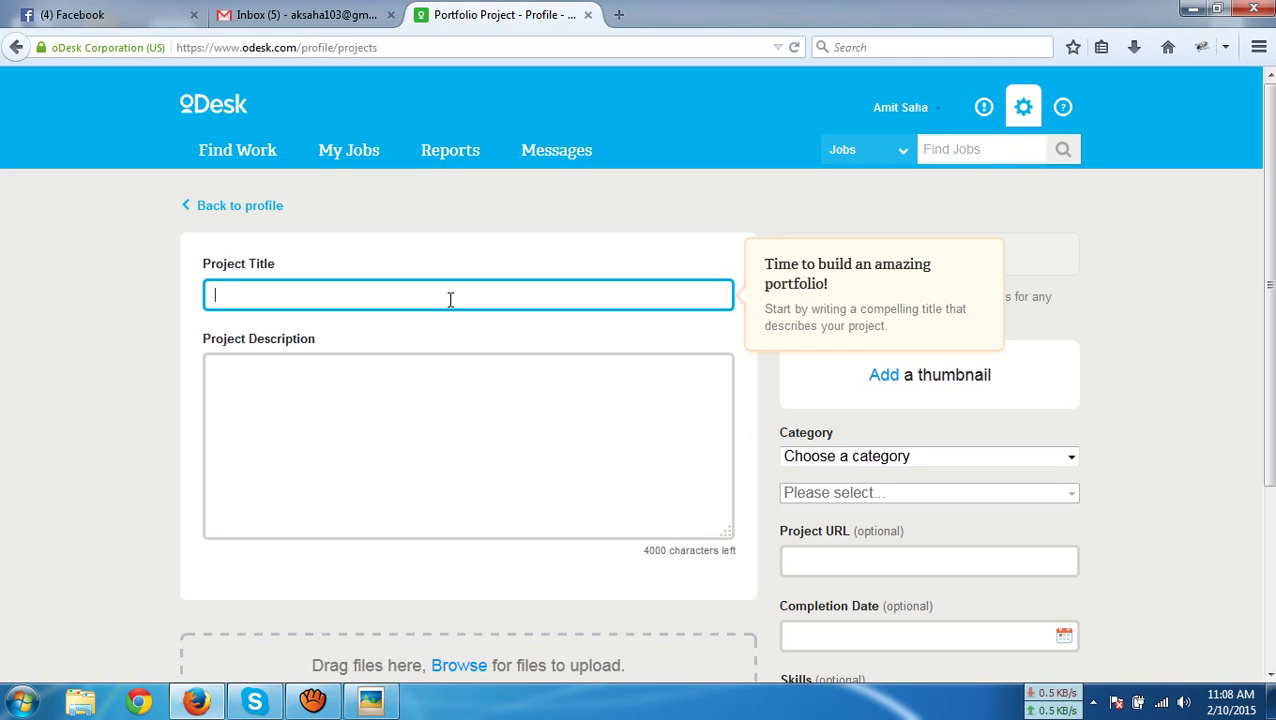
pyautogui.write('Artic')
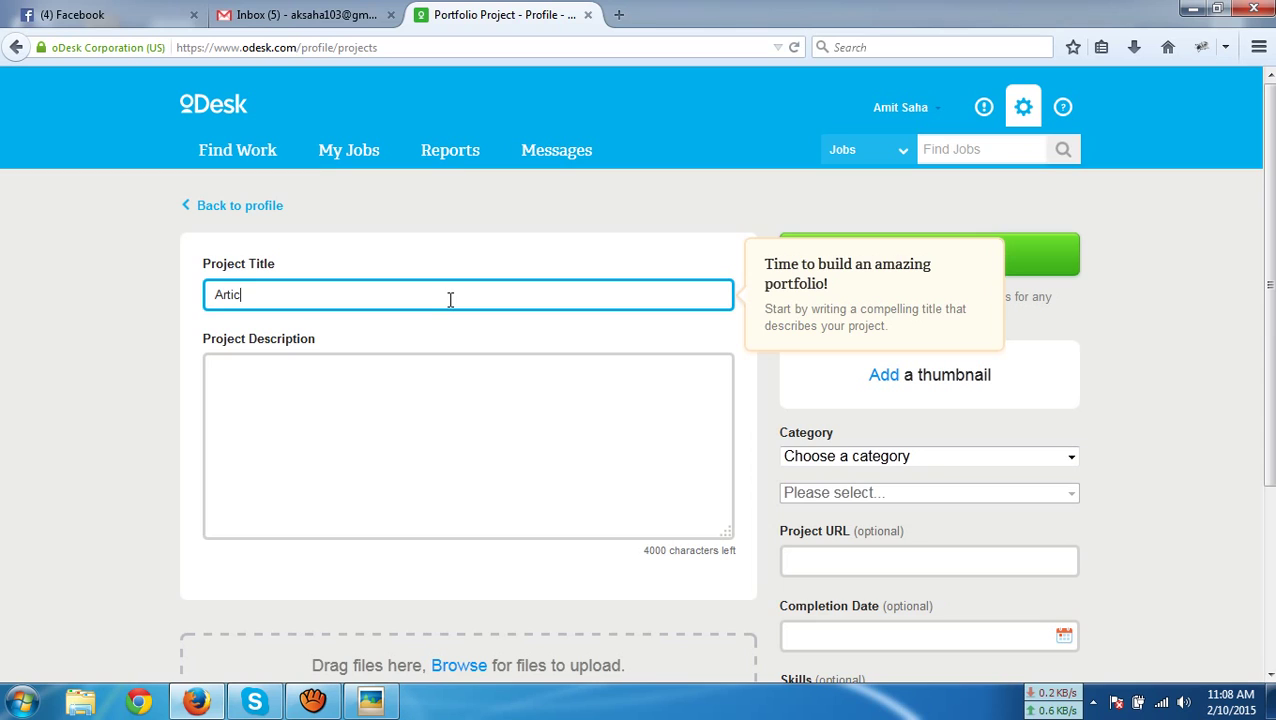
pyautogui.write('le writing')
# Enter the description 'I write an article for test purpose.'
pyautogui.click(459, 438)
pyautogui.write('I ')
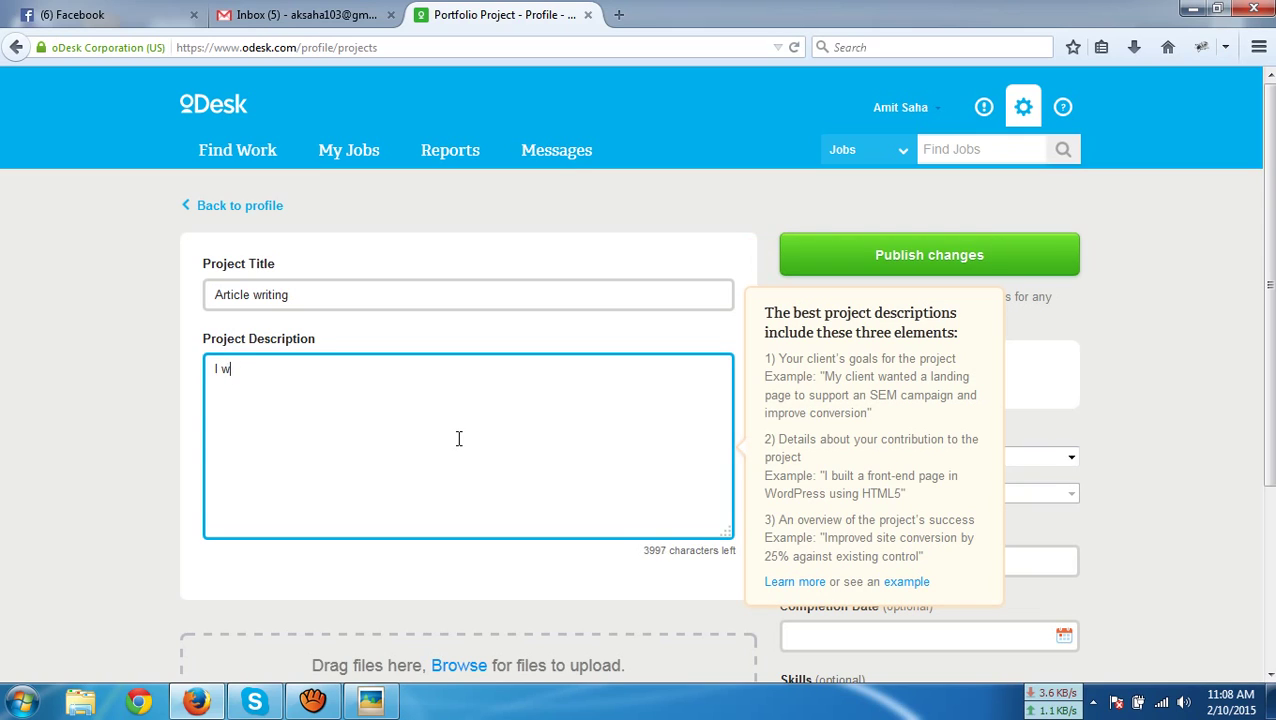
pyautogui.write('write a')
pyautogui.press('BackSpace')
pyautogui.write('n article for te')
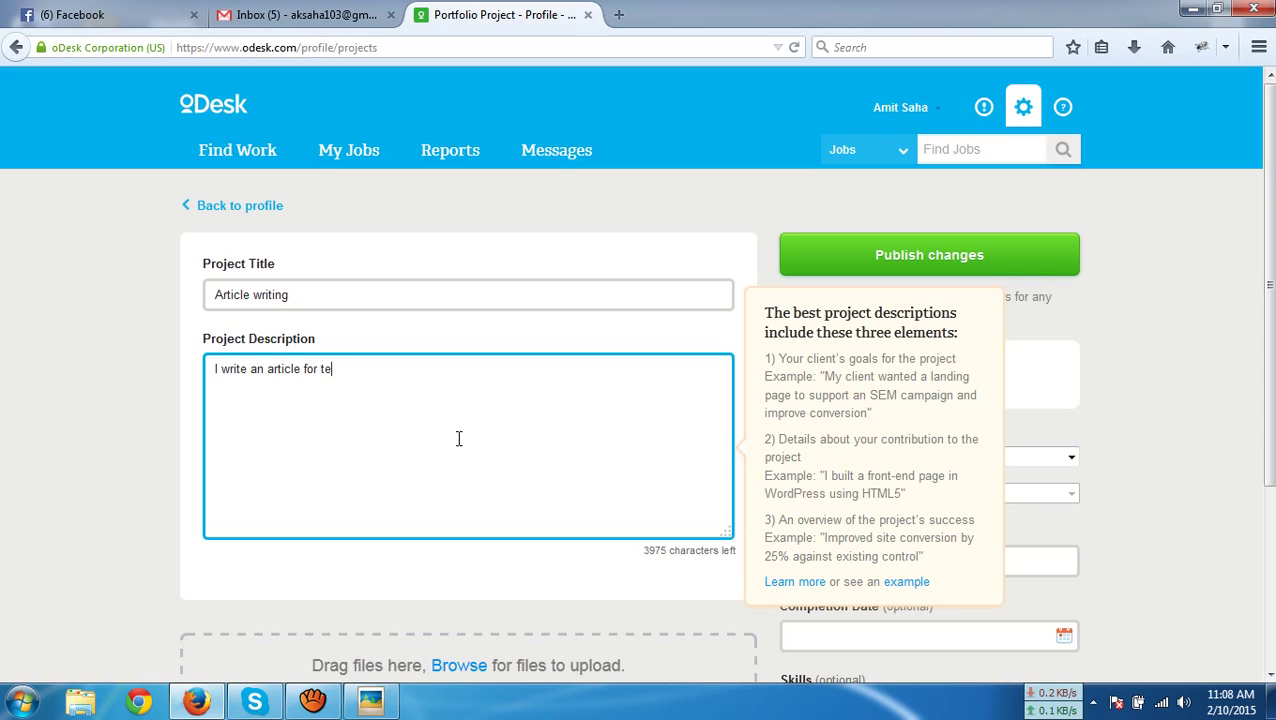
pyautogui.write('st pur')
pyautogui.press('BackSpace')
pyautogui.press('BackSpace')
pyautogui.press('BackSpace')
pyautogui.write('urpose')
pyautogui.scroll(-3, 459, 438)
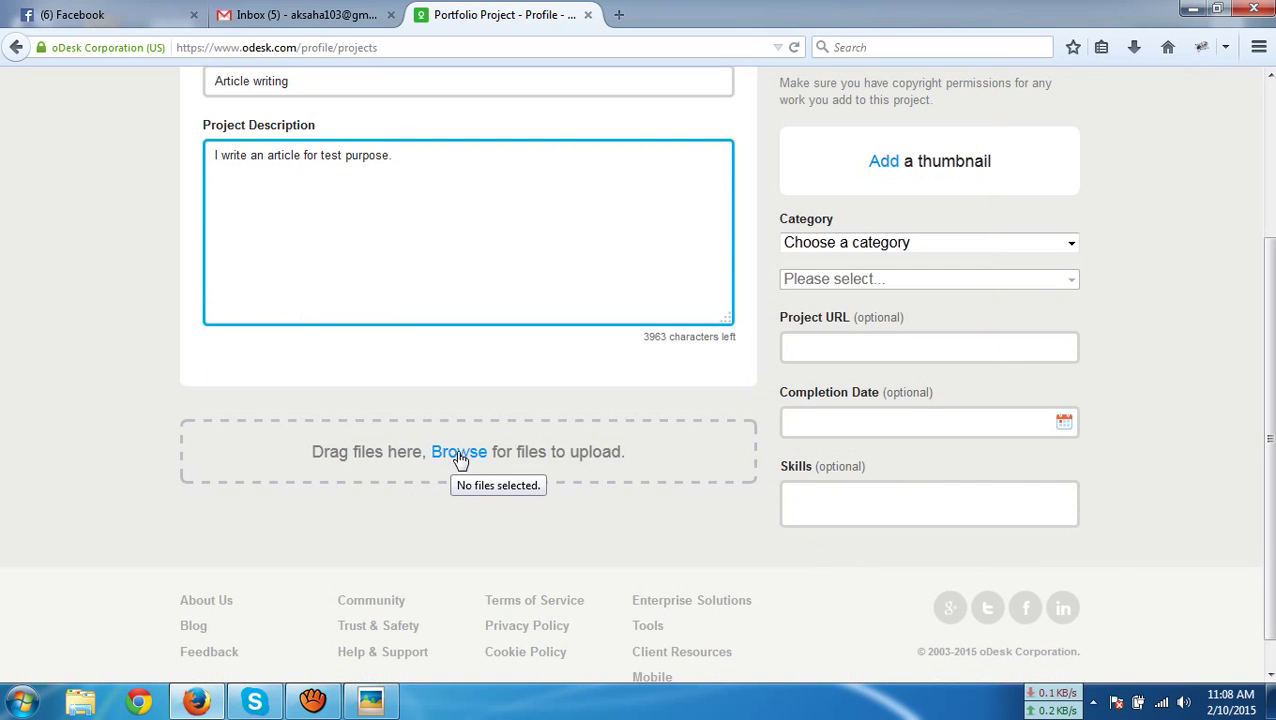
# In Explorer, open SOFT (D:) › Work And work software › Assainment work › Assignment work › assainment 7-01-15 › HRM
pyautogui.click(81, 704)
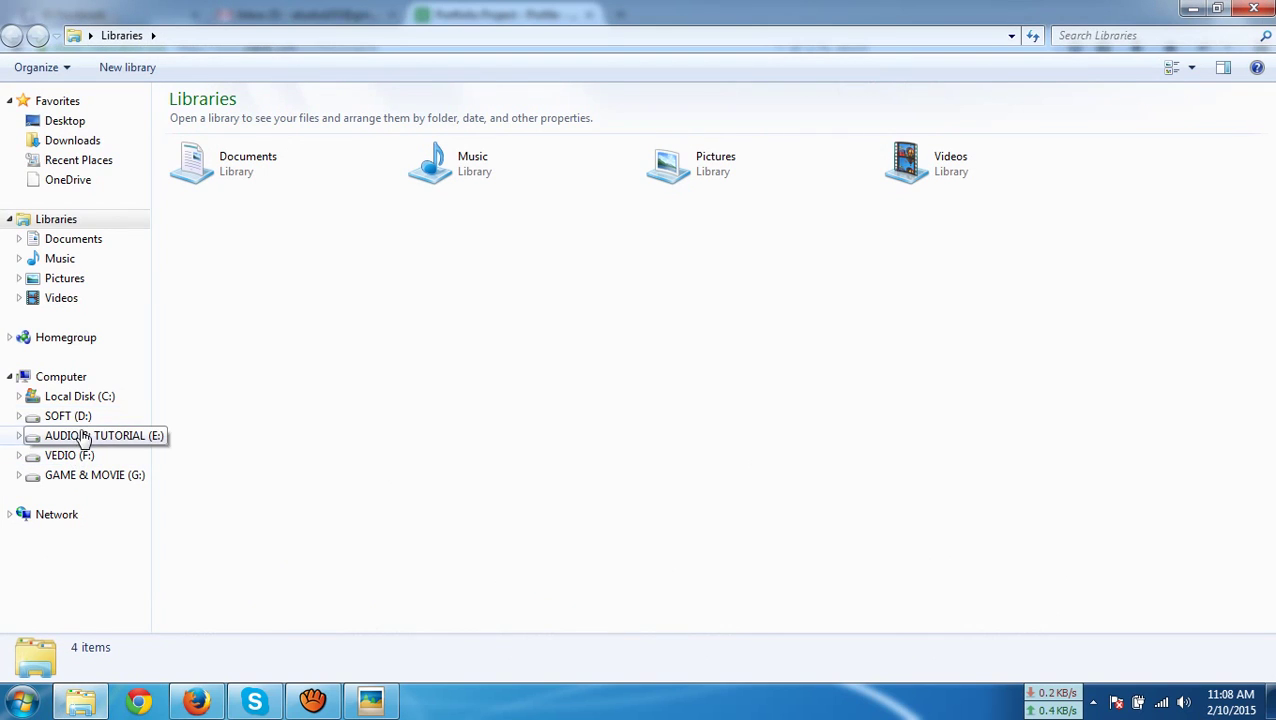
pyautogui.click(70, 417)
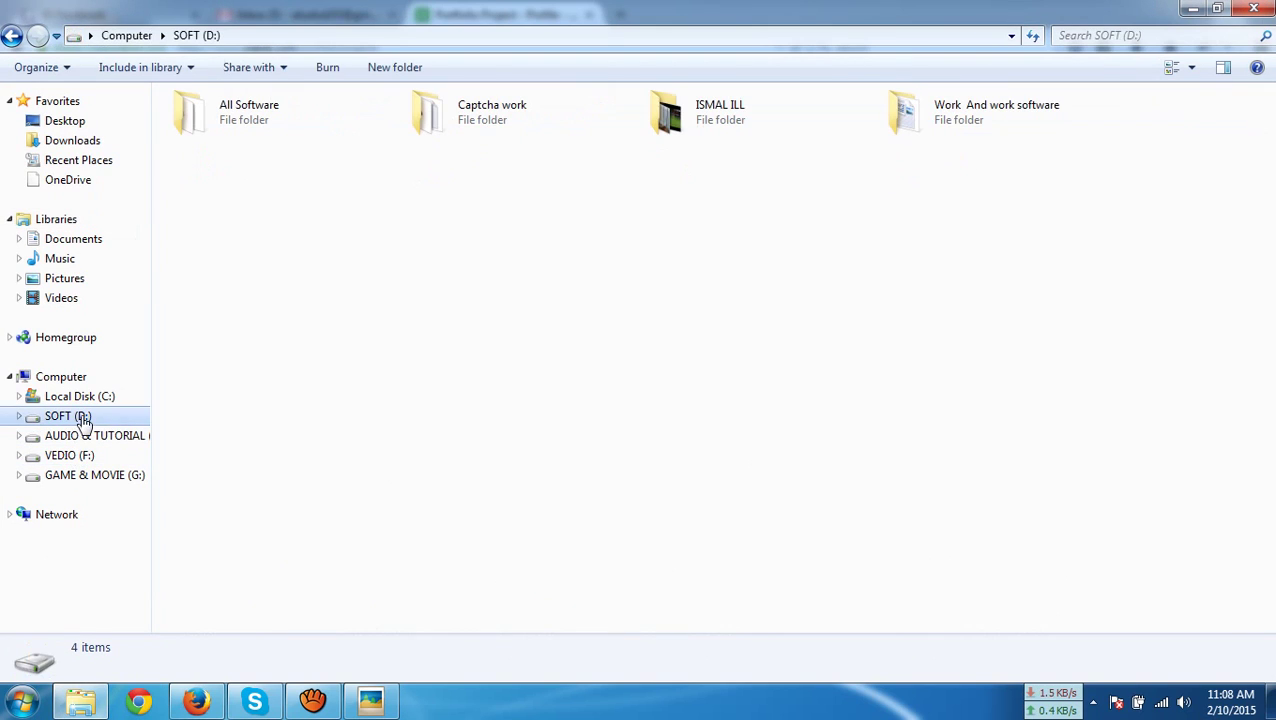
pyautogui.doubleClick(949, 134)
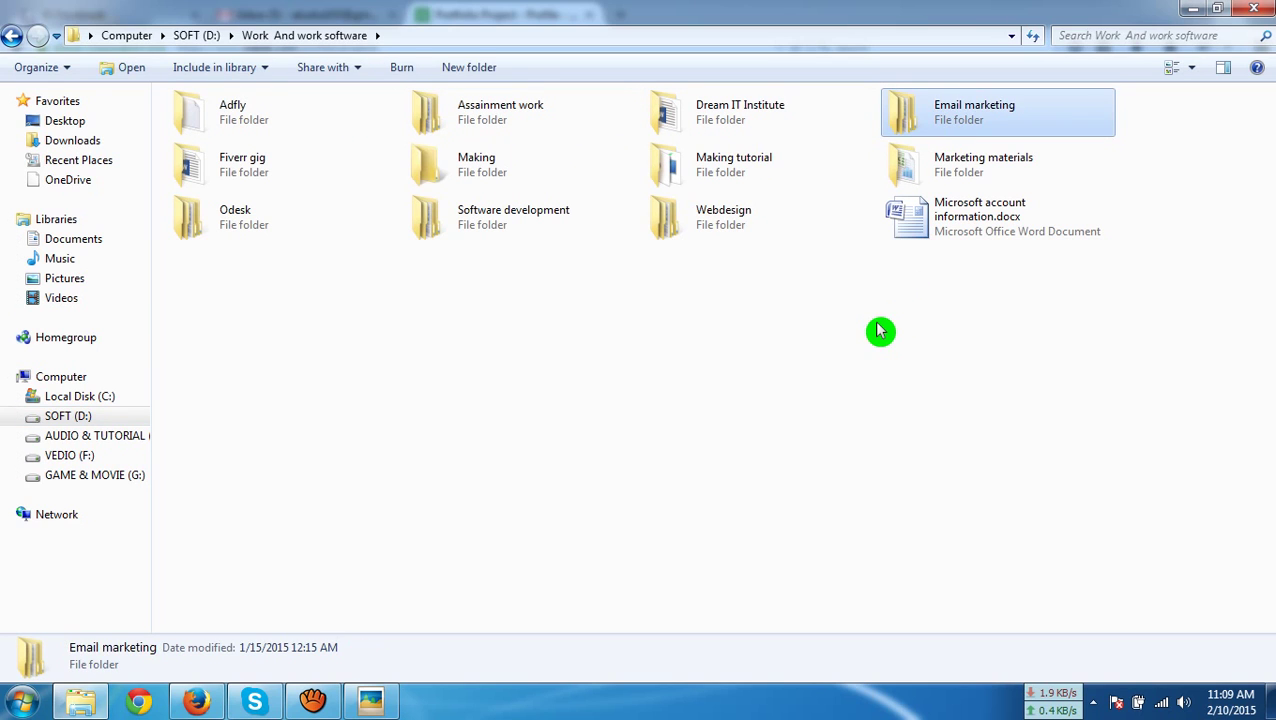
pyautogui.doubleClick(515, 128)
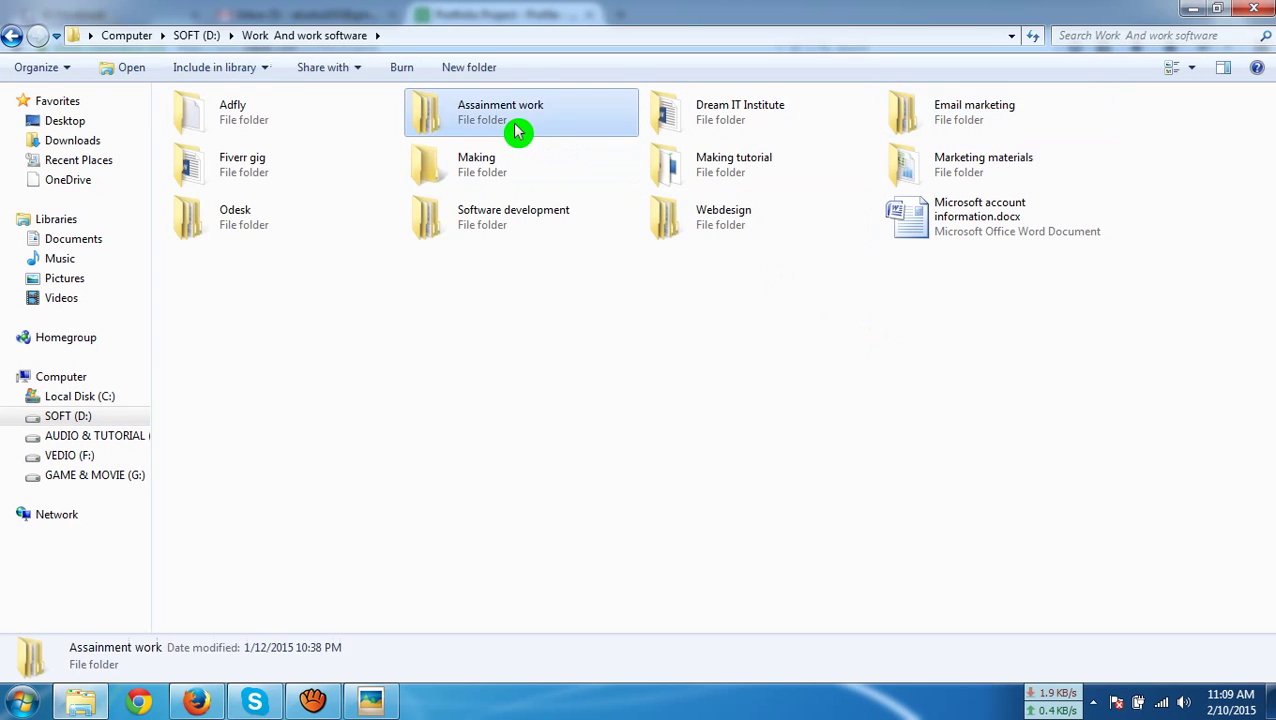
pyautogui.doubleClick(326, 131)
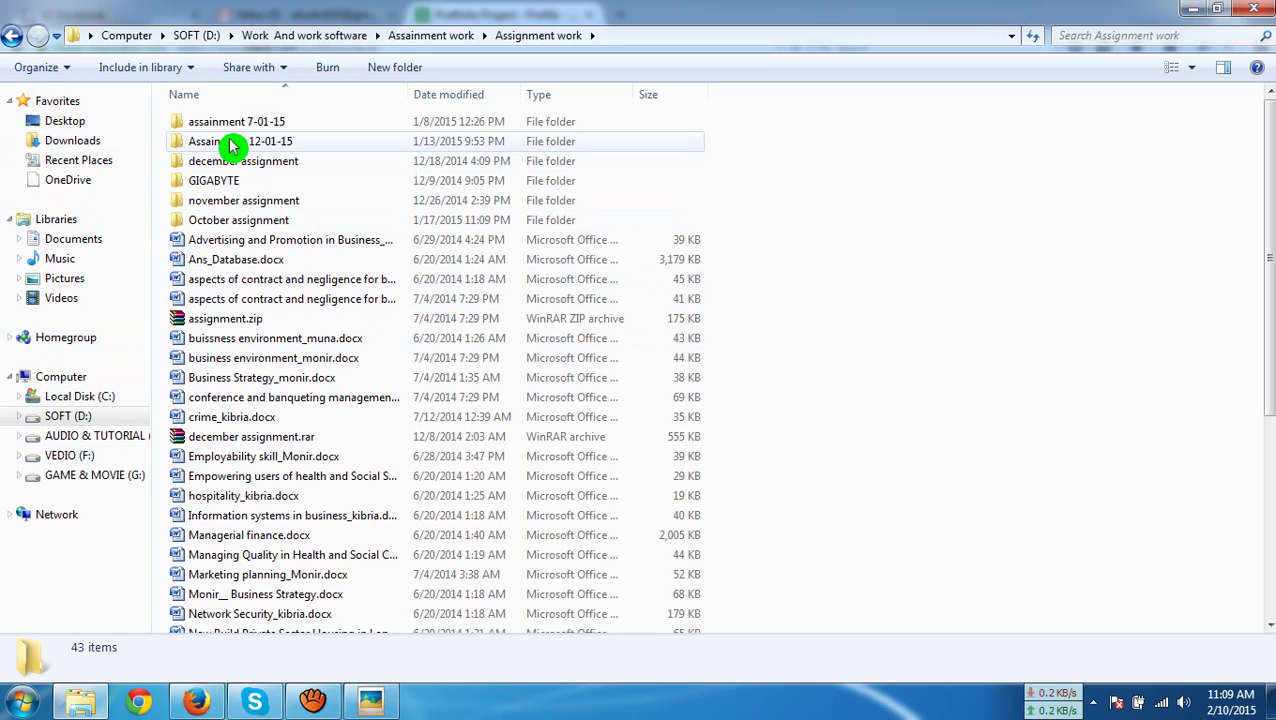
pyautogui.doubleClick(210, 122)
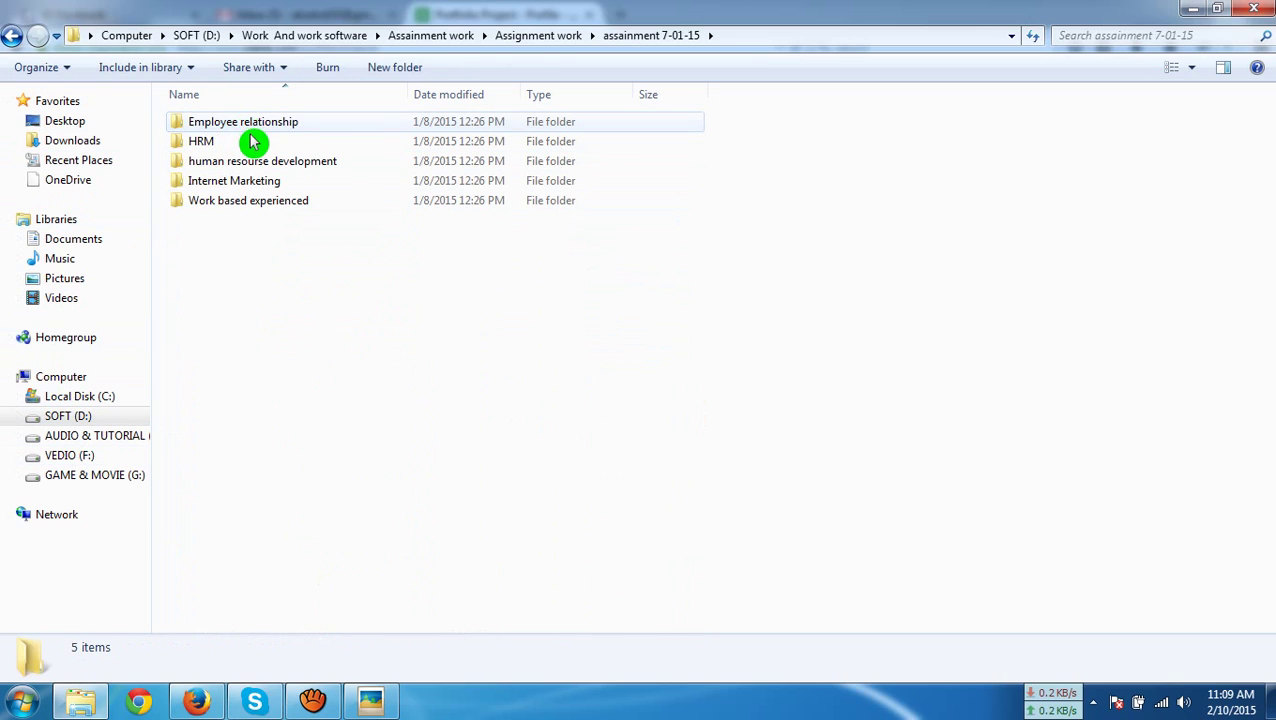
pyautogui.doubleClick(252, 141)
pyautogui.click(340, 149)
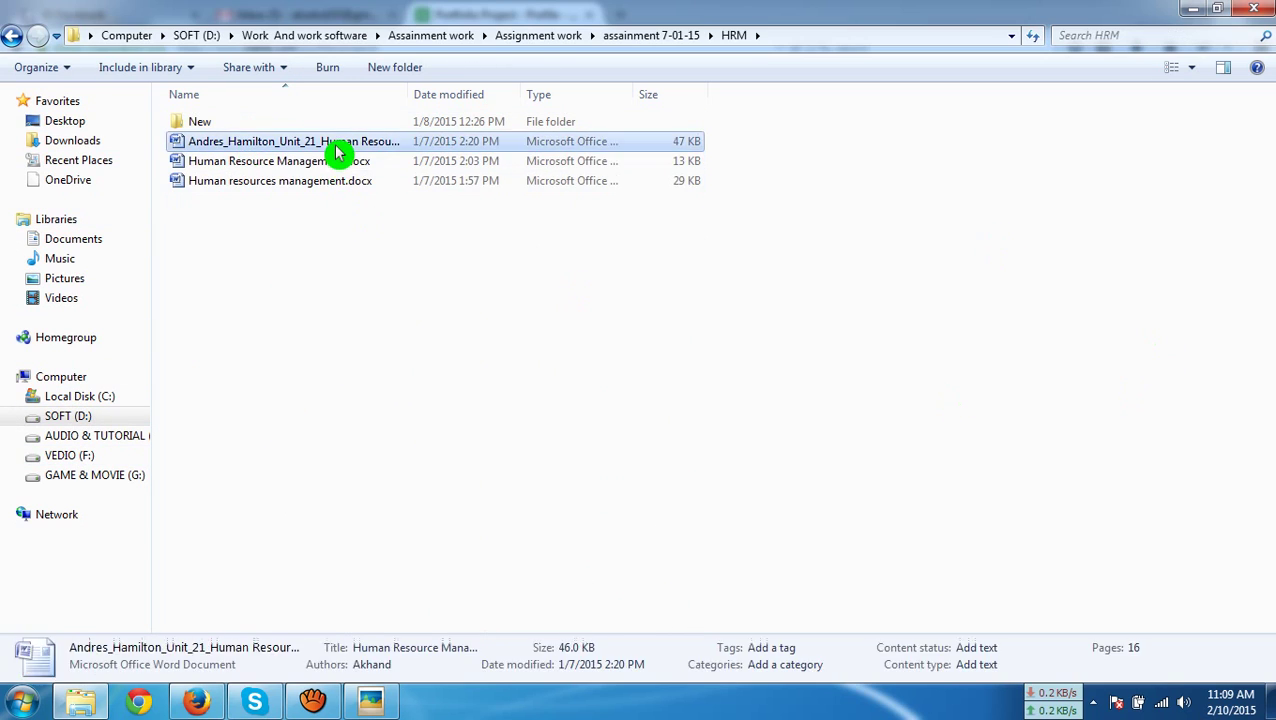
# Open and skim the human resource document in Word, then close it and return to assainment 7-01-15
pyautogui.doubleClick(340, 150)
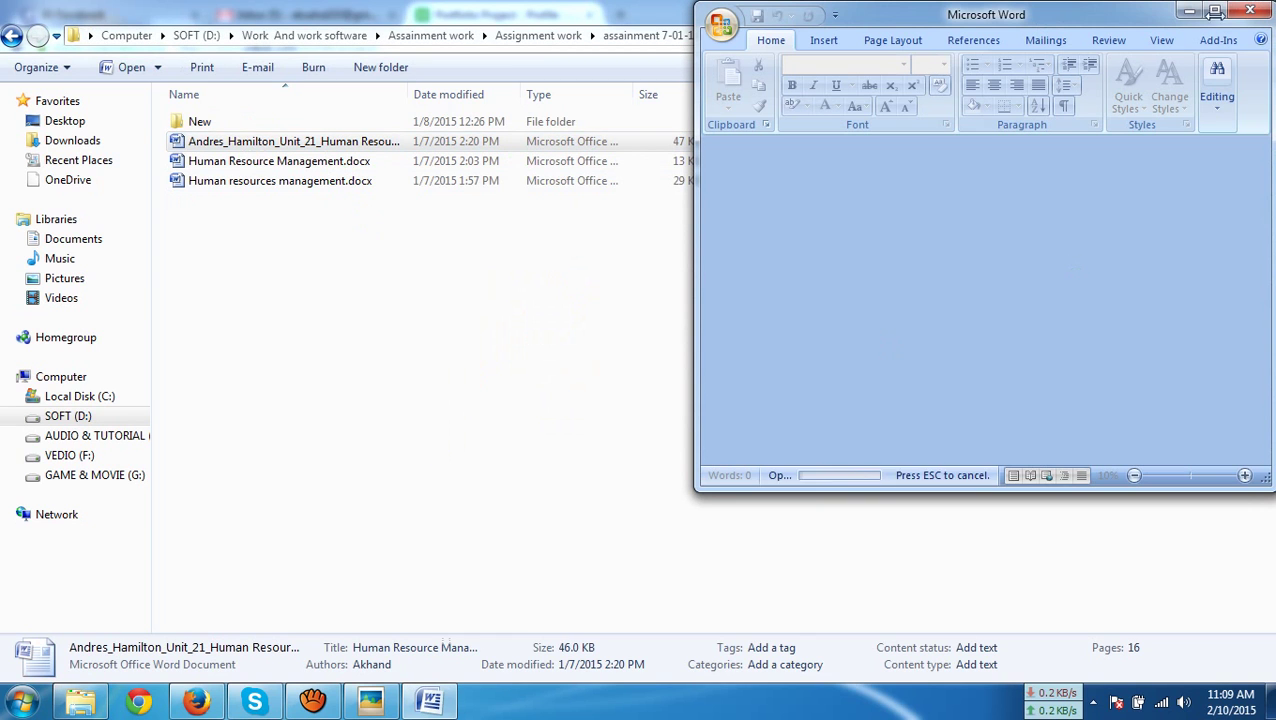
pyautogui.click(1215, 12)
pyautogui.scroll(-3, 960, 431)
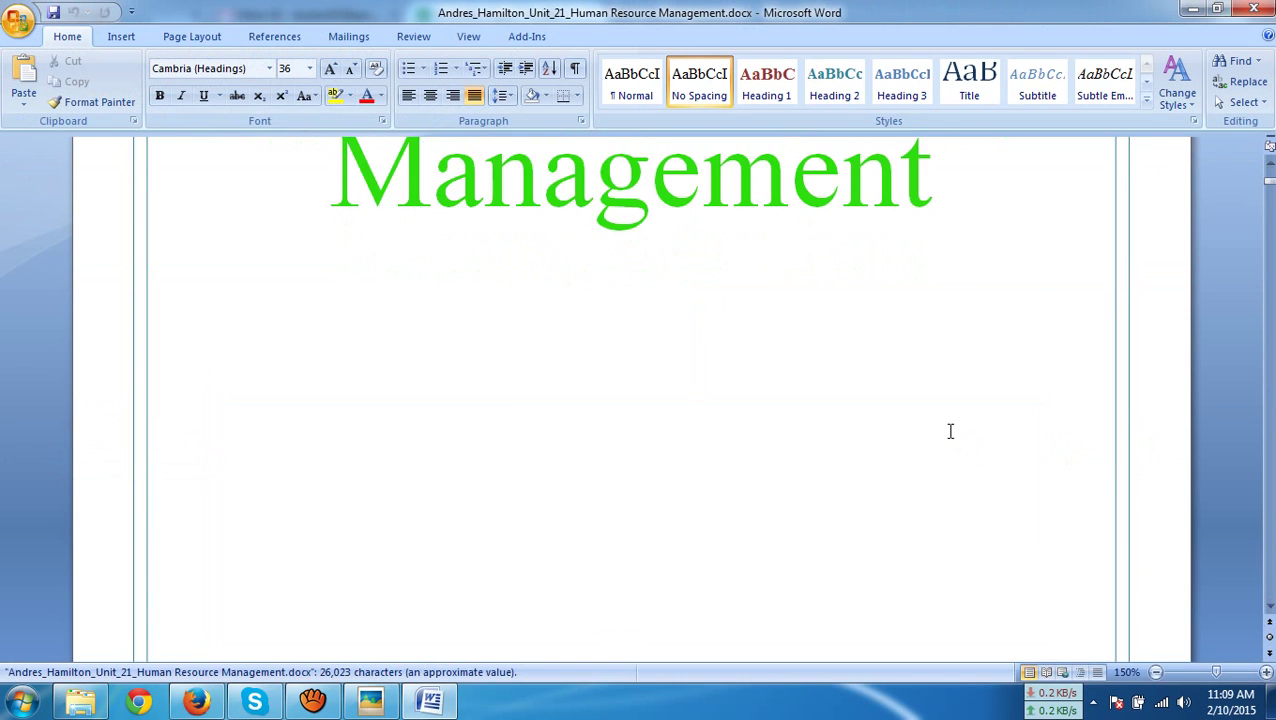
pyautogui.scroll(-15, 950, 431)
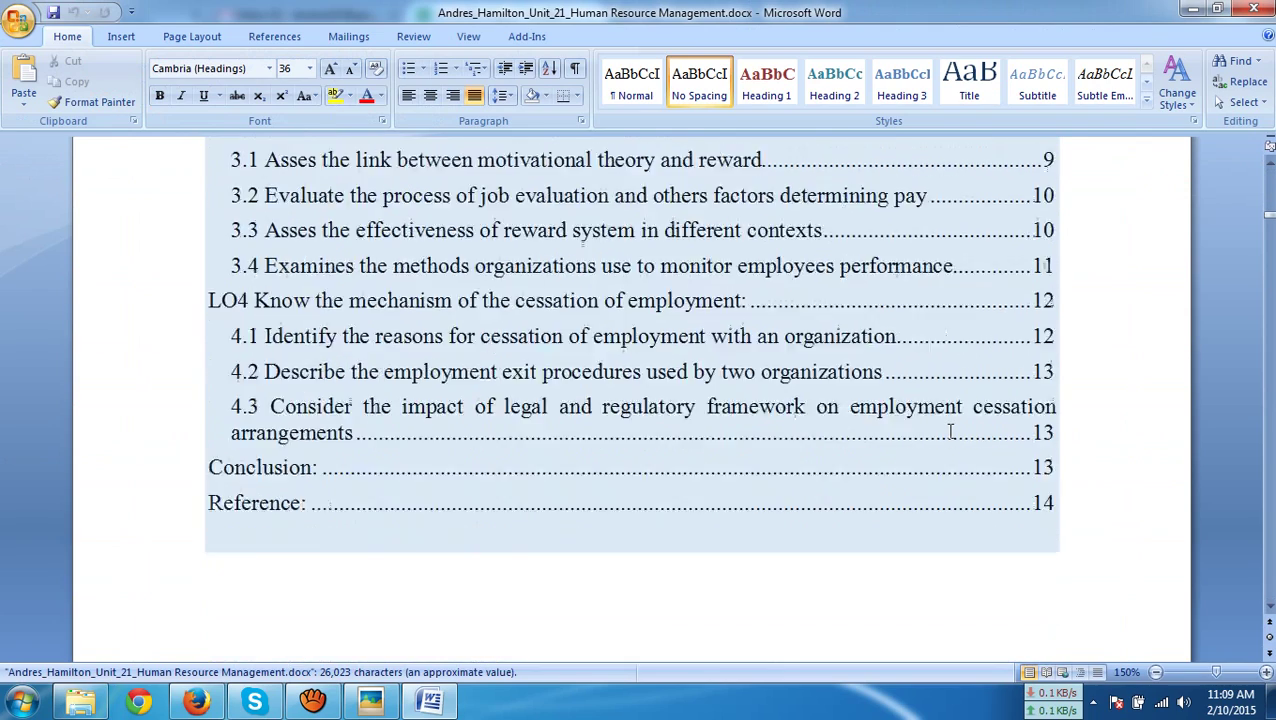
pyautogui.scroll(-10, 950, 431)
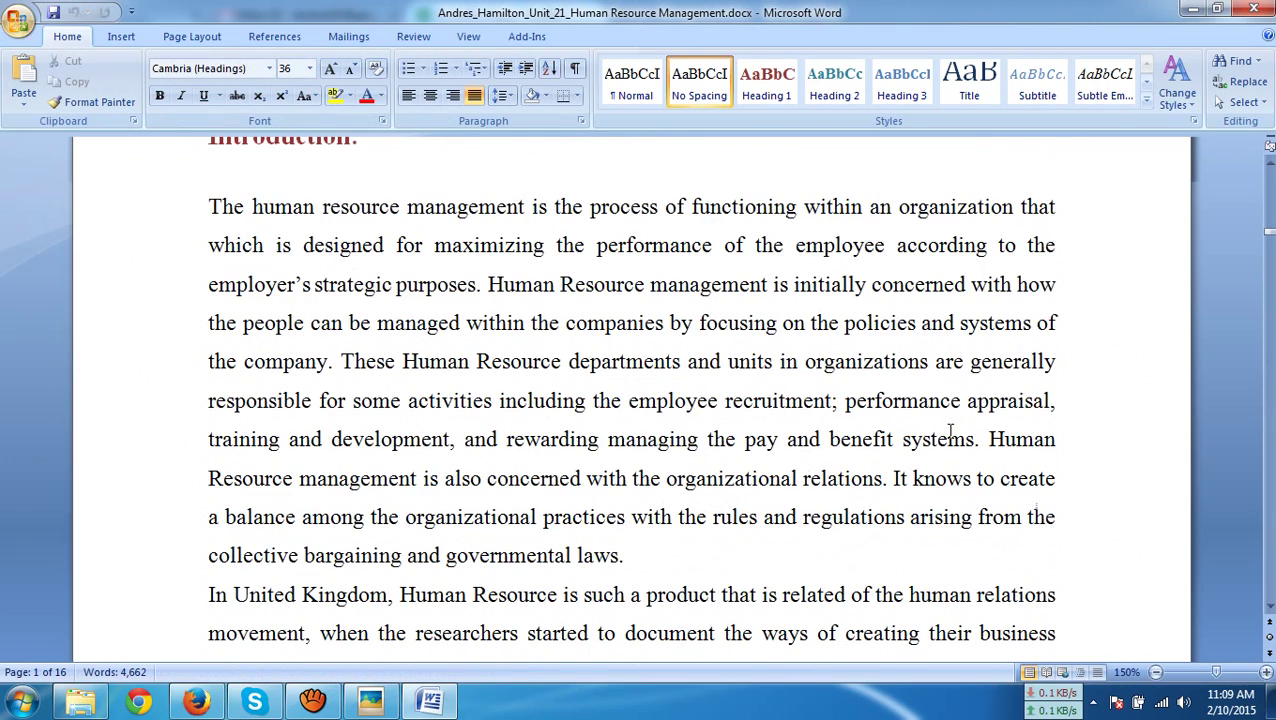
pyautogui.scroll(1, 950, 431)
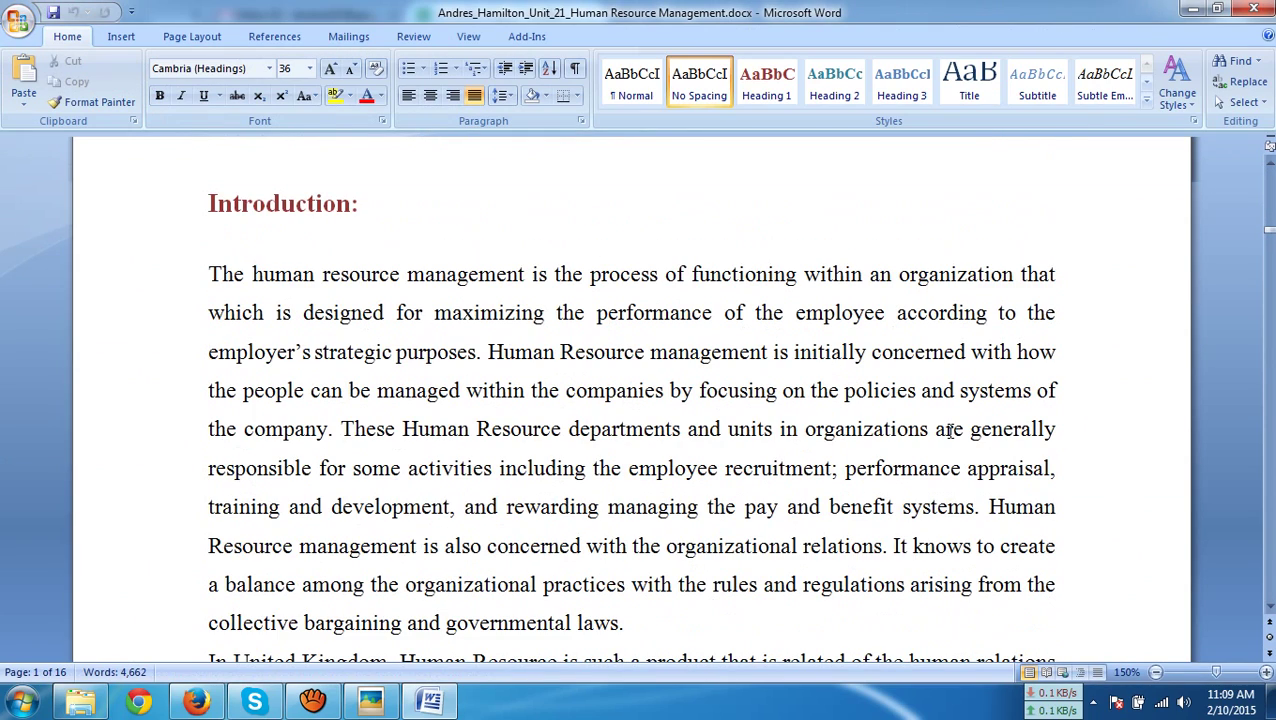
pyautogui.click(1253, 9)
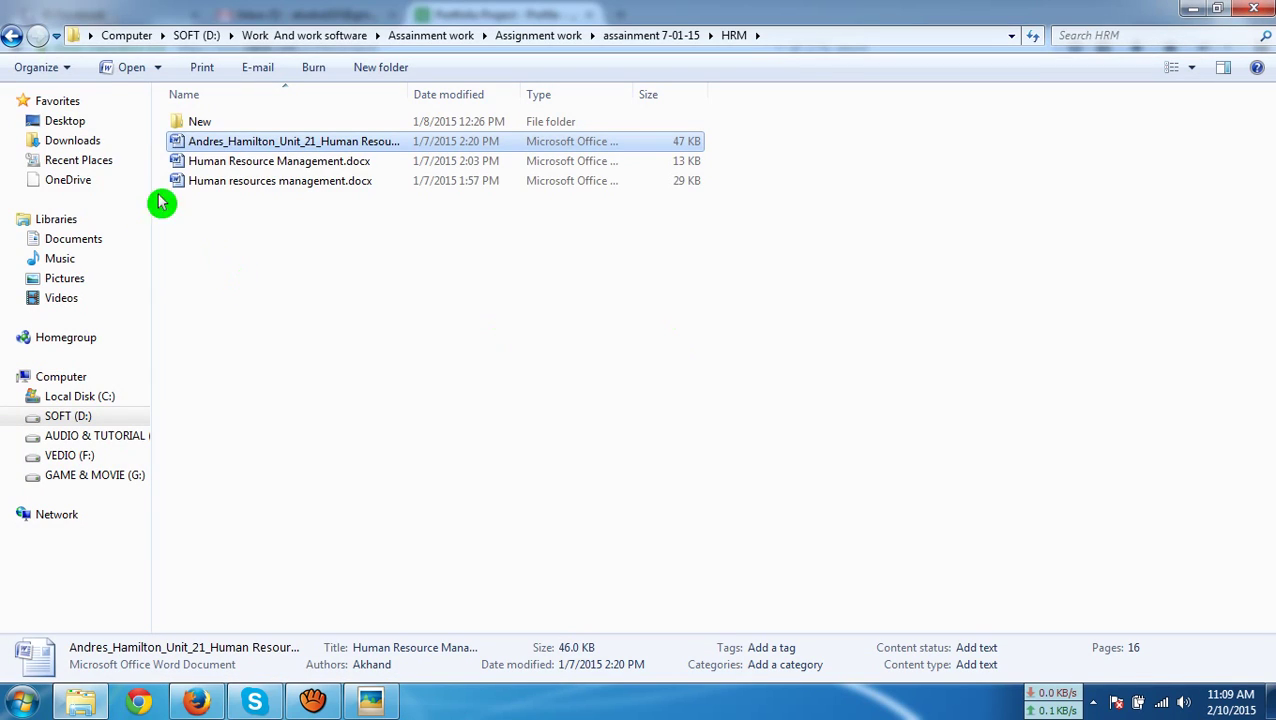
pyautogui.click(17, 38)
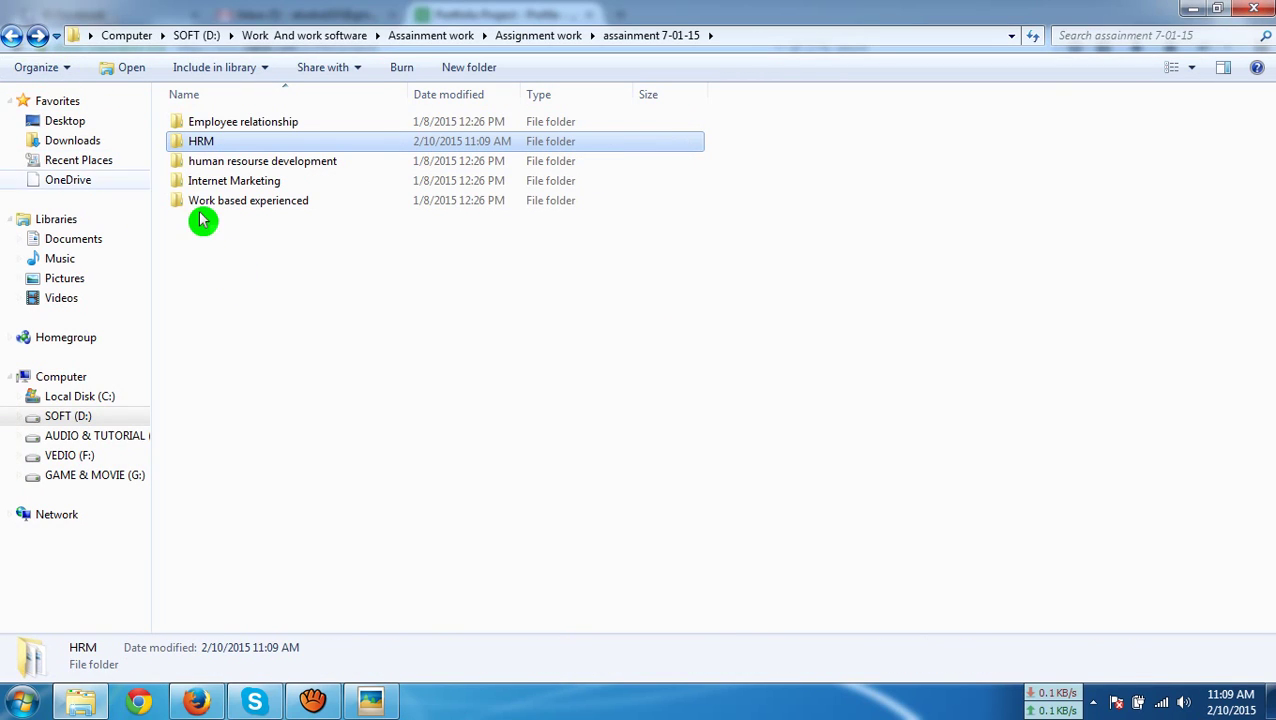
# In the Internet Marketing folder, open the Unit 30 Internet Marketing document and scroll to INTRODUCTION
pyautogui.doubleClick(277, 182)
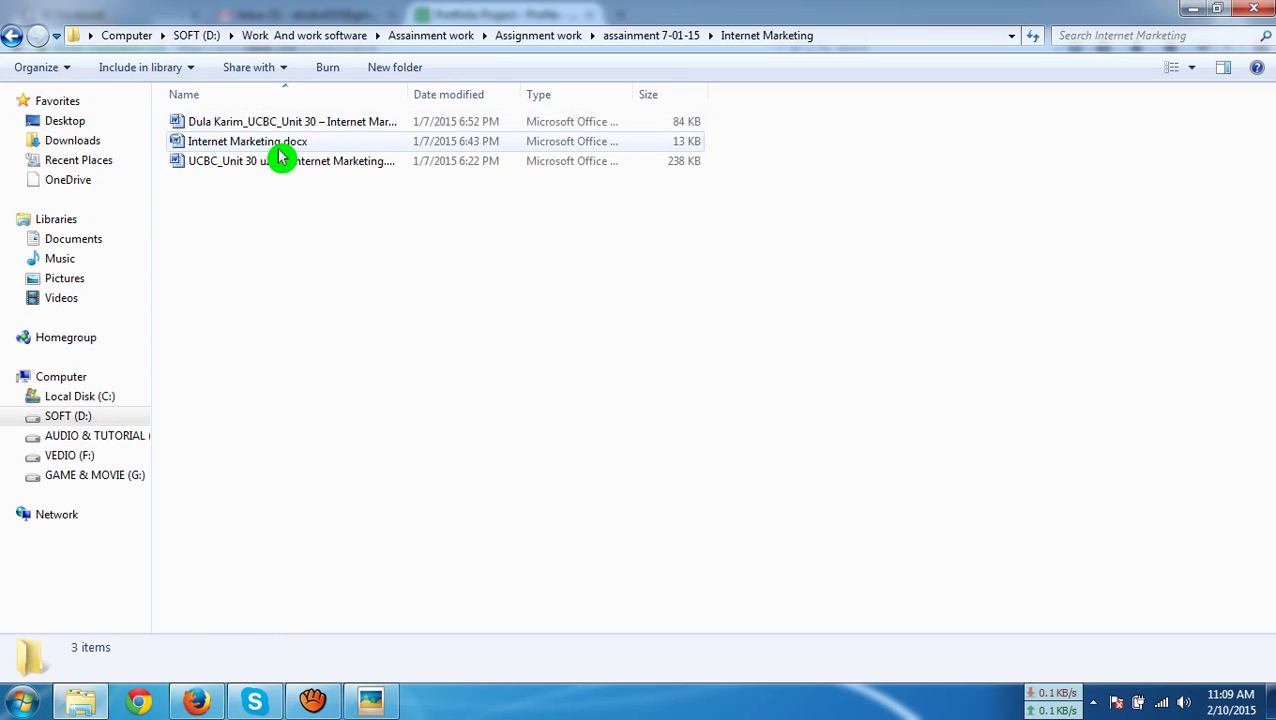
pyautogui.doubleClick(277, 143)
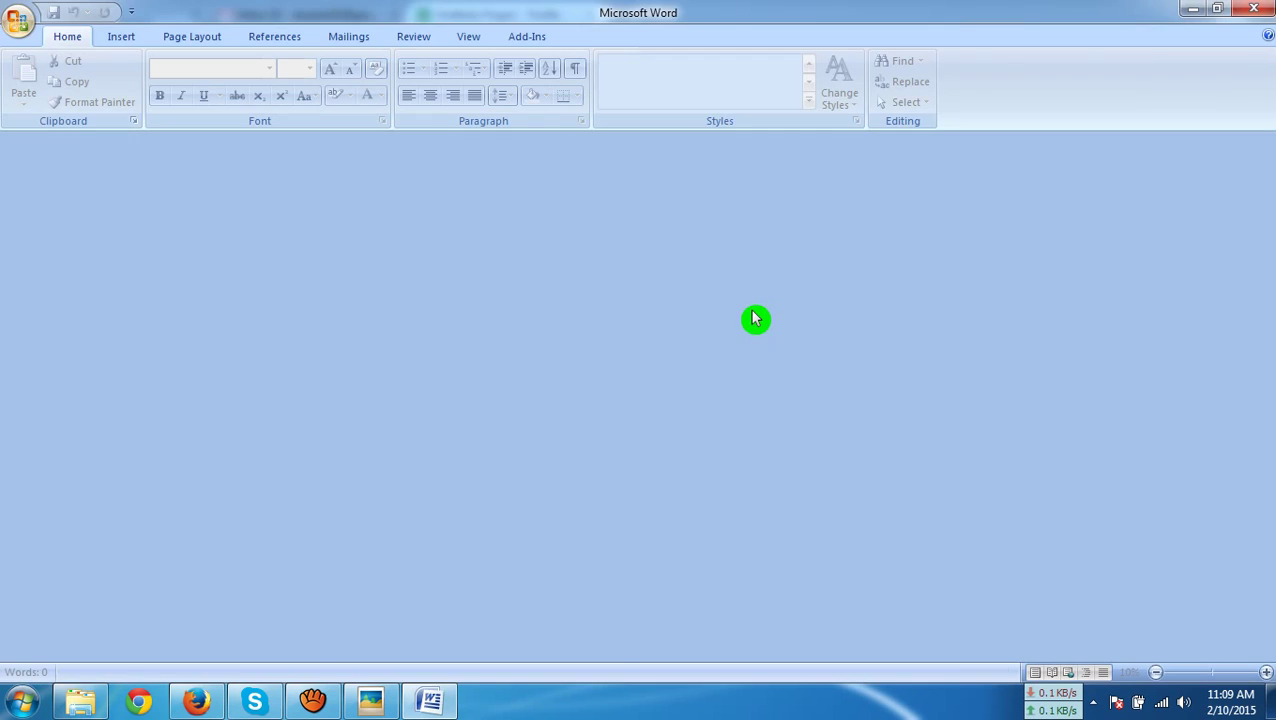
pyautogui.scroll(-3, 743, 305)
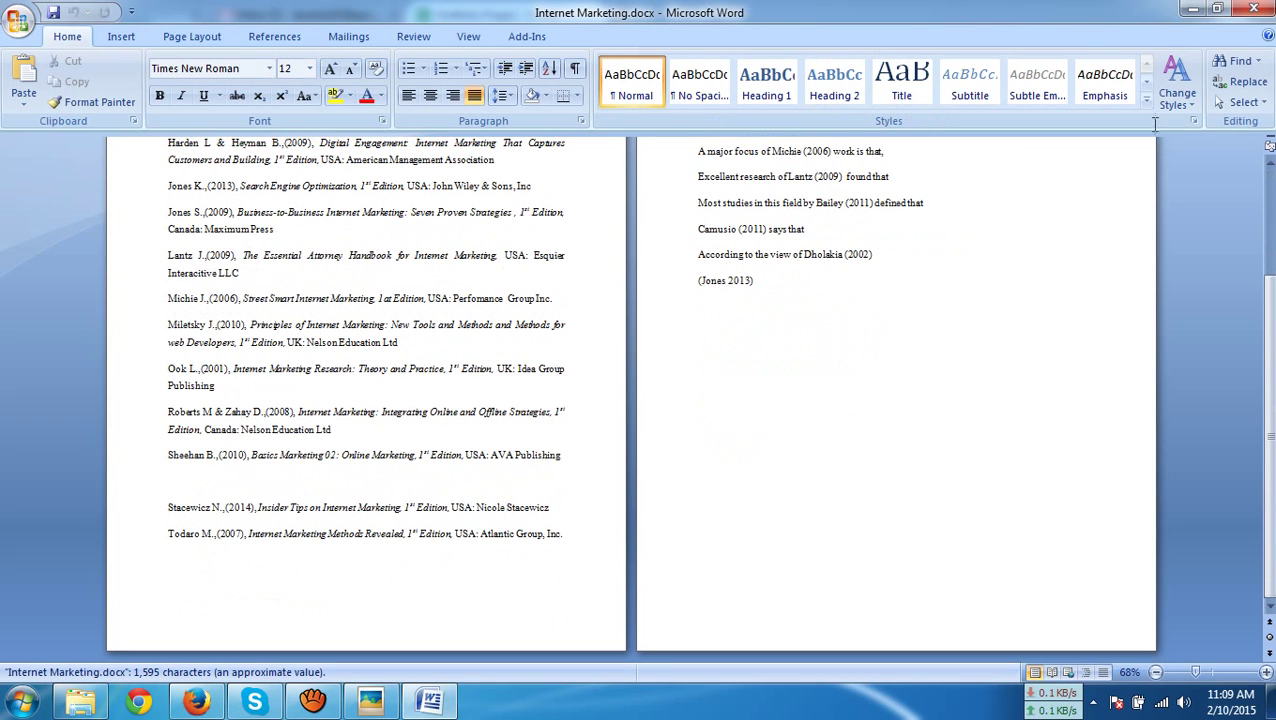
pyautogui.click(1252, 9)
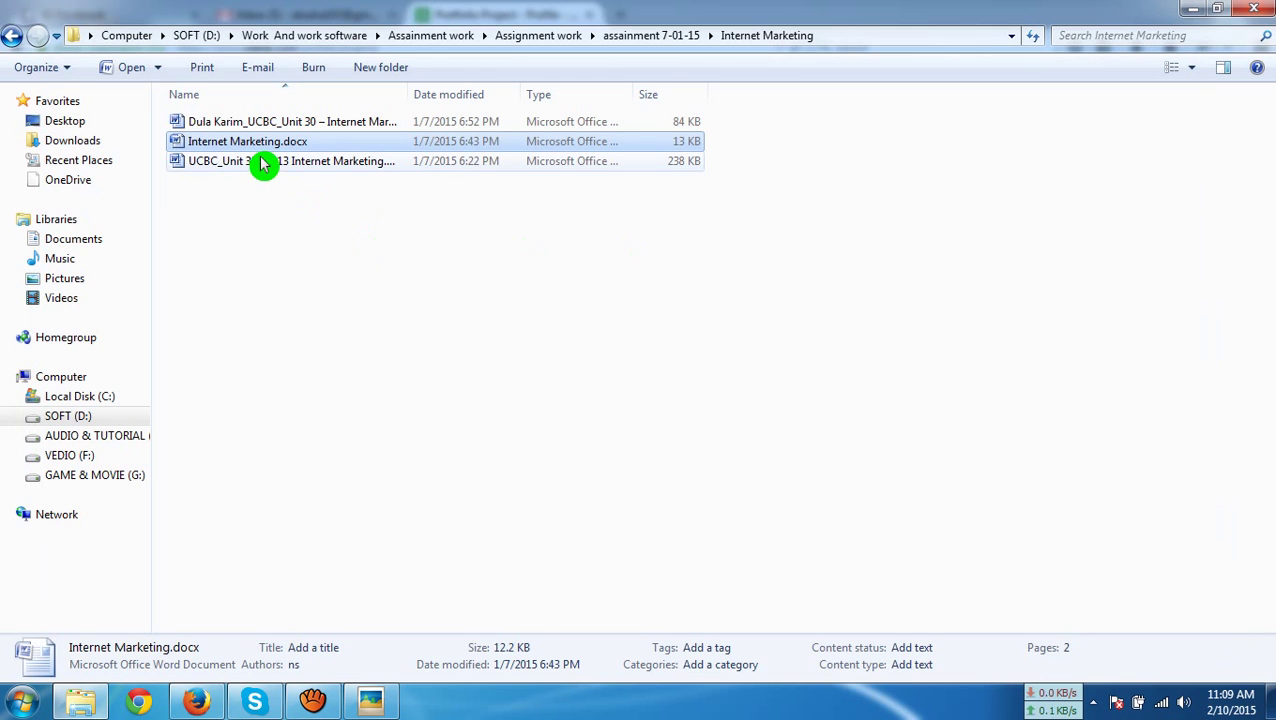
pyautogui.doubleClick(311, 162)
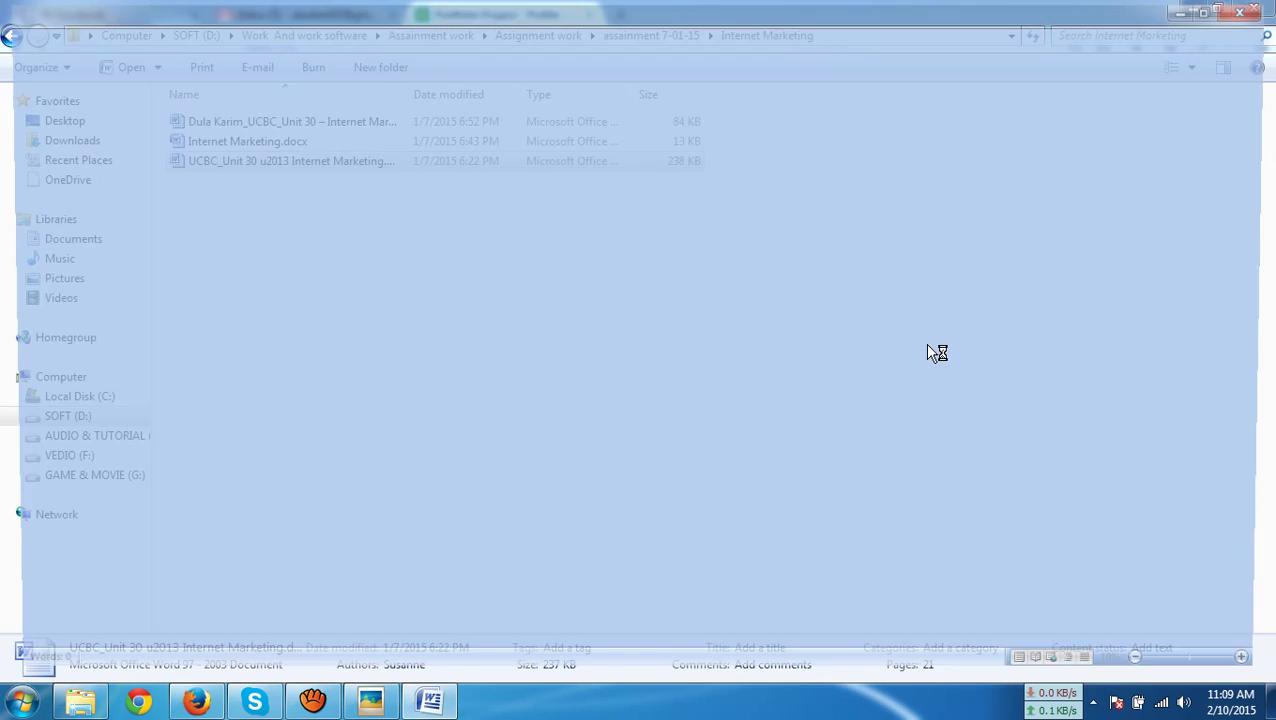
pyautogui.scroll(-6, 928, 345)
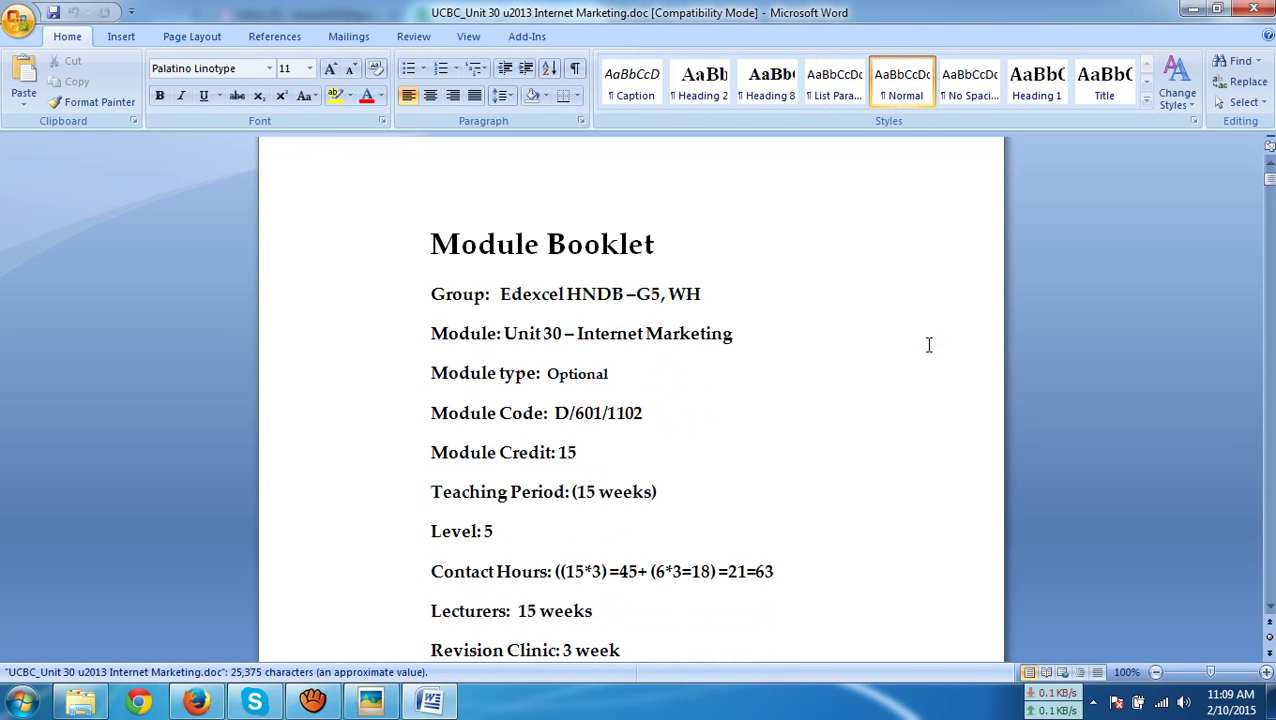
pyautogui.scroll(-20, 928, 345)
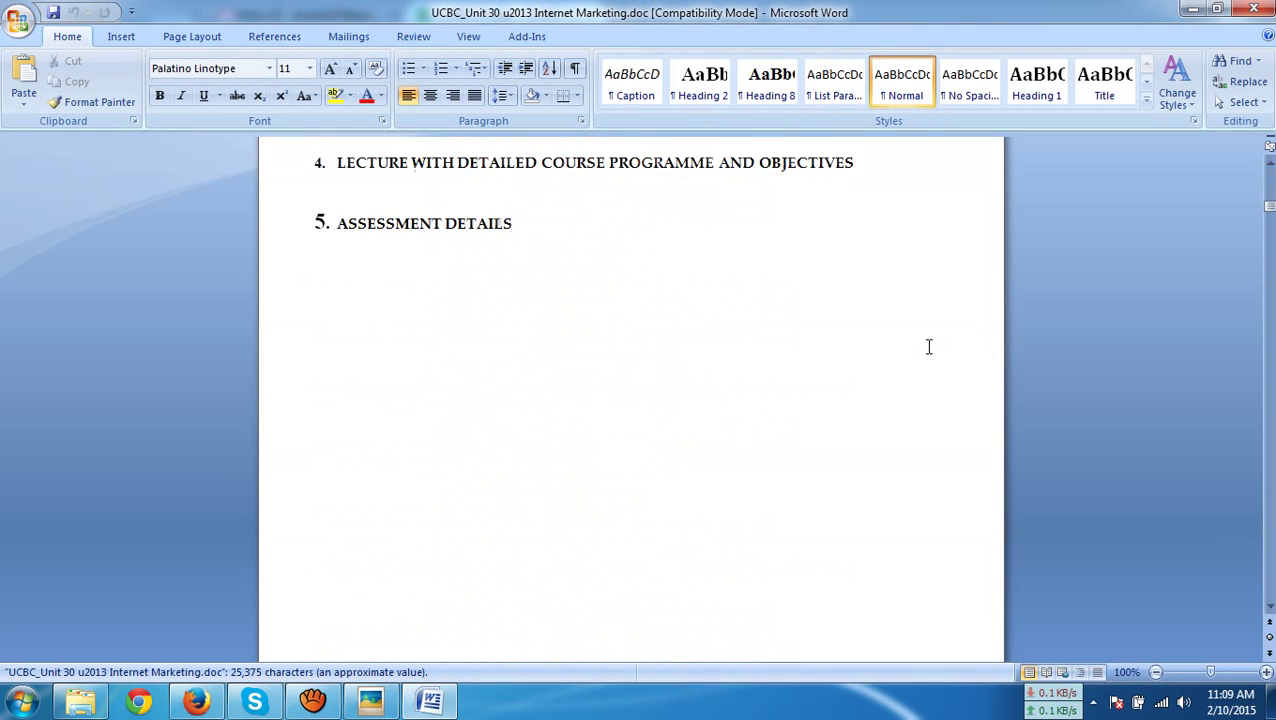
pyautogui.scroll(-3, 928, 346)
pyautogui.scroll(-2, 928, 346)
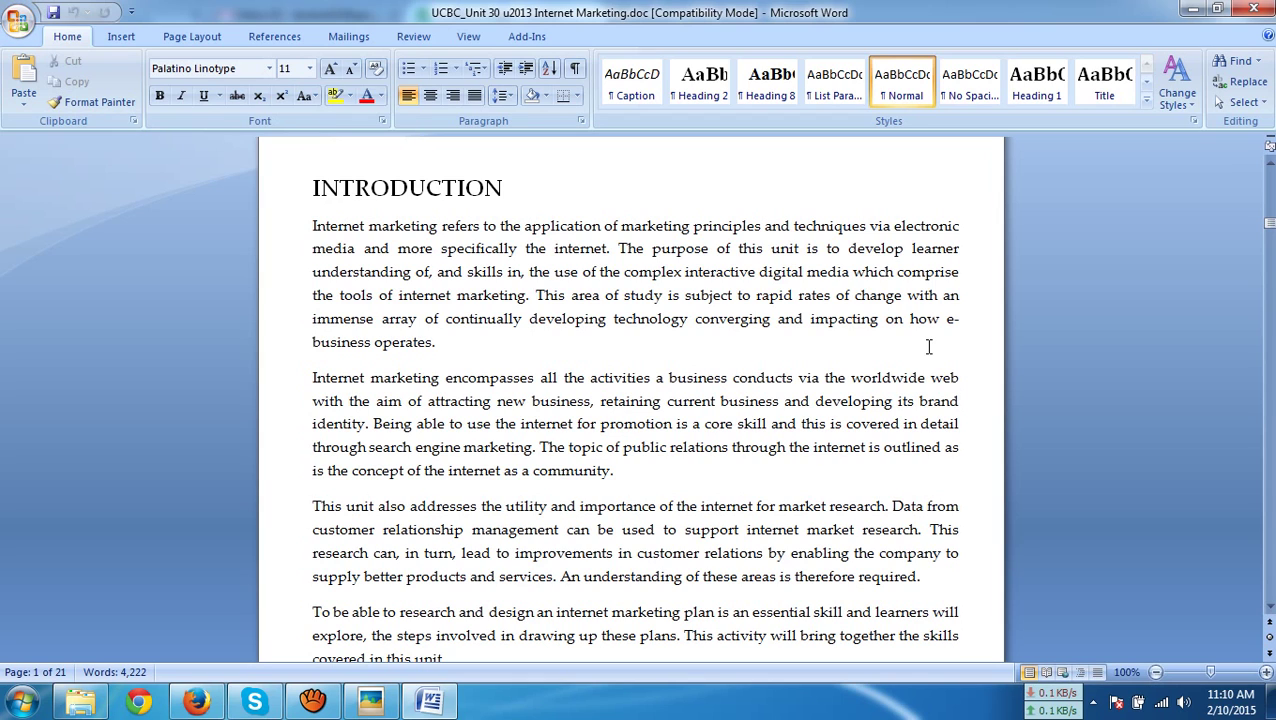
# Launch Paint and paste the Word page screenshot onto the canvas
pyautogui.click(22, 702)
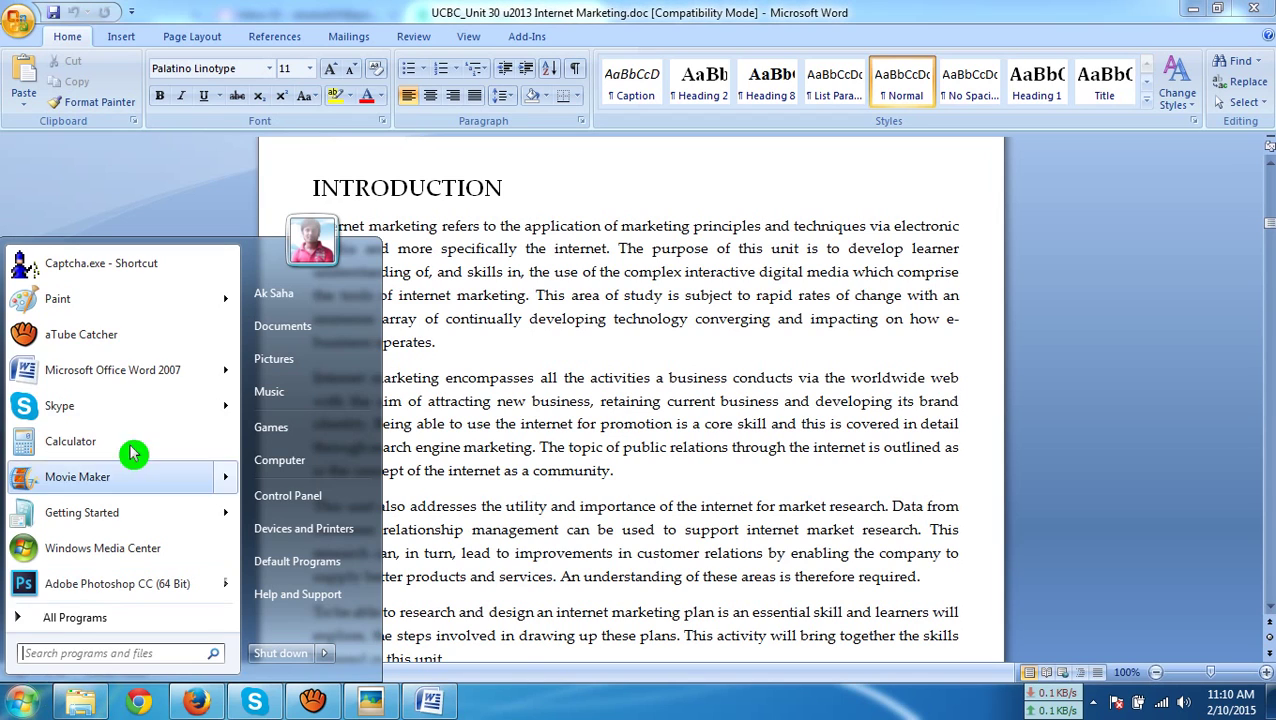
pyautogui.click(355, 310)
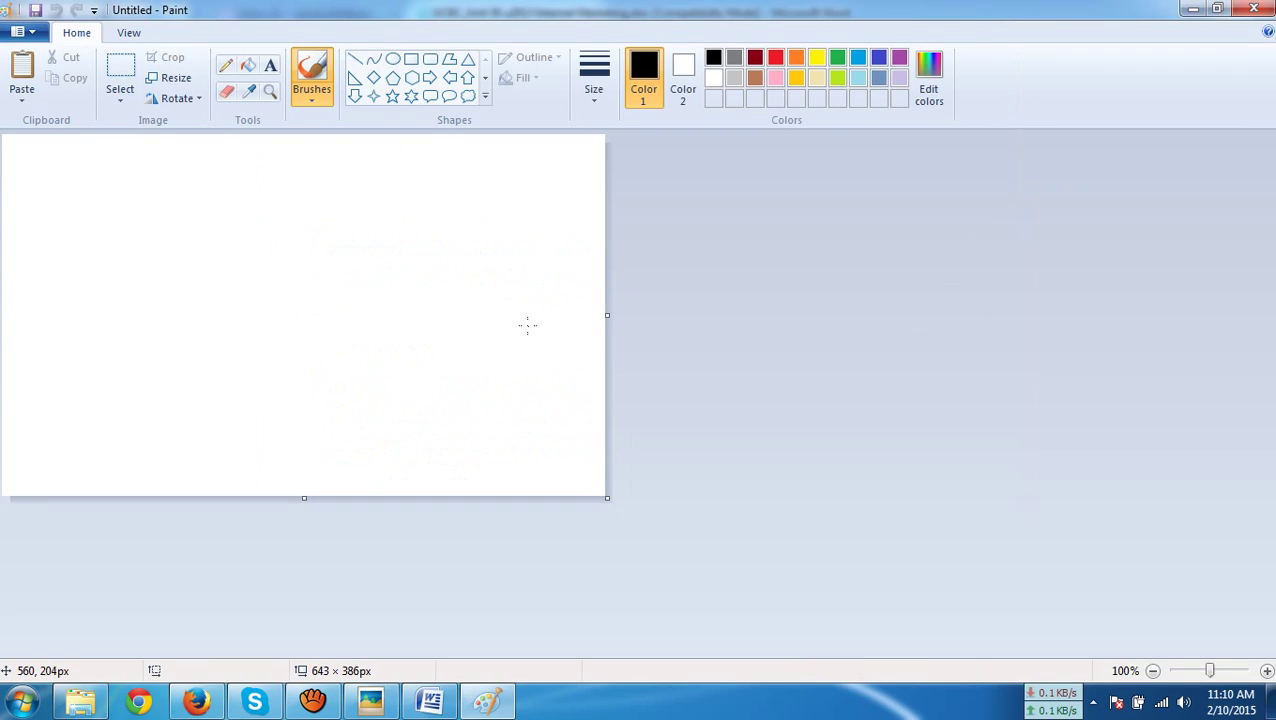
pyautogui.hotkey('ctrl', 'v')
pyautogui.scroll(-3, 682, 353)
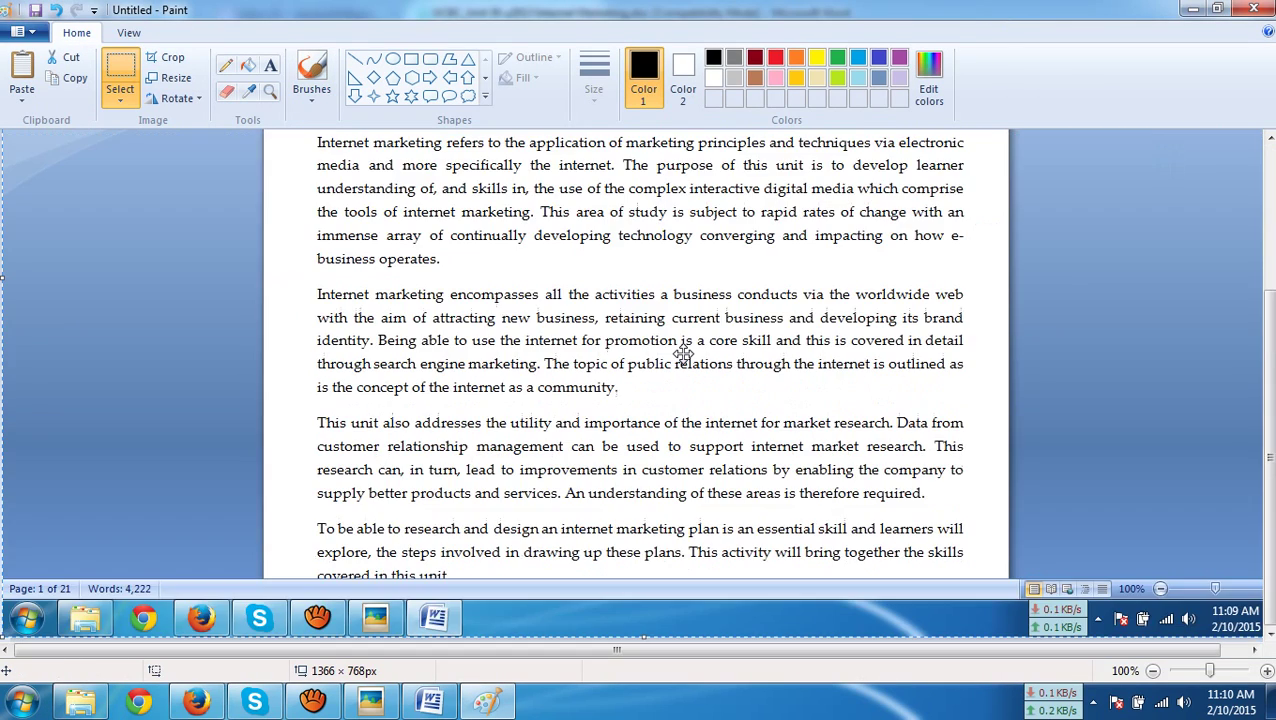
pyautogui.scroll(3, 682, 353)
pyautogui.scroll(-2, 620, 280)
pyautogui.scroll(2, 500, 205)
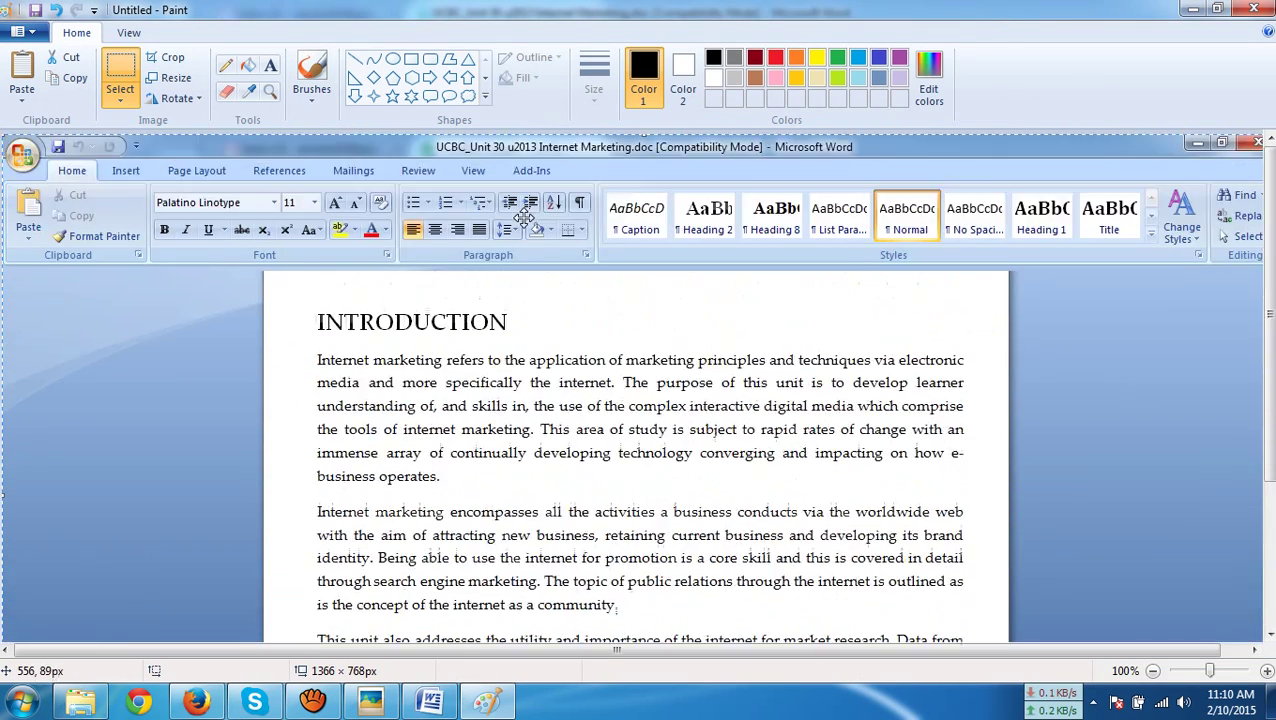
pyautogui.scroll(-3, 524, 217)
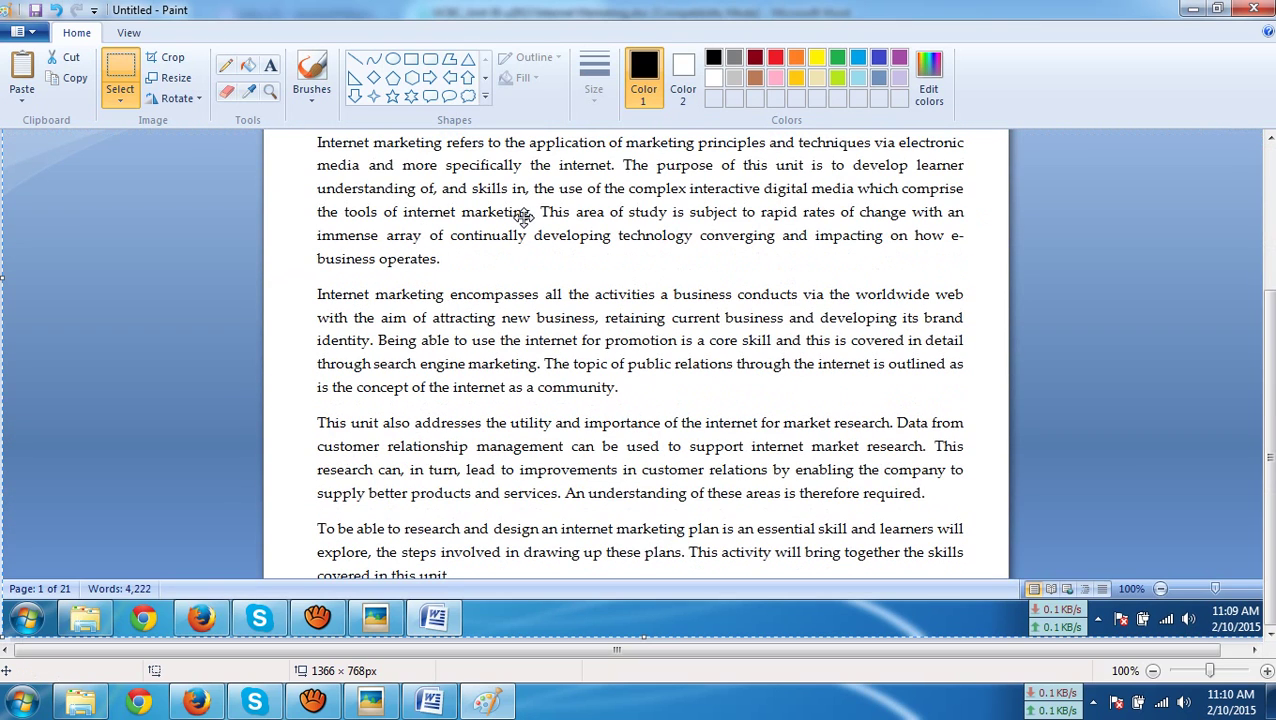
pyautogui.scroll(3, 281, 229)
pyautogui.click(114, 77)
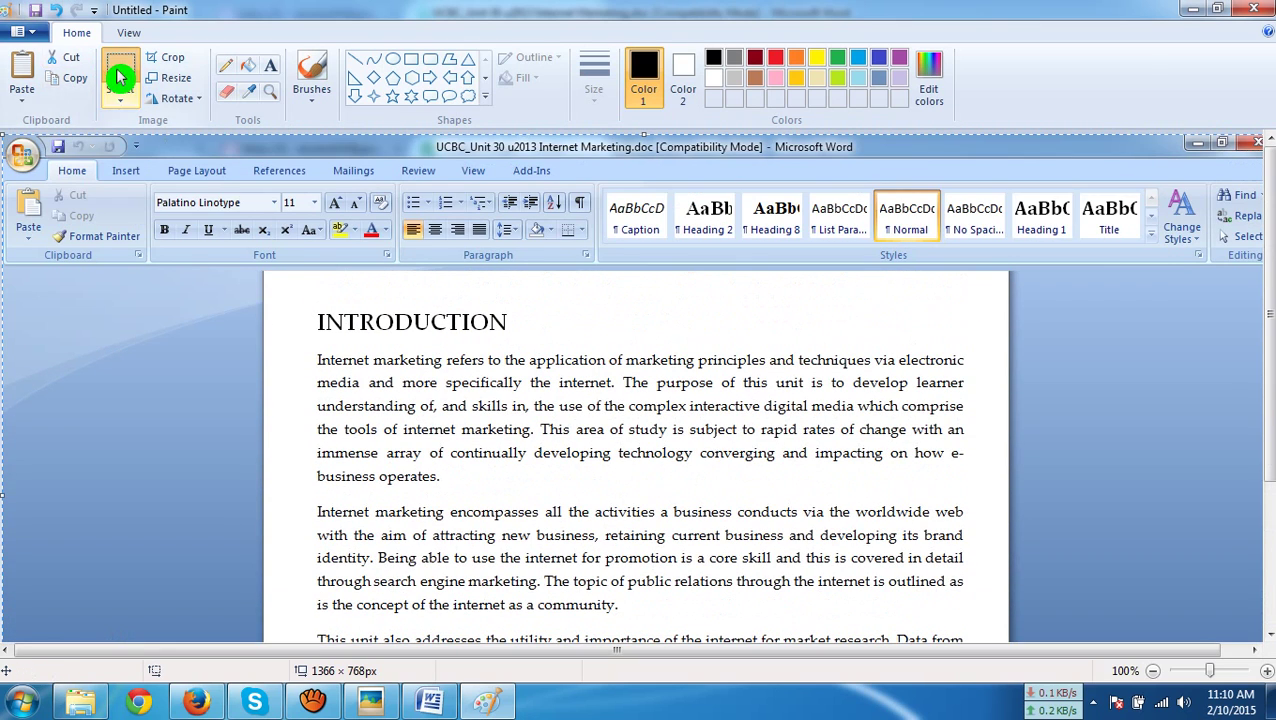
# Crop the image to the INTRODUCTION heading and its first three paragraphs
pyautogui.click(280, 268)
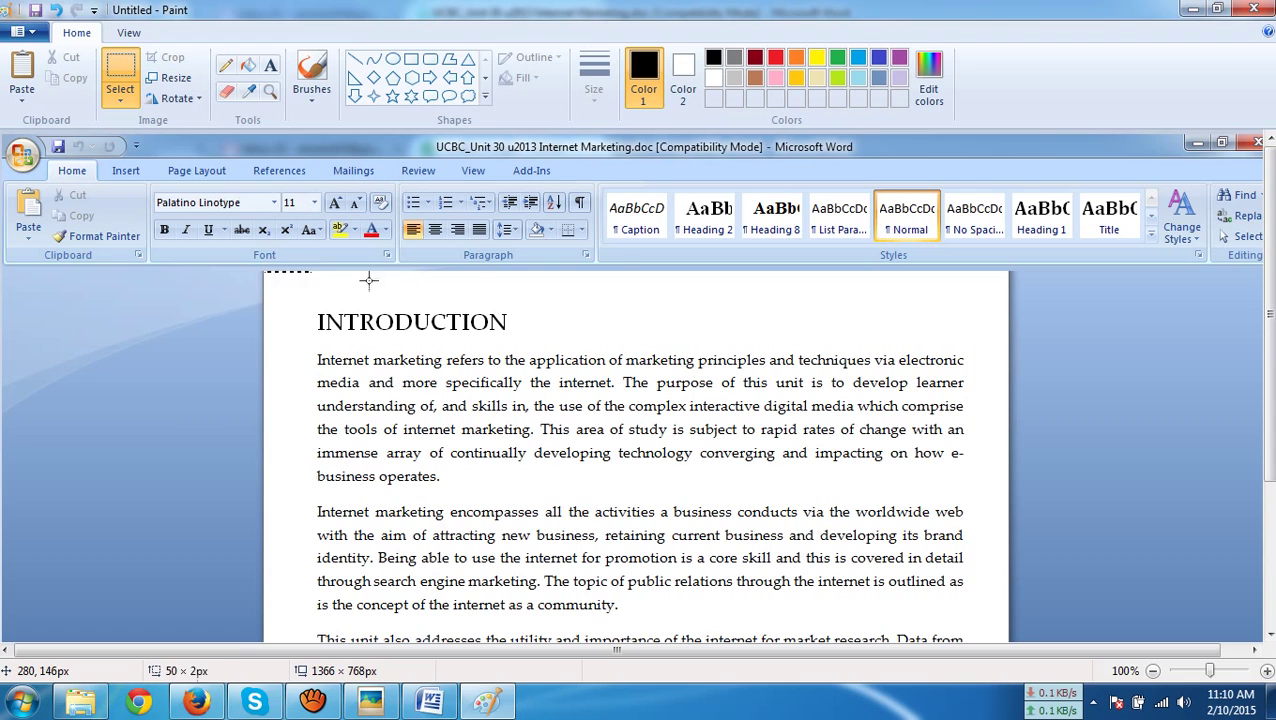
pyautogui.moveTo(369, 280)
pyautogui.mouseDown()
pyautogui.moveTo(991, 578)
pyautogui.moveTo(994, 558)
pyautogui.moveTo(1002, 640)
pyautogui.mouseUp()
pyautogui.rightClick(944, 569)
pyautogui.click(990, 438)
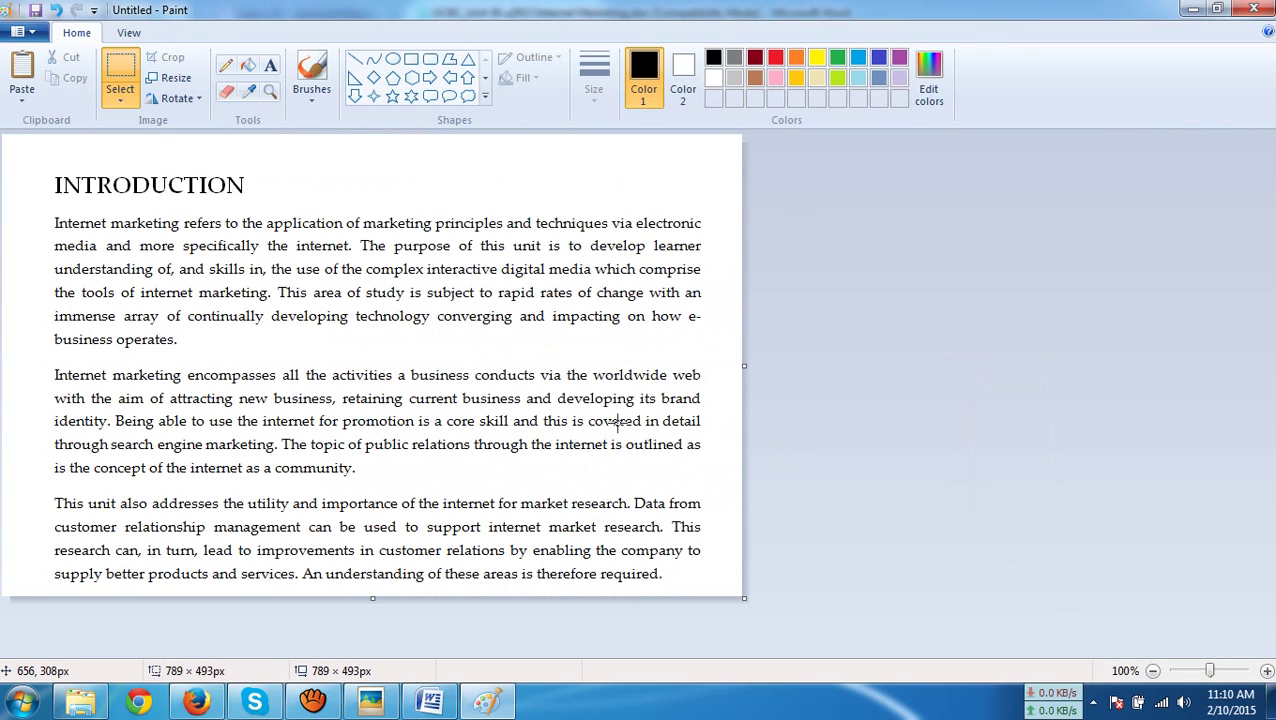
# Save the cropped image as protfulio.png on the Desktop
pyautogui.hotkey('ctrl', 's')
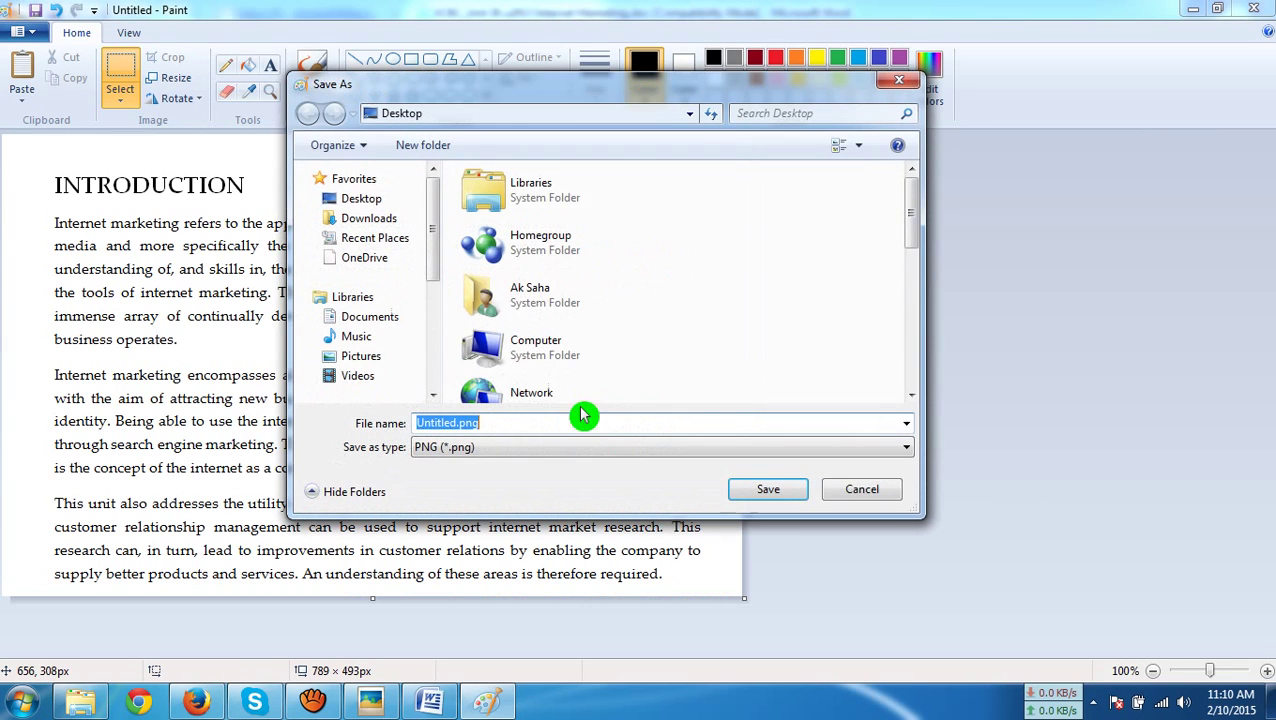
pyautogui.click(570, 430)
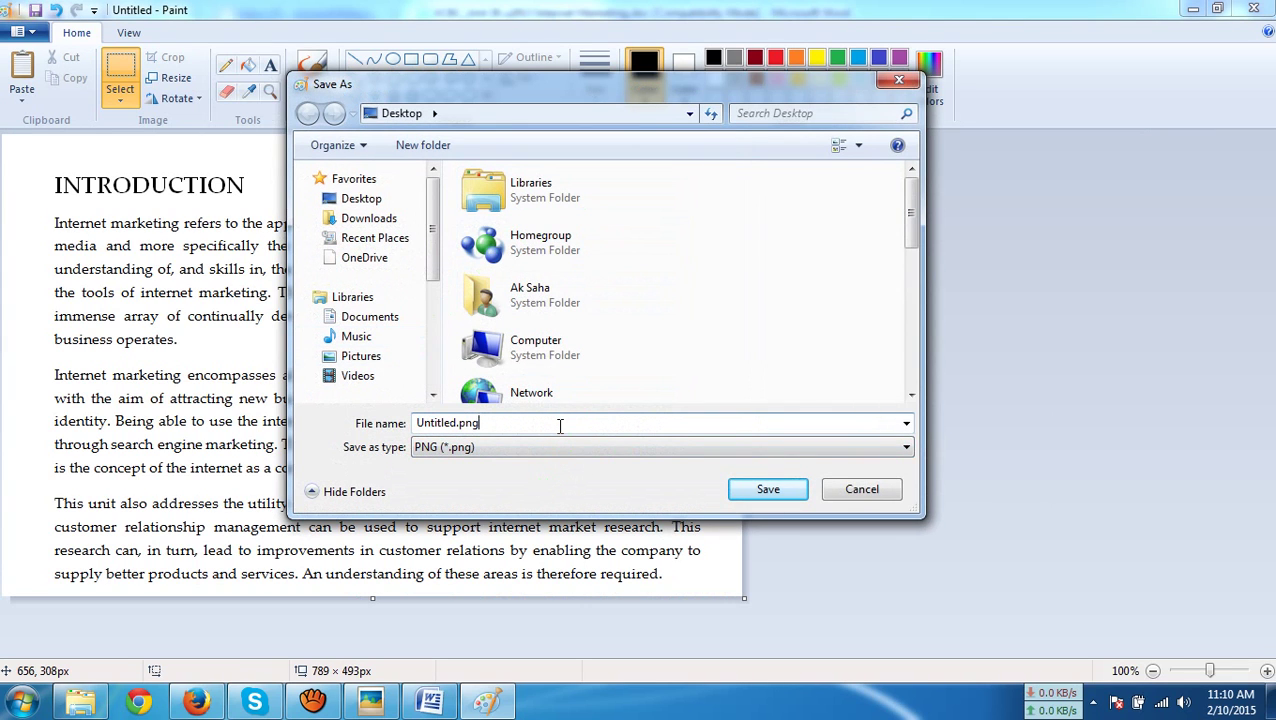
pyautogui.write('protfulio')
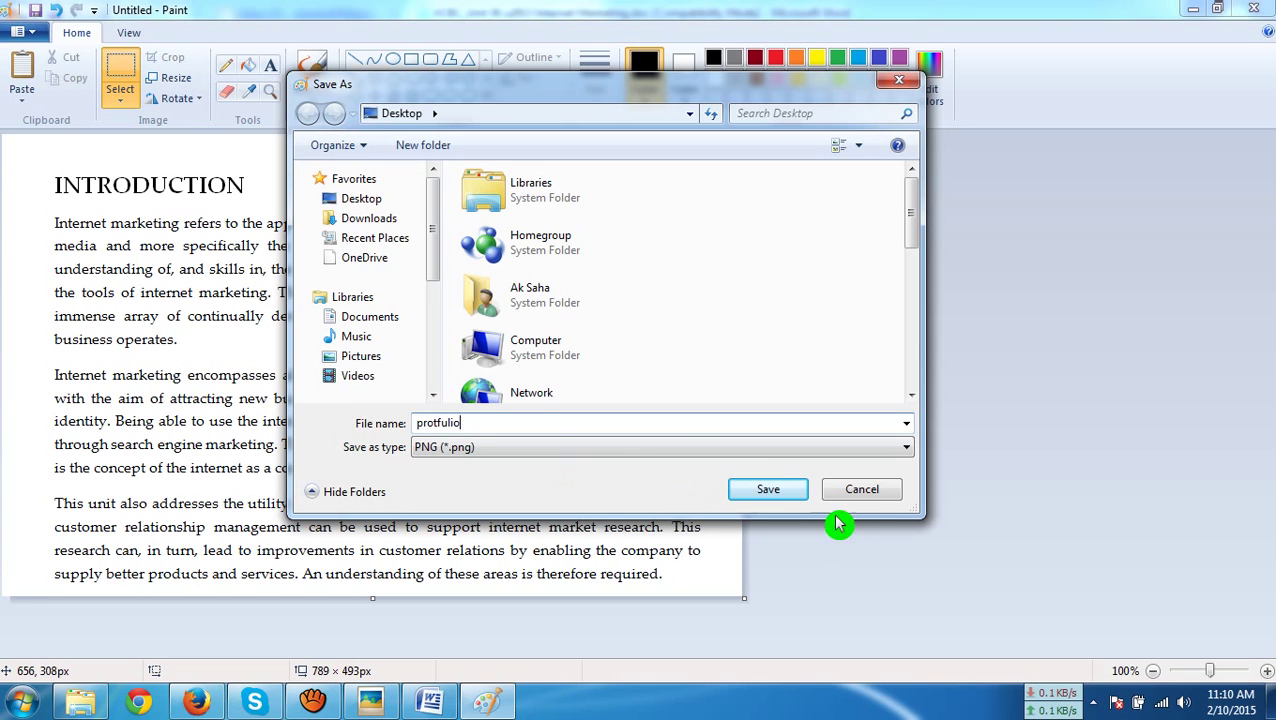
pyautogui.click(780, 493)
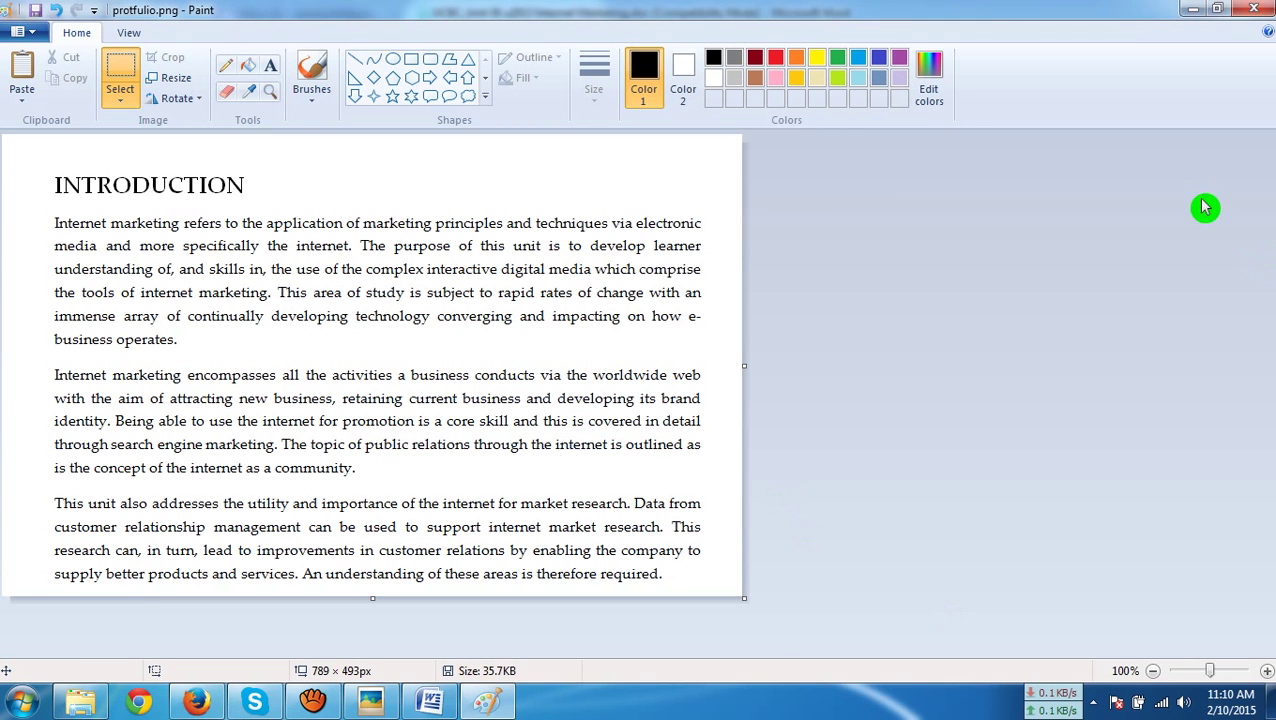
# Close Paint, the Internet Marketing document and the folder window to return to oDesk
pyautogui.click(1250, 10)
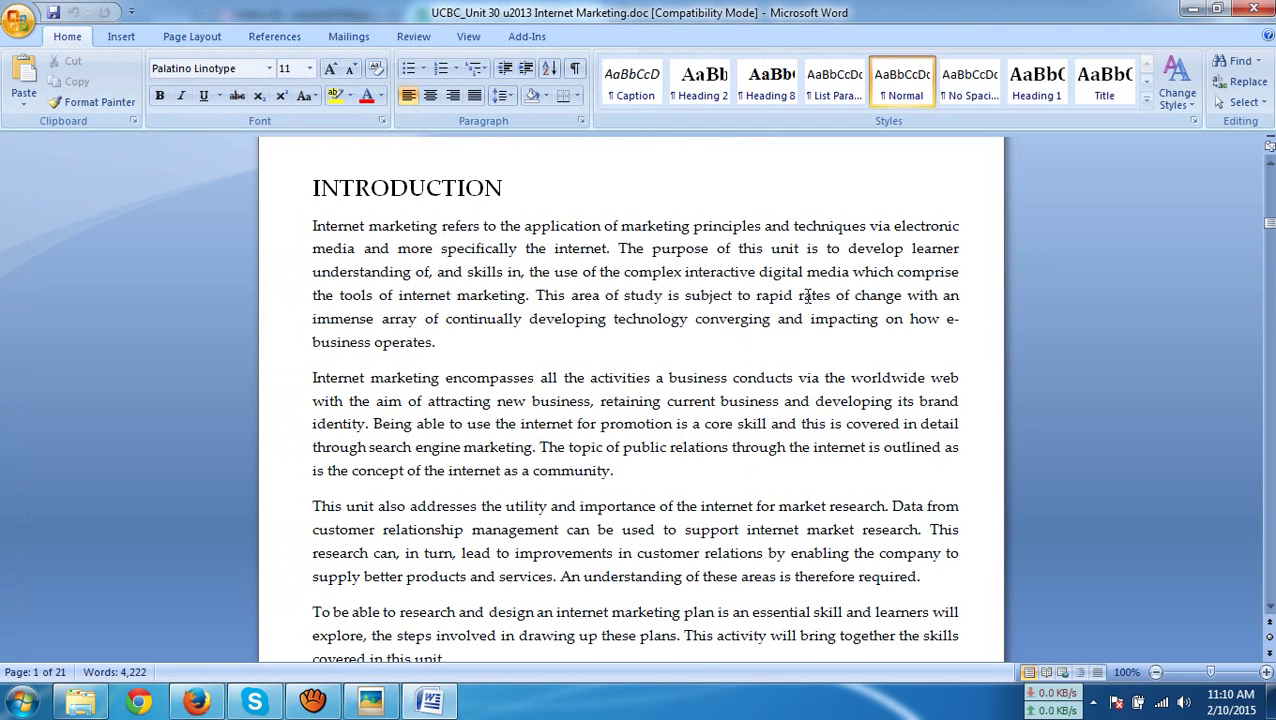
pyautogui.click(1253, 10)
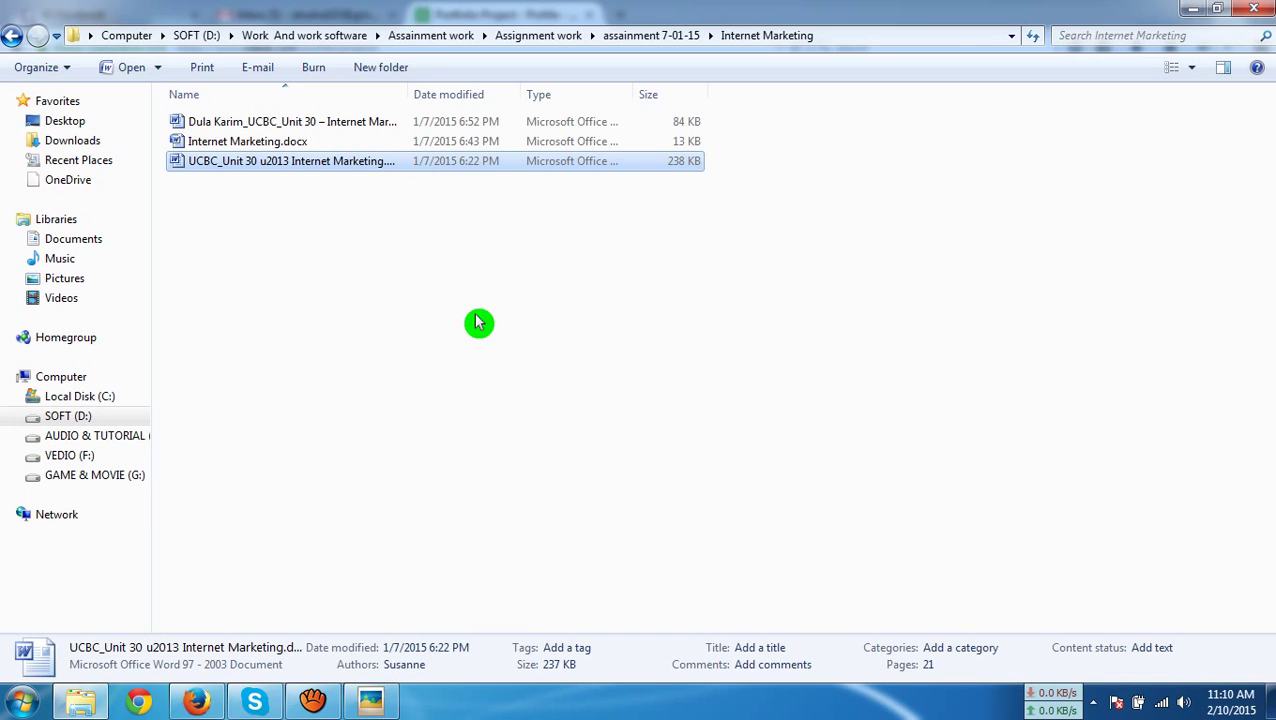
pyautogui.click(1256, 10)
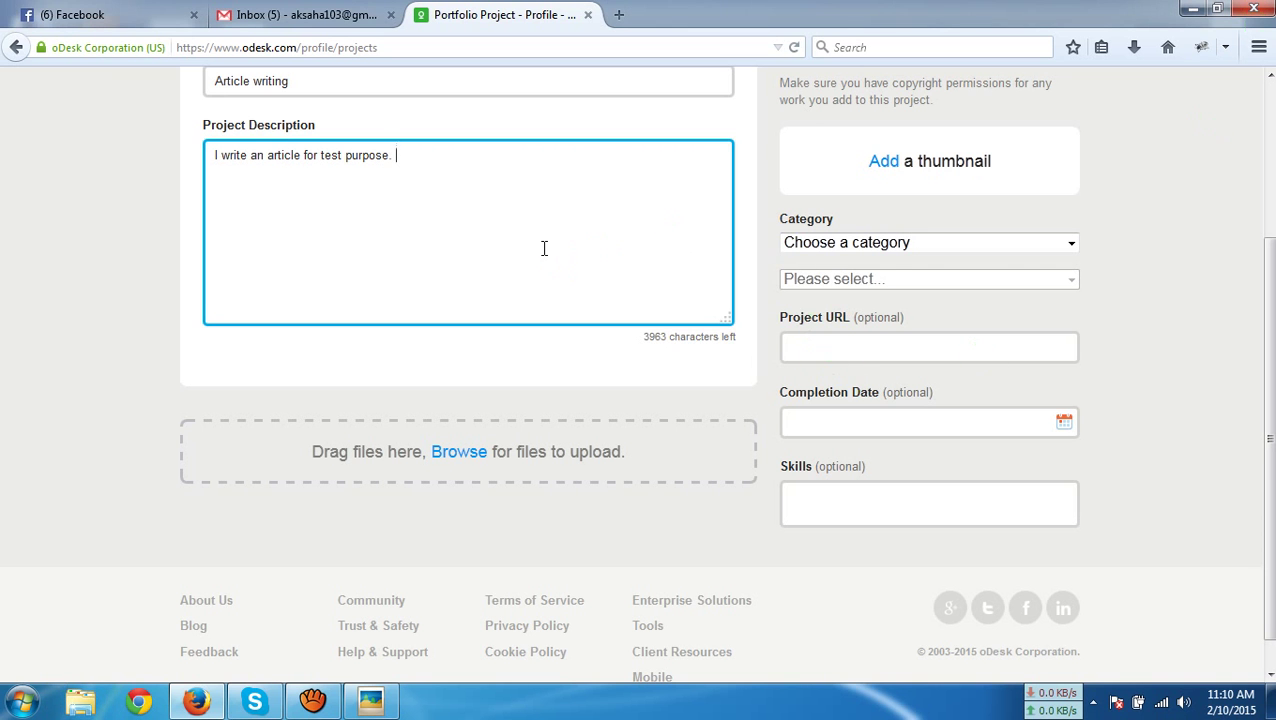
# Upload protfulio.png as the Article writing project's image
pyautogui.scroll(-1, 540, 260)
pyautogui.click(470, 420)
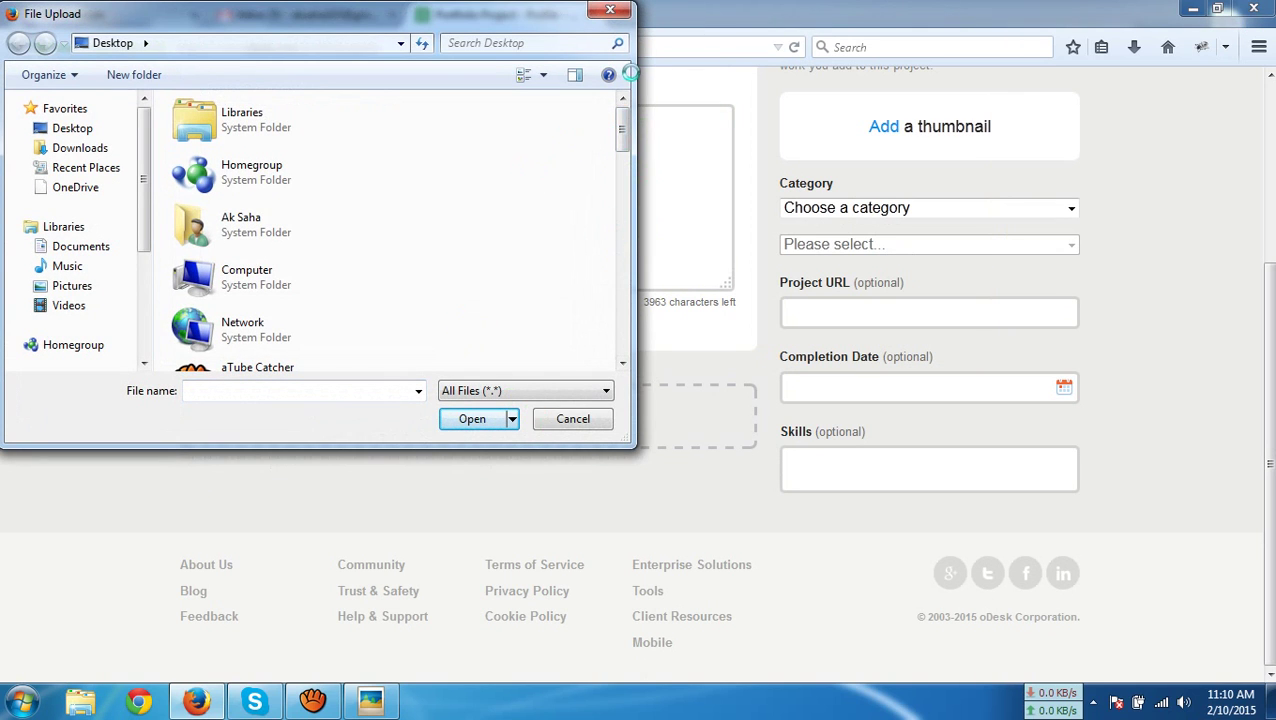
pyautogui.moveTo(628, 148); pyautogui.dragTo(632, 340)
pyautogui.doubleClick(273, 302)
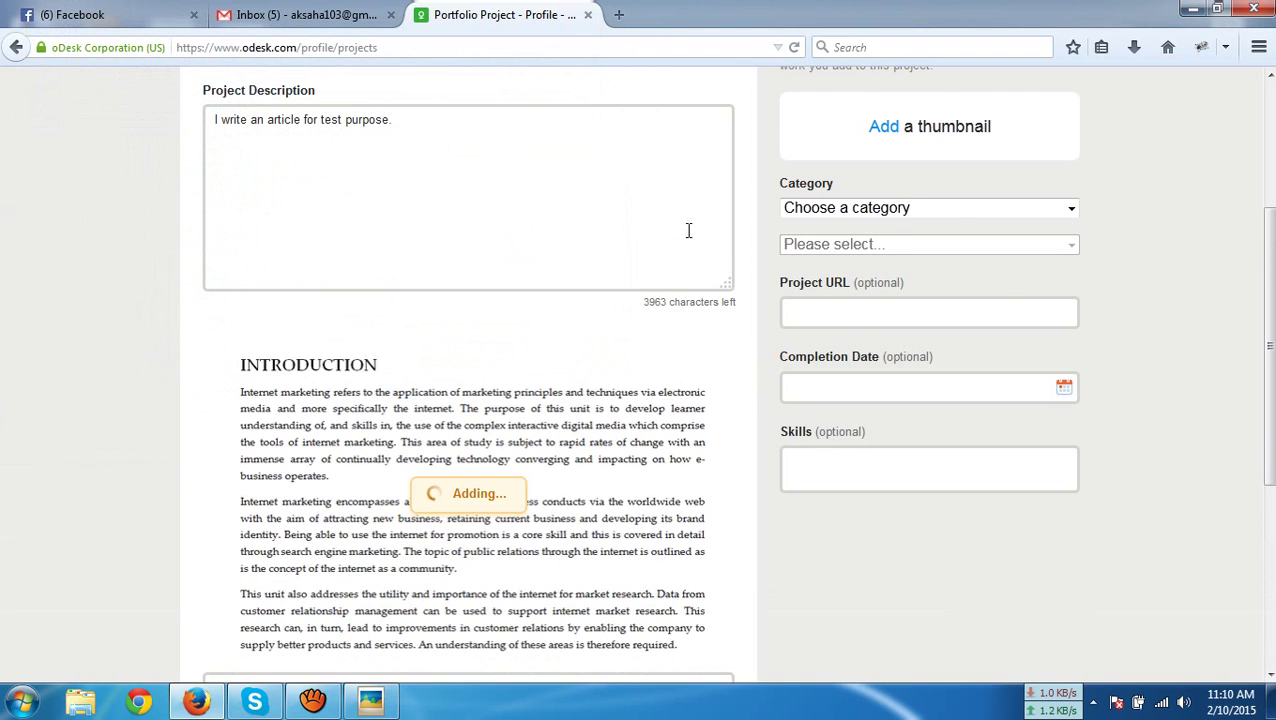
pyautogui.scroll(-3, 688, 230)
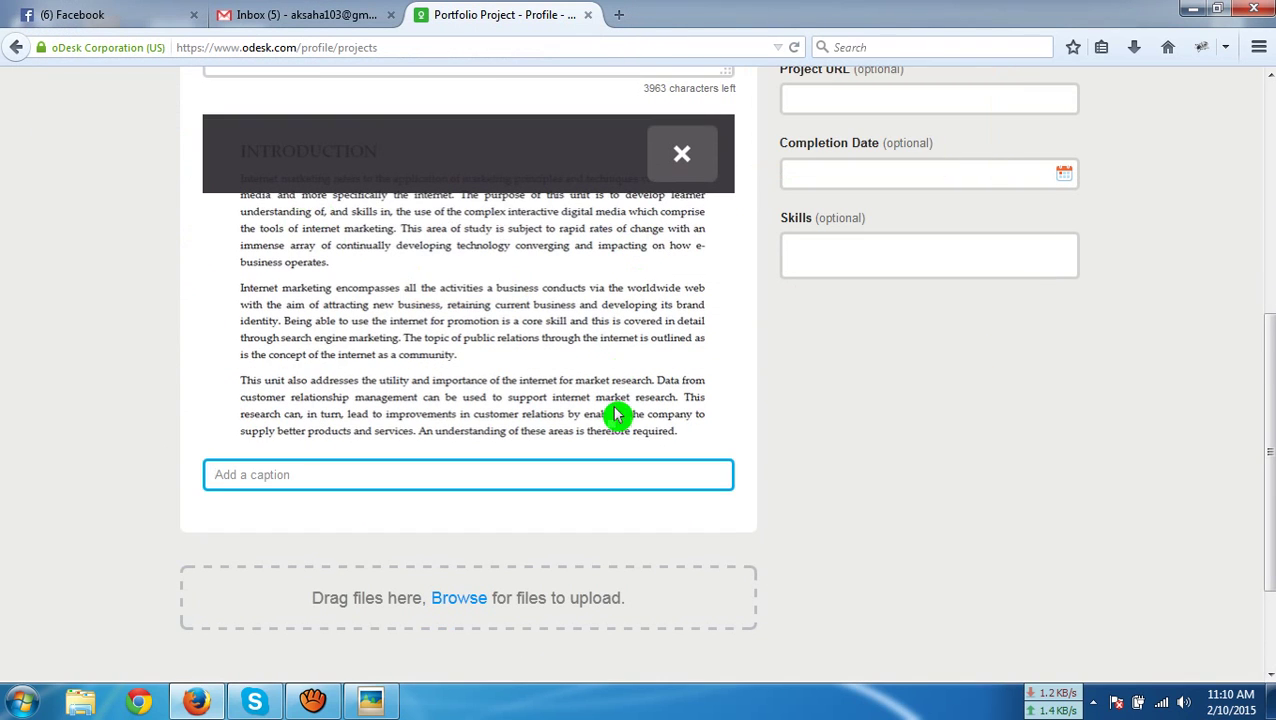
pyautogui.scroll(7, 886, 461)
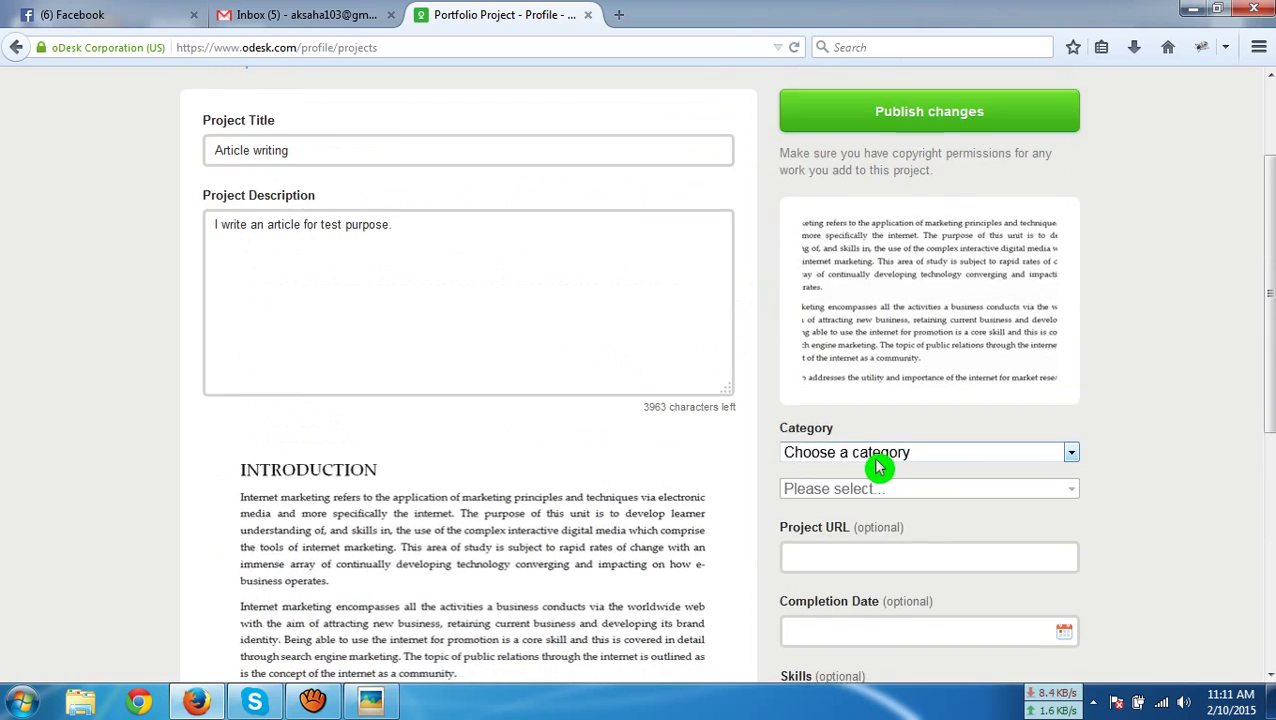
pyautogui.scroll(-8, 877, 464)
# Caption the uploaded image 'Article writing'
pyautogui.click(406, 366)
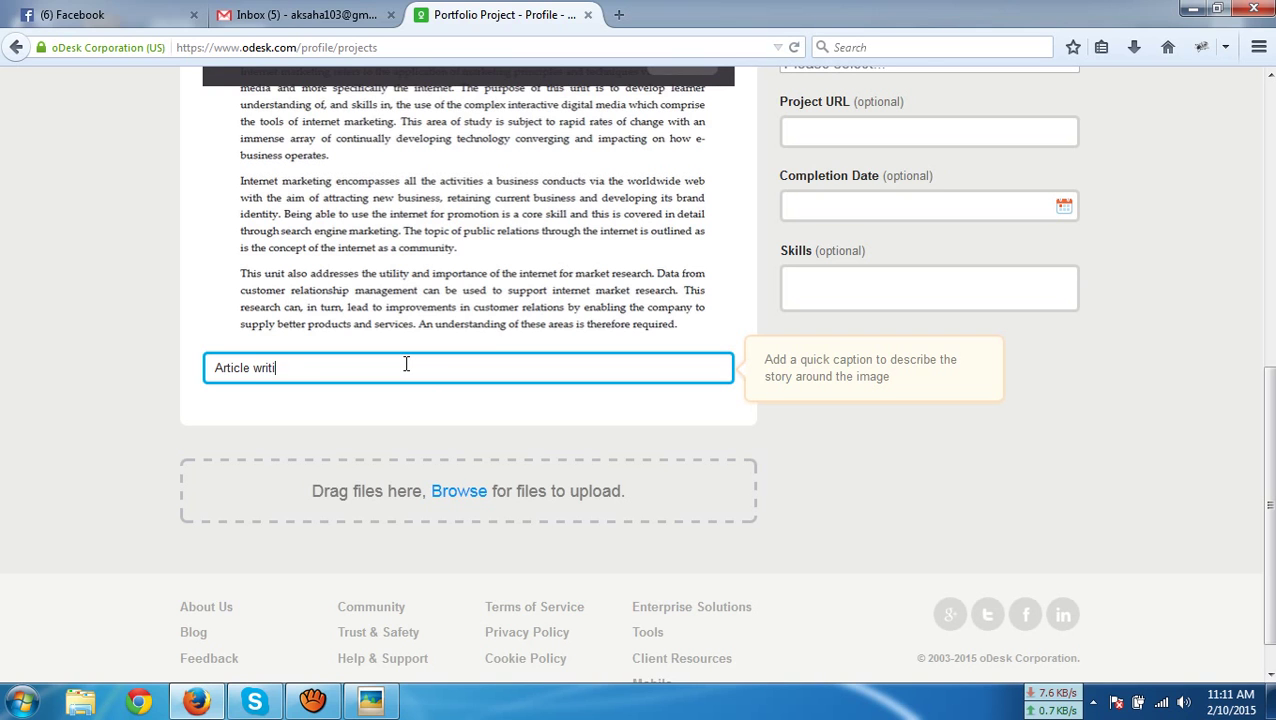
pyautogui.scroll(4, 938, 526)
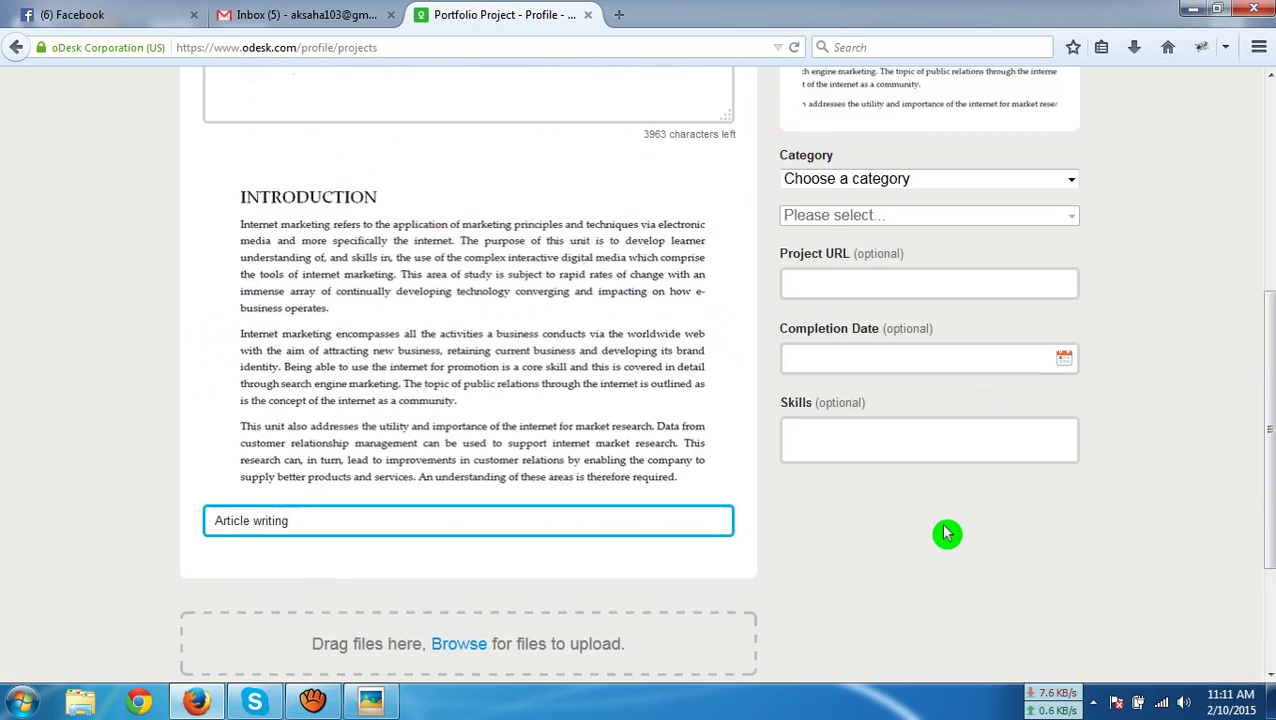
pyautogui.scroll(-5, 409, 592)
pyautogui.scroll(4, 974, 490)
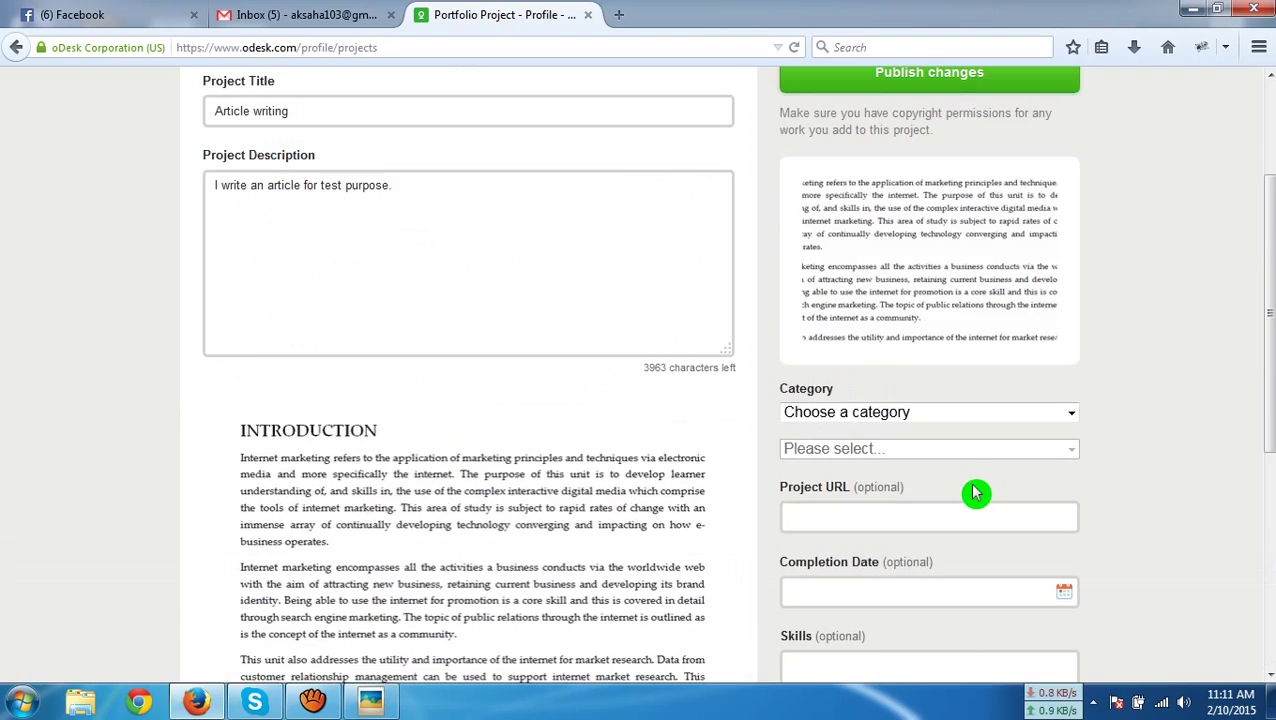
pyautogui.scroll(-2, 1068, 290)
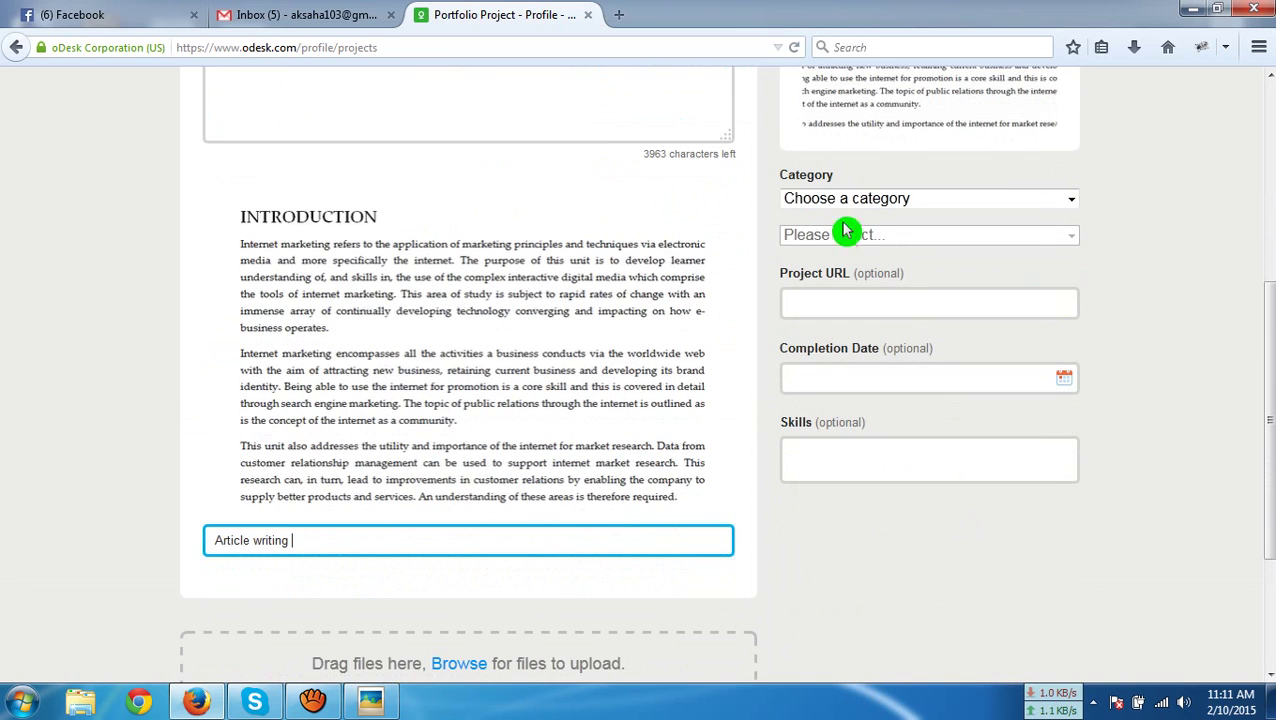
# Classify the project under Writing & Translation › Blog & Article Writing, completed Feb 10, 2015
pyautogui.click(1070, 202)
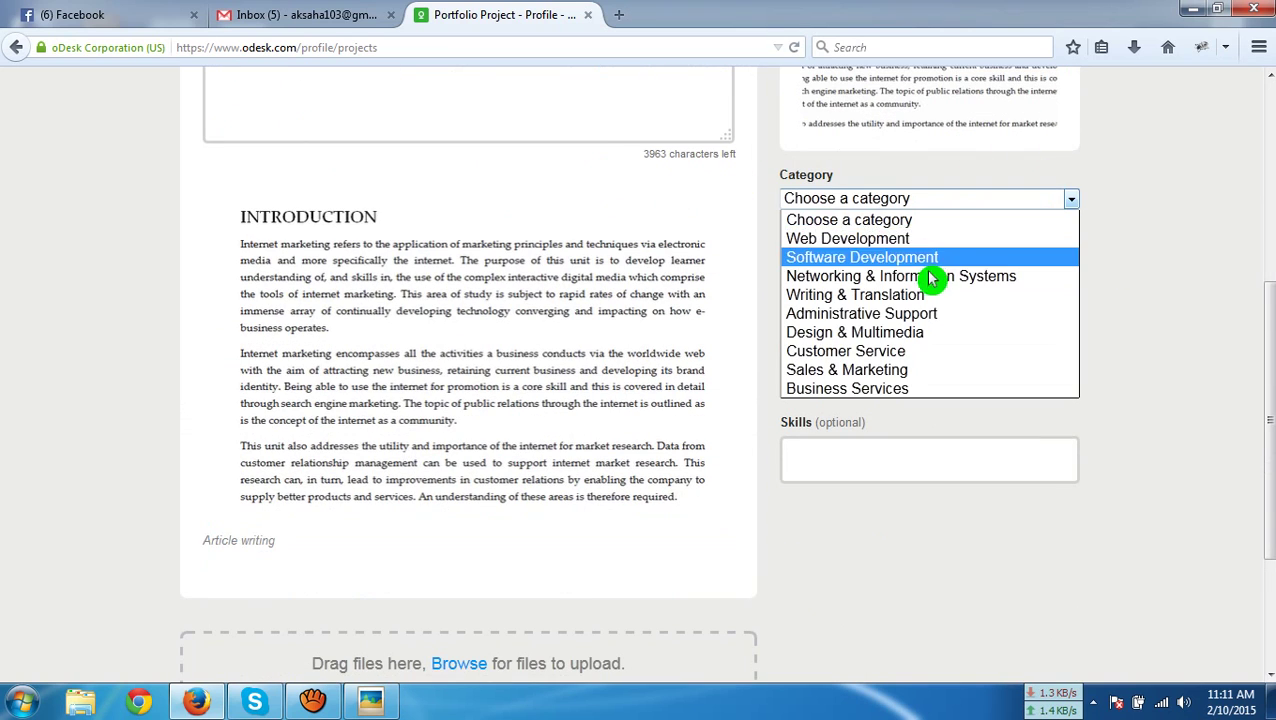
pyautogui.click(912, 303)
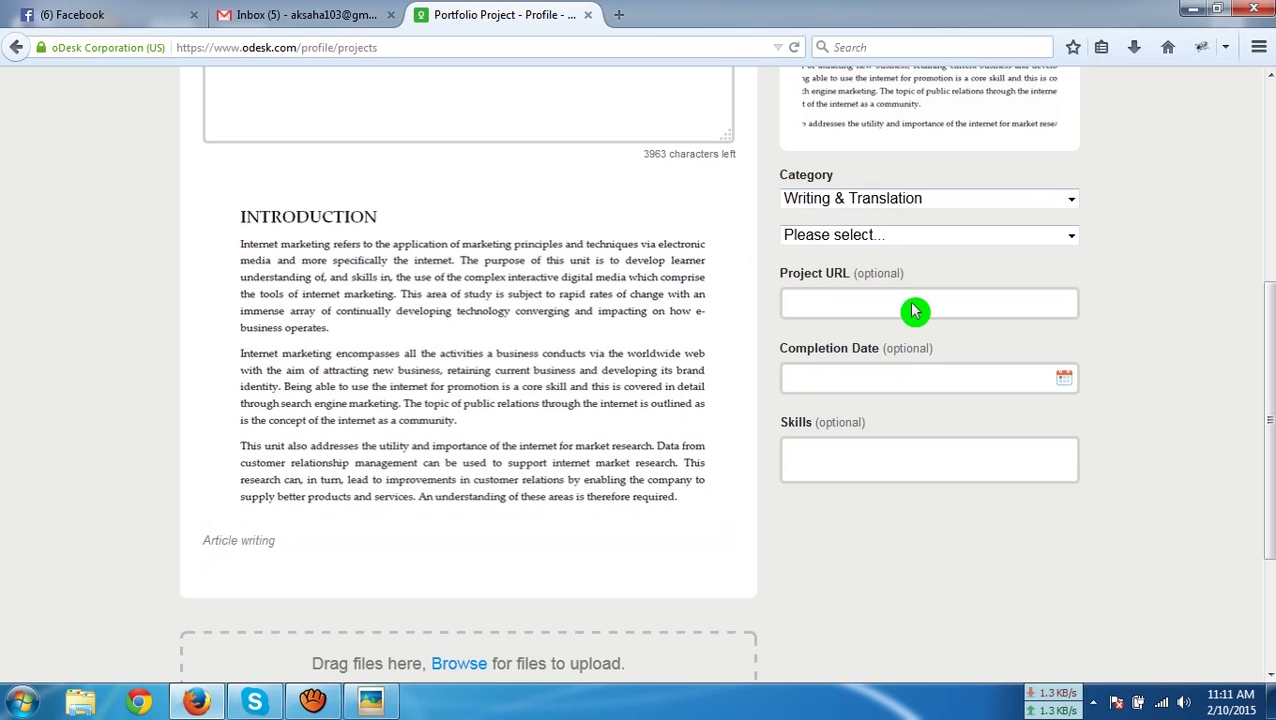
pyautogui.click(1006, 240)
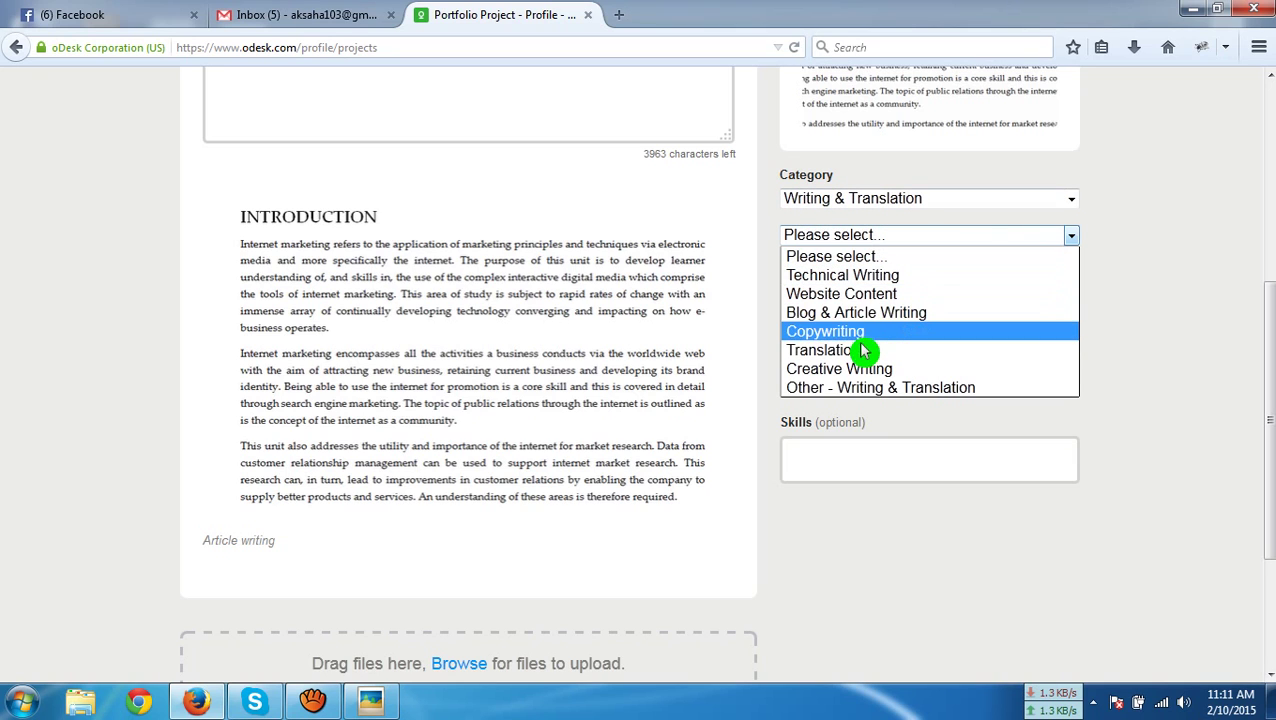
pyautogui.click(888, 313)
pyautogui.click(896, 297)
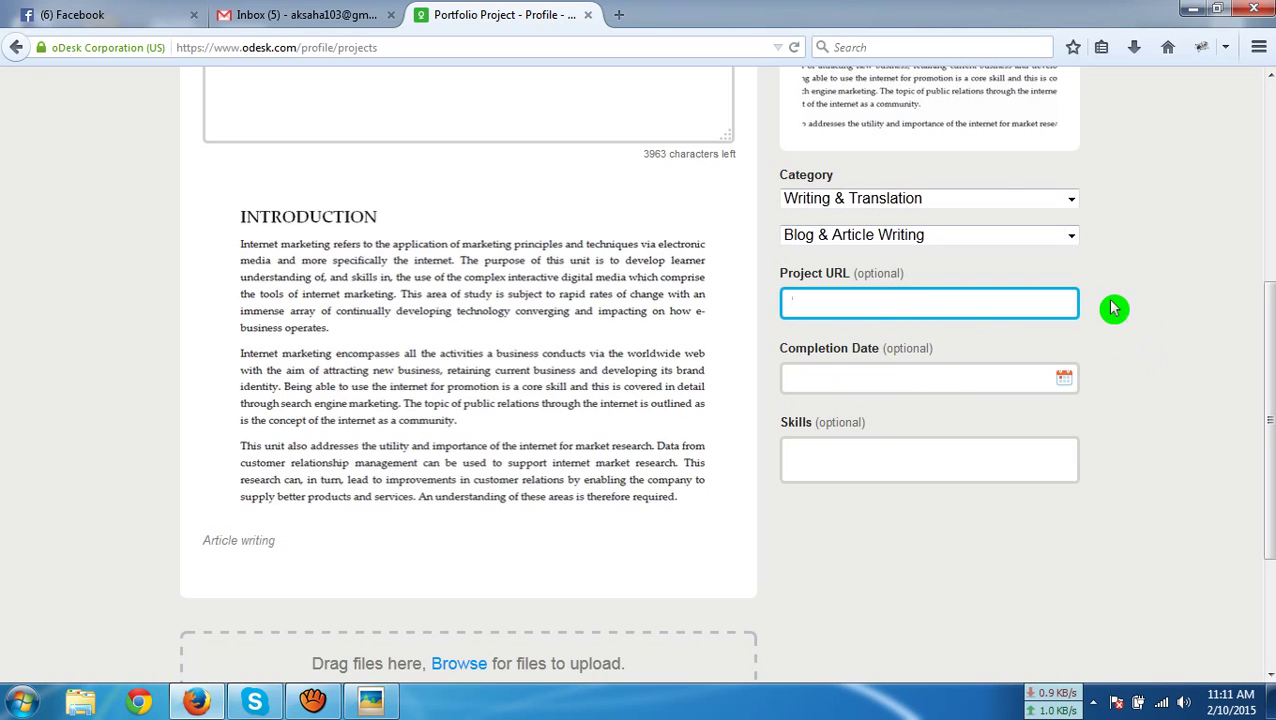
pyautogui.scroll(-3, 1114, 309)
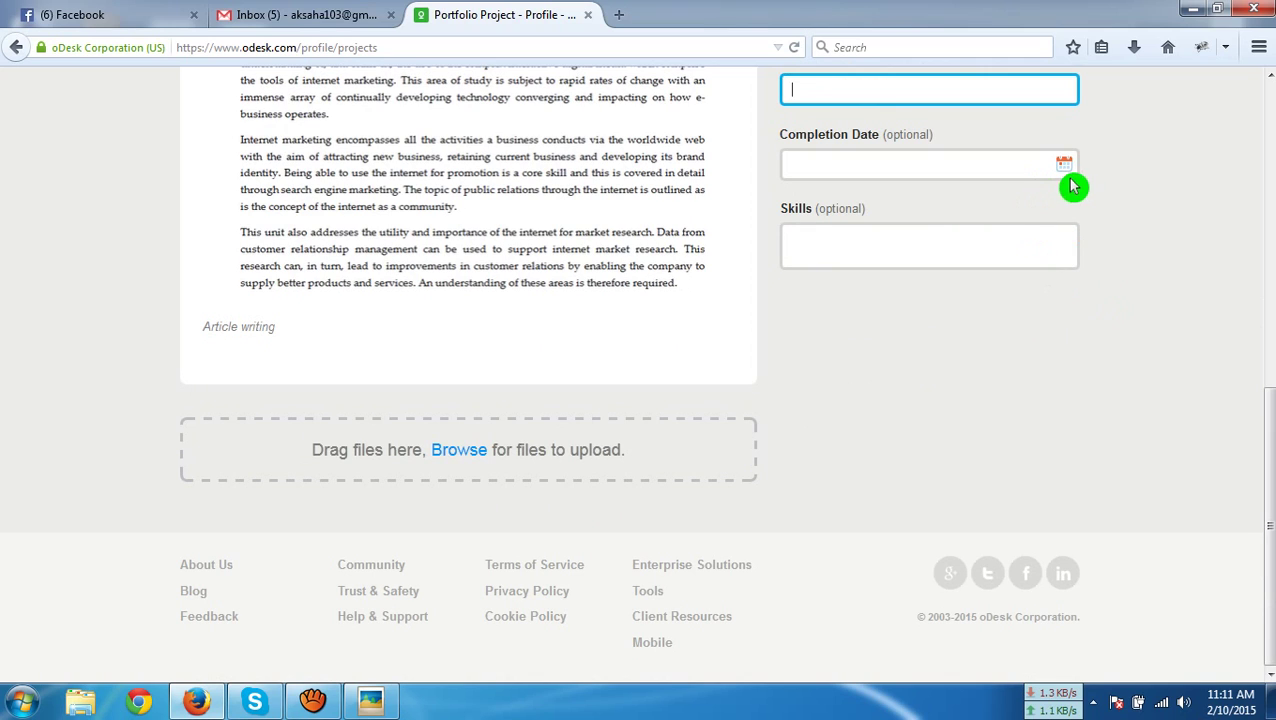
pyautogui.click(1063, 170)
pyautogui.click(832, 321)
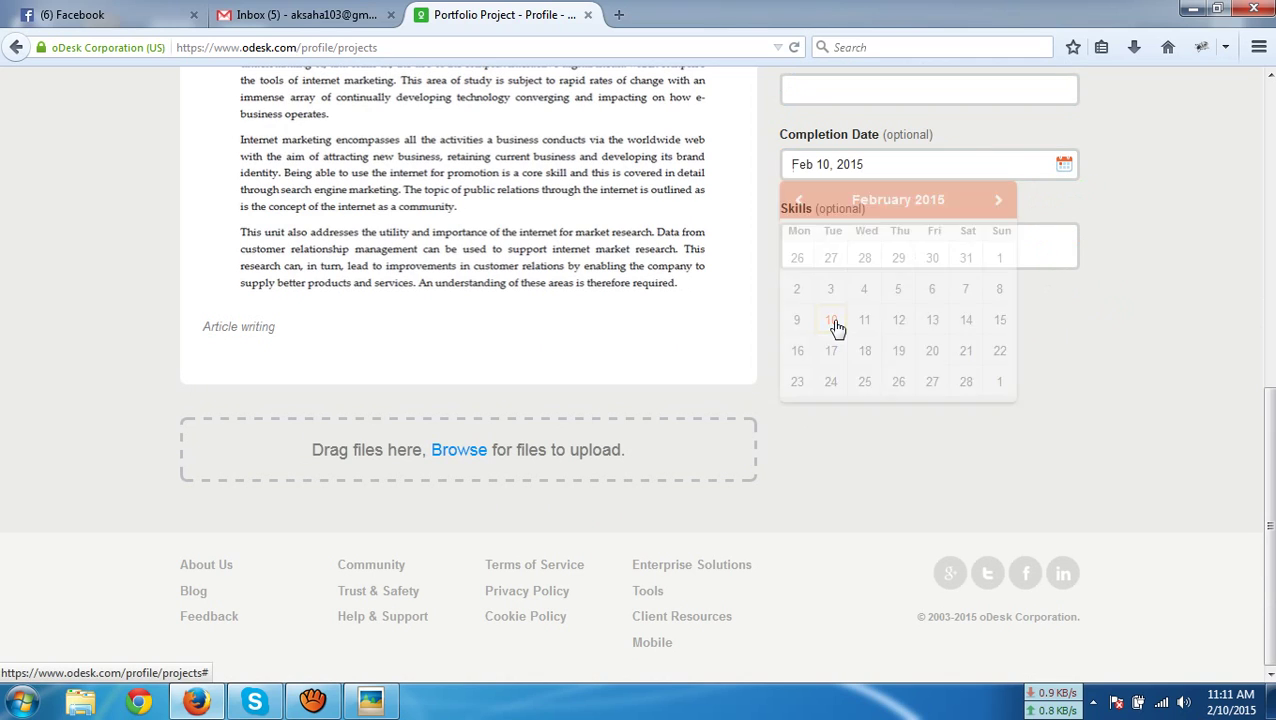
# Search skills for 'Ms word' and add ms-office-365 as a project skill
pyautogui.click(1037, 265)
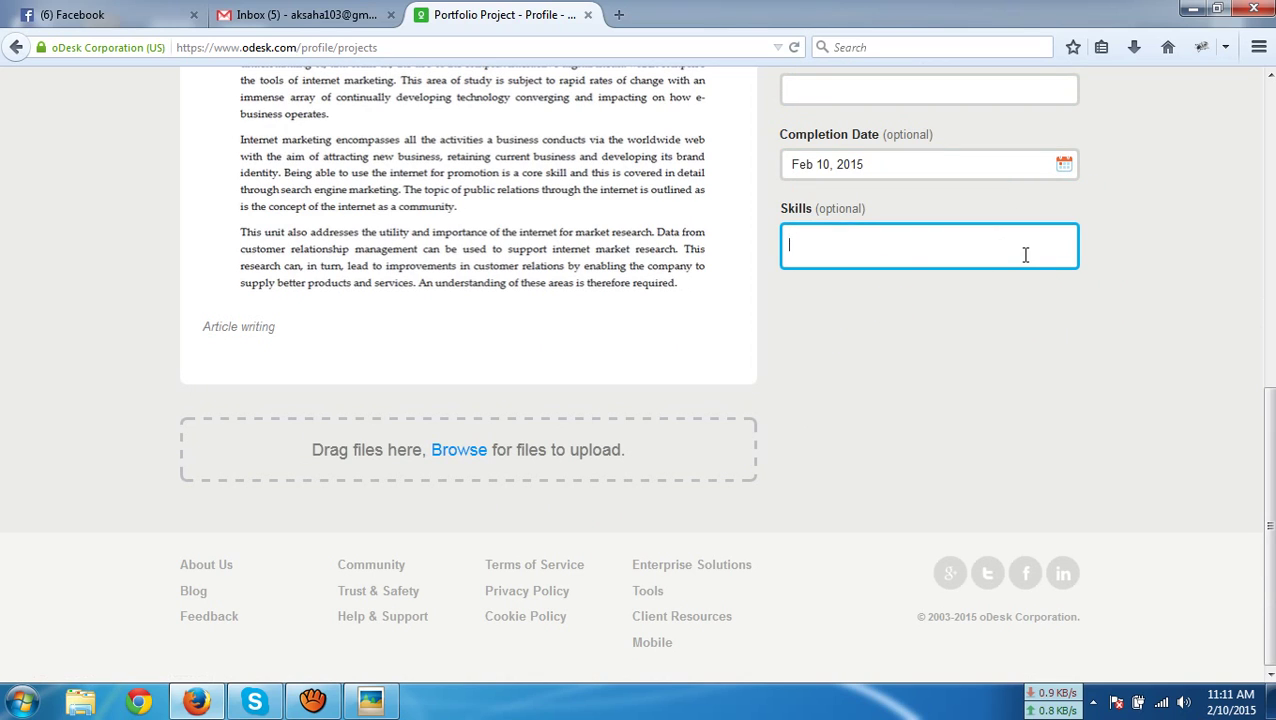
pyautogui.write('m')
pyautogui.press('BackSpace')
pyautogui.write('Ms w')
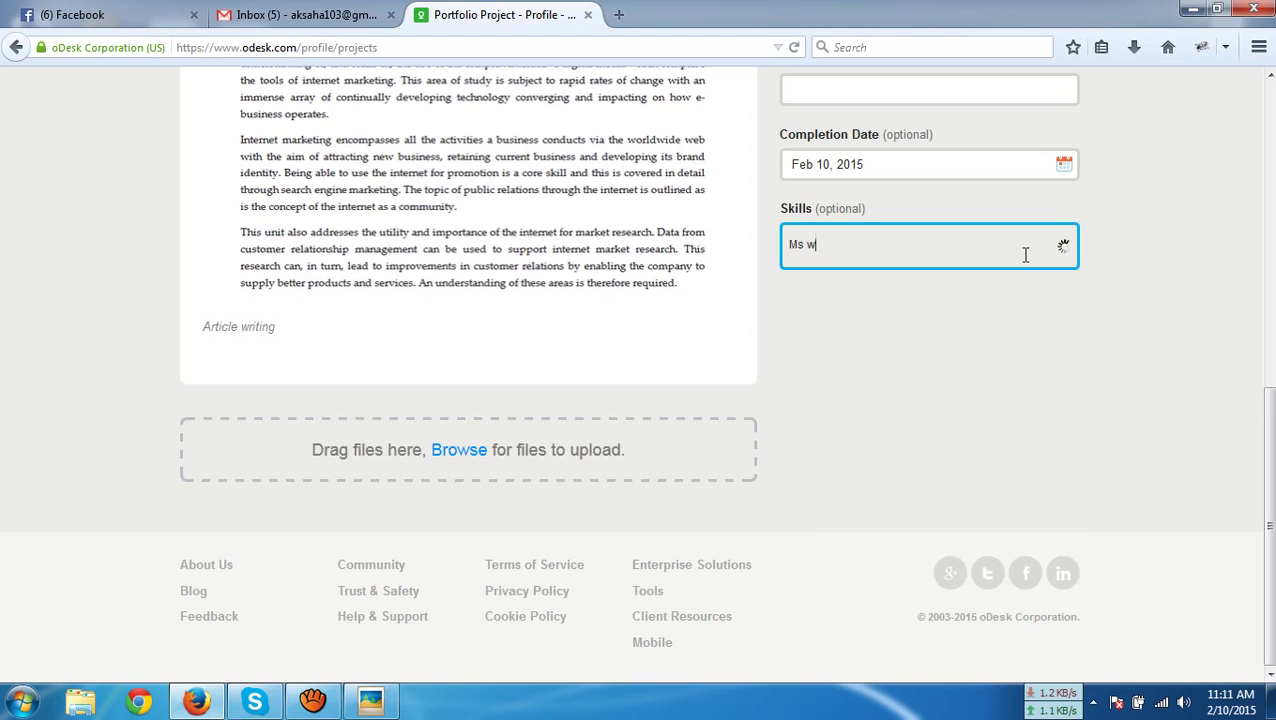
pyautogui.write('ord')
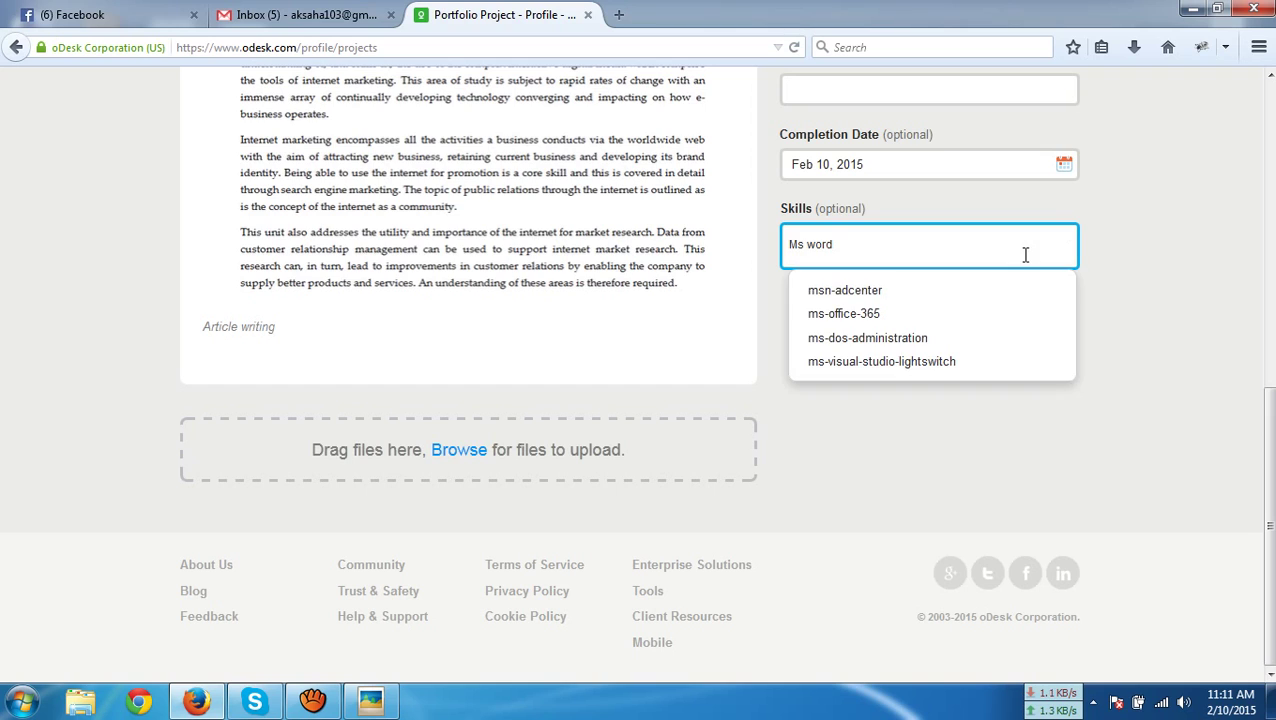
pyautogui.click(999, 320)
pyautogui.click(918, 322)
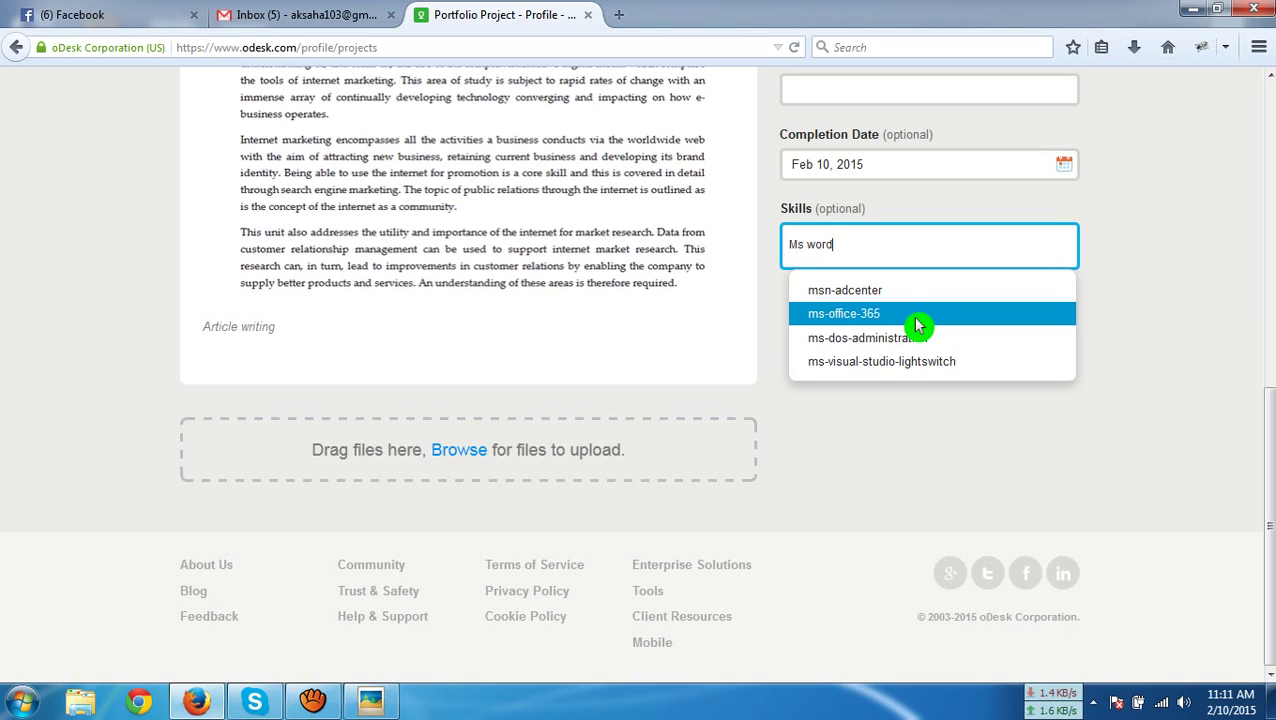
pyautogui.click(916, 320)
# Search 'Articl' and add article-writing as the second project skill
pyautogui.click(927, 258)
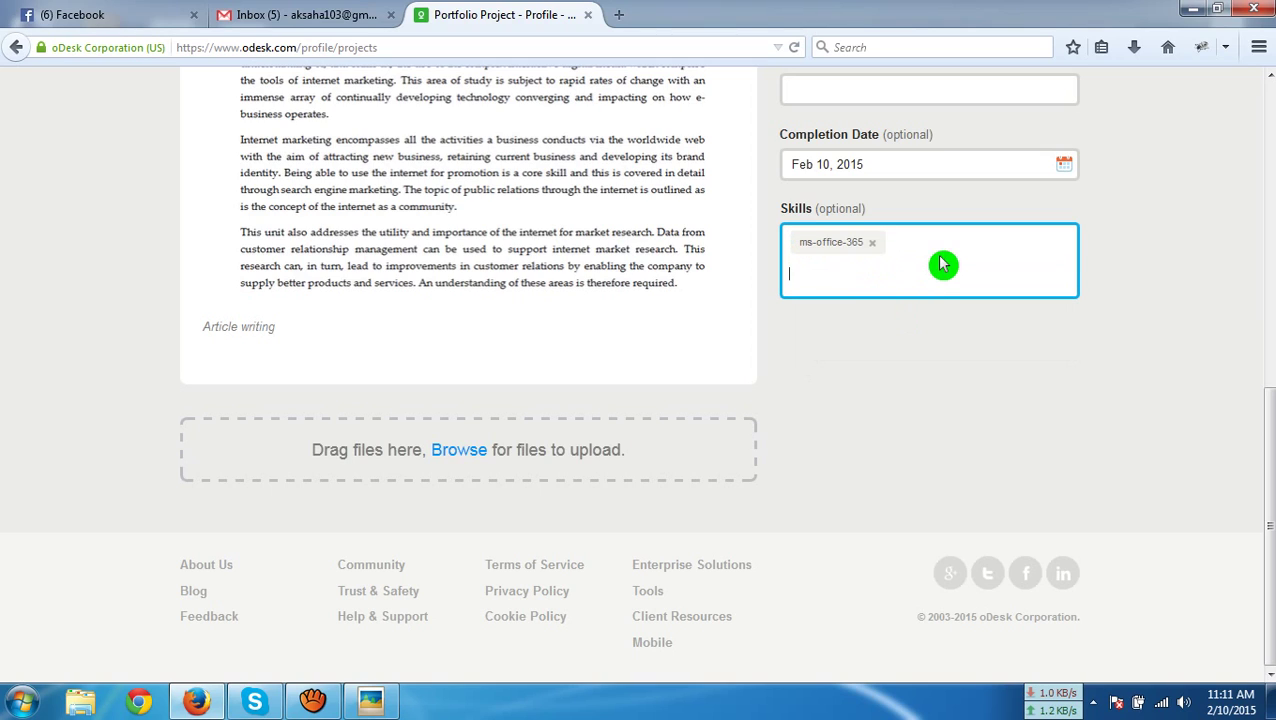
pyautogui.write('a')
pyautogui.press('BackSpace')
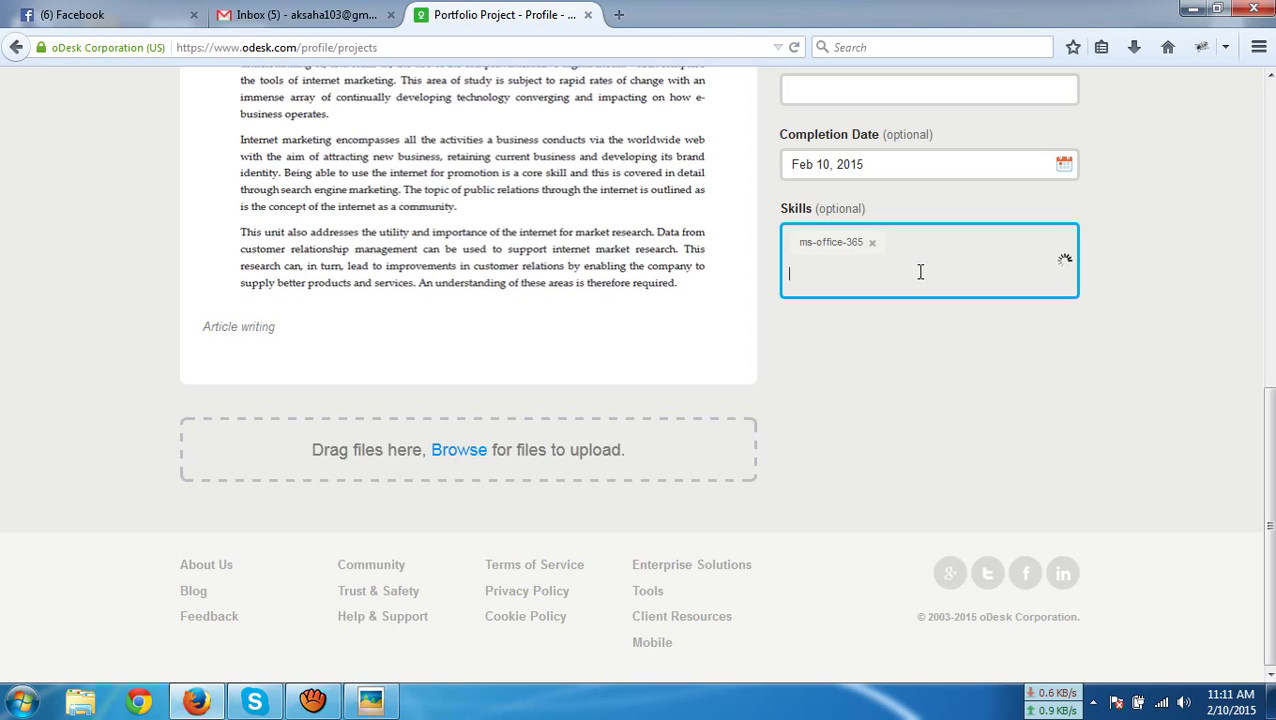
pyautogui.write('Article writing')
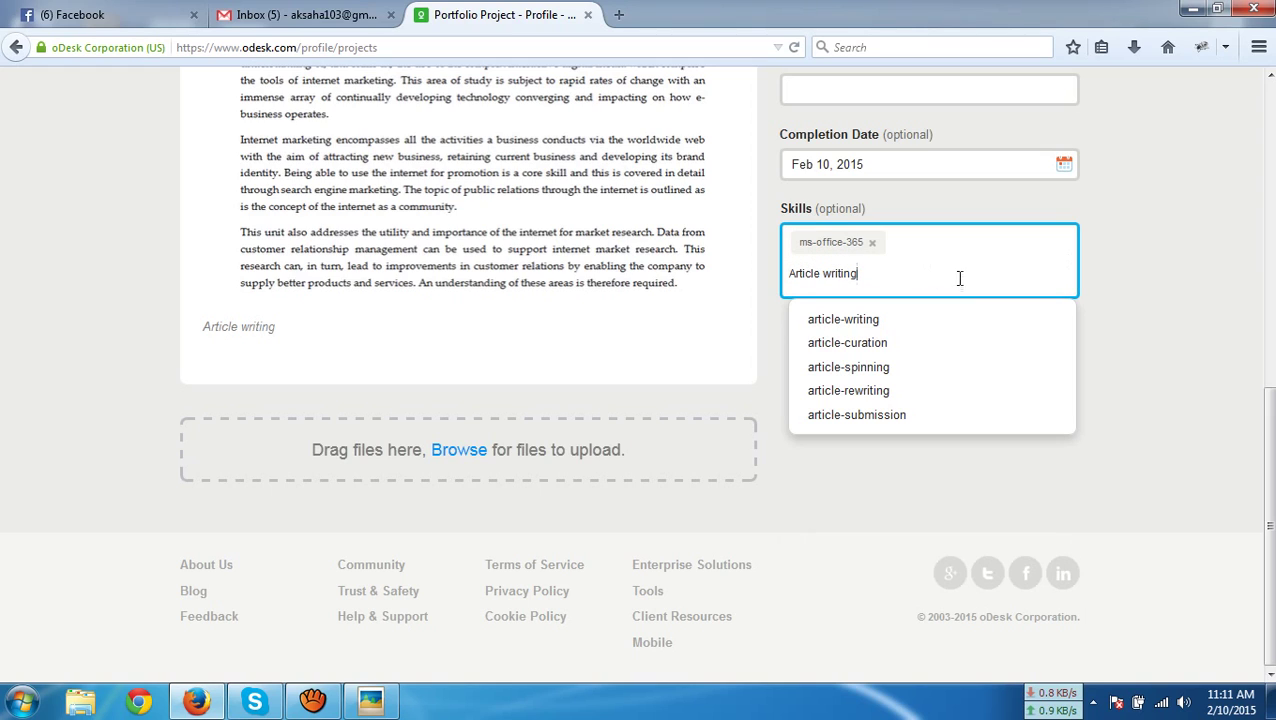
pyautogui.click(904, 319)
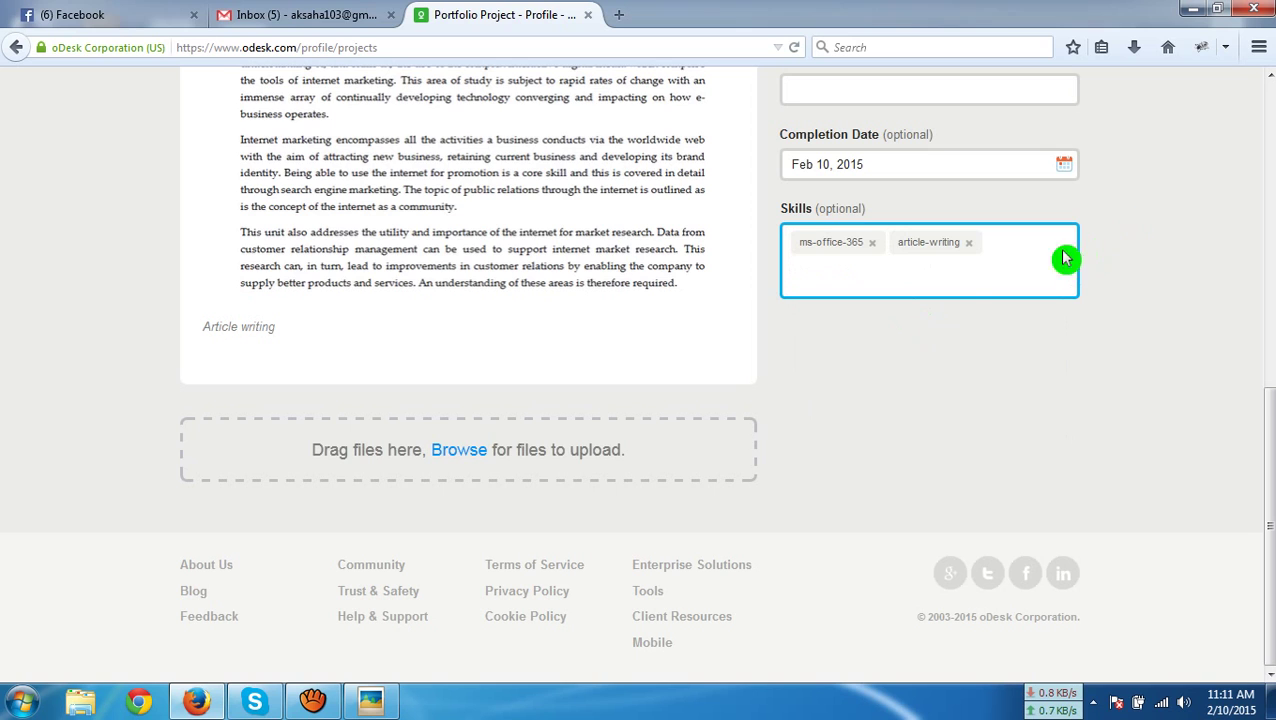
pyautogui.scroll(10, 1188, 348)
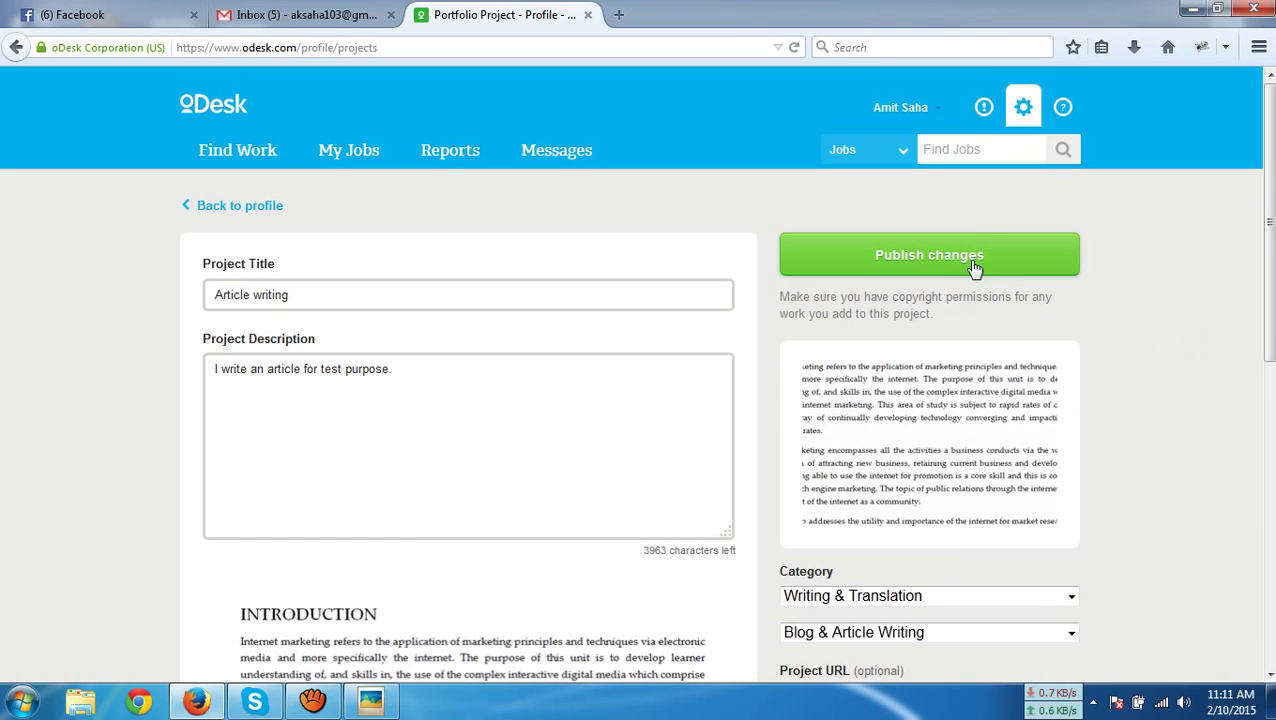
# Publish the Article writing project and check it appears in the profile's Portfolio section
pyautogui.click(994, 250)
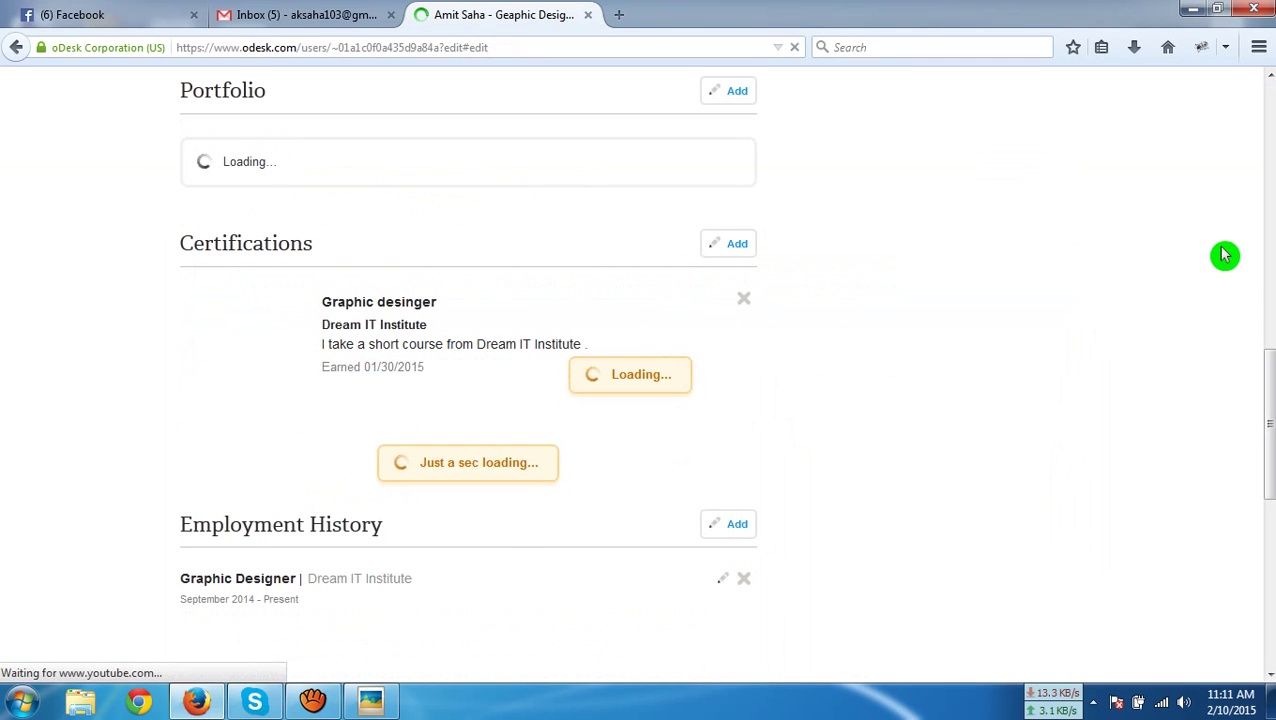
pyautogui.scroll(-9, 976, 322)
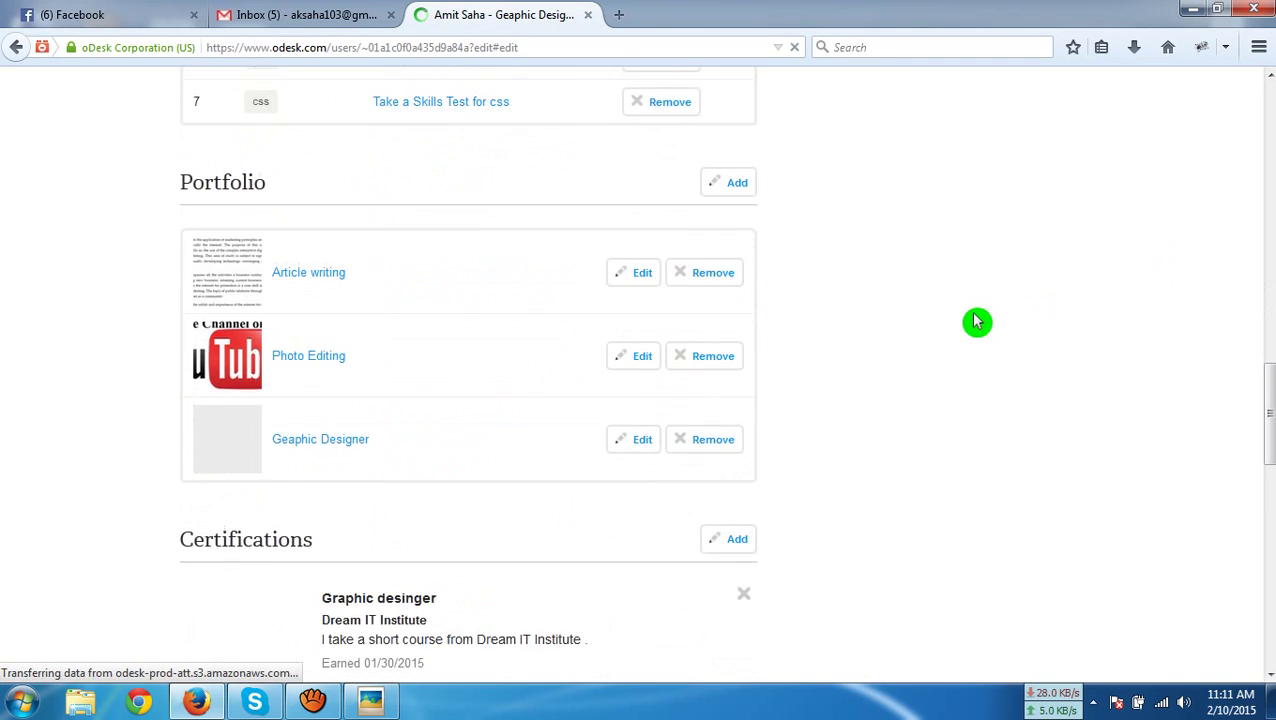
pyautogui.scroll(4, 976, 322)
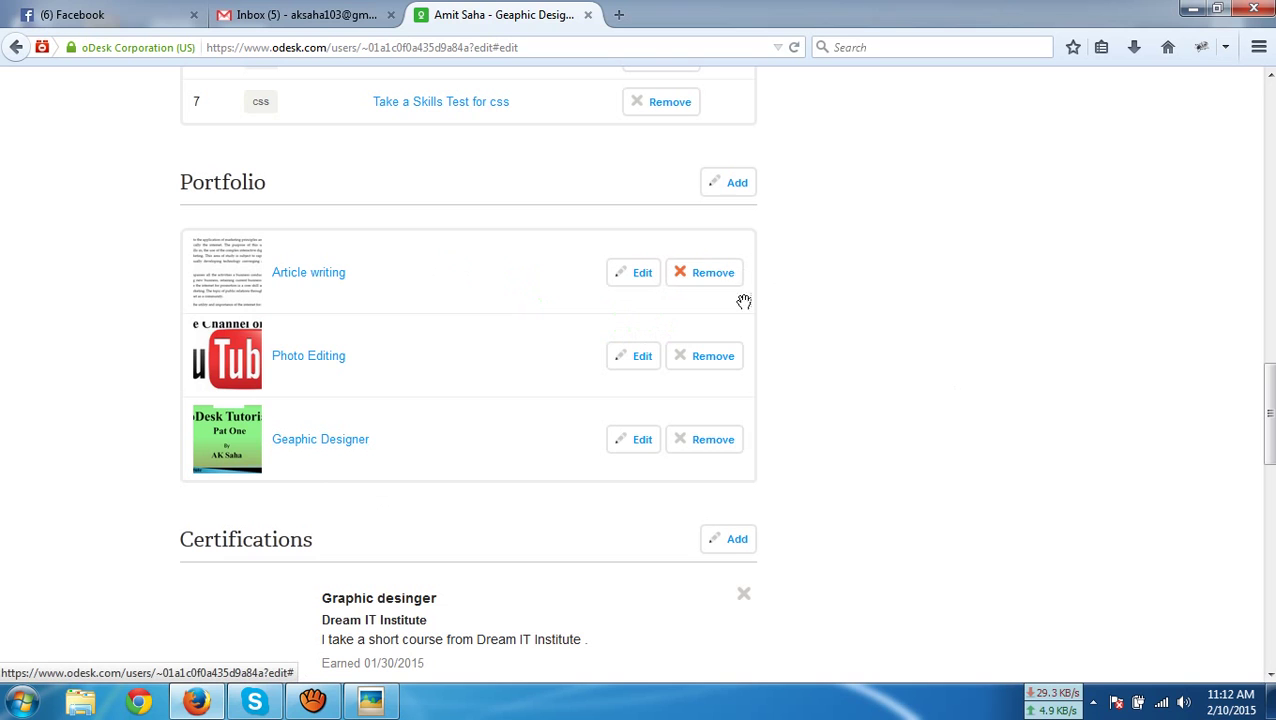
pyautogui.scroll(-8, 466, 416)
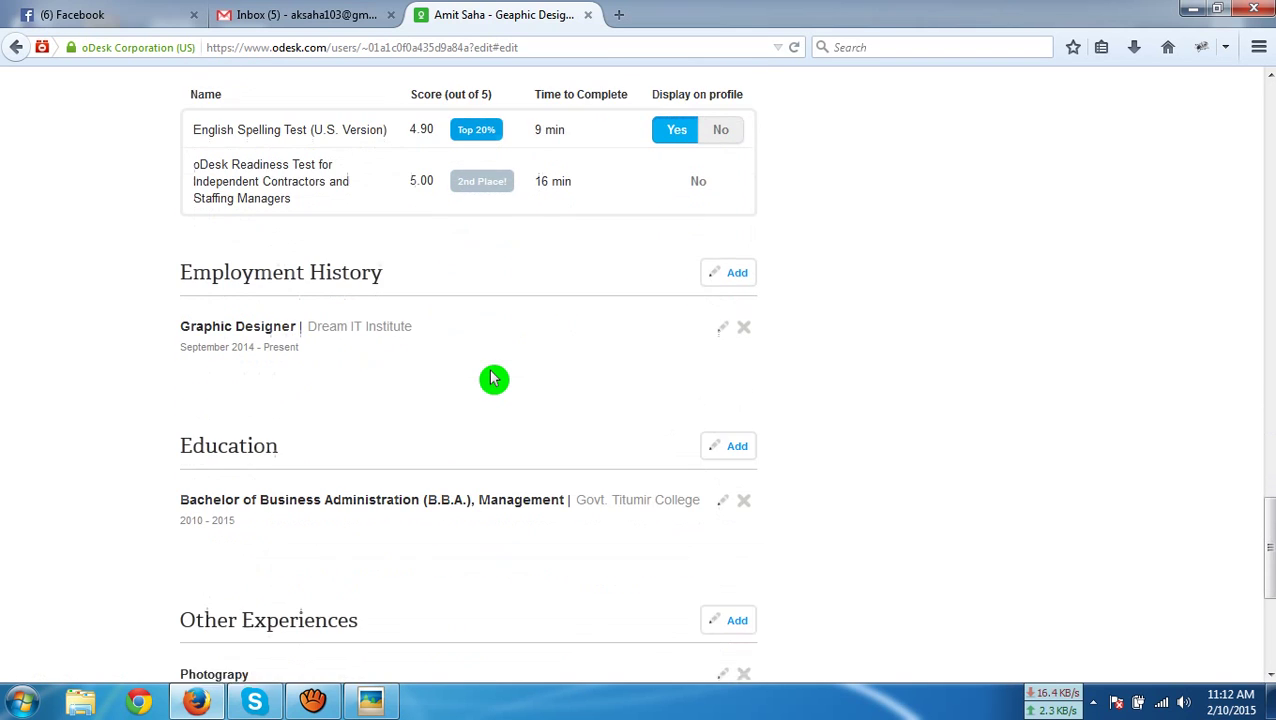
pyautogui.scroll(-3, 493, 378)
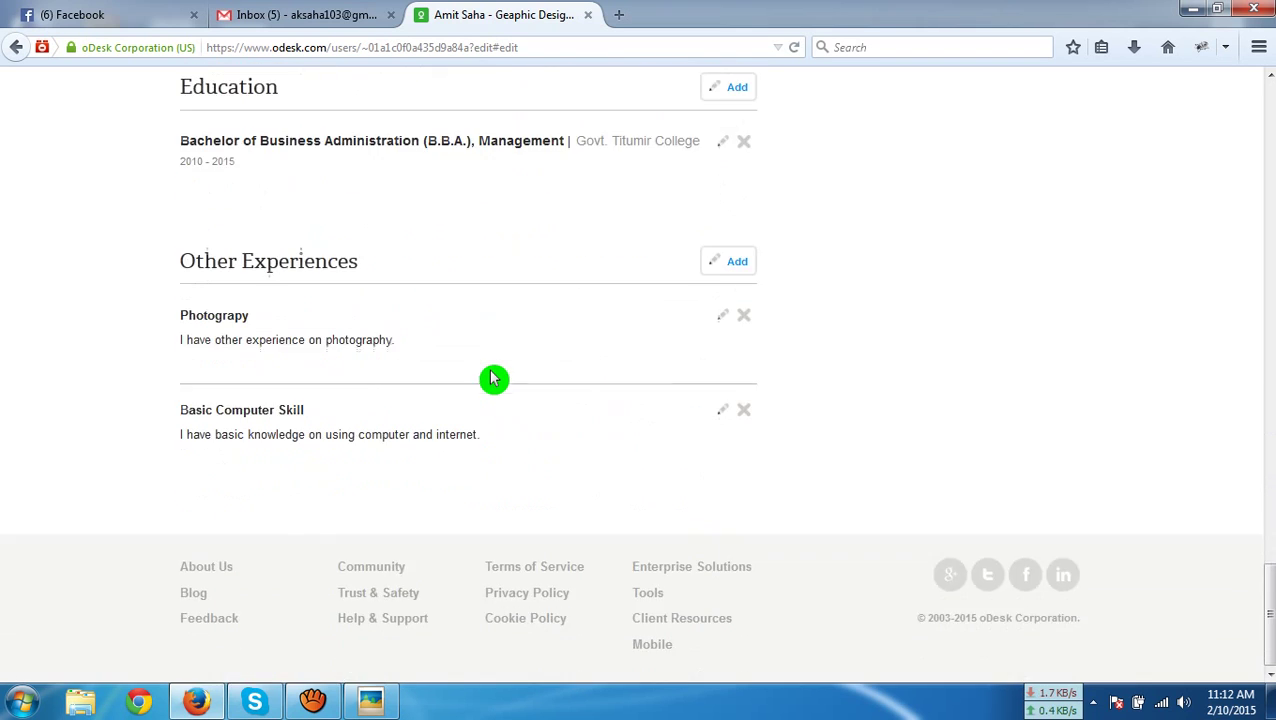
pyautogui.scroll(10, 493, 378)
pyautogui.scroll(10, 493, 378)
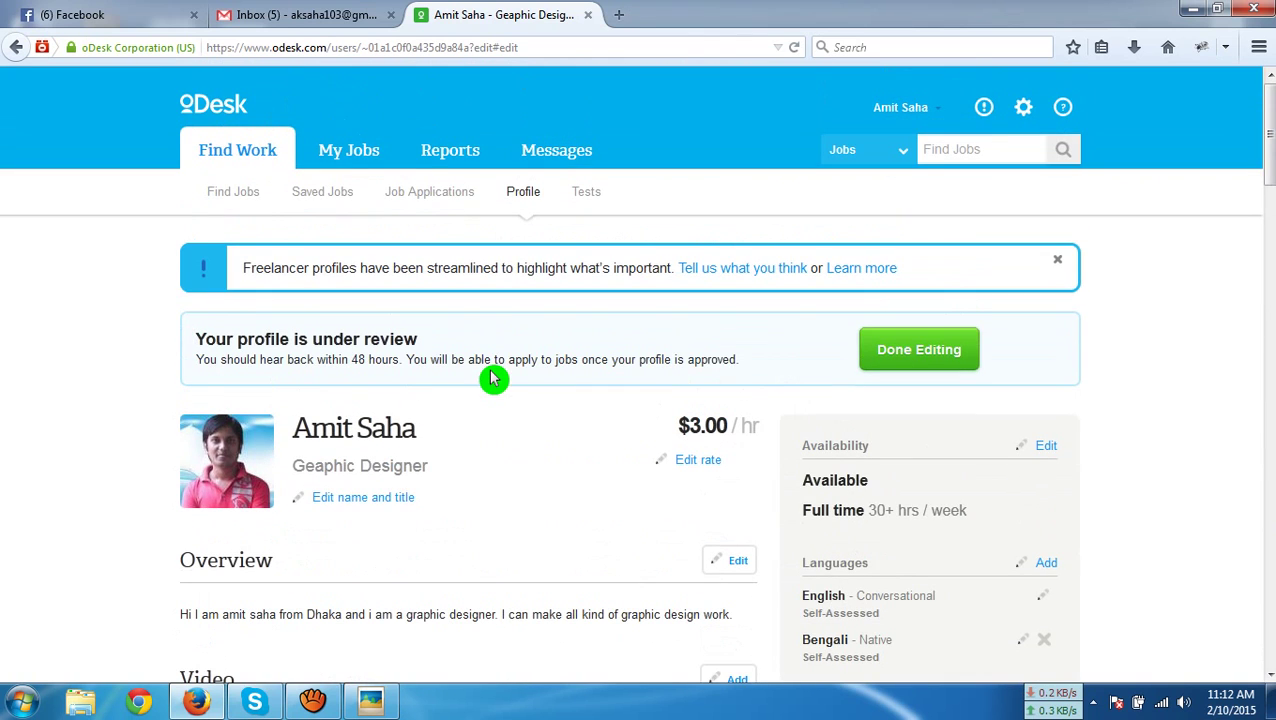
# Click Done Editing on the profile and go to the account's Find Work job feed
pyautogui.click(951, 375)
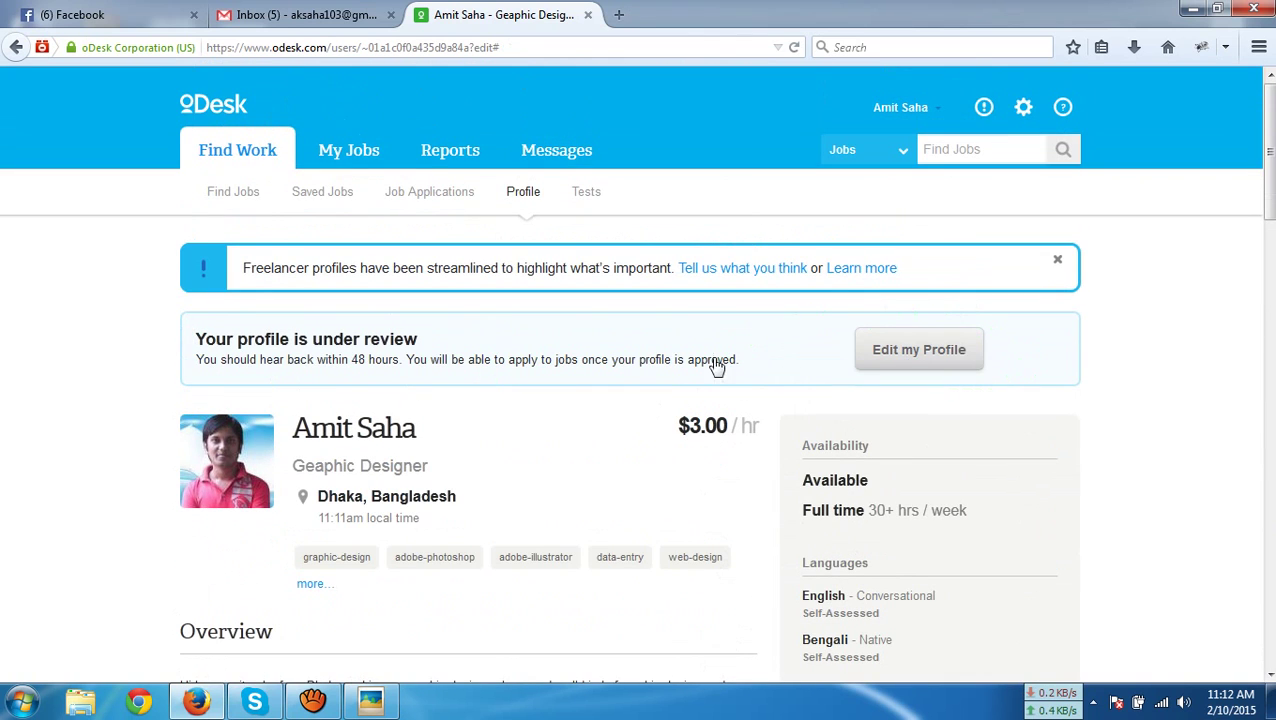
pyautogui.click(890, 112)
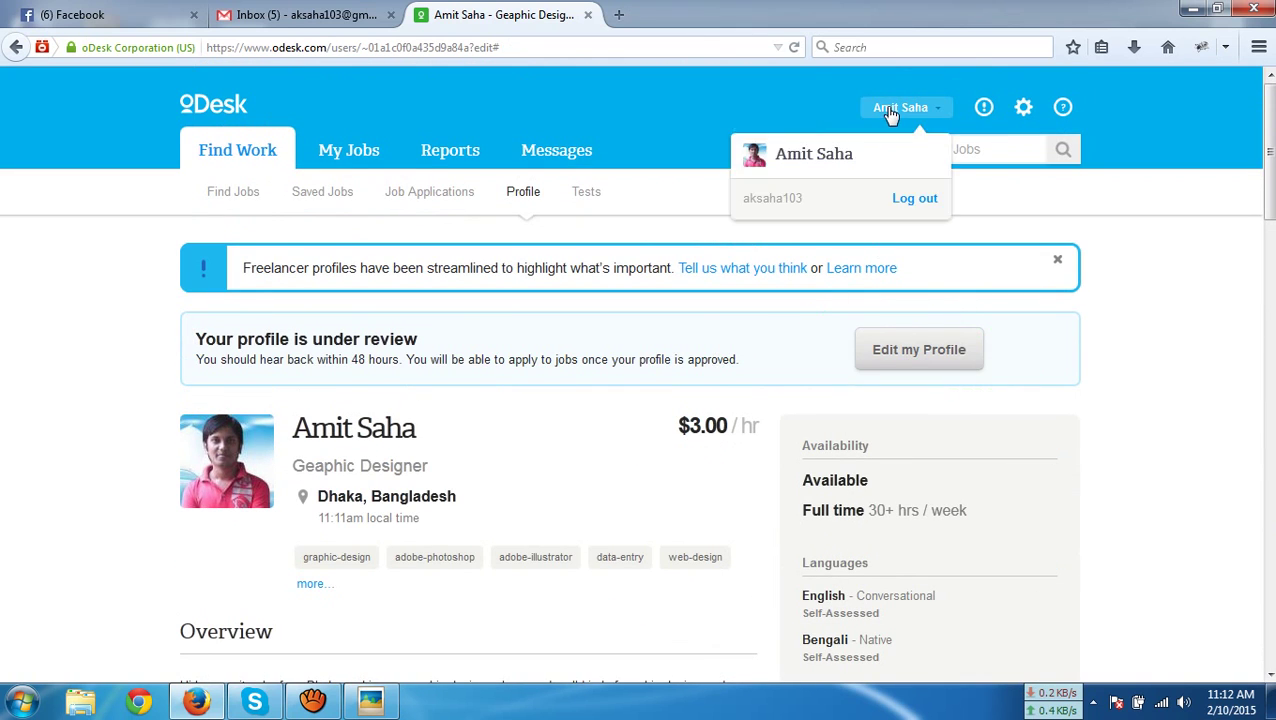
pyautogui.click(806, 152)
pyautogui.click(1098, 267)
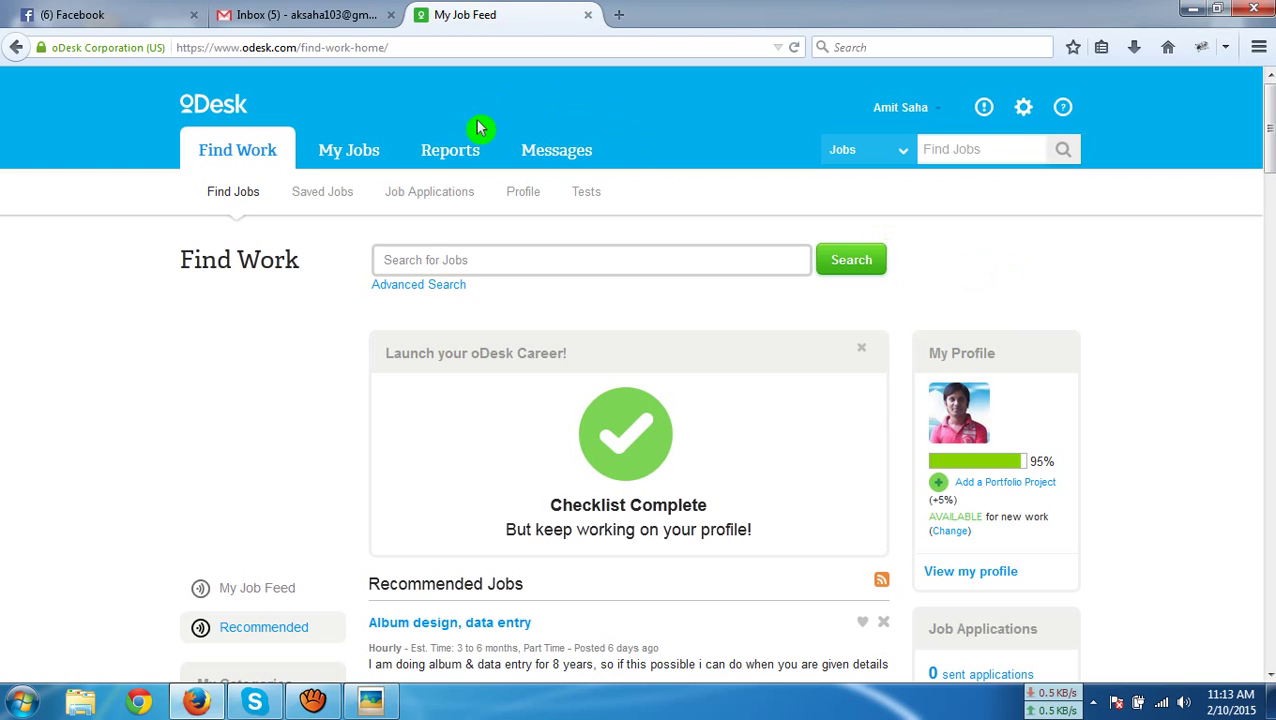
# Open the Dream IT Institute group page in Facebook, then return to the oDesk job feed
pyautogui.click(118, 14)
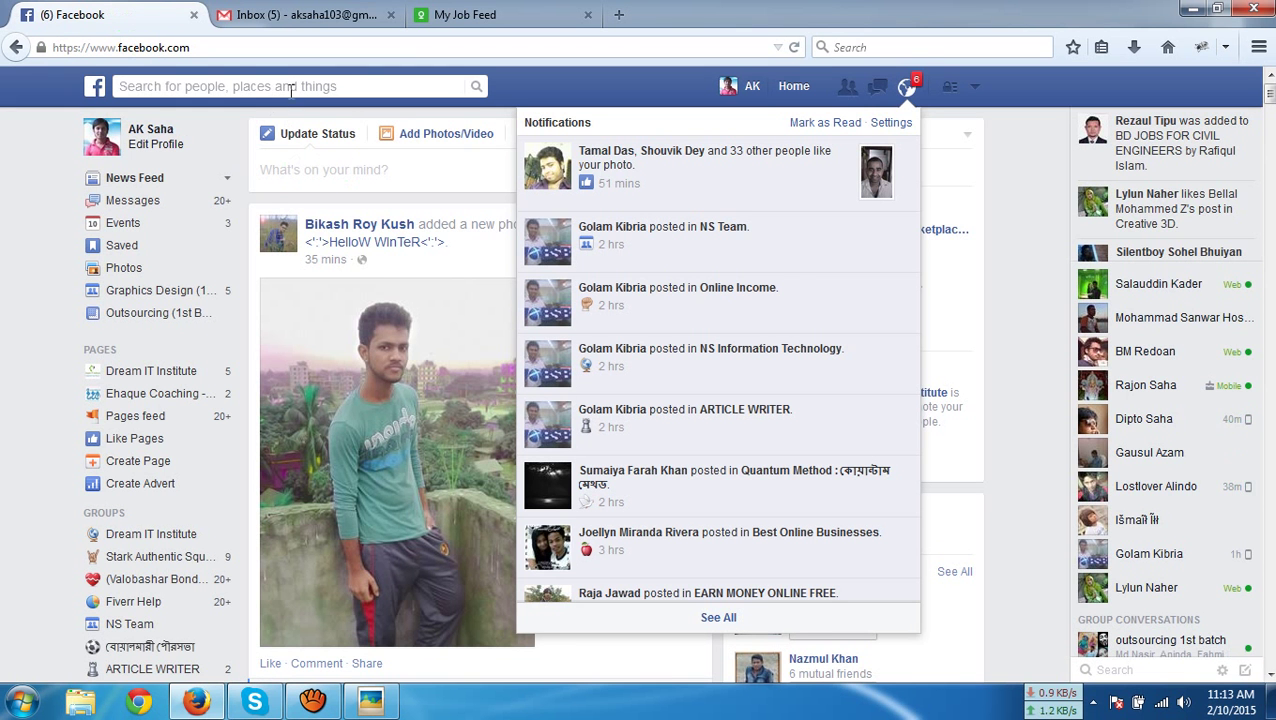
pyautogui.click(295, 86)
pyautogui.click(155, 534)
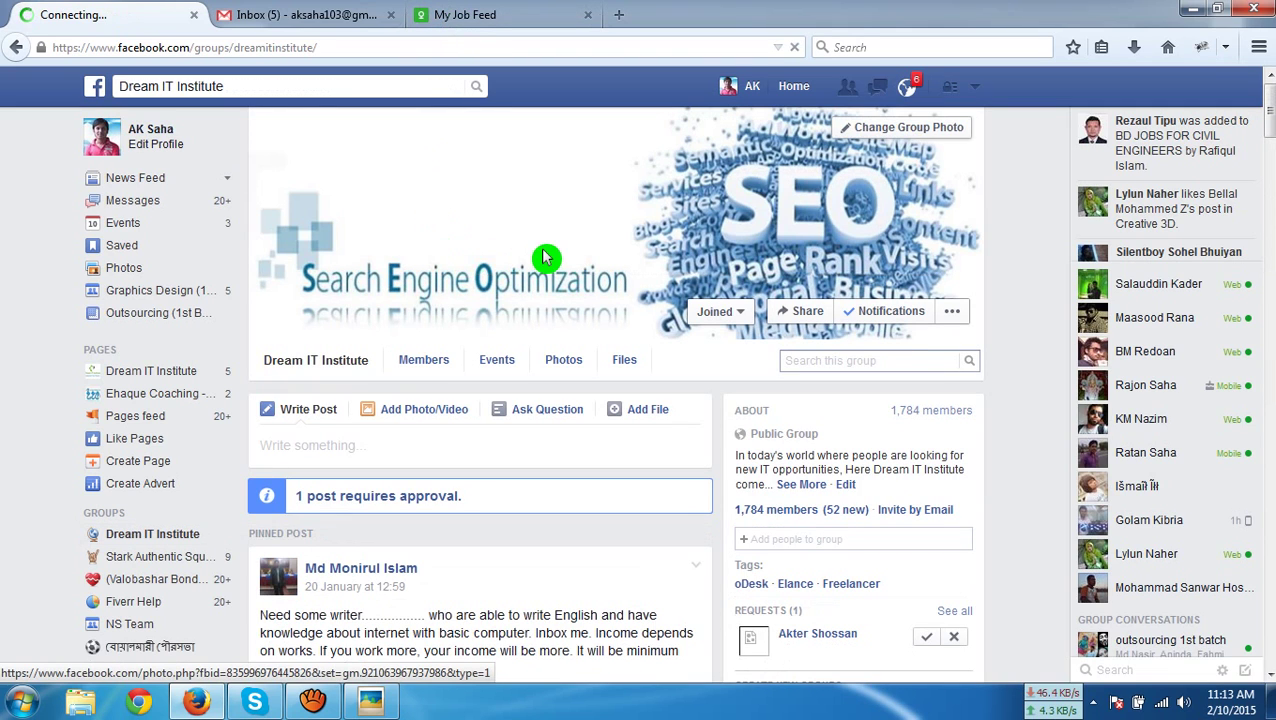
pyautogui.click(307, 381)
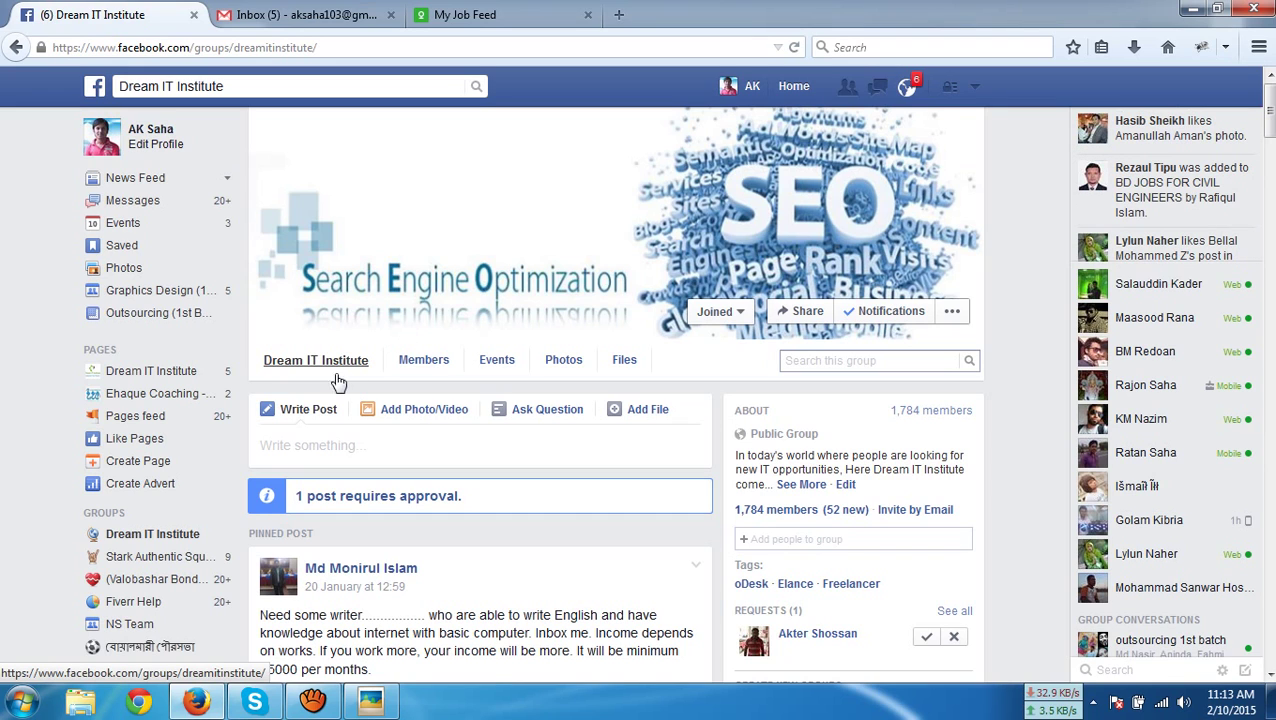
pyautogui.click(455, 15)
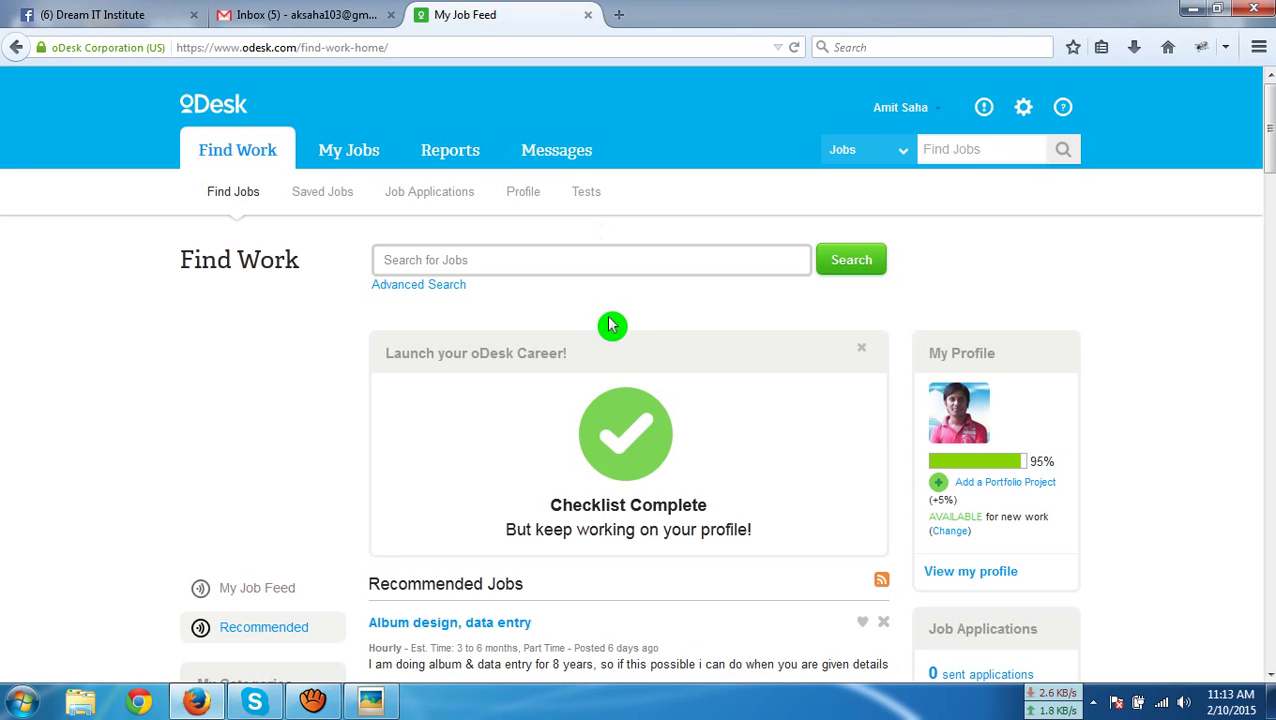
pyautogui.scroll(-5, 612, 325)
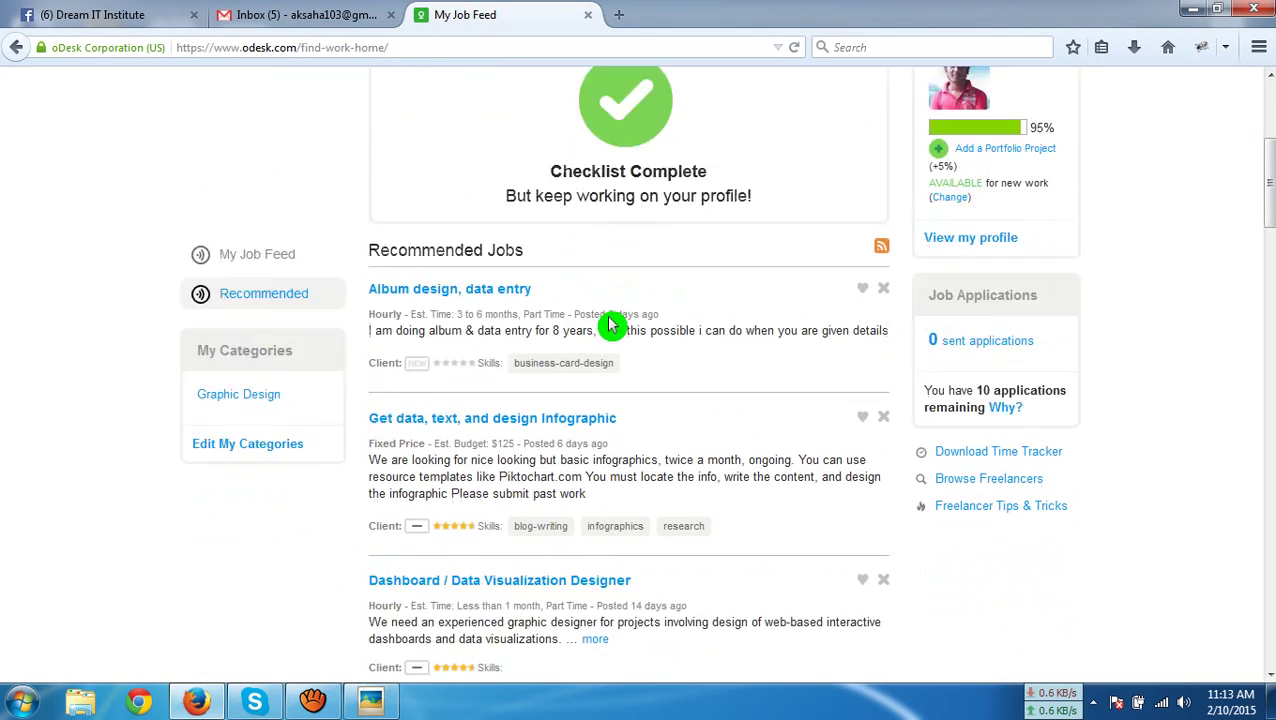
pyautogui.scroll(5, 612, 325)
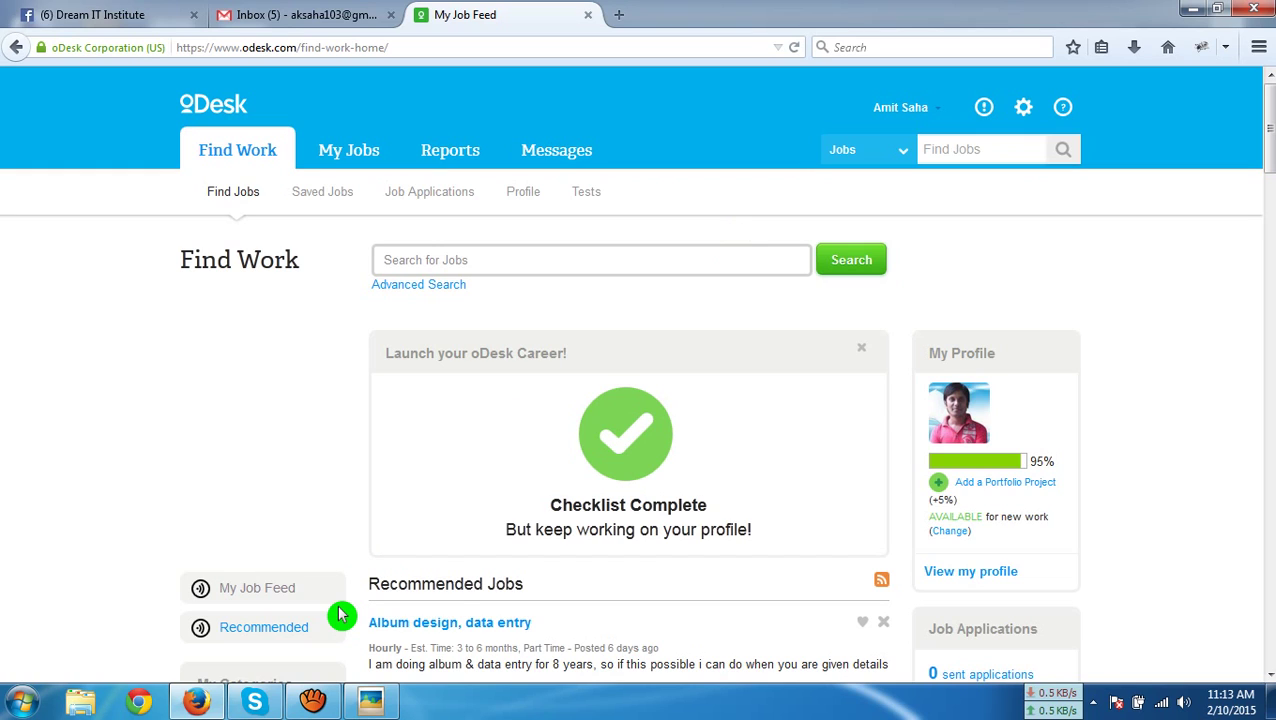
pyautogui.moveTo(313, 704)
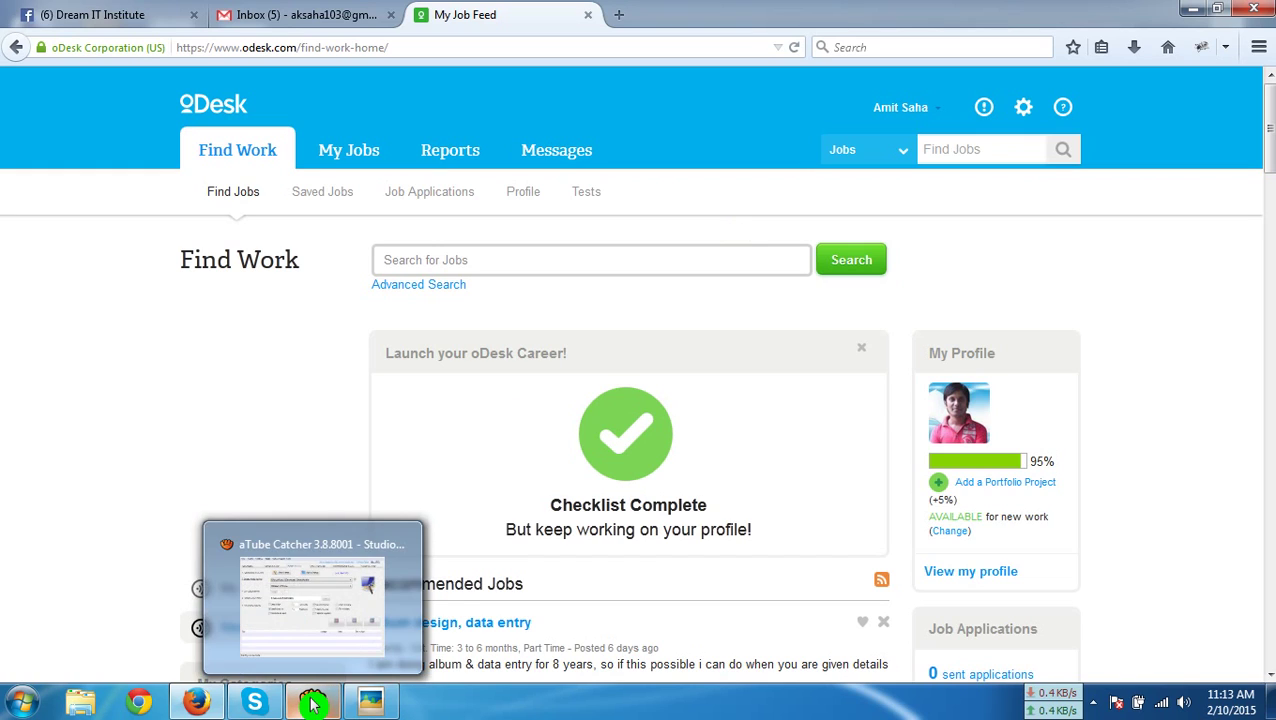